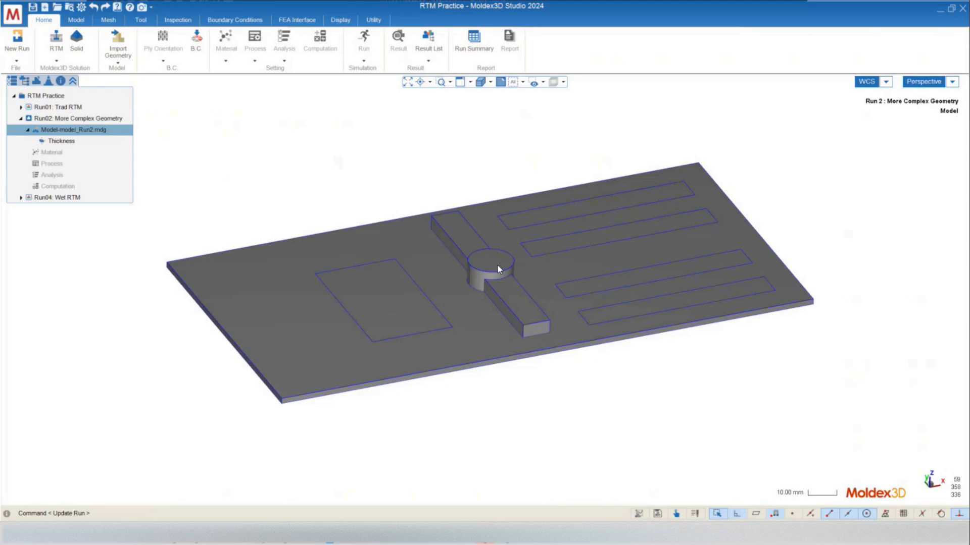
# Step: Examine the flat plate model with its rectangular inserts, raised bars and central cylinder from several angles
pyautogui.moveTo(498, 265)
pyautogui.mouseDown(button='middle')
pyautogui.moveTo(530, 305)
pyautogui.moveTo(522, 329)
pyautogui.moveTo(556, 276)
pyautogui.moveTo(506, 241)
pyautogui.moveTo(404, 267)
pyautogui.moveTo(455, 292)
pyautogui.moveTo(409, 312)
pyautogui.moveTo(402, 377)
pyautogui.mouseUp(button='middle')
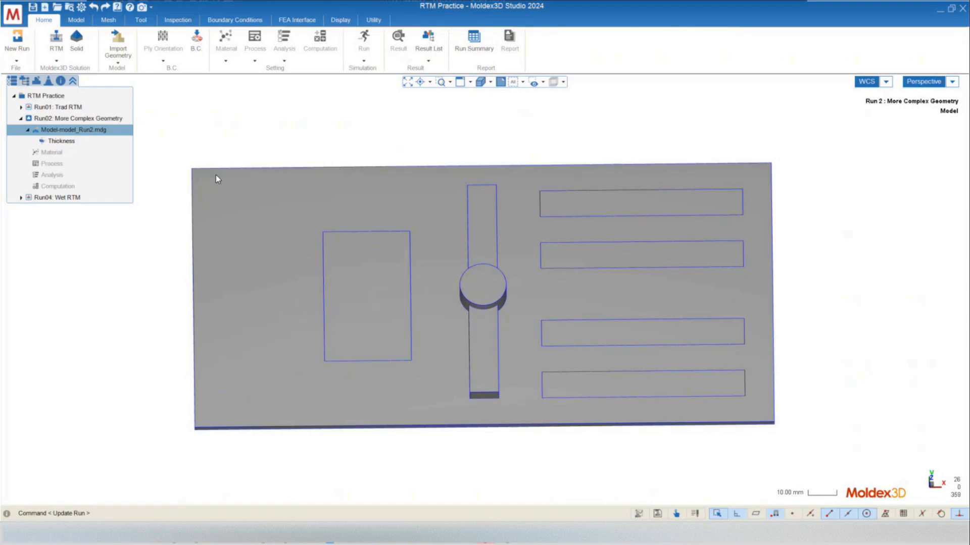
pyautogui.scroll(-2, 243, 188)
pyautogui.moveTo(379, 331)
pyautogui.mouseDown(button='middle')
pyautogui.moveTo(342, 297)
pyautogui.moveTo(363, 353)
pyautogui.moveTo(350, 387)
pyautogui.moveTo(350, 195)
pyautogui.moveTo(379, 331)
pyautogui.mouseUp(button='middle')
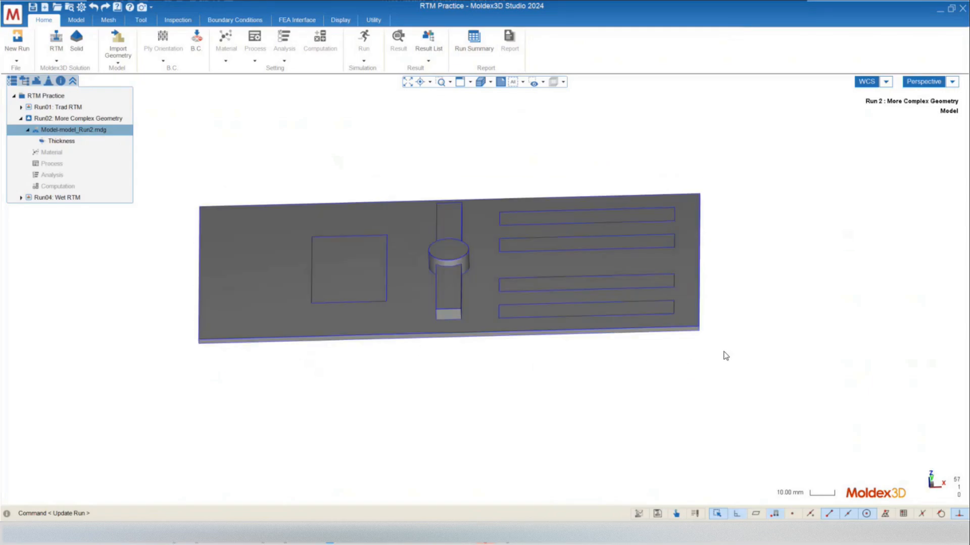
pyautogui.moveTo(474, 298)
pyautogui.mouseDown(button='middle')
pyautogui.moveTo(517, 349)
pyautogui.moveTo(475, 348)
pyautogui.mouseUp(button='middle')
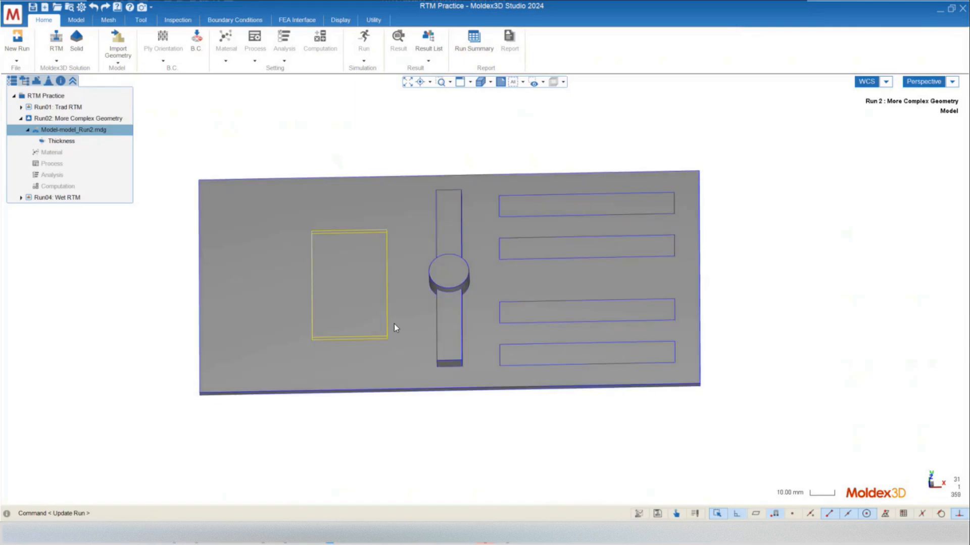
pyautogui.moveTo(526, 394)
pyautogui.mouseDown(button='middle')
pyautogui.moveTo(532, 357)
pyautogui.moveTo(523, 319)
pyautogui.mouseUp(button='middle')
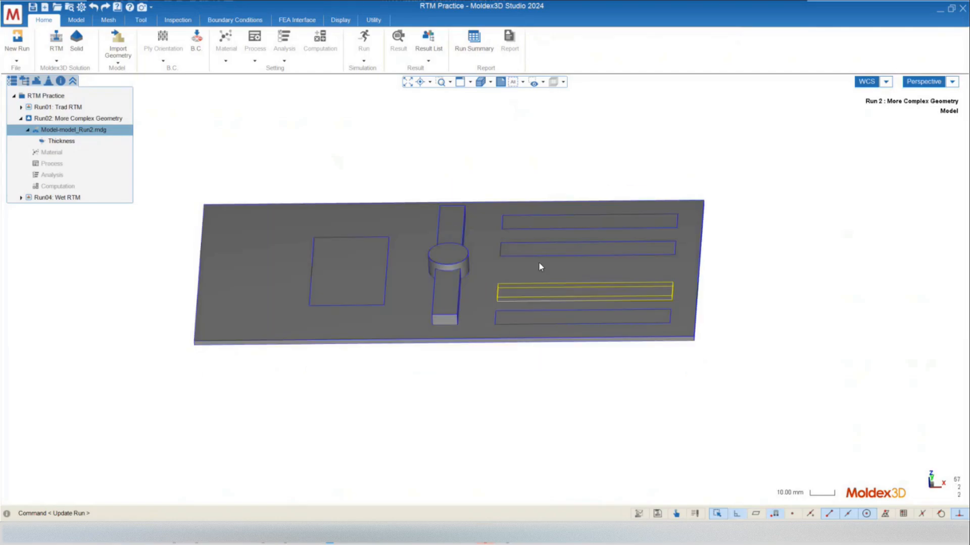
pyautogui.moveTo(539, 220); pyautogui.dragTo(532, 426, button='middle')
pyautogui.moveTo(767, 424); pyautogui.dragTo(692, 410)
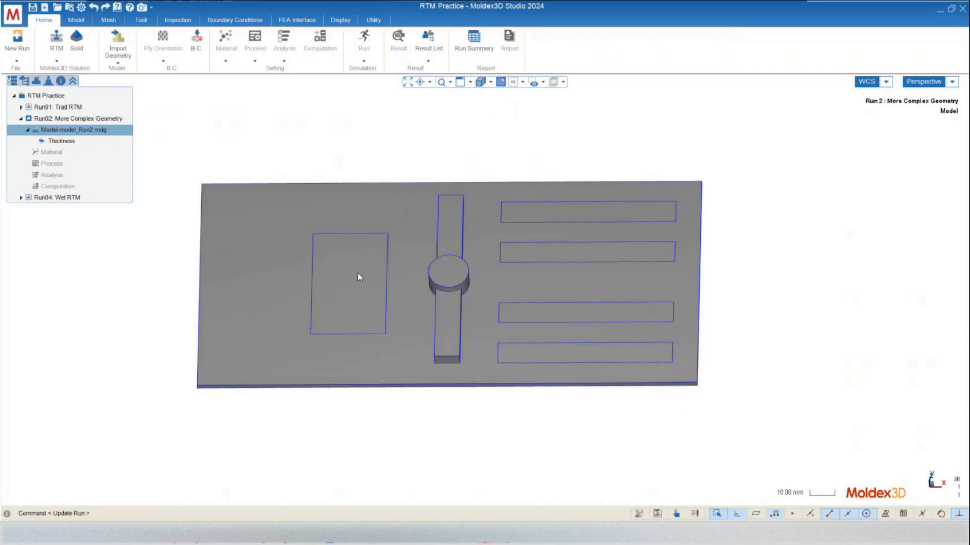
# Step: Hide every body except the large rectangular insert, and restore the visibility of all non-attributed polysurfaces
pyautogui.click(453, 348)
pyautogui.click(524, 346)
pyautogui.click(532, 309)
pyautogui.click(483, 316)
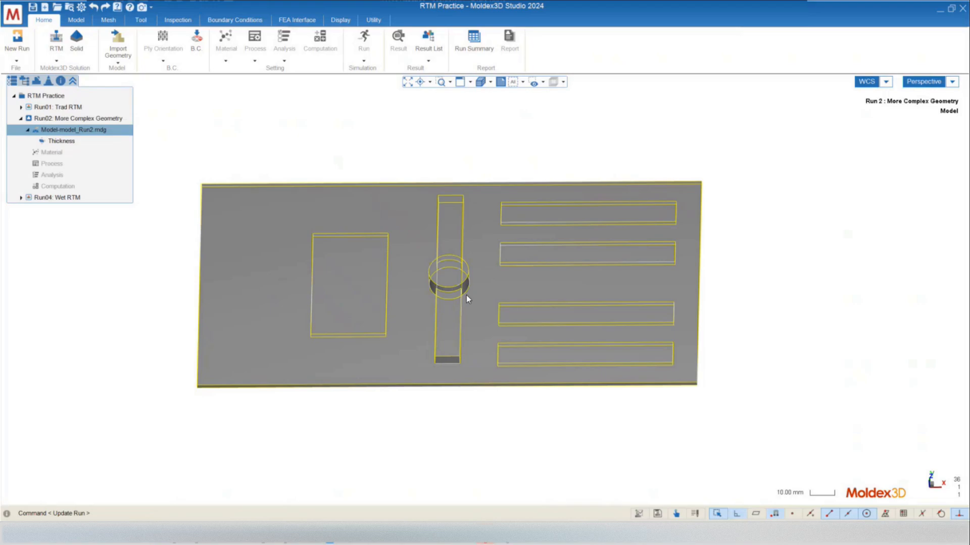
pyautogui.rightClick(466, 298)
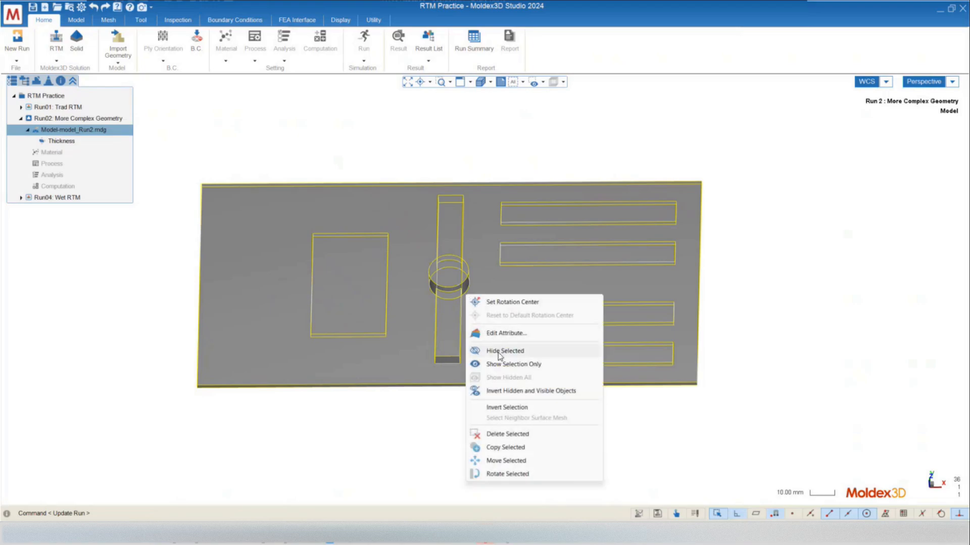
pyautogui.click(498, 352)
pyautogui.moveTo(373, 381)
pyautogui.mouseDown(button='middle')
pyautogui.moveTo(381, 329)
pyautogui.moveTo(299, 288)
pyautogui.mouseUp(button='middle')
pyautogui.scroll(3, 301, 285)
pyautogui.moveTo(327, 335)
pyautogui.mouseDown(button='middle')
pyautogui.moveTo(494, 273)
pyautogui.moveTo(195, 310)
pyautogui.moveTo(182, 289)
pyautogui.moveTo(383, 292)
pyautogui.moveTo(335, 321)
pyautogui.moveTo(320, 351)
pyautogui.moveTo(364, 303)
pyautogui.mouseUp(button='middle')
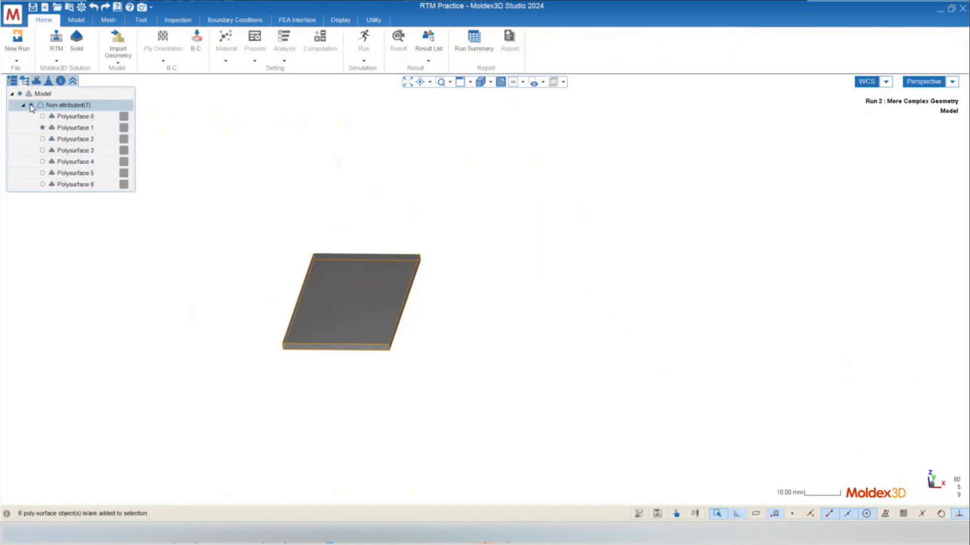
pyautogui.click(32, 105)
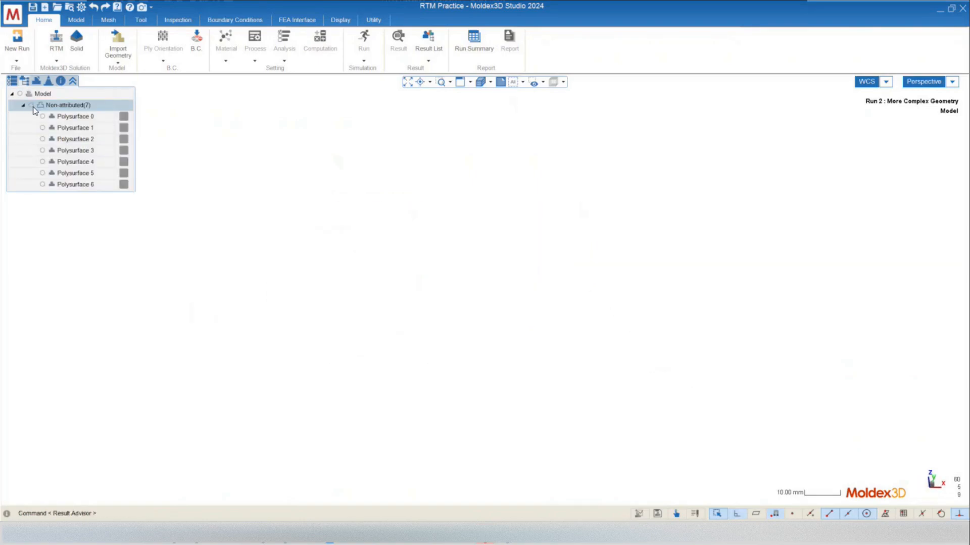
pyautogui.moveTo(357, 367)
pyautogui.mouseDown(button='middle')
pyautogui.moveTo(377, 387)
pyautogui.moveTo(379, 372)
pyautogui.moveTo(404, 368)
pyautogui.mouseUp(button='middle')
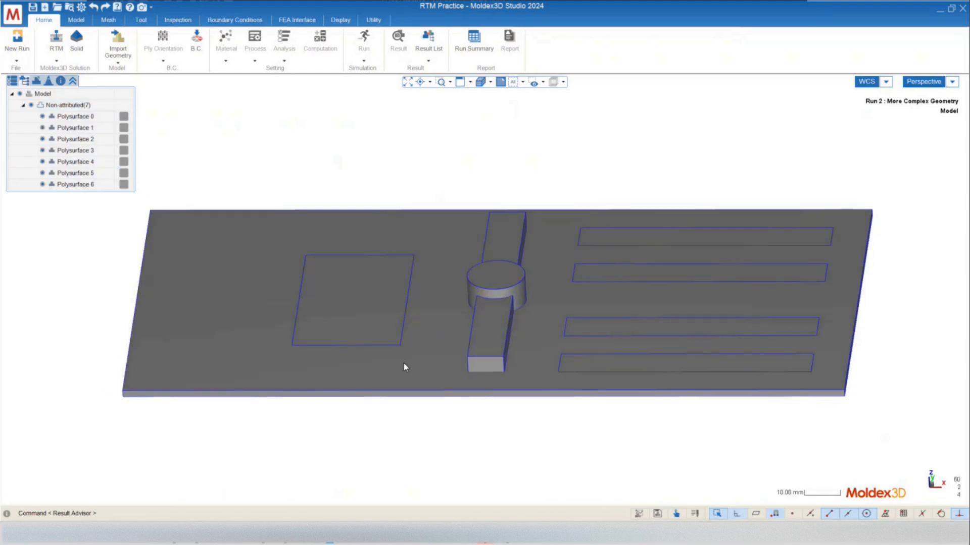
# Step: Isolate the large rectangular insert, Polysurface 1, so that only this body is displayed
pyautogui.click(338, 296)
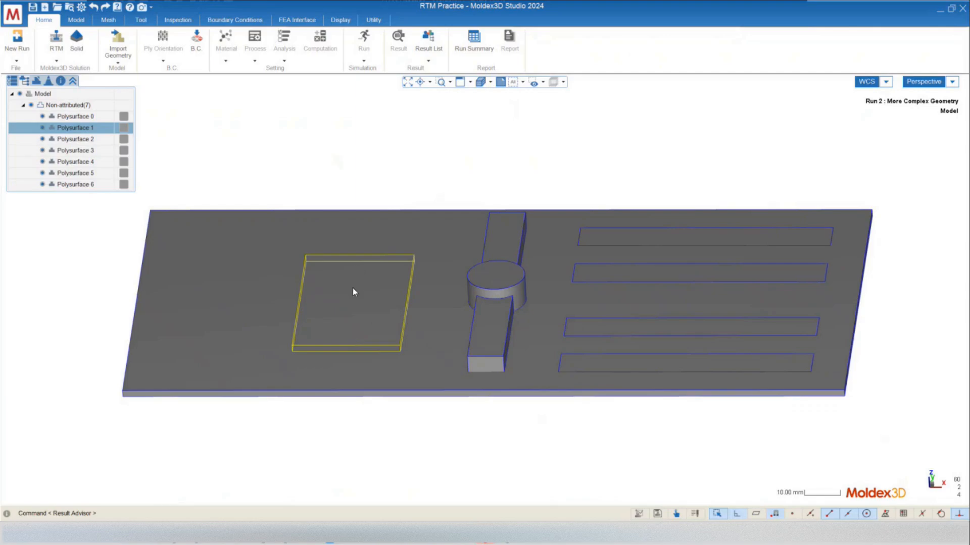
pyautogui.rightClick(366, 292)
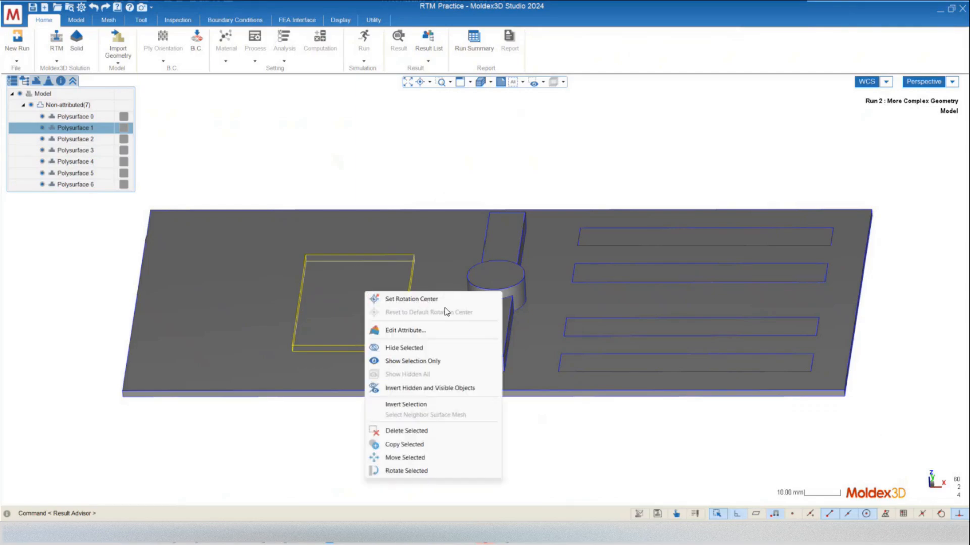
pyautogui.click(413, 361)
pyautogui.moveTo(379, 351); pyautogui.dragTo(541, 281, button='middle')
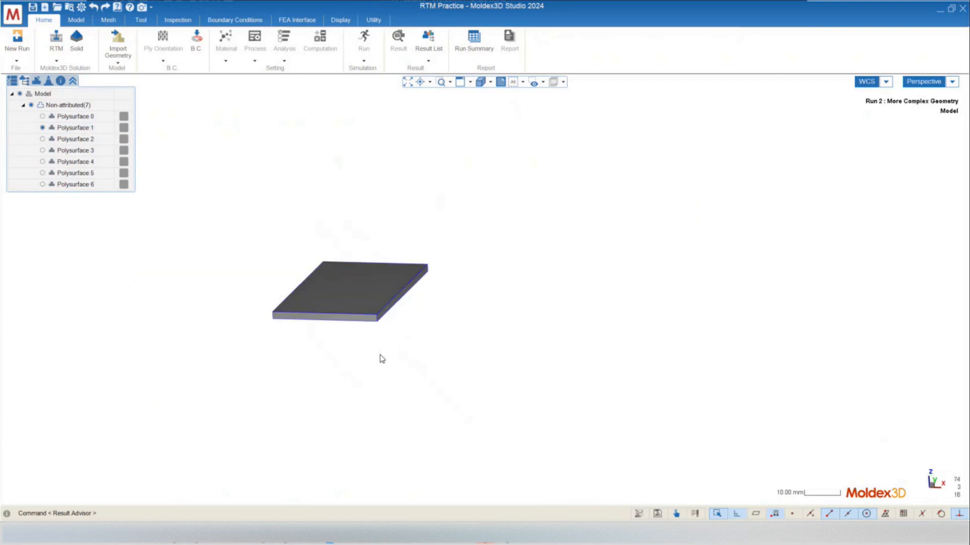
pyautogui.moveTo(284, 298)
pyautogui.mouseDown(button='middle')
pyautogui.moveTo(349, 314)
pyautogui.moveTo(336, 324)
pyautogui.mouseUp(button='middle')
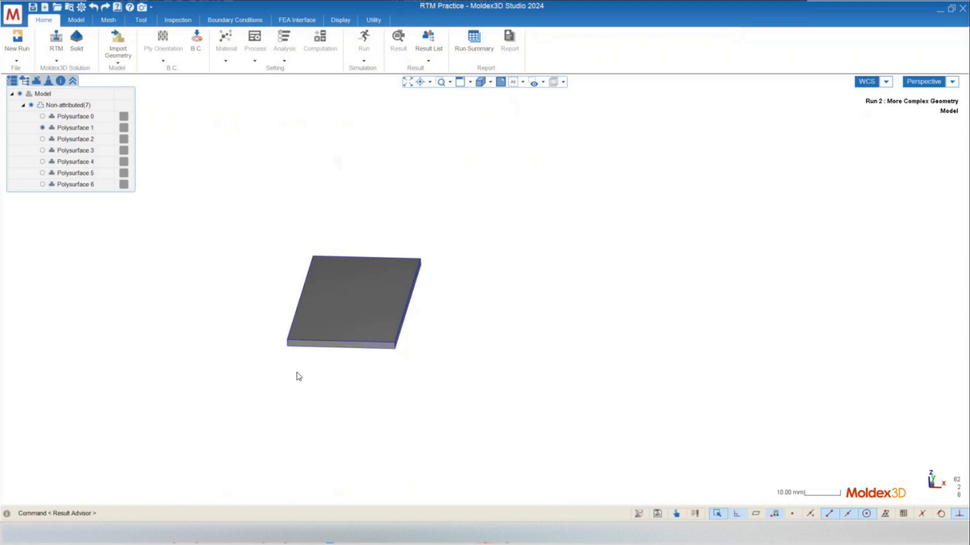
pyautogui.moveTo(286, 298)
pyautogui.mouseDown(button='middle')
pyautogui.moveTo(329, 342)
pyautogui.moveTo(301, 346)
pyautogui.moveTo(405, 347)
pyautogui.mouseUp(button='middle')
pyautogui.scroll(3, 301, 346)
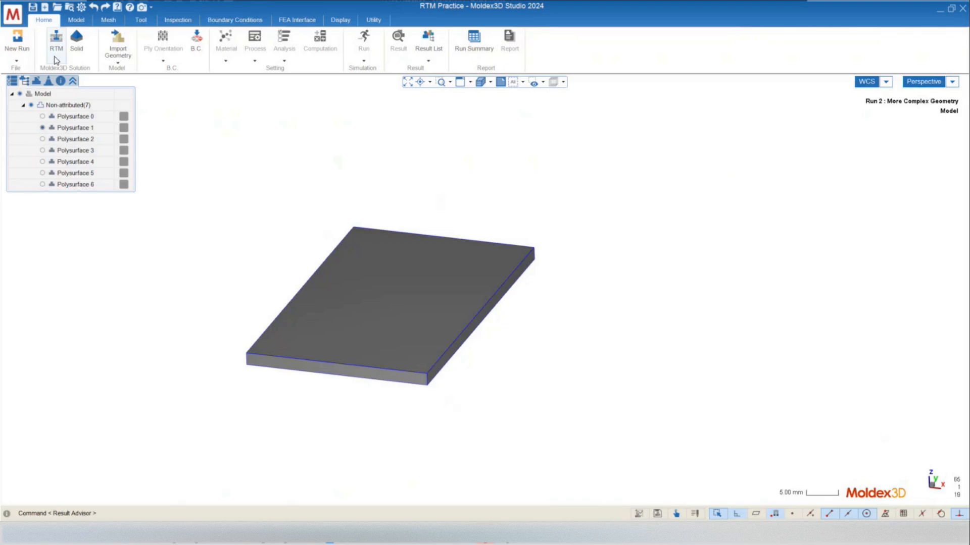
pyautogui.moveTo(333, 263)
pyautogui.mouseDown(button='middle')
pyautogui.moveTo(351, 288)
pyautogui.moveTo(314, 275)
pyautogui.moveTo(329, 314)
pyautogui.mouseUp(button='middle')
pyautogui.scroll(2, 277, 325)
pyautogui.scroll(-2, 238, 324)
pyautogui.moveTo(240, 331)
pyautogui.mouseDown(button='middle')
pyautogui.moveTo(273, 338)
pyautogui.moveTo(236, 334)
pyautogui.moveTo(235, 348)
pyautogui.mouseUp(button='middle')
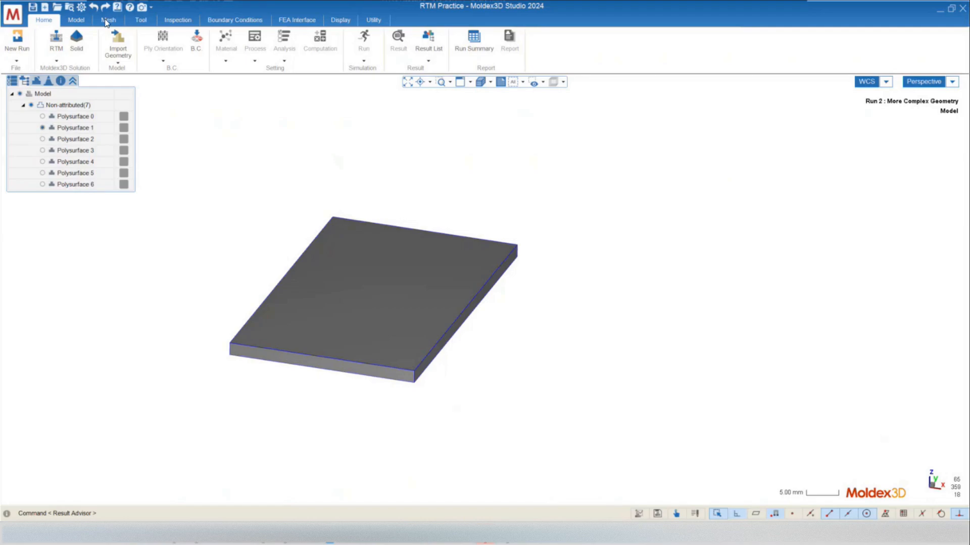
pyautogui.moveTo(280, 265); pyautogui.dragTo(262, 281, button='right')
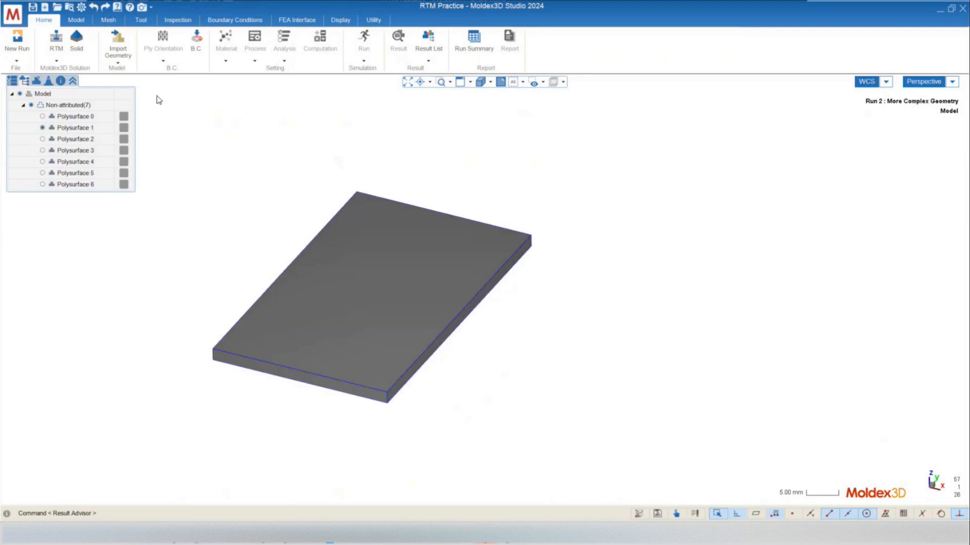
pyautogui.click(109, 21)
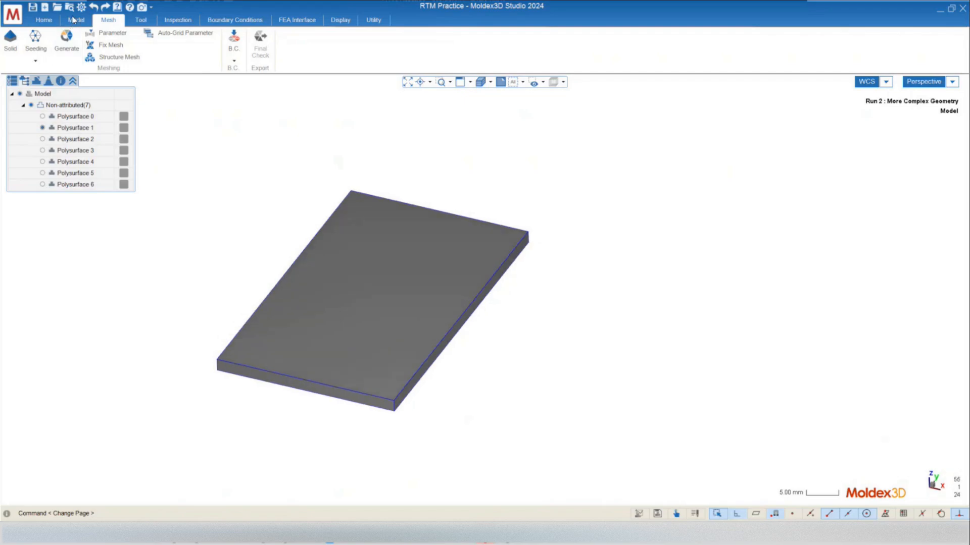
pyautogui.click(75, 21)
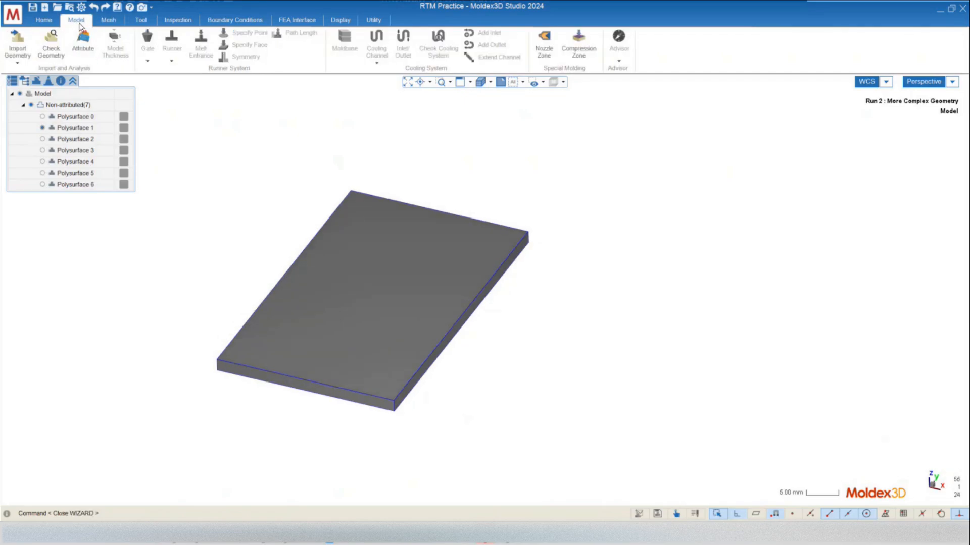
pyautogui.click(108, 21)
pyautogui.moveTo(349, 285)
pyautogui.mouseDown(button='middle')
pyautogui.moveTo(331, 268)
pyautogui.moveTo(334, 291)
pyautogui.mouseUp(button='middle')
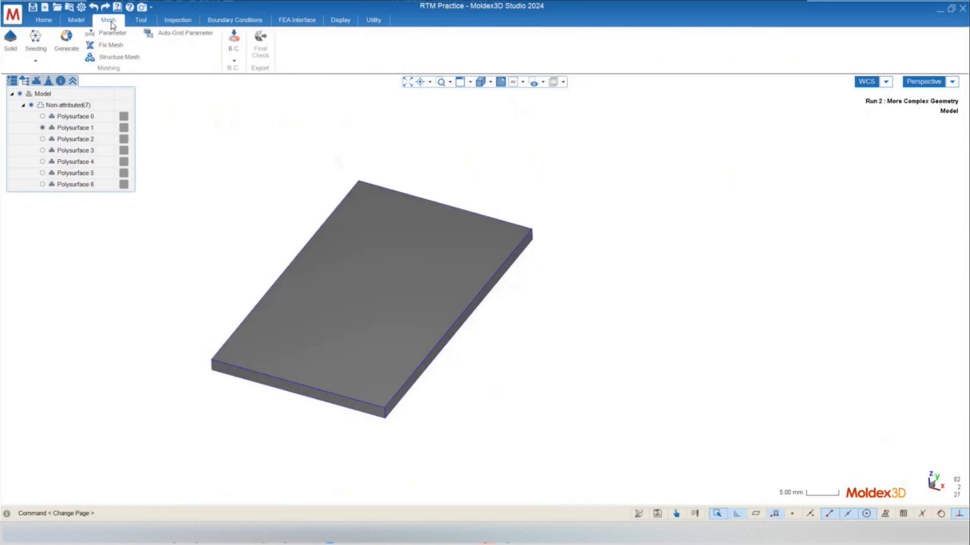
# Step: Switch to the Meshing Best Practices presentation in PowerPoint and view slide 10, comparing line-defined and boundary layer meshes
pyautogui.click(106, 58)
pyautogui.moveTo(326, 305); pyautogui.dragTo(317, 296, button='middle')
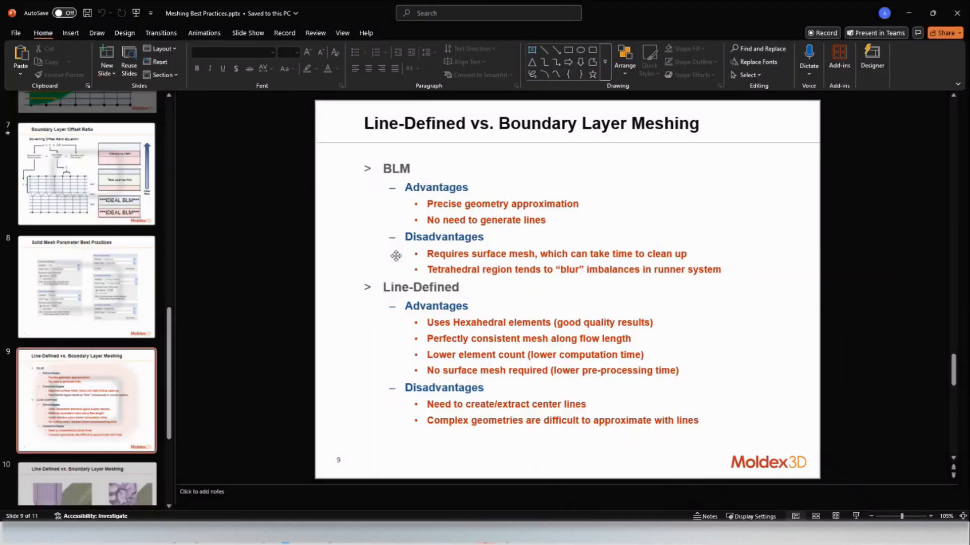
pyautogui.click(81, 371)
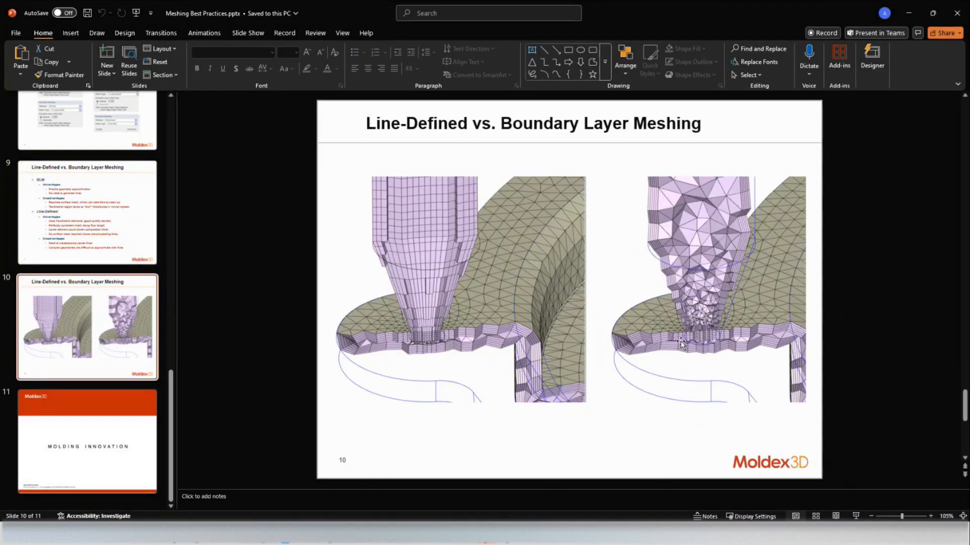
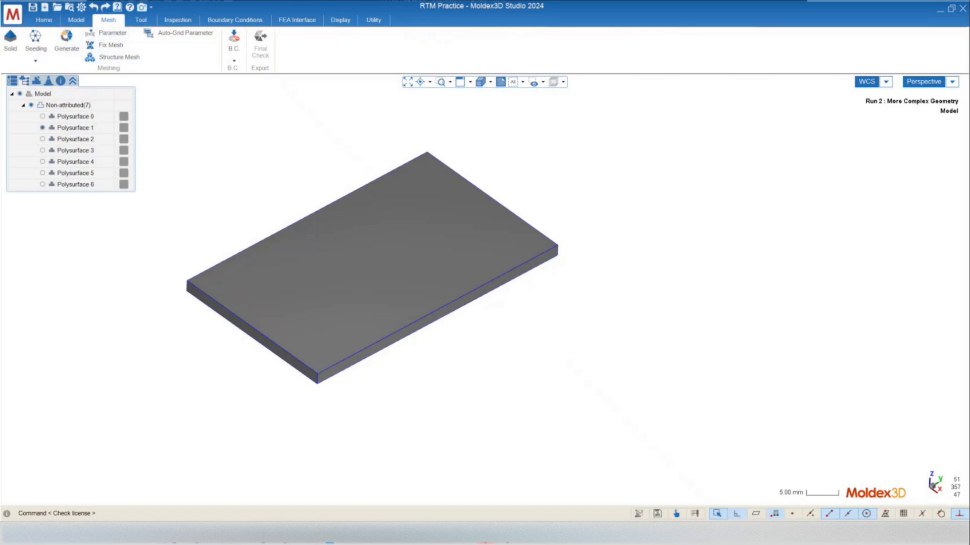
# Step: Enter the Structure Mesh environment for the isolated insert and inspect its upper, lower and side faces
pyautogui.click(116, 57)
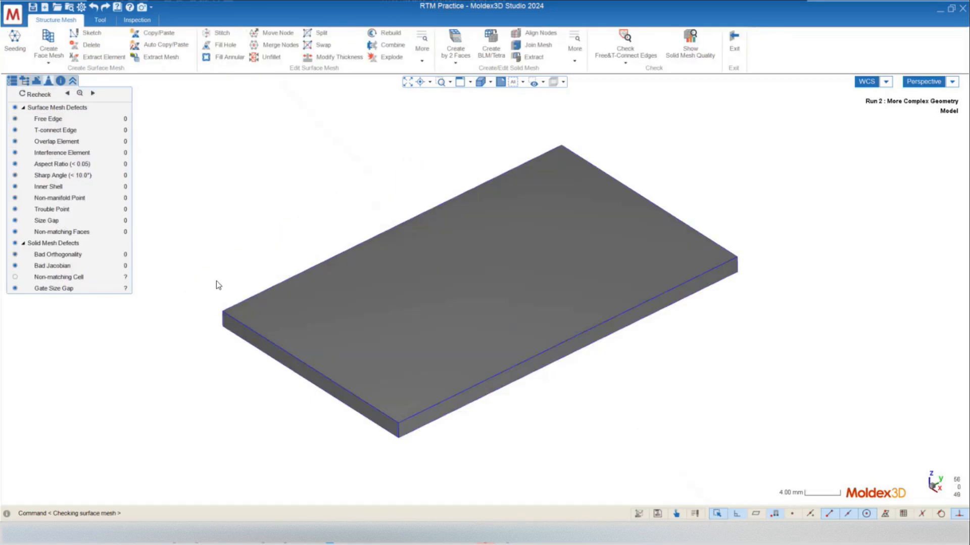
pyautogui.moveTo(333, 309)
pyautogui.mouseDown(button='middle')
pyautogui.moveTo(373, 360)
pyautogui.moveTo(228, 317)
pyautogui.mouseUp(button='middle')
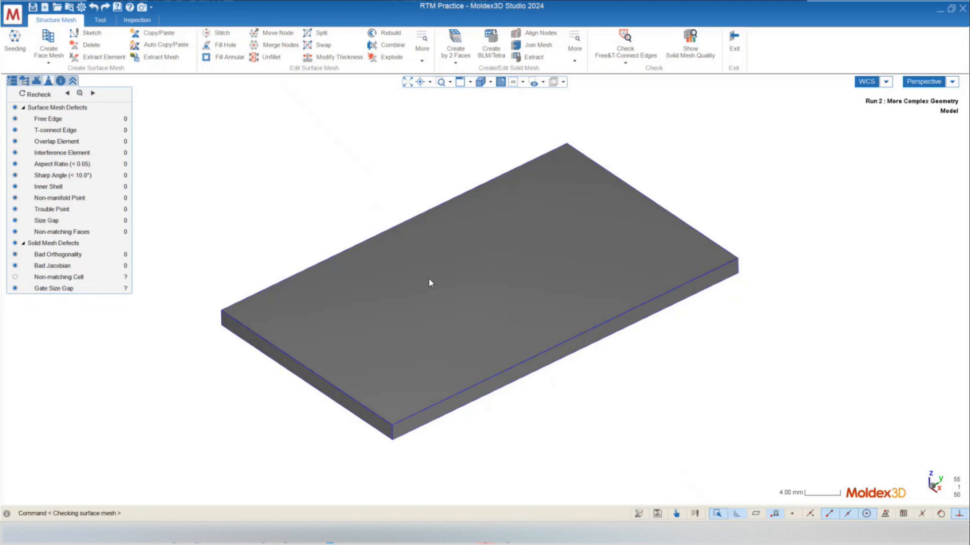
pyautogui.moveTo(483, 347)
pyautogui.mouseDown(button='middle')
pyautogui.moveTo(492, 275)
pyautogui.moveTo(474, 197)
pyautogui.mouseUp(button='middle')
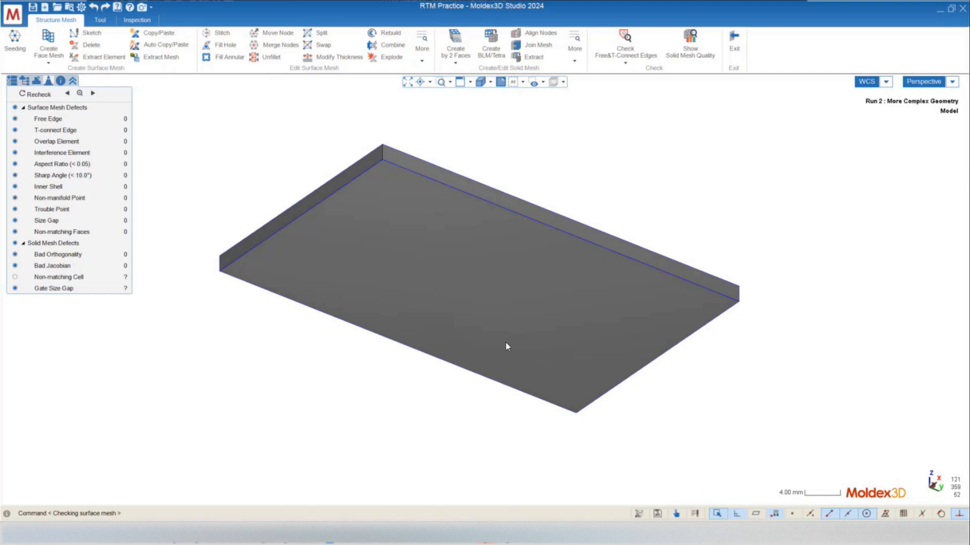
pyautogui.moveTo(474, 324)
pyautogui.mouseDown(button='middle')
pyautogui.moveTo(456, 331)
pyautogui.moveTo(420, 266)
pyautogui.mouseUp(button='middle')
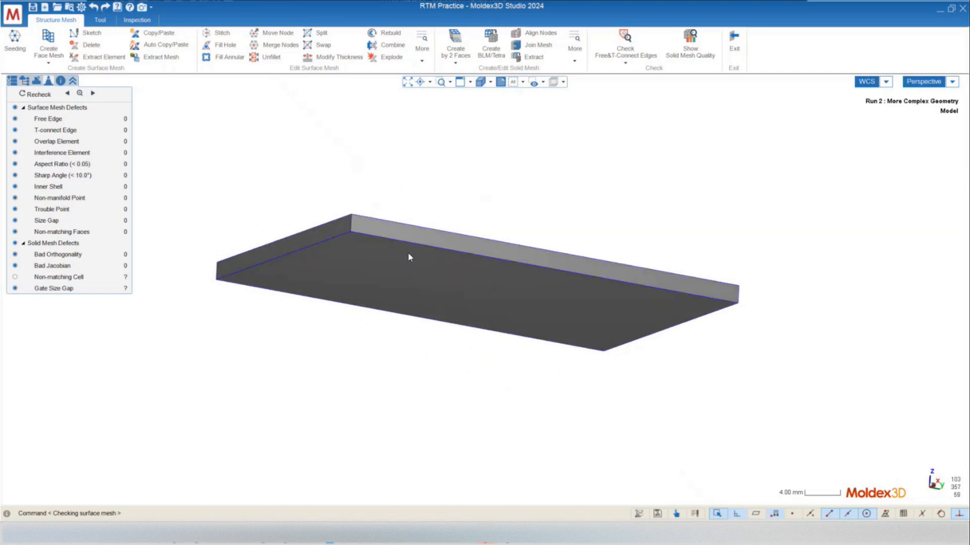
pyautogui.moveTo(417, 268)
pyautogui.mouseDown(button='middle')
pyautogui.moveTo(425, 319)
pyautogui.moveTo(401, 278)
pyautogui.mouseUp(button='middle')
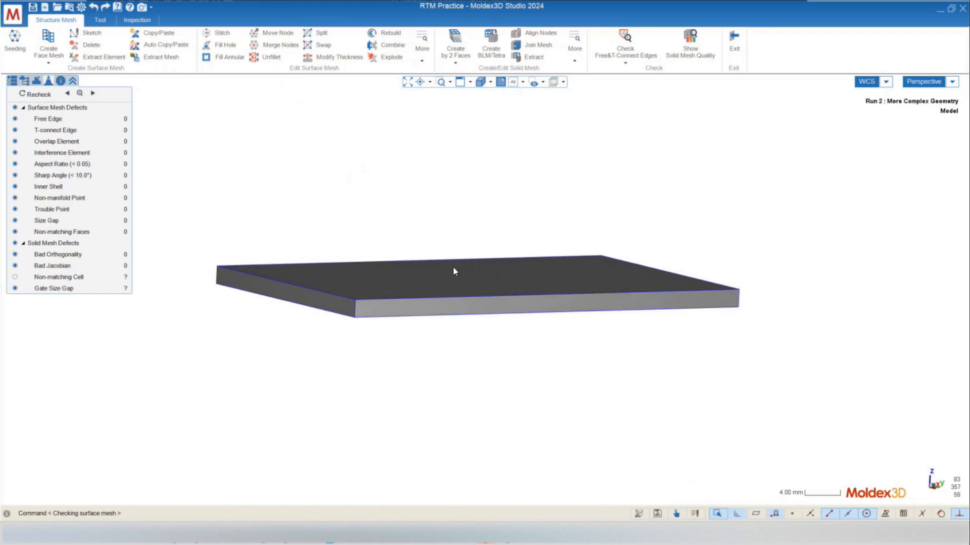
pyautogui.moveTo(489, 326)
pyautogui.mouseDown(button='middle')
pyautogui.moveTo(396, 368)
pyautogui.moveTo(419, 391)
pyautogui.mouseUp(button='middle')
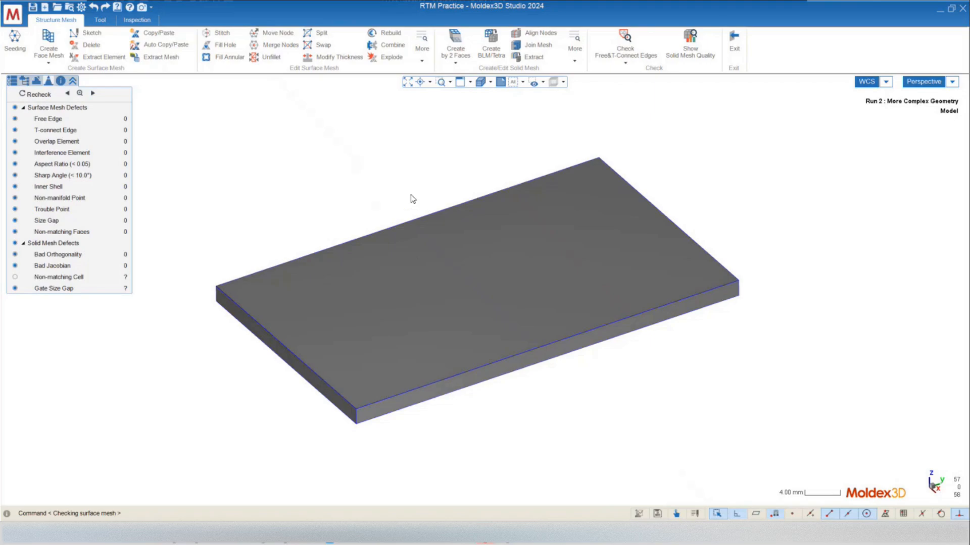
pyautogui.moveTo(411, 199)
pyautogui.mouseDown(button='middle')
pyautogui.moveTo(413, 189)
pyautogui.moveTo(420, 214)
pyautogui.mouseUp(button='middle')
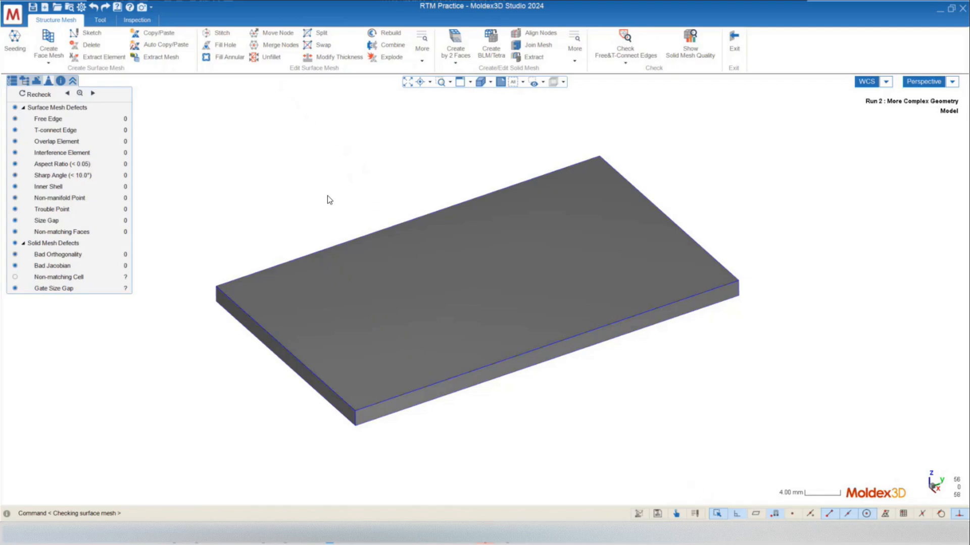
# Step: Switch to the Consumer(Exported) project to view its solid mesh parameters, and return to the RTM Practice project
pyautogui.moveTo(286, 534)
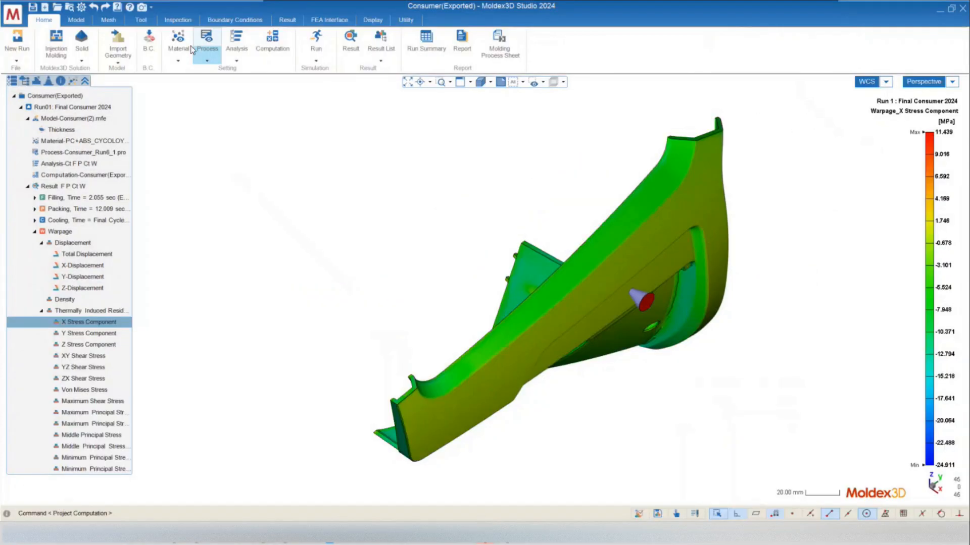
pyautogui.click(108, 19)
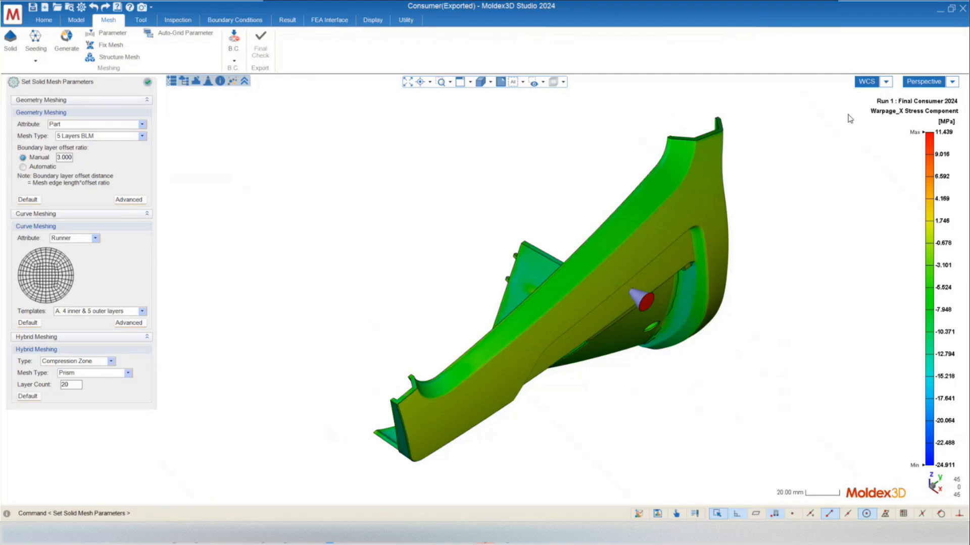
pyautogui.click(941, 10)
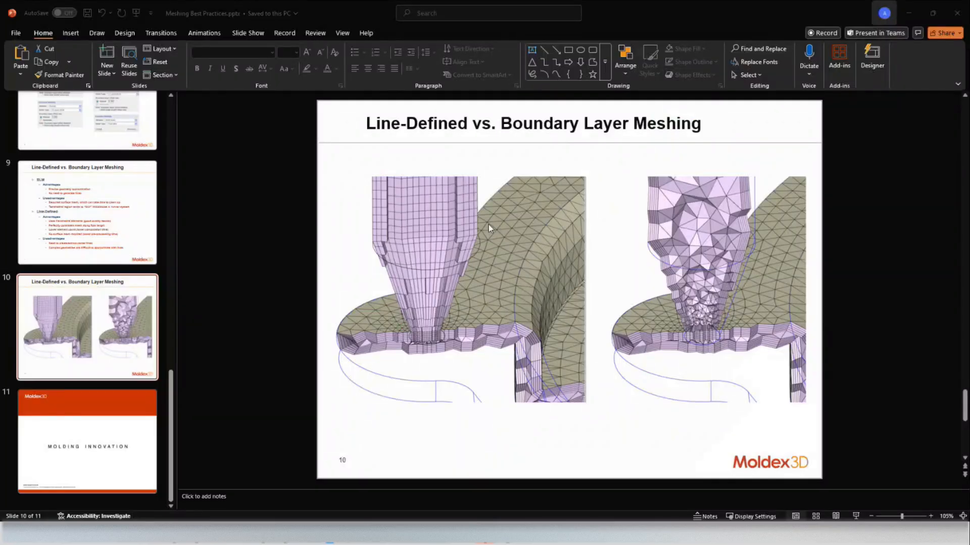
pyautogui.click(909, 16)
pyautogui.moveTo(419, 331); pyautogui.dragTo(386, 357, button='middle')
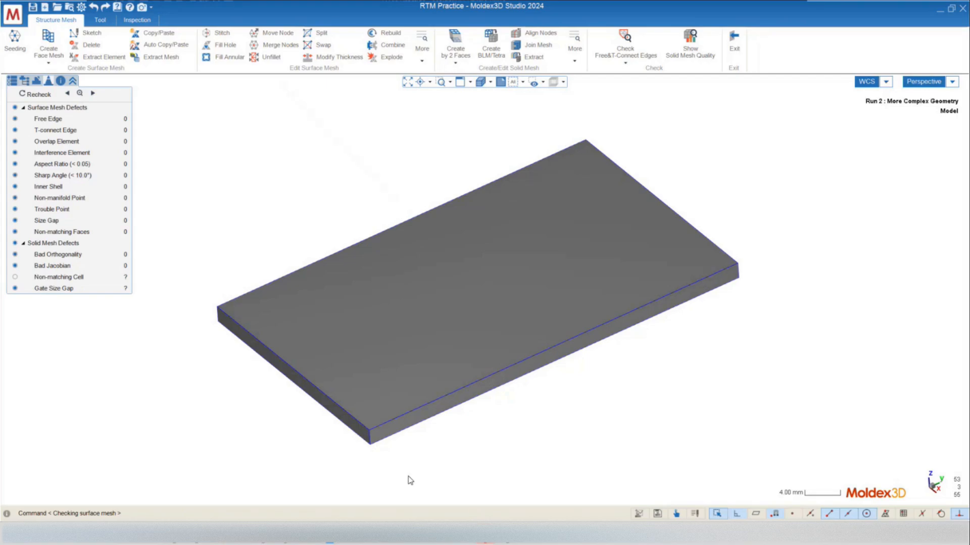
pyautogui.moveTo(393, 462); pyautogui.dragTo(191, 253, button='middle')
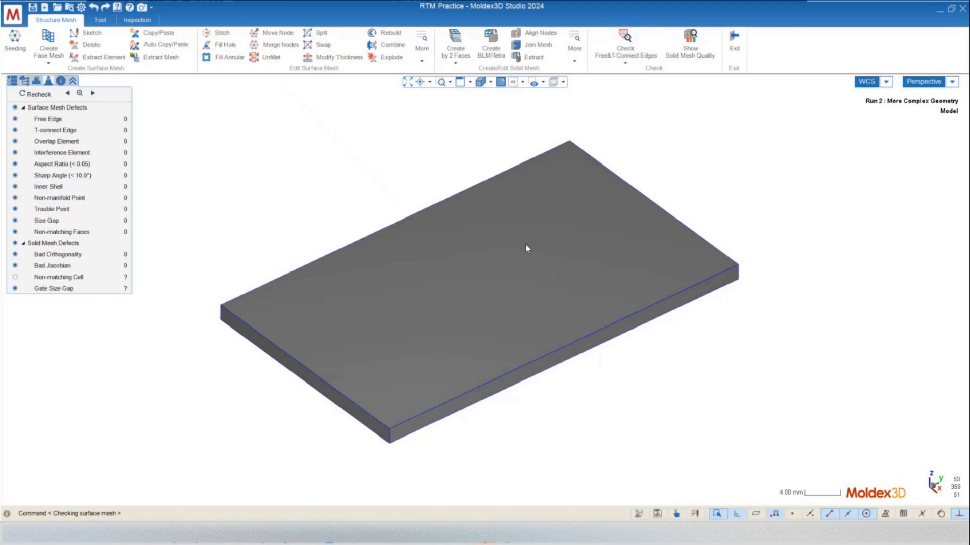
# Step: Start node seeding on the rectangular insert and apply the default global mesh size of 3.614
pyautogui.scroll(-1, 238, 337)
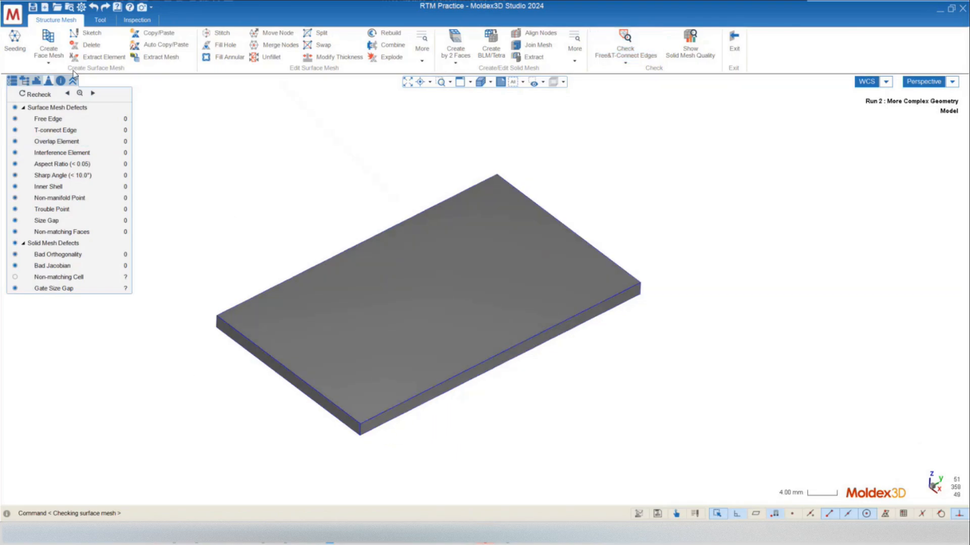
pyautogui.click(15, 42)
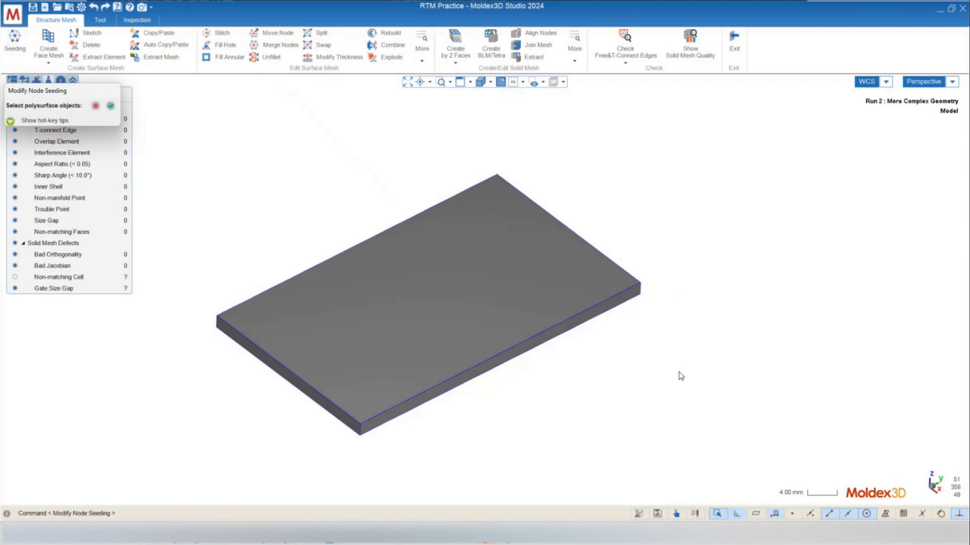
pyautogui.click(110, 106)
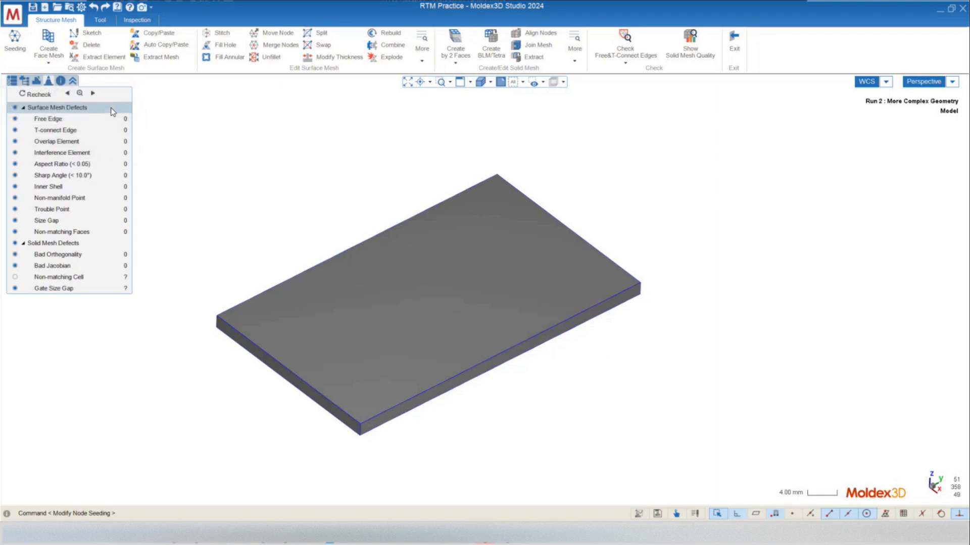
pyautogui.click(16, 43)
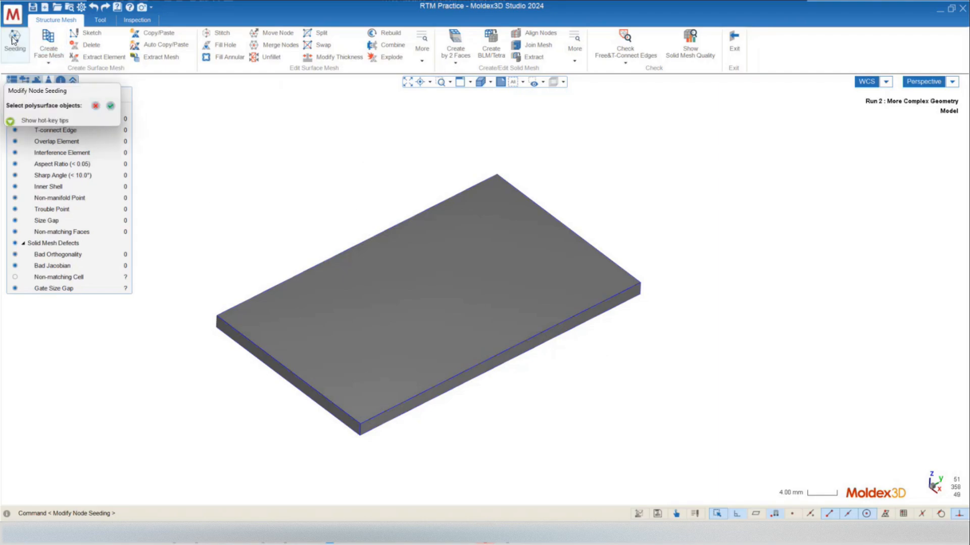
pyautogui.click(447, 302)
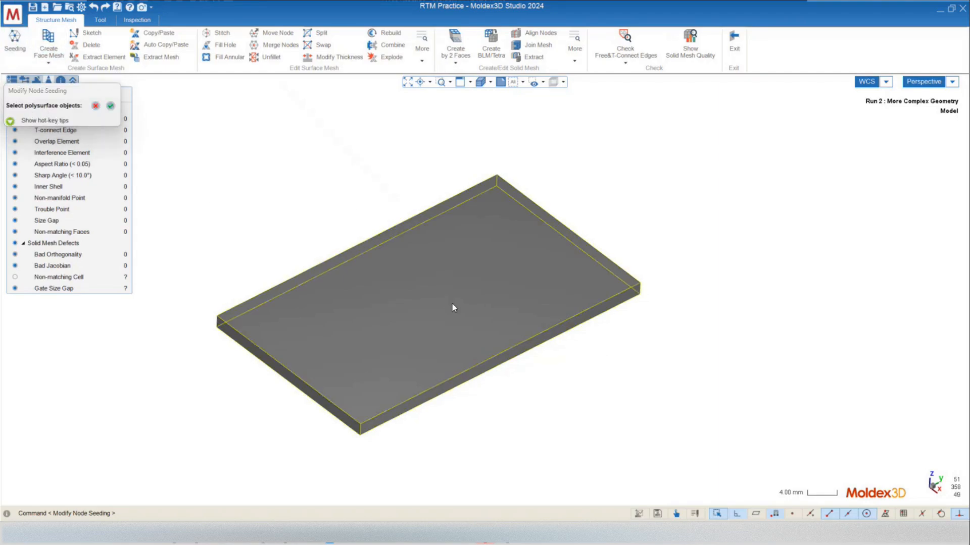
pyautogui.click(110, 106)
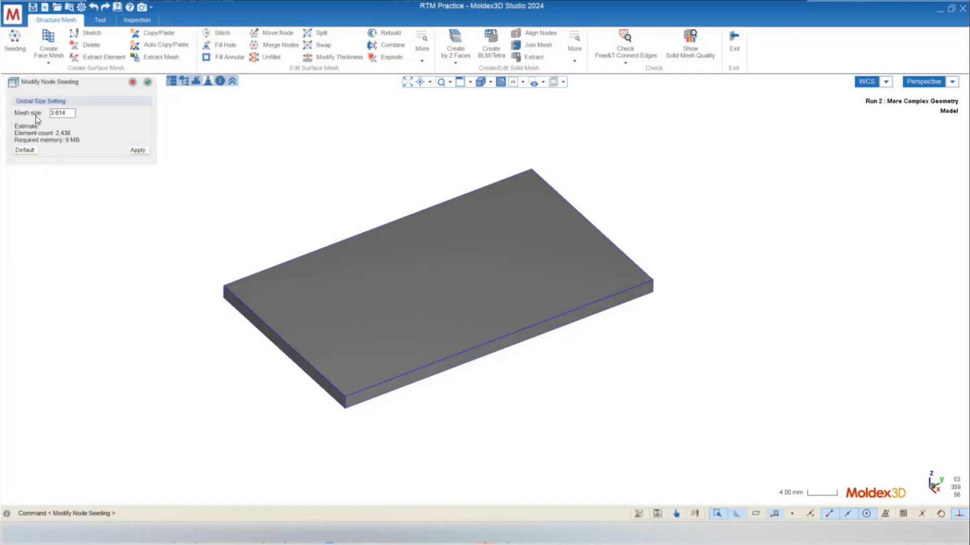
pyautogui.click(138, 151)
pyautogui.moveTo(547, 284); pyautogui.dragTo(312, 272, button='middle')
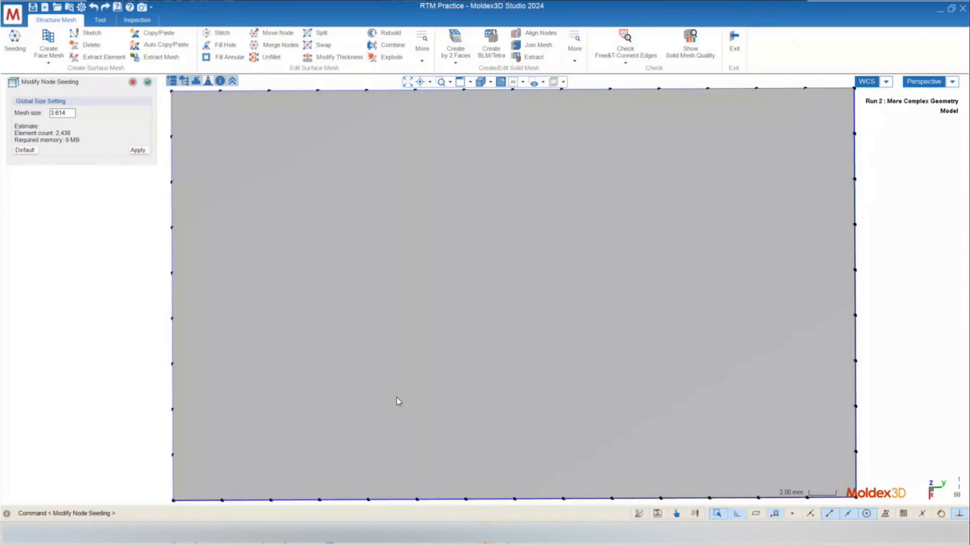
pyautogui.scroll(-1, 354, 354)
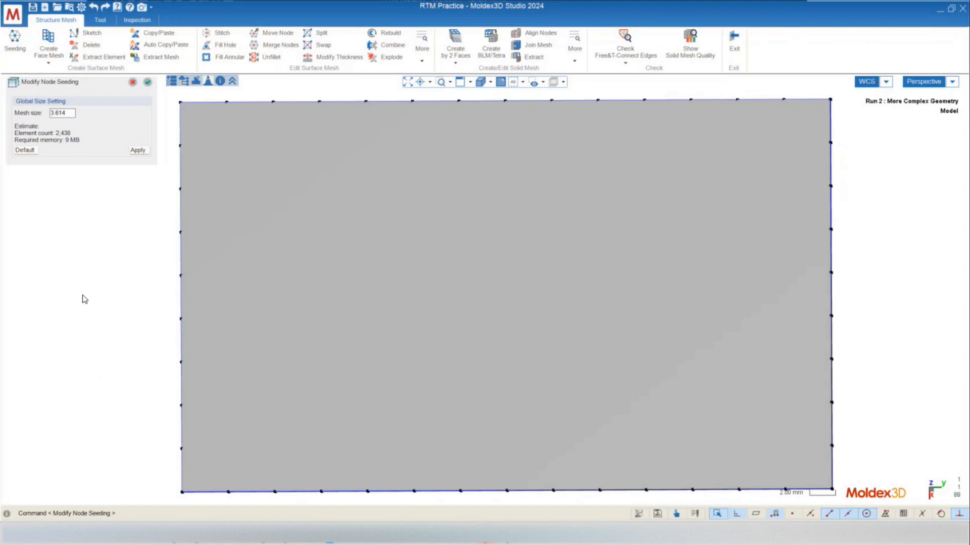
# Step: Apply a global mesh size of 1 to the insert's node seeding
pyautogui.doubleClick(64, 113)
pyautogui.write('1')
pyautogui.click(137, 150)
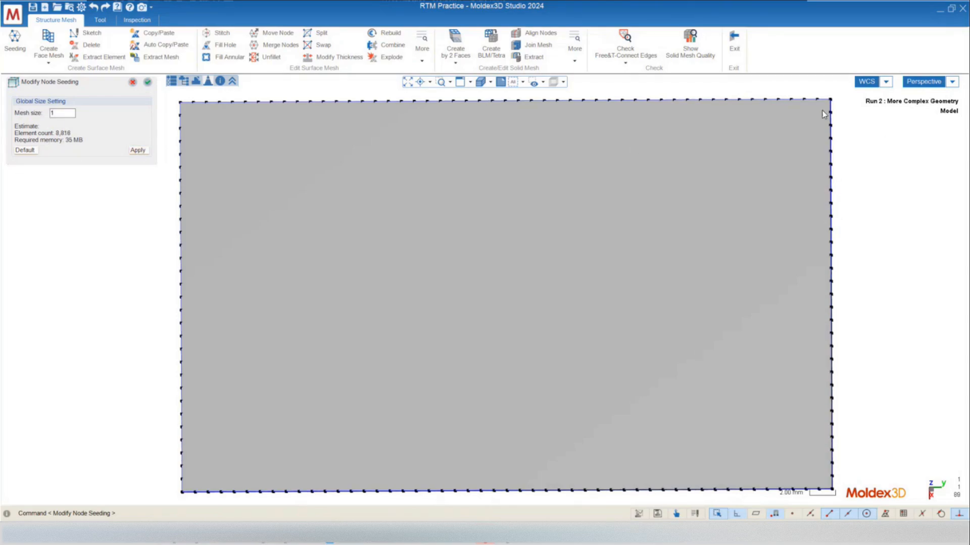
# Step: Set the insert's global mesh size to 0.75, check the nodes along its edges and accept the global seeding
pyautogui.doubleClick(58, 113)
pyautogui.write('0.75')
pyautogui.click(133, 151)
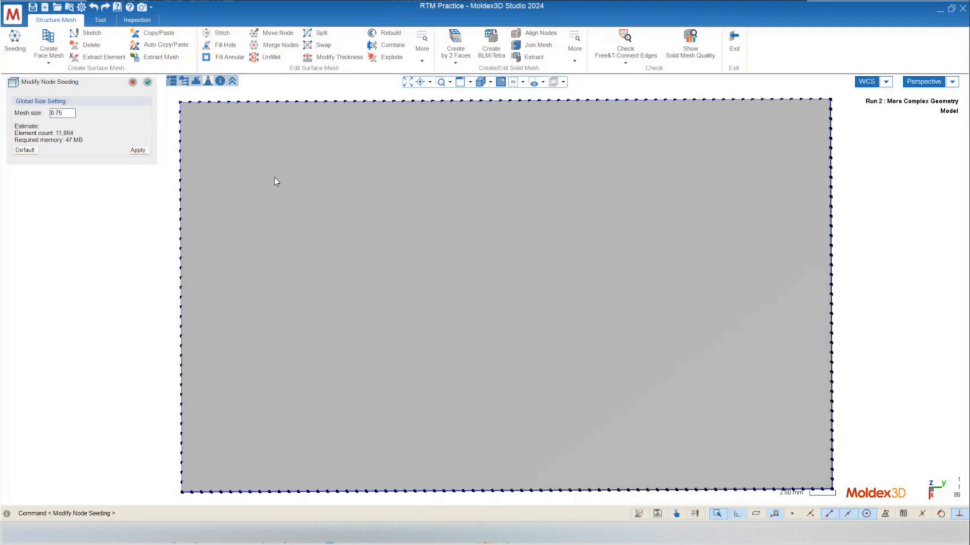
pyautogui.moveTo(207, 280); pyautogui.dragTo(239, 339, button='middle')
pyautogui.moveTo(300, 237); pyautogui.dragTo(354, 323, button='middle')
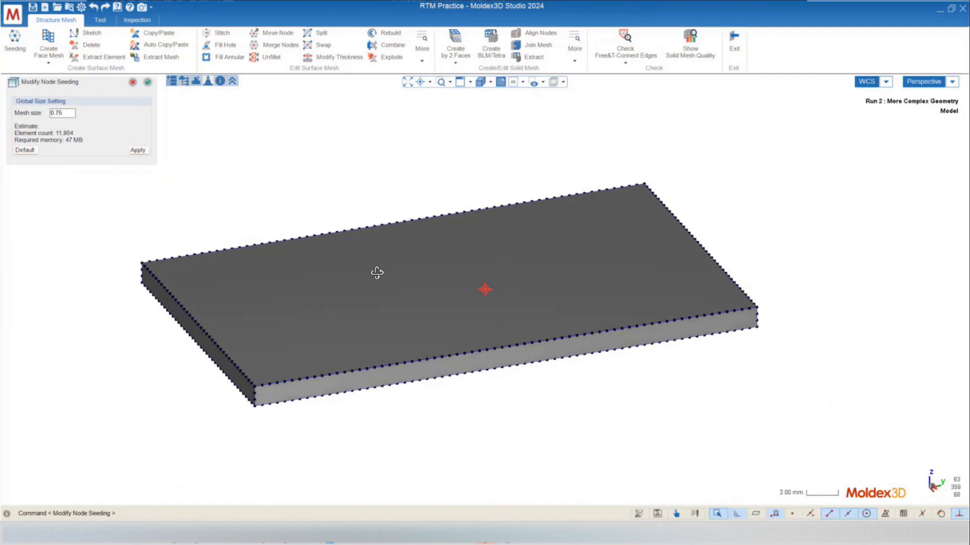
pyautogui.moveTo(377, 273); pyautogui.dragTo(253, 340, button='middle')
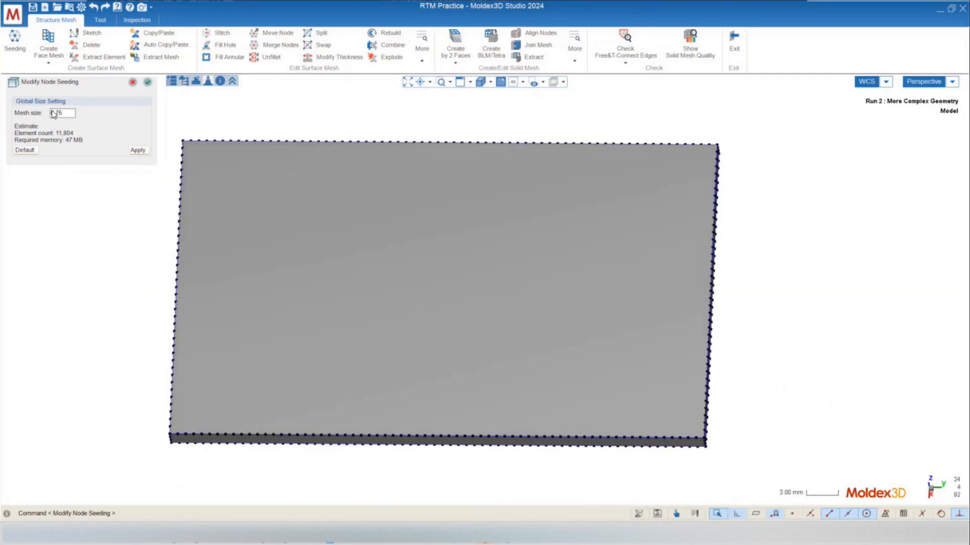
pyautogui.moveTo(485, 289); pyautogui.dragTo(380, 341, button='middle')
pyautogui.scroll(-3, 379, 341)
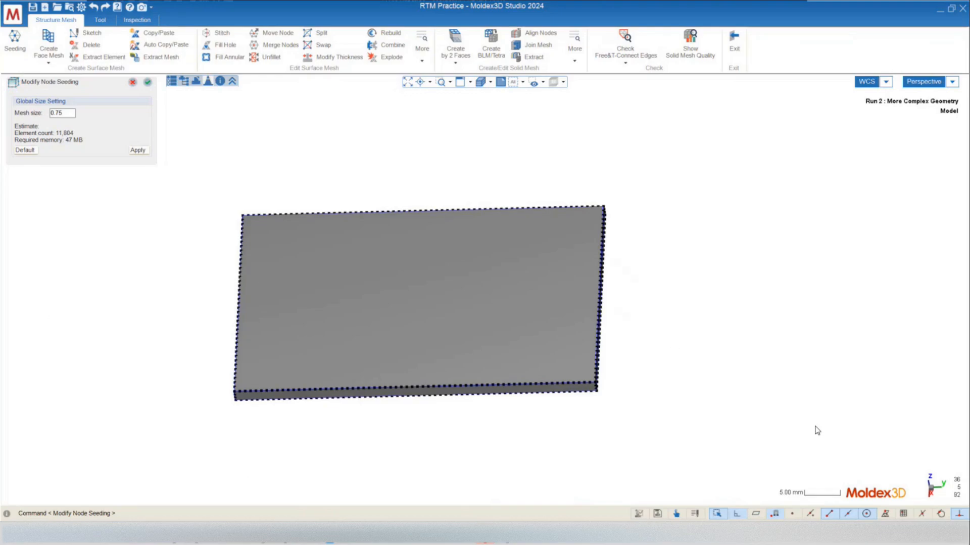
pyautogui.moveTo(647, 416)
pyautogui.mouseDown(button='middle')
pyautogui.moveTo(433, 400)
pyautogui.moveTo(429, 414)
pyautogui.moveTo(588, 402)
pyautogui.mouseUp(button='middle')
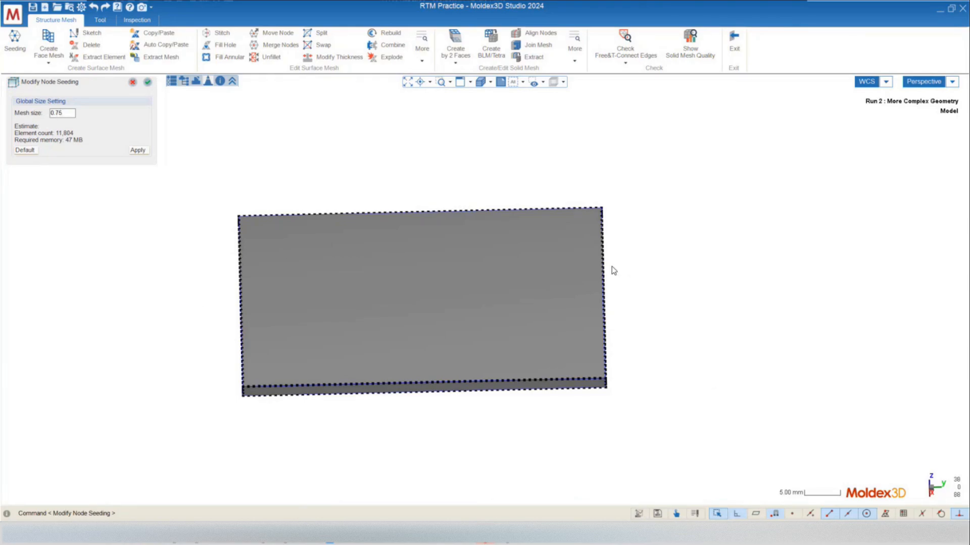
pyautogui.moveTo(54, 273)
pyautogui.mouseDown(button='middle')
pyautogui.moveTo(91, 305)
pyautogui.moveTo(150, 87)
pyautogui.mouseUp(button='middle')
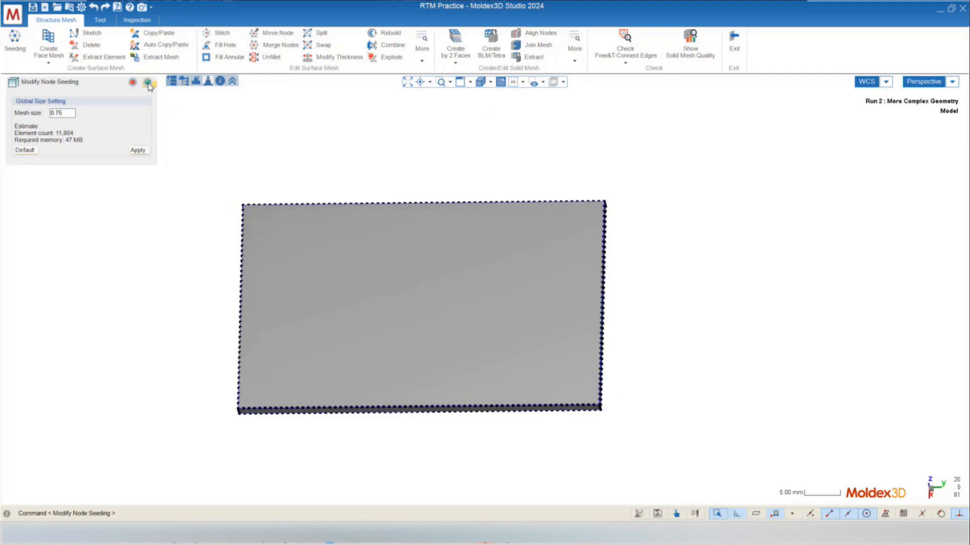
pyautogui.click(148, 83)
# Step: Face the insert's large rectangular side and select its outer edges in turn to read their segment counts
pyautogui.moveTo(329, 277); pyautogui.dragTo(356, 284, button='middle')
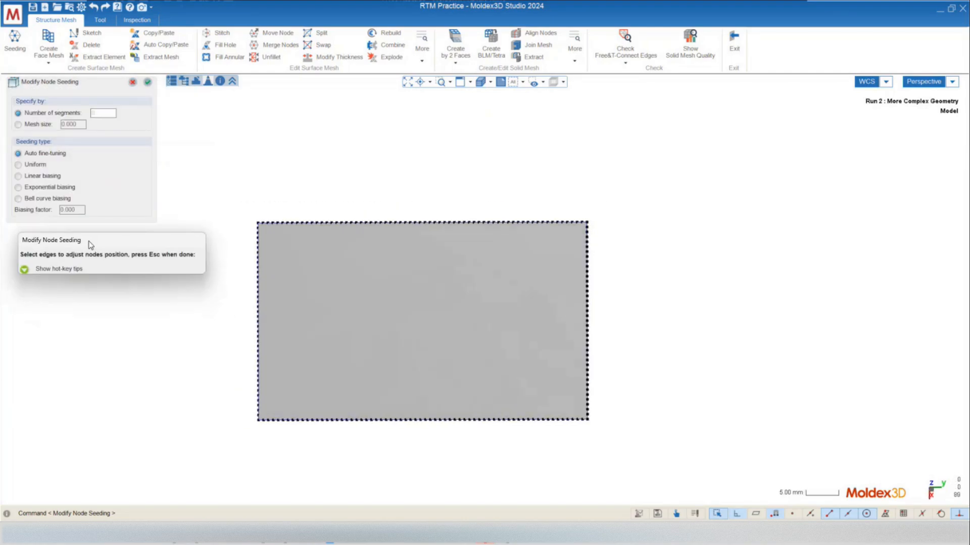
pyautogui.moveTo(88, 241); pyautogui.dragTo(77, 236)
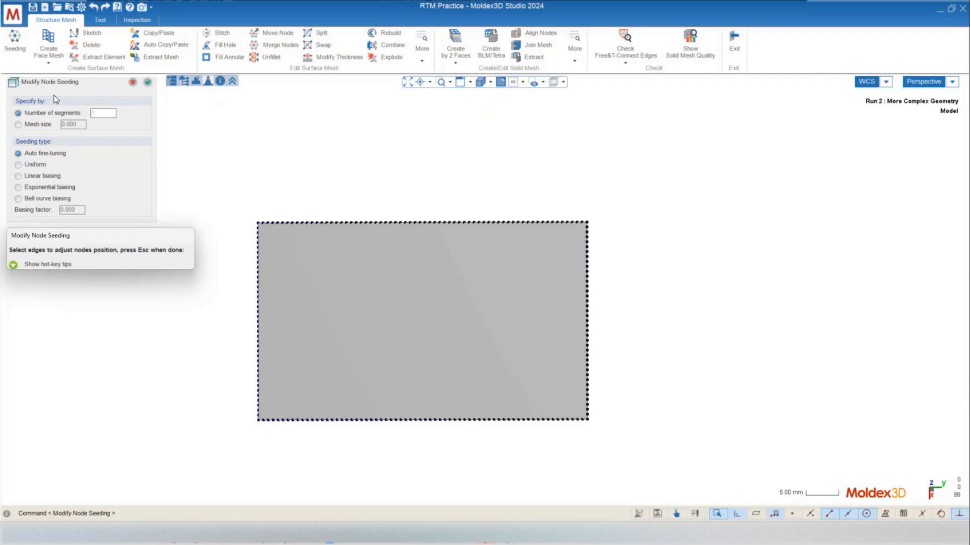
pyautogui.scroll(2, 280, 329)
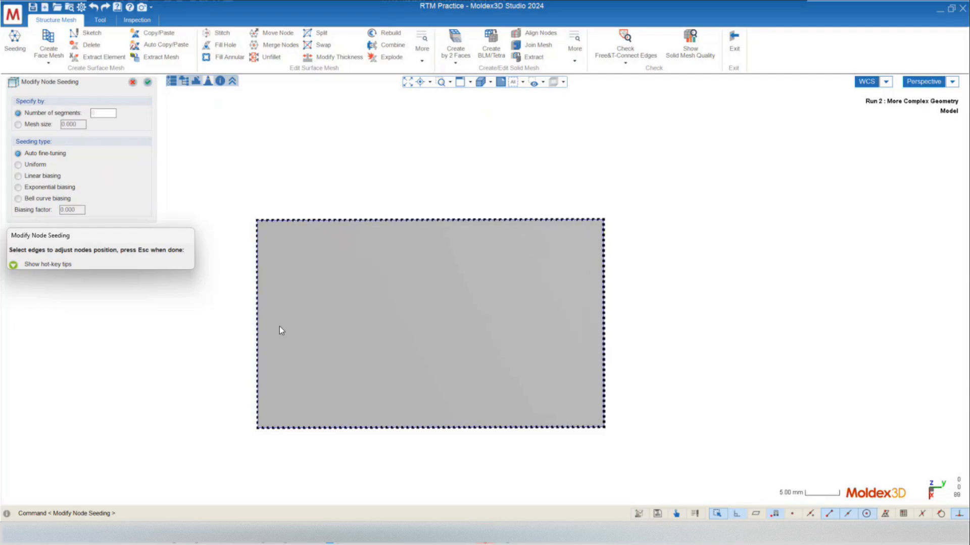
pyautogui.scroll(2, 283, 396)
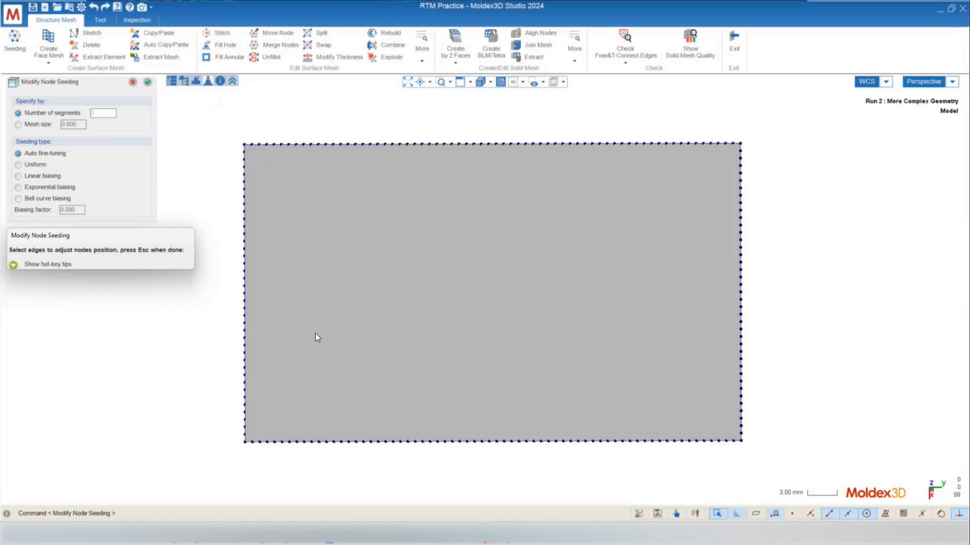
pyautogui.scroll(1, 435, 276)
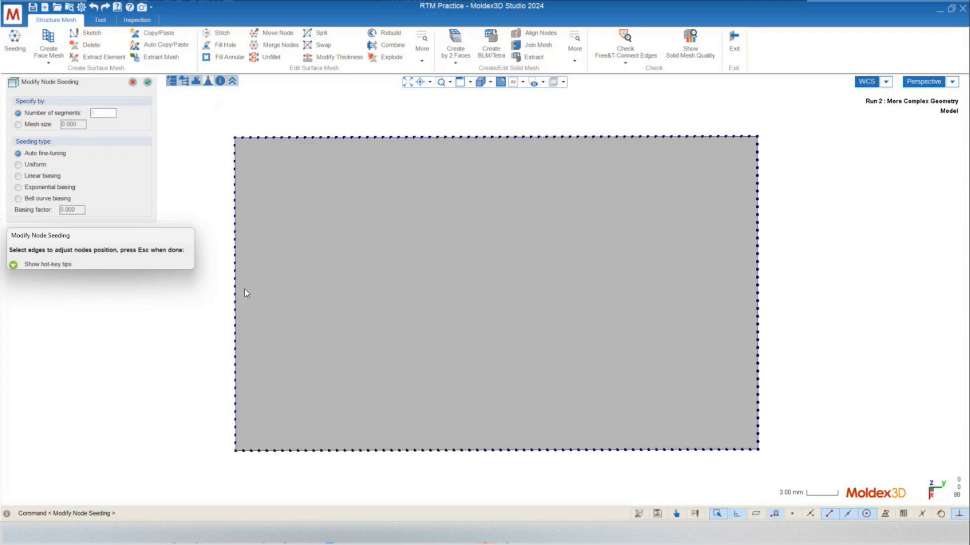
pyautogui.click(225, 273)
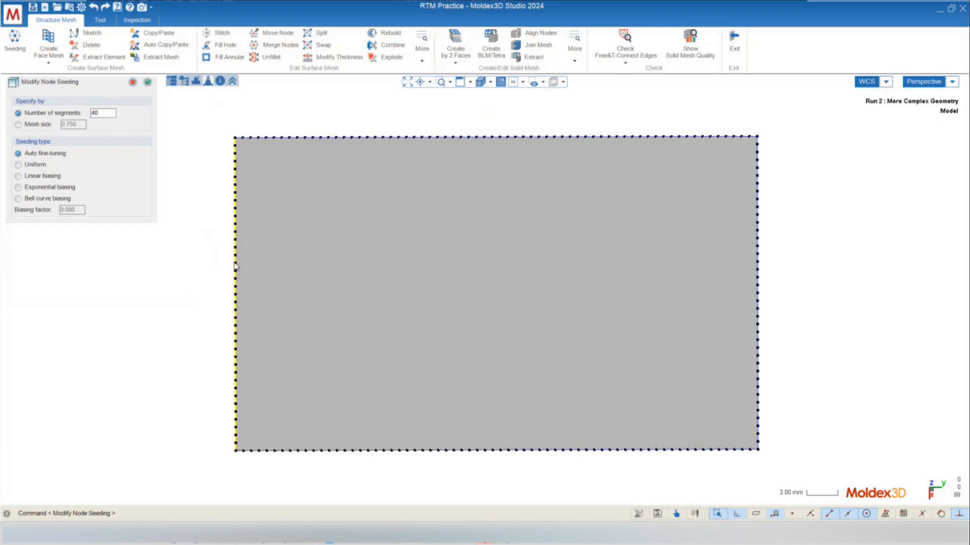
pyautogui.click(750, 297)
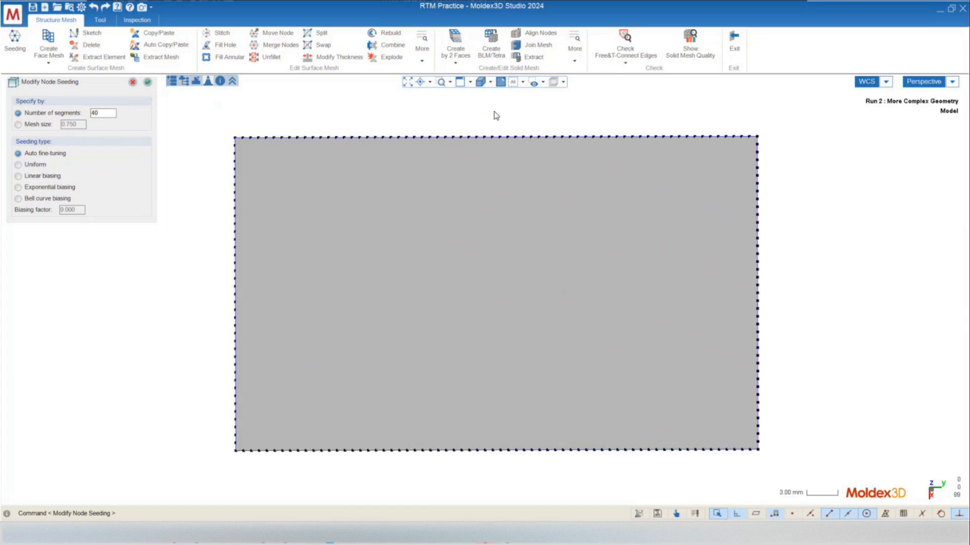
pyautogui.moveTo(494, 110); pyautogui.dragTo(423, 159)
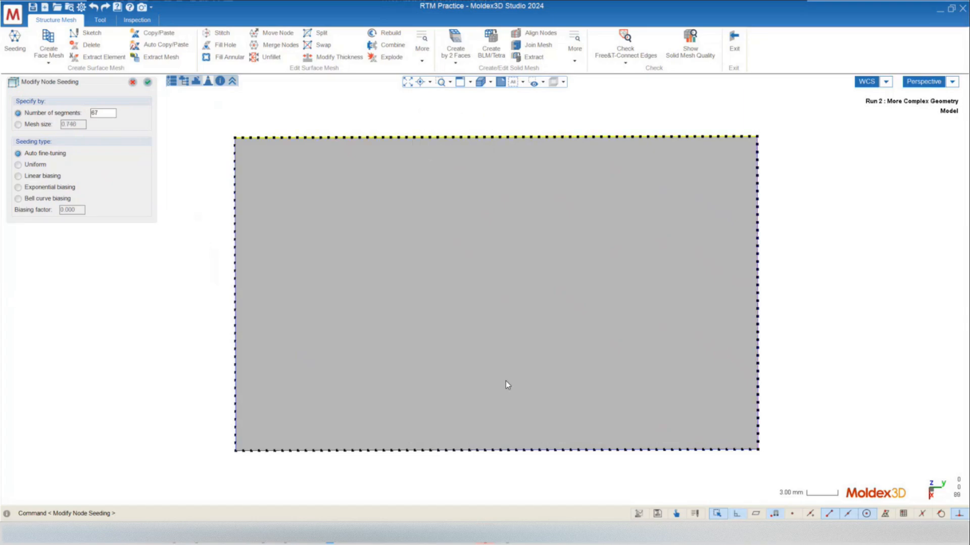
pyautogui.click(530, 470)
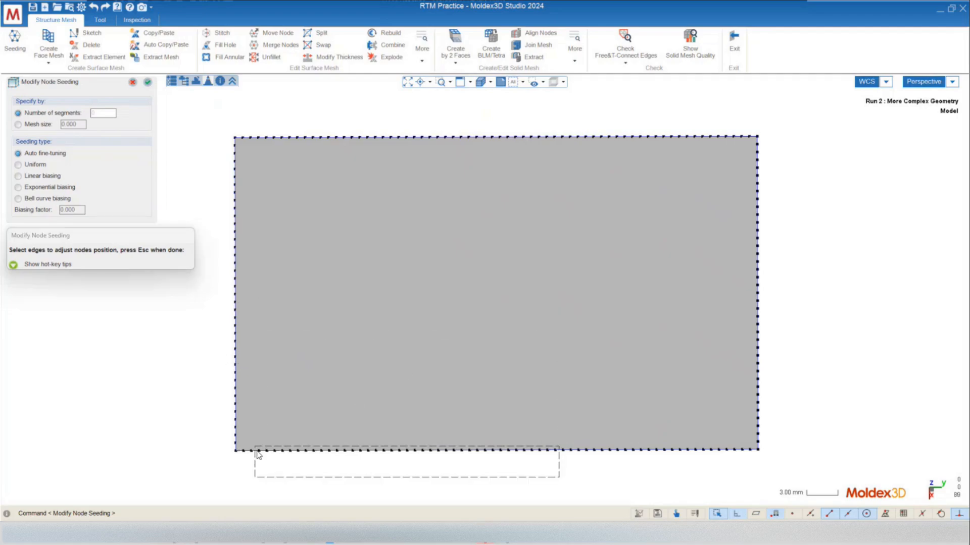
# Step: Compare the number of segments on the left and right short edges of the large face
pyautogui.click(236, 268)
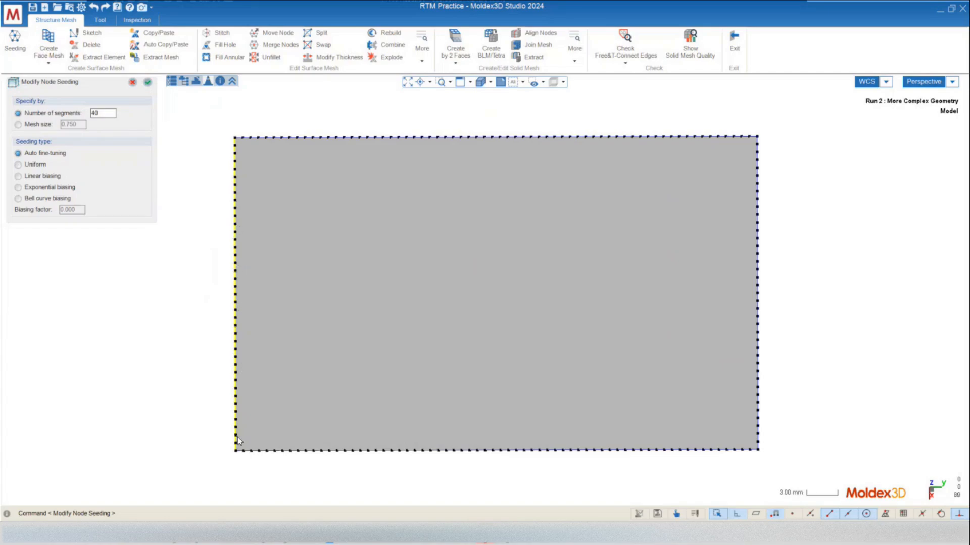
pyautogui.doubleClick(103, 113)
pyautogui.click(101, 112)
pyautogui.click(757, 255)
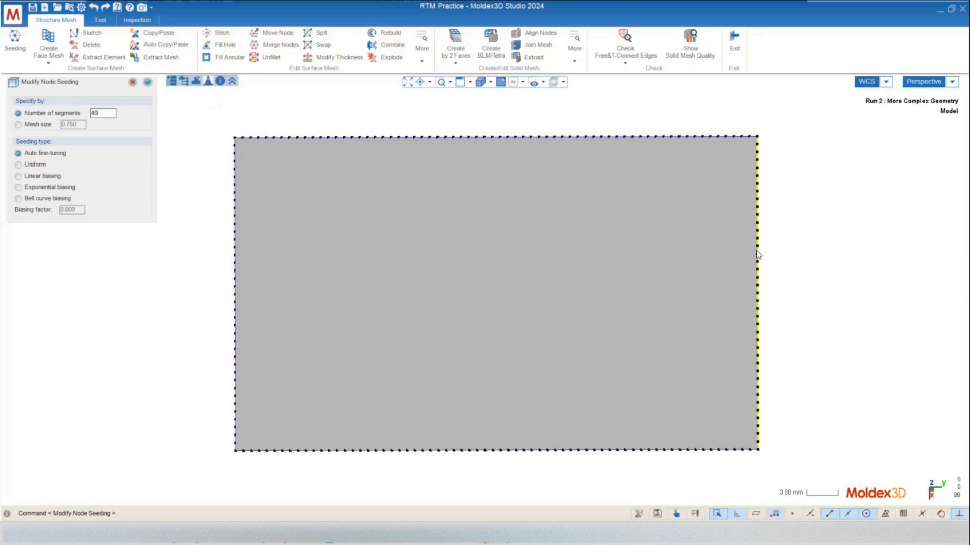
pyautogui.doubleClick(95, 110)
pyautogui.click(102, 114)
# Step: Seed the left short edge with 45 segments and check the segment count of the opposite short edge
pyautogui.click(235, 237)
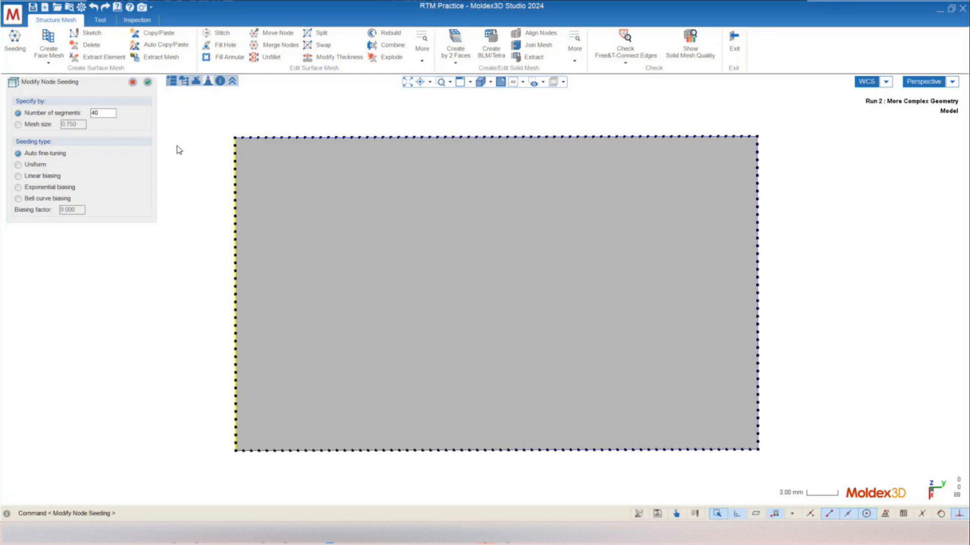
pyautogui.write('45')
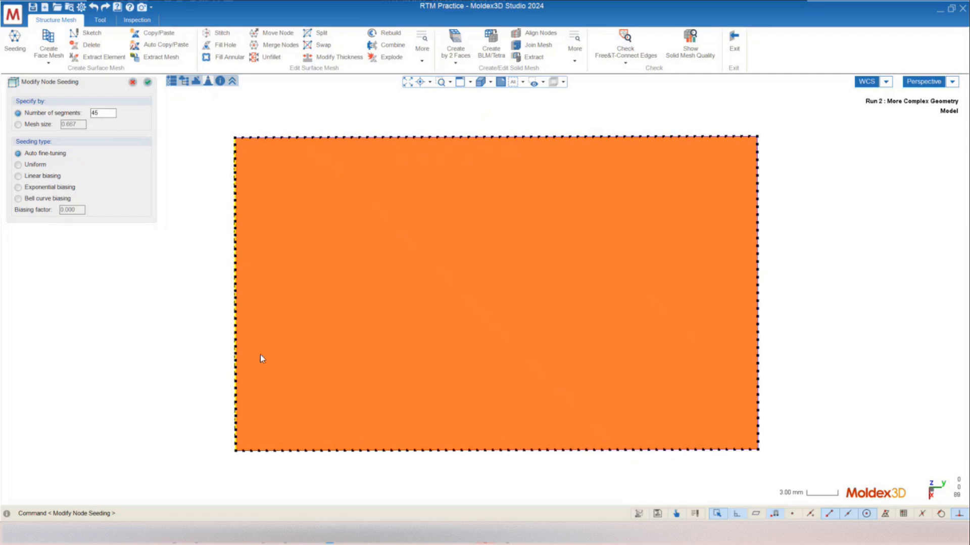
pyautogui.click(758, 252)
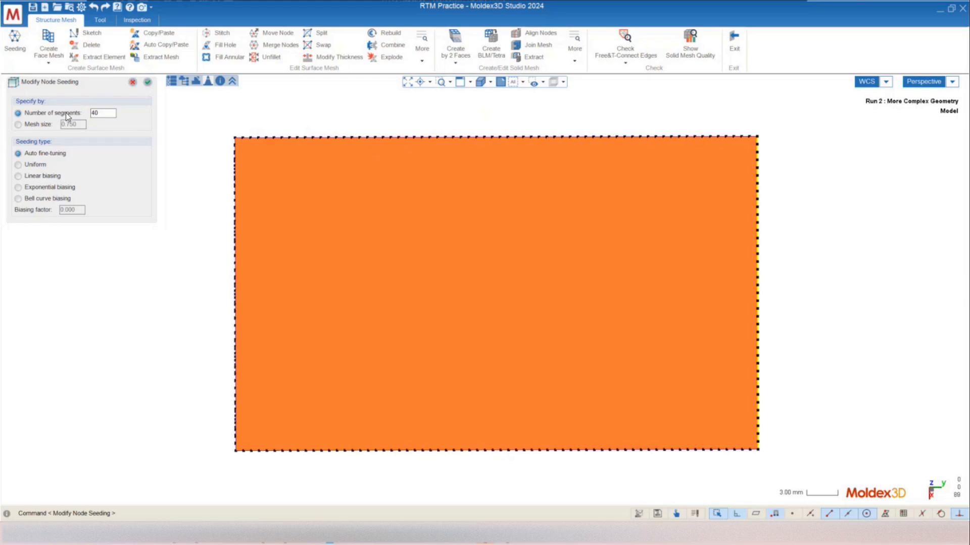
pyautogui.doubleClick(111, 114)
# Step: Set the left short edge back to 40 segments so it matches the opposite short edge
pyautogui.click(236, 251)
pyautogui.doubleClick(107, 113)
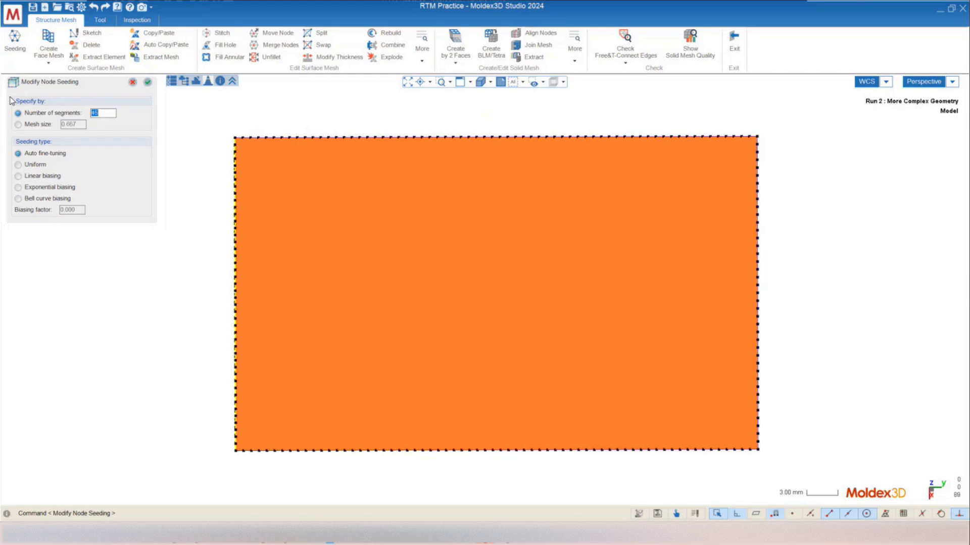
pyautogui.write('40')
pyautogui.press('Return')
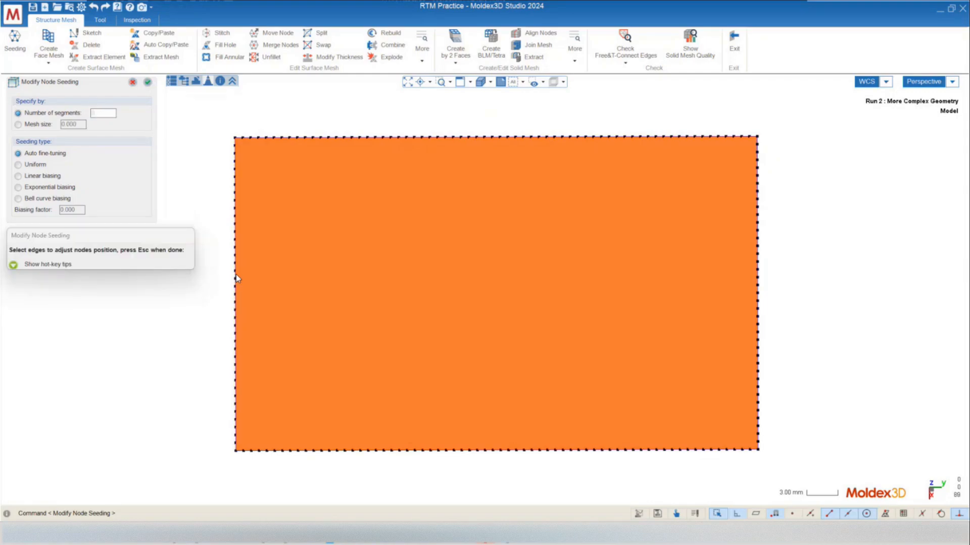
# Step: Check the right short edge's segment count and seed the two opposite long edges of the large face with 70 segments
pyautogui.click(757, 291)
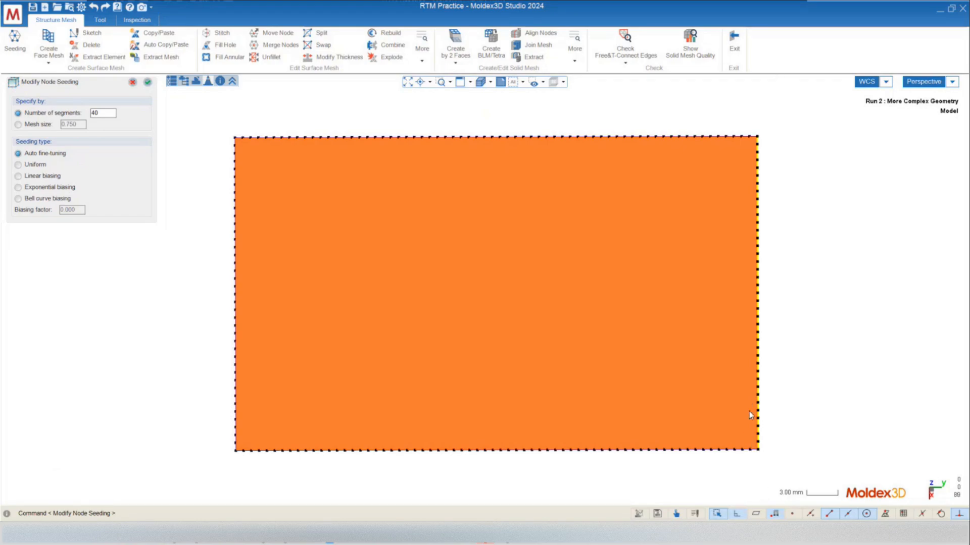
pyautogui.click(480, 137)
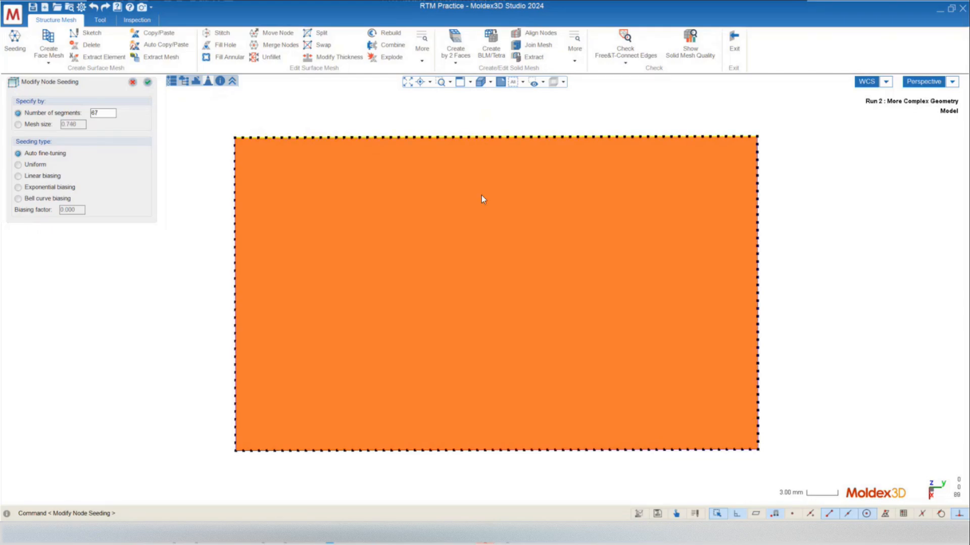
pyautogui.moveTo(105, 115); pyautogui.dragTo(56, 112)
pyautogui.write('7')
pyautogui.press('Return')
pyautogui.click(496, 450)
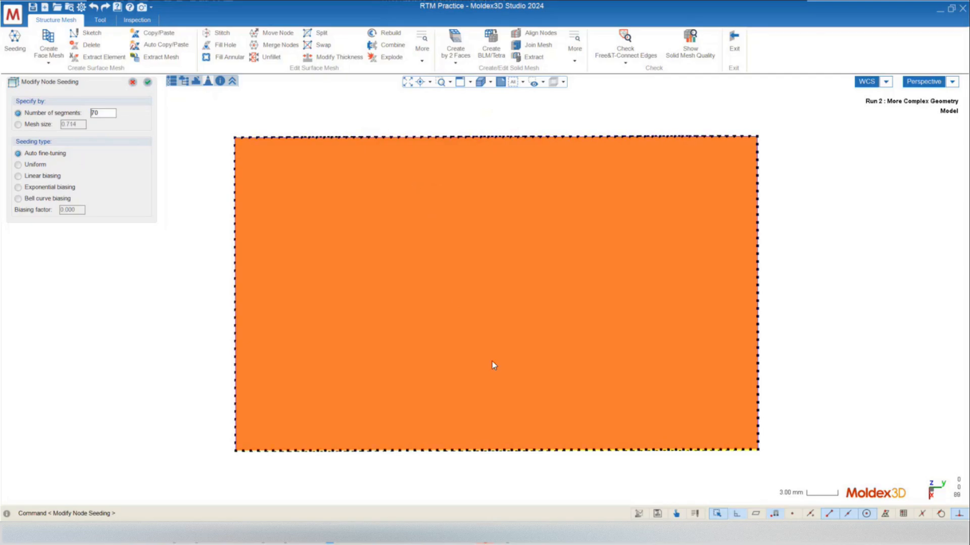
pyautogui.moveTo(498, 453); pyautogui.dragTo(438, 365, button='middle')
pyautogui.scroll(3, 475, 360)
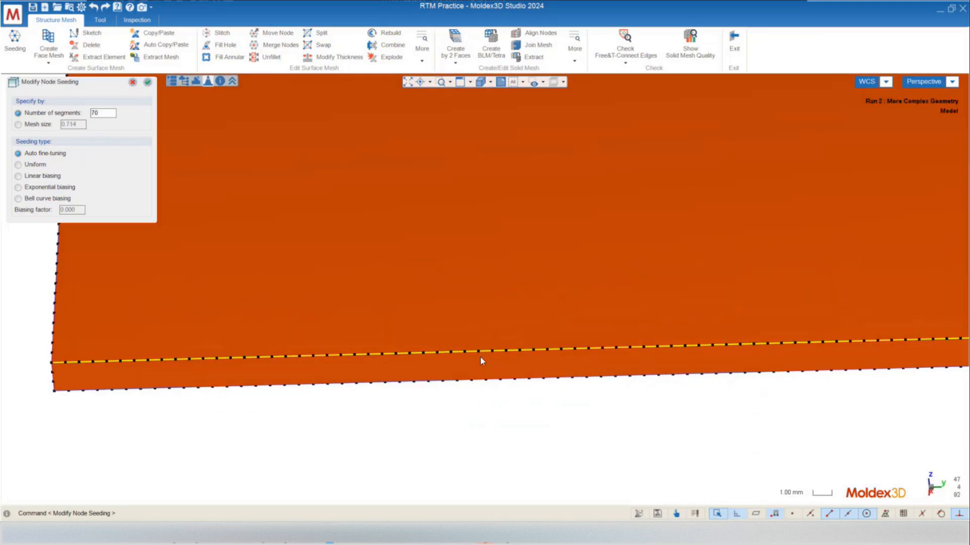
# Step: Seed all four long edges of the rectangular insert with 70 segments and apply the modified node seeding
pyautogui.scroll(-3, 474, 348)
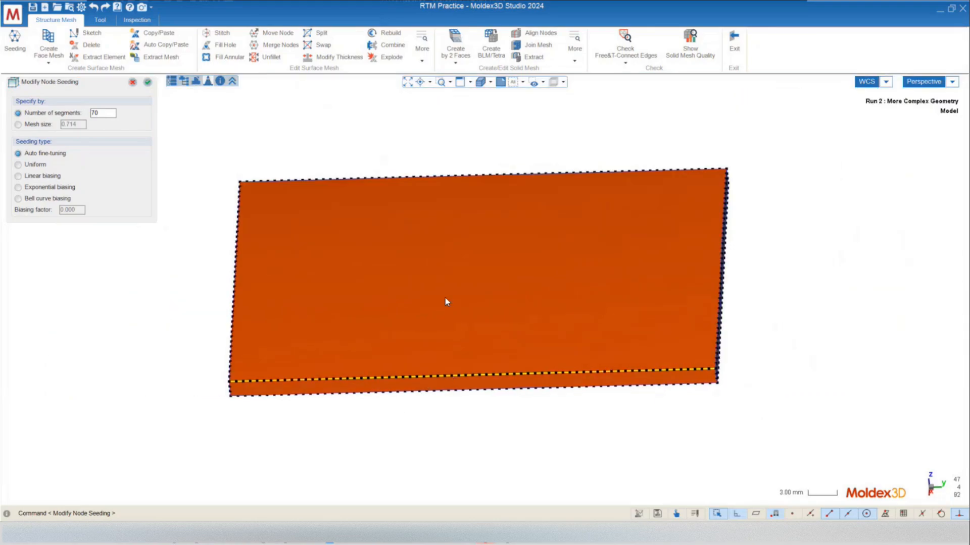
pyautogui.moveTo(443, 301); pyautogui.dragTo(446, 378, button='middle')
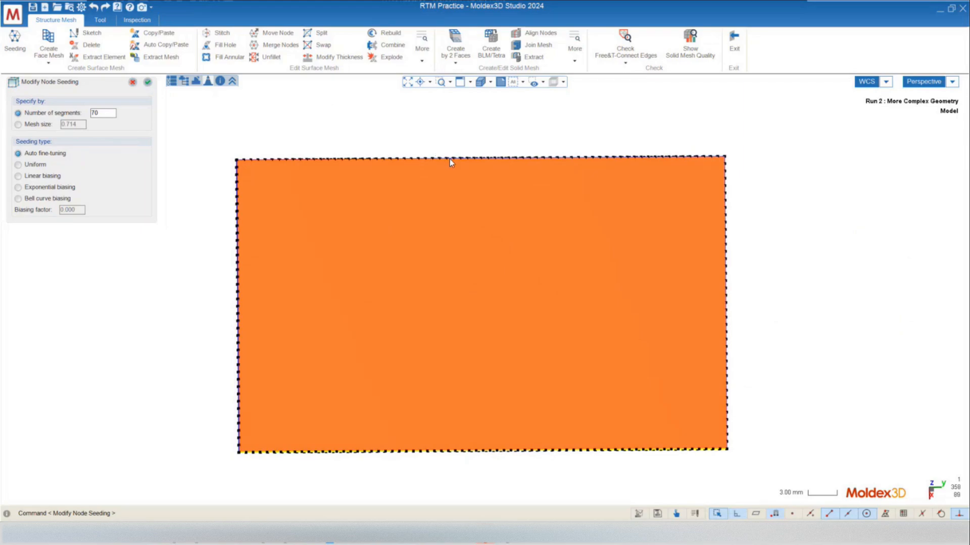
pyautogui.moveTo(450, 159); pyautogui.dragTo(444, 223, button='middle')
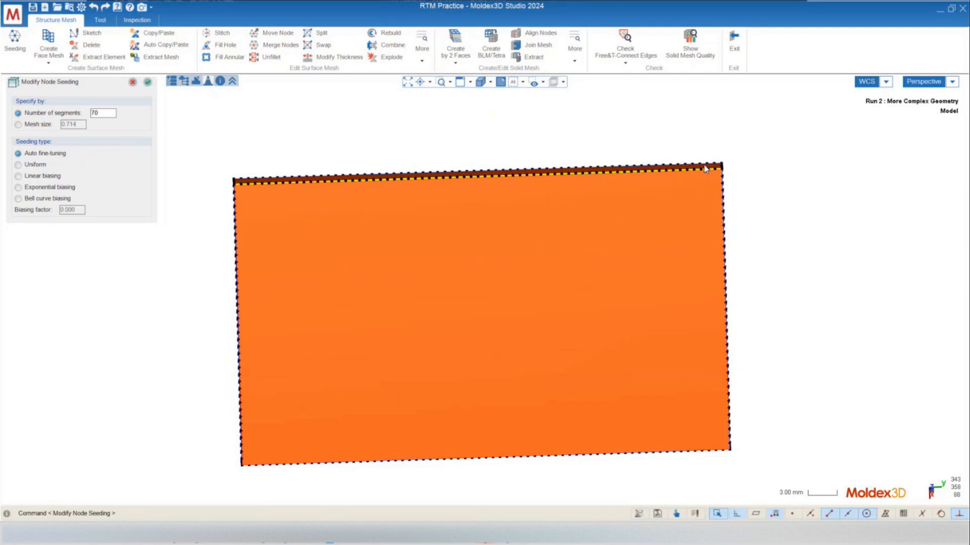
pyautogui.moveTo(259, 459)
pyautogui.mouseDown(button='middle')
pyautogui.moveTo(446, 343)
pyautogui.moveTo(446, 334)
pyautogui.moveTo(468, 416)
pyautogui.moveTo(443, 391)
pyautogui.moveTo(452, 378)
pyautogui.moveTo(459, 390)
pyautogui.mouseUp(button='middle')
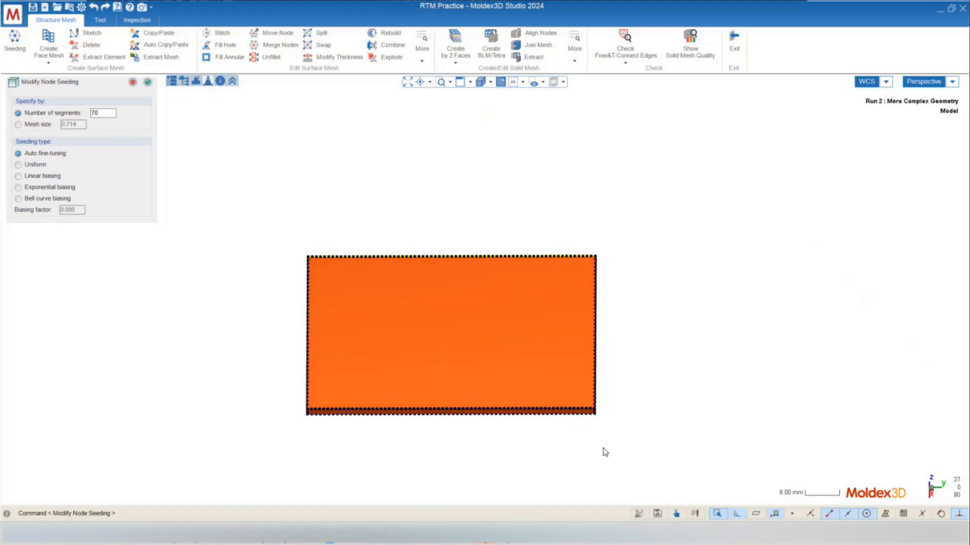
pyautogui.moveTo(486, 460); pyautogui.dragTo(423, 199)
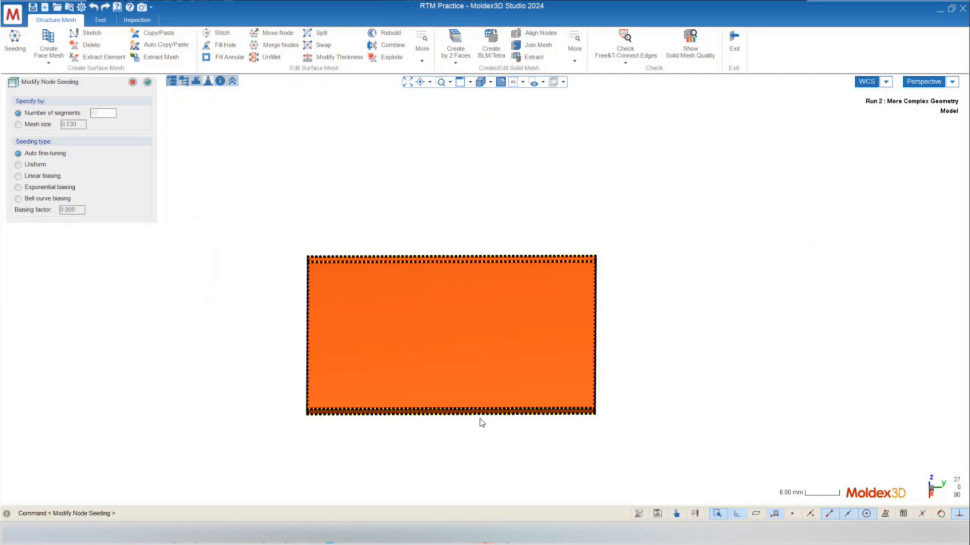
pyautogui.moveTo(470, 456); pyautogui.dragTo(467, 416, button='middle')
pyautogui.moveTo(486, 448); pyautogui.dragTo(423, 197)
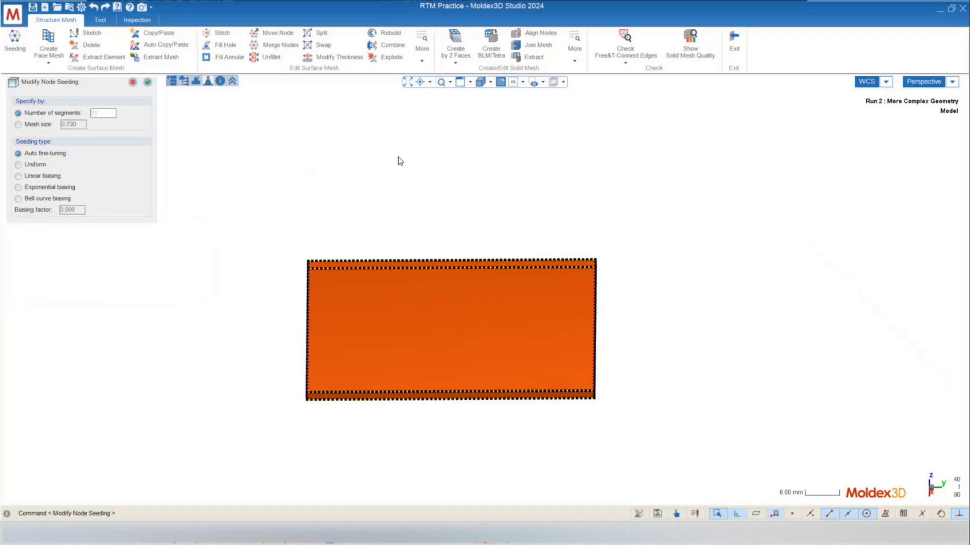
pyautogui.doubleClick(94, 112)
pyautogui.write('70')
pyautogui.press('Return')
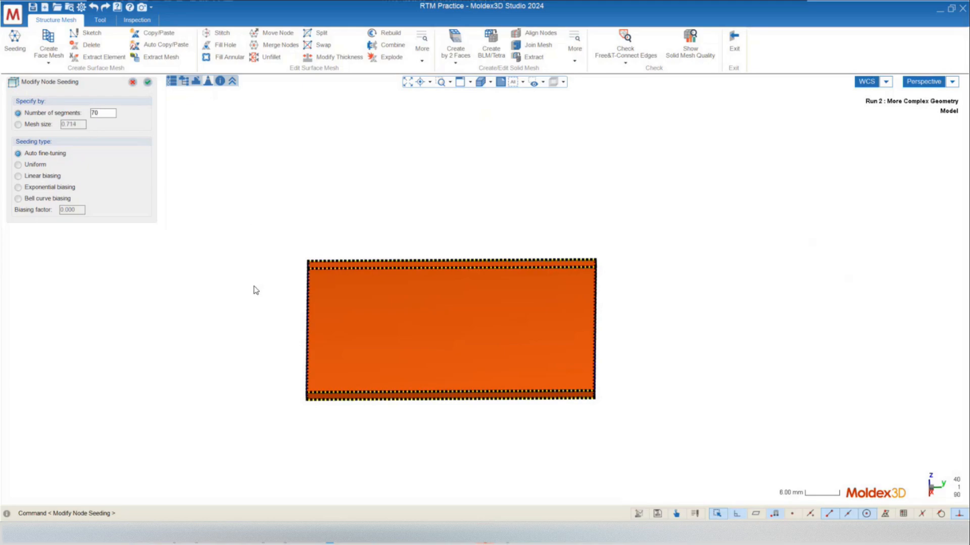
pyautogui.moveTo(248, 299); pyautogui.dragTo(459, 386, button='middle')
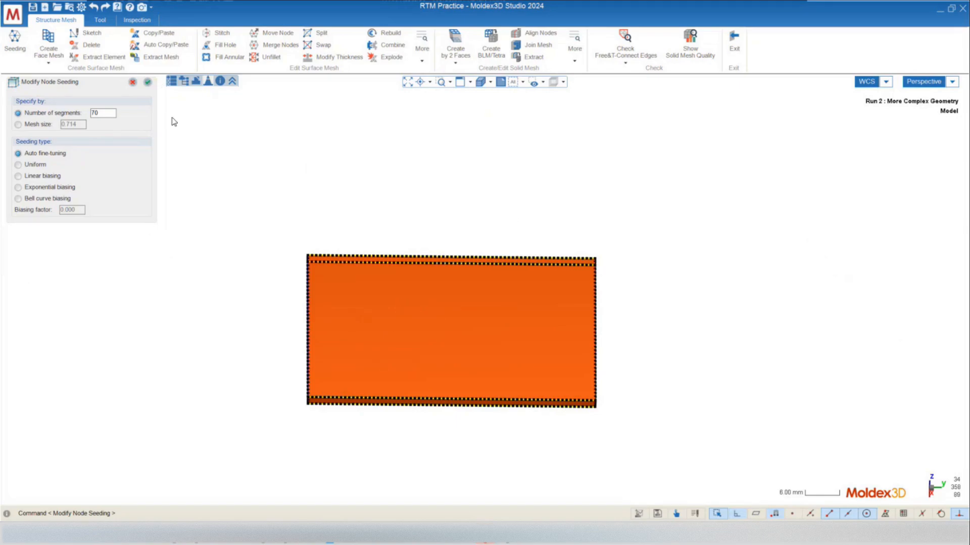
pyautogui.moveTo(433, 303); pyautogui.dragTo(450, 327, button='middle')
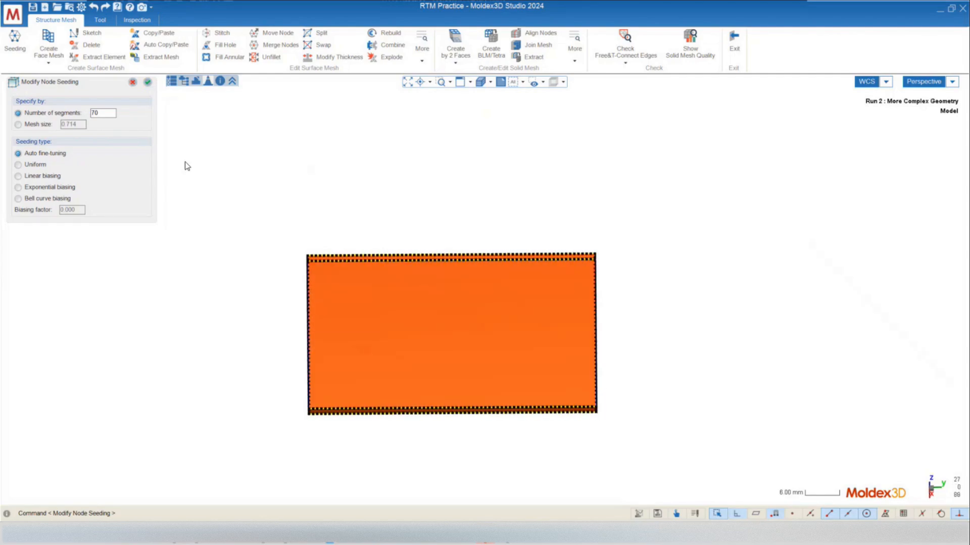
pyautogui.click(148, 83)
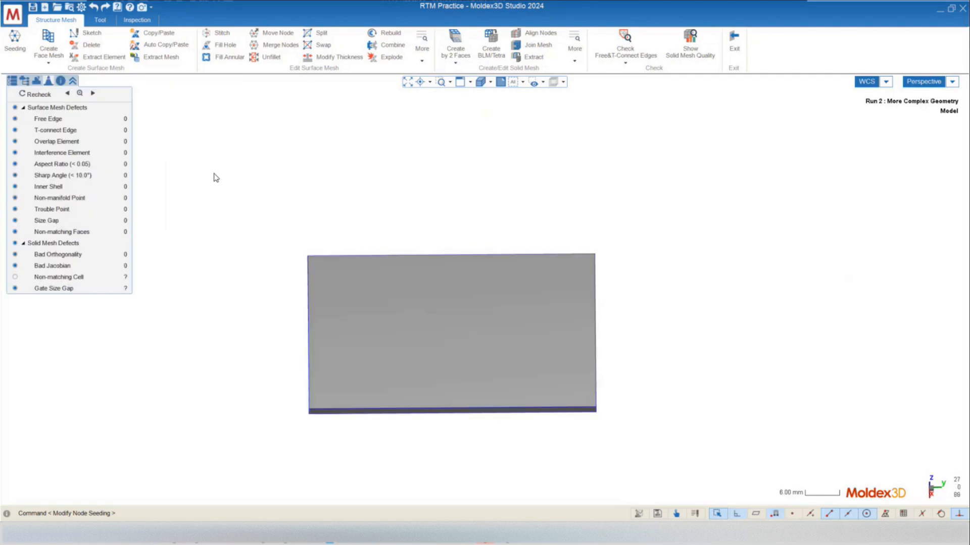
# Step: Create a face mesh on the insert's large upper face with Mixed Element (Quad Element Dominate) and Grid-based Element enabled
pyautogui.moveTo(214, 175); pyautogui.dragTo(445, 302, button='middle')
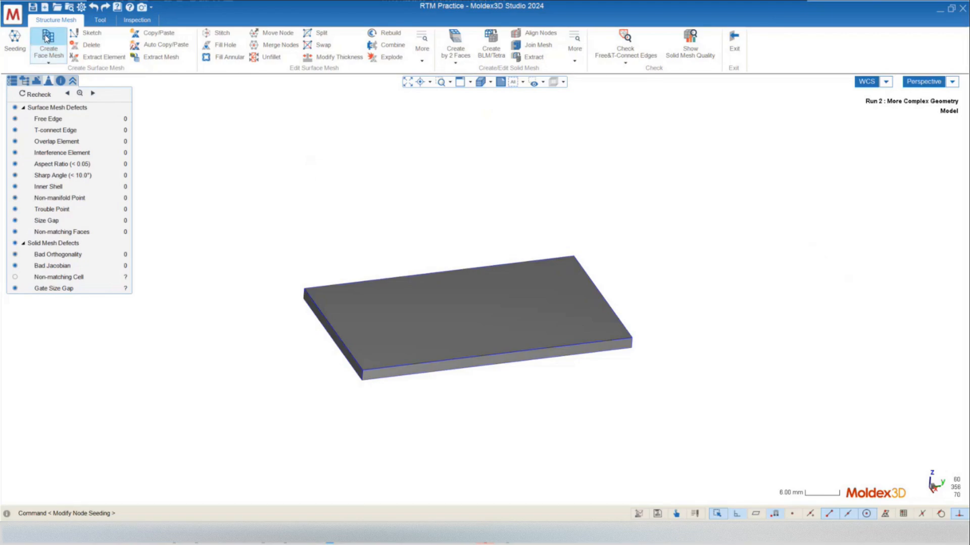
pyautogui.click(49, 56)
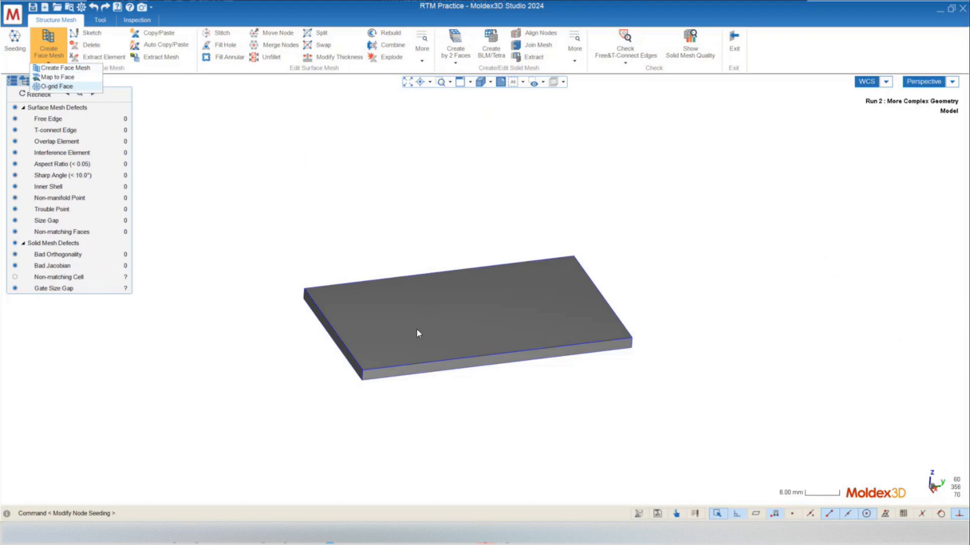
pyautogui.click(54, 67)
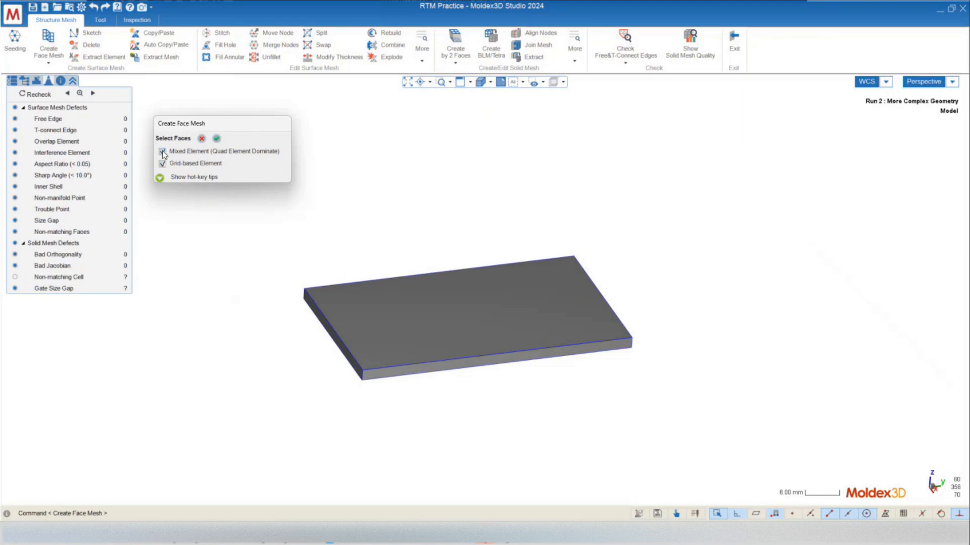
pyautogui.moveTo(178, 125); pyautogui.dragTo(169, 93)
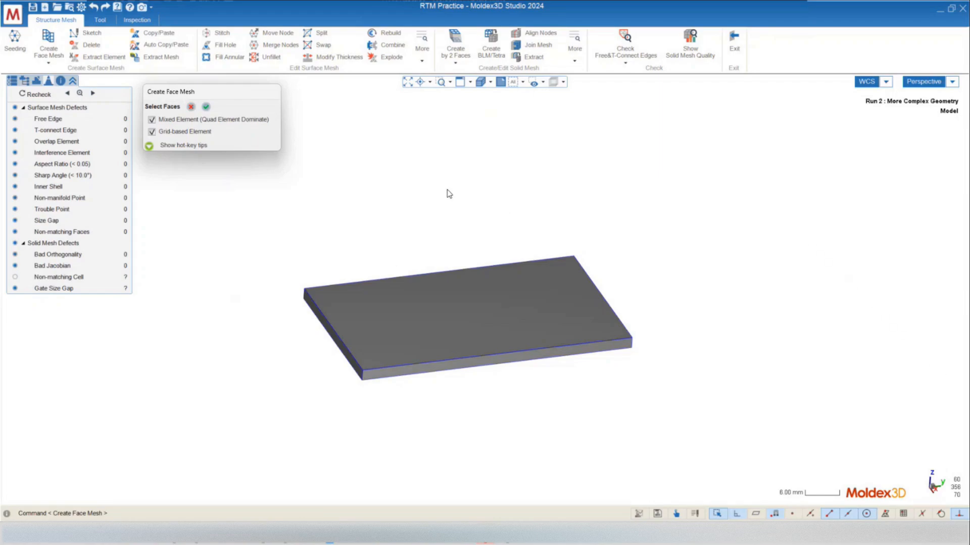
pyautogui.moveTo(392, 295)
pyautogui.mouseDown(button='middle')
pyautogui.moveTo(404, 389)
pyautogui.moveTo(281, 415)
pyautogui.moveTo(301, 256)
pyautogui.mouseUp(button='middle')
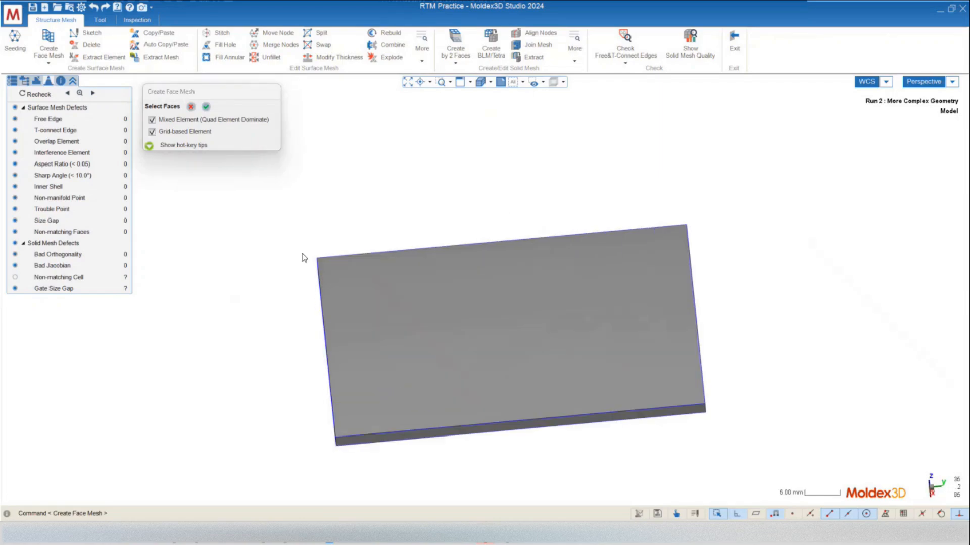
pyautogui.scroll(5, 325, 266)
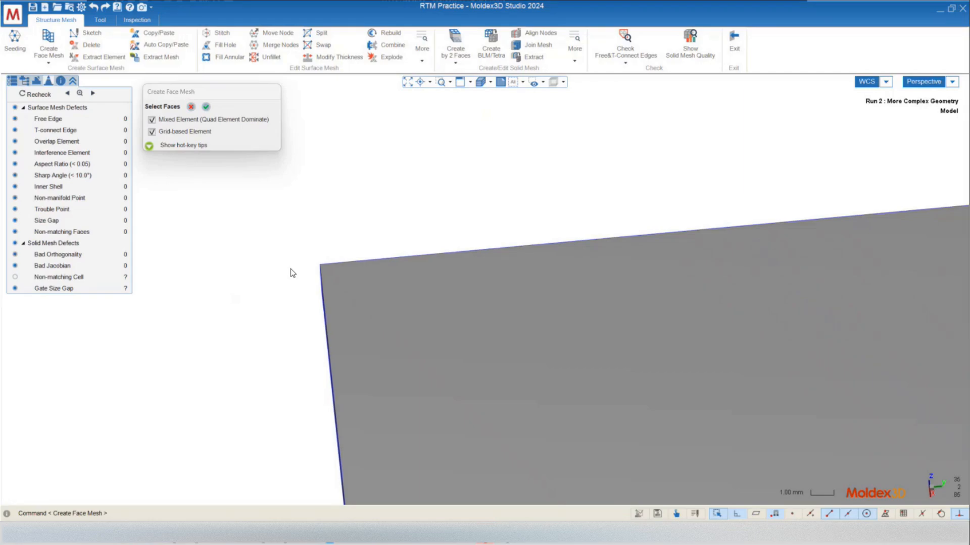
pyautogui.scroll(-5, 274, 277)
pyautogui.moveTo(272, 279); pyautogui.dragTo(383, 260, button='middle')
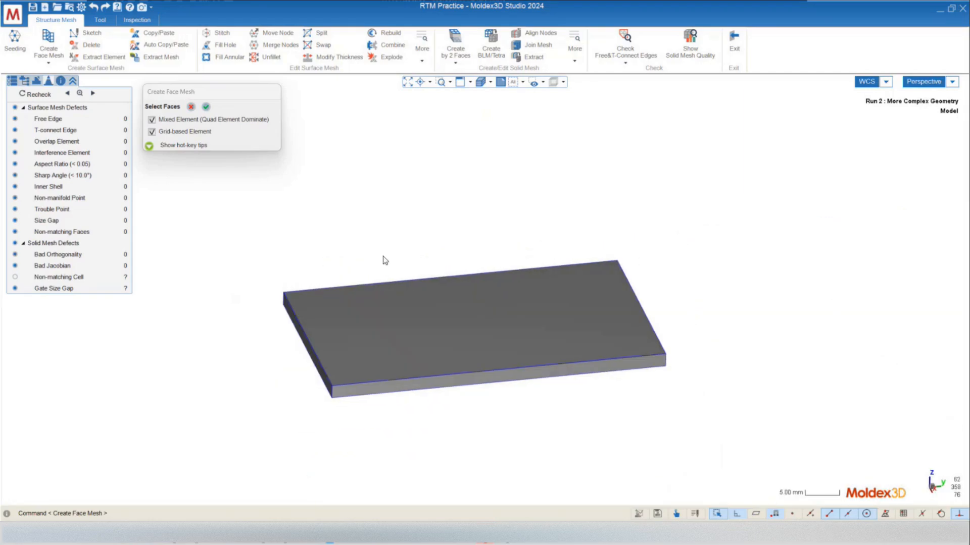
pyautogui.moveTo(309, 401)
pyautogui.mouseDown(button='middle')
pyautogui.moveTo(396, 368)
pyautogui.moveTo(528, 290)
pyautogui.moveTo(523, 316)
pyautogui.moveTo(523, 303)
pyautogui.moveTo(537, 314)
pyautogui.moveTo(528, 334)
pyautogui.mouseUp(button='middle')
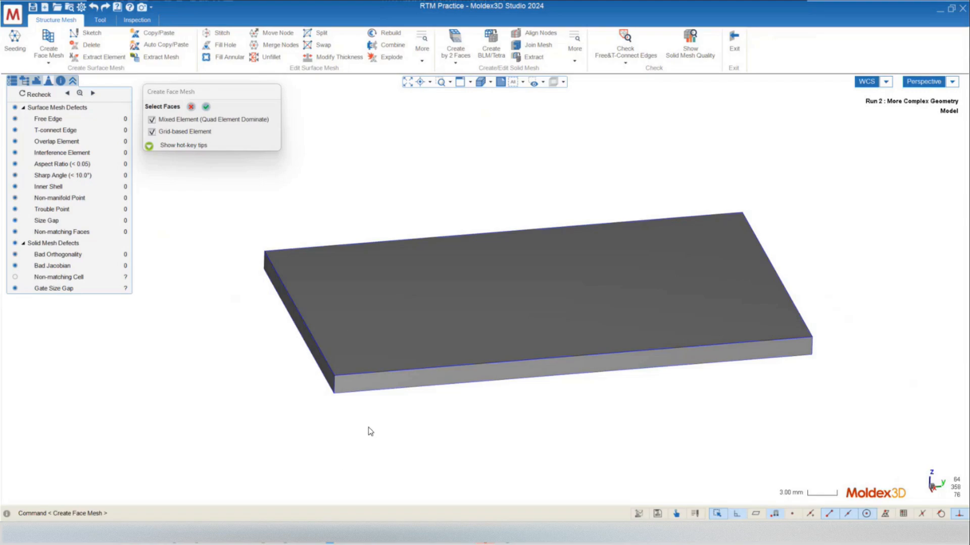
pyautogui.moveTo(372, 404)
pyautogui.mouseDown(button='middle')
pyautogui.moveTo(405, 384)
pyautogui.moveTo(347, 397)
pyautogui.moveTo(393, 392)
pyautogui.mouseUp(button='middle')
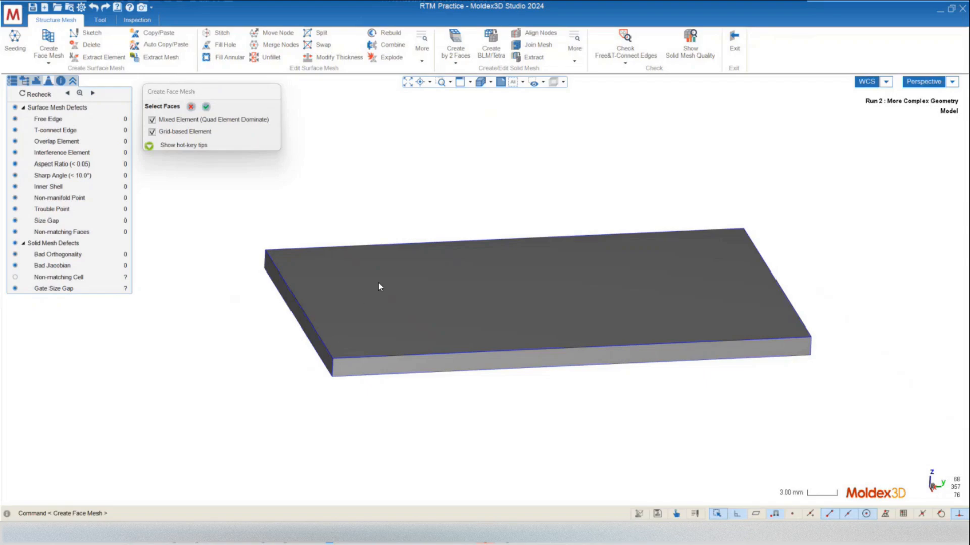
pyautogui.moveTo(376, 282); pyautogui.dragTo(357, 304, button='middle')
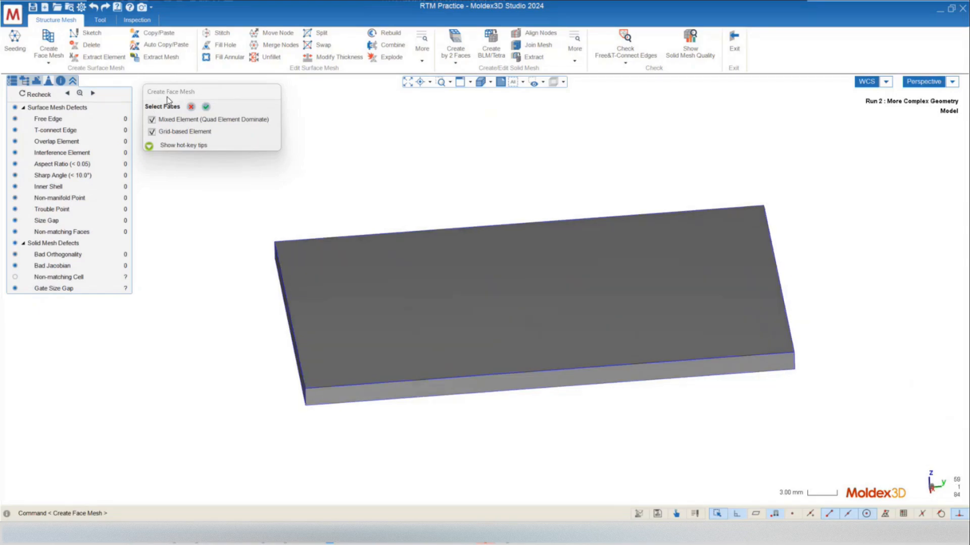
pyautogui.moveTo(168, 92); pyautogui.dragTo(174, 95)
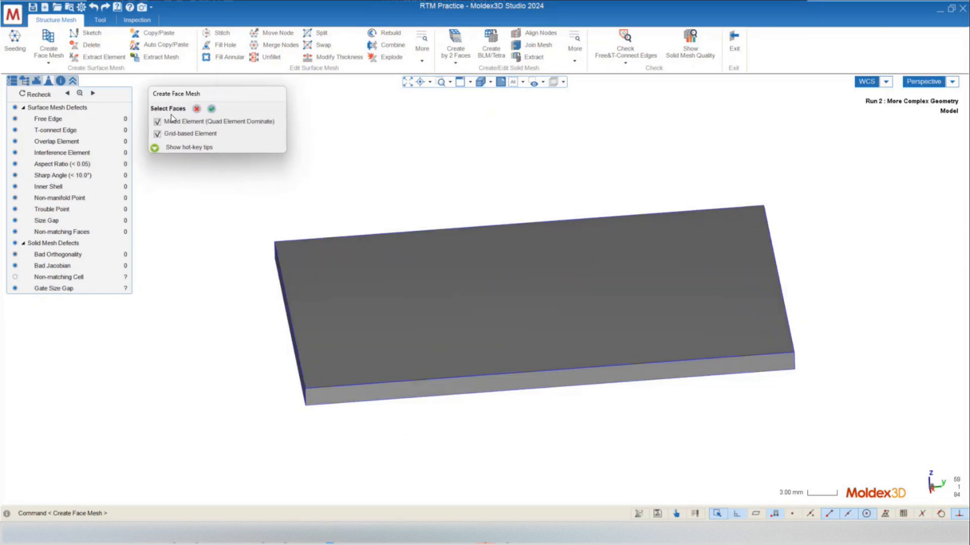
pyautogui.click(514, 295)
pyautogui.moveTo(513, 295)
pyautogui.mouseDown(button='middle')
pyautogui.moveTo(392, 310)
pyautogui.moveTo(515, 294)
pyautogui.moveTo(439, 351)
pyautogui.moveTo(430, 173)
pyautogui.moveTo(434, 319)
pyautogui.mouseUp(button='middle')
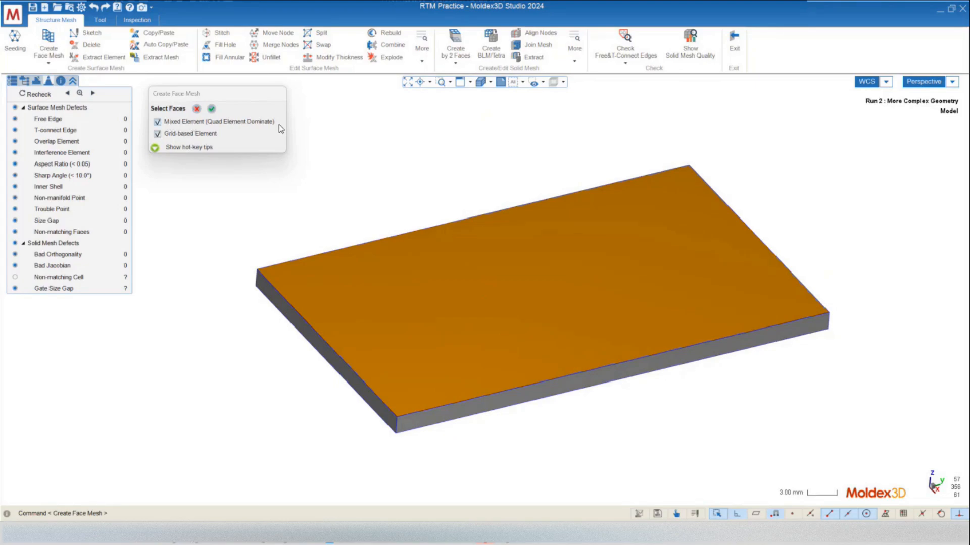
pyautogui.click(213, 110)
pyautogui.moveTo(439, 353)
pyautogui.mouseDown(button='middle')
pyautogui.moveTo(464, 441)
pyautogui.moveTo(530, 467)
pyautogui.moveTo(433, 426)
pyautogui.moveTo(444, 390)
pyautogui.moveTo(505, 381)
pyautogui.mouseUp(button='middle')
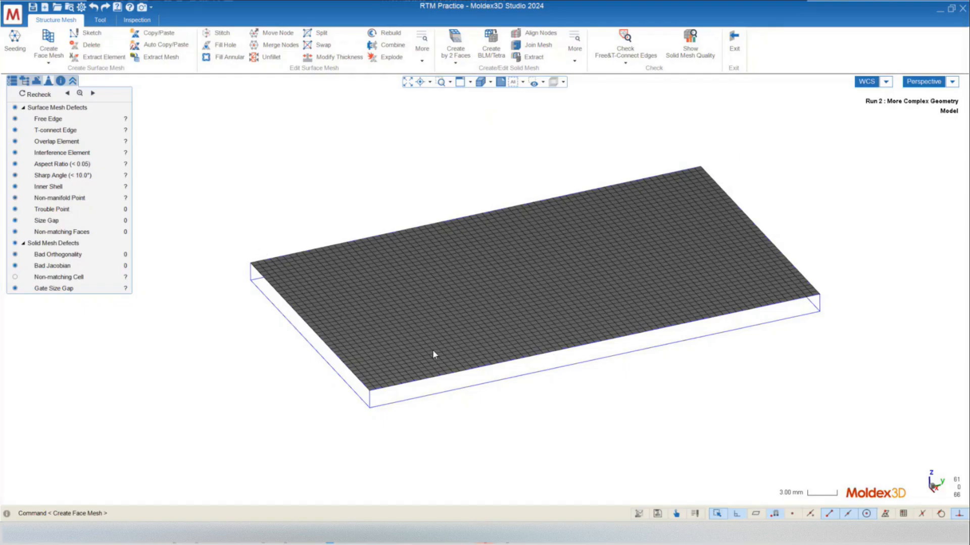
pyautogui.moveTo(432, 349)
pyautogui.mouseDown(button='middle')
pyautogui.moveTo(424, 283)
pyautogui.moveTo(425, 299)
pyautogui.moveTo(392, 317)
pyautogui.mouseUp(button='middle')
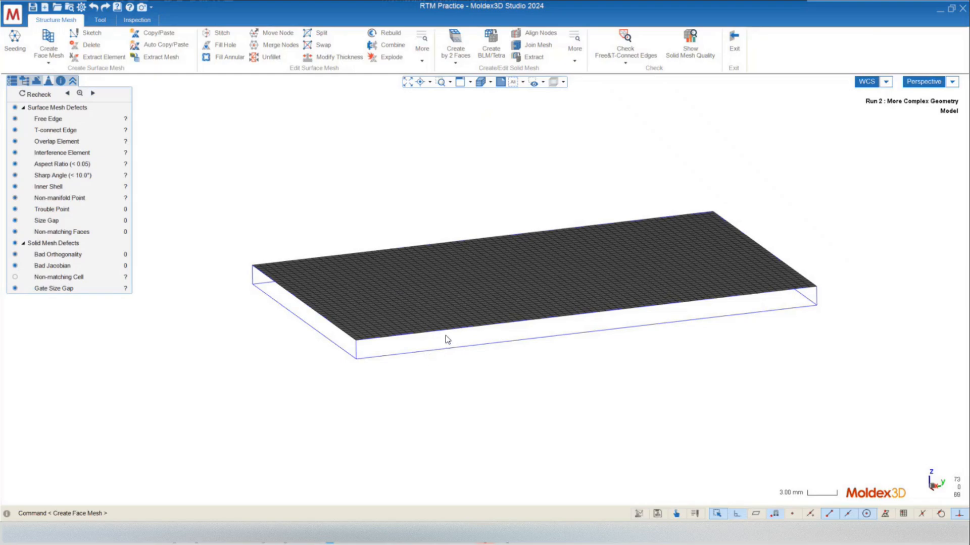
pyautogui.moveTo(370, 322)
pyautogui.mouseDown(button='middle')
pyautogui.moveTo(363, 349)
pyautogui.moveTo(368, 331)
pyautogui.mouseUp(button='middle')
pyautogui.scroll(4, 326, 386)
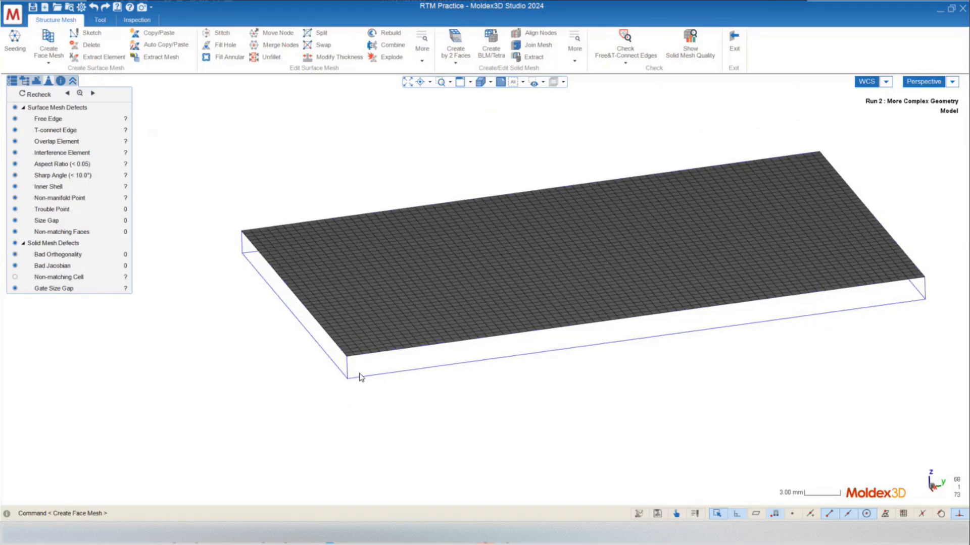
pyautogui.click(444, 310)
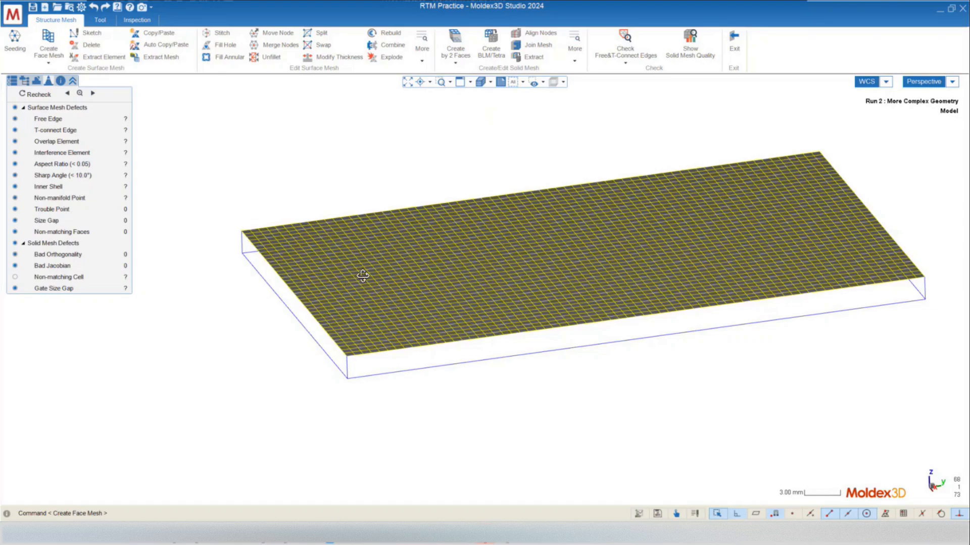
pyautogui.rightClick(389, 287)
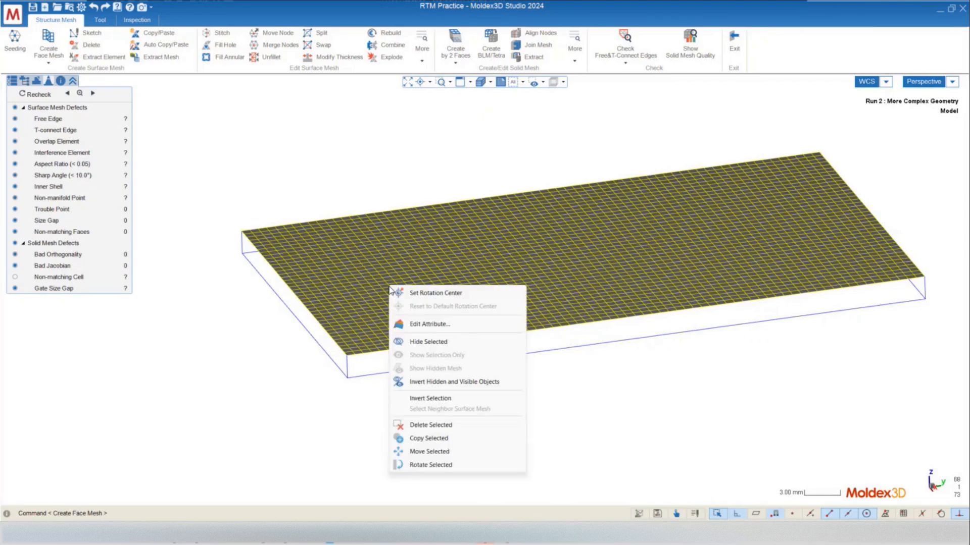
pyautogui.click(405, 433)
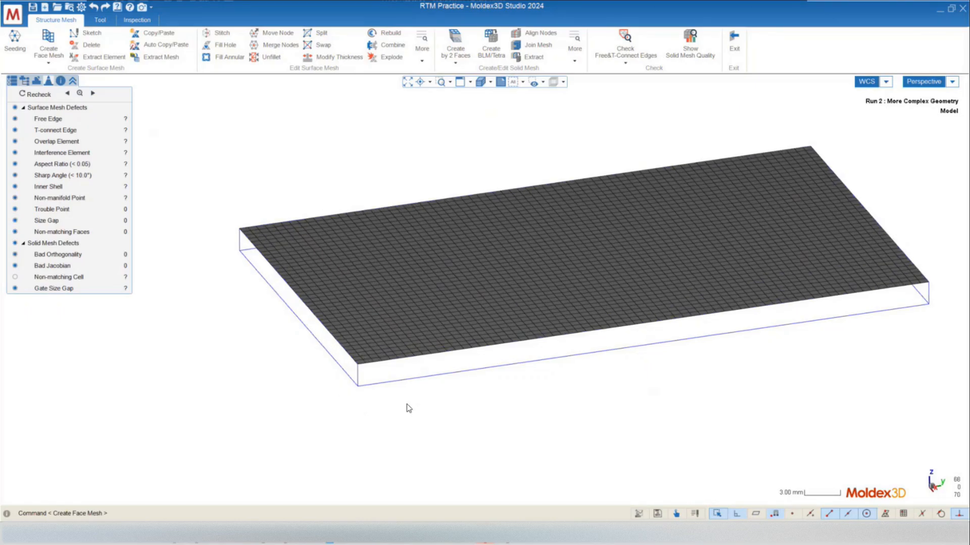
# Step: Start Map to Face with the insert's upper surface mesh as the mesh and the insert's lower face as the target surface
pyautogui.moveTo(407, 404)
pyautogui.mouseDown(button='middle')
pyautogui.moveTo(427, 401)
pyautogui.moveTo(415, 342)
pyautogui.moveTo(417, 385)
pyautogui.mouseUp(button='middle')
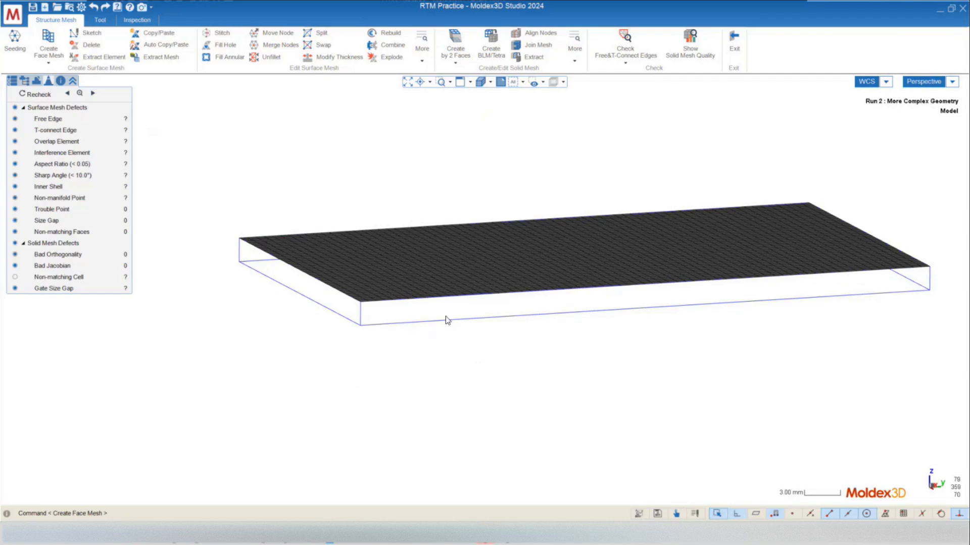
pyautogui.moveTo(435, 303); pyautogui.dragTo(433, 331, button='middle')
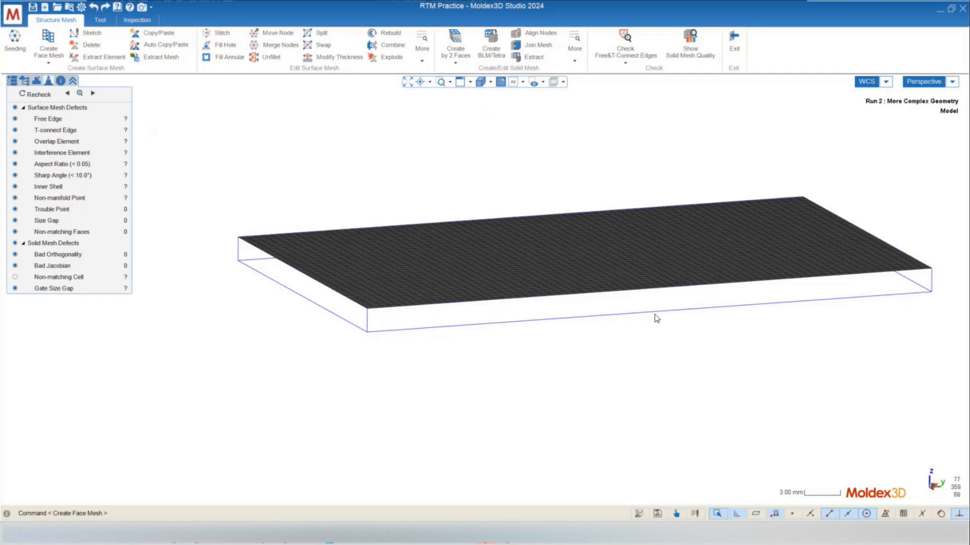
pyautogui.moveTo(583, 338); pyautogui.dragTo(479, 336, button='middle')
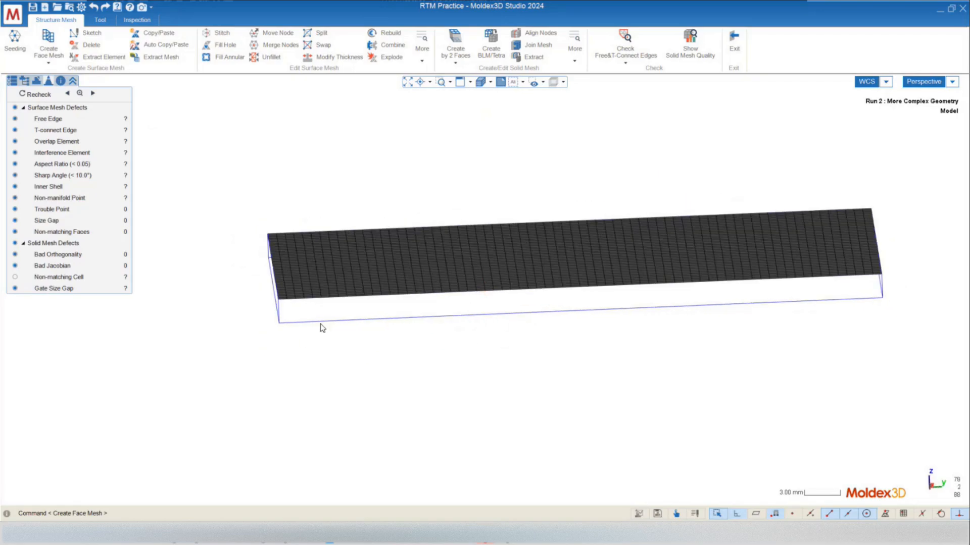
pyautogui.moveTo(430, 279); pyautogui.dragTo(527, 300, button='middle')
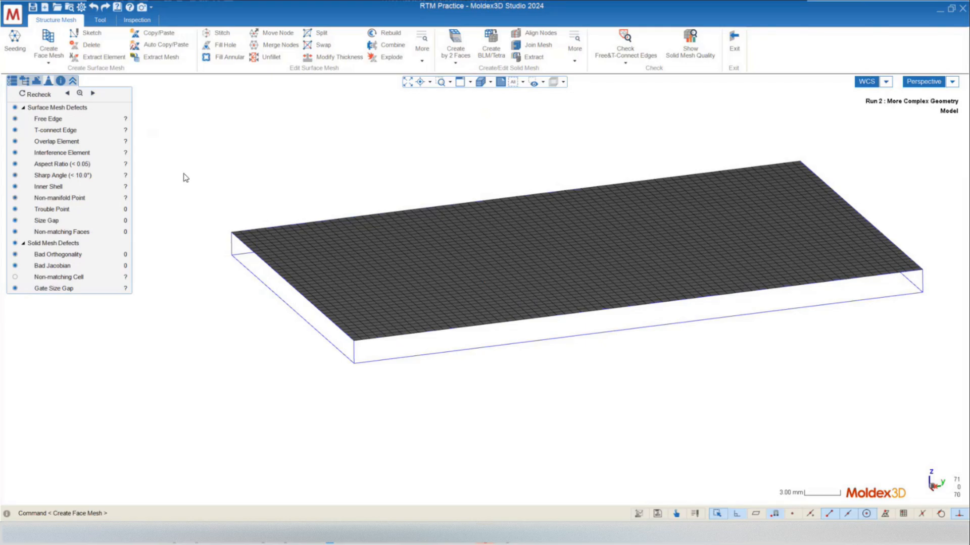
pyautogui.click(43, 52)
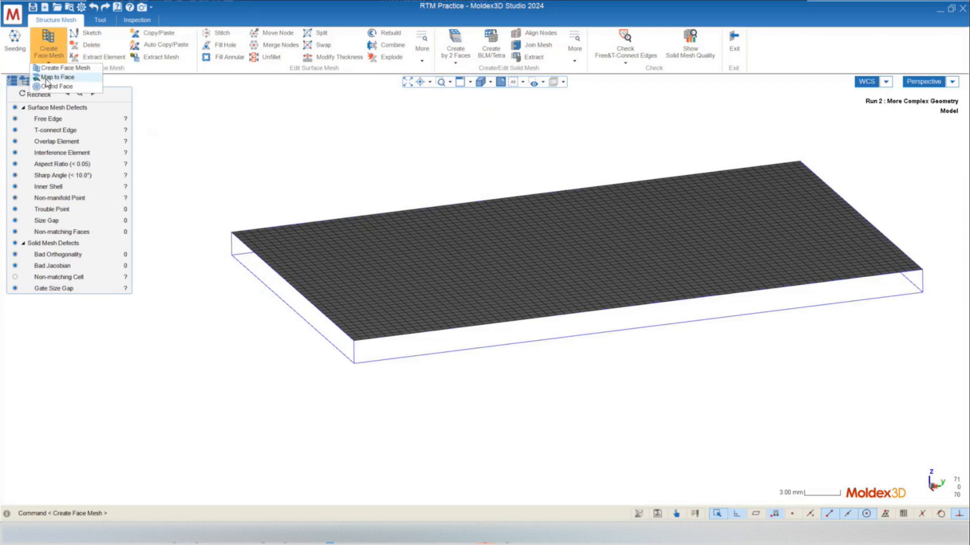
pyautogui.click(57, 77)
pyautogui.moveTo(288, 121); pyautogui.dragTo(234, 66)
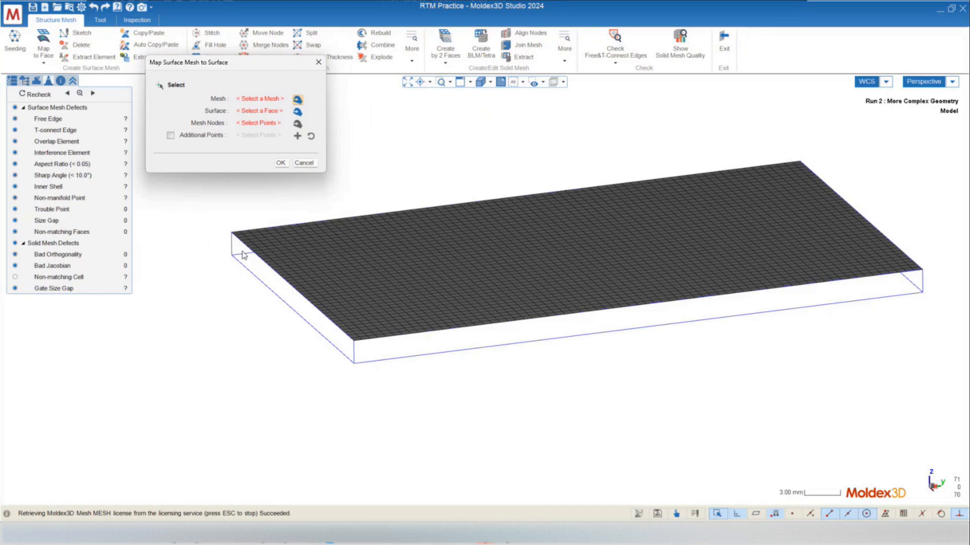
pyautogui.moveTo(401, 415)
pyautogui.mouseDown(button='middle')
pyautogui.moveTo(421, 327)
pyautogui.moveTo(389, 387)
pyautogui.mouseUp(button='middle')
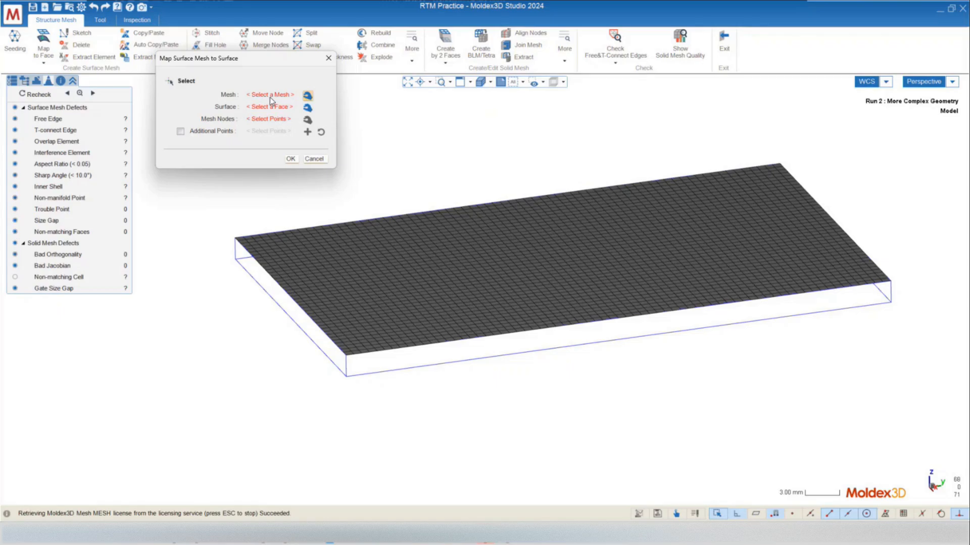
pyautogui.click(551, 263)
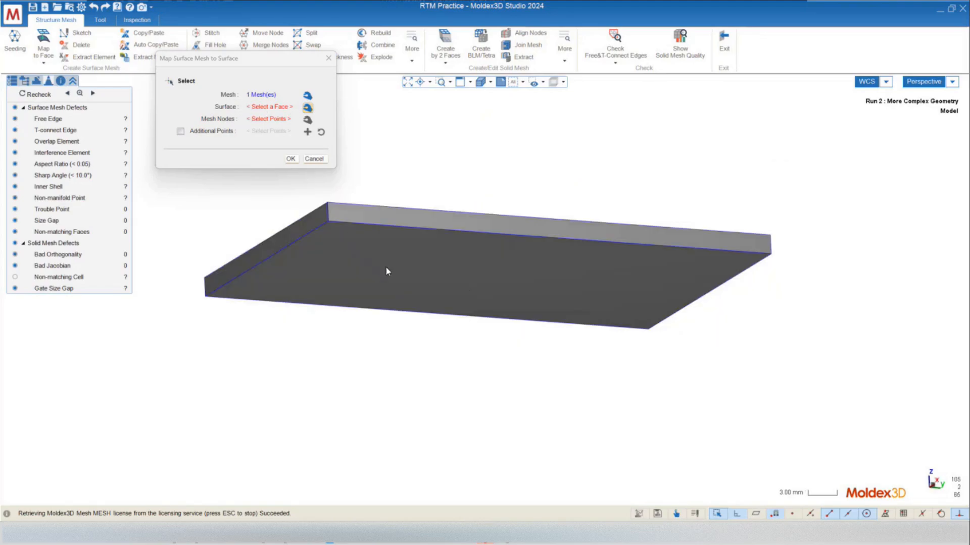
pyautogui.click(437, 282)
# Step: Pair the first corner node of the upper mesh with the matching corner point of the lower face
pyautogui.moveTo(438, 283); pyautogui.dragTo(301, 376, button='middle')
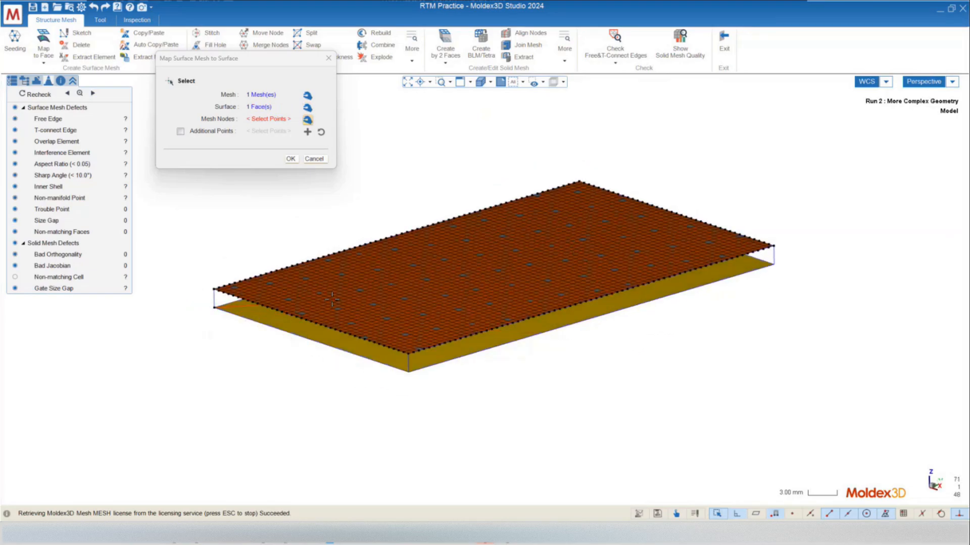
pyautogui.moveTo(318, 361)
pyautogui.mouseDown(button='middle')
pyautogui.moveTo(251, 342)
pyautogui.moveTo(396, 325)
pyautogui.moveTo(807, 369)
pyautogui.moveTo(772, 412)
pyautogui.moveTo(726, 379)
pyautogui.mouseUp(button='middle')
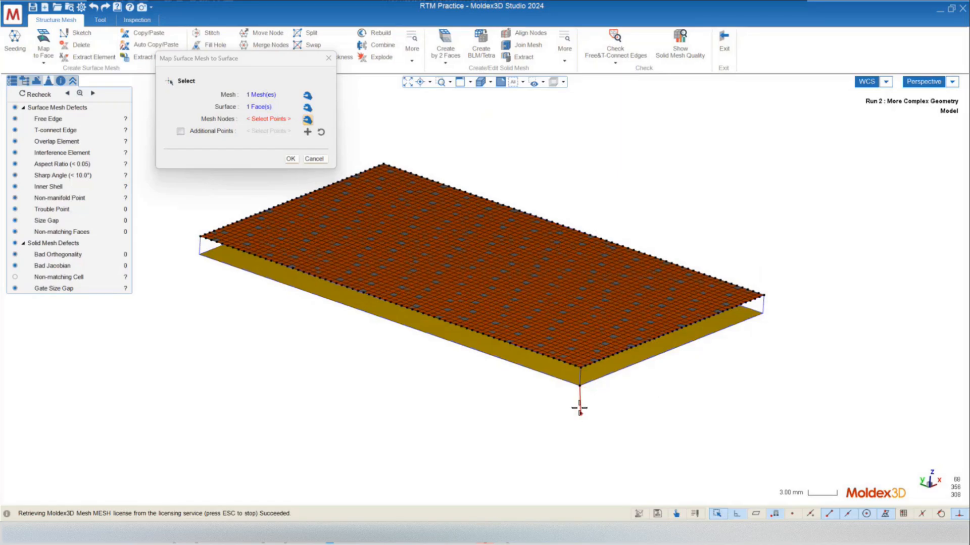
pyautogui.scroll(1, 578, 385)
pyautogui.scroll(3, 578, 385)
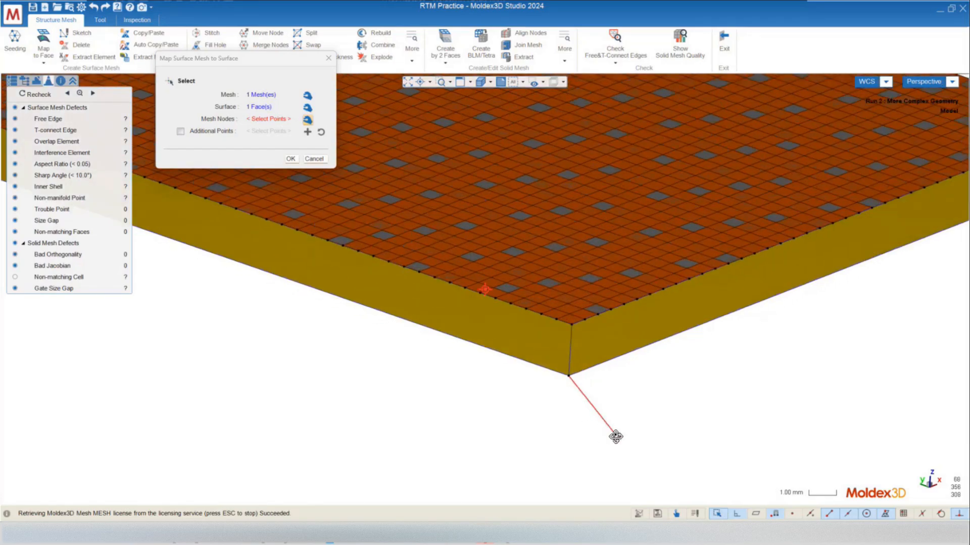
pyautogui.moveTo(595, 427); pyautogui.dragTo(554, 417, button='middle')
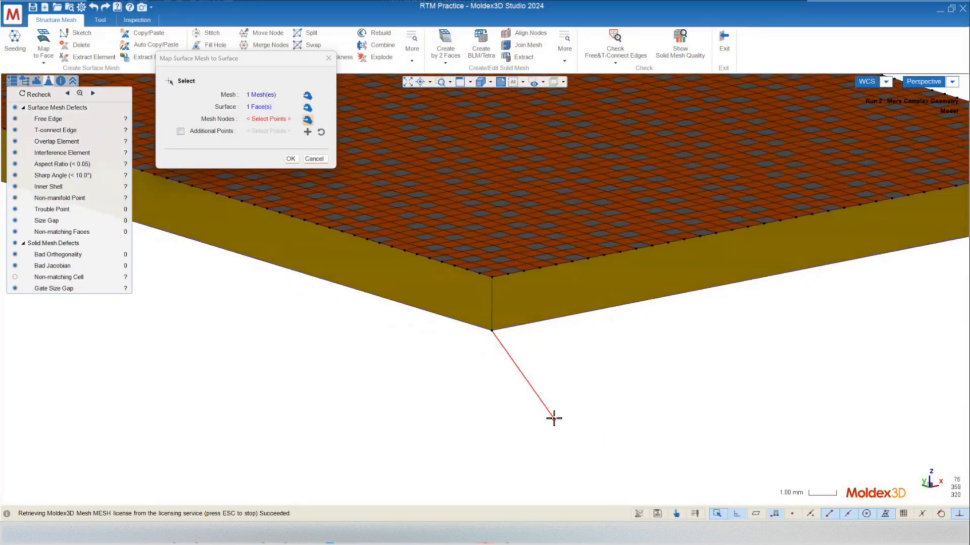
pyautogui.scroll(-3, 386, 325)
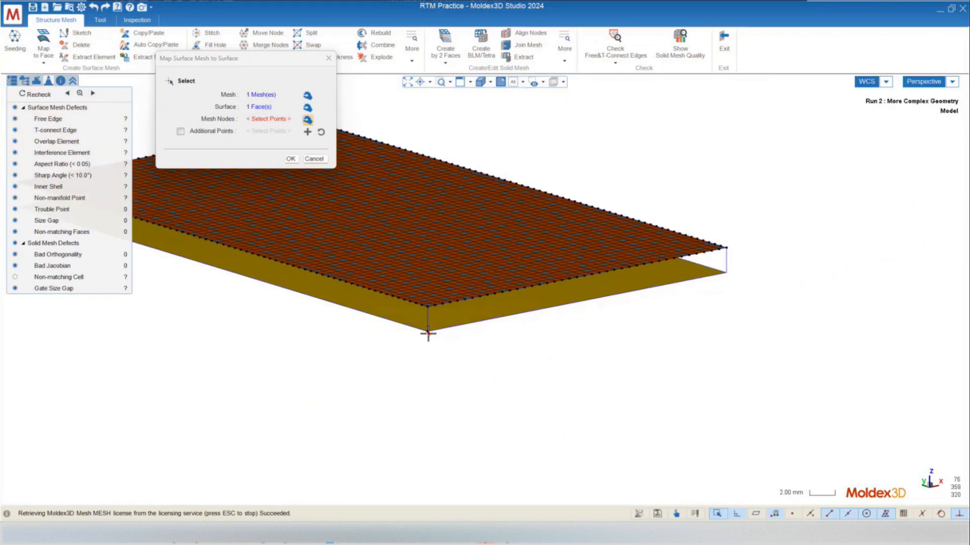
pyautogui.scroll(-4, 600, 399)
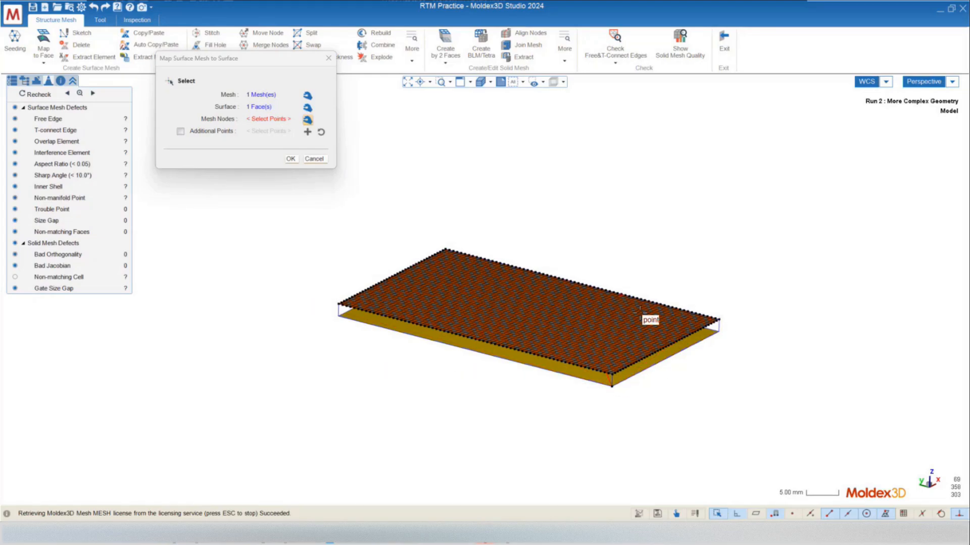
pyautogui.scroll(5, 630, 397)
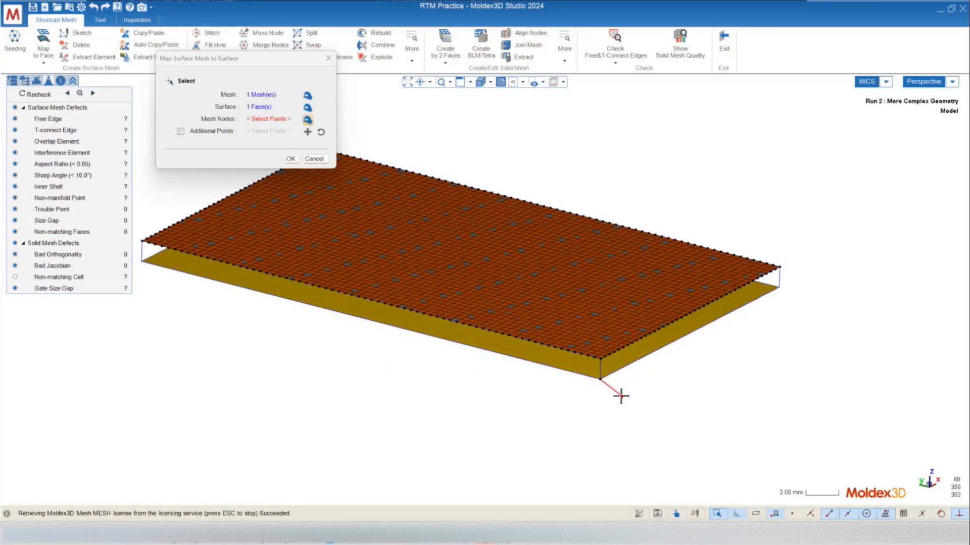
pyautogui.moveTo(692, 419)
pyautogui.mouseDown(button='middle')
pyautogui.moveTo(663, 409)
pyautogui.moveTo(701, 416)
pyautogui.mouseUp(button='middle')
pyautogui.scroll(-2, 702, 416)
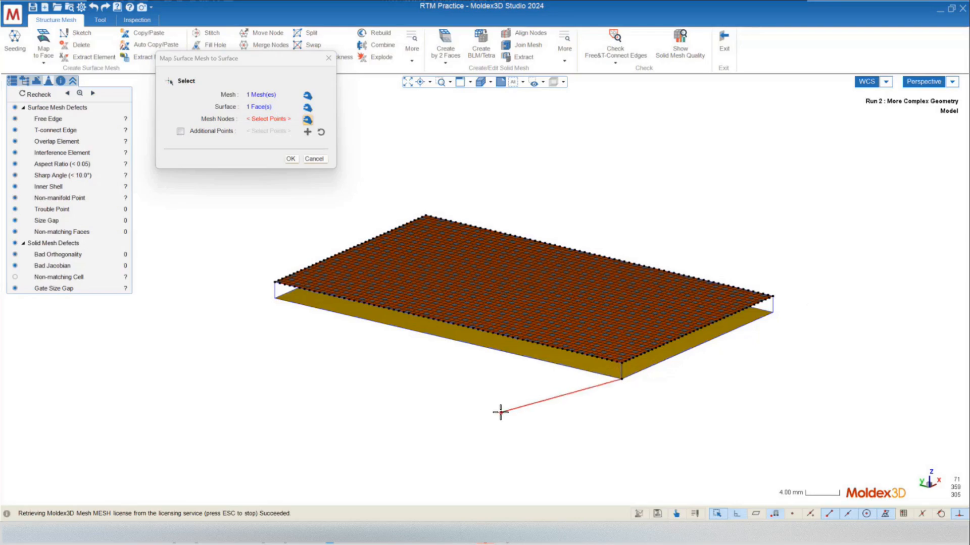
pyautogui.scroll(5, 622, 377)
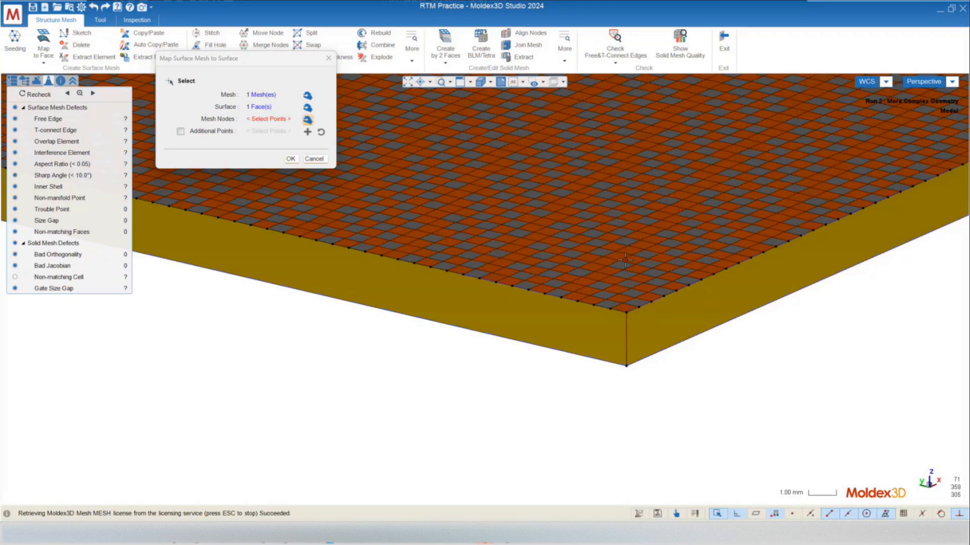
pyautogui.scroll(-5, 395, 337)
# Step: Pair the remaining three corner nodes with their lower-face corners and map the mesh onto the lower face
pyautogui.scroll(5, 424, 313)
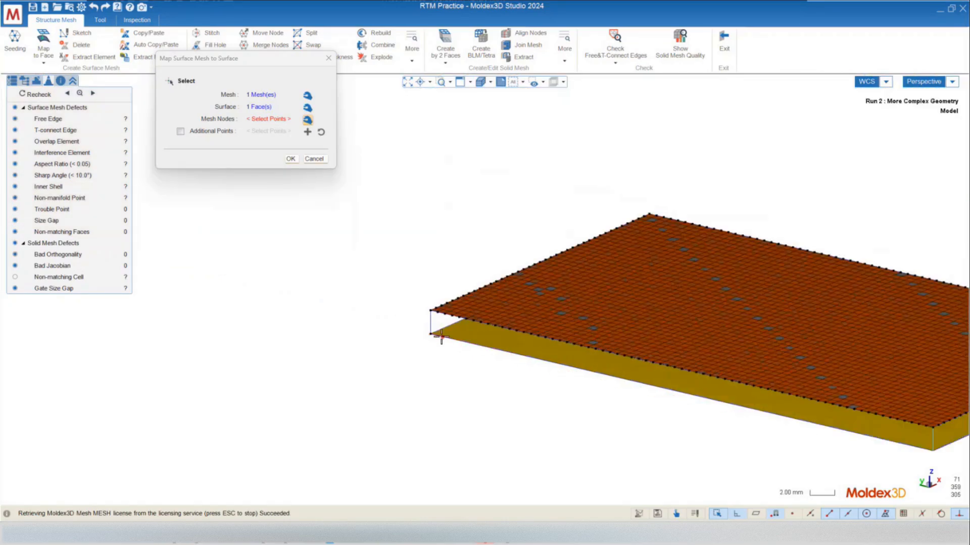
pyautogui.scroll(-5, 288, 379)
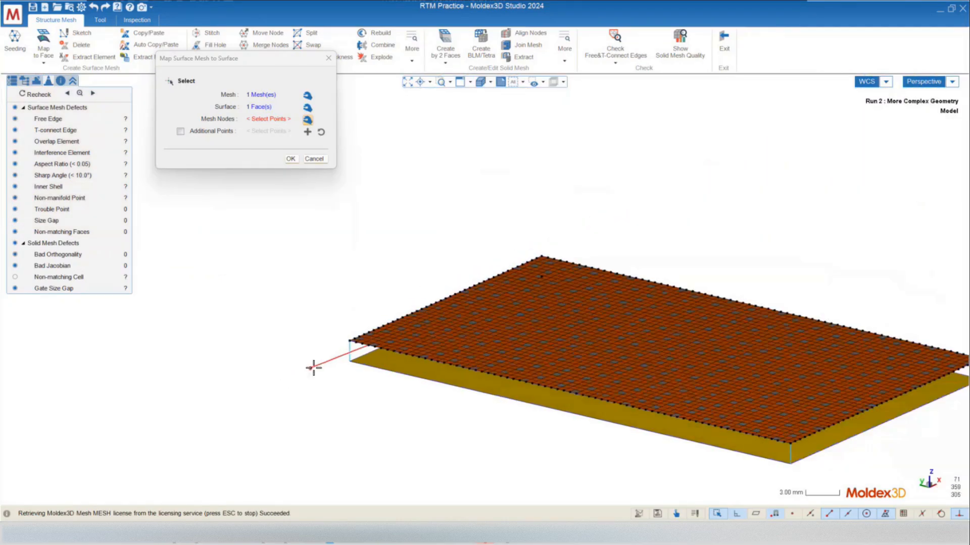
pyautogui.moveTo(313, 364)
pyautogui.mouseDown(button='middle')
pyautogui.moveTo(495, 348)
pyautogui.moveTo(590, 388)
pyautogui.mouseUp(button='middle')
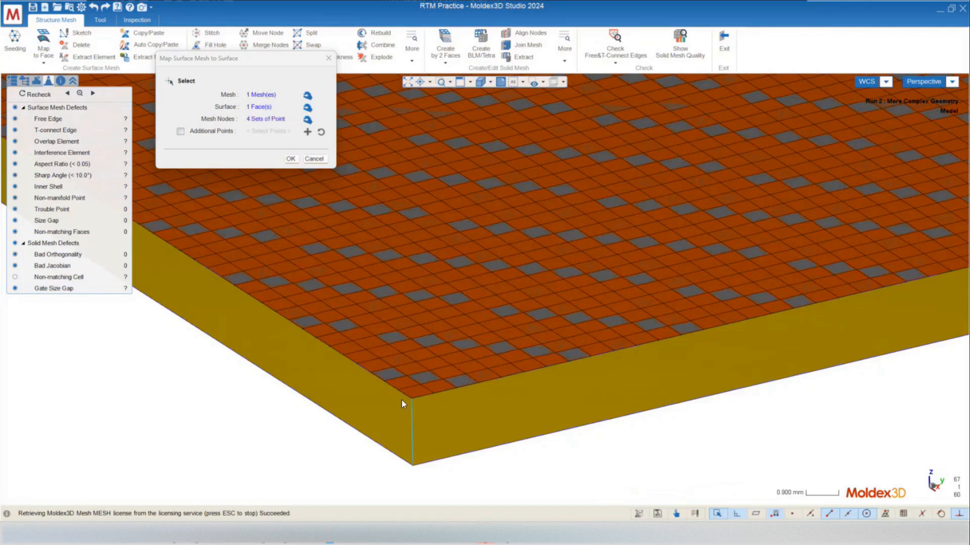
pyautogui.scroll(-4, 401, 400)
pyautogui.moveTo(404, 408)
pyautogui.mouseDown(button='middle')
pyautogui.moveTo(801, 417)
pyautogui.moveTo(392, 434)
pyautogui.moveTo(444, 435)
pyautogui.mouseUp(button='middle')
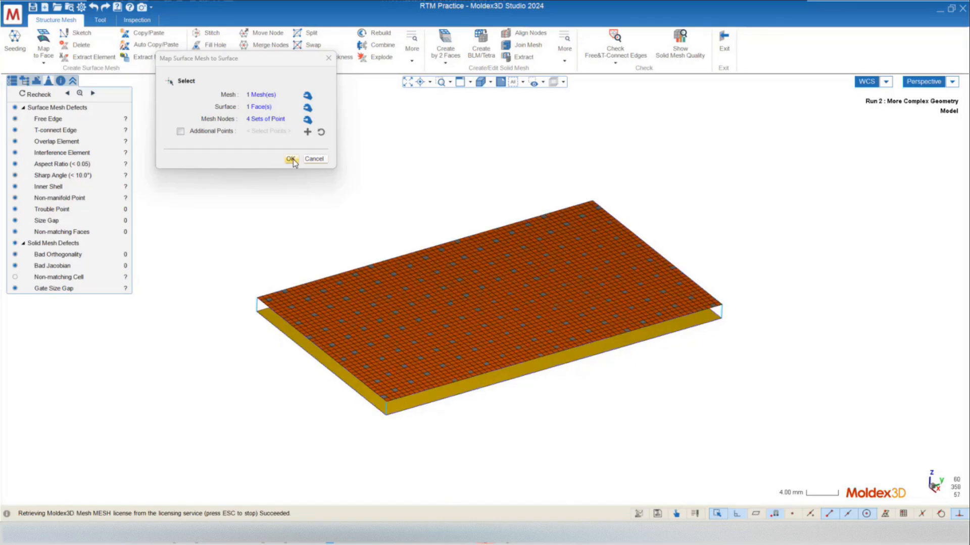
pyautogui.click(292, 159)
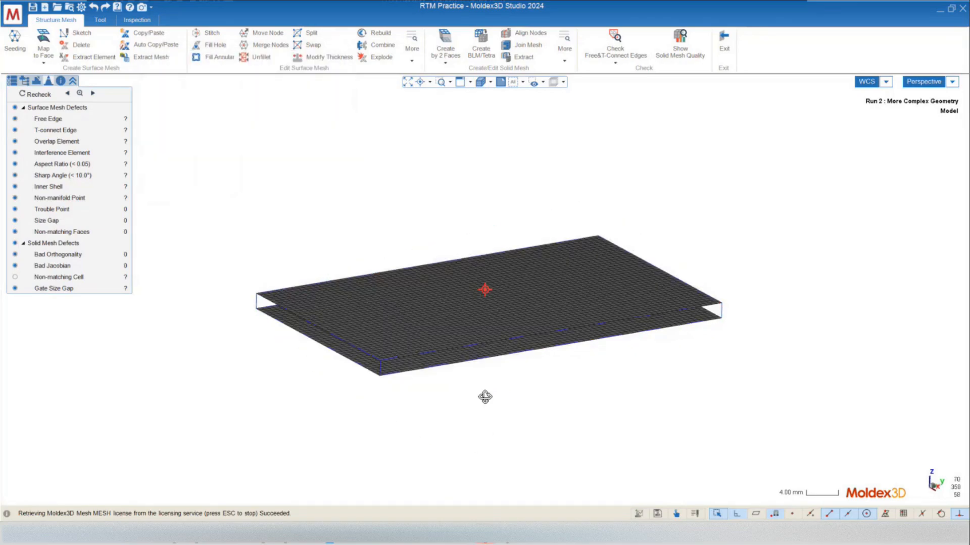
# Step: Examine the mapped lower mesh and its alignment with the upper mesh around the insert's near corner
pyautogui.moveTo(485, 396); pyautogui.dragTo(363, 374, button='middle')
pyautogui.scroll(5, 393, 309)
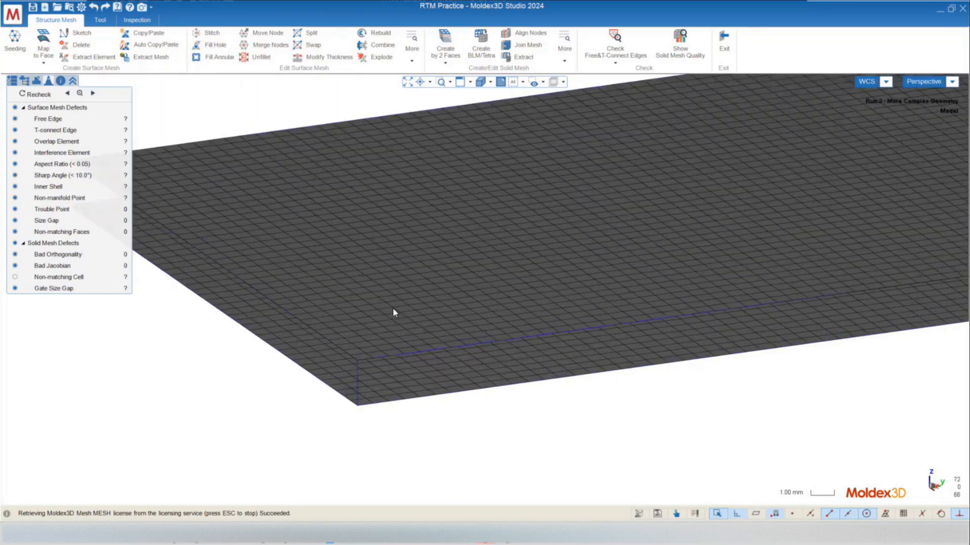
pyautogui.moveTo(448, 426); pyautogui.dragTo(434, 465, button='middle')
pyautogui.scroll(-2, 363, 239)
pyautogui.scroll(-1, 364, 239)
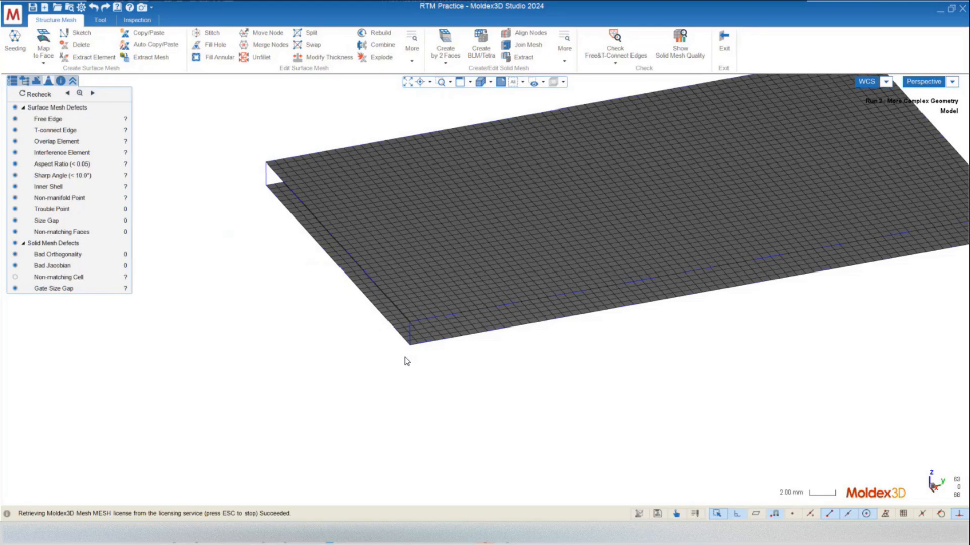
pyautogui.scroll(5, 406, 359)
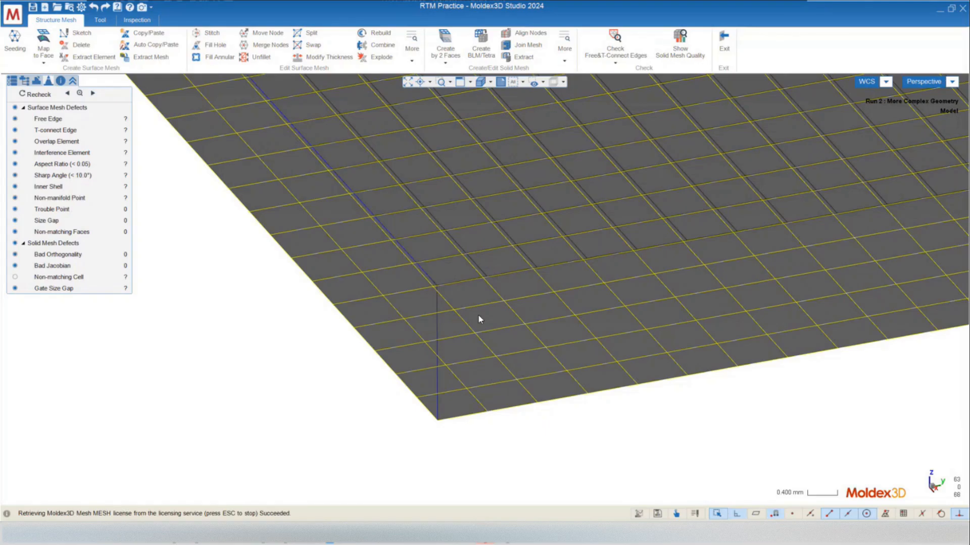
pyautogui.moveTo(591, 475); pyautogui.dragTo(478, 454, button='middle')
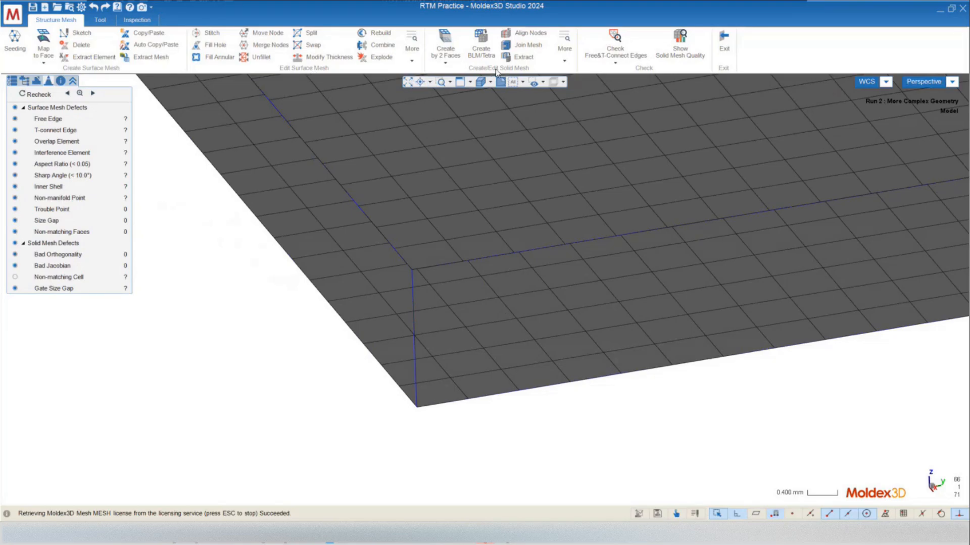
# Step: Start a solid mesh by 2 faces with the upper surface mesh as the start mesh and the lower one as the end mesh
pyautogui.click(444, 36)
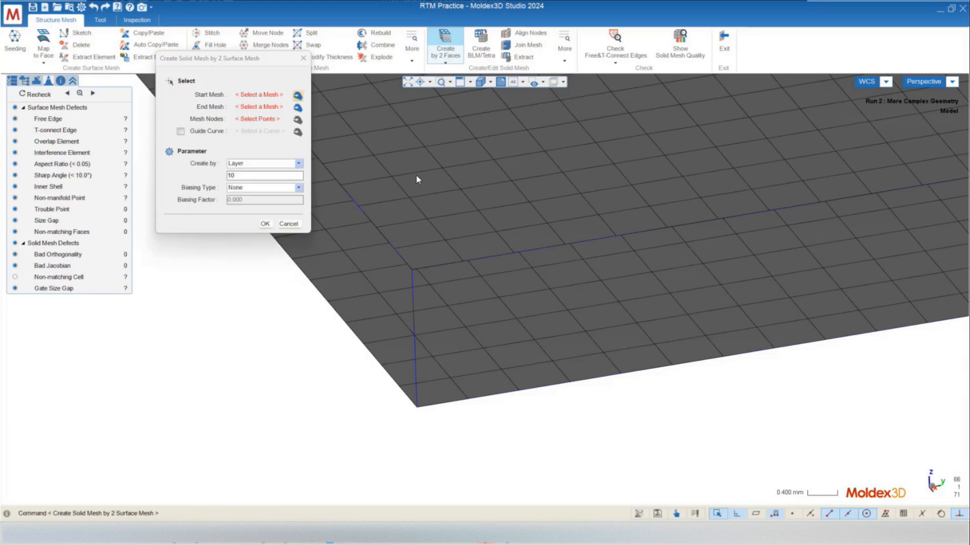
pyautogui.moveTo(254, 58); pyautogui.dragTo(266, 108)
pyautogui.click(445, 59)
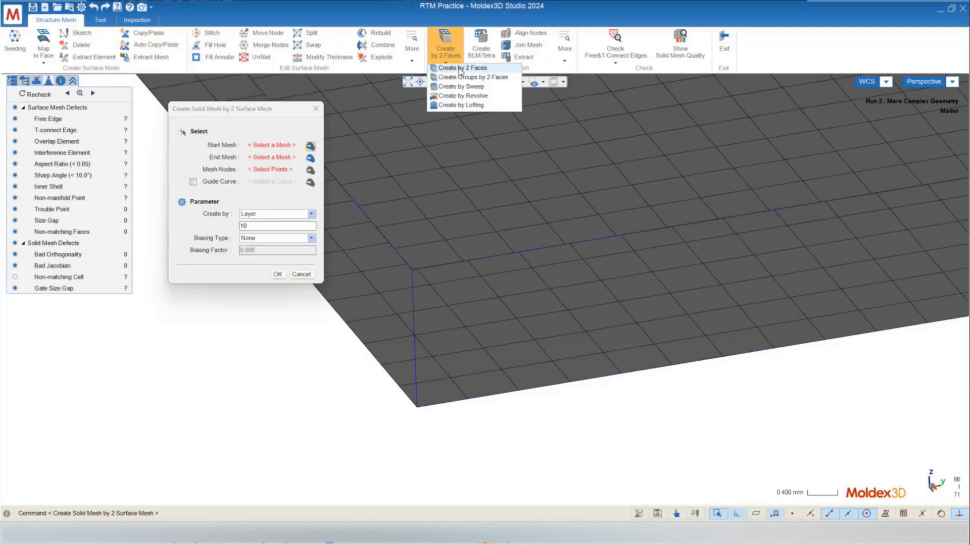
pyautogui.click(365, 19)
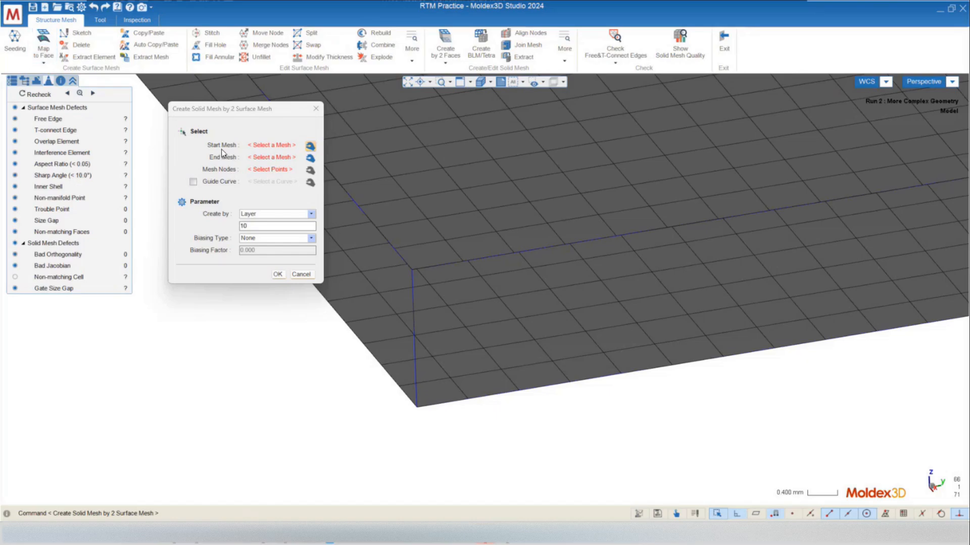
pyautogui.click(450, 213)
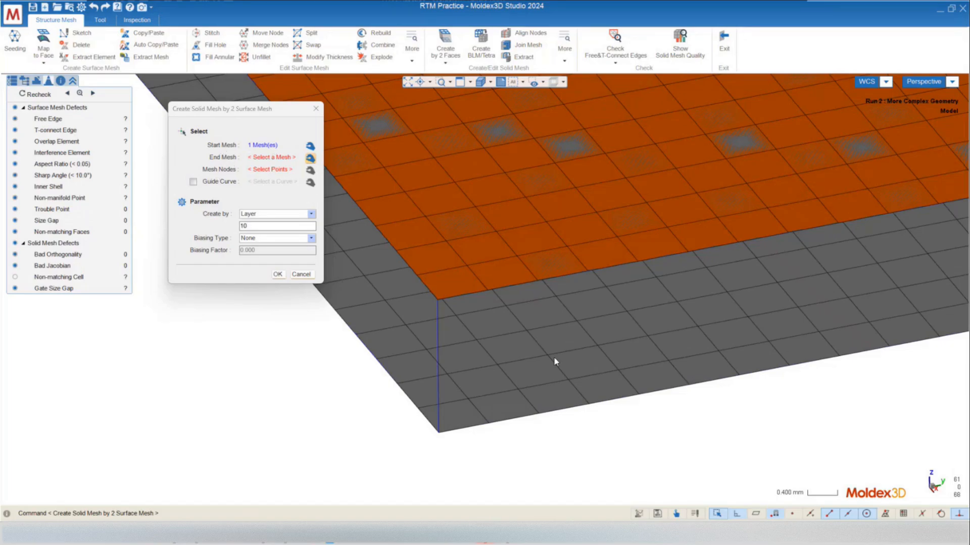
pyautogui.click(525, 386)
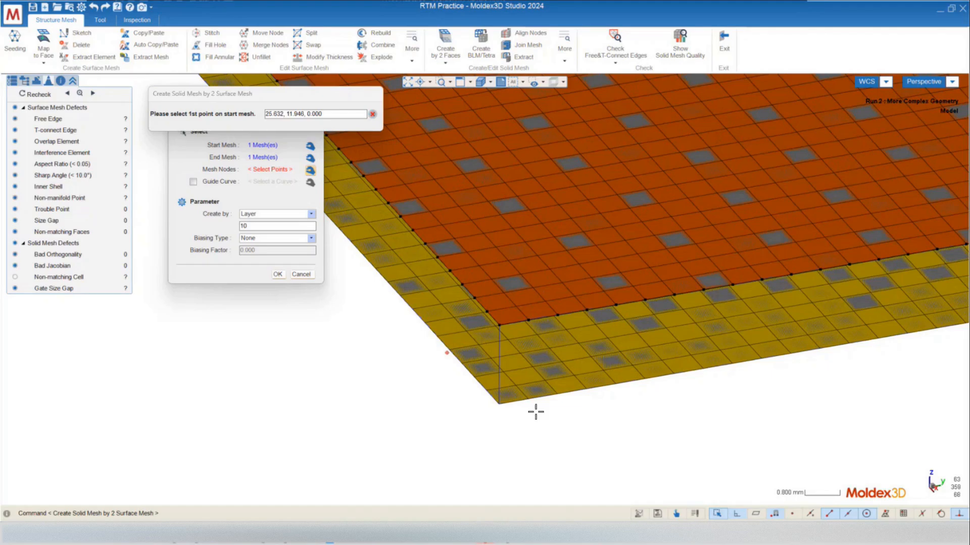
# Step: Pick three start-mesh nodes at the near corner of the upper face: the corner node and its neighbour along each edge
pyautogui.scroll(3, 506, 356)
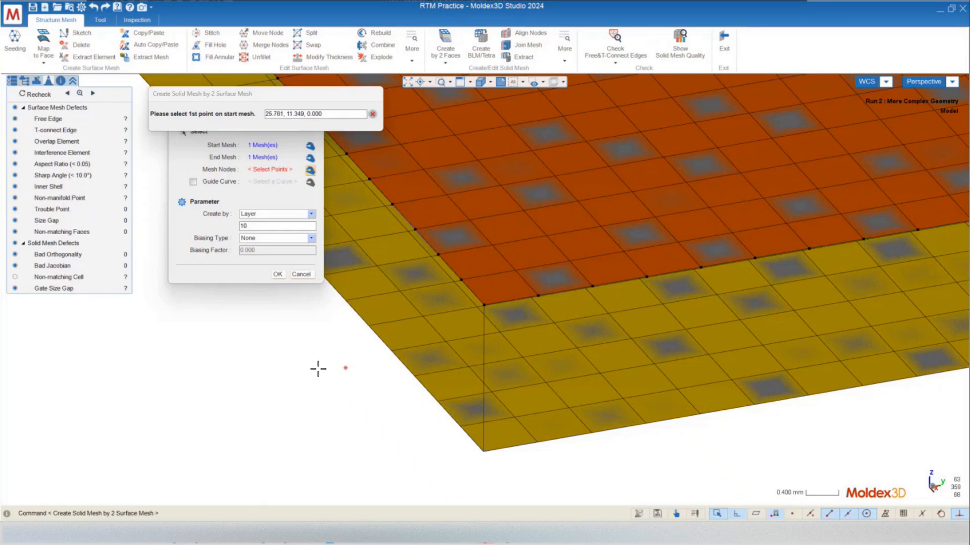
pyautogui.scroll(-4, 302, 385)
pyautogui.scroll(-2, 302, 385)
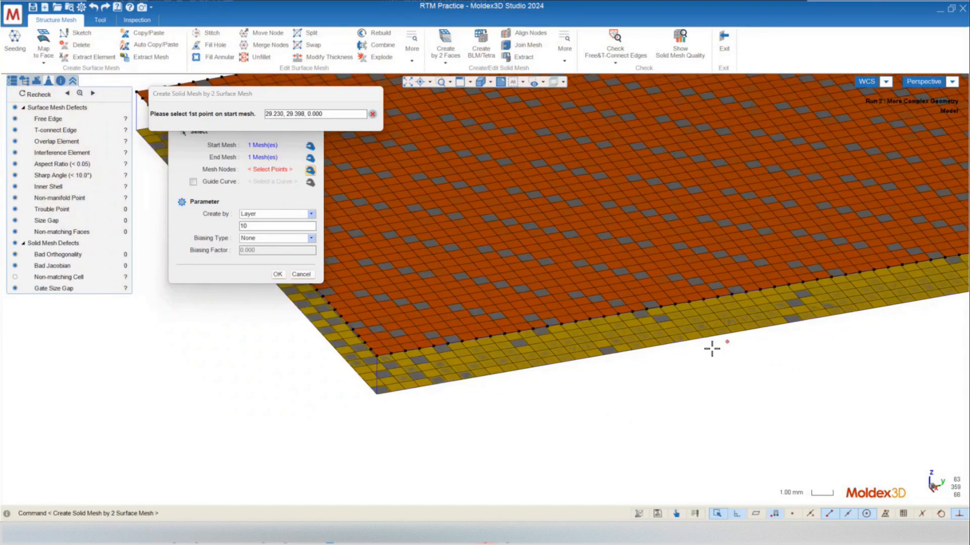
pyautogui.scroll(5, 712, 346)
pyautogui.scroll(-2, 477, 364)
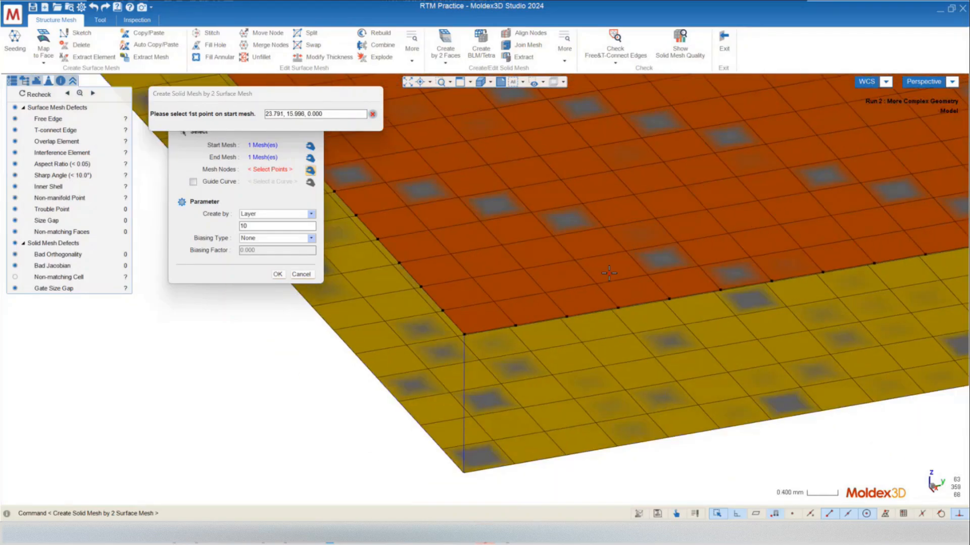
pyautogui.scroll(2, 429, 374)
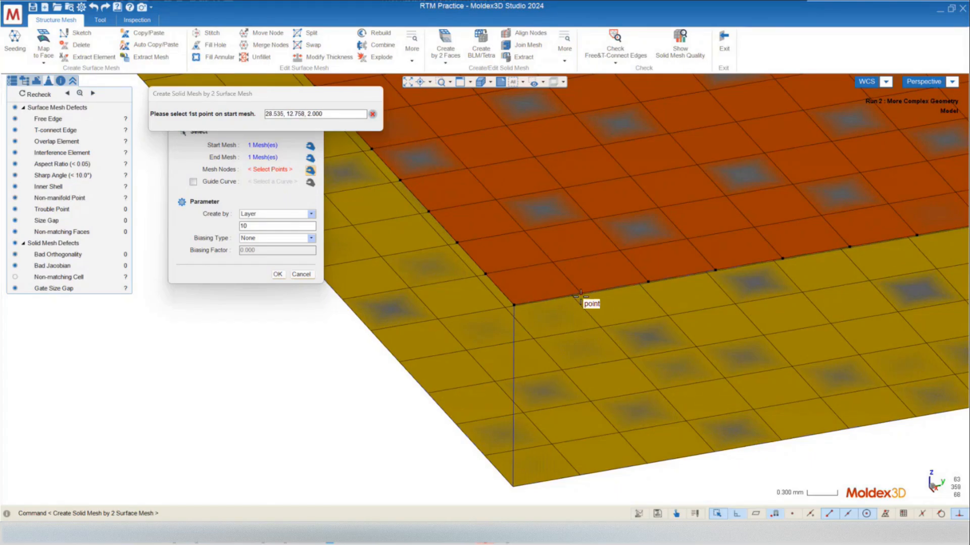
pyautogui.click(580, 295)
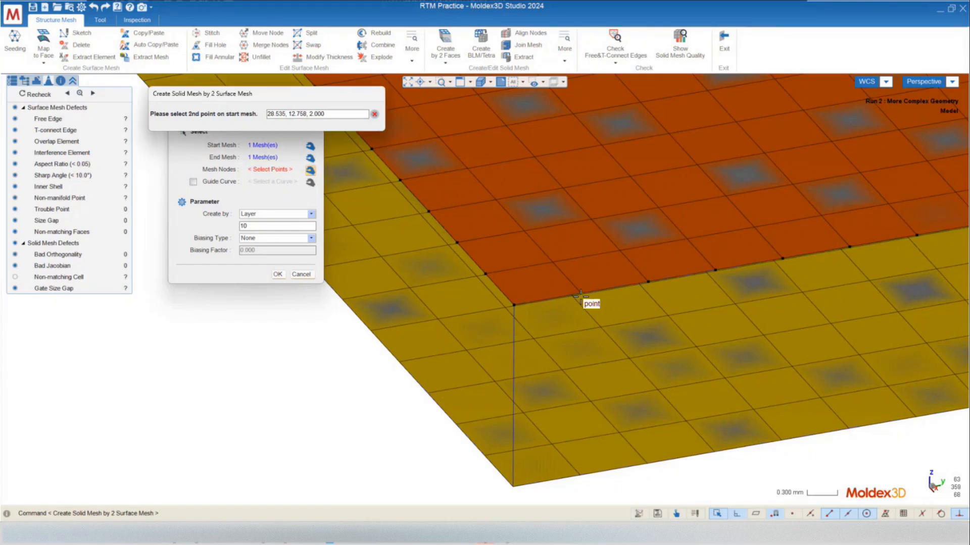
pyautogui.click(511, 305)
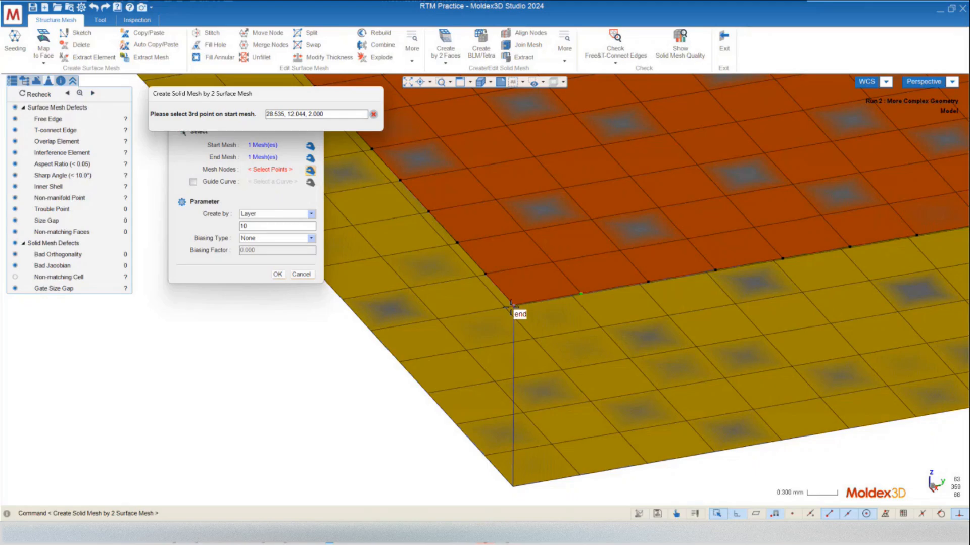
pyautogui.click(485, 276)
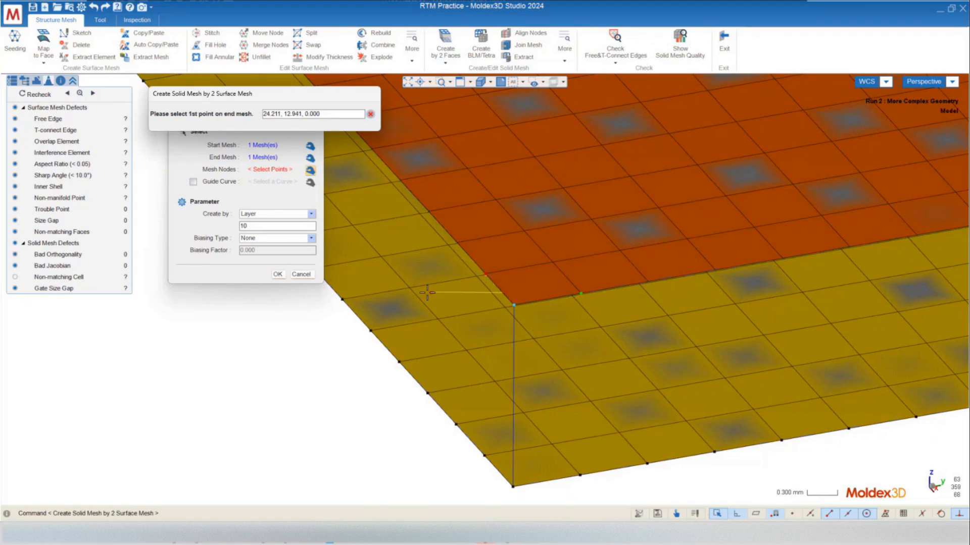
# Step: Pick the three matching nodes on the end mesh, directly below the start-mesh nodes at the lower corner
pyautogui.scroll(-1, 424, 293)
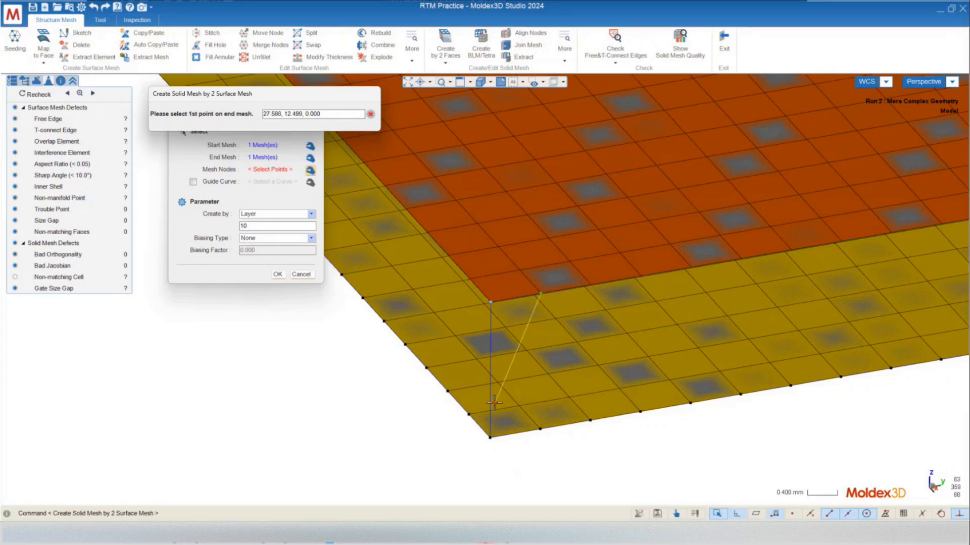
pyautogui.scroll(1, 494, 403)
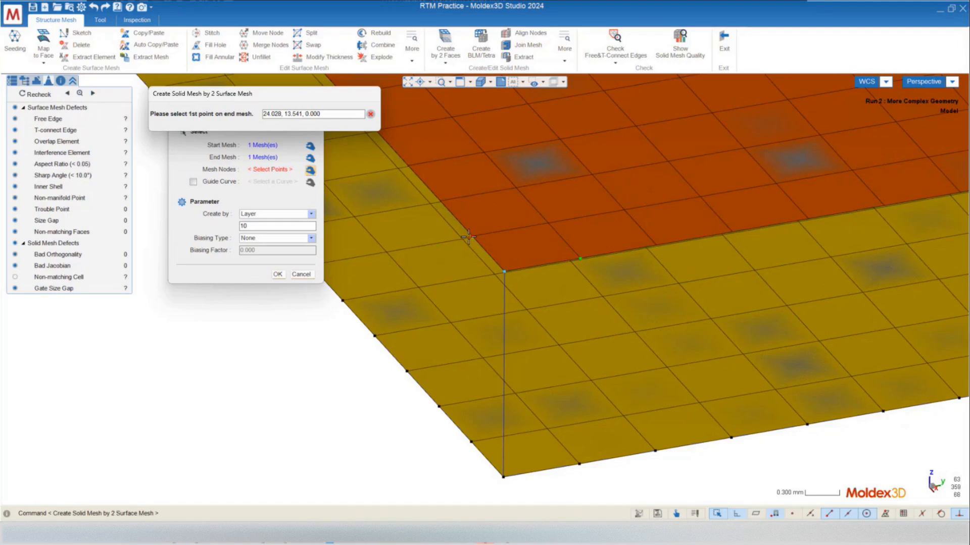
pyautogui.click(579, 466)
pyautogui.click(503, 476)
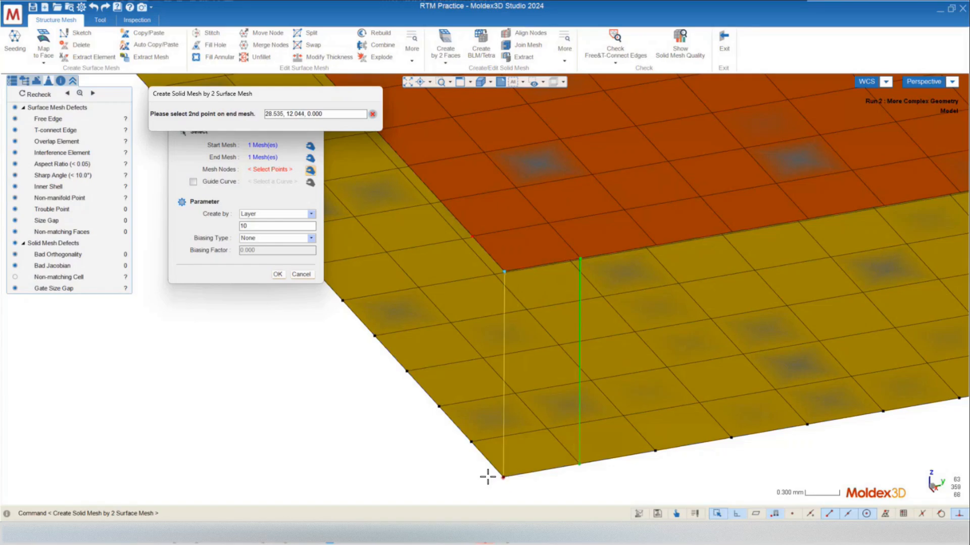
pyautogui.click(468, 444)
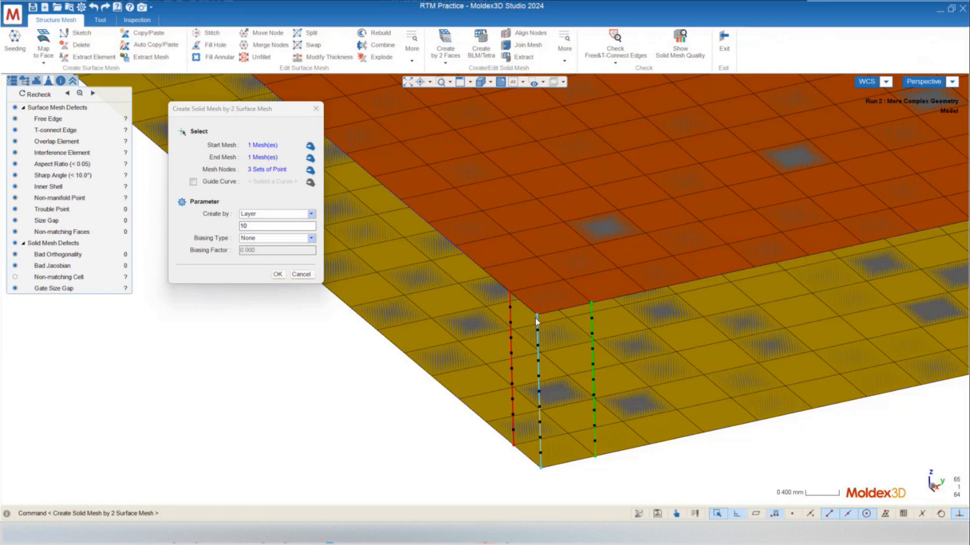
# Step: Create the solid mesh between the two surface meshes by layer, with 10 layers and no biasing
pyautogui.scroll(-3, 524, 460)
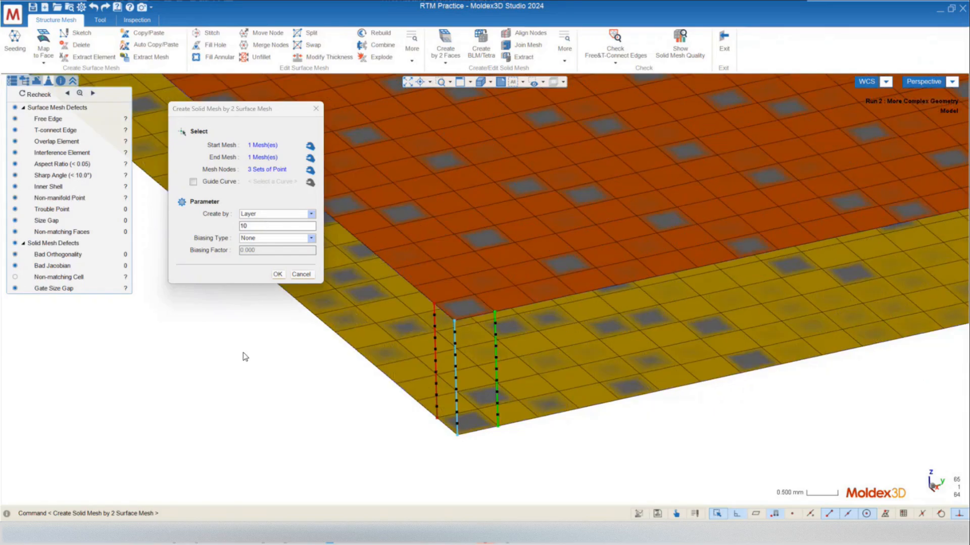
pyautogui.click(288, 214)
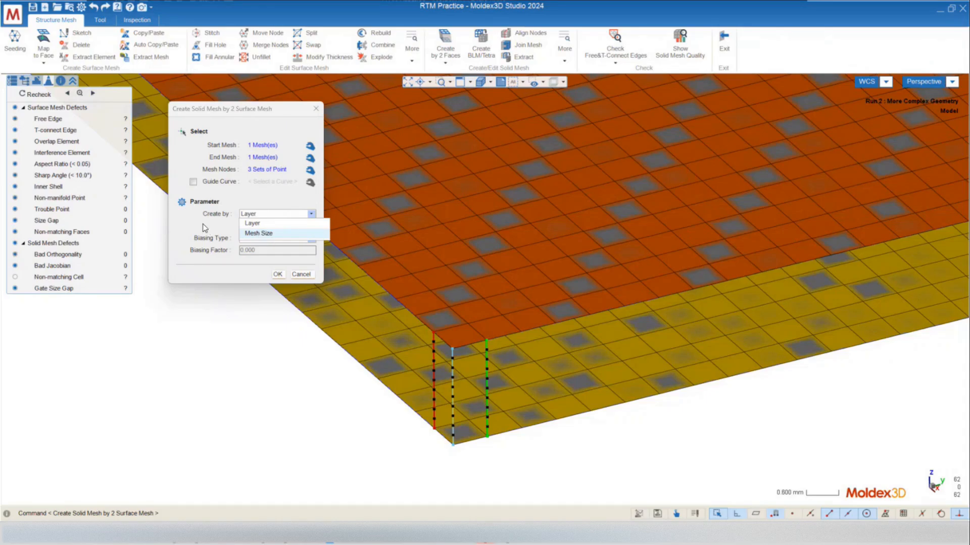
pyautogui.click(207, 228)
pyautogui.doubleClick(257, 227)
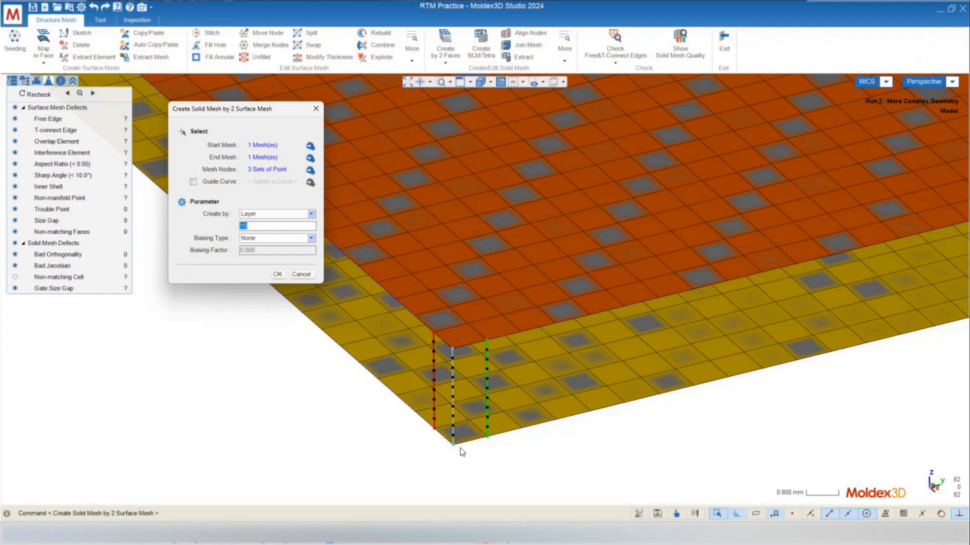
pyautogui.click(262, 227)
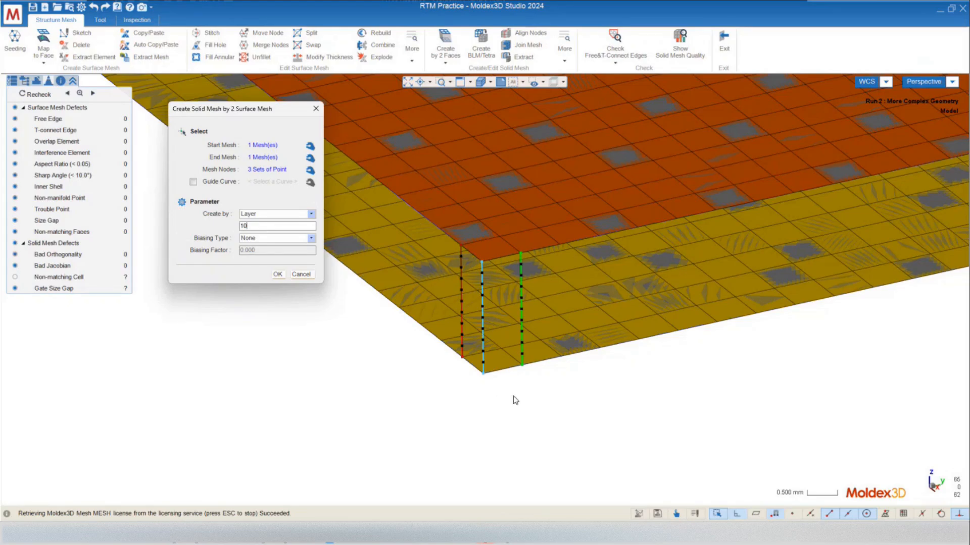
pyautogui.scroll(-4, 303, 387)
pyautogui.scroll(4, 433, 374)
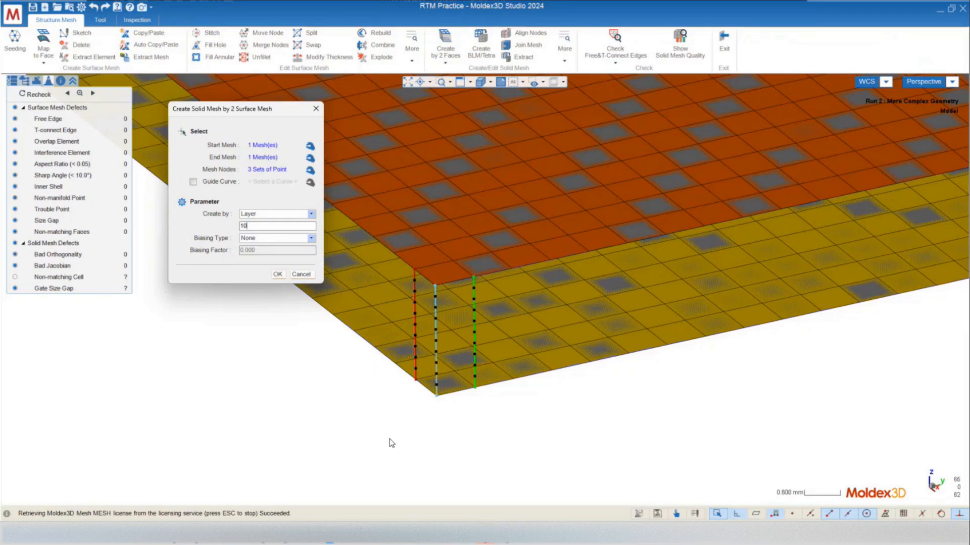
pyautogui.click(278, 275)
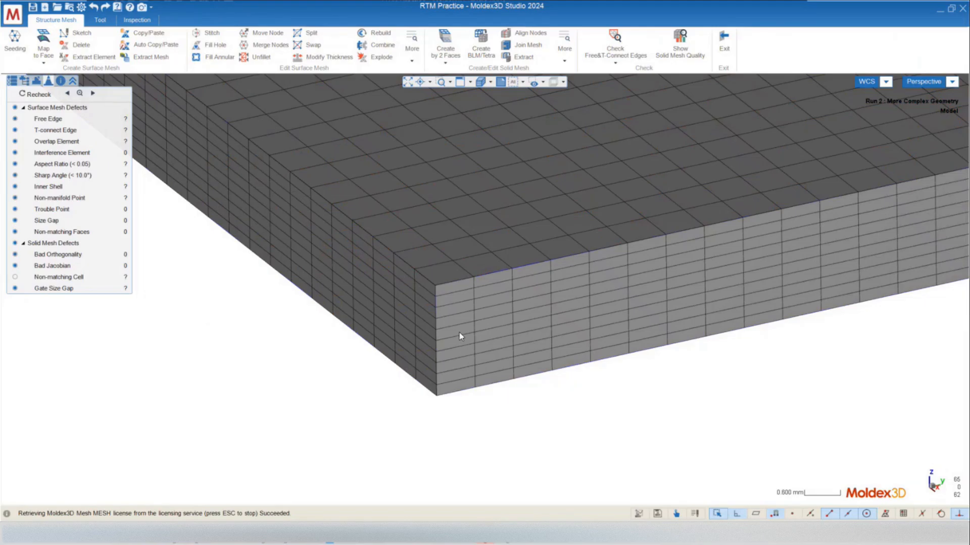
# Step: Examine the solid mesh from above and below, checking the layers along its side walls
pyautogui.scroll(-7, 290, 395)
pyautogui.moveTo(361, 418); pyautogui.dragTo(312, 439, button='middle')
pyautogui.scroll(5, 328, 363)
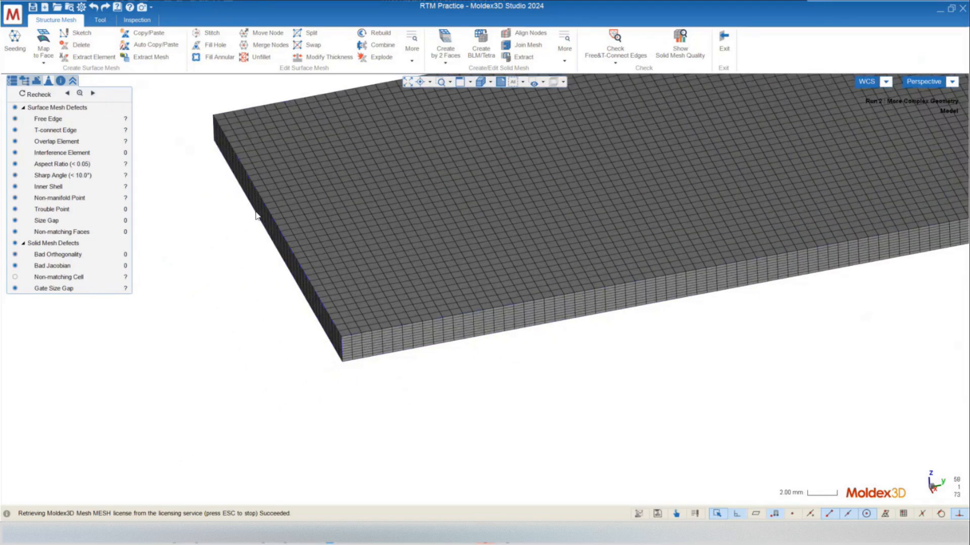
pyautogui.moveTo(403, 387); pyautogui.dragTo(392, 222, button='middle')
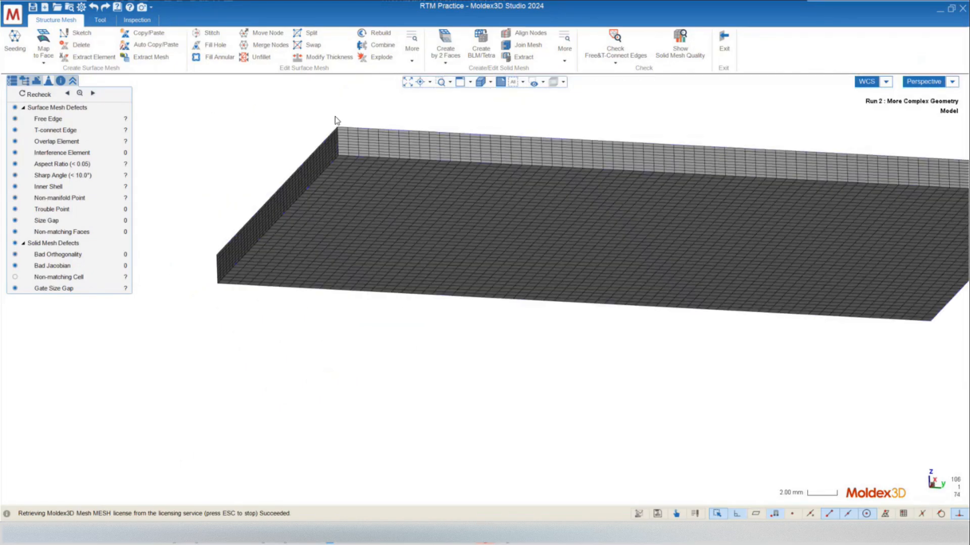
pyautogui.moveTo(363, 190); pyautogui.dragTo(381, 332, button='middle')
pyautogui.scroll(-8, 372, 313)
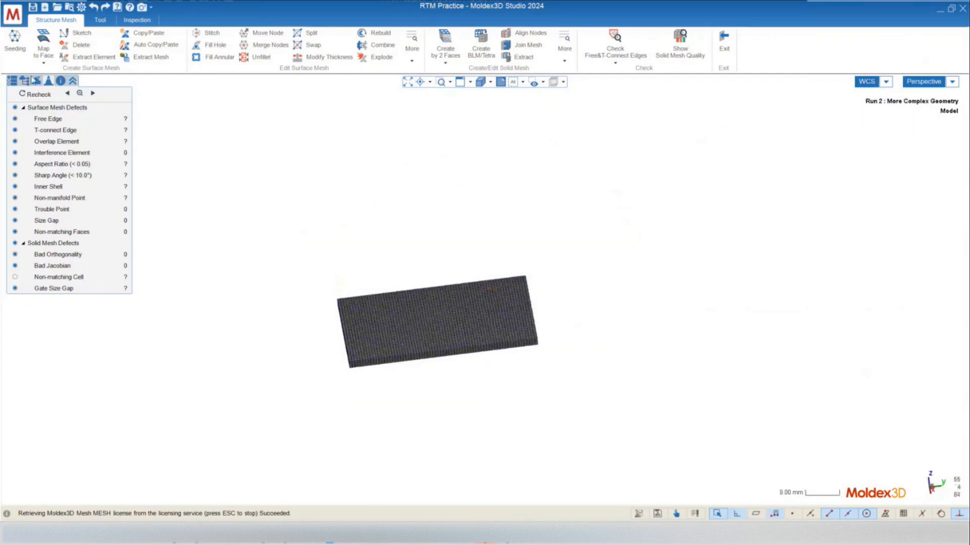
pyautogui.moveTo(457, 360); pyautogui.dragTo(353, 386, button='middle')
pyautogui.scroll(6, 401, 340)
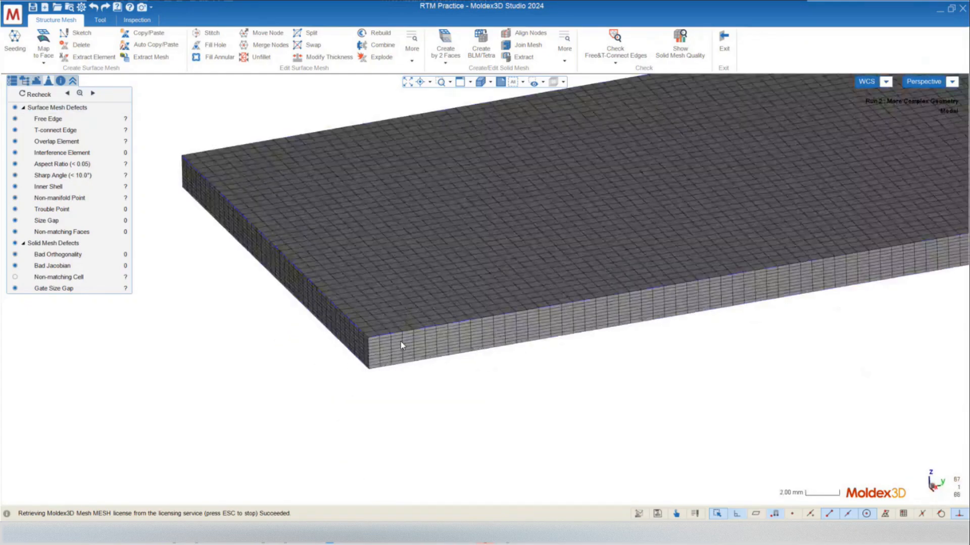
pyautogui.scroll(-4, 388, 349)
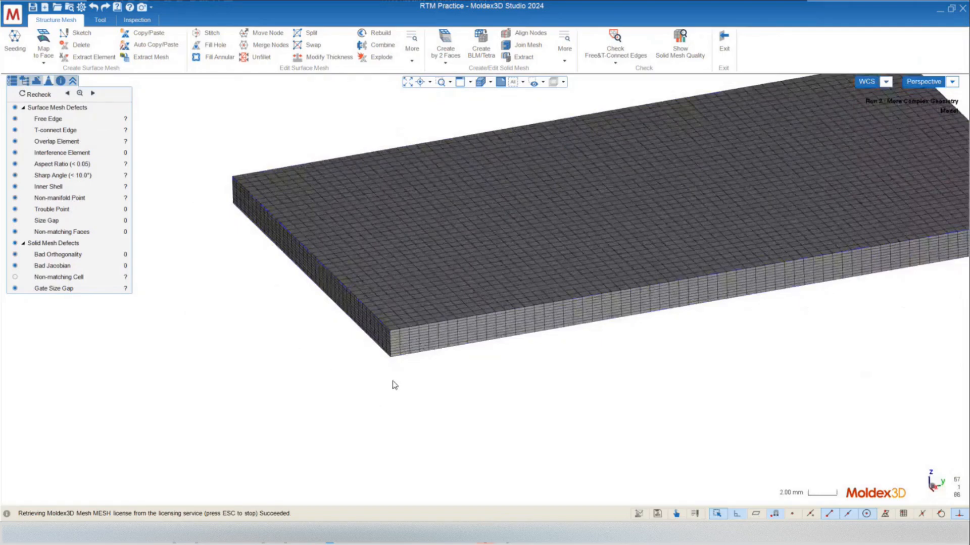
# Step: Highlight the solid mesh through its model tree entry, inspect its extent, and clear the selection
pyautogui.click(24, 81)
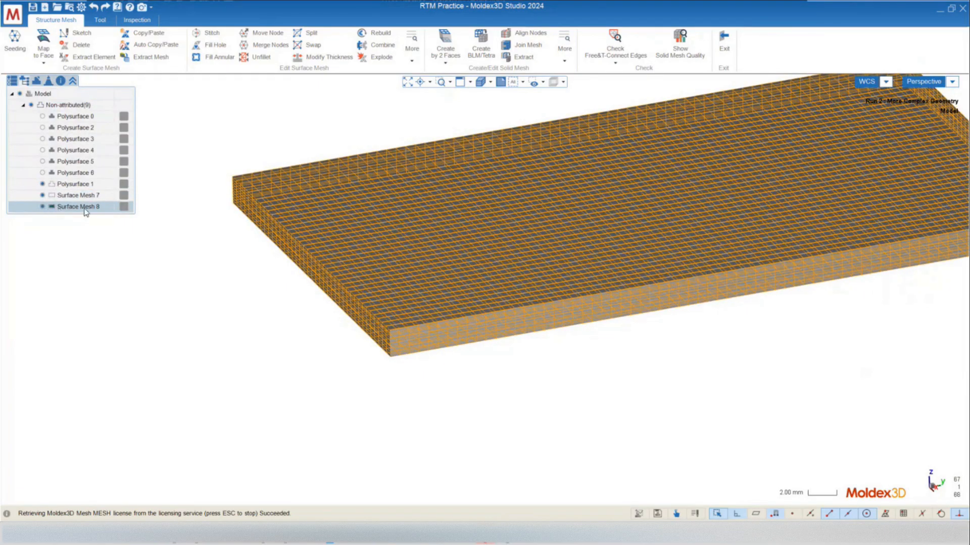
pyautogui.click(55, 207)
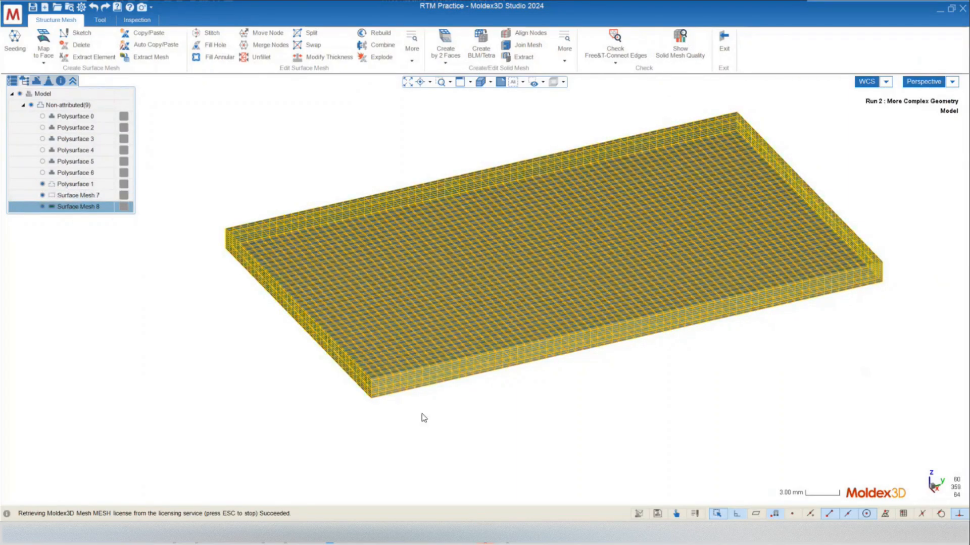
pyautogui.moveTo(423, 413); pyautogui.dragTo(372, 387, button='middle')
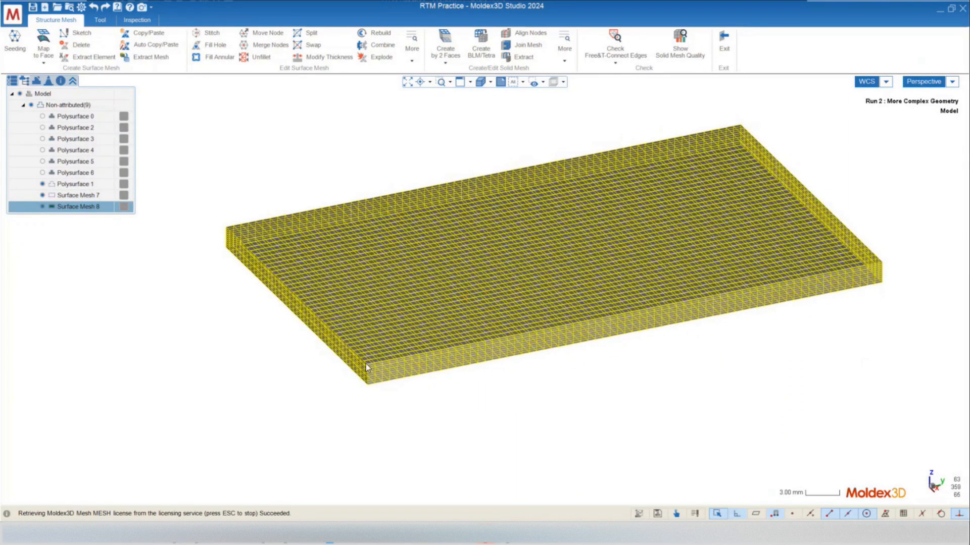
pyautogui.click(79, 209)
pyautogui.moveTo(338, 326); pyautogui.dragTo(350, 335, button='right')
pyautogui.scroll(1, 350, 335)
pyautogui.scroll(3, 297, 418)
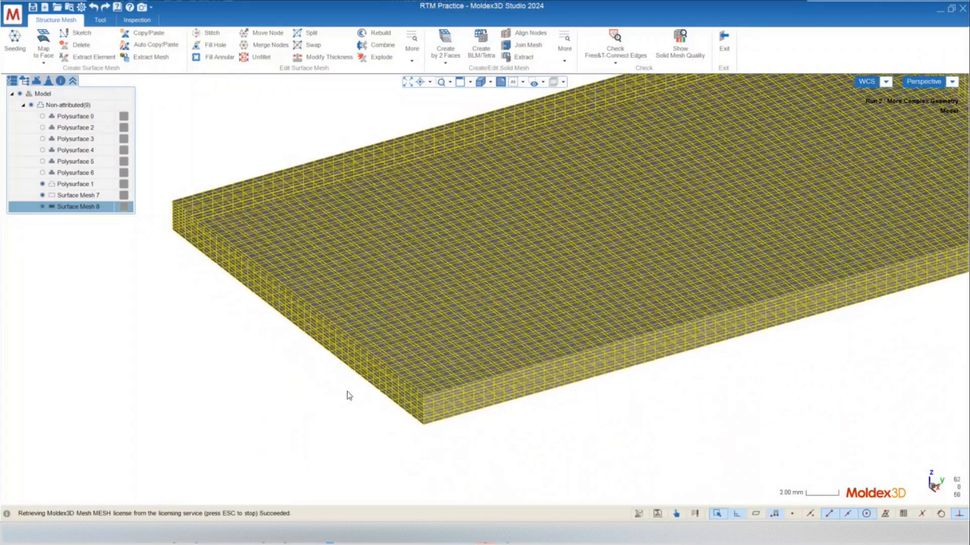
pyautogui.rightClick(356, 353)
pyautogui.click(294, 411)
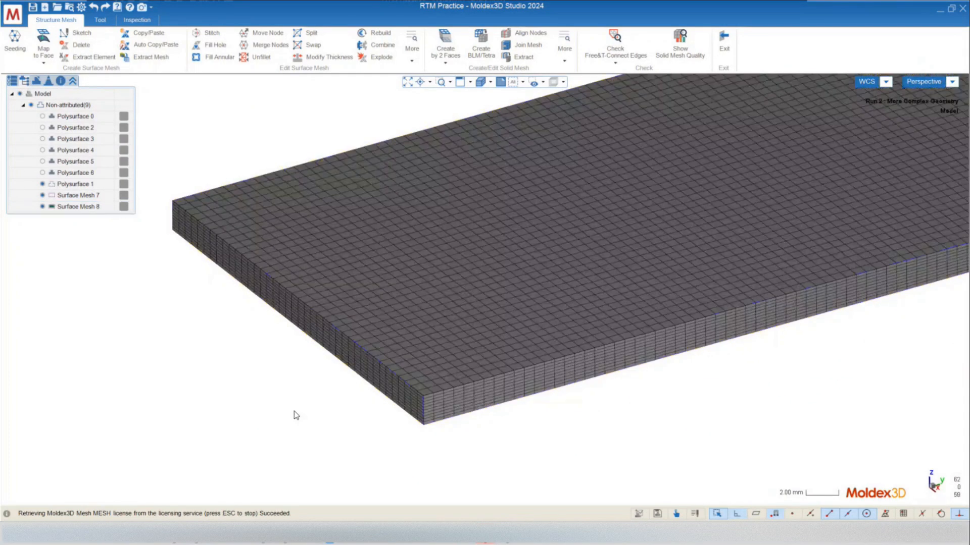
# Step: Assign the Part attribute to the non-attributed solid mesh, with Ply 1 as its ply group and no user-defined group specified
pyautogui.click(317, 341)
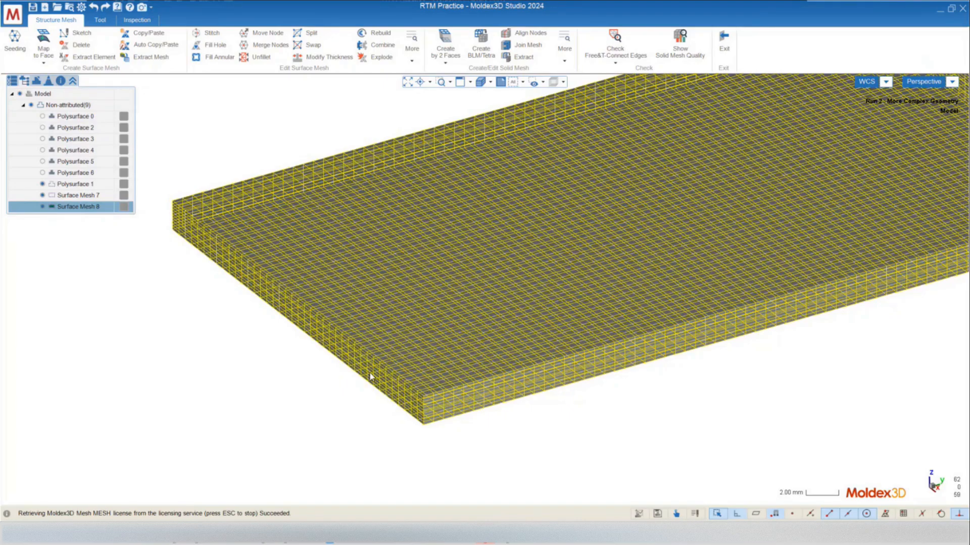
pyautogui.rightClick(409, 338)
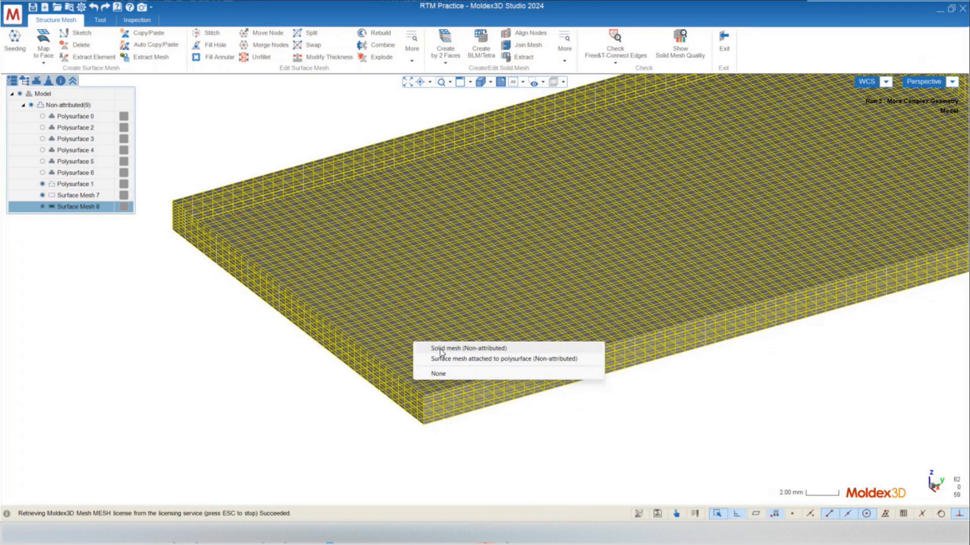
pyautogui.click(440, 349)
pyautogui.rightClick(361, 287)
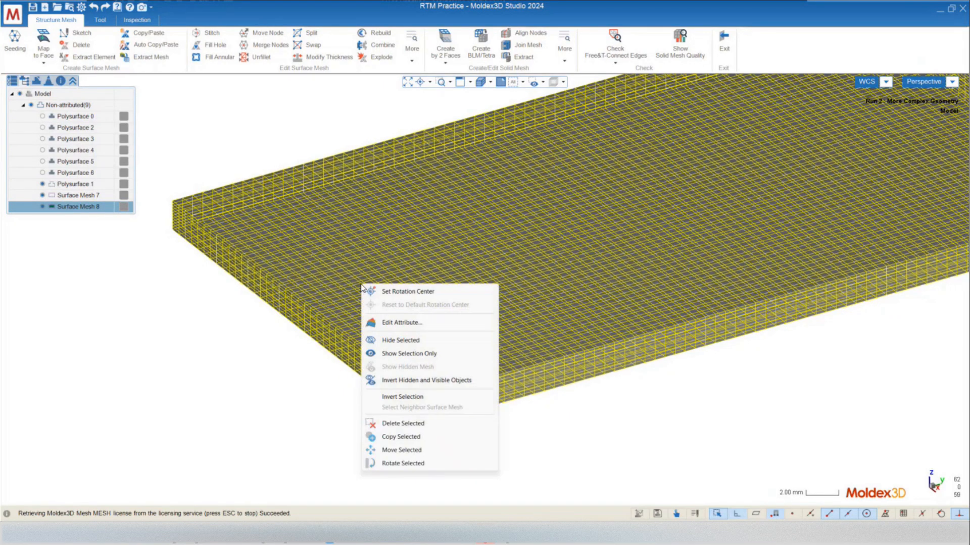
pyautogui.click(398, 322)
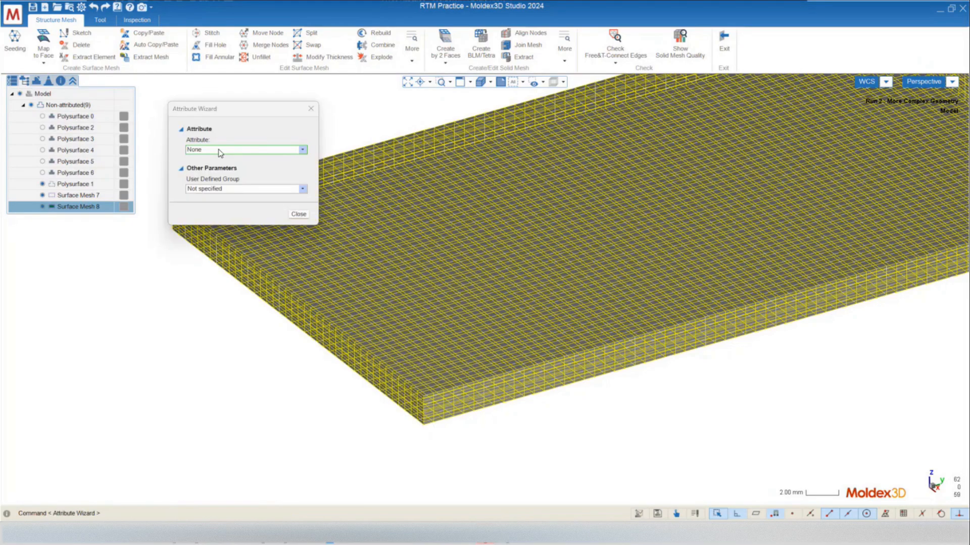
pyautogui.click(302, 167)
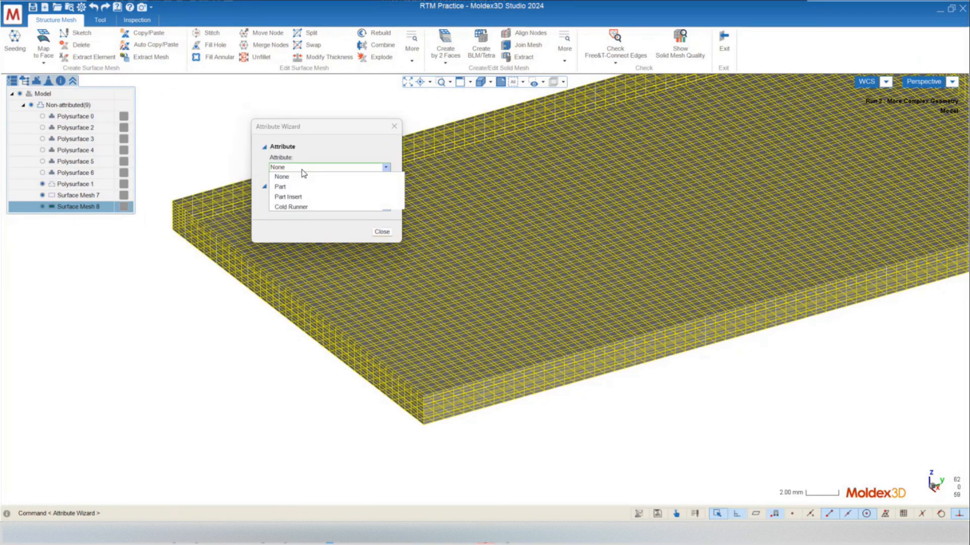
pyautogui.click(281, 186)
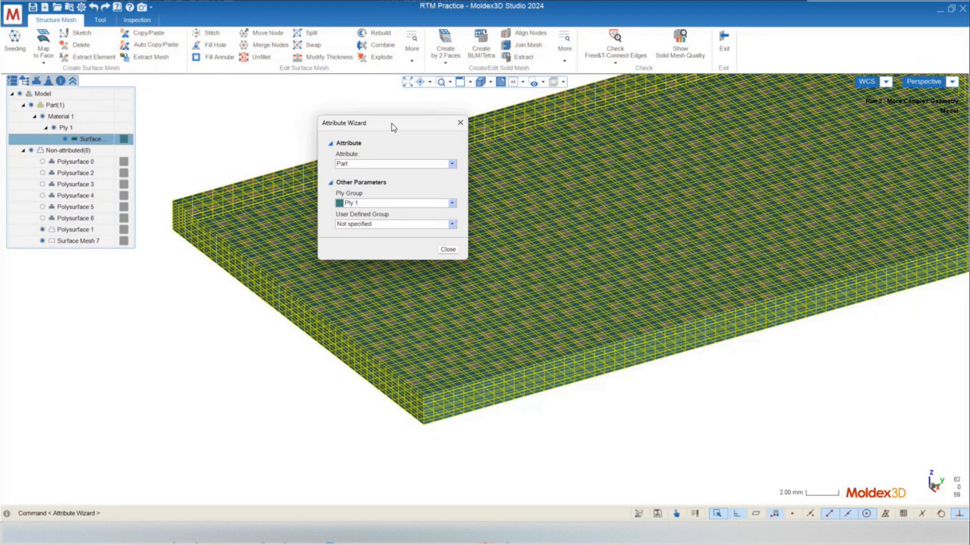
pyautogui.moveTo(391, 124); pyautogui.dragTo(363, 110)
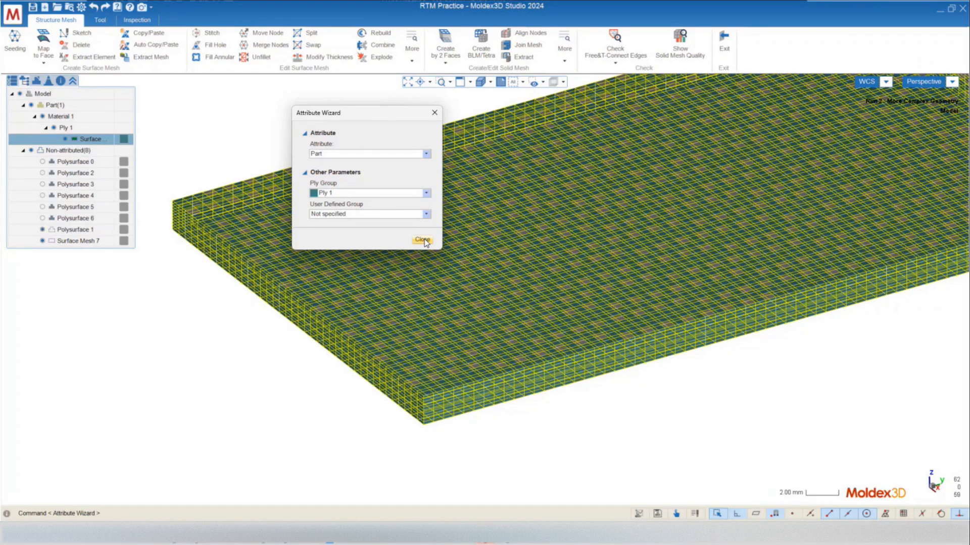
pyautogui.click(422, 240)
pyautogui.scroll(-6, 281, 400)
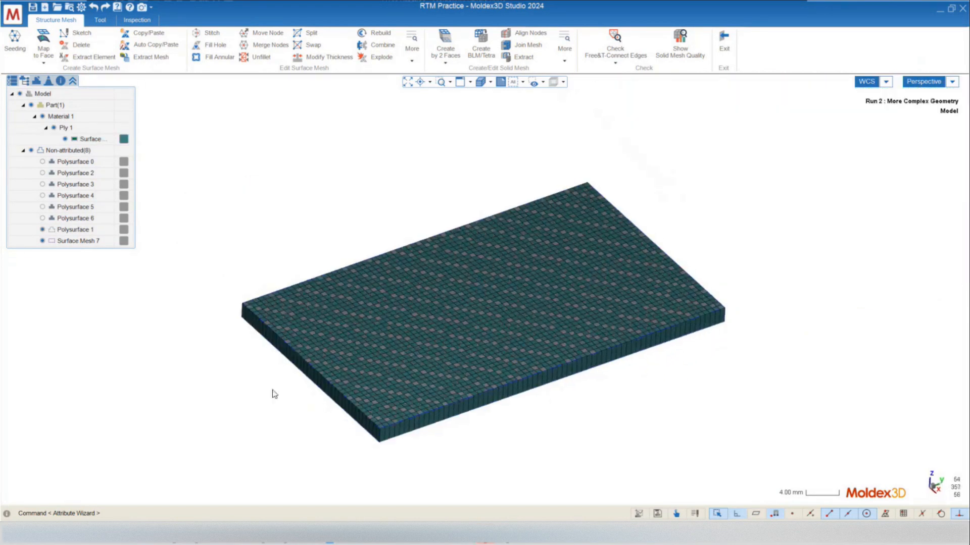
# Step: Show all non-attributed polysurfaces and the surface mesh together with the attributed ply mesh
pyautogui.moveTo(295, 381)
pyautogui.mouseDown(button='middle')
pyautogui.moveTo(347, 418)
pyautogui.moveTo(392, 475)
pyautogui.moveTo(275, 437)
pyautogui.moveTo(388, 345)
pyautogui.mouseUp(button='middle')
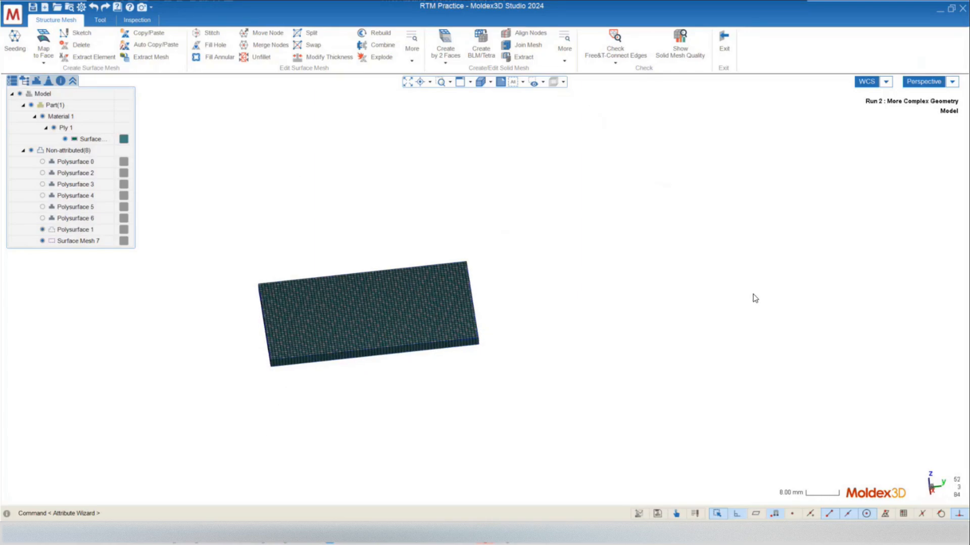
pyautogui.click(44, 163)
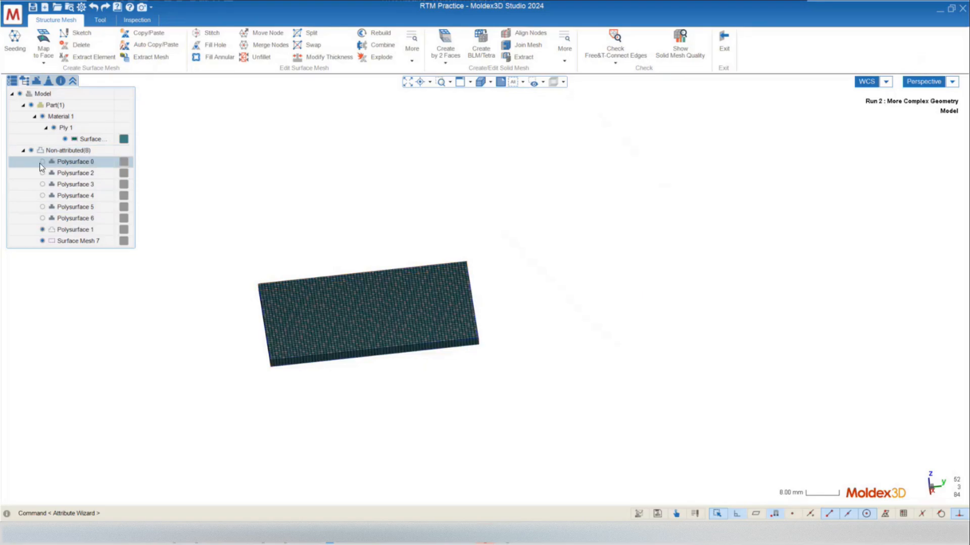
pyautogui.click(33, 151)
pyautogui.click(31, 151)
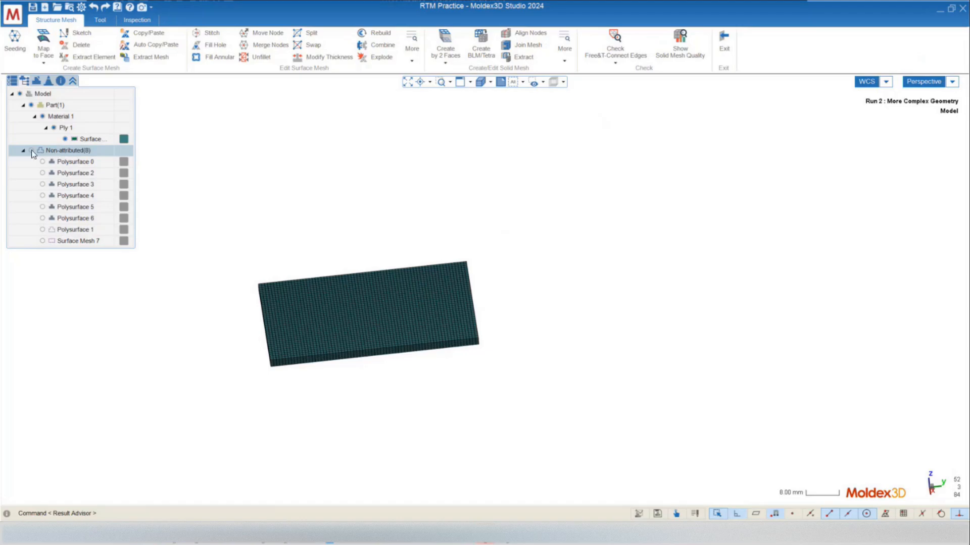
pyautogui.click(32, 150)
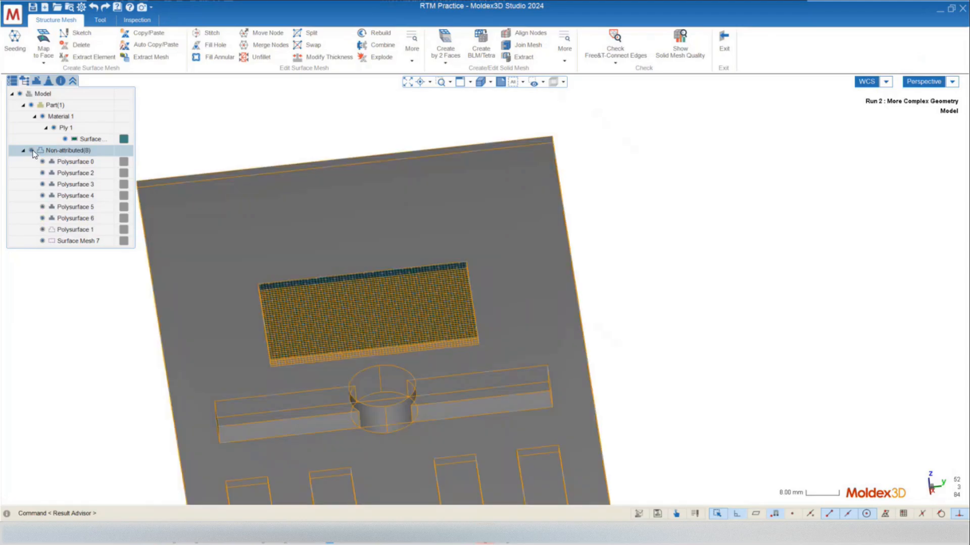
# Step: Examine how the ply mesh fits in the plate's rectangular opening, highlighting Polysurface 6 and Polysurface 0 for comparison
pyautogui.moveTo(328, 353); pyautogui.dragTo(147, 268, button='middle')
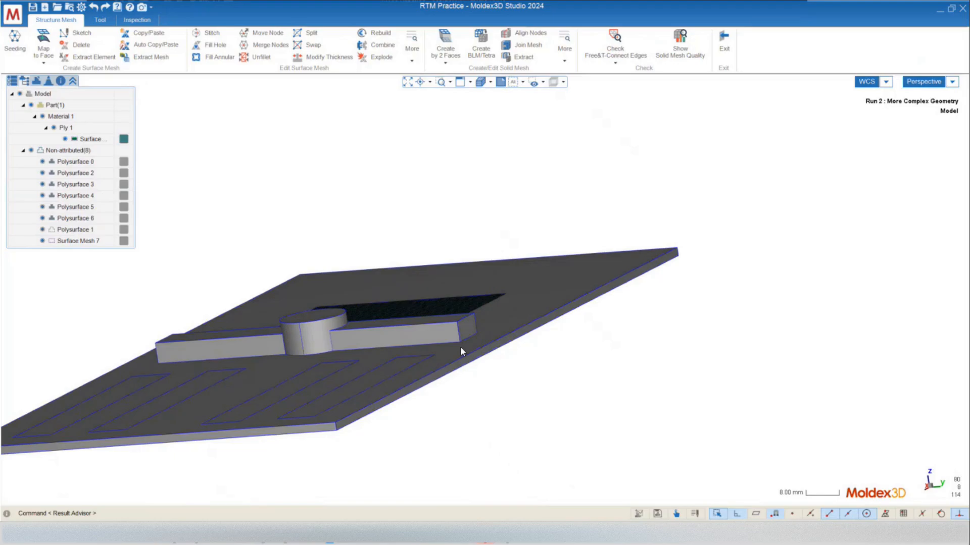
pyautogui.moveTo(459, 346); pyautogui.dragTo(486, 296, button='middle')
pyautogui.click(486, 296)
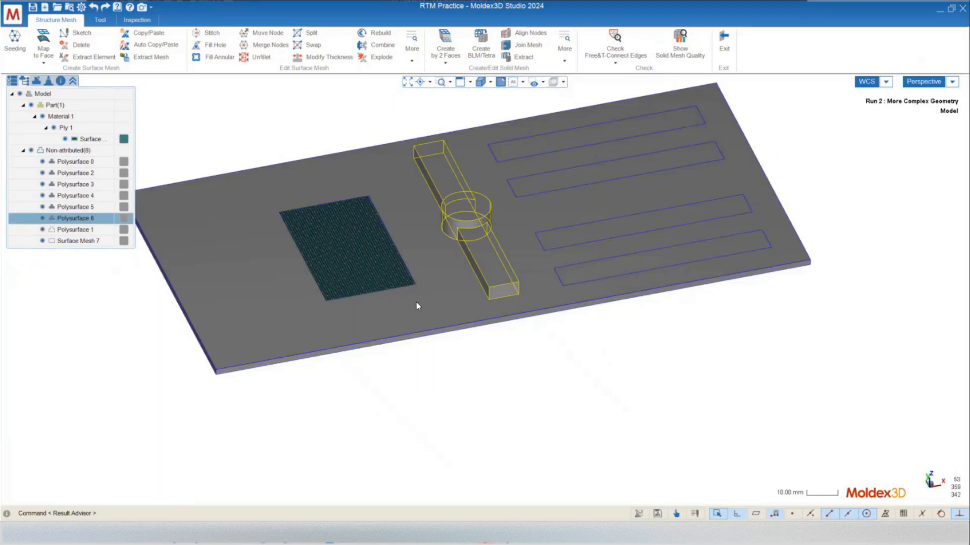
pyautogui.moveTo(448, 335); pyautogui.dragTo(429, 448, button='middle')
pyautogui.click(422, 405)
pyautogui.moveTo(502, 382); pyautogui.dragTo(466, 393, button='middle')
pyautogui.scroll(-1, 435, 329)
pyautogui.scroll(3, 374, 309)
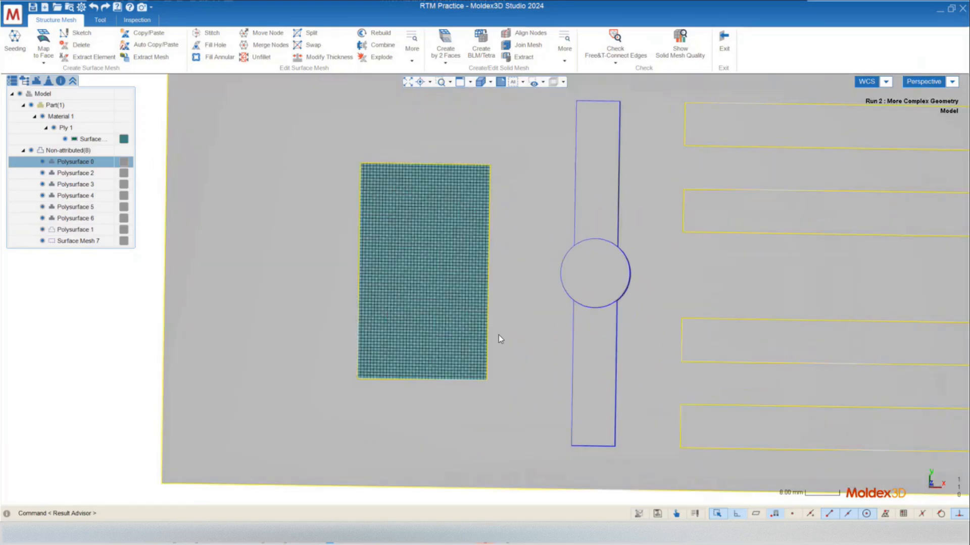
pyautogui.scroll(-3, 426, 351)
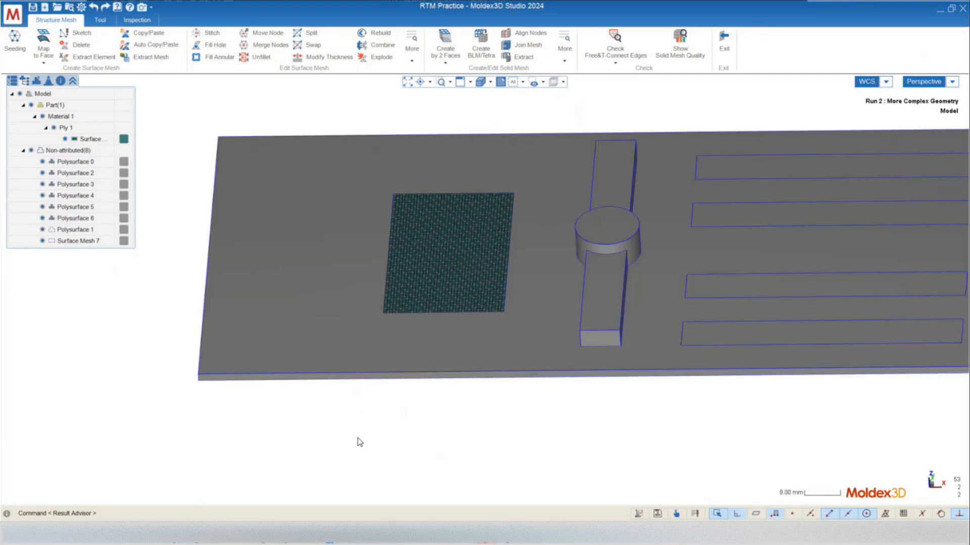
# Step: Isolate Polysurface 0 so only the plate is displayed, and inspect its rectangular opening and long slots
pyautogui.click(409, 358)
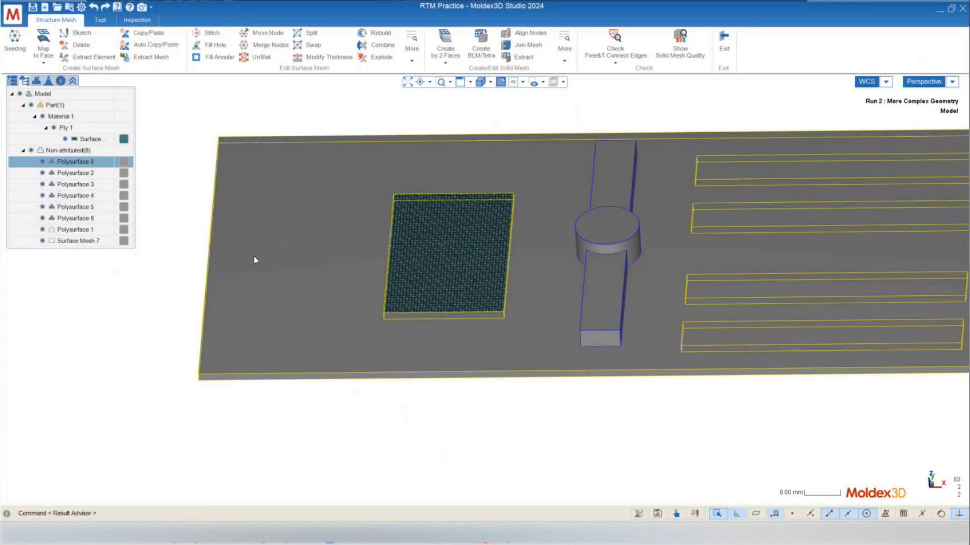
pyautogui.moveTo(256, 260)
pyautogui.mouseDown(button='middle')
pyautogui.moveTo(273, 292)
pyautogui.moveTo(262, 270)
pyautogui.moveTo(260, 210)
pyautogui.mouseUp(button='middle')
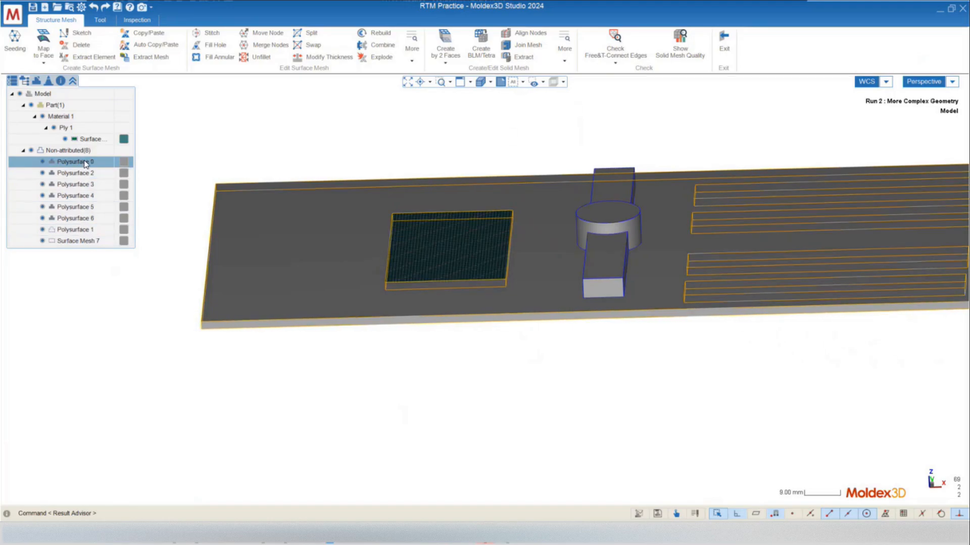
pyautogui.moveTo(357, 280)
pyautogui.mouseDown(button='middle')
pyautogui.moveTo(379, 275)
pyautogui.moveTo(332, 271)
pyautogui.mouseUp(button='middle')
pyautogui.rightClick(326, 269)
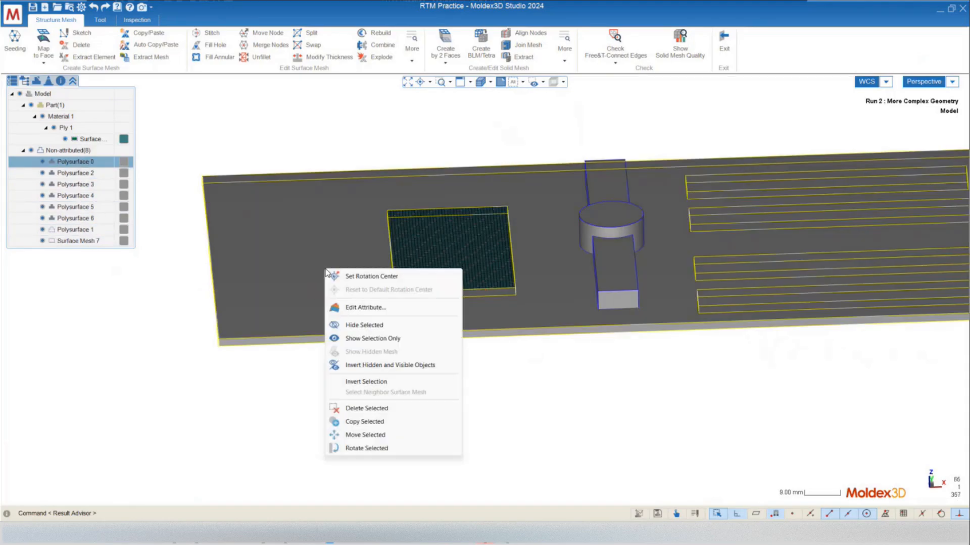
pyautogui.click(371, 338)
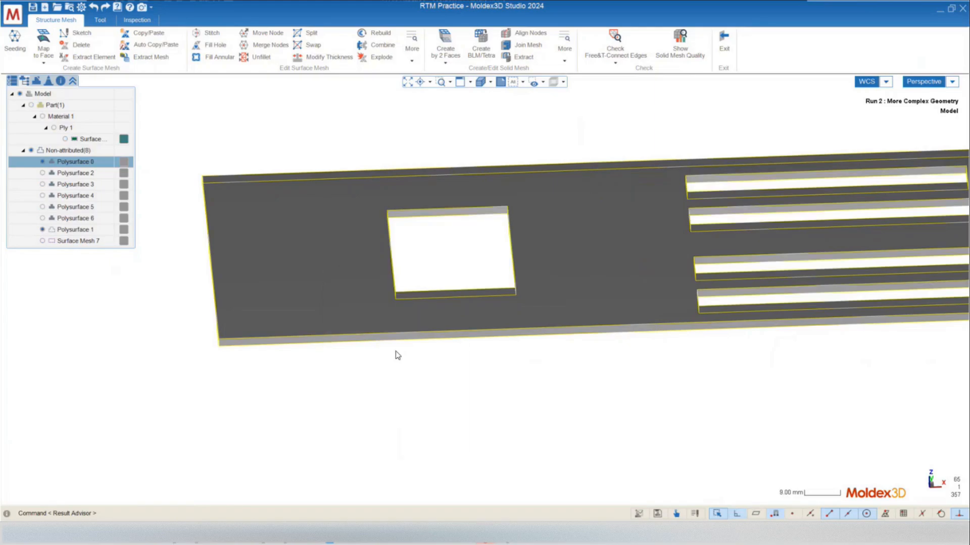
pyautogui.moveTo(396, 352); pyautogui.dragTo(422, 337, button='middle')
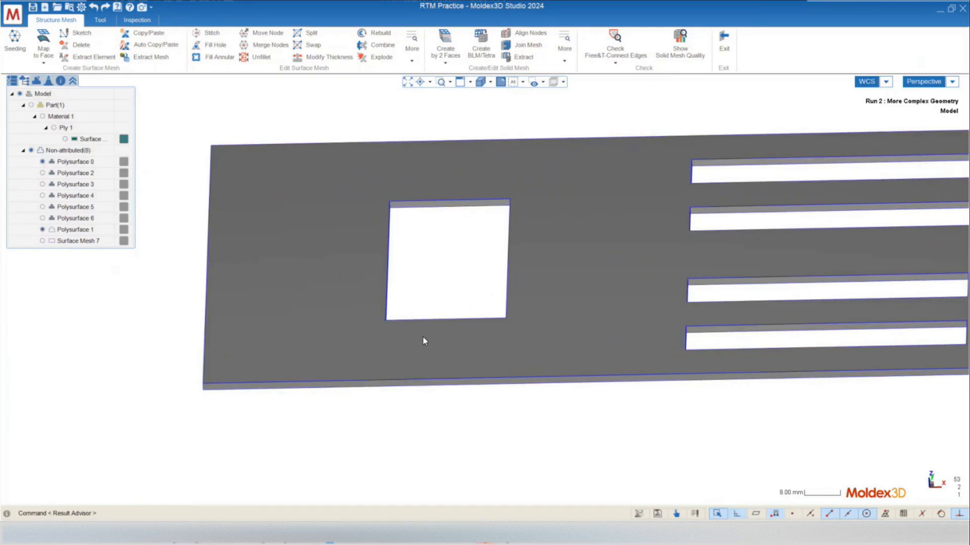
pyautogui.moveTo(423, 337); pyautogui.dragTo(441, 289, button='middle')
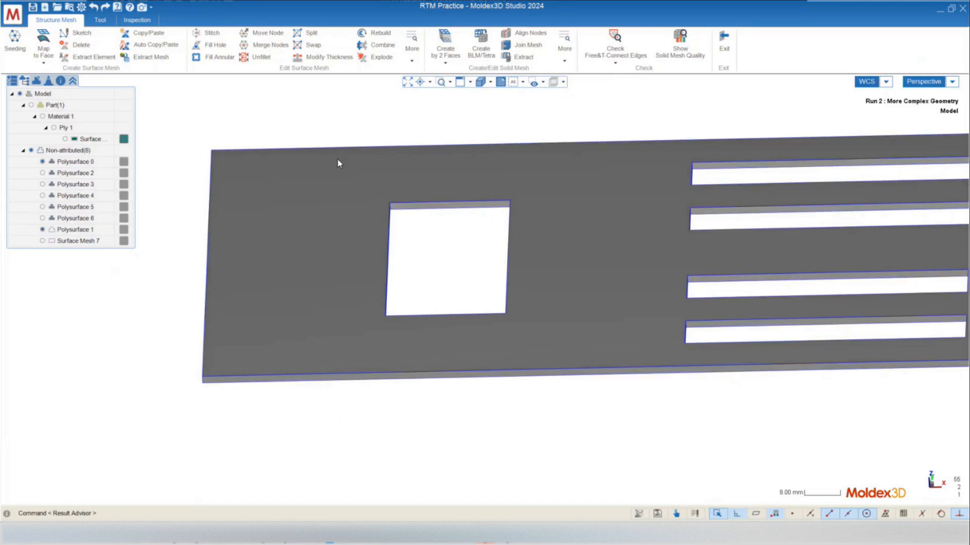
pyautogui.moveTo(401, 218); pyautogui.dragTo(447, 235, button='middle')
pyautogui.moveTo(482, 184)
pyautogui.mouseDown(button='middle')
pyautogui.moveTo(477, 251)
pyautogui.moveTo(489, 192)
pyautogui.mouseUp(button='middle')
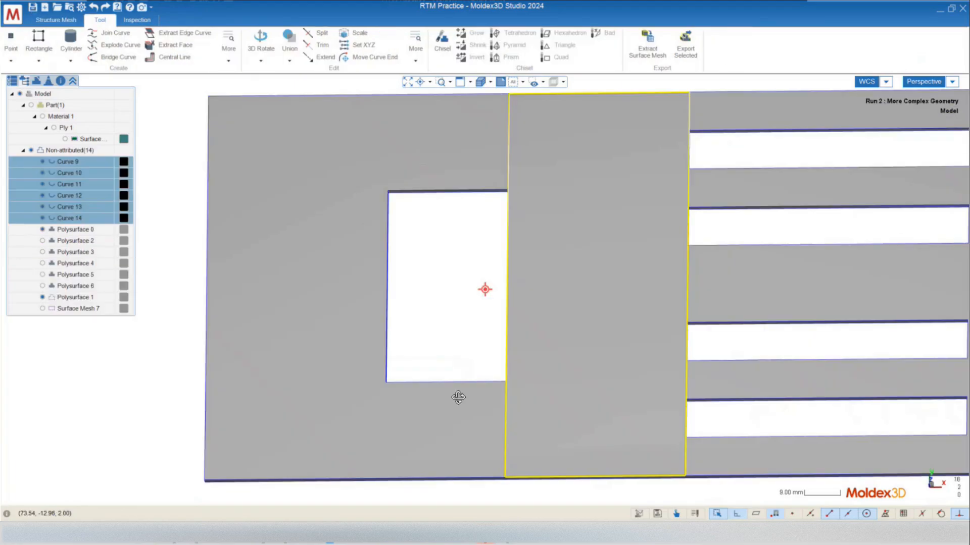
# Step: Delete the six selected curves outlining the rectangular area between the plate's opening and its slots
pyautogui.moveTo(458, 397); pyautogui.dragTo(402, 209, button='middle')
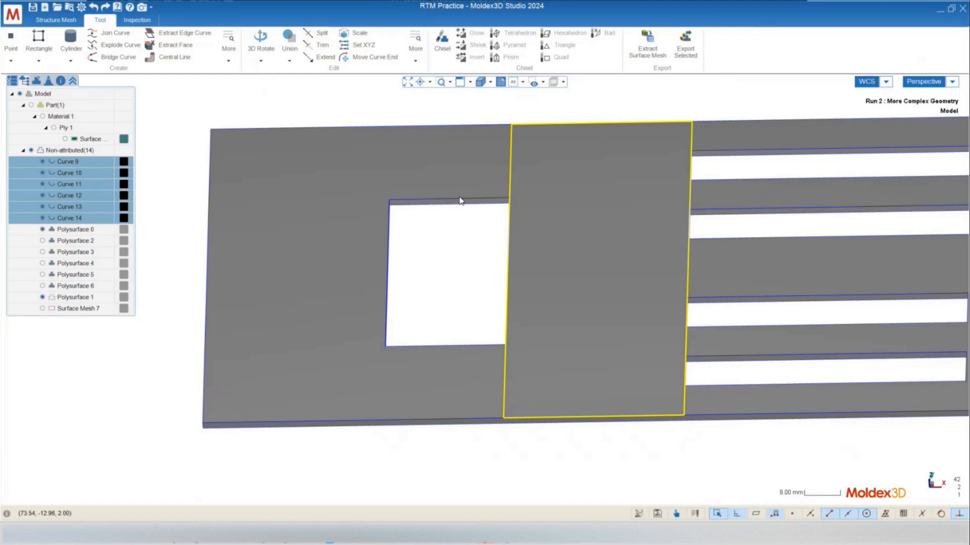
pyautogui.moveTo(365, 216); pyautogui.dragTo(377, 323, button='right')
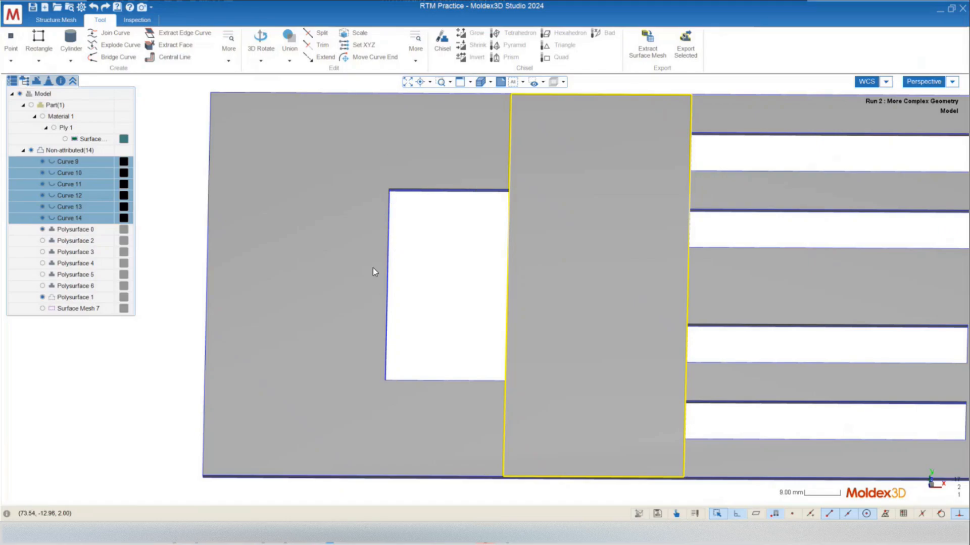
pyautogui.moveTo(416, 234); pyautogui.dragTo(420, 199, button='right')
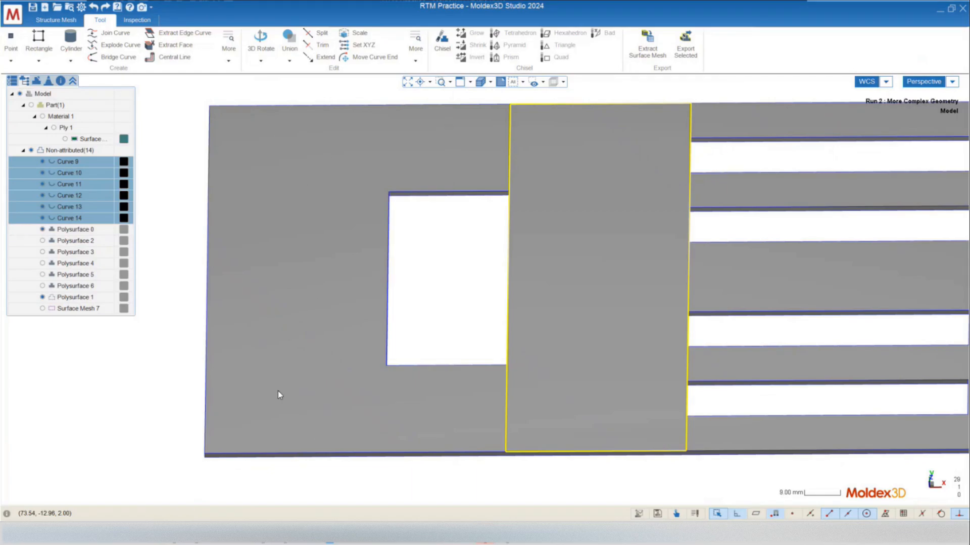
pyautogui.press('Delete')
pyautogui.moveTo(434, 399); pyautogui.dragTo(398, 316, button='middle')
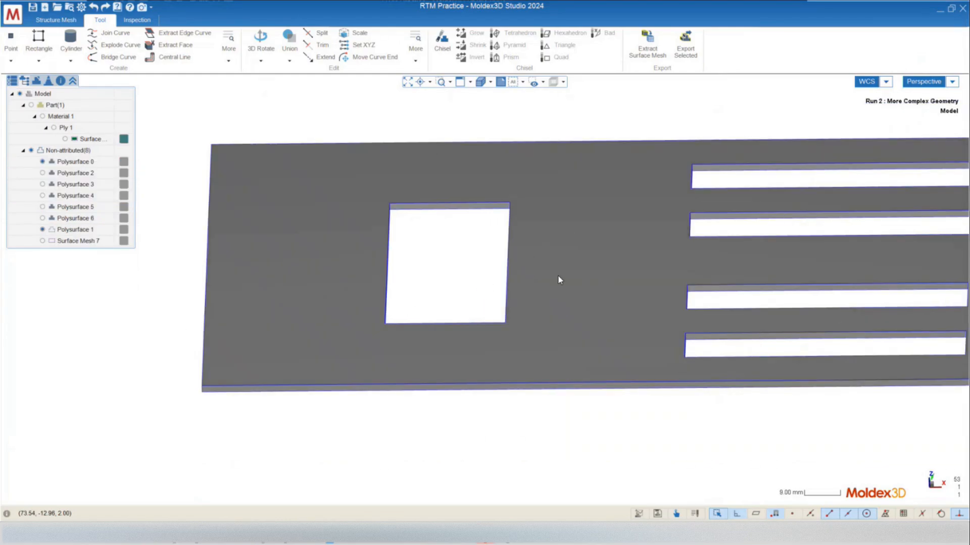
pyautogui.moveTo(558, 276); pyautogui.dragTo(662, 269, button='middle')
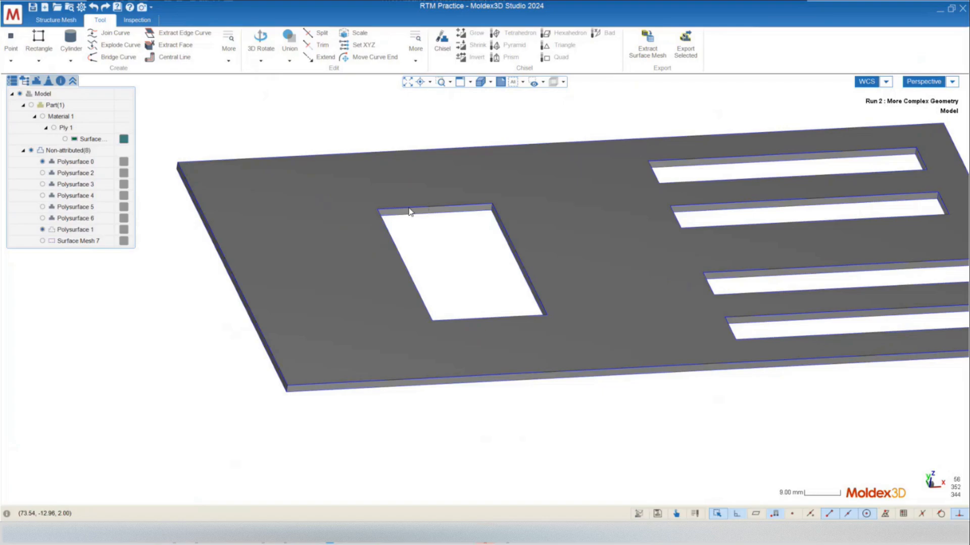
pyautogui.moveTo(520, 210); pyautogui.dragTo(488, 224, button='middle')
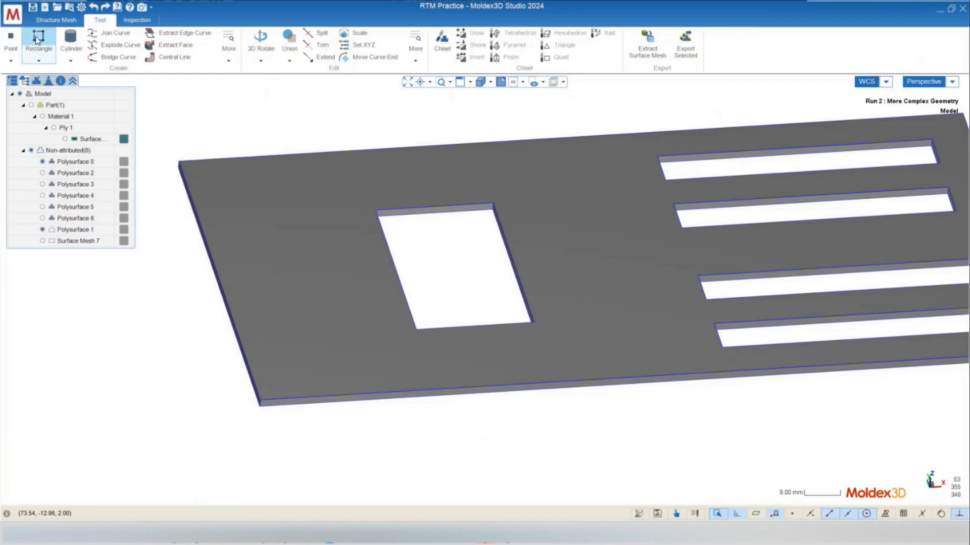
pyautogui.click(38, 60)
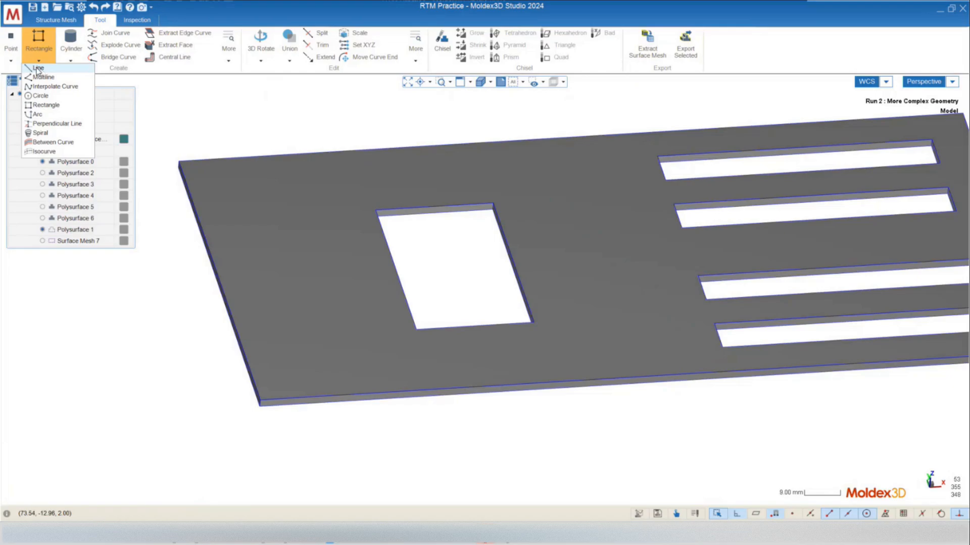
pyautogui.click(37, 70)
pyautogui.moveTo(556, 397); pyautogui.dragTo(594, 387, button='middle')
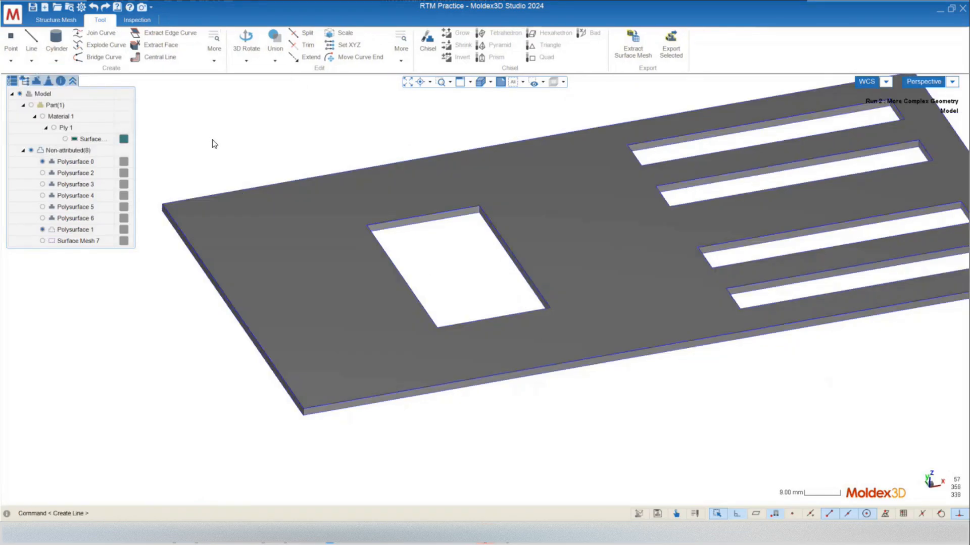
pyautogui.click(109, 88)
pyautogui.moveTo(442, 190); pyautogui.dragTo(554, 264, button='middle')
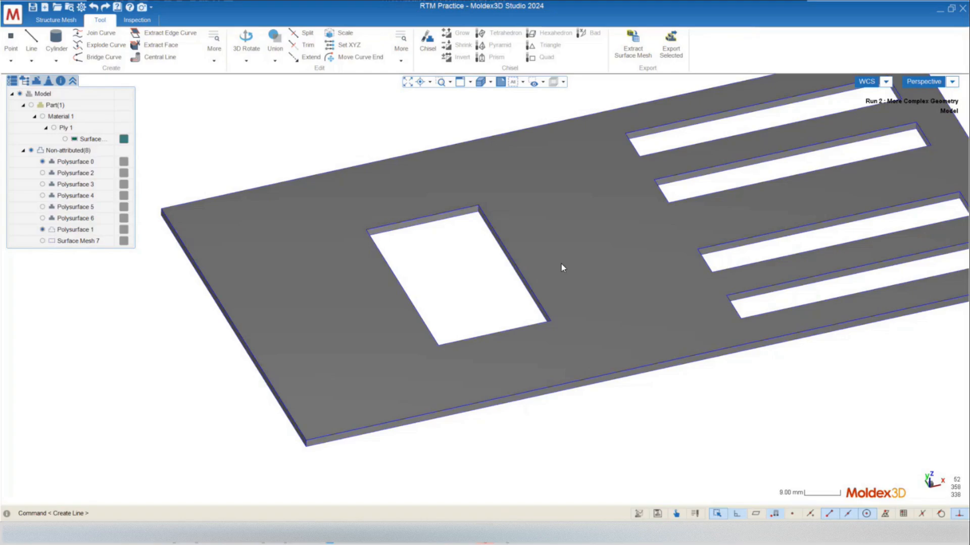
# Step: Check the object snap options for line drawing and hide Surface Mesh 7 inside the plate's rectangular opening
pyautogui.moveTo(580, 279); pyautogui.dragTo(729, 406, button='middle')
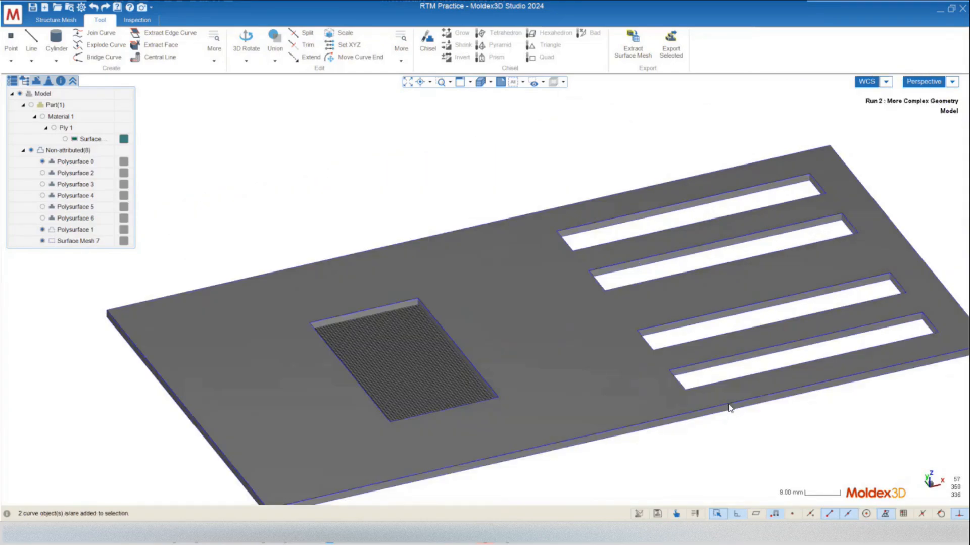
pyautogui.click(848, 514)
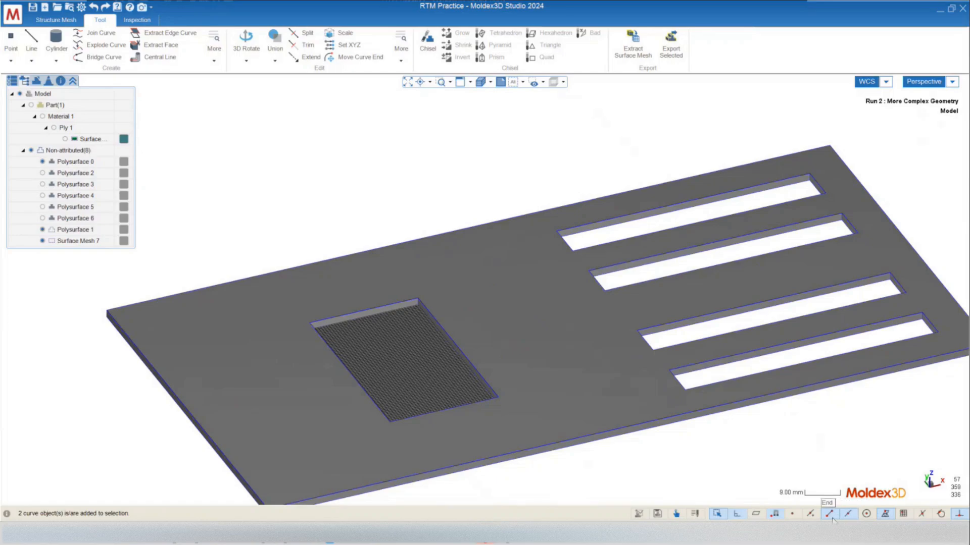
pyautogui.click(886, 514)
pyautogui.moveTo(458, 270); pyautogui.dragTo(433, 248, button='middle')
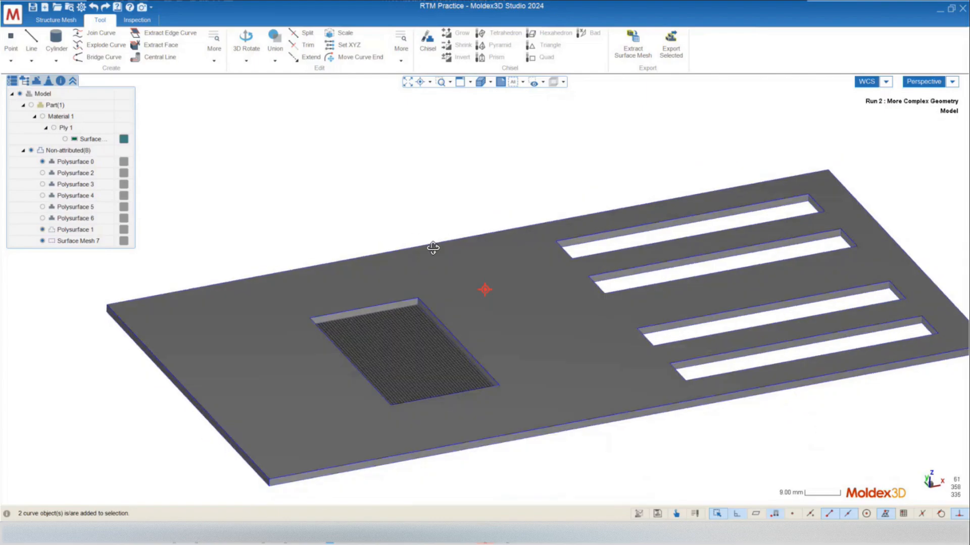
pyautogui.click(42, 240)
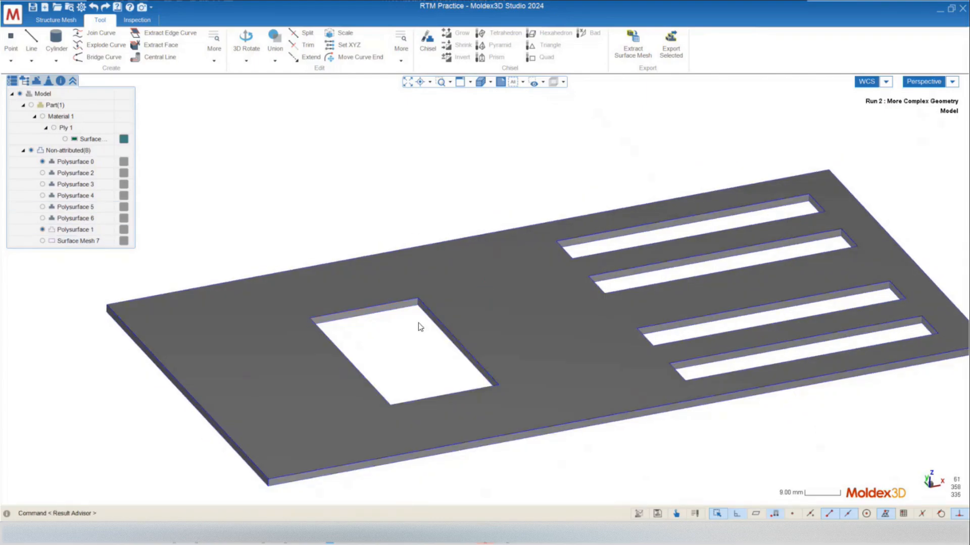
pyautogui.moveTo(418, 323)
pyautogui.mouseDown(button='middle')
pyautogui.moveTo(399, 321)
pyautogui.moveTo(442, 350)
pyautogui.moveTo(417, 340)
pyautogui.mouseUp(button='middle')
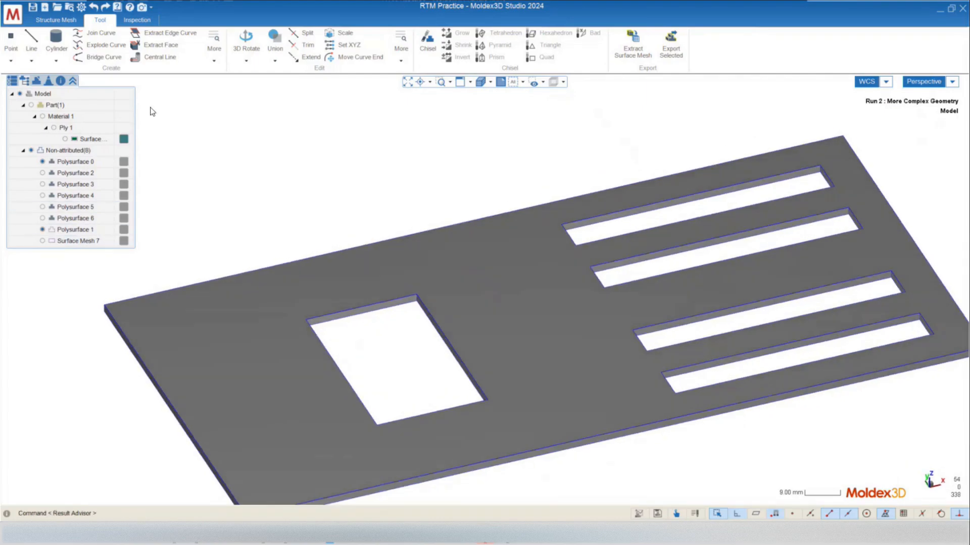
# Step: Draw a line from the rectangular opening's corner at 28.535, 62.044, 2.000 to the plate's far long edge, 25 mm long
pyautogui.click(31, 41)
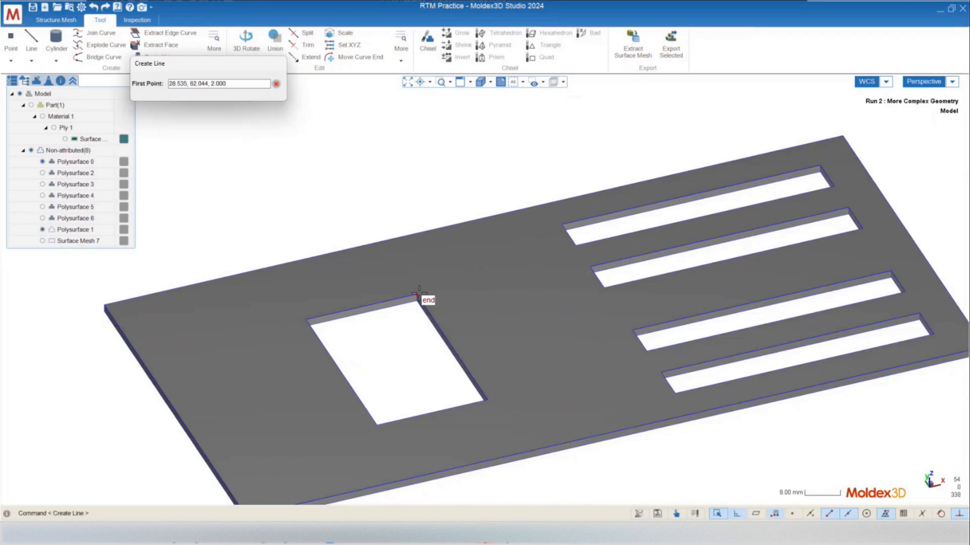
pyautogui.scroll(3, 419, 287)
pyautogui.scroll(-1, 420, 291)
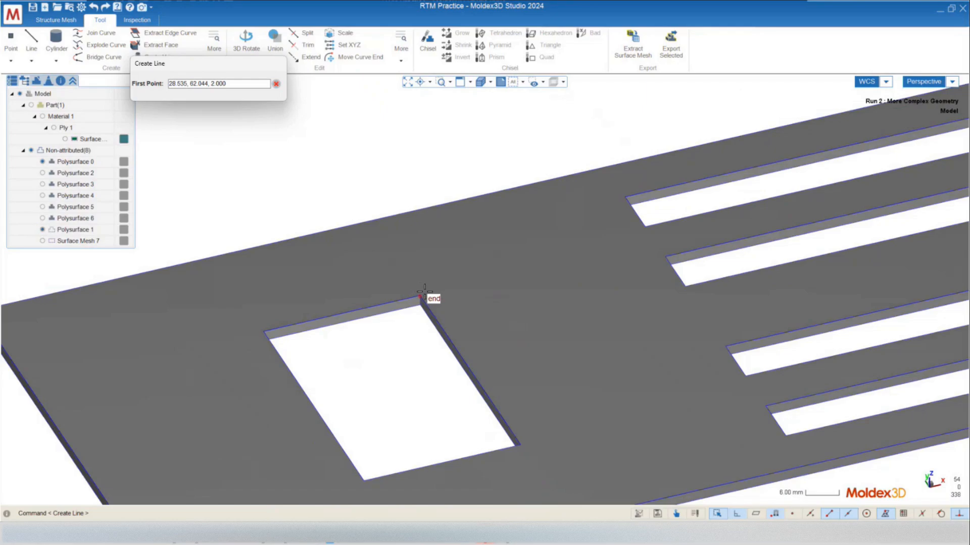
pyautogui.click(421, 294)
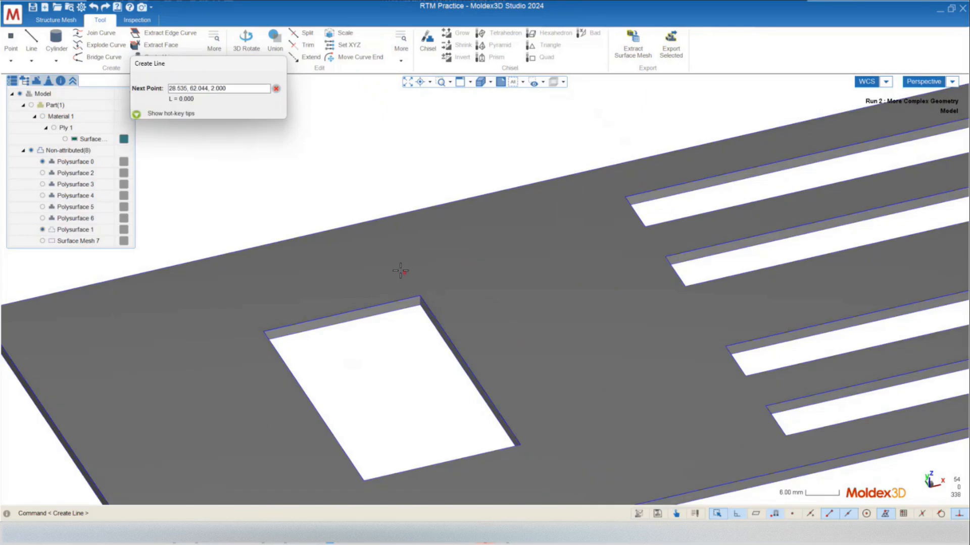
pyautogui.click(369, 220)
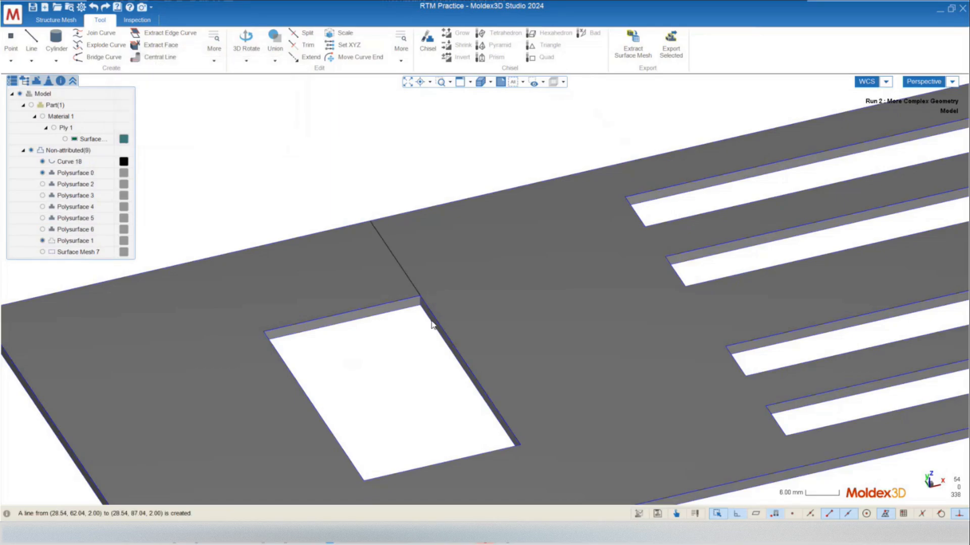
# Step: Draw a 25 mm line from the rectangular opening's corner to the plate's near long edge at 28.535, -12.956, 2.000, and delete the selected curve
pyautogui.moveTo(433, 325); pyautogui.dragTo(426, 295, button='middle')
pyautogui.scroll(-5, 490, 335)
pyautogui.scroll(6, 463, 363)
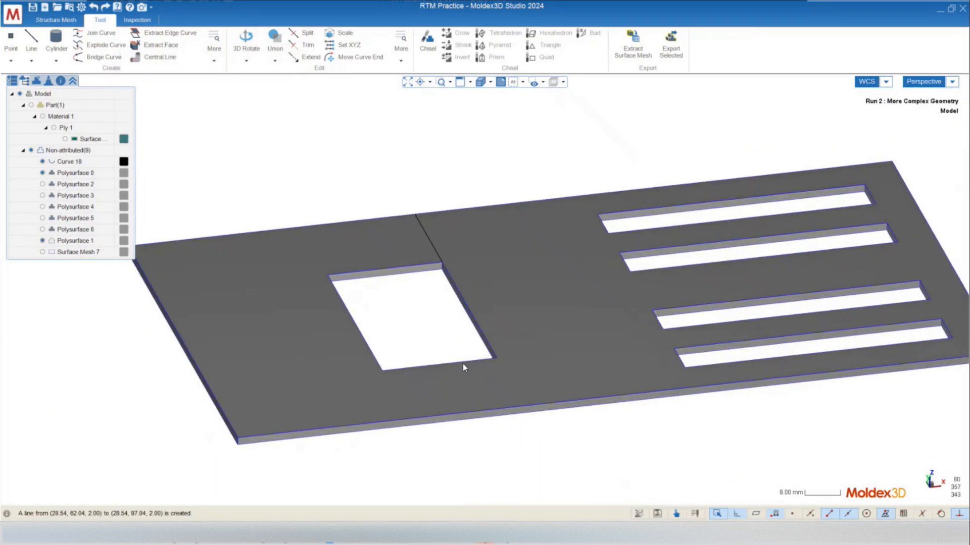
pyautogui.press('Return')
pyautogui.click(513, 353)
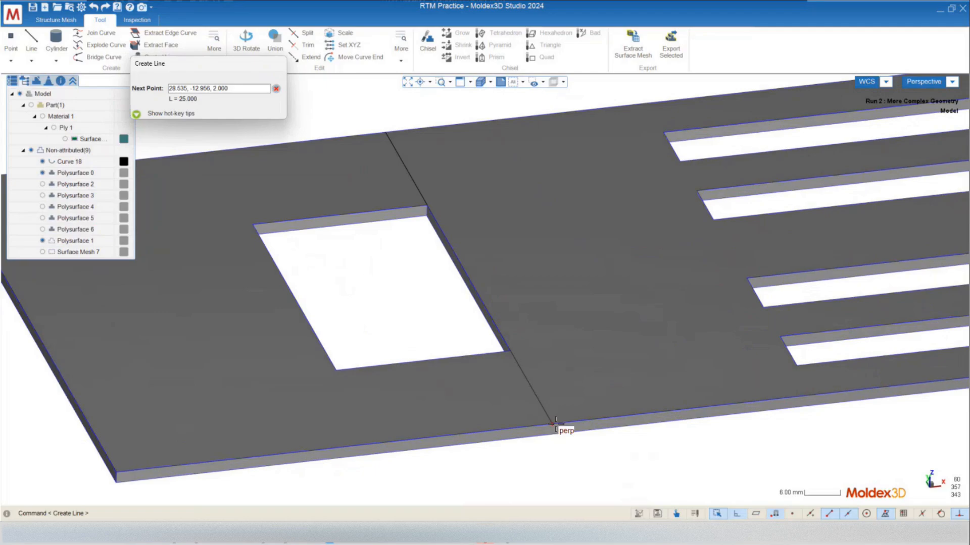
pyautogui.click(561, 426)
pyautogui.moveTo(560, 425); pyautogui.dragTo(489, 371, button='middle')
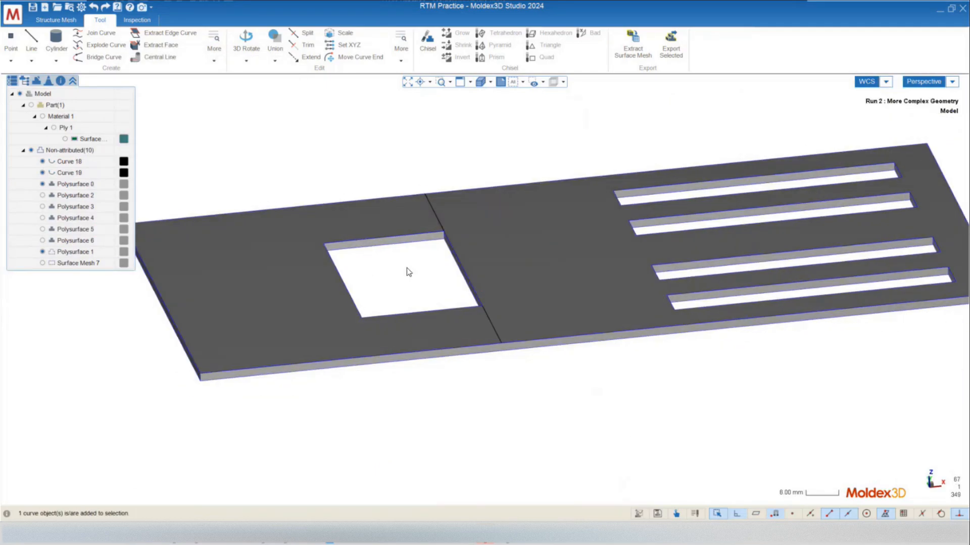
pyautogui.press('Delete')
pyautogui.scroll(2, 407, 269)
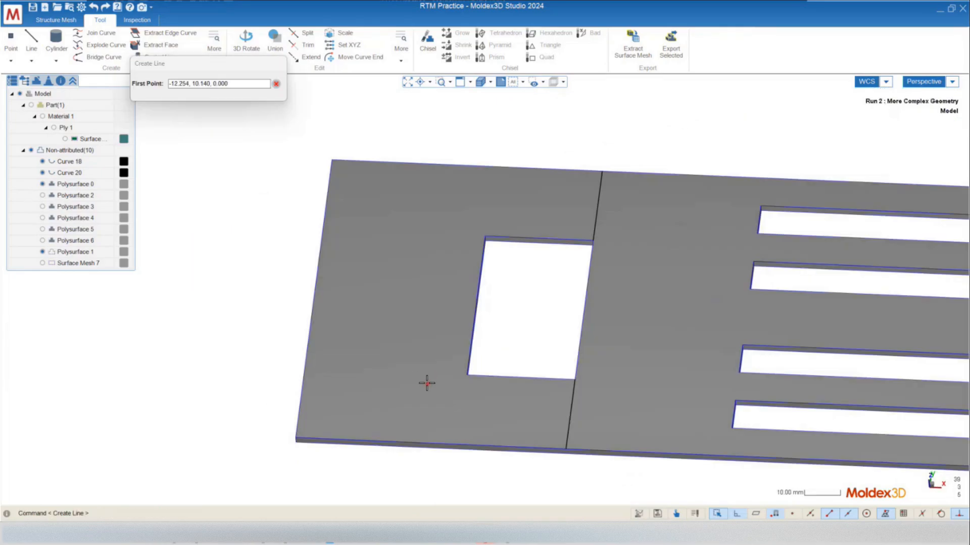
# Step: Draw 25 mm lines from the opening's other two corners to the long edges, ending at -1.465, -12.956, 2.000 and -1.465, 87.044, 2.000
pyautogui.moveTo(426, 383); pyautogui.dragTo(556, 284, button='middle')
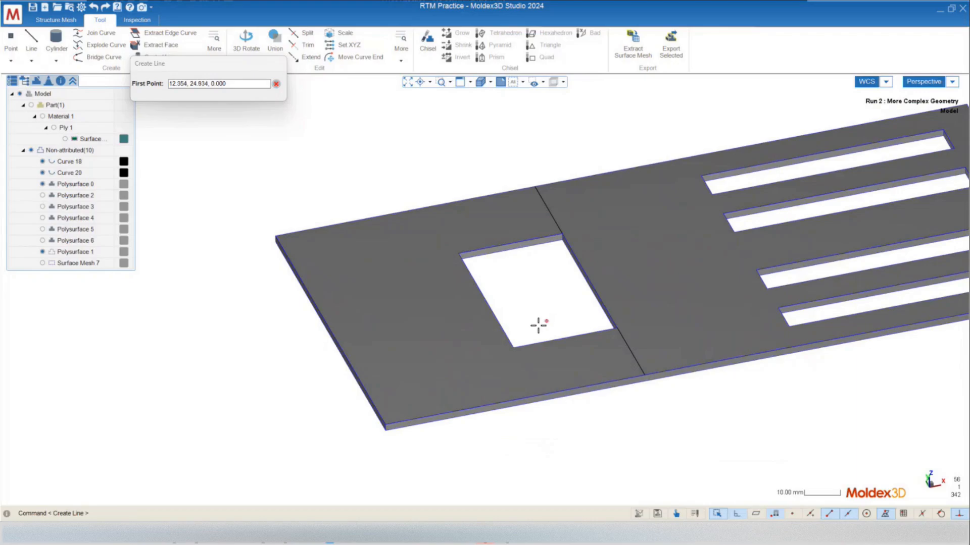
pyautogui.click(511, 352)
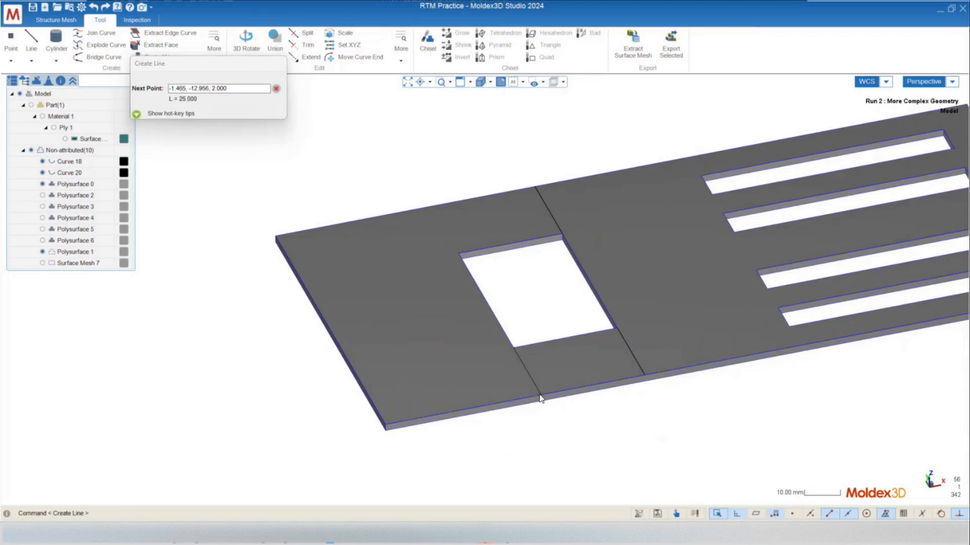
pyautogui.click(540, 395)
pyautogui.click(470, 255)
pyautogui.click(432, 206)
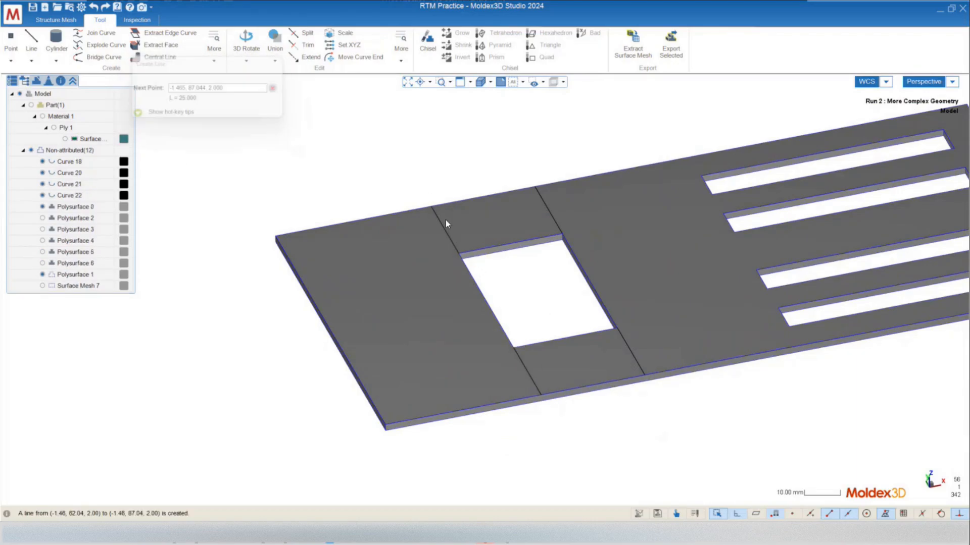
# Step: Draw two 45 mm lines from those opening corners to the plate's short edge, ending at -46.465, 12.044, 2.000 and -46.465, 62.044, 2.000
pyautogui.moveTo(485, 289)
pyautogui.mouseDown(button='middle')
pyautogui.moveTo(510, 302)
pyautogui.moveTo(499, 275)
pyautogui.moveTo(523, 295)
pyautogui.mouseUp(button='middle')
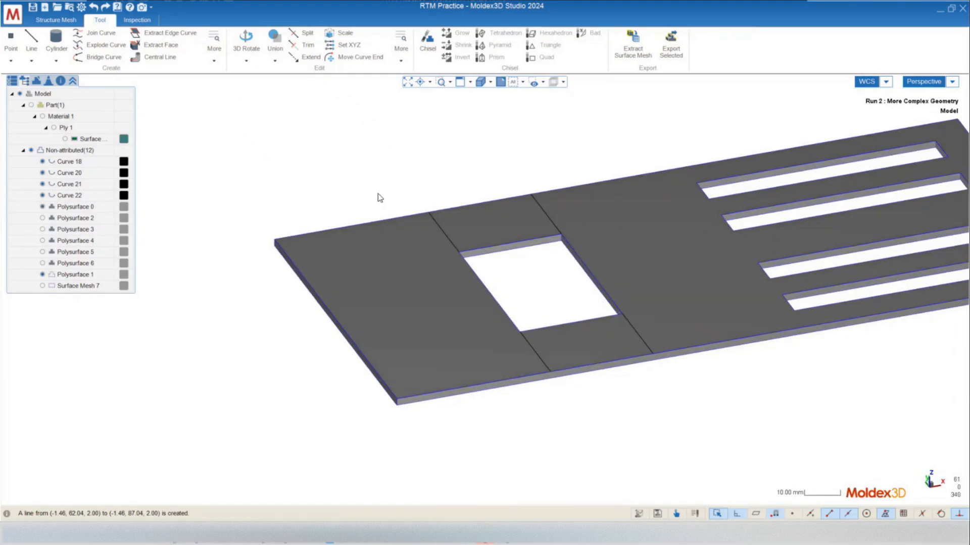
pyautogui.moveTo(568, 385); pyautogui.dragTo(557, 391, button='middle')
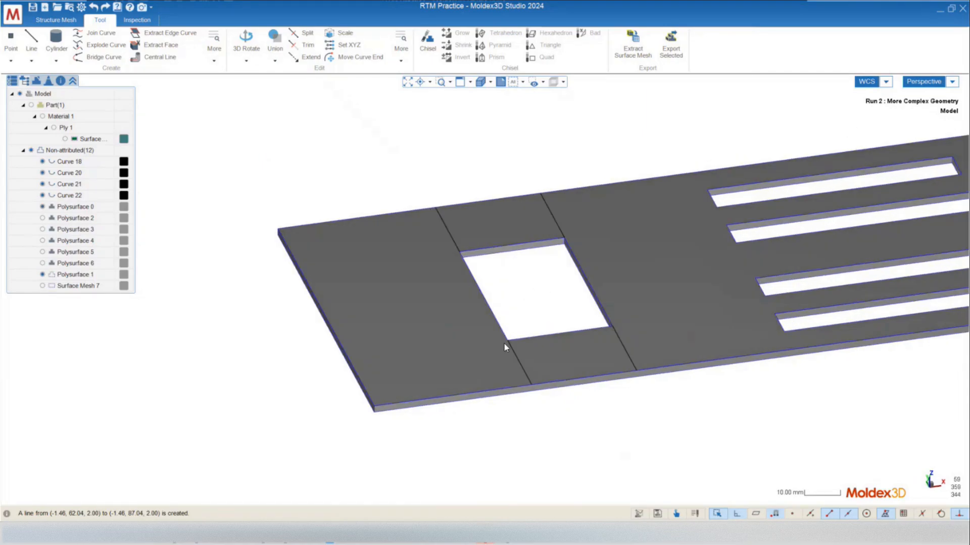
pyautogui.press('space')
pyautogui.click(507, 341)
pyautogui.click(341, 362)
pyautogui.press('space')
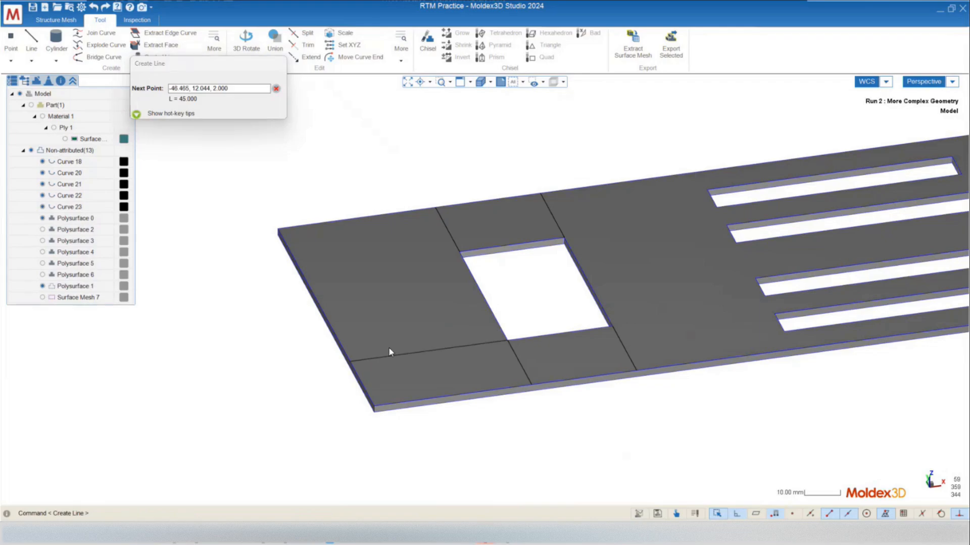
pyautogui.press('space')
pyautogui.click(454, 256)
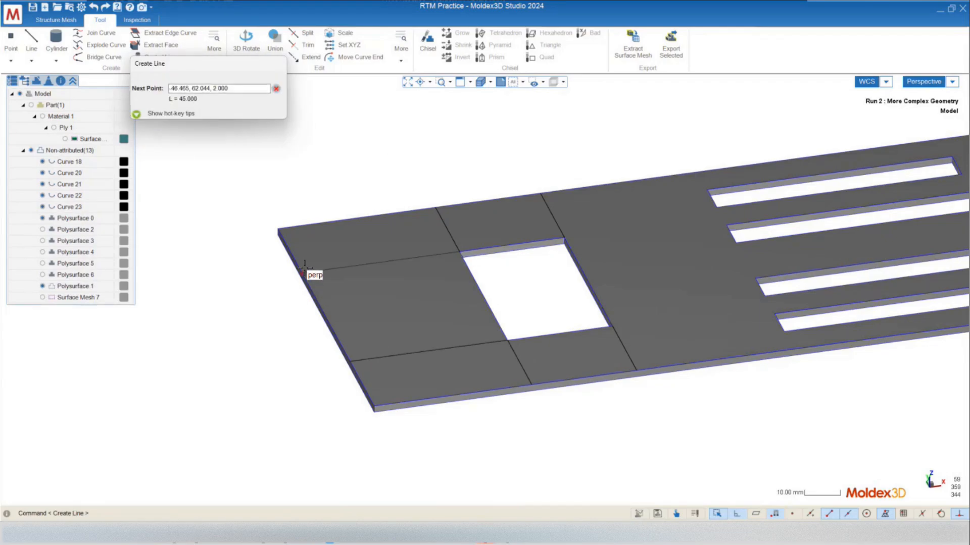
pyautogui.click(300, 272)
# Step: Start Divide Face and choose the plate's large upper face as the surface to divide
pyautogui.moveTo(574, 364); pyautogui.dragTo(671, 349, button='middle')
pyautogui.hotkey('ctrl', 't')
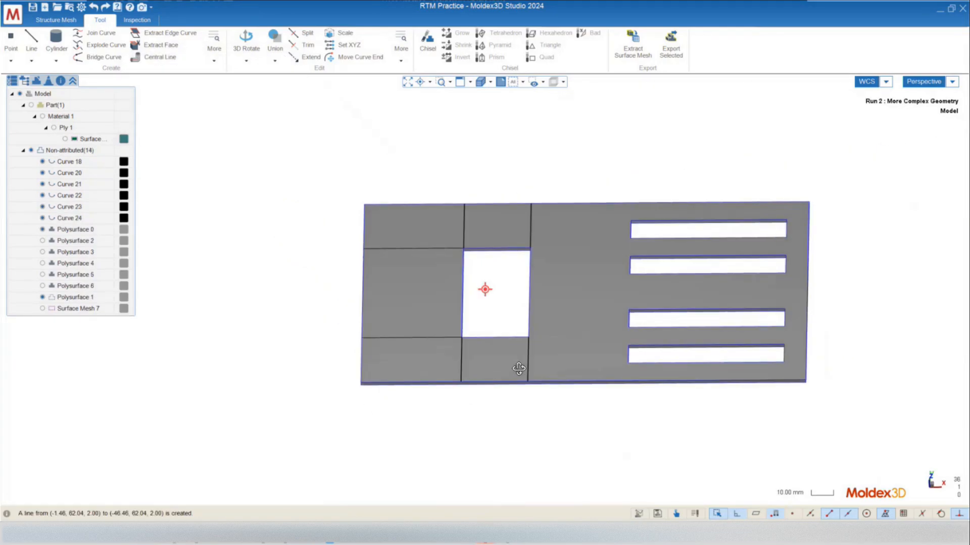
pyautogui.scroll(2, 417, 318)
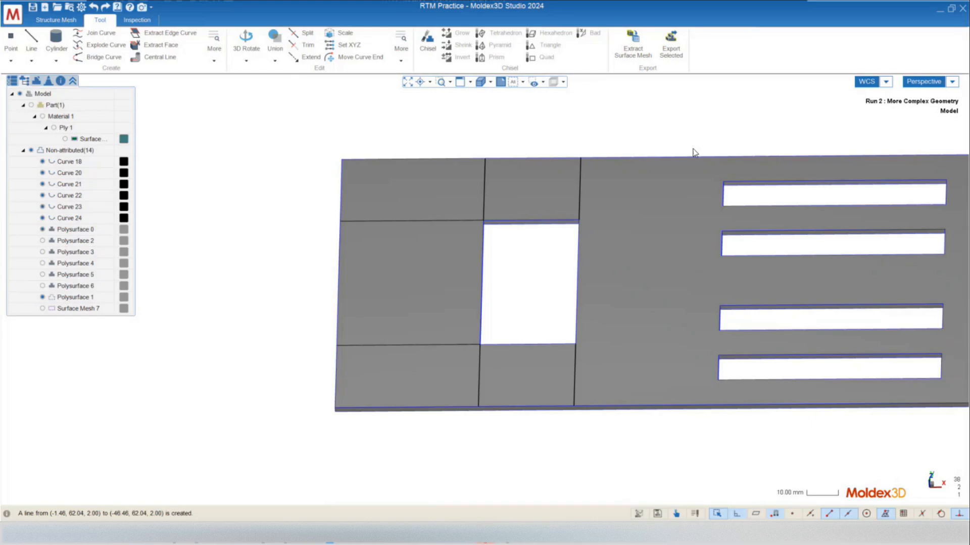
pyautogui.moveTo(566, 248); pyautogui.dragTo(570, 223, button='middle')
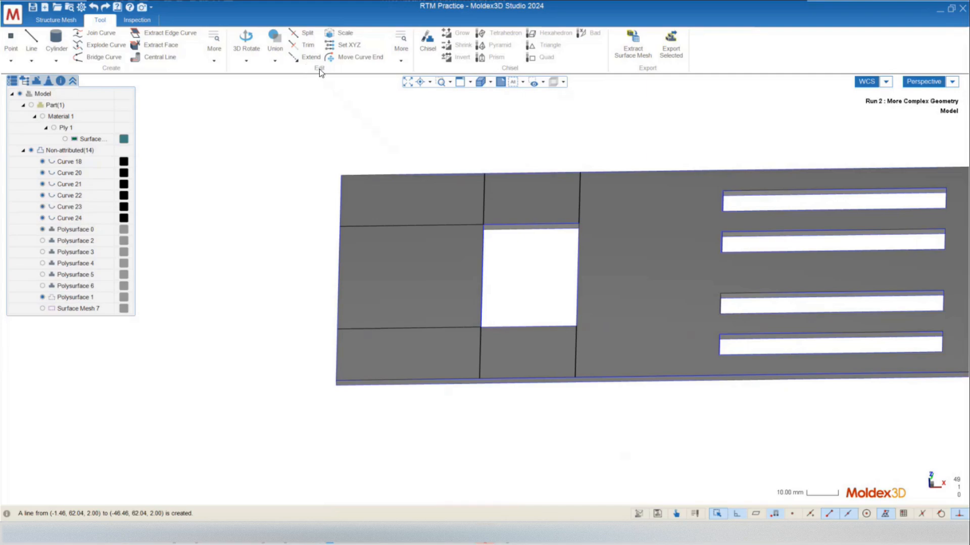
pyautogui.click(401, 56)
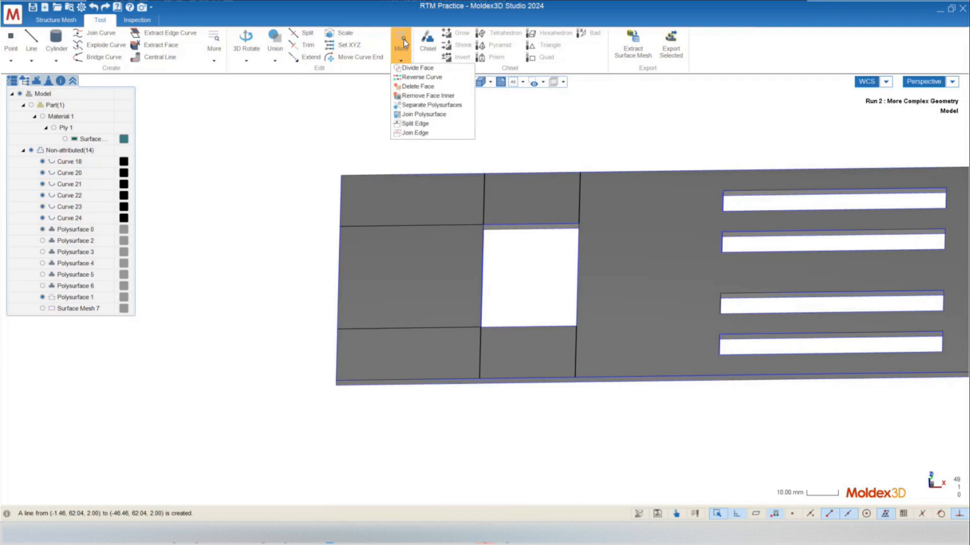
pyautogui.click(422, 69)
pyautogui.moveTo(165, 61); pyautogui.dragTo(262, 99)
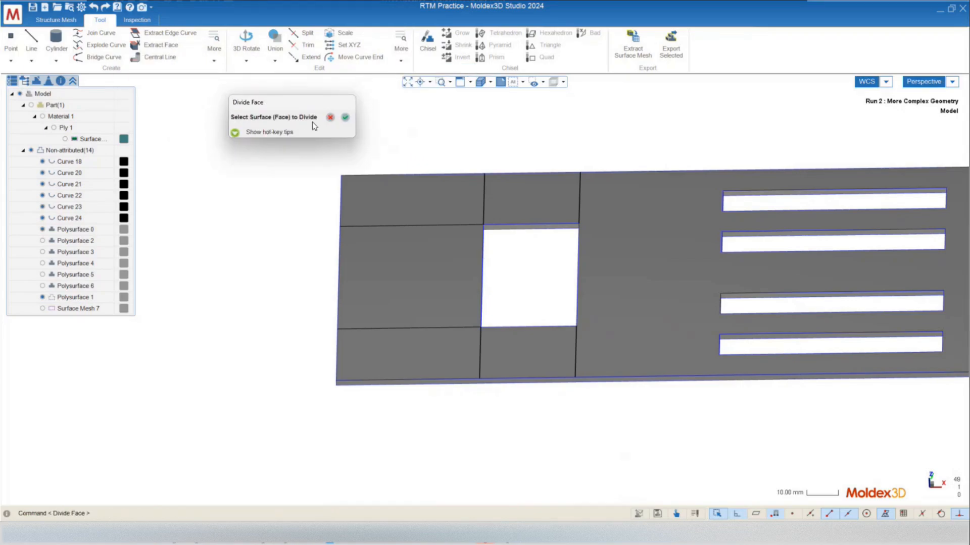
pyautogui.click(639, 286)
pyautogui.moveTo(621, 360); pyautogui.dragTo(426, 335, button='middle')
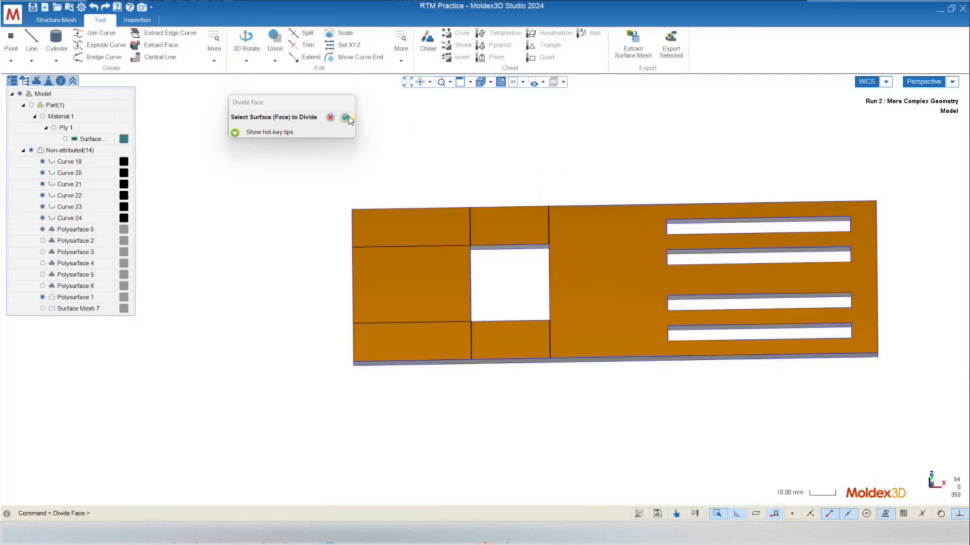
pyautogui.click(345, 117)
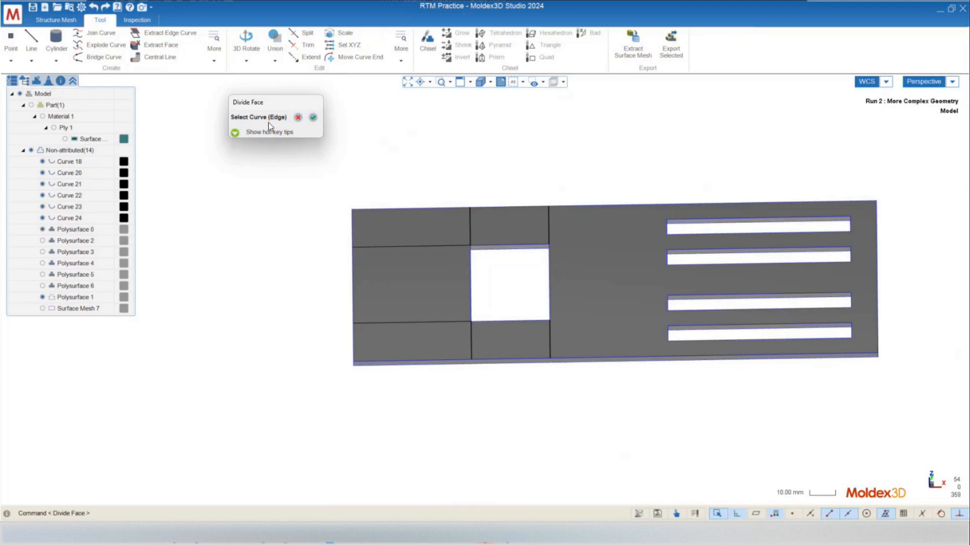
# Step: Divide the plate's upper face along the six construction lines around the rectangular opening
pyautogui.moveTo(266, 180); pyautogui.dragTo(606, 429)
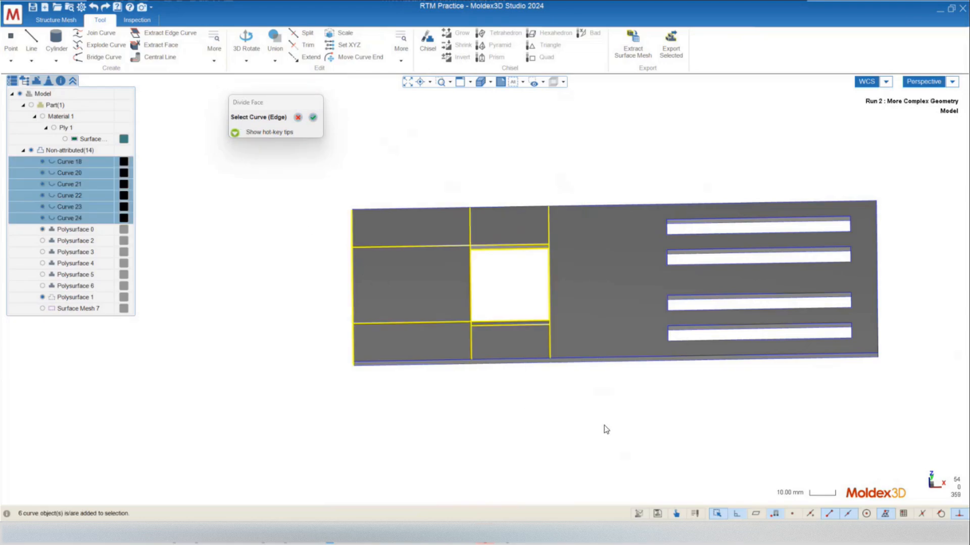
pyautogui.moveTo(515, 393); pyautogui.dragTo(509, 419, button='middle')
pyautogui.click(313, 118)
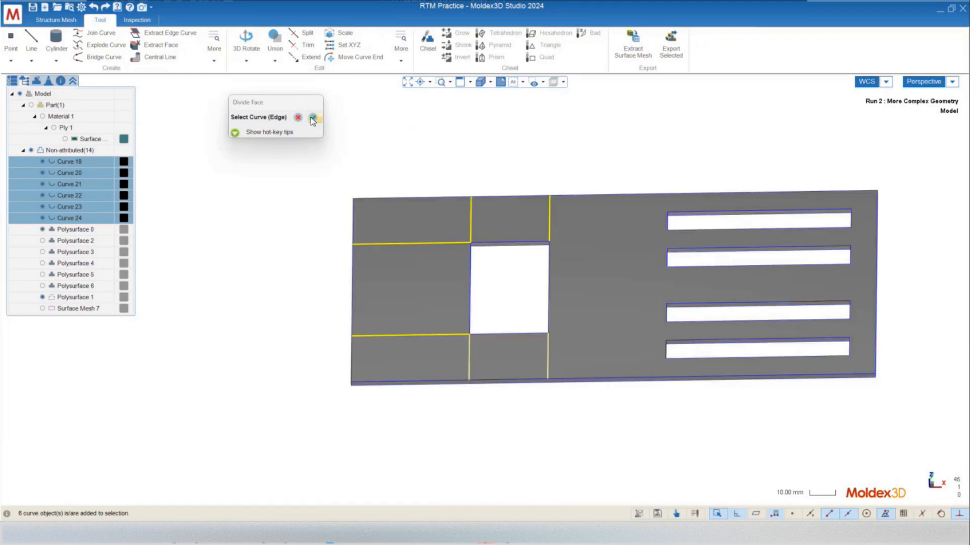
# Step: Inspect the divided regions around the opening and start node seeding on the plate, Polysurface 25
pyautogui.moveTo(369, 396)
pyautogui.mouseDown(button='middle')
pyautogui.moveTo(349, 368)
pyautogui.moveTo(511, 283)
pyautogui.moveTo(513, 294)
pyautogui.moveTo(634, 288)
pyautogui.moveTo(550, 290)
pyautogui.moveTo(572, 297)
pyautogui.mouseUp(button='middle')
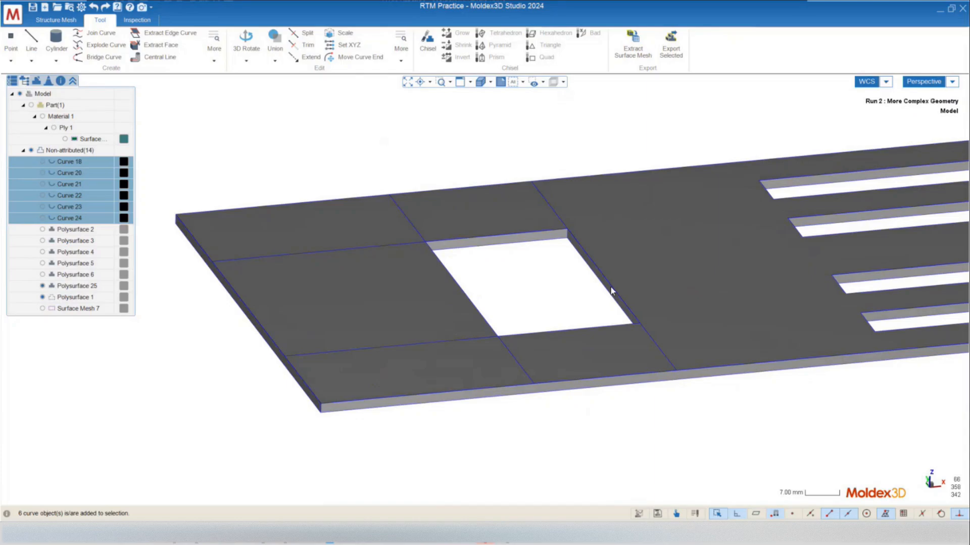
pyautogui.moveTo(584, 289)
pyautogui.mouseDown(button='middle')
pyautogui.moveTo(548, 267)
pyautogui.moveTo(476, 307)
pyautogui.moveTo(518, 345)
pyautogui.moveTo(488, 299)
pyautogui.moveTo(589, 271)
pyautogui.moveTo(499, 183)
pyautogui.mouseUp(button='middle')
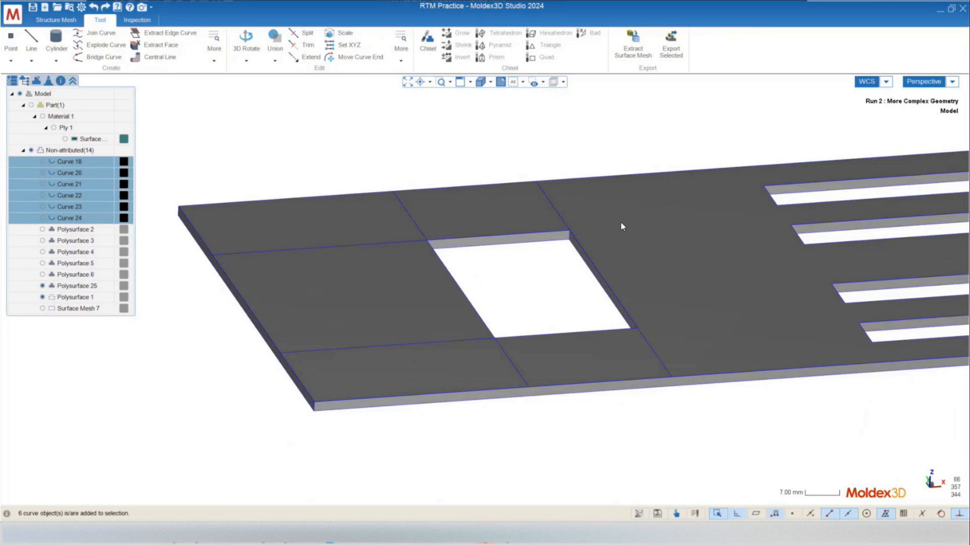
pyautogui.moveTo(655, 245)
pyautogui.mouseDown(button='middle')
pyautogui.moveTo(351, 389)
pyautogui.moveTo(419, 345)
pyautogui.mouseUp(button='middle')
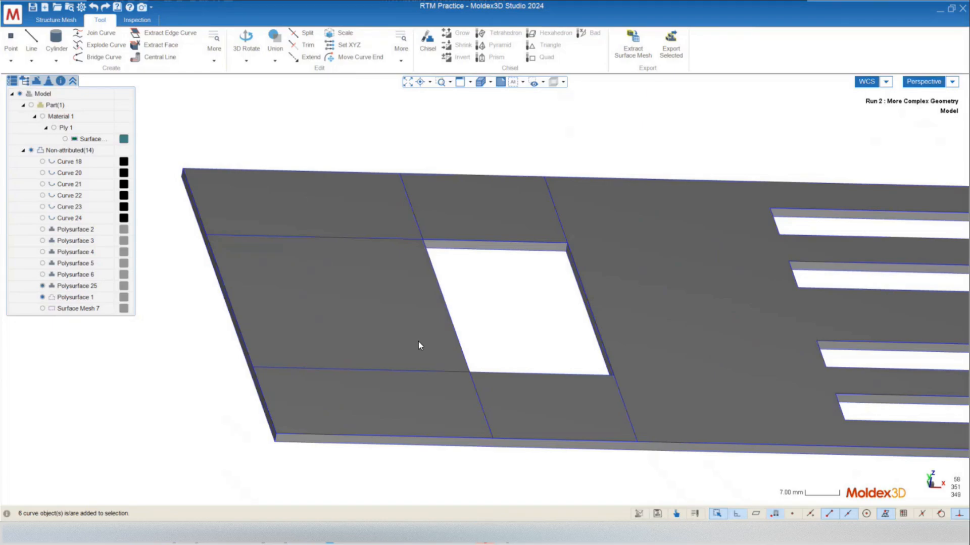
pyautogui.moveTo(418, 342); pyautogui.dragTo(450, 318, button='middle')
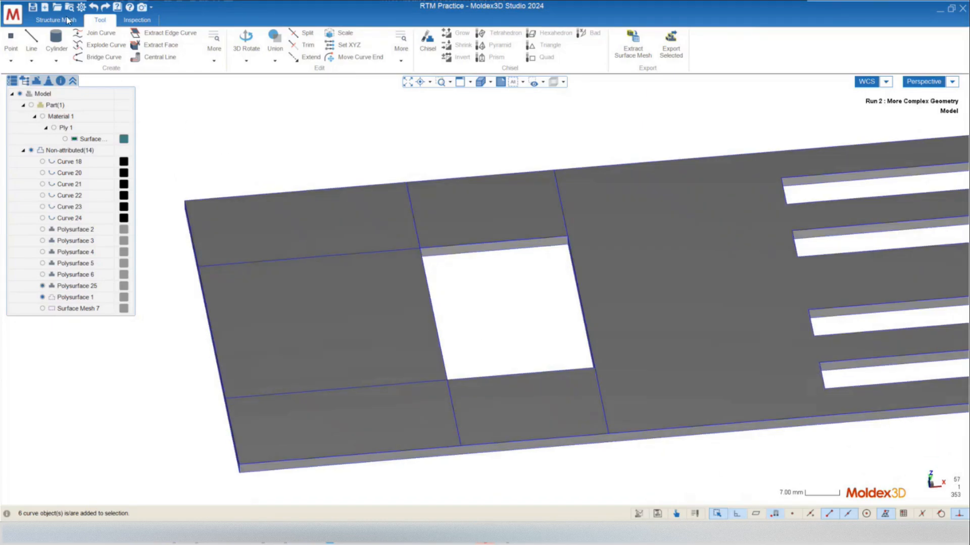
pyautogui.click(54, 22)
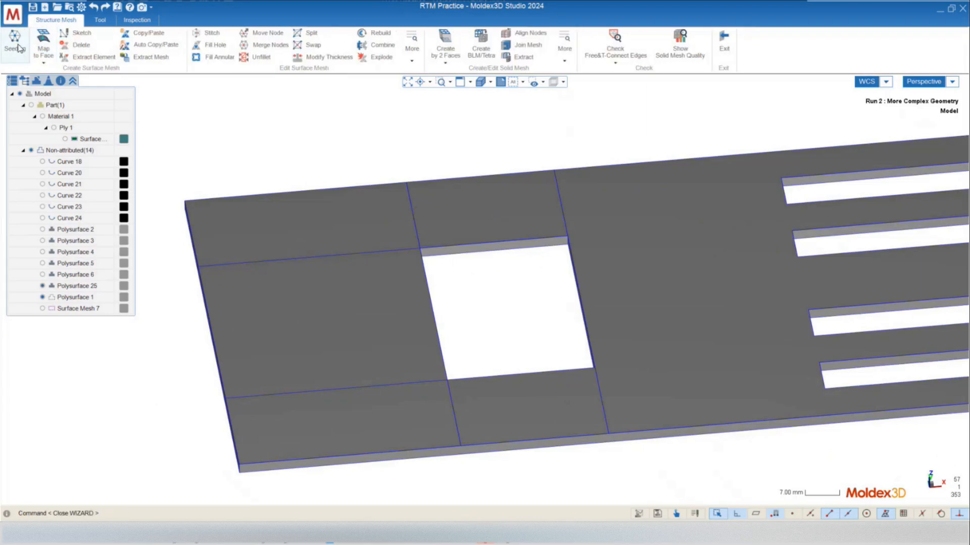
pyautogui.moveTo(544, 280)
pyautogui.mouseDown(button='middle')
pyautogui.moveTo(473, 286)
pyautogui.moveTo(517, 314)
pyautogui.mouseUp(button='middle')
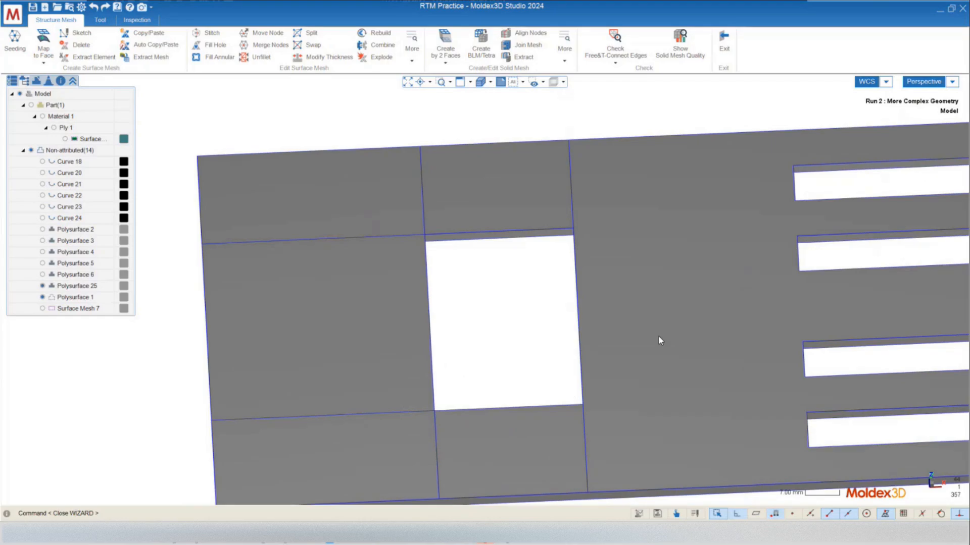
pyautogui.scroll(-4, 502, 259)
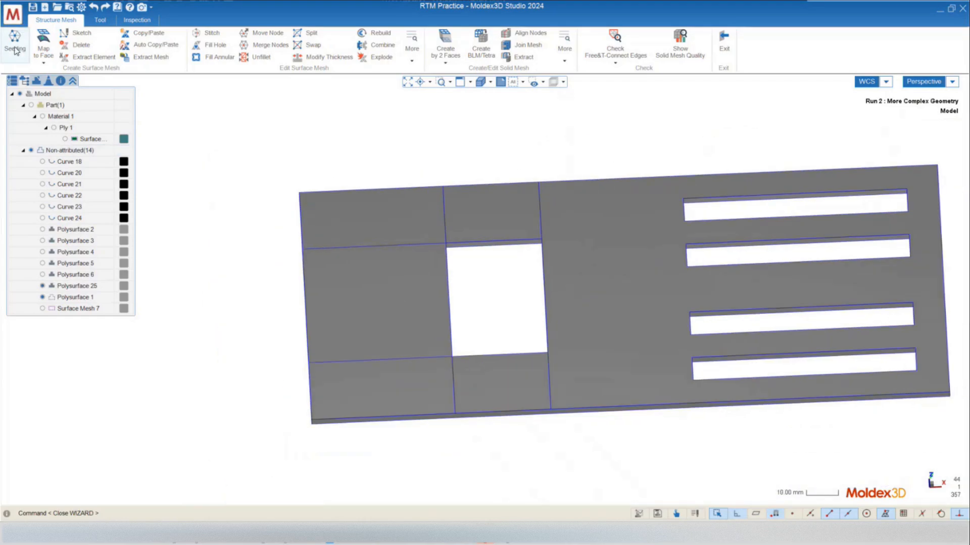
pyautogui.click(15, 43)
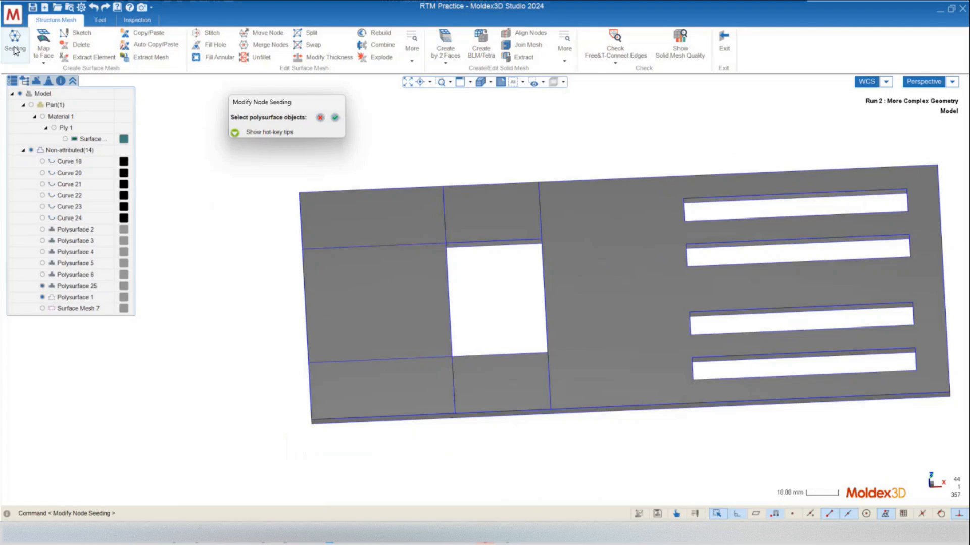
pyautogui.click(423, 273)
pyautogui.moveTo(354, 253); pyautogui.dragTo(333, 194, button='middle')
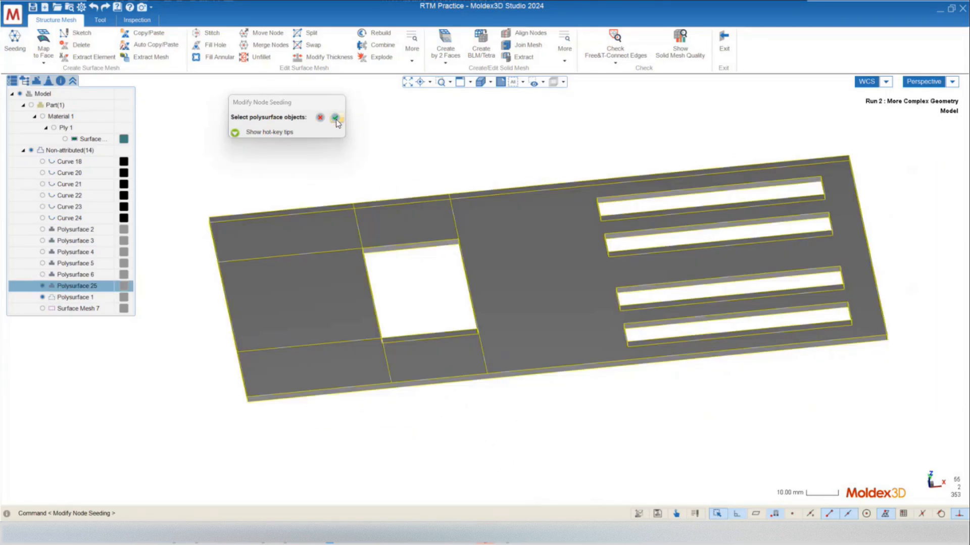
pyautogui.click(335, 118)
# Step: Apply a global mesh size of 0.75 to the plate's edges and accept it to continue to edge seeding
pyautogui.moveTo(401, 341); pyautogui.dragTo(409, 308, button='middle')
pyautogui.moveTo(69, 114); pyautogui.dragTo(10, 114)
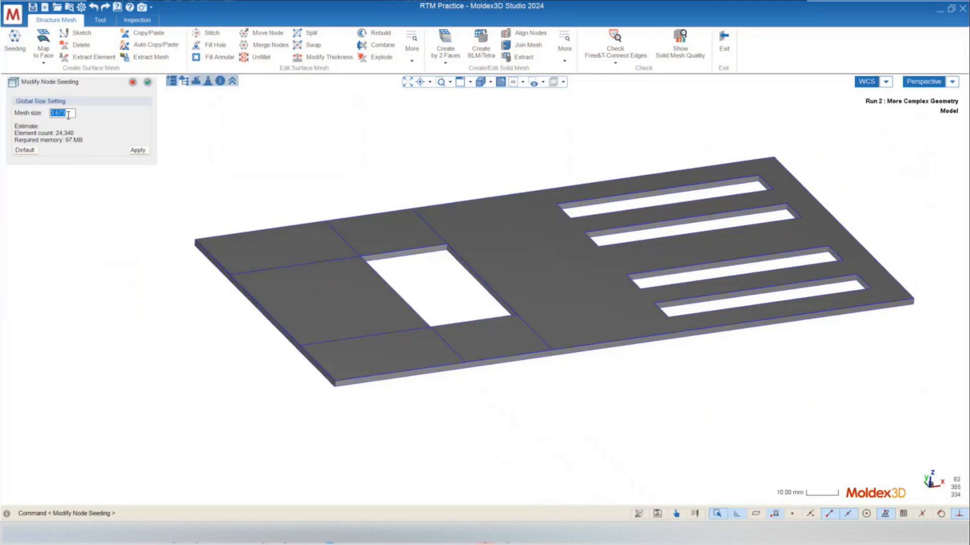
pyautogui.click(71, 115)
pyautogui.moveTo(74, 115); pyautogui.dragTo(35, 117)
pyautogui.write('0.75')
pyautogui.click(143, 152)
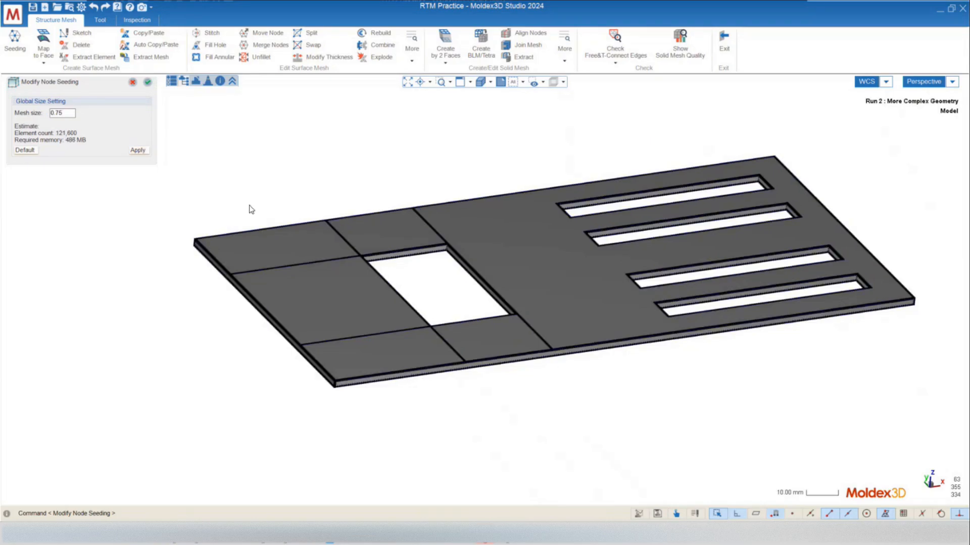
pyautogui.moveTo(592, 297); pyautogui.dragTo(623, 394, button='middle')
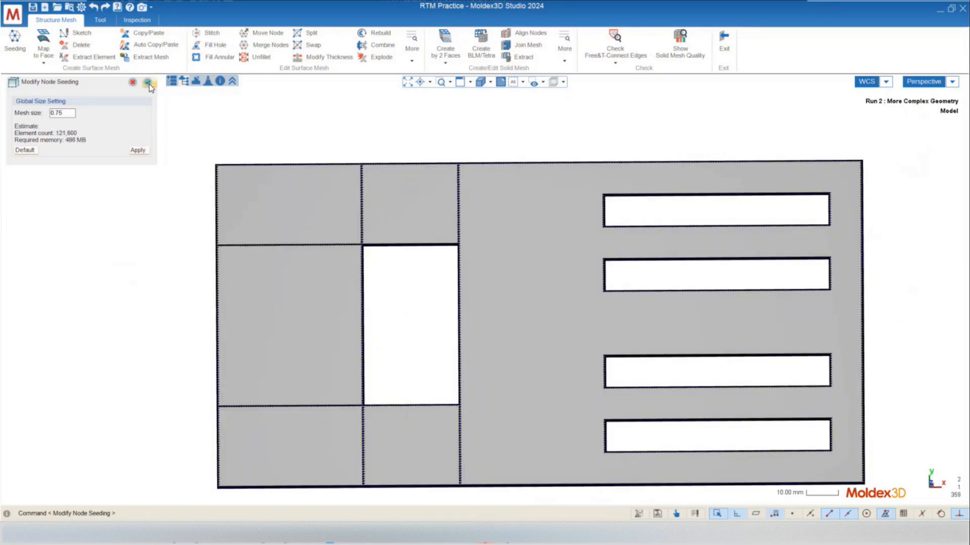
pyautogui.click(149, 83)
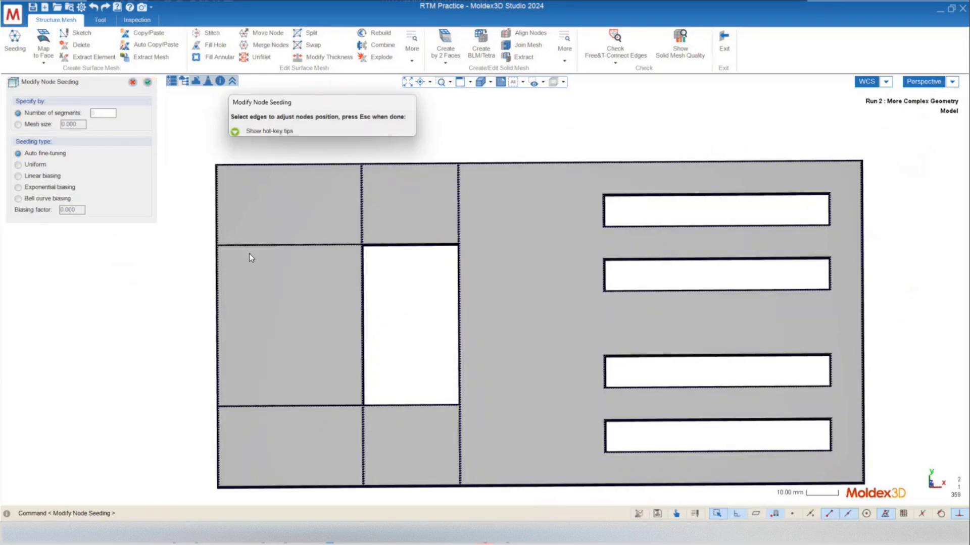
# Step: Check the number of segments on the rectangular opening's upper pair of short edges, leaving that selection cleared
pyautogui.moveTo(279, 353)
pyautogui.mouseDown(button='middle')
pyautogui.moveTo(292, 323)
pyautogui.moveTo(283, 339)
pyautogui.moveTo(279, 313)
pyautogui.moveTo(245, 275)
pyautogui.moveTo(309, 320)
pyautogui.moveTo(383, 301)
pyautogui.moveTo(392, 281)
pyautogui.moveTo(422, 277)
pyautogui.moveTo(418, 292)
pyautogui.mouseUp(button='middle')
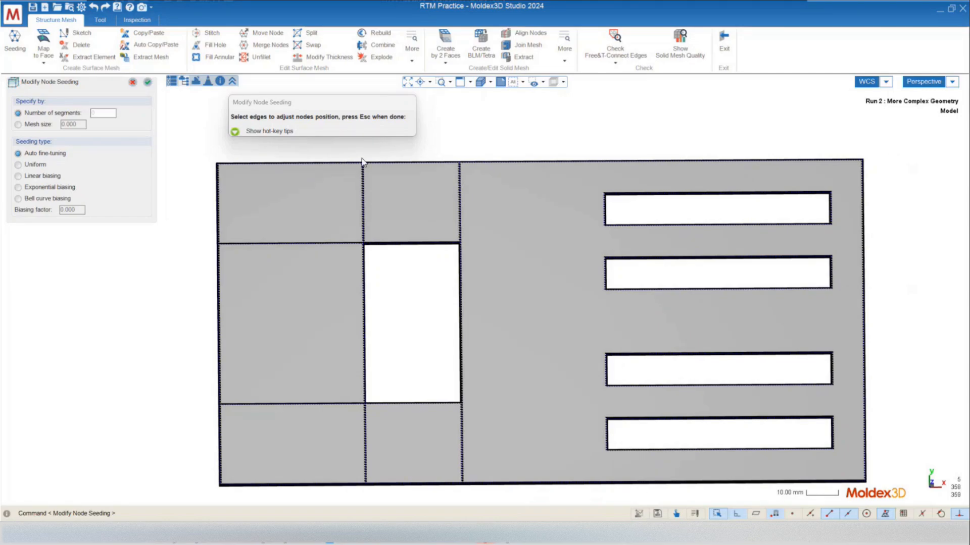
pyautogui.scroll(1, 383, 159)
pyautogui.scroll(6, 384, 160)
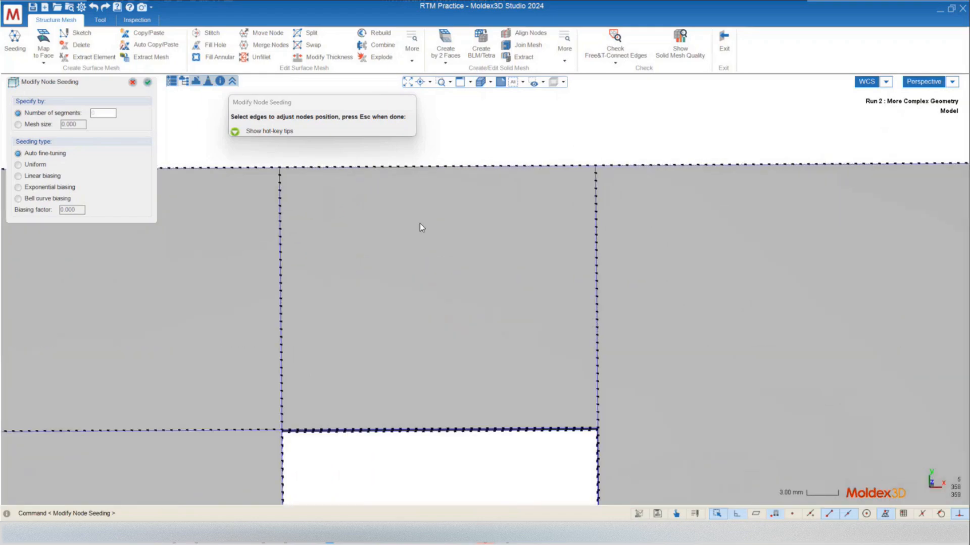
pyautogui.moveTo(420, 224)
pyautogui.mouseDown(button='middle')
pyautogui.moveTo(422, 233)
pyautogui.moveTo(423, 214)
pyautogui.mouseUp(button='middle')
pyautogui.scroll(-4, 493, 168)
pyautogui.scroll(4, 452, 379)
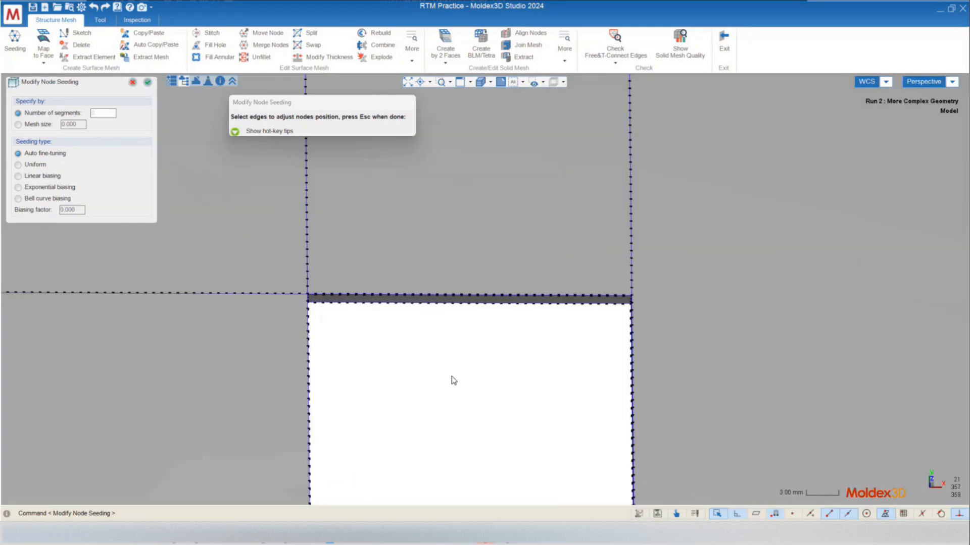
pyautogui.scroll(6, 455, 303)
pyautogui.click(480, 327)
pyautogui.scroll(-3, 419, 235)
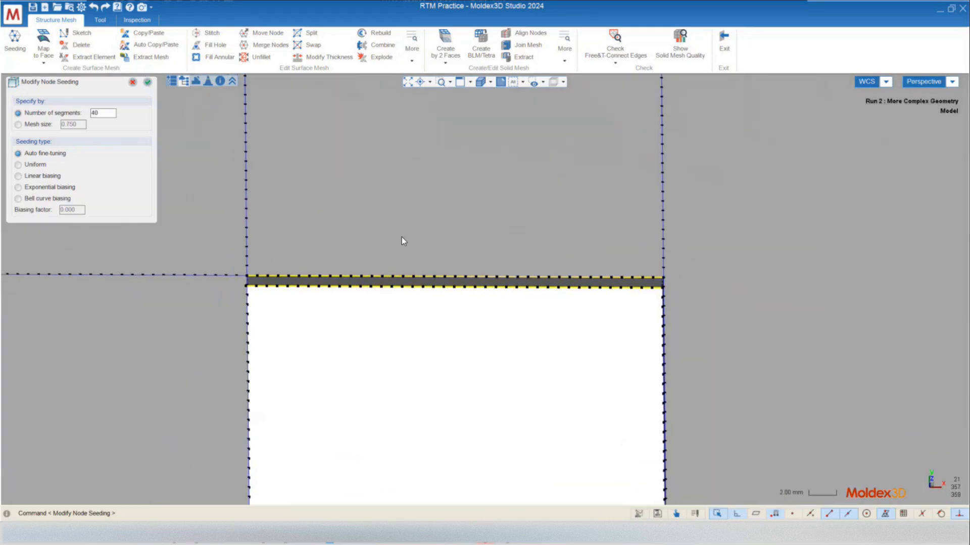
pyautogui.scroll(-2, 427, 232)
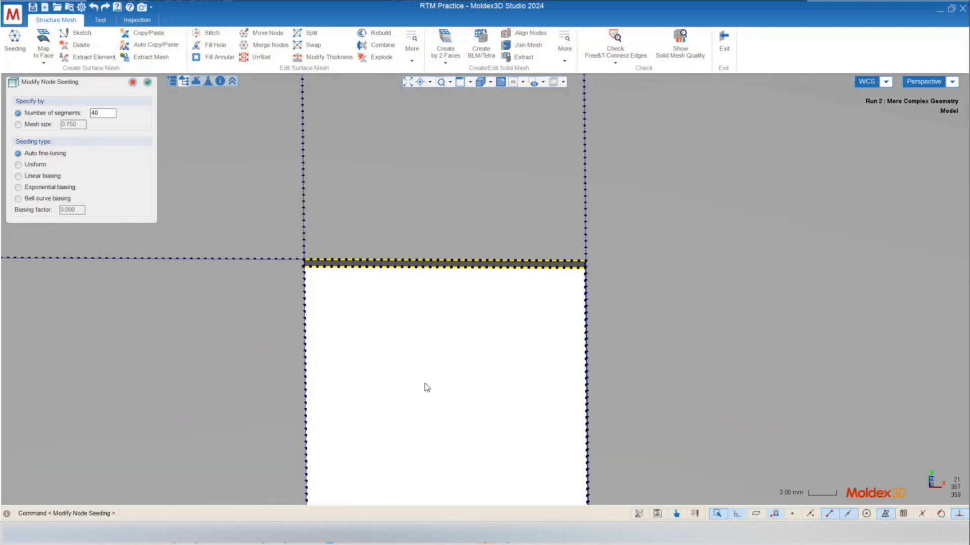
pyautogui.moveTo(384, 360); pyautogui.dragTo(311, 299, button='middle')
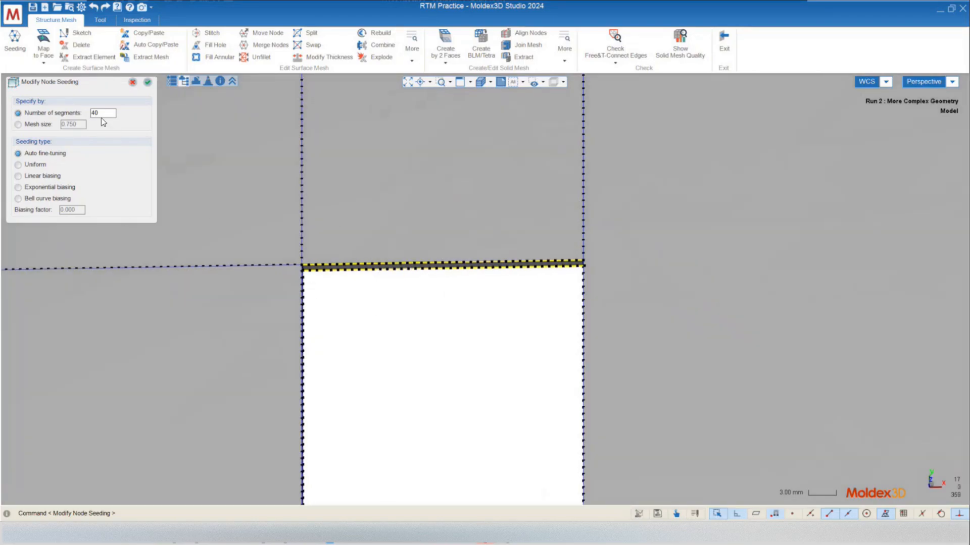
pyautogui.scroll(-5, 407, 332)
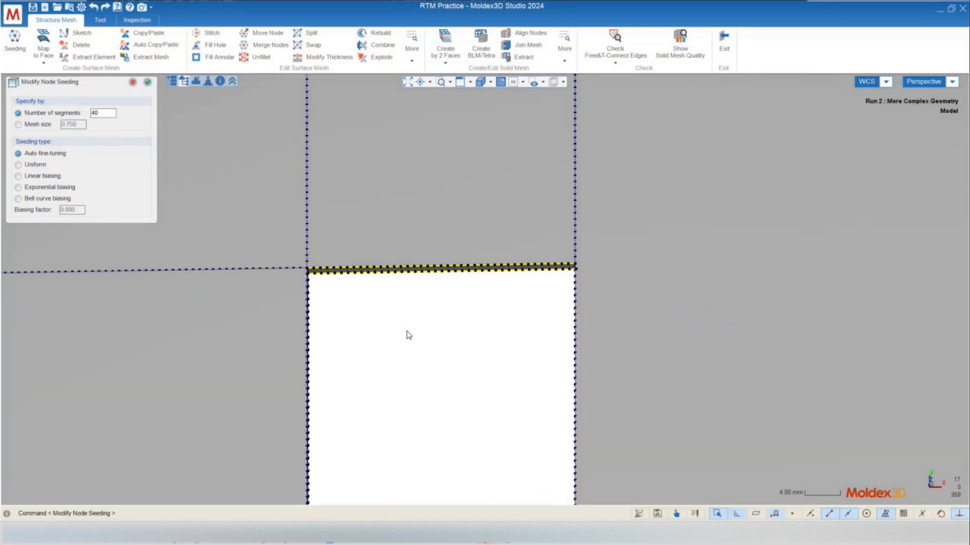
pyautogui.moveTo(399, 329); pyautogui.dragTo(433, 346, button='middle')
pyautogui.press('Escape')
# Step: Check that the short parallel edges above and below the rectangular opening and along the plate's outline share the same number of segments
pyautogui.moveTo(448, 310); pyautogui.dragTo(464, 296, button='middle')
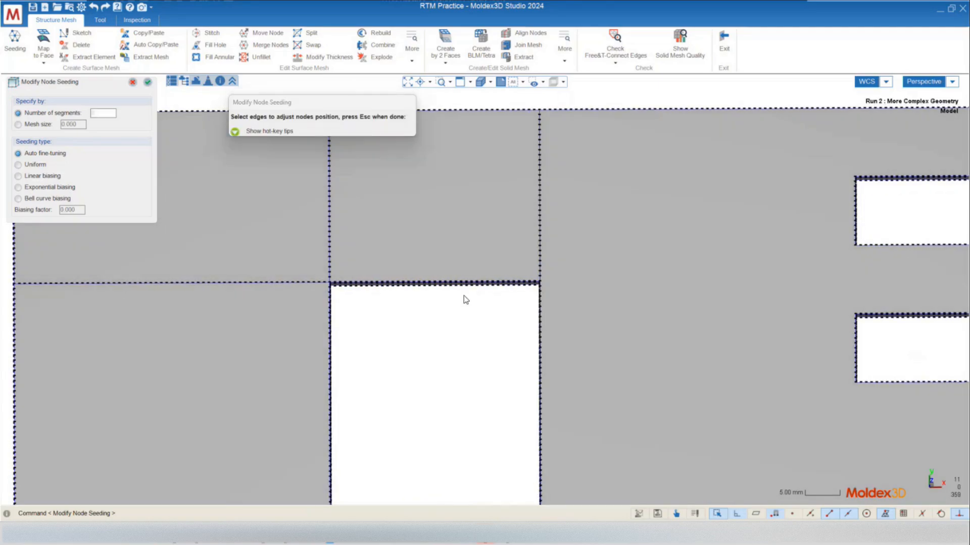
pyautogui.scroll(4, 445, 292)
pyautogui.scroll(-3, 435, 399)
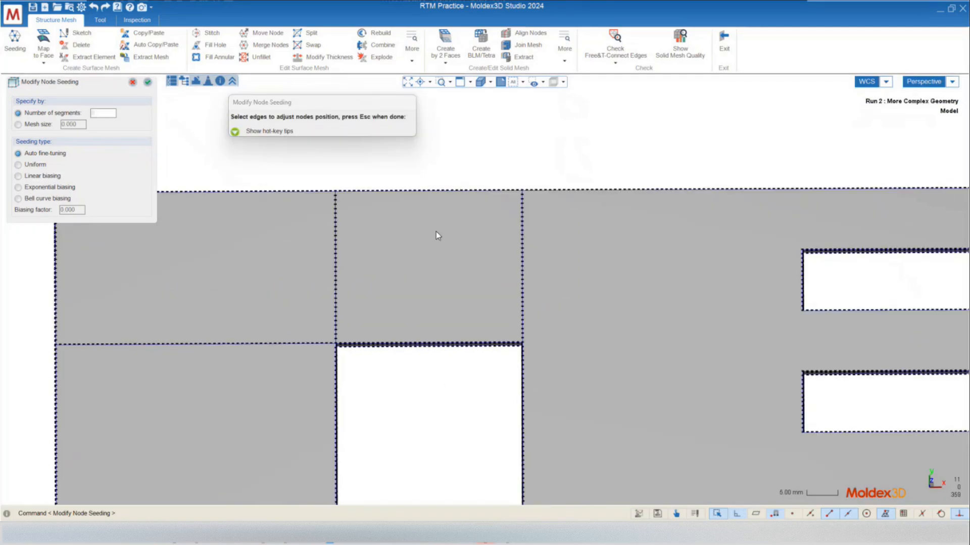
pyautogui.moveTo(436, 172); pyautogui.dragTo(357, 256)
pyautogui.moveTo(453, 253)
pyautogui.mouseDown(button='middle')
pyautogui.moveTo(546, 254)
pyautogui.moveTo(494, 235)
pyautogui.mouseUp(button='middle')
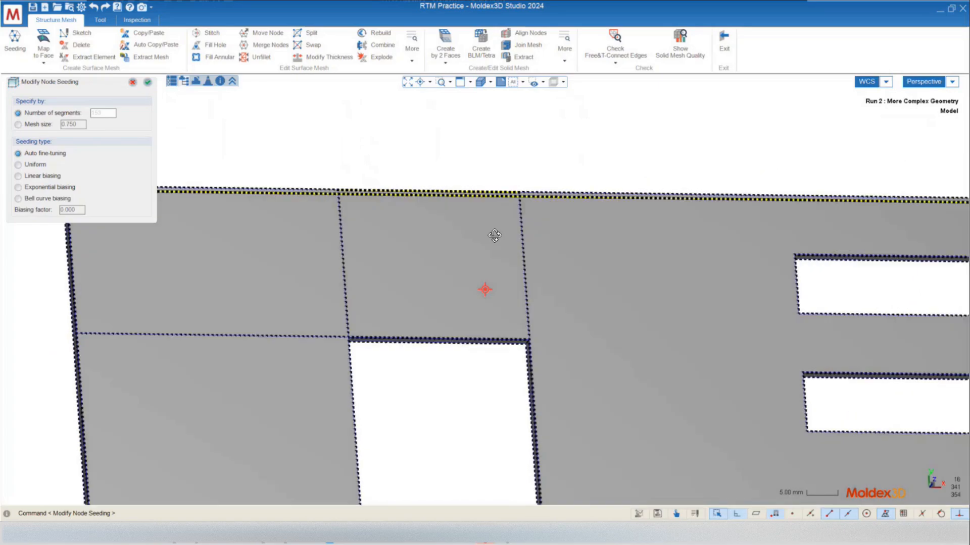
pyautogui.moveTo(495, 236); pyautogui.dragTo(489, 240)
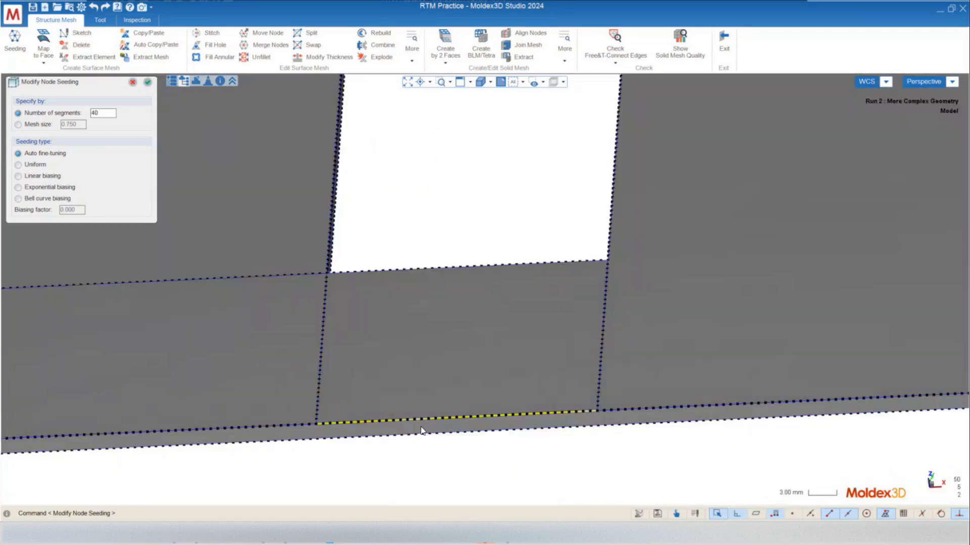
pyautogui.moveTo(424, 428)
pyautogui.mouseDown(button='middle')
pyautogui.moveTo(457, 420)
pyautogui.moveTo(433, 424)
pyautogui.mouseUp(button='middle')
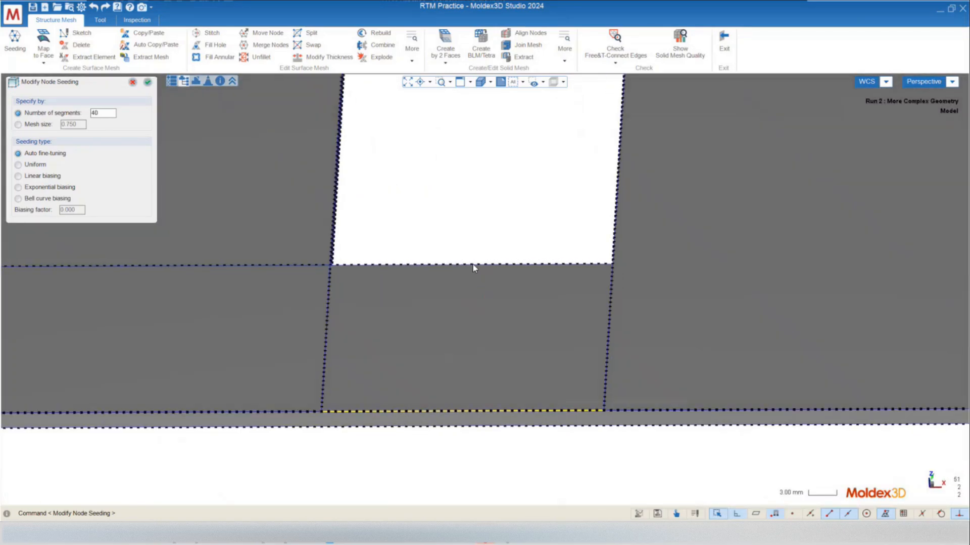
pyautogui.click(472, 265)
pyautogui.scroll(-7, 439, 353)
pyautogui.scroll(3, 452, 168)
pyautogui.click(452, 168)
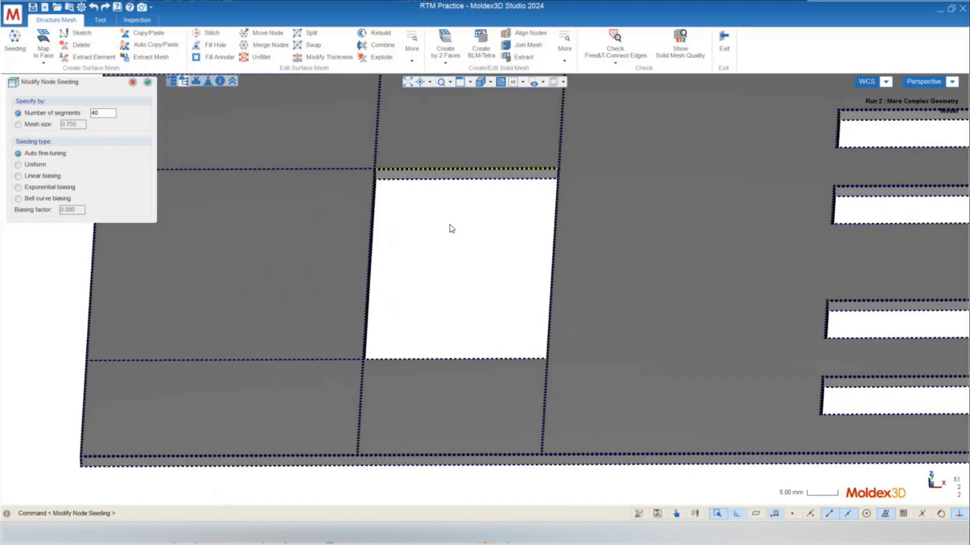
pyautogui.scroll(-2, 451, 228)
pyautogui.click(462, 132)
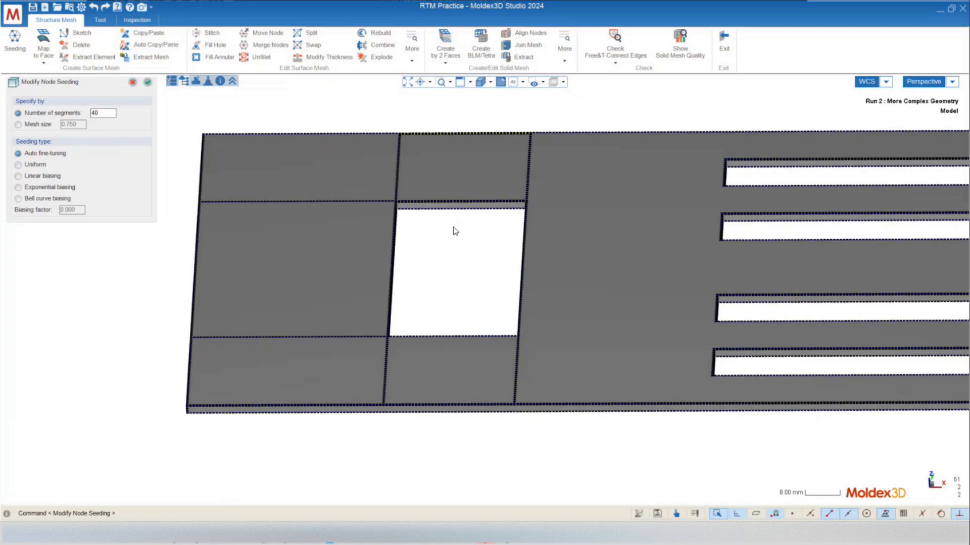
# Step: Set 70 segments on the rectangular opening's two long sides and the matching section of the plate's outer short edge
pyautogui.moveTo(453, 226)
pyautogui.mouseDown(button='middle')
pyautogui.moveTo(467, 229)
pyautogui.moveTo(460, 249)
pyautogui.moveTo(290, 328)
pyautogui.moveTo(265, 325)
pyautogui.moveTo(440, 316)
pyautogui.moveTo(475, 295)
pyautogui.mouseUp(button='middle')
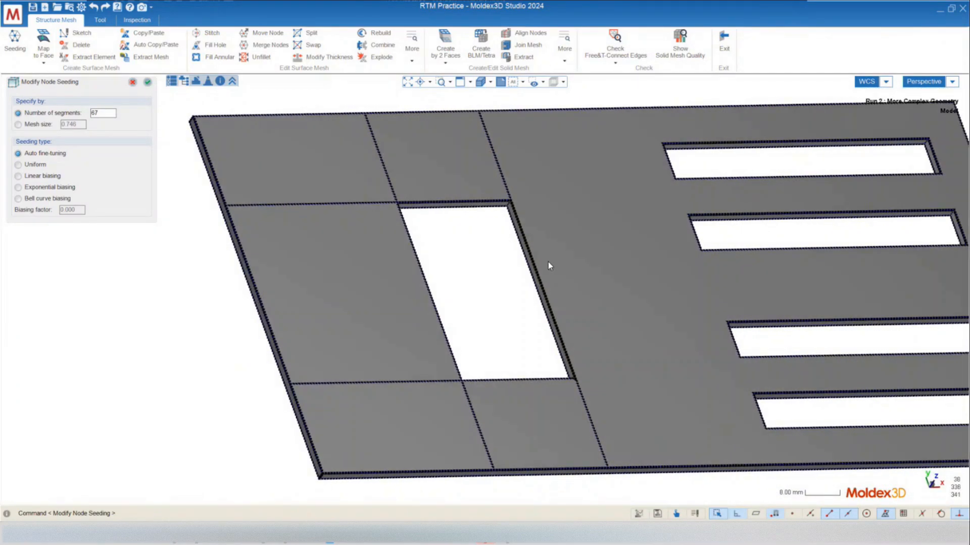
pyautogui.scroll(2, 521, 288)
pyautogui.scroll(3, 559, 280)
pyautogui.scroll(-5, 563, 277)
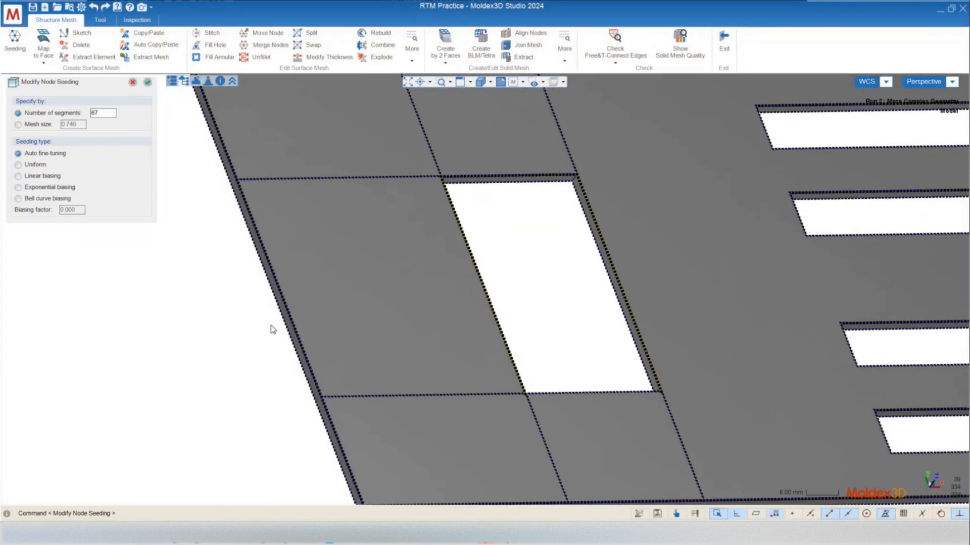
pyautogui.scroll(2, 290, 306)
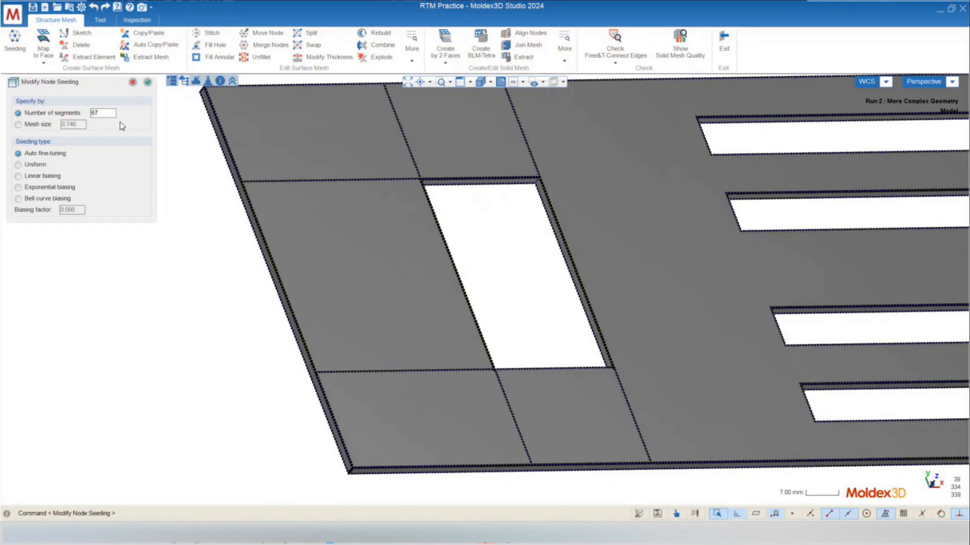
pyautogui.moveTo(106, 113); pyautogui.dragTo(29, 113)
pyautogui.write('70')
pyautogui.press('Return')
pyautogui.moveTo(402, 259); pyautogui.dragTo(359, 405, button='middle')
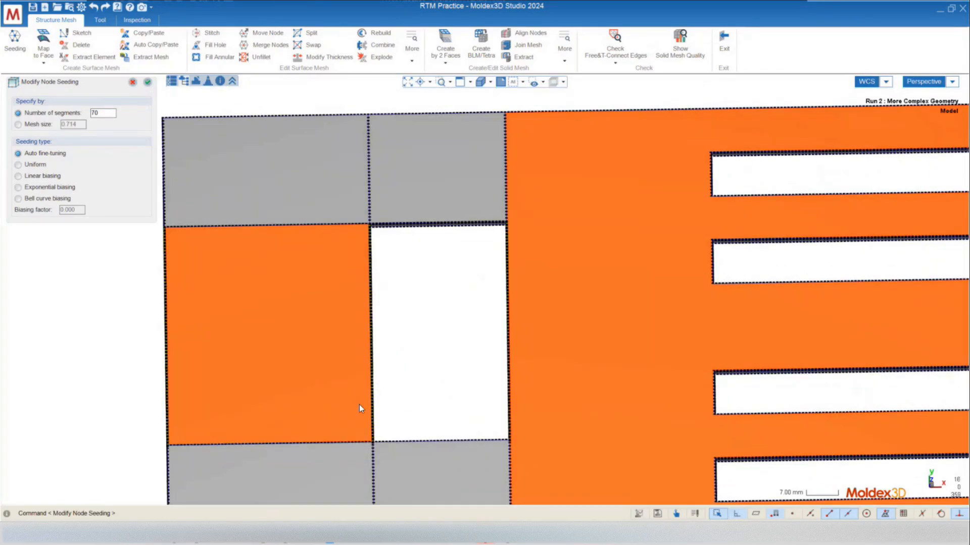
# Step: Set 40 segments on the three parallel edges bounding the two regions above the opening's level
pyautogui.moveTo(464, 145); pyautogui.dragTo(227, 167, button='middle')
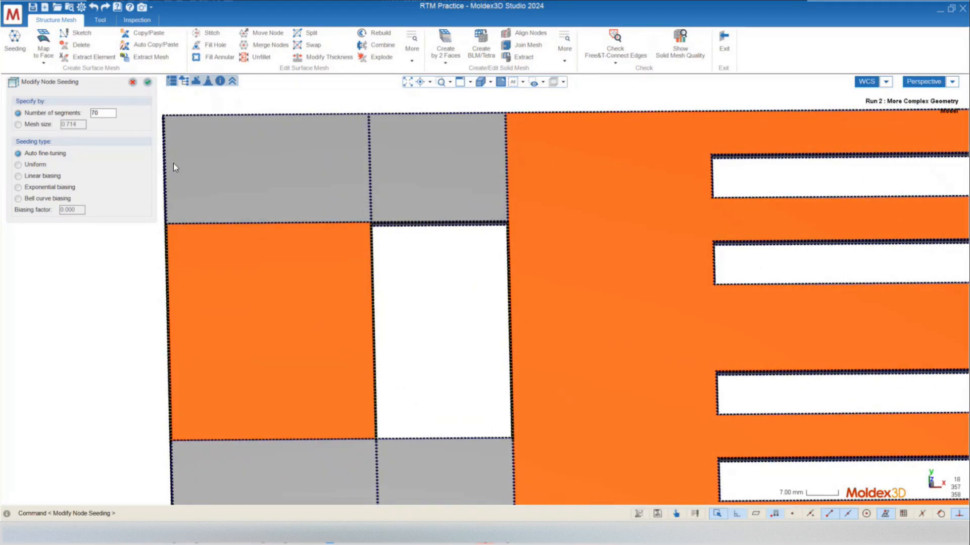
pyautogui.scroll(-2, 438, 187)
pyautogui.scroll(2, 338, 384)
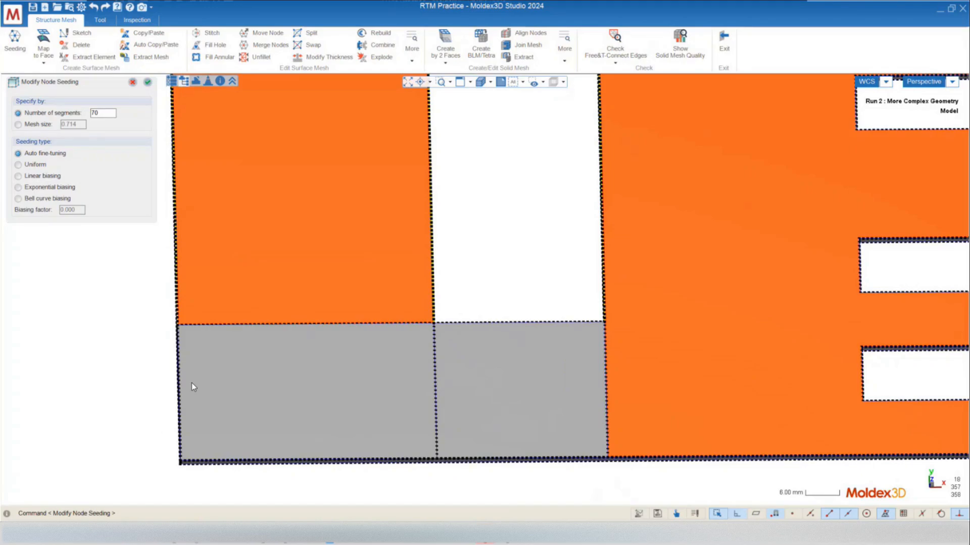
pyautogui.scroll(-2, 433, 411)
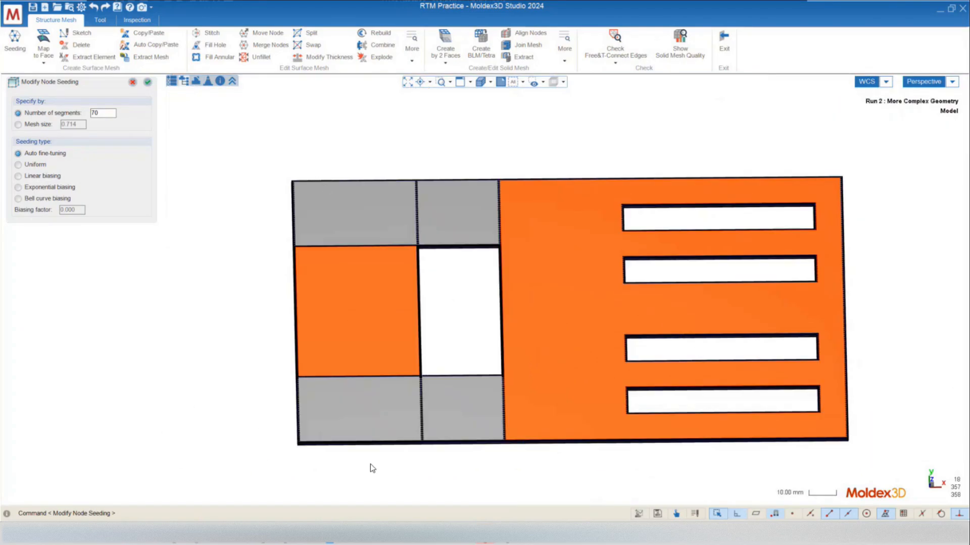
pyautogui.scroll(4, 463, 183)
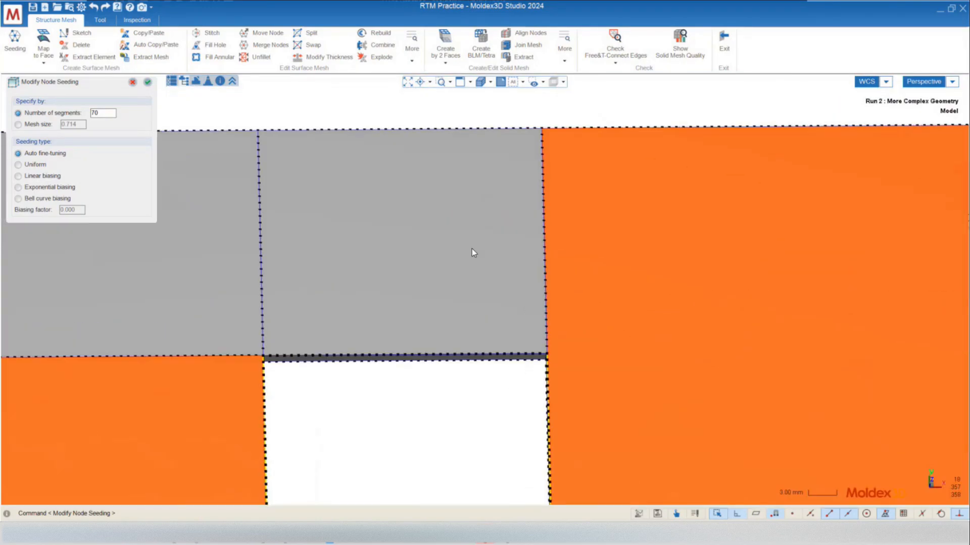
pyautogui.moveTo(468, 242); pyautogui.dragTo(465, 219, button='middle')
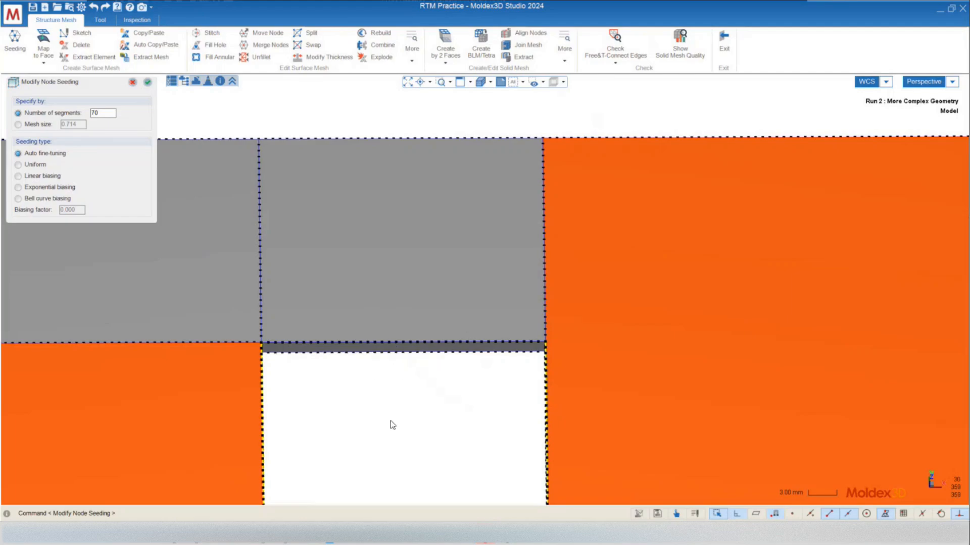
pyautogui.moveTo(448, 313); pyautogui.dragTo(531, 286, button='middle')
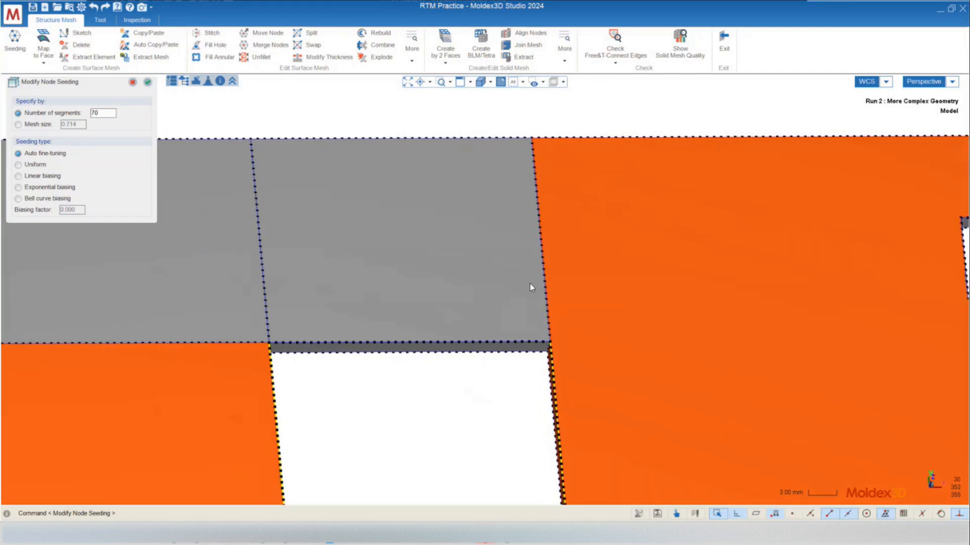
pyautogui.scroll(2, 544, 267)
pyautogui.click(546, 263)
pyautogui.scroll(-5, 745, 316)
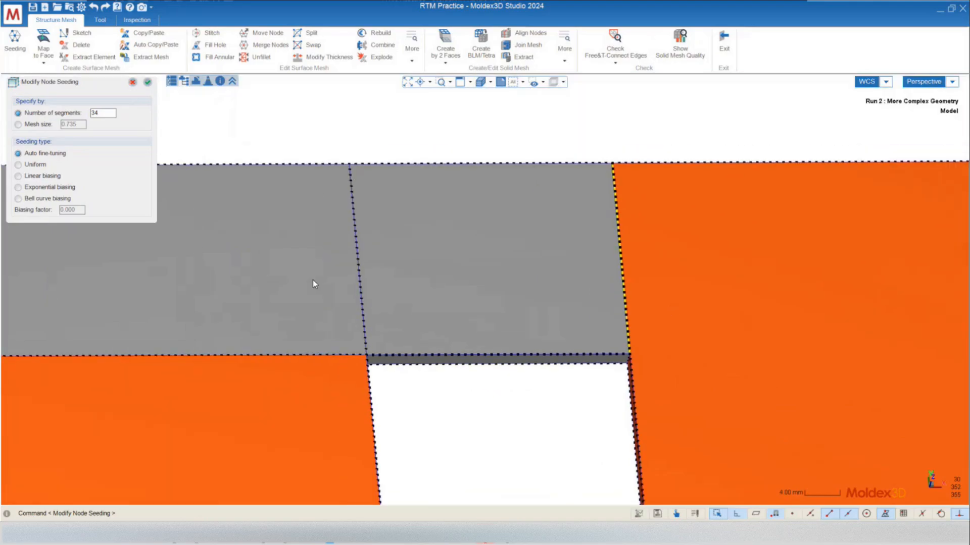
pyautogui.scroll(5, 311, 278)
pyautogui.keyDown('ctrl'); pyautogui.click(380, 270); pyautogui.keyUp('ctrl')
pyautogui.scroll(-3, 321, 340)
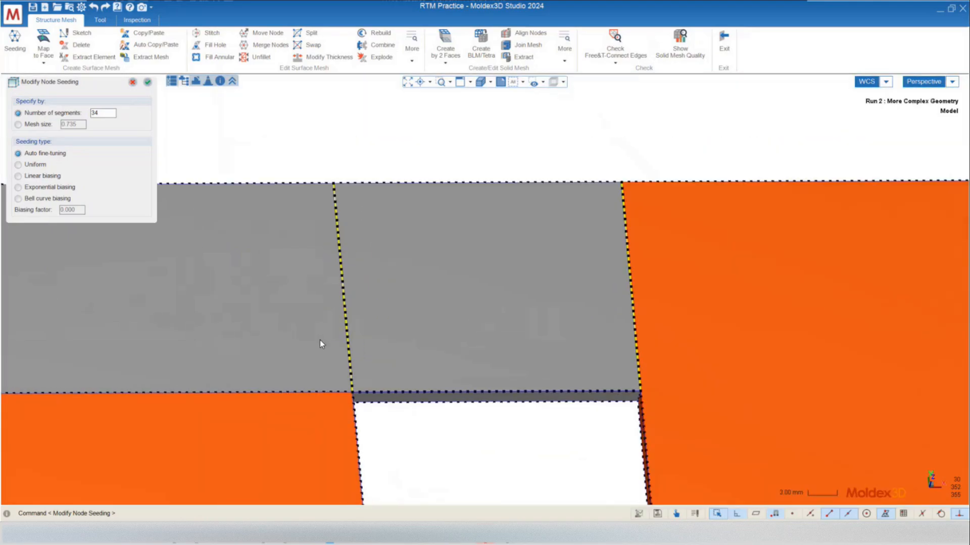
pyautogui.moveTo(702, 397); pyautogui.dragTo(553, 402, button='middle')
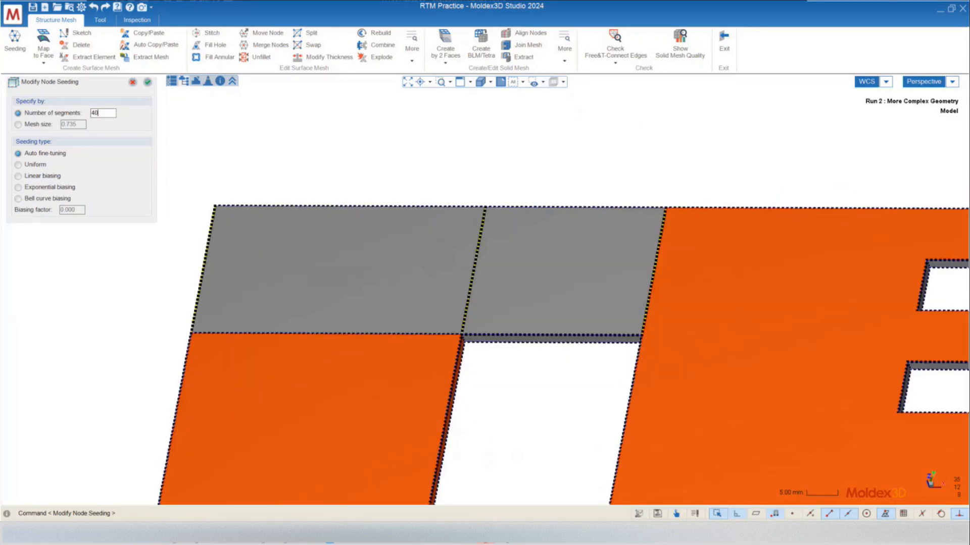
pyautogui.press('Return')
# Step: Set 40 segments on the three parallel edges bounding the two regions below the opening's level
pyautogui.moveTo(484, 289); pyautogui.dragTo(439, 210, button='middle')
pyautogui.scroll(-5, 473, 197)
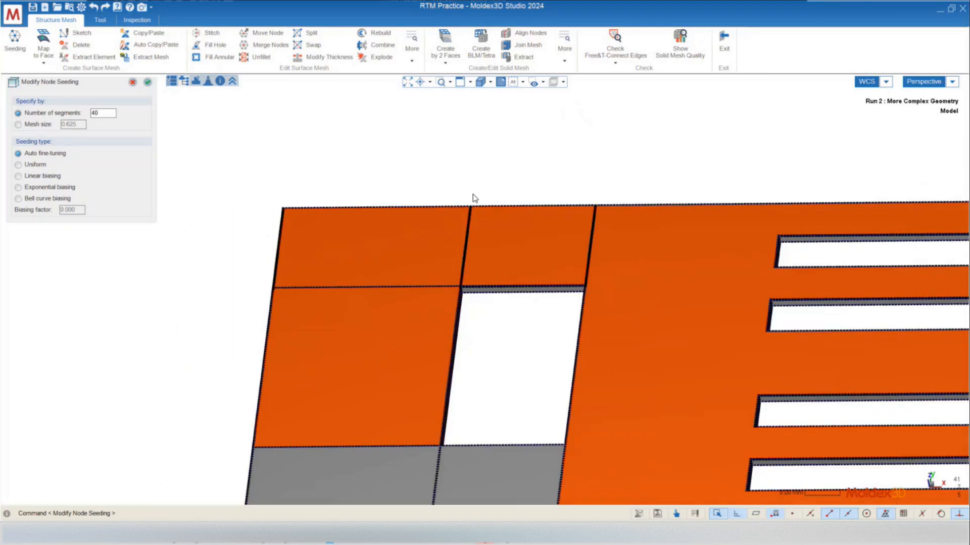
pyautogui.scroll(4, 551, 374)
pyautogui.click(580, 362)
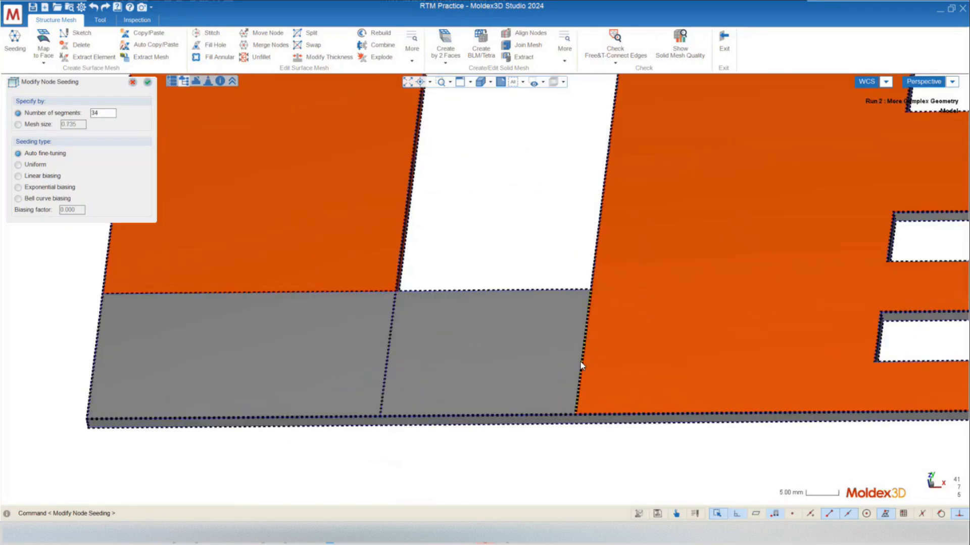
pyautogui.click(387, 361)
pyautogui.scroll(3, 129, 364)
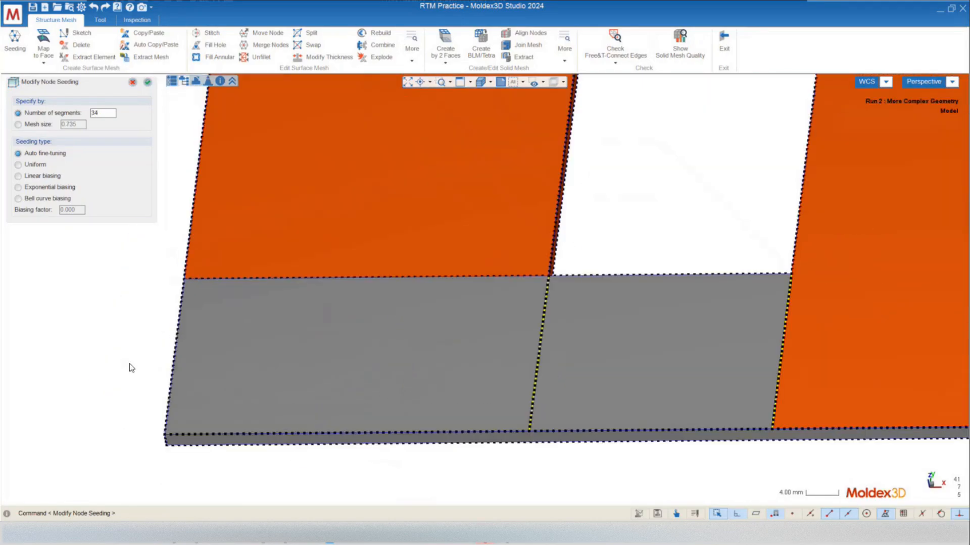
pyautogui.click(186, 356)
pyautogui.scroll(-3, 185, 363)
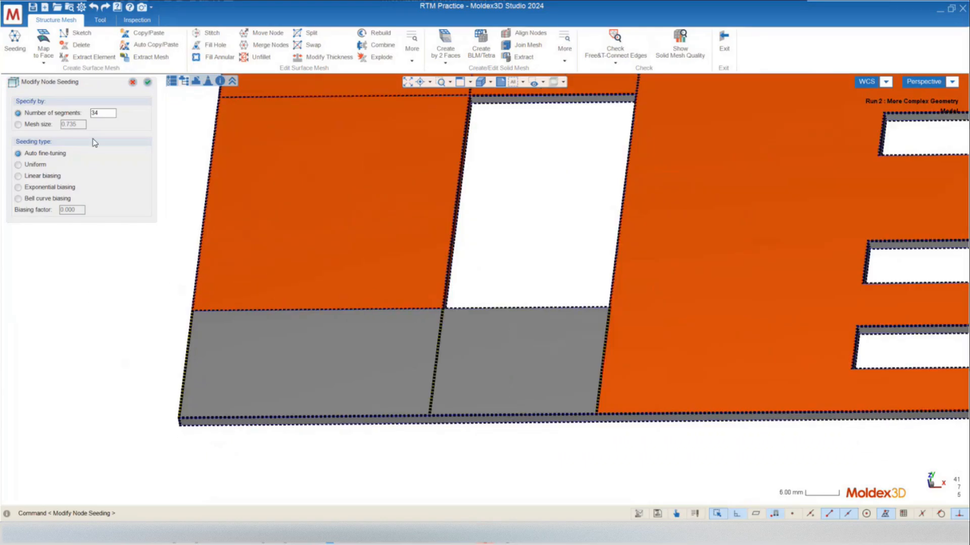
pyautogui.click(16, 111)
pyautogui.write('40')
pyautogui.press('Return')
pyautogui.scroll(-2, 611, 374)
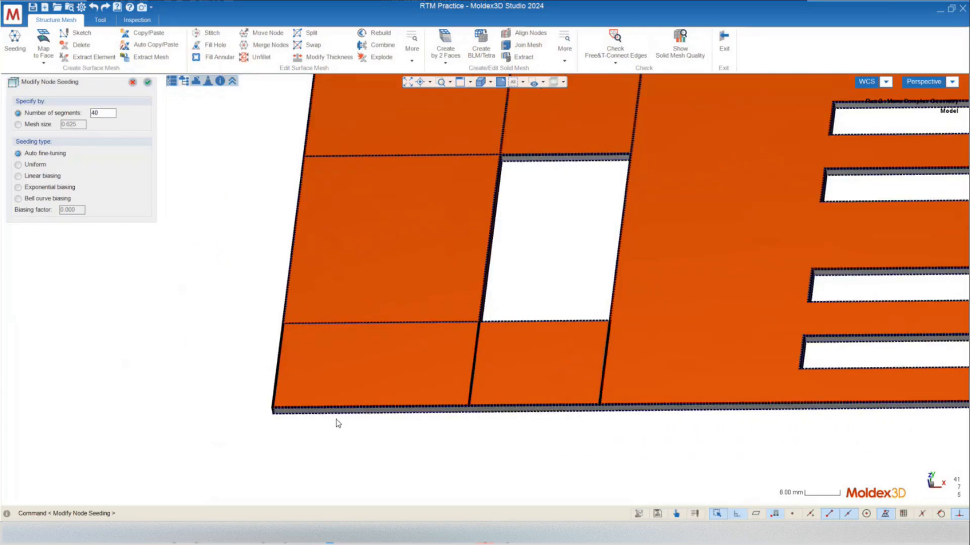
# Step: Select the parallel lengthwise edges of the three outer regions beside the opening and open their number of segments for editing
pyautogui.scroll(5, 323, 435)
pyautogui.moveTo(332, 428); pyautogui.dragTo(395, 395, button='middle')
pyautogui.click(411, 364)
pyautogui.scroll(-1, 412, 418)
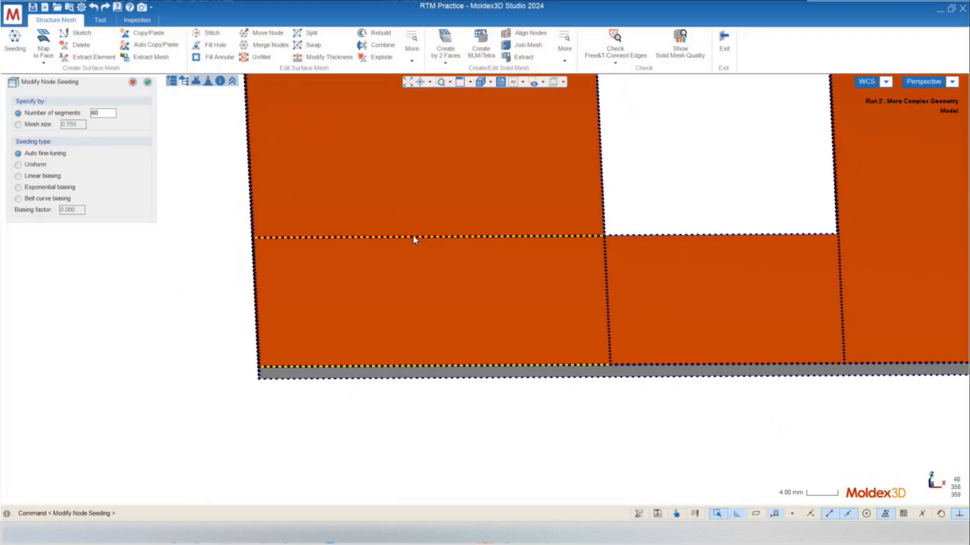
pyautogui.scroll(-4, 413, 235)
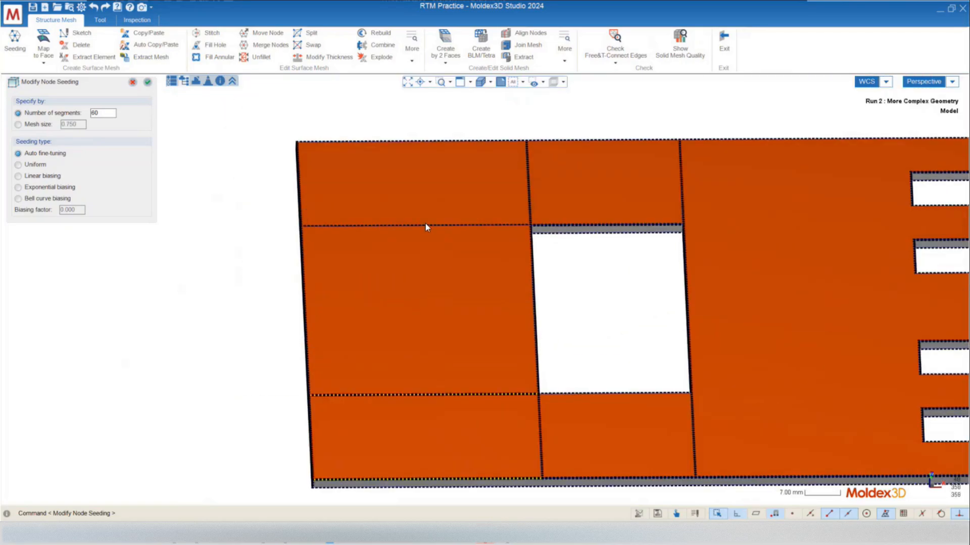
pyautogui.click(419, 226)
pyautogui.scroll(-2, 427, 299)
pyautogui.moveTo(405, 288); pyautogui.dragTo(388, 259, button='middle')
pyautogui.moveTo(108, 113); pyautogui.dragTo(79, 114)
pyautogui.click(105, 113)
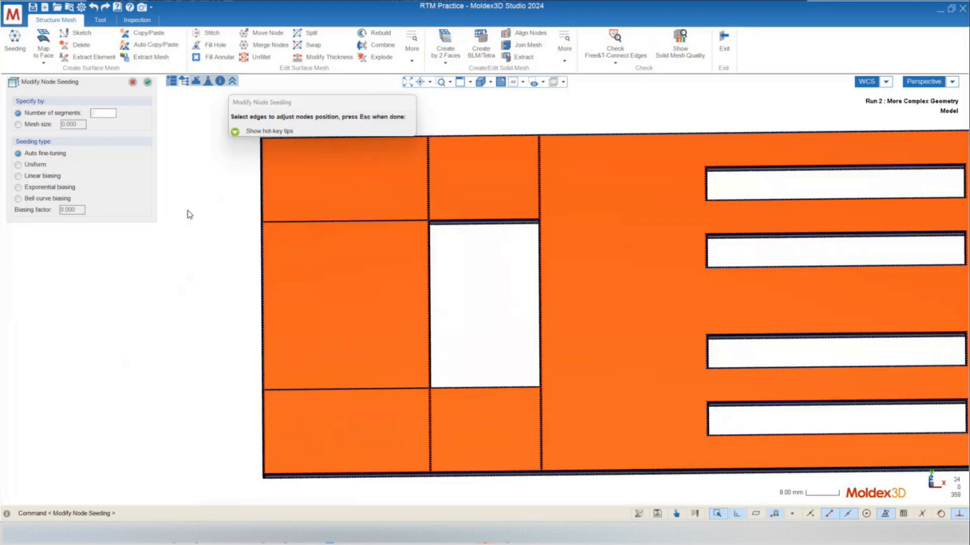
# Step: Apply the node seeding to the plate's edges and finish Modify Node Seeding
pyautogui.moveTo(197, 252); pyautogui.dragTo(314, 232, button='middle')
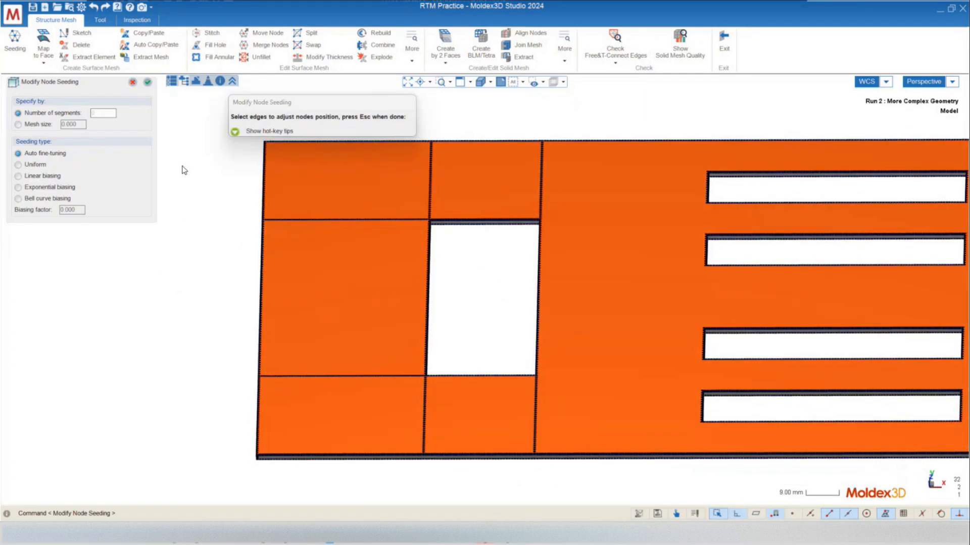
pyautogui.moveTo(234, 296); pyautogui.dragTo(300, 374, button='middle')
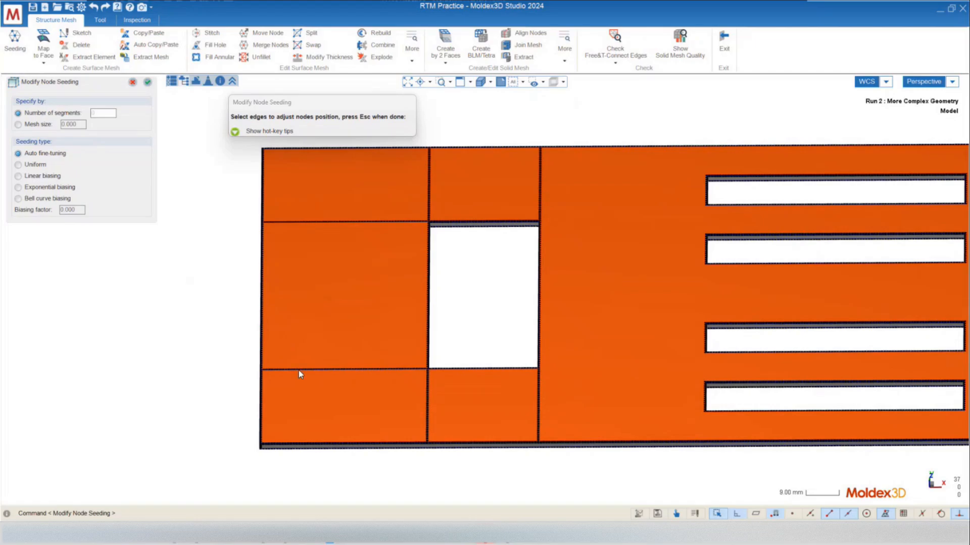
pyautogui.click(147, 82)
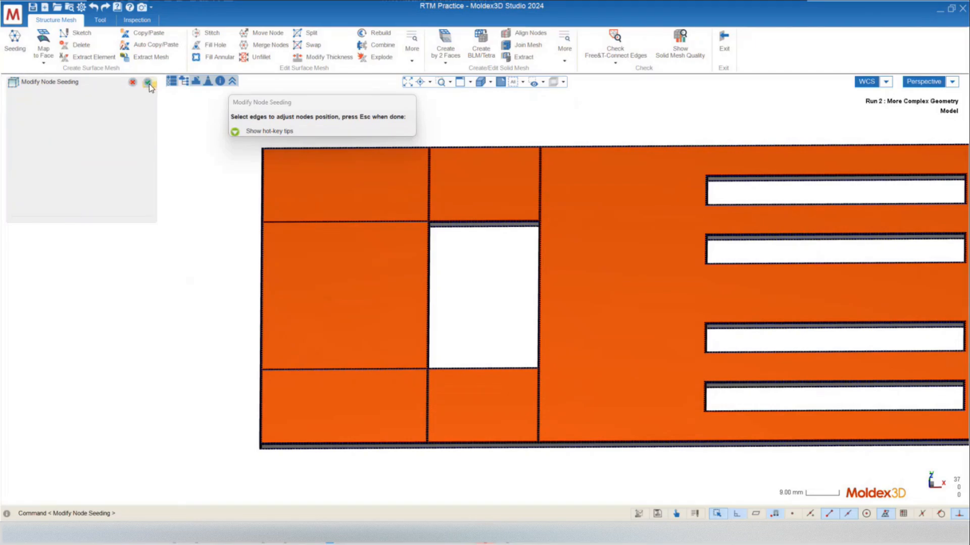
# Step: Create mixed, grid-based face meshes on the five plate faces surrounding the rectangular opening
pyautogui.moveTo(189, 310)
pyautogui.mouseDown(button='middle')
pyautogui.moveTo(195, 263)
pyautogui.moveTo(476, 281)
pyautogui.moveTo(457, 295)
pyautogui.mouseUp(button='middle')
pyautogui.scroll(3, 425, 282)
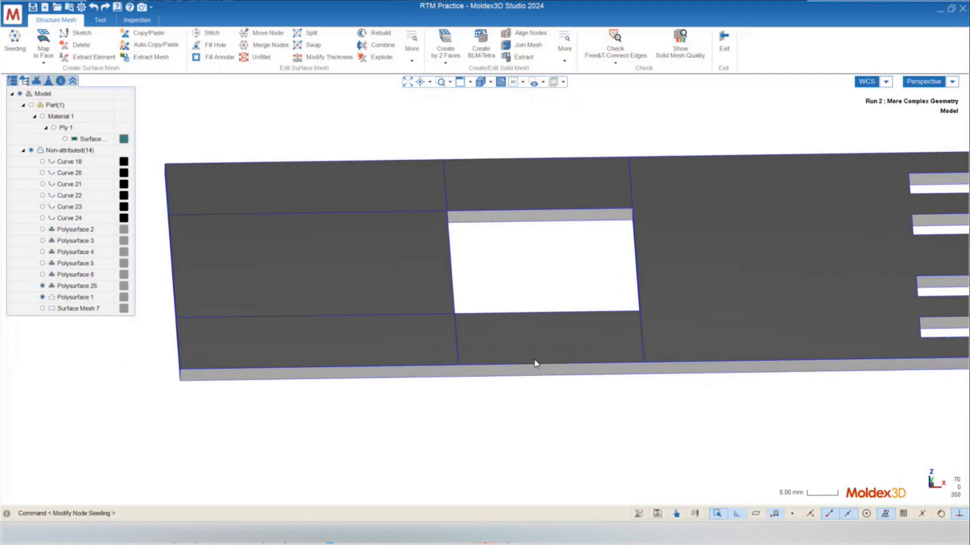
pyautogui.scroll(-2, 311, 330)
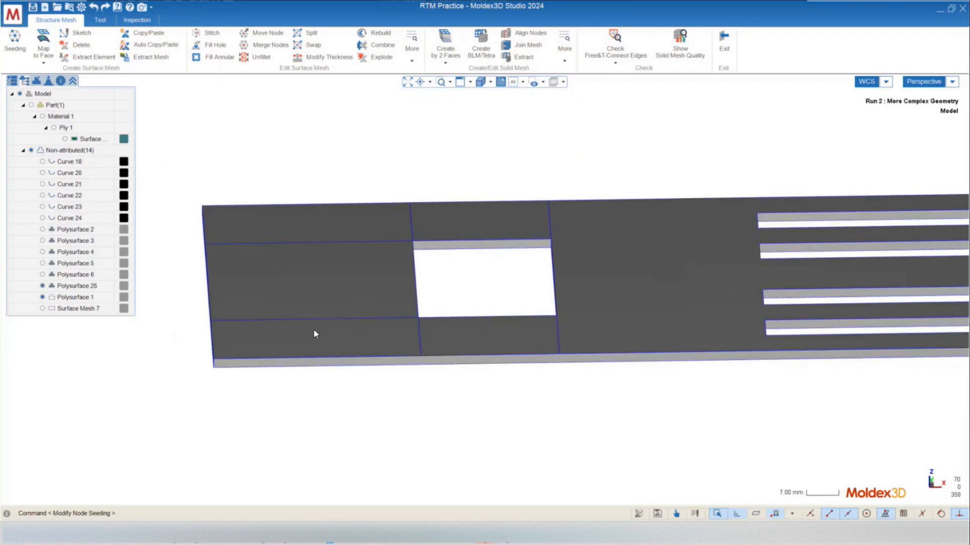
pyautogui.moveTo(395, 330)
pyautogui.mouseDown(button='middle')
pyautogui.moveTo(378, 353)
pyautogui.moveTo(372, 314)
pyautogui.moveTo(364, 332)
pyautogui.mouseUp(button='middle')
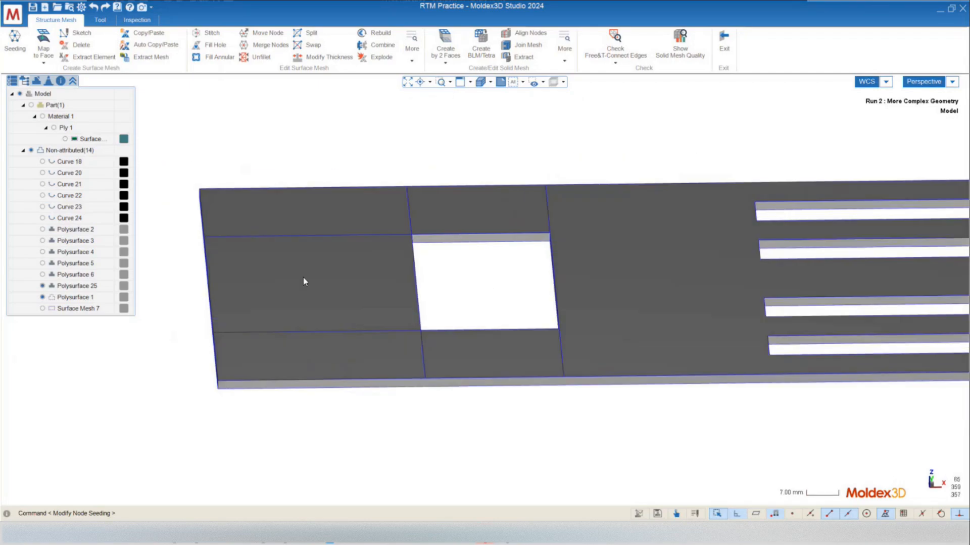
pyautogui.click(43, 56)
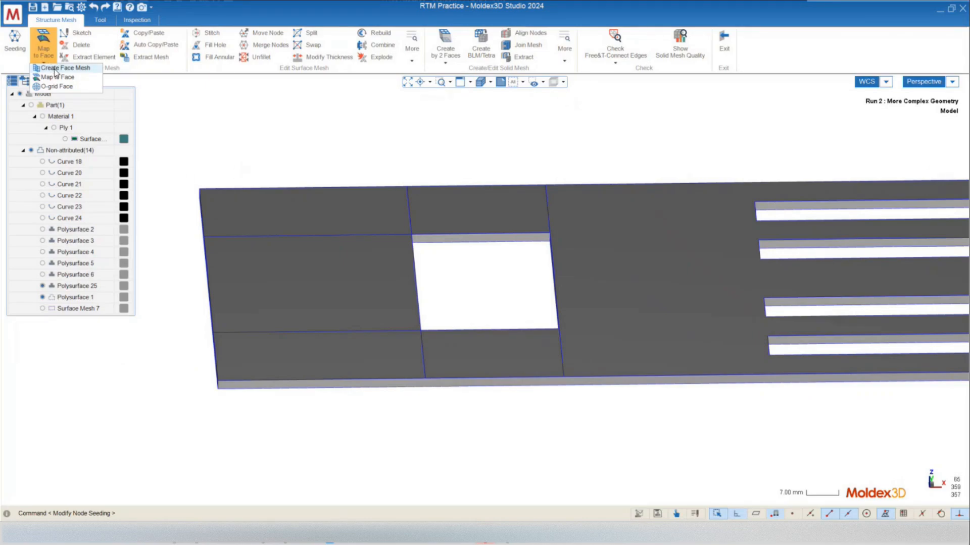
pyautogui.click(56, 68)
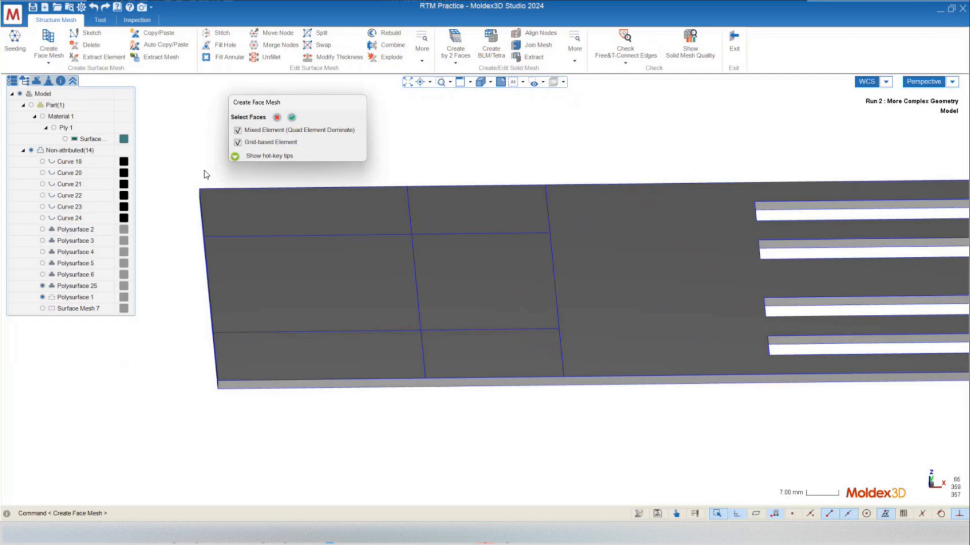
pyautogui.moveTo(269, 105); pyautogui.dragTo(195, 97)
pyautogui.scroll(2, 423, 234)
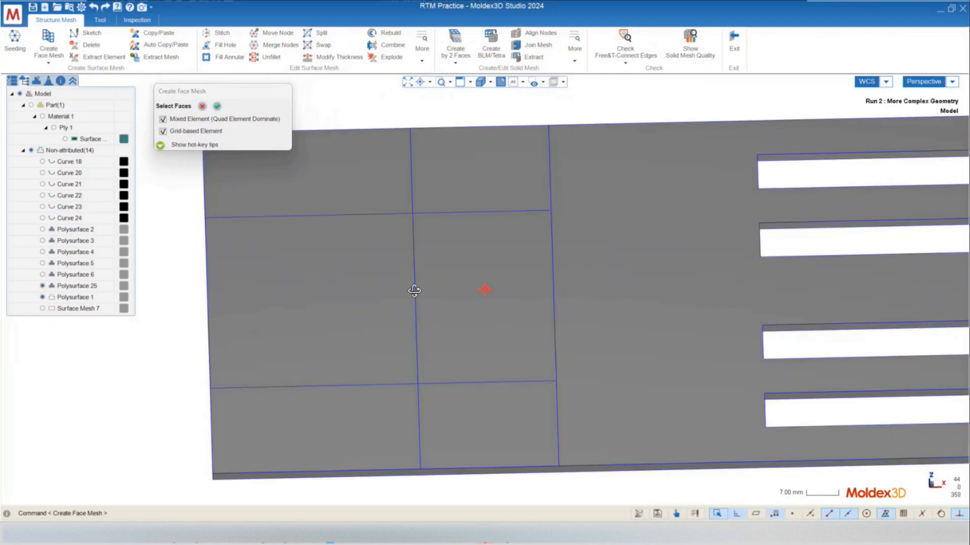
pyautogui.click(419, 396)
pyautogui.click(404, 414)
pyautogui.click(339, 322)
pyautogui.click(381, 201)
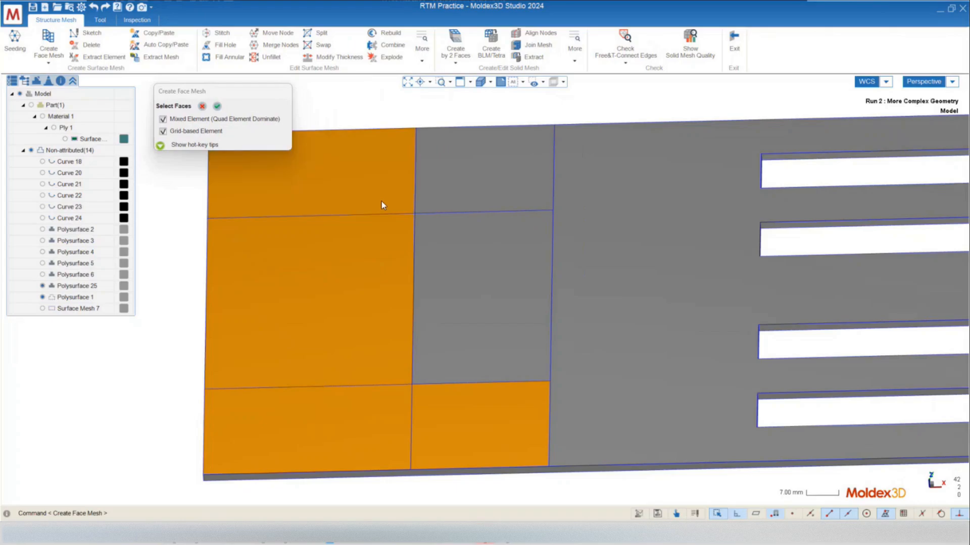
pyautogui.click(444, 191)
pyautogui.moveTo(444, 191); pyautogui.dragTo(387, 319, button='middle')
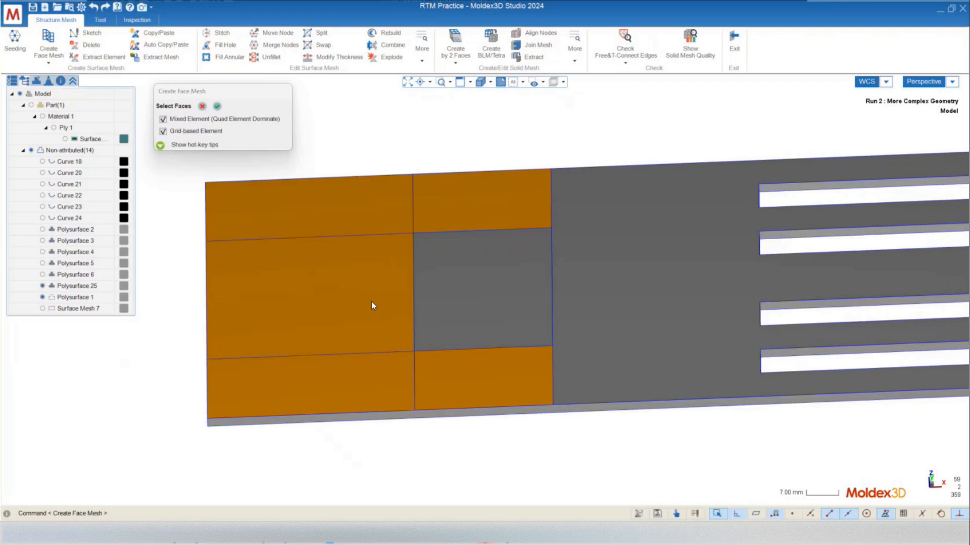
pyautogui.moveTo(323, 285); pyautogui.dragTo(332, 319, button='middle')
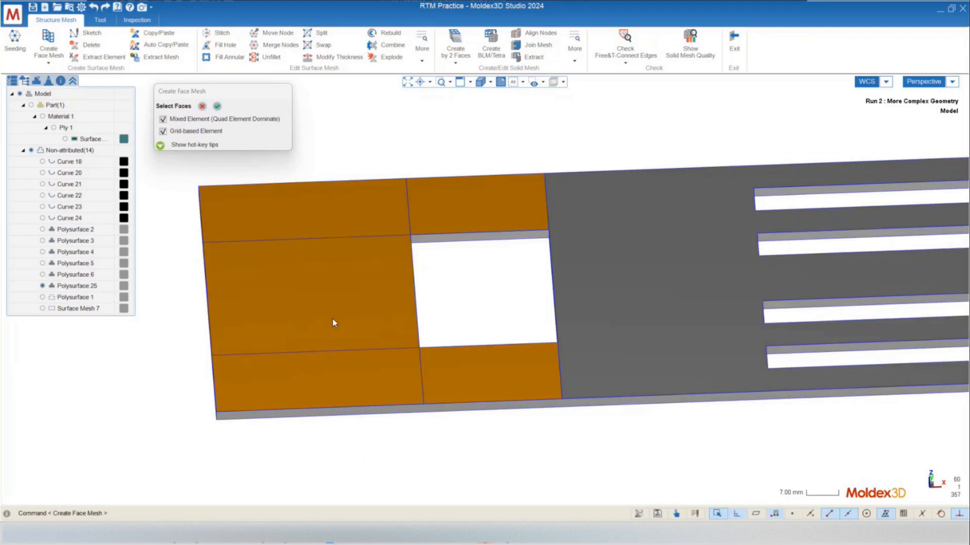
pyautogui.click(220, 109)
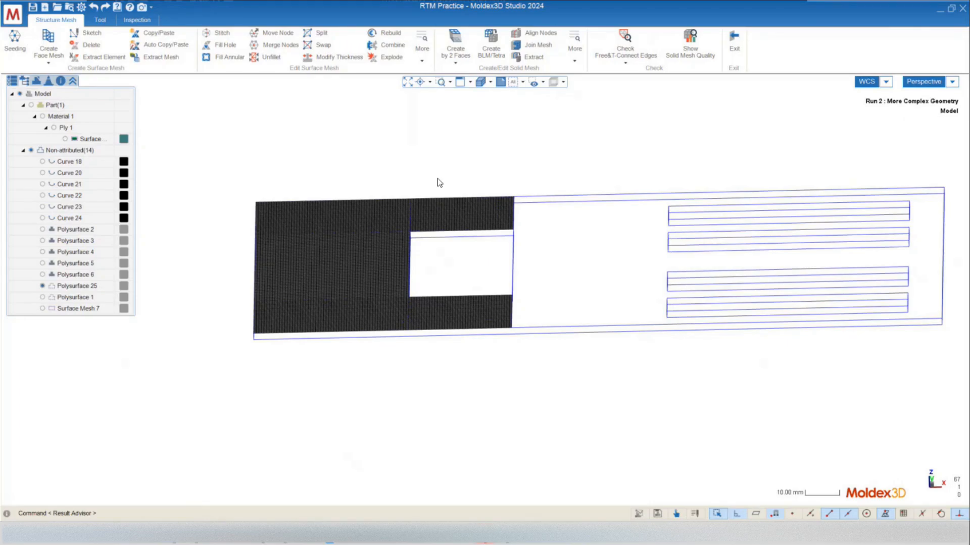
# Step: Show the existing Part(1) mesh together with the plate's new face meshes
pyautogui.moveTo(443, 227)
pyautogui.mouseDown(button='middle')
pyautogui.moveTo(454, 389)
pyautogui.moveTo(456, 374)
pyautogui.moveTo(331, 331)
pyautogui.mouseUp(button='middle')
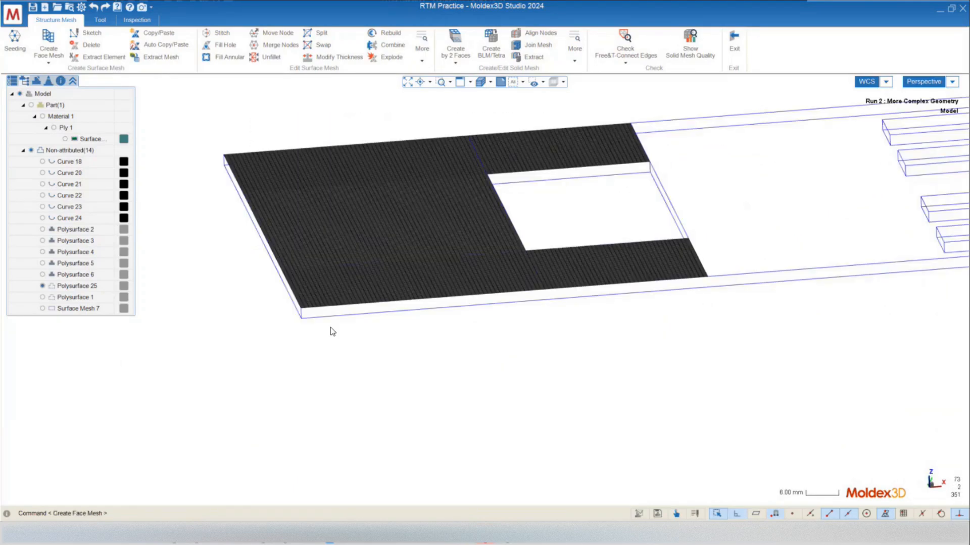
pyautogui.moveTo(582, 258); pyautogui.dragTo(564, 274, button='middle')
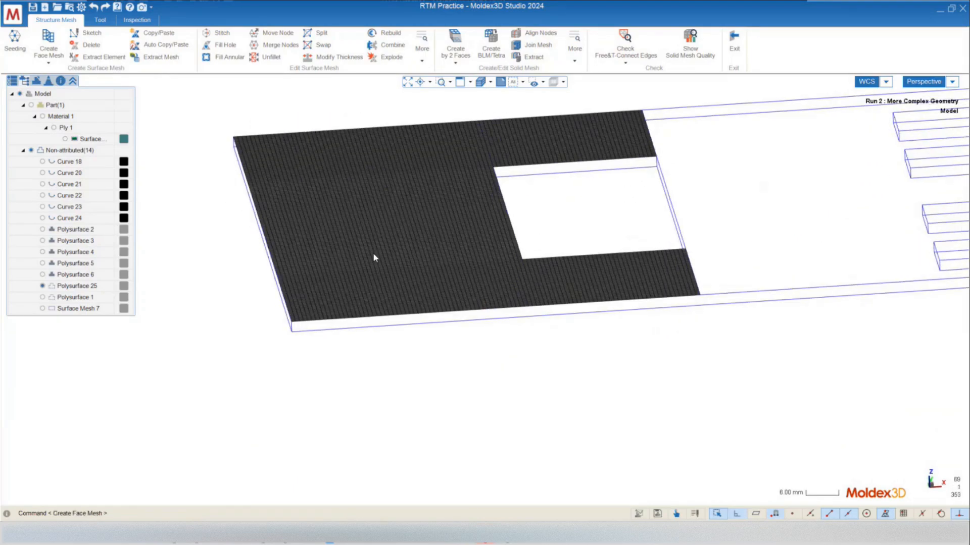
pyautogui.click(372, 254)
pyautogui.click(209, 336)
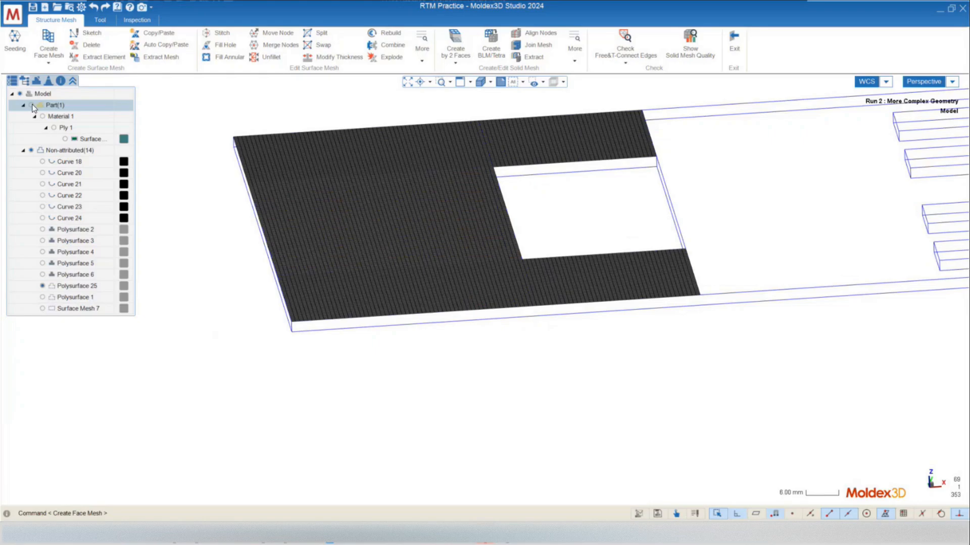
pyautogui.click(31, 105)
# Step: Examine how the new face meshes line up with the part mesh along the borders of the rectangular opening
pyautogui.moveTo(709, 266); pyautogui.dragTo(507, 317, button='middle')
pyautogui.scroll(5, 521, 314)
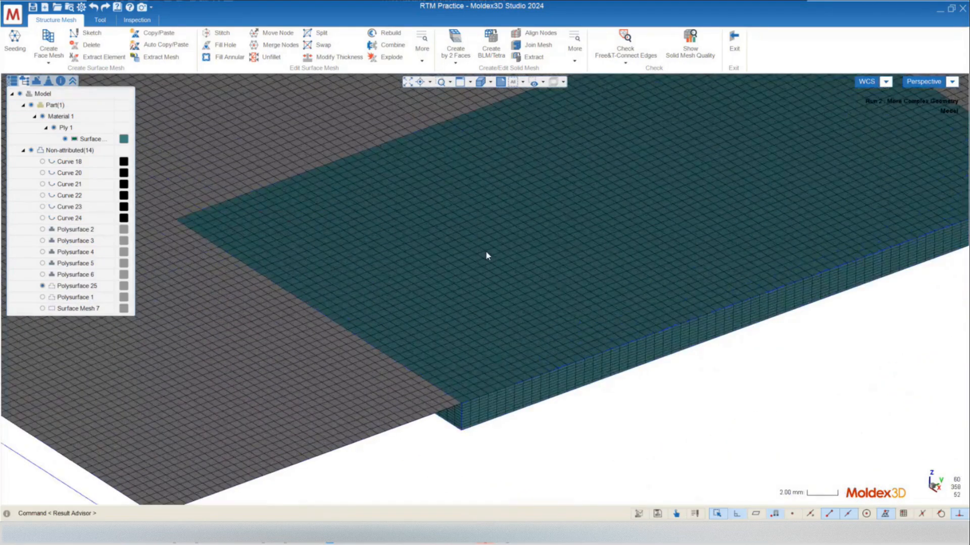
pyautogui.moveTo(581, 317)
pyautogui.mouseDown(button='middle')
pyautogui.moveTo(591, 271)
pyautogui.moveTo(543, 294)
pyautogui.moveTo(509, 273)
pyautogui.moveTo(637, 336)
pyautogui.moveTo(757, 358)
pyautogui.mouseUp(button='middle')
pyautogui.scroll(-5, 621, 171)
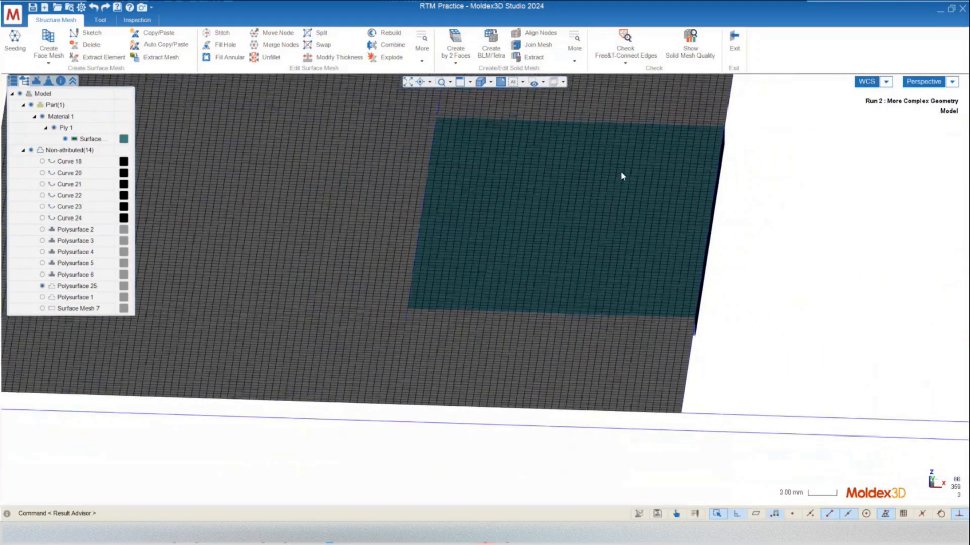
pyautogui.scroll(-3, 540, 363)
pyautogui.moveTo(483, 351)
pyautogui.mouseDown(button='middle')
pyautogui.moveTo(448, 310)
pyautogui.moveTo(485, 226)
pyautogui.moveTo(467, 143)
pyautogui.mouseUp(button='middle')
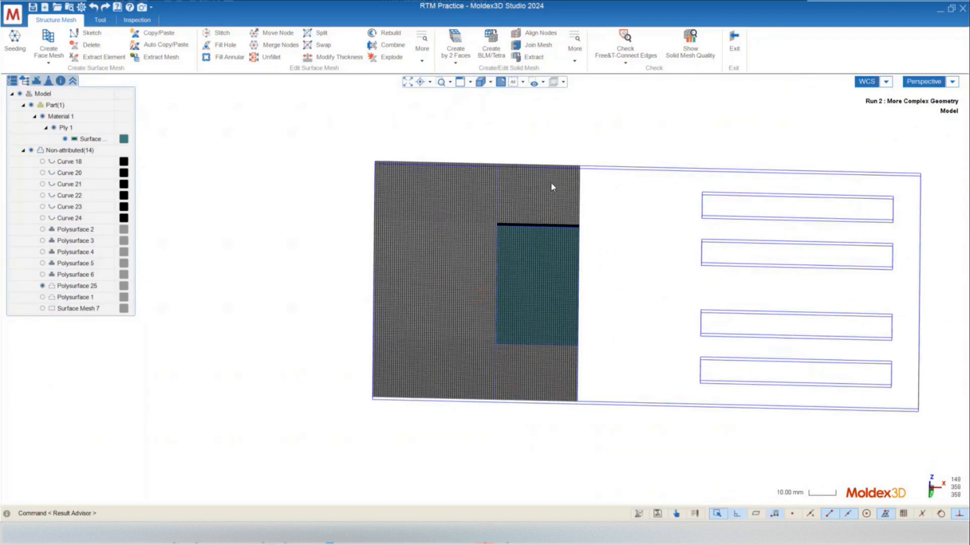
pyautogui.moveTo(504, 183)
pyautogui.mouseDown(button='middle')
pyautogui.moveTo(510, 396)
pyautogui.moveTo(513, 206)
pyautogui.mouseUp(button='middle')
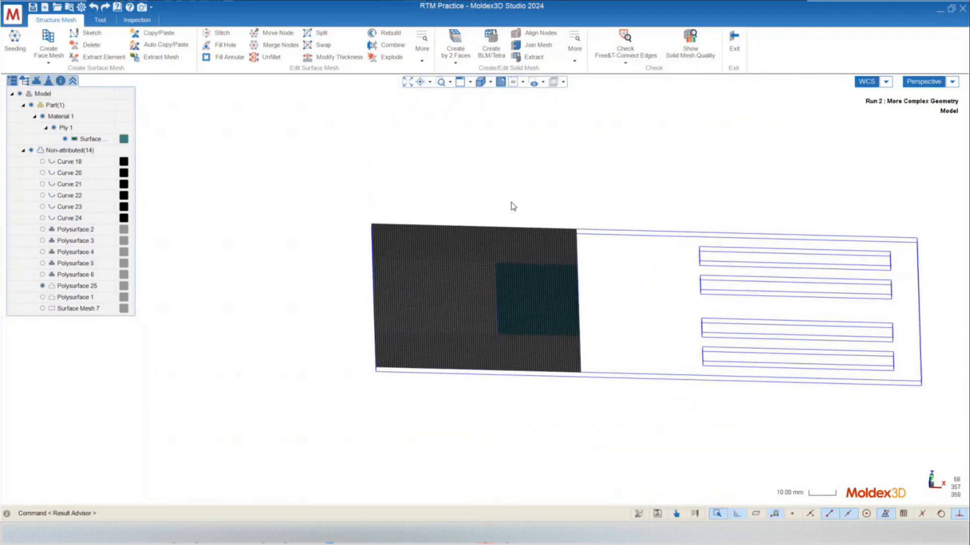
pyautogui.moveTo(440, 333)
pyautogui.mouseDown(button='middle')
pyautogui.moveTo(558, 340)
pyautogui.moveTo(504, 332)
pyautogui.mouseUp(button='middle')
pyautogui.scroll(3, 503, 331)
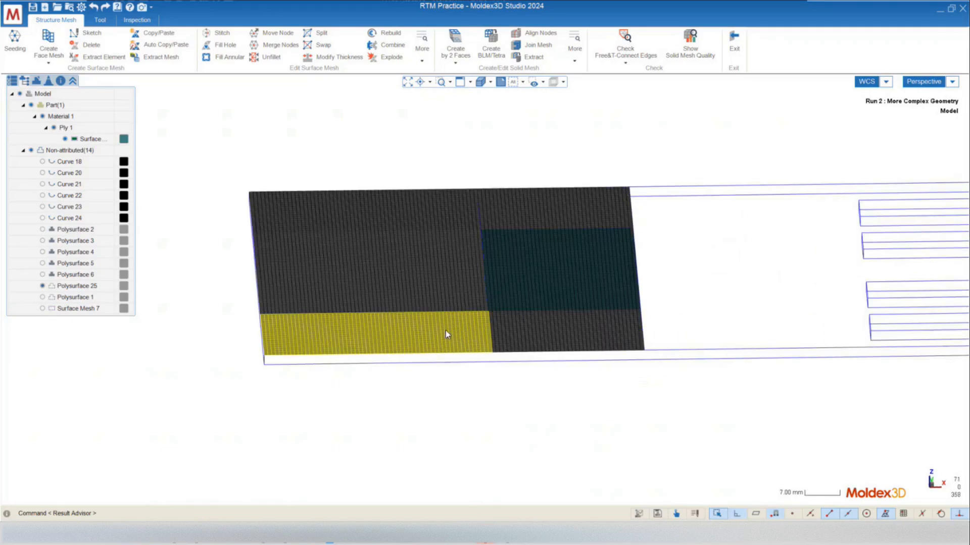
# Step: Select all five face meshes surrounding the part mesh in the rectangular opening
pyautogui.moveTo(555, 208)
pyautogui.mouseDown(button='middle')
pyautogui.moveTo(576, 411)
pyautogui.moveTo(619, 212)
pyautogui.mouseUp(button='middle')
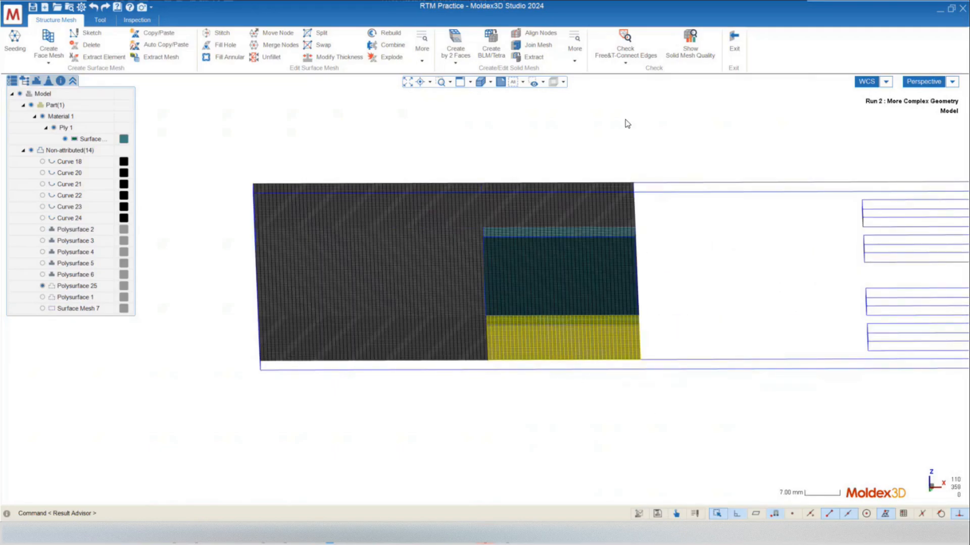
pyautogui.moveTo(598, 363)
pyautogui.mouseDown(button='middle')
pyautogui.moveTo(580, 216)
pyautogui.moveTo(592, 347)
pyautogui.moveTo(593, 306)
pyautogui.mouseUp(button='middle')
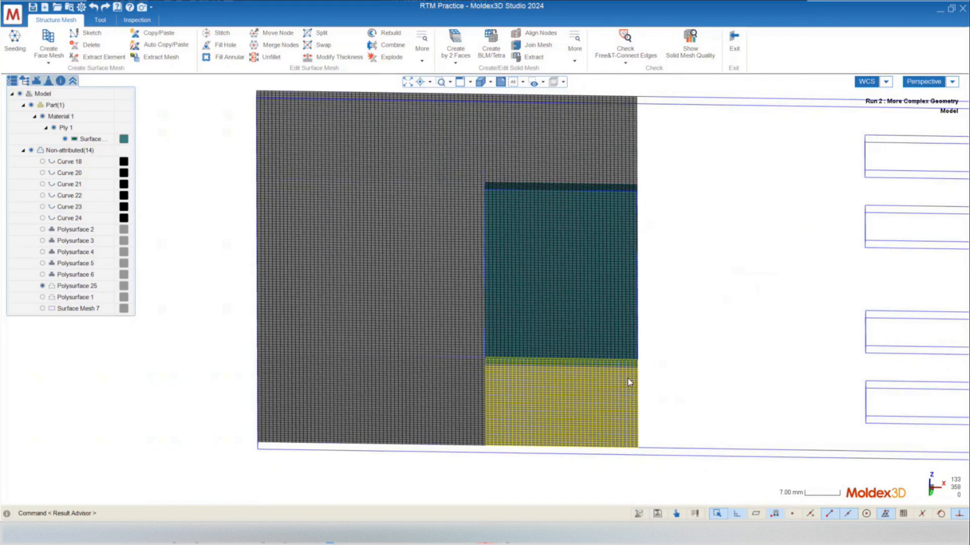
pyautogui.click(408, 399)
pyautogui.click(394, 294)
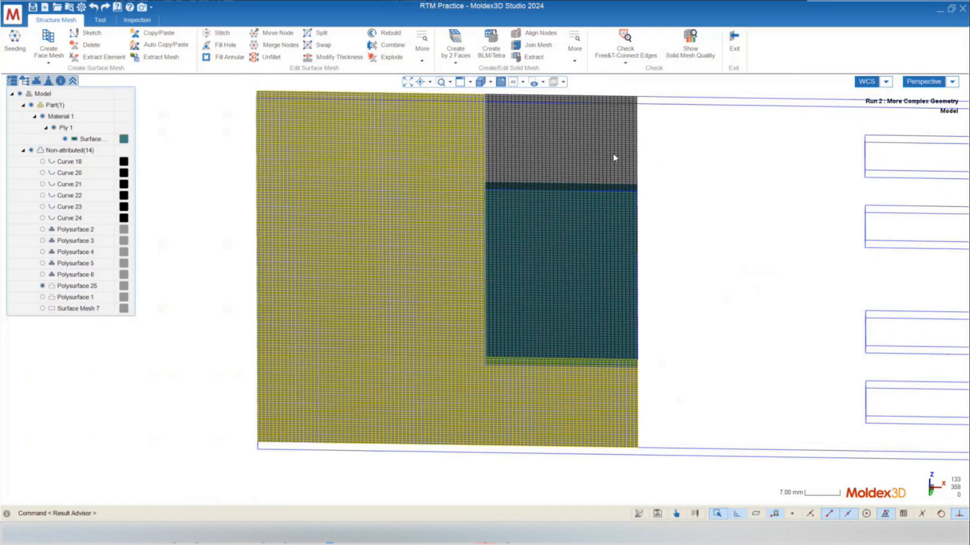
pyautogui.click(613, 156)
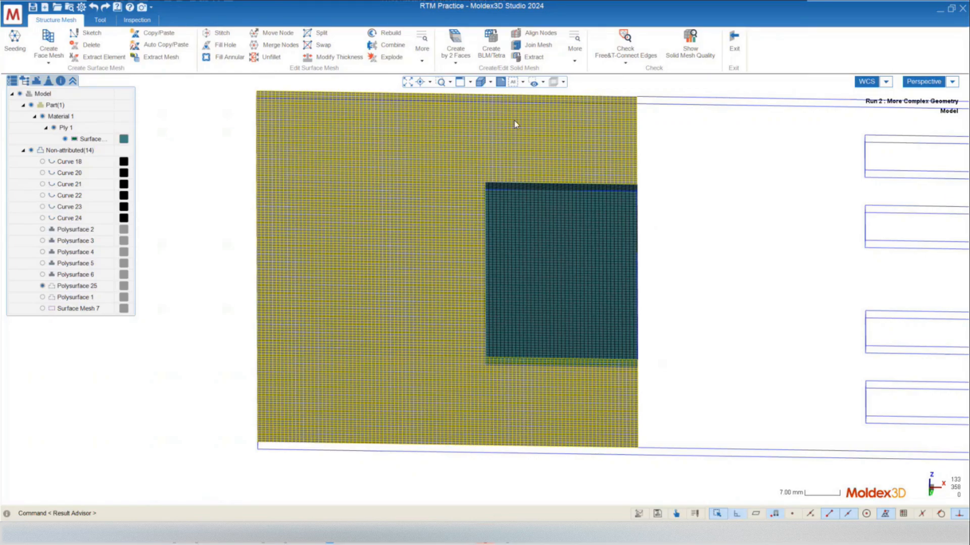
# Step: Draw a 25 mm line from the raised block's outer corner, perpendicular to the plate's nearest long edge
pyautogui.moveTo(444, 319)
pyautogui.mouseDown(button='middle')
pyautogui.moveTo(460, 326)
pyautogui.moveTo(446, 331)
pyautogui.mouseUp(button='middle')
pyautogui.click(171, 288)
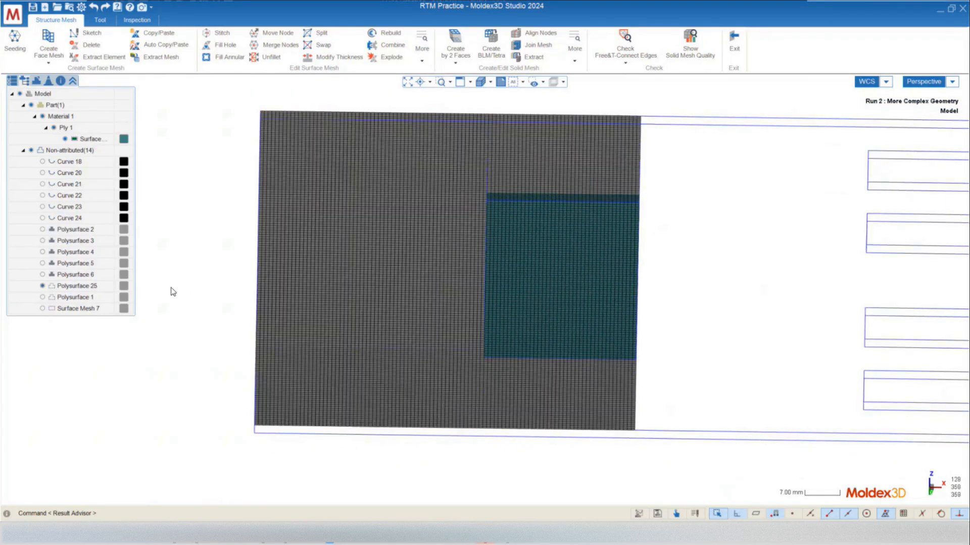
pyautogui.moveTo(531, 288); pyautogui.dragTo(470, 172, button='middle')
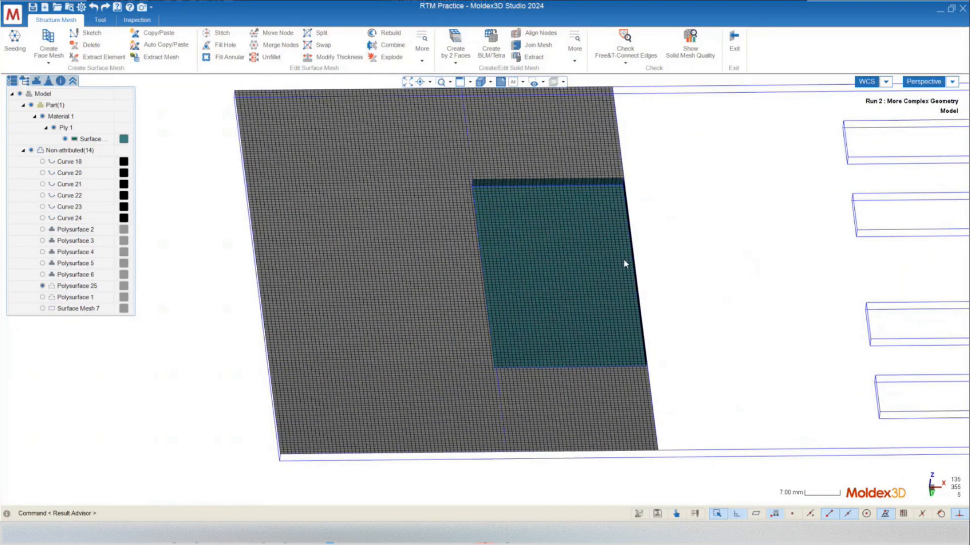
pyautogui.moveTo(624, 260)
pyautogui.mouseDown(button='middle')
pyautogui.moveTo(623, 247)
pyautogui.moveTo(697, 266)
pyautogui.moveTo(630, 254)
pyautogui.mouseUp(button='middle')
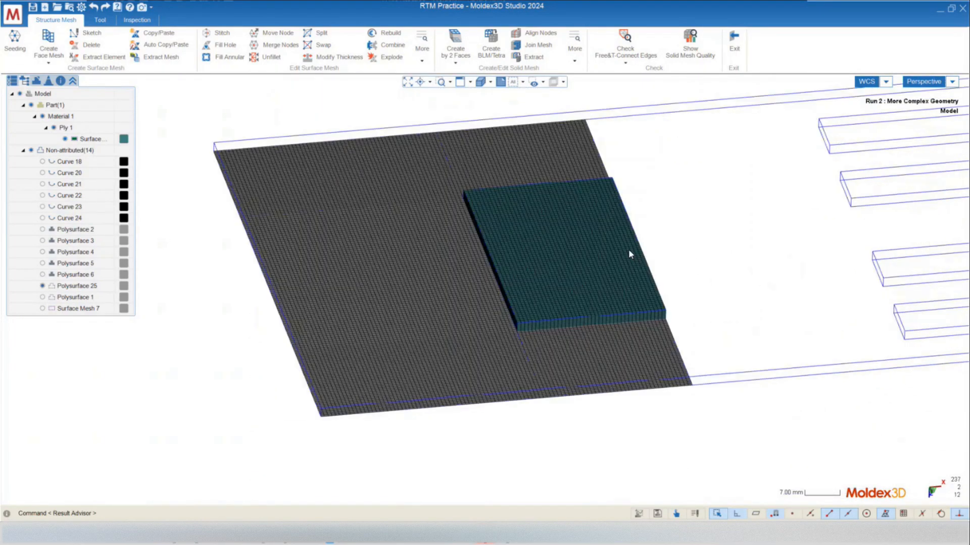
pyautogui.click(100, 19)
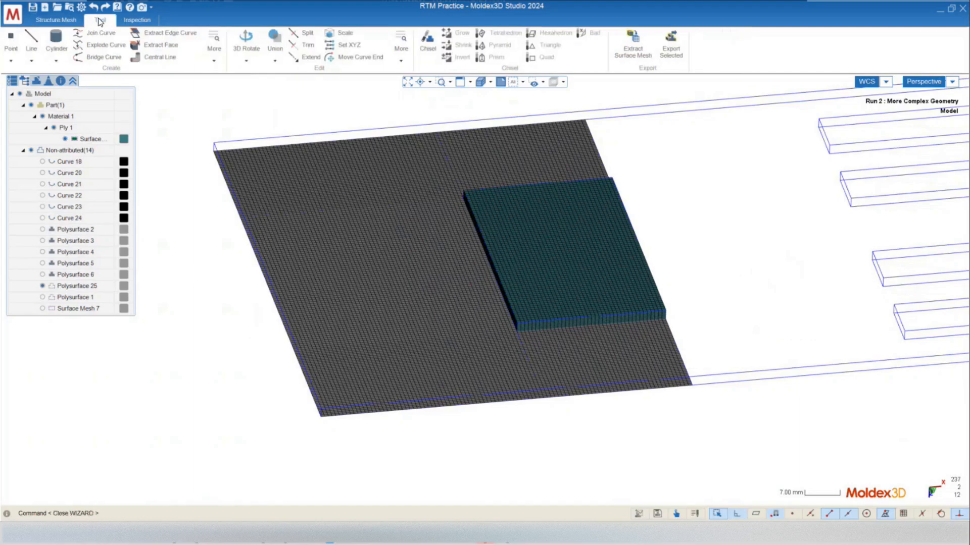
pyautogui.click(30, 41)
pyautogui.scroll(5, 667, 156)
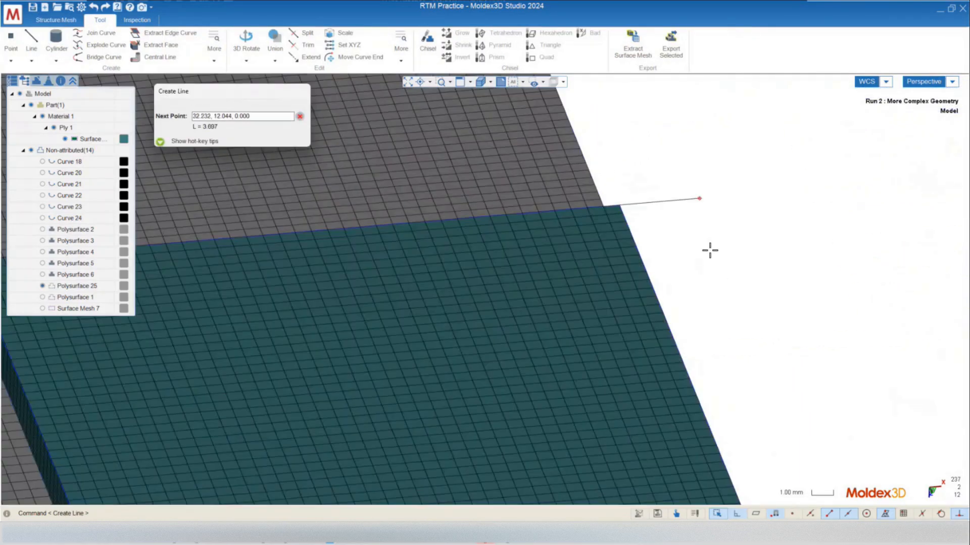
pyautogui.scroll(-5, 710, 250)
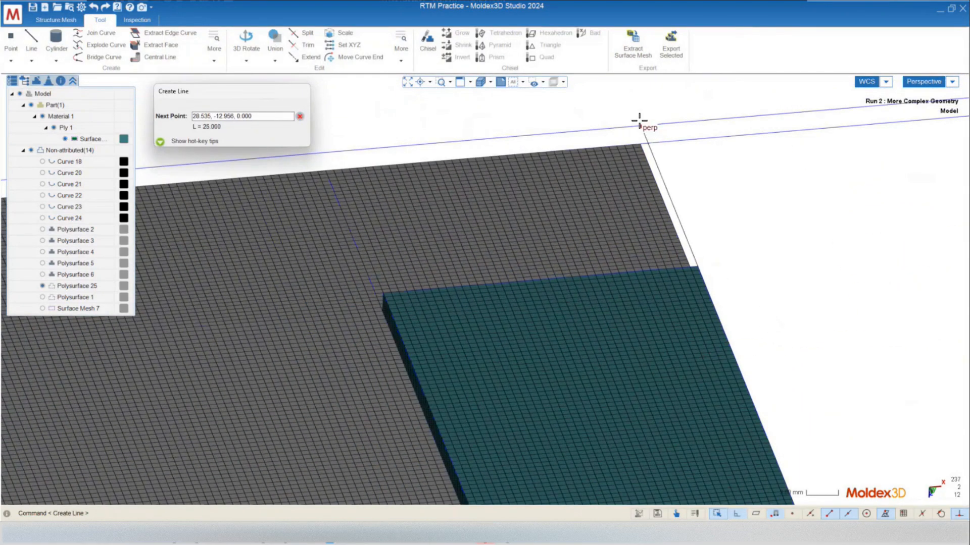
pyautogui.click(639, 122)
# Step: Draw a second 25 mm line from the block's other outer corner, perpendicular to the plate's opposite long edge
pyautogui.scroll(-5, 671, 253)
pyautogui.scroll(3, 710, 330)
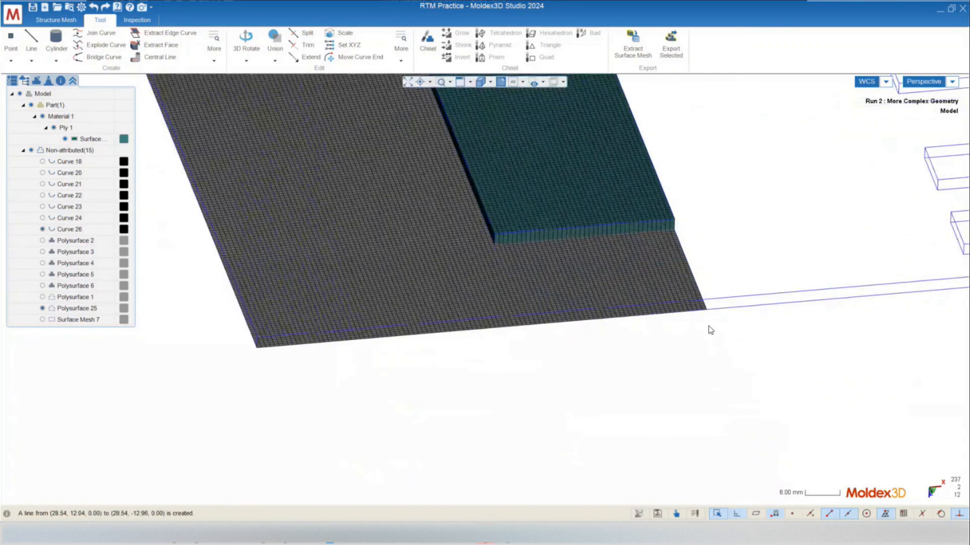
pyautogui.scroll(2, 681, 278)
pyautogui.scroll(-3, 698, 313)
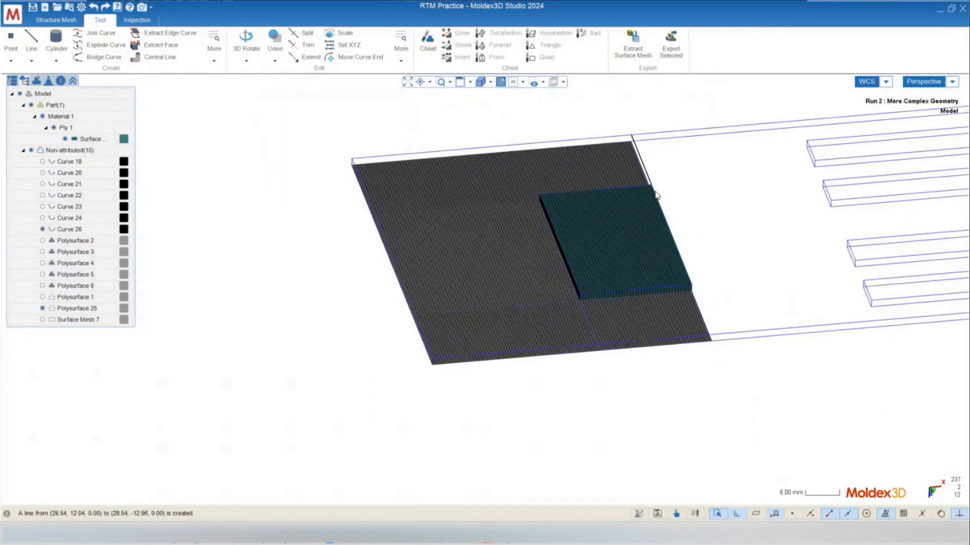
pyautogui.press('Return')
pyautogui.scroll(3, 697, 303)
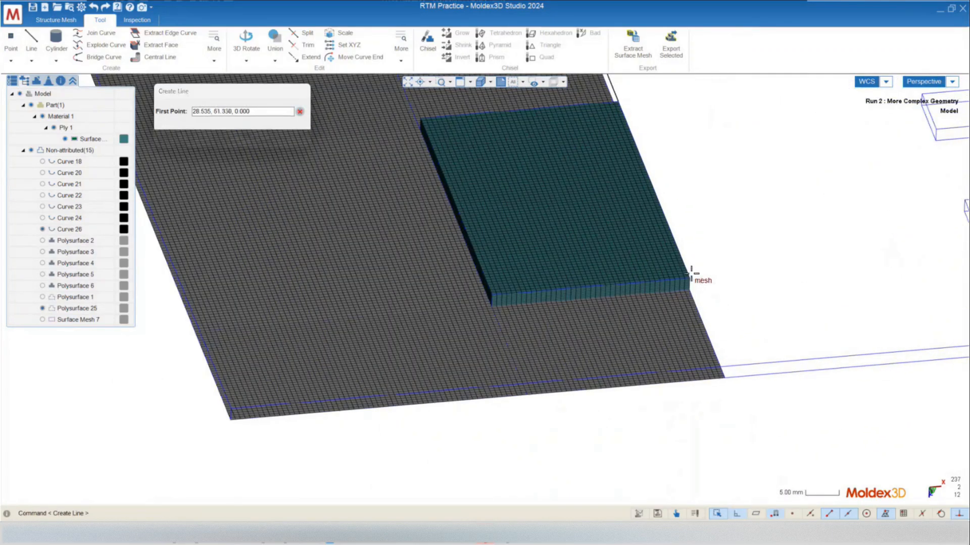
pyautogui.click(689, 278)
pyautogui.press('Escape')
pyautogui.press('Return')
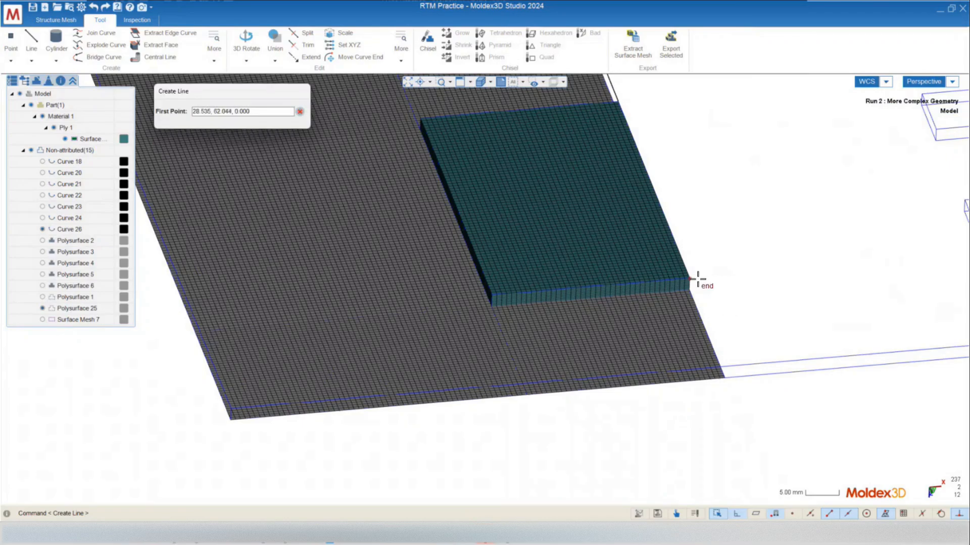
pyautogui.scroll(4, 697, 281)
pyautogui.click(684, 271)
pyautogui.scroll(-2, 743, 353)
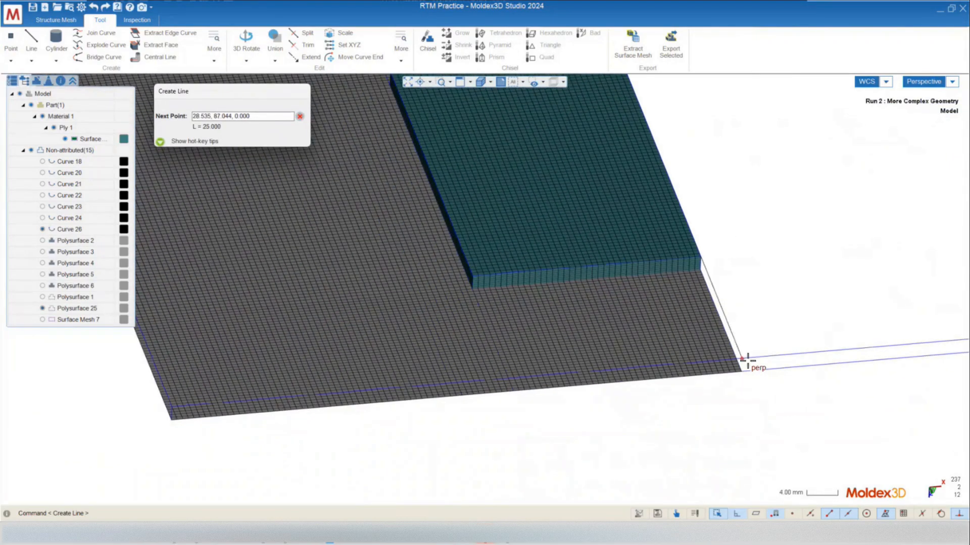
pyautogui.press('Escape')
pyautogui.scroll(-5, 754, 346)
pyautogui.moveTo(754, 347); pyautogui.dragTo(719, 314, button='middle')
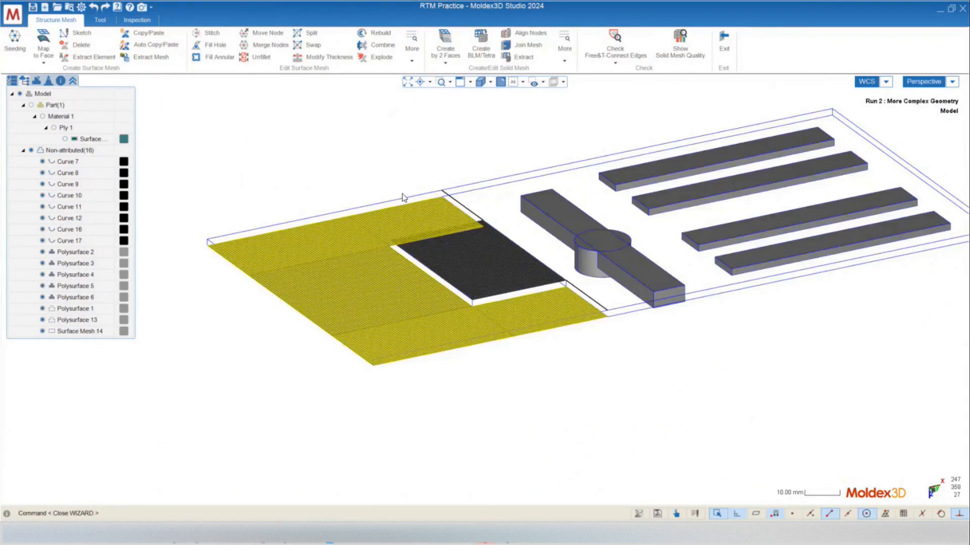
# Step: Extract a separate surface mesh from the meshed plate, Polysurface 13
pyautogui.moveTo(402, 192); pyautogui.dragTo(414, 218, button='middle')
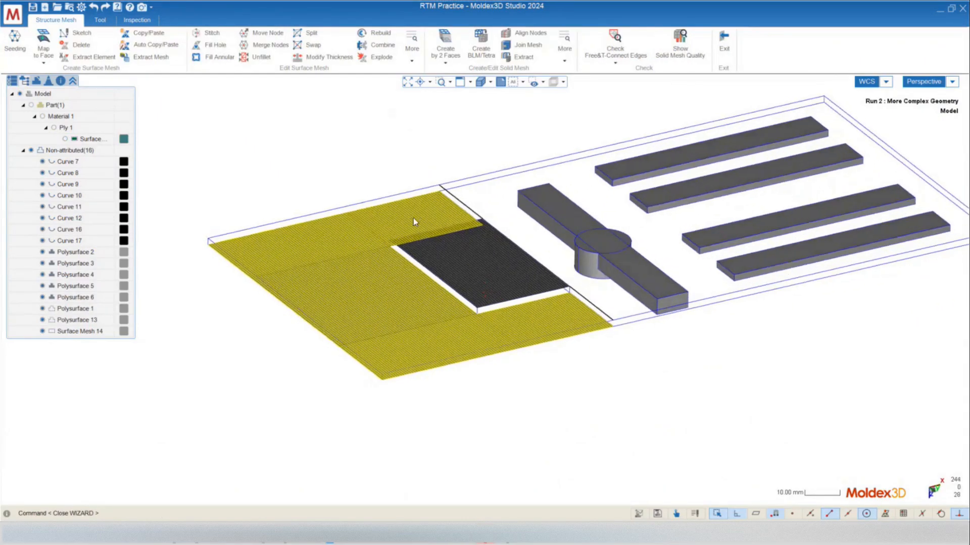
pyautogui.click(676, 397)
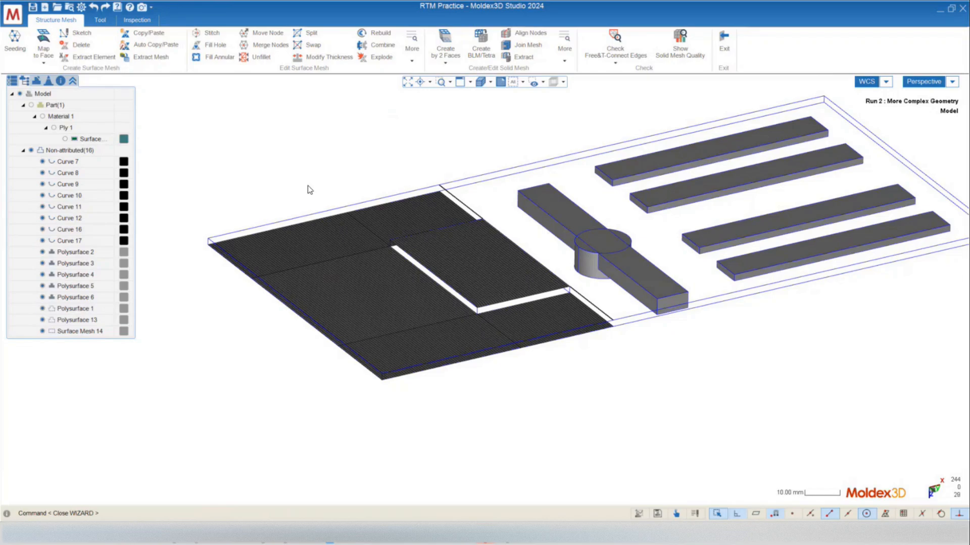
pyautogui.moveTo(534, 343)
pyautogui.mouseDown(button='middle')
pyautogui.moveTo(543, 321)
pyautogui.moveTo(525, 334)
pyautogui.mouseUp(button='middle')
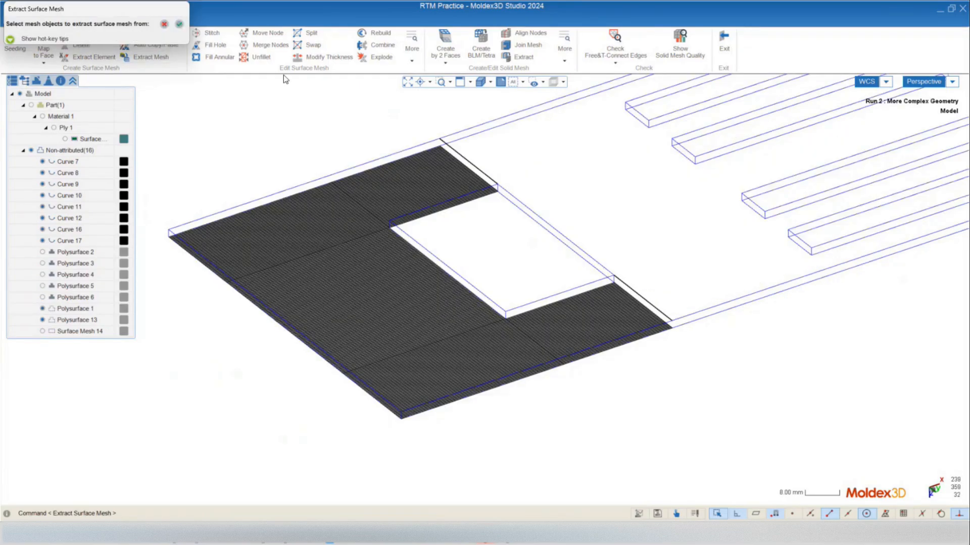
pyautogui.click(491, 195)
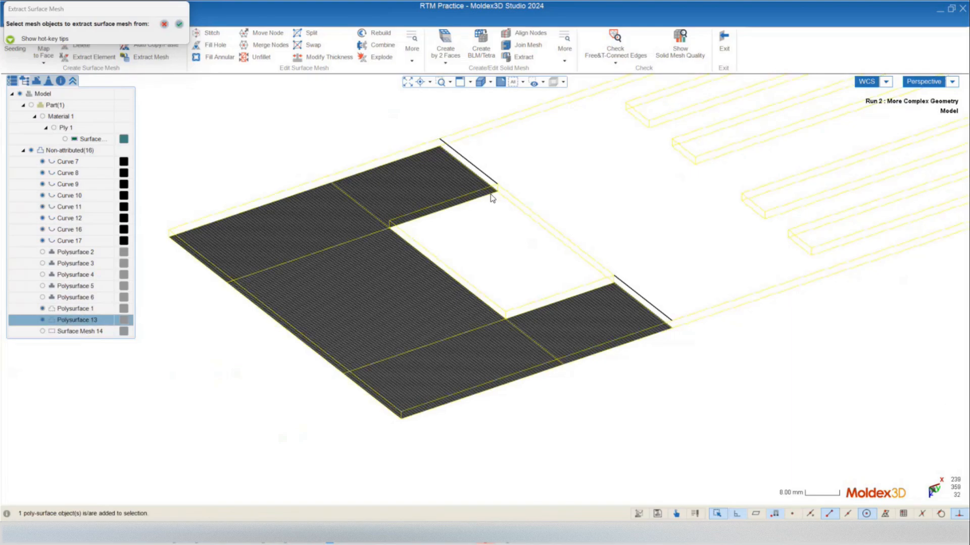
pyautogui.scroll(-3, 469, 245)
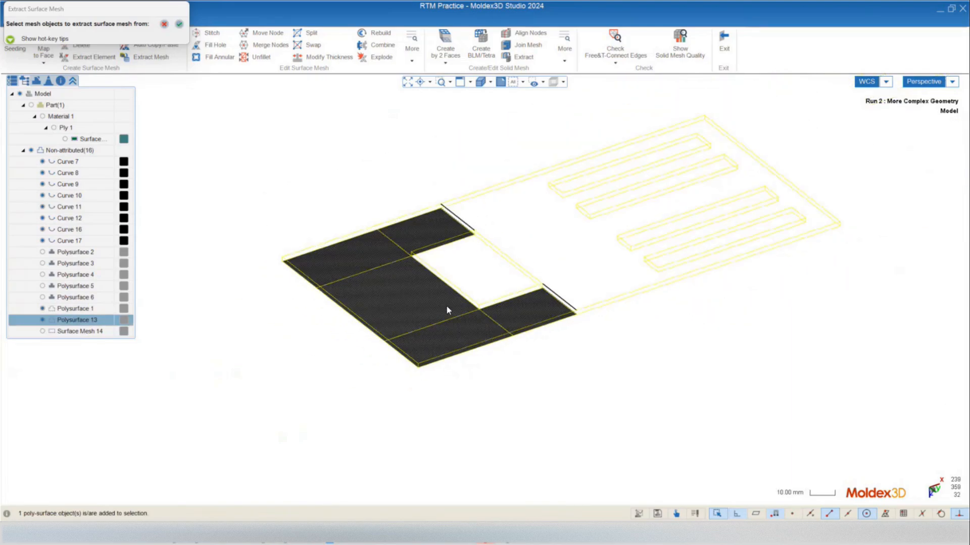
pyautogui.scroll(3, 453, 316)
pyautogui.scroll(-3, 351, 356)
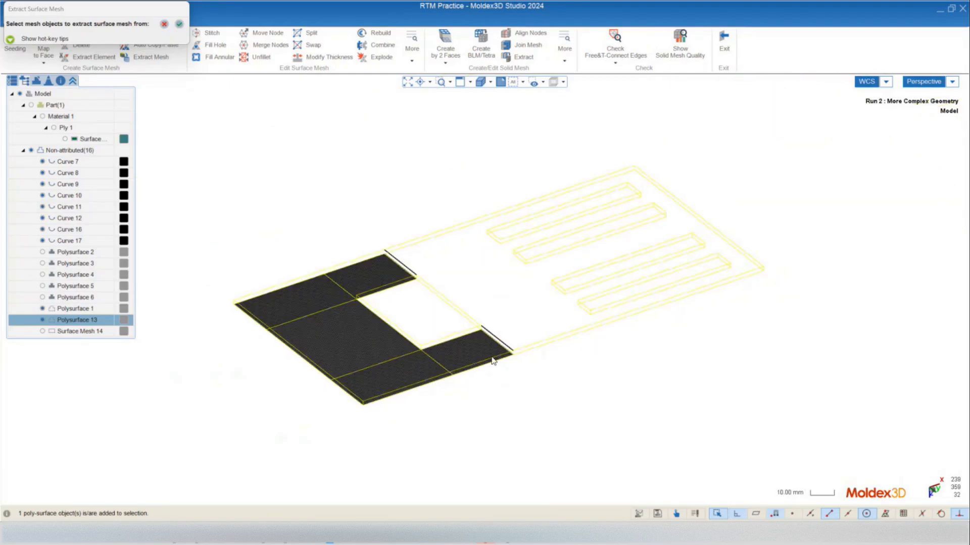
pyautogui.scroll(-2, 483, 333)
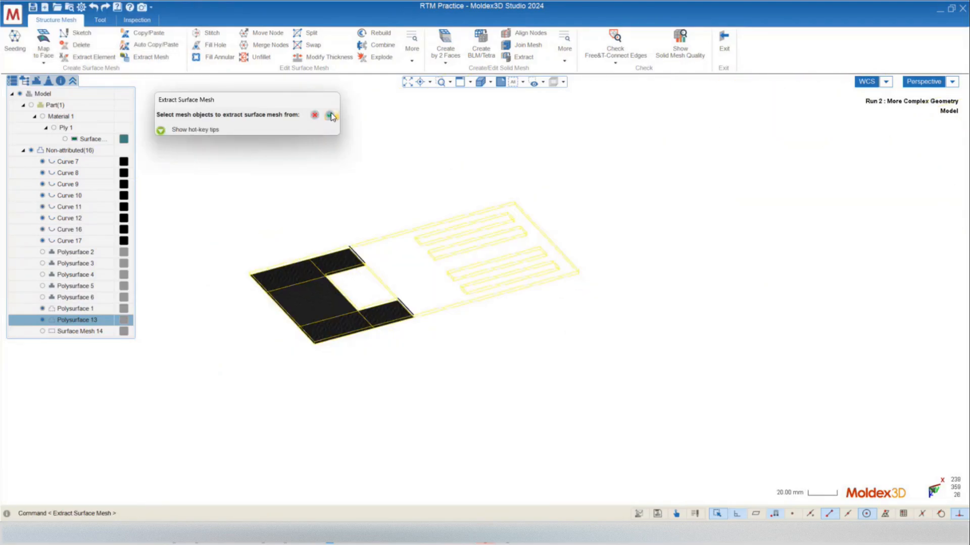
pyautogui.click(331, 116)
pyautogui.scroll(2, 257, 310)
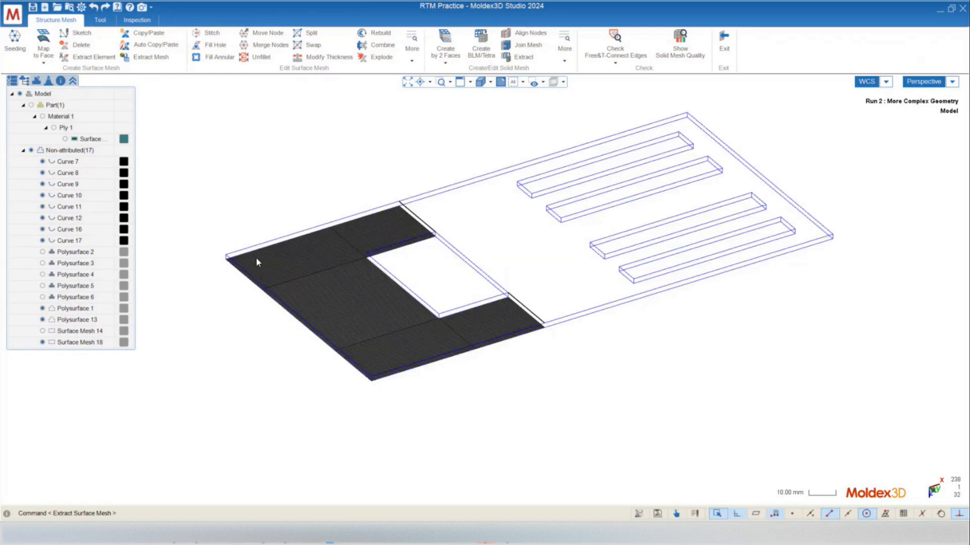
# Step: Delete the surface mesh attached to the plate's polysurface, leaving the extracted surface mesh in place
pyautogui.click(88, 343)
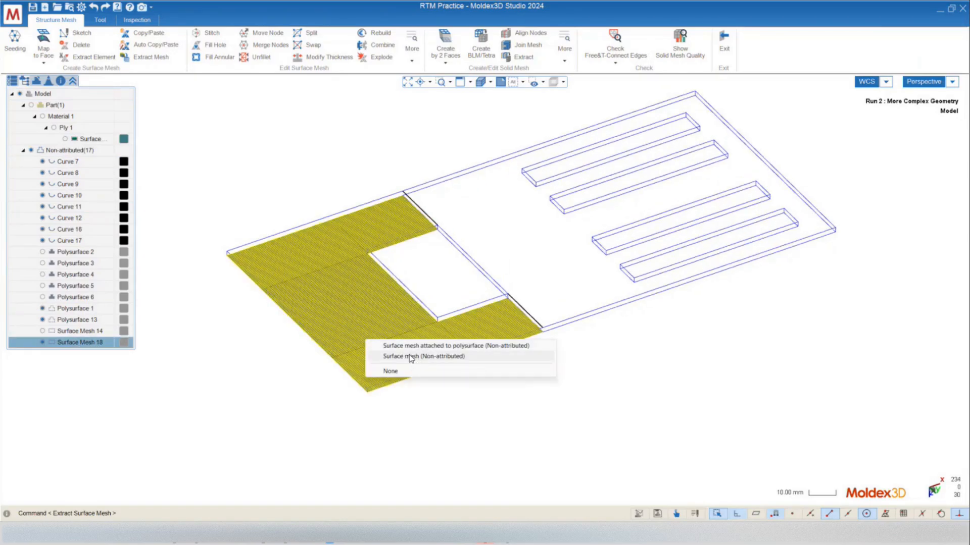
pyautogui.click(411, 356)
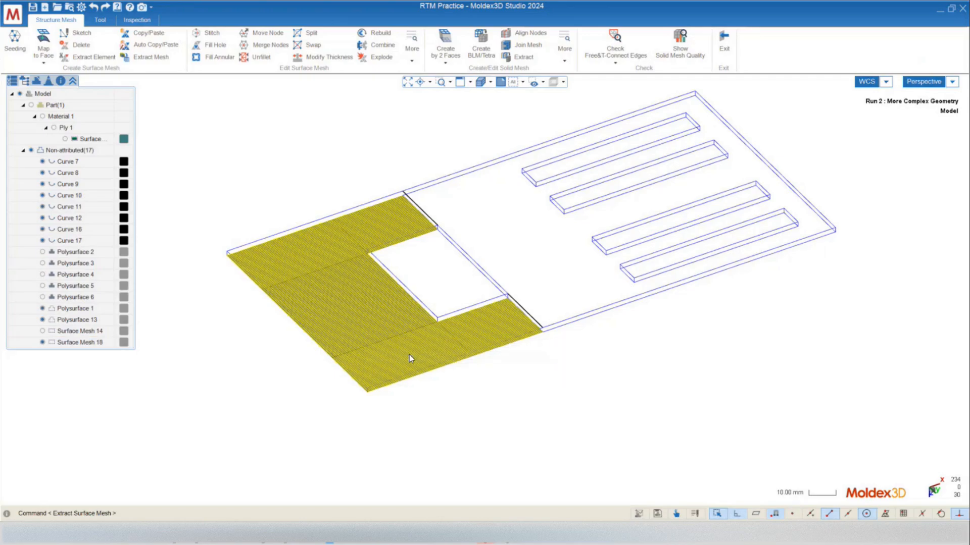
pyautogui.click(335, 339)
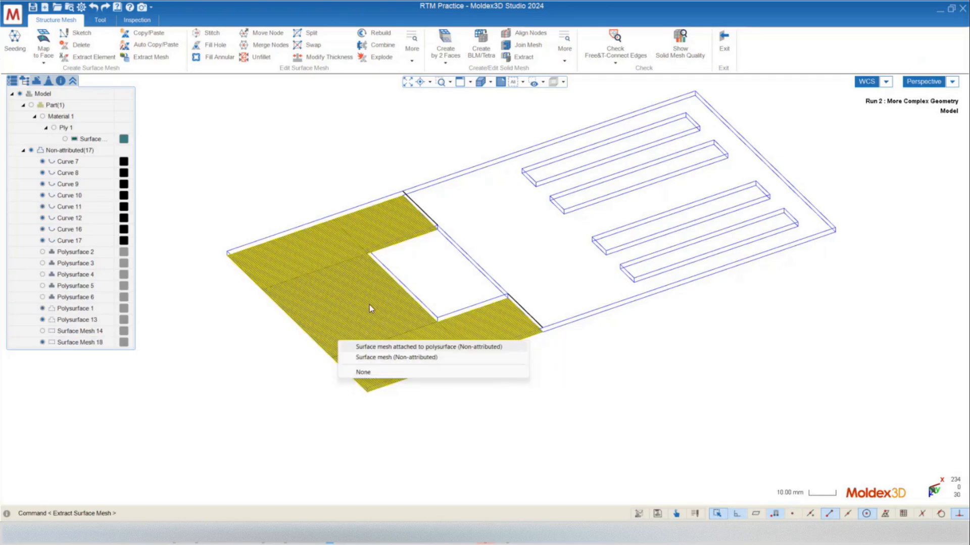
pyautogui.scroll(5, 351, 297)
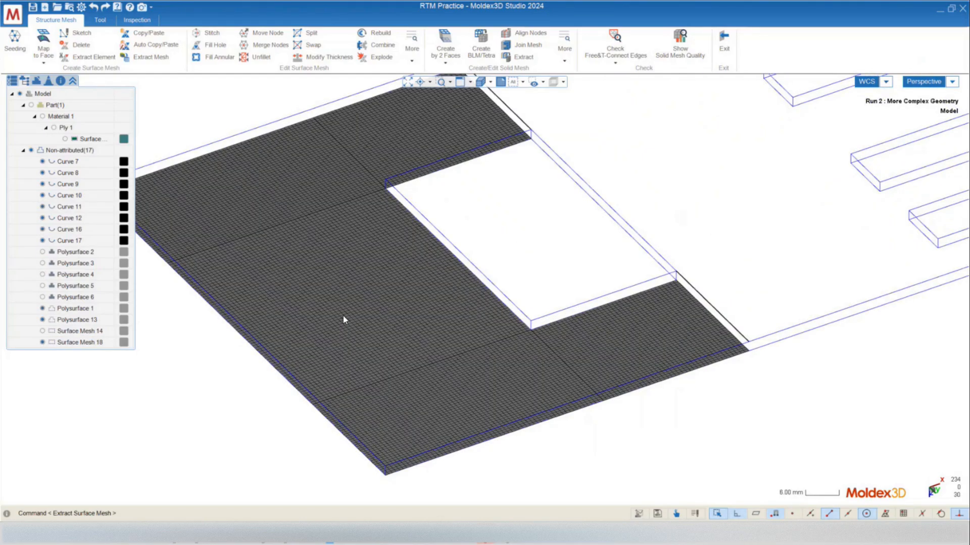
pyautogui.click(343, 316)
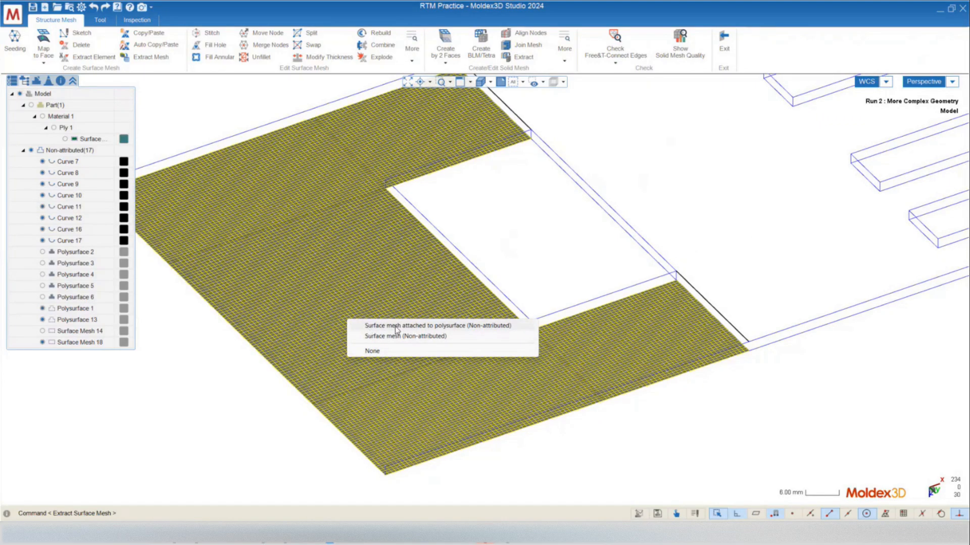
pyautogui.click(440, 326)
pyautogui.rightClick(396, 287)
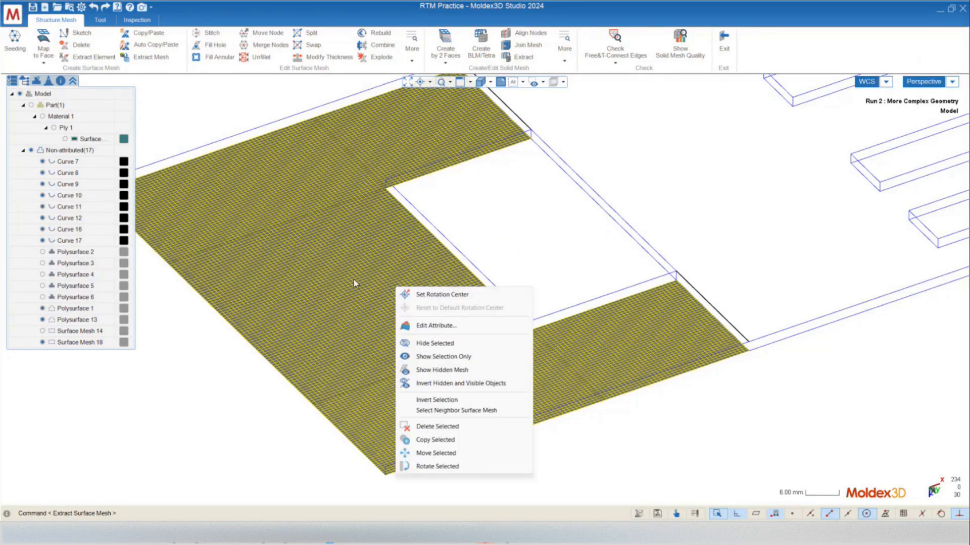
pyautogui.click(437, 427)
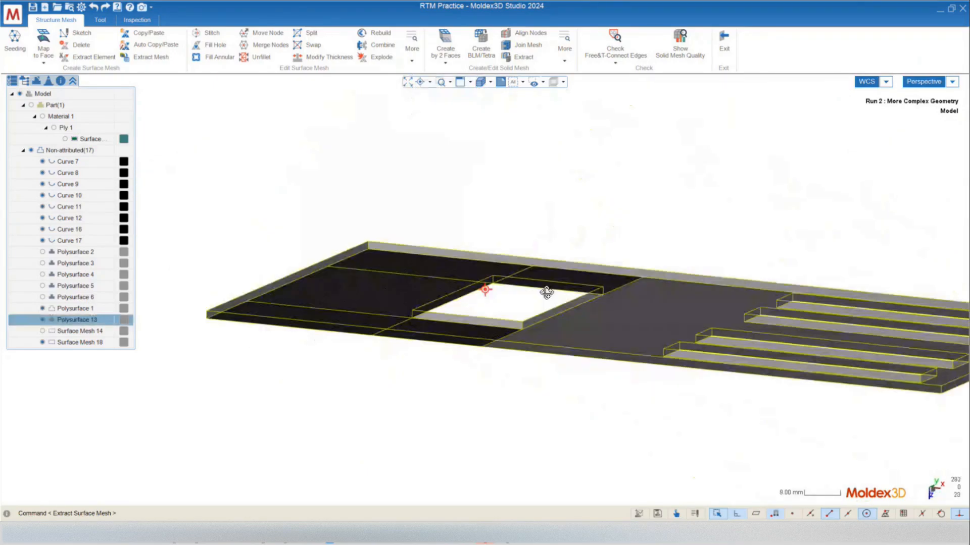
# Step: Examine the two lines running from the rectangular cut-out's corners to the plate's long edges
pyautogui.scroll(2, 586, 328)
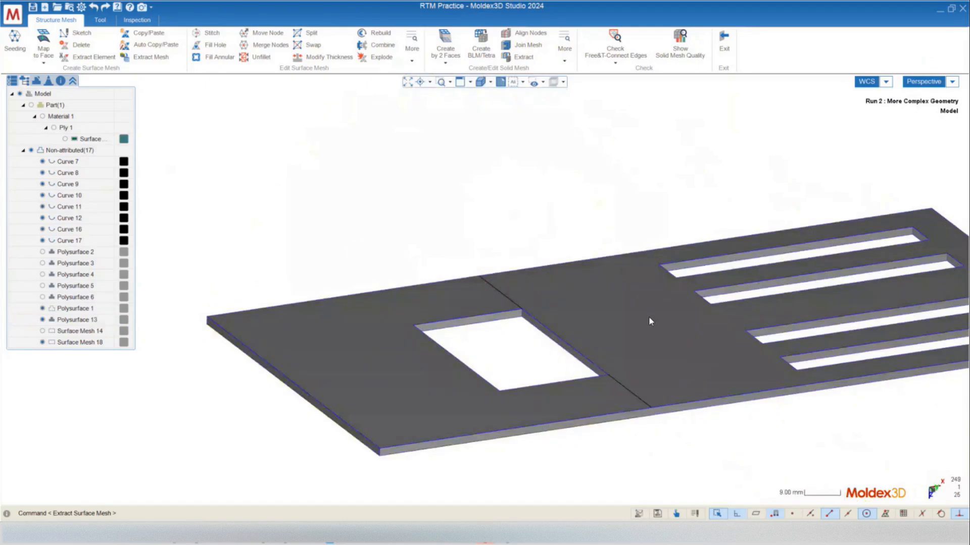
pyautogui.moveTo(650, 321)
pyautogui.mouseDown(button='middle')
pyautogui.moveTo(673, 350)
pyautogui.moveTo(595, 299)
pyautogui.moveTo(481, 93)
pyautogui.moveTo(586, 181)
pyautogui.moveTo(446, 349)
pyautogui.mouseUp(button='middle')
pyautogui.scroll(2, 674, 350)
pyautogui.click(502, 347)
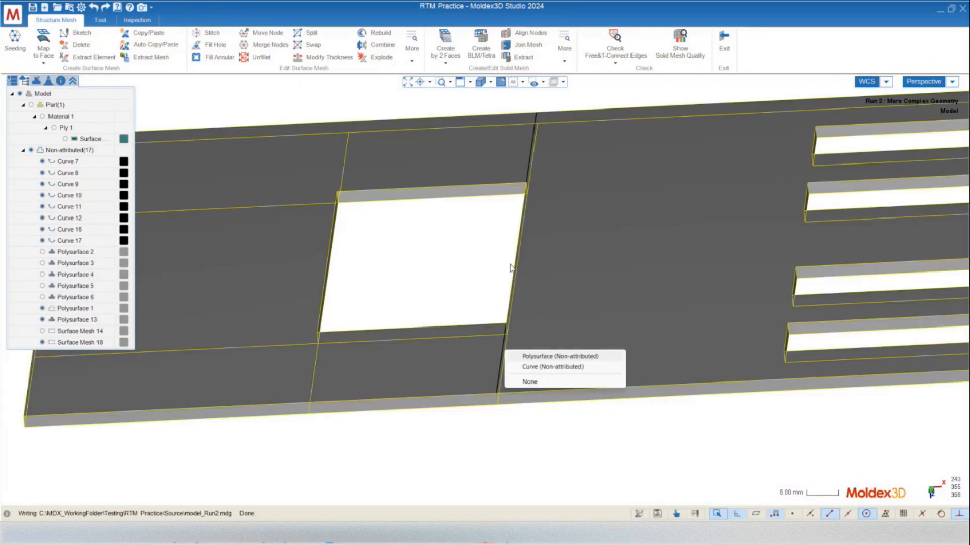
pyautogui.click(528, 157)
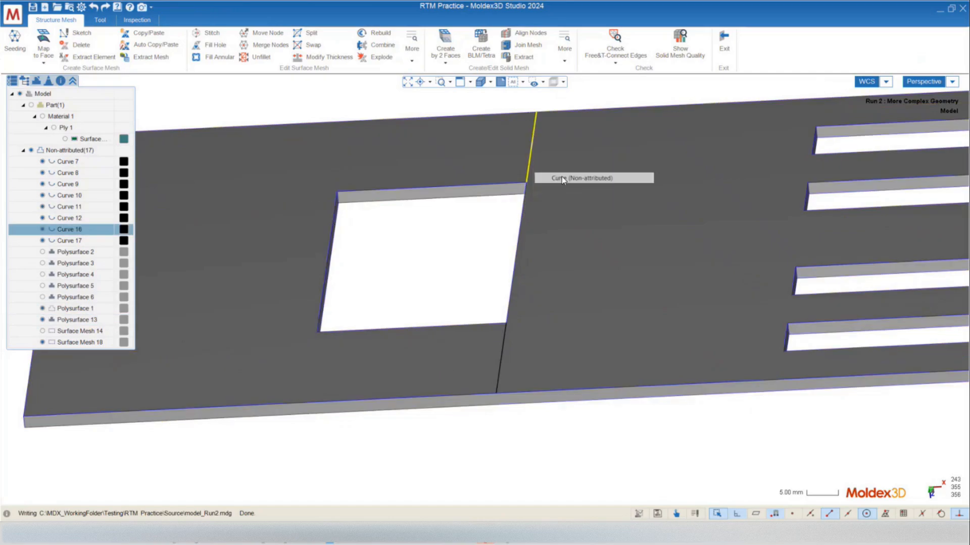
pyautogui.click(502, 357)
pyautogui.moveTo(522, 445); pyautogui.dragTo(489, 456, button='middle')
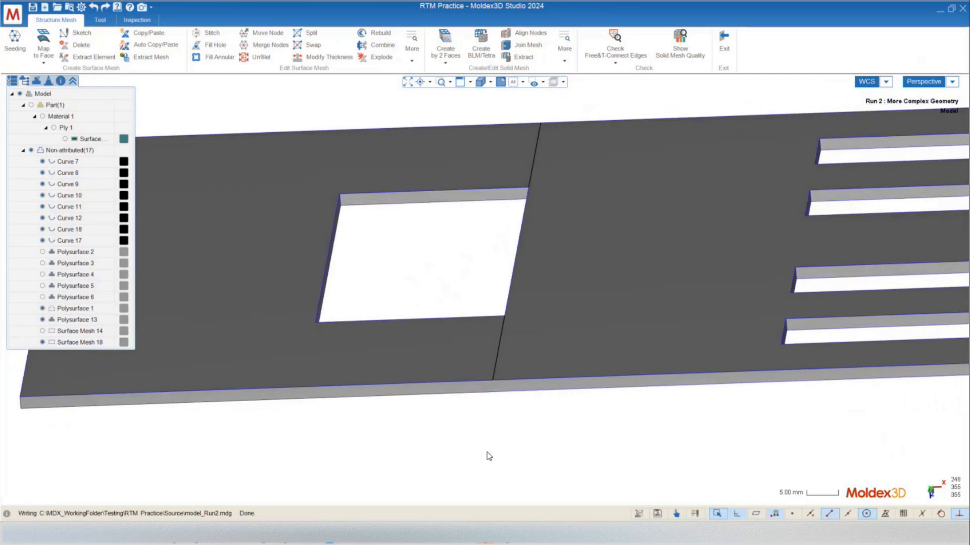
pyautogui.scroll(-2, 502, 354)
pyautogui.scroll(-1, 455, 354)
pyautogui.moveTo(475, 381)
pyautogui.mouseDown(button='middle')
pyautogui.moveTo(493, 386)
pyautogui.moveTo(488, 376)
pyautogui.mouseUp(button='middle')
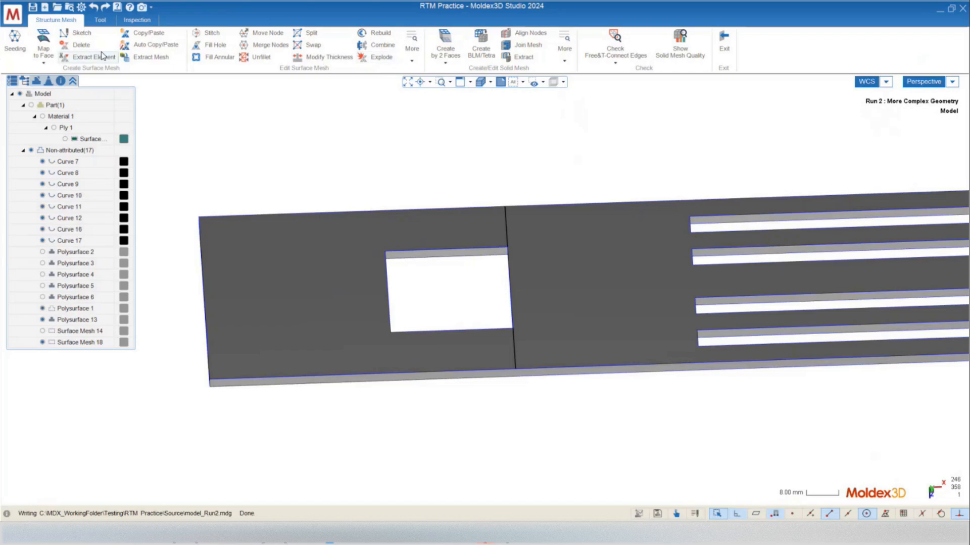
# Step: Divide the plate's large face along the two lines running from the rectangular cut-out's corners to the long edges
pyautogui.click(100, 20)
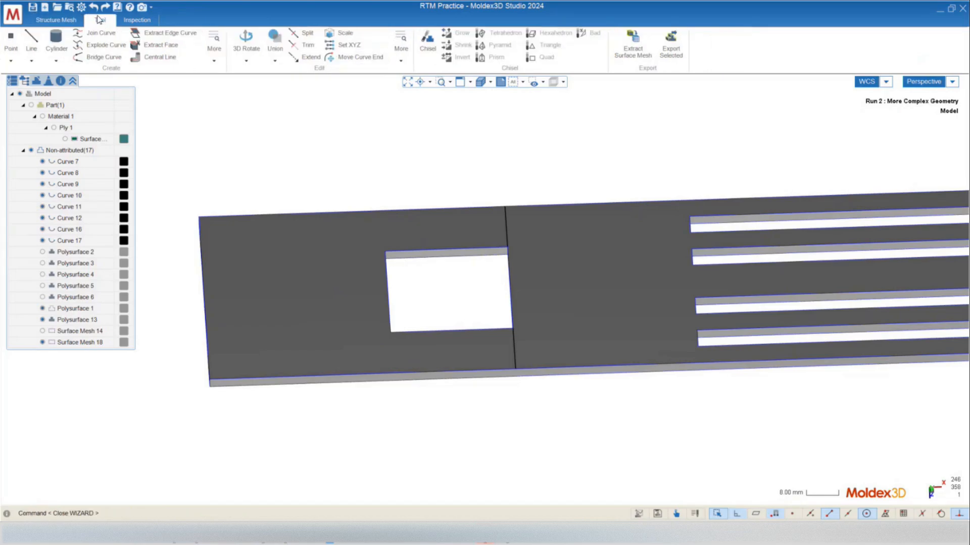
pyautogui.click(399, 58)
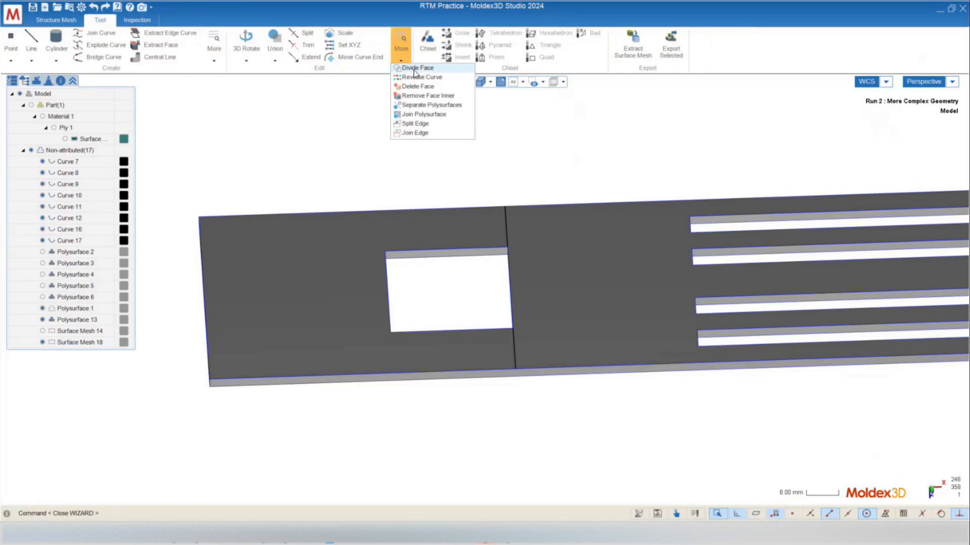
pyautogui.click(413, 68)
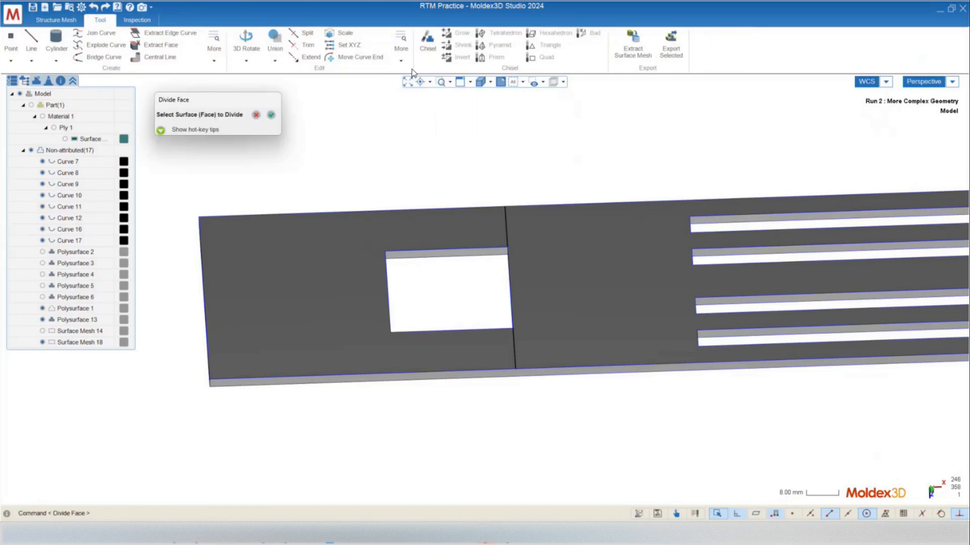
pyautogui.click(589, 269)
pyautogui.moveTo(608, 374)
pyautogui.mouseDown(button='middle')
pyautogui.moveTo(631, 357)
pyautogui.moveTo(405, 353)
pyautogui.moveTo(530, 347)
pyautogui.moveTo(498, 356)
pyautogui.mouseUp(button='middle')
pyautogui.click(272, 115)
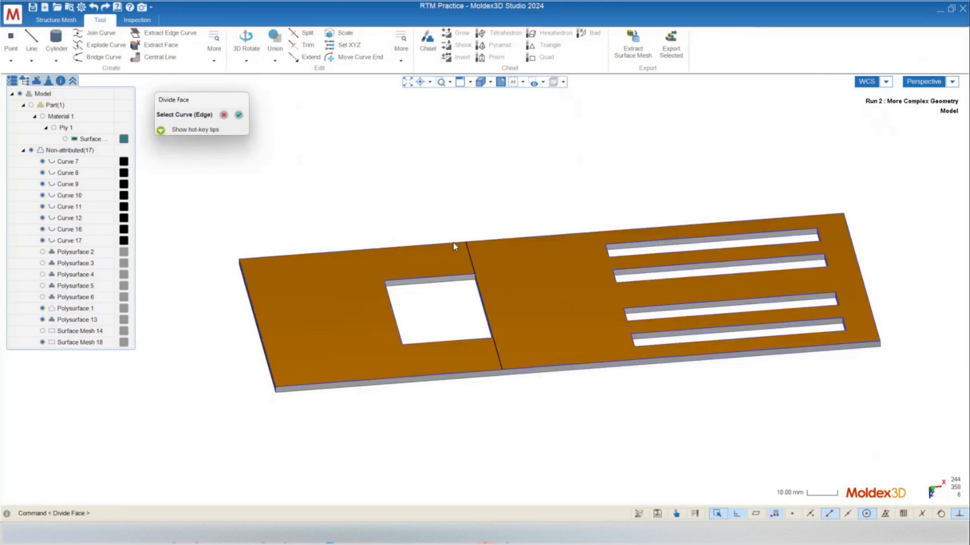
pyautogui.click(471, 258)
pyautogui.click(497, 353)
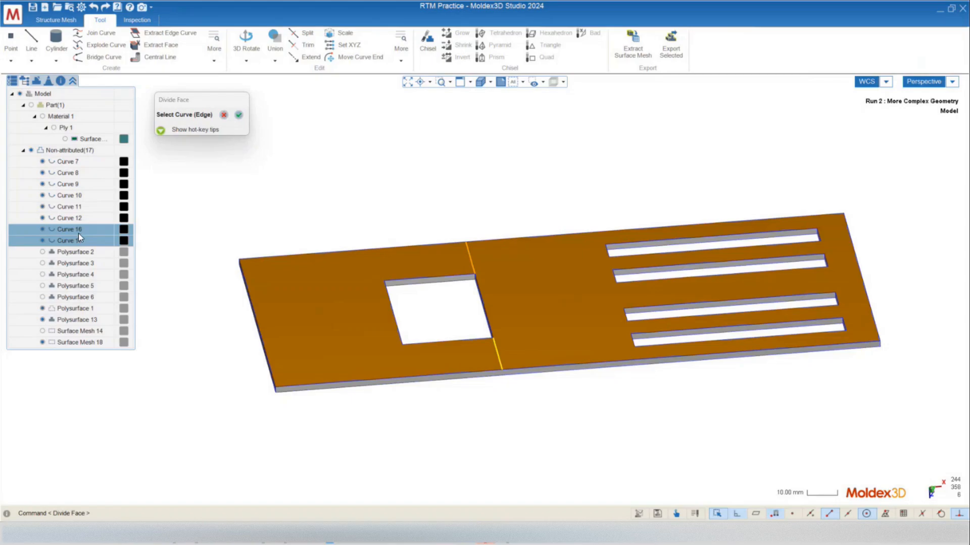
pyautogui.press('Return')
# Step: Hide the two dividing curves, Curve 16 and Curve 17, and check the divided face and surface mesh from both sides
pyautogui.click(43, 229)
pyautogui.click(43, 241)
pyautogui.moveTo(536, 437); pyautogui.dragTo(417, 270, button='middle')
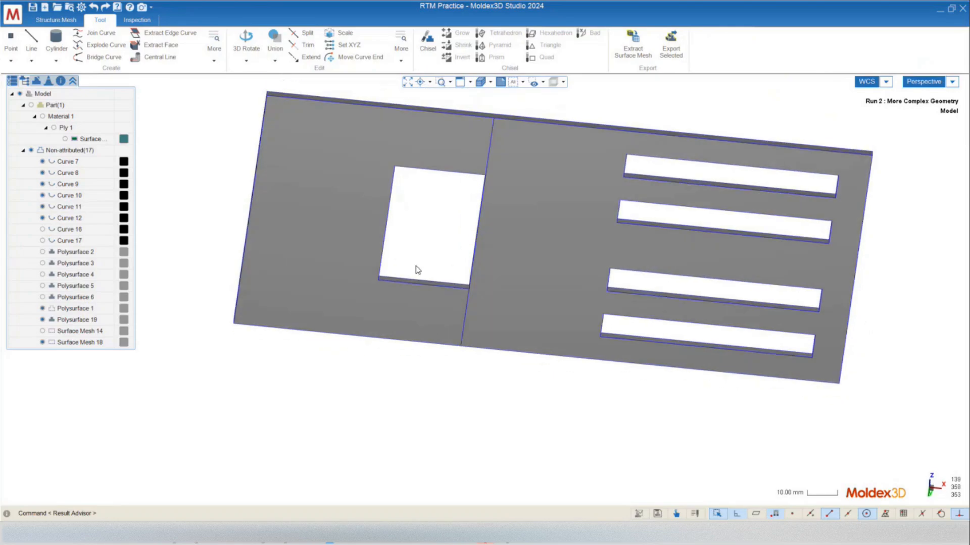
pyautogui.moveTo(346, 355)
pyautogui.mouseDown(button='middle')
pyautogui.moveTo(357, 327)
pyautogui.moveTo(309, 245)
pyautogui.mouseUp(button='middle')
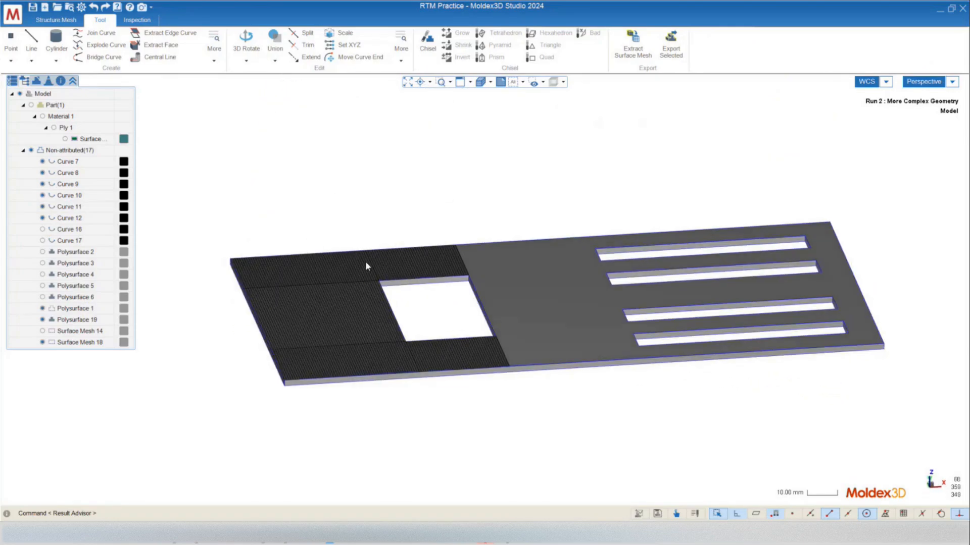
pyautogui.moveTo(347, 298); pyautogui.dragTo(283, 228, button='middle')
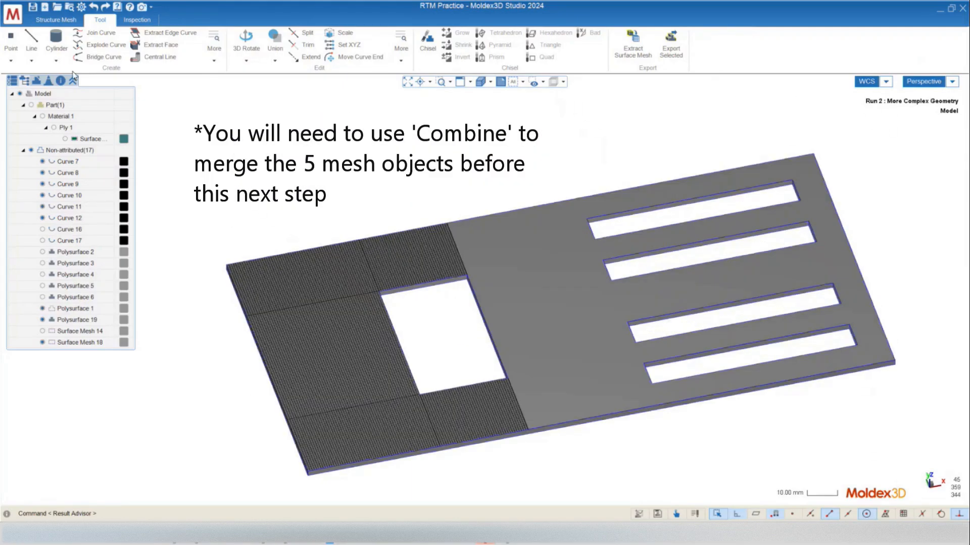
# Step: Set up a Map to Face operation with the surface mesh around the cut-out as source and the plate's opposite divided face as target
pyautogui.click(57, 20)
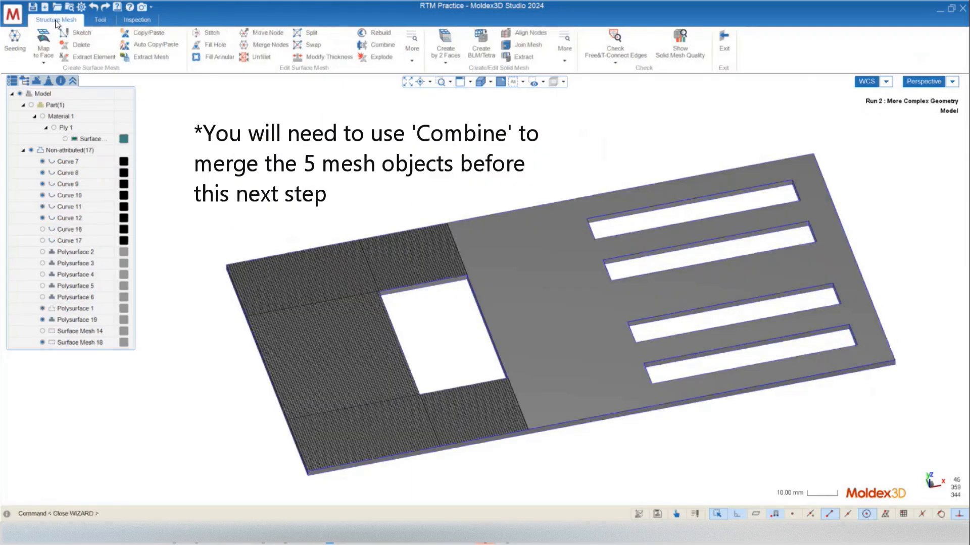
pyautogui.click(43, 62)
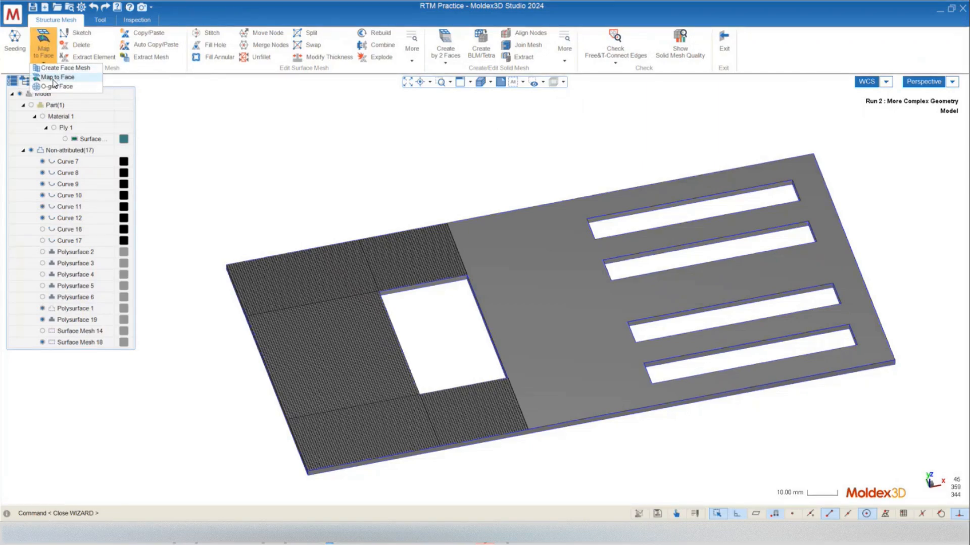
pyautogui.click(54, 78)
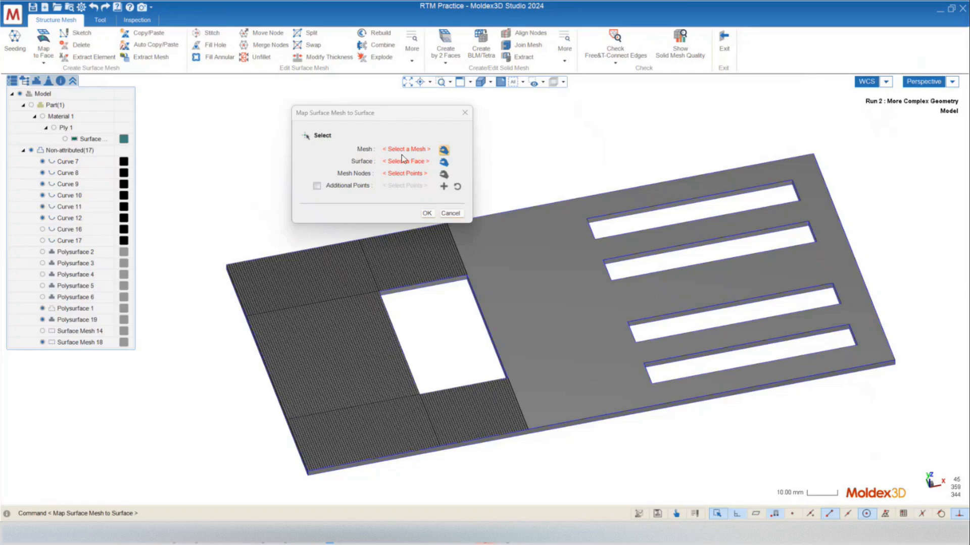
pyautogui.click(343, 362)
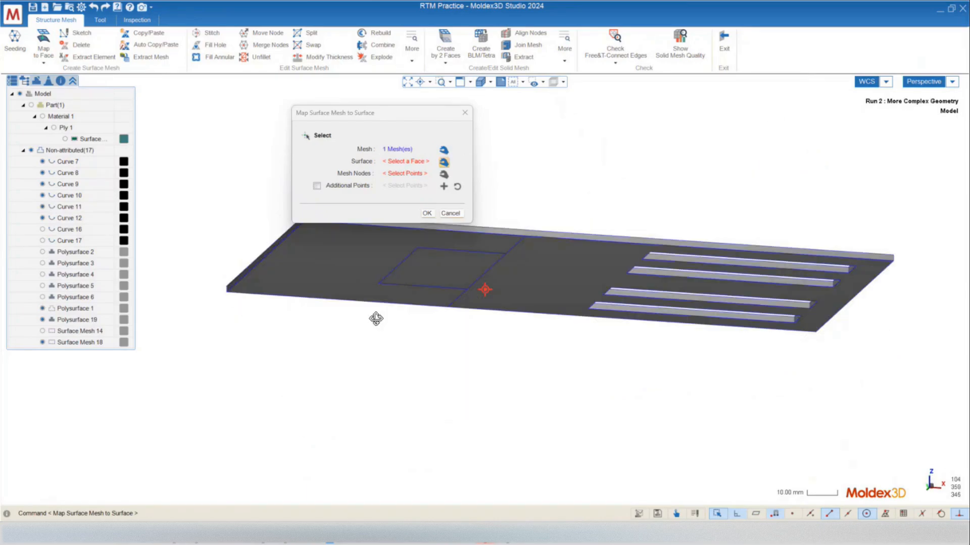
pyautogui.click(320, 296)
pyautogui.moveTo(362, 387)
pyautogui.mouseDown(button='middle')
pyautogui.moveTo(340, 303)
pyautogui.moveTo(359, 383)
pyautogui.moveTo(457, 364)
pyautogui.moveTo(359, 334)
pyautogui.moveTo(359, 404)
pyautogui.moveTo(399, 435)
pyautogui.mouseUp(button='middle')
# Step: Match eight mesh corner nodes with the corresponding corners of the target face, including those at the cut-out, and map the mesh
pyautogui.scroll(2, 386, 259)
pyautogui.scroll(2, 386, 259)
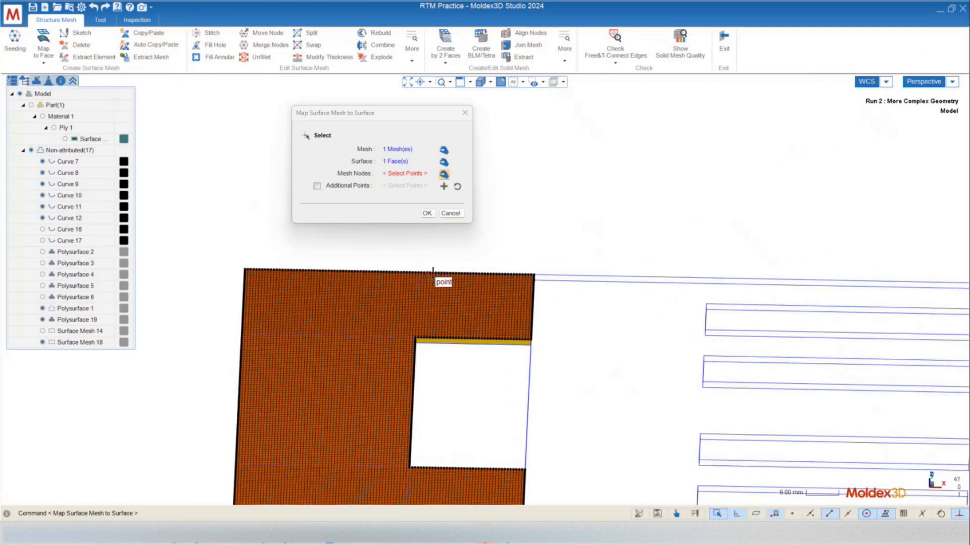
pyautogui.moveTo(441, 276); pyautogui.dragTo(580, 329, button='middle')
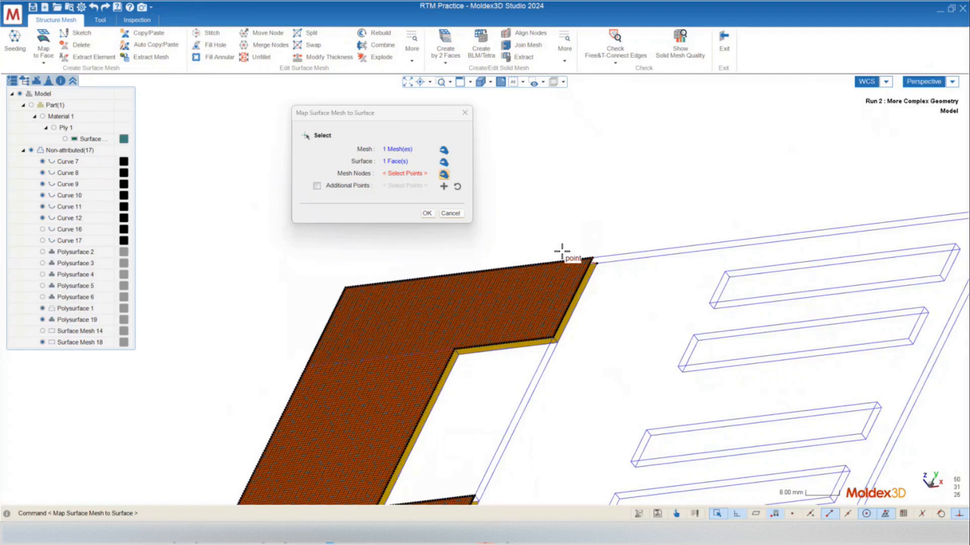
pyautogui.scroll(-2, 537, 319)
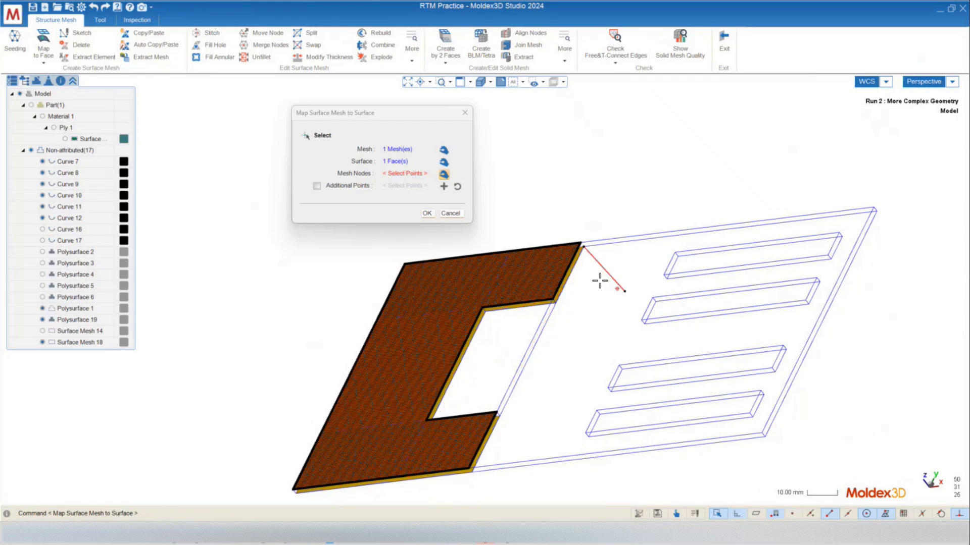
pyautogui.scroll(5, 606, 226)
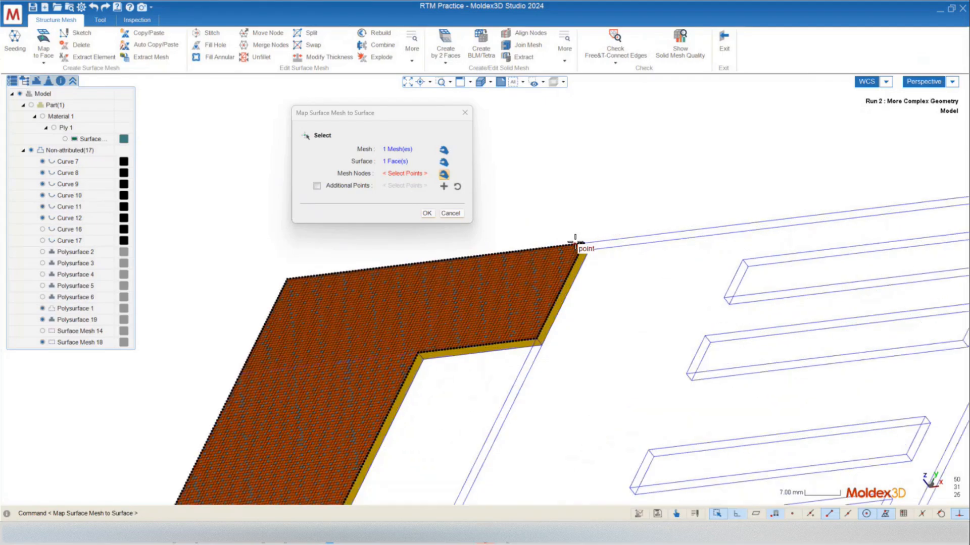
pyautogui.scroll(-3, 548, 232)
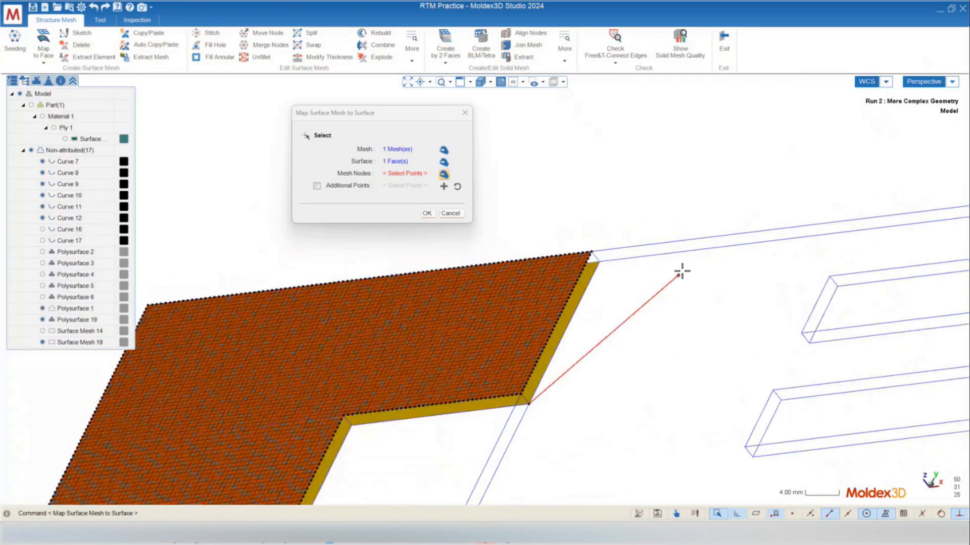
pyautogui.scroll(-3, 505, 374)
pyautogui.scroll(5, 496, 376)
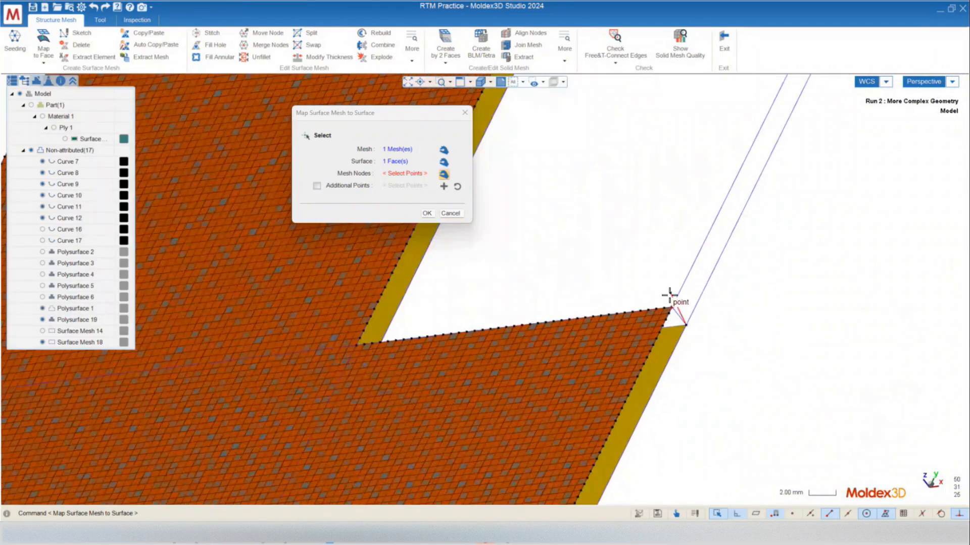
pyautogui.click(671, 306)
pyautogui.click(630, 396)
pyautogui.scroll(-4, 716, 385)
pyautogui.click(333, 462)
pyautogui.scroll(5, 446, 284)
pyautogui.click(446, 284)
pyautogui.scroll(-5, 446, 284)
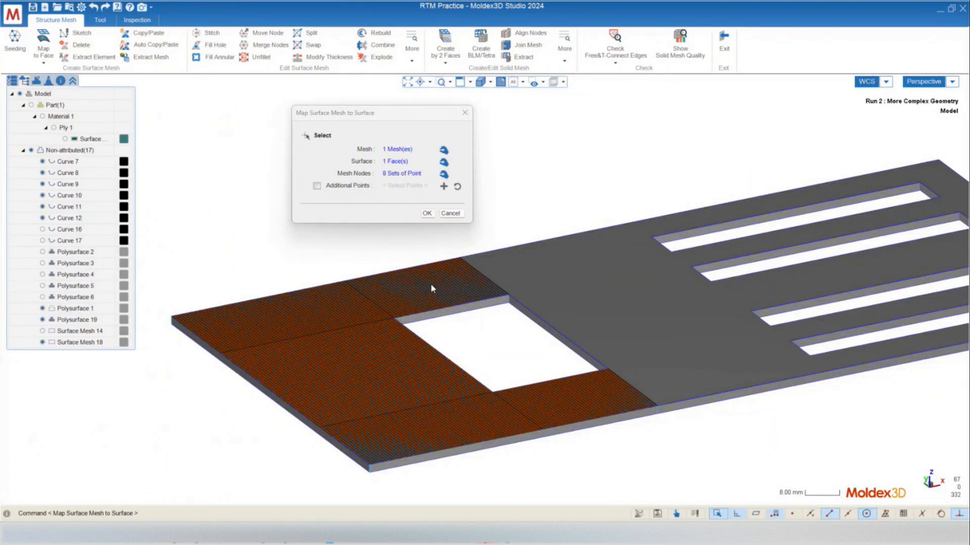
pyautogui.click(427, 213)
# Step: Examine the mapped surface mesh on the plate's opposite face, around the cut-out and out to the plate edges
pyautogui.moveTo(482, 343); pyautogui.dragTo(473, 165, button='middle')
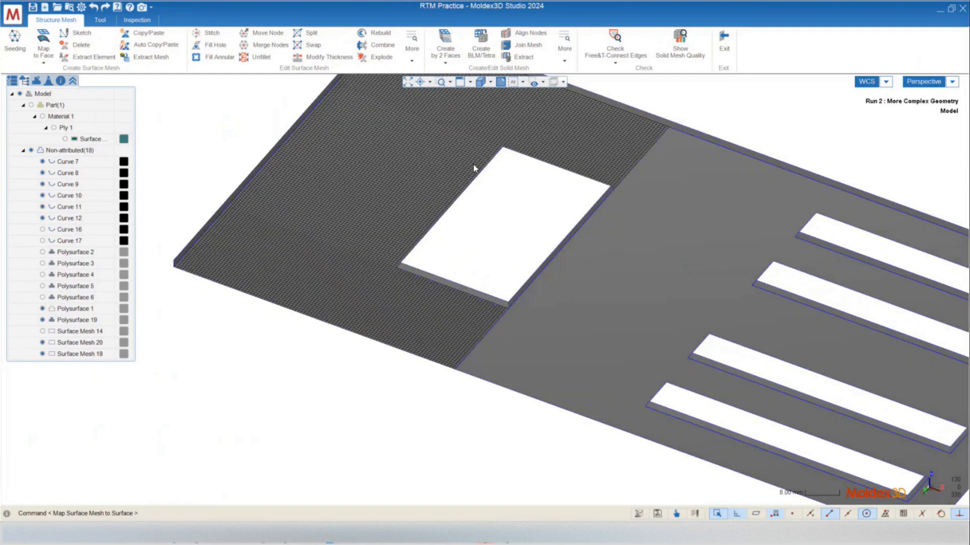
pyautogui.scroll(-2, 401, 251)
pyautogui.scroll(4, 480, 133)
pyautogui.scroll(1, 487, 135)
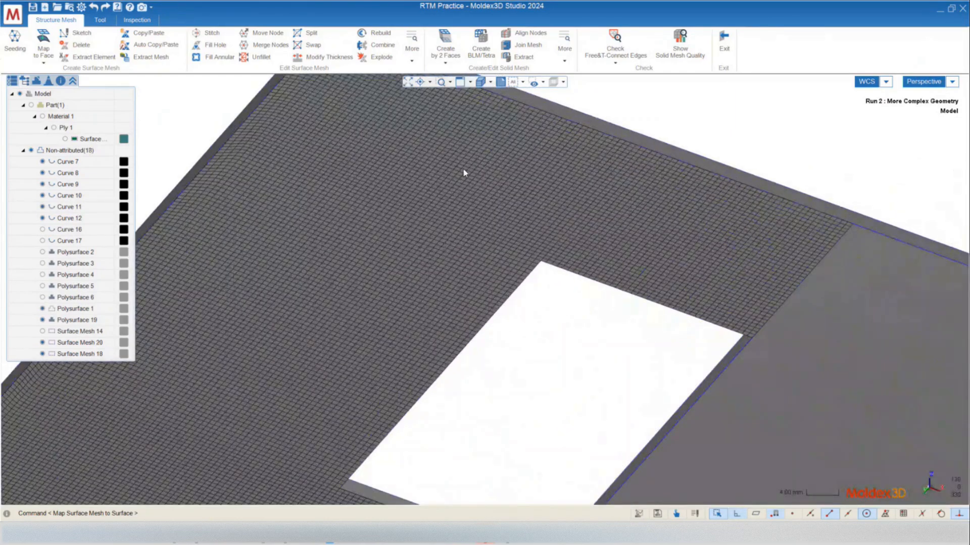
pyautogui.click(399, 184)
pyautogui.click(429, 219)
pyautogui.scroll(-3, 432, 220)
pyautogui.moveTo(449, 232); pyautogui.dragTo(567, 209, button='middle')
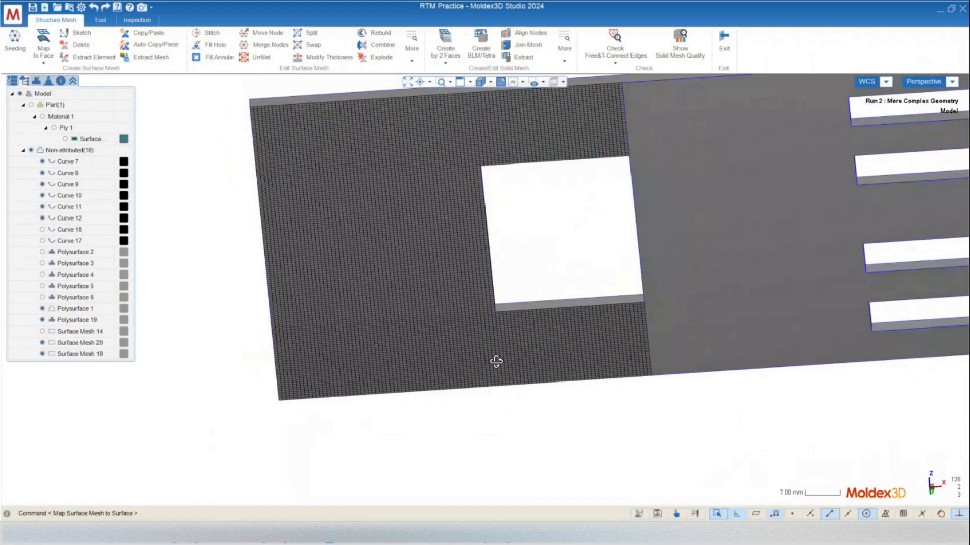
pyautogui.moveTo(496, 361); pyautogui.dragTo(441, 415, button='middle')
# Step: Set up a solid mesh between two faces, with the upper surface mesh as start and the mapped lower mesh as end
pyautogui.scroll(5, 361, 416)
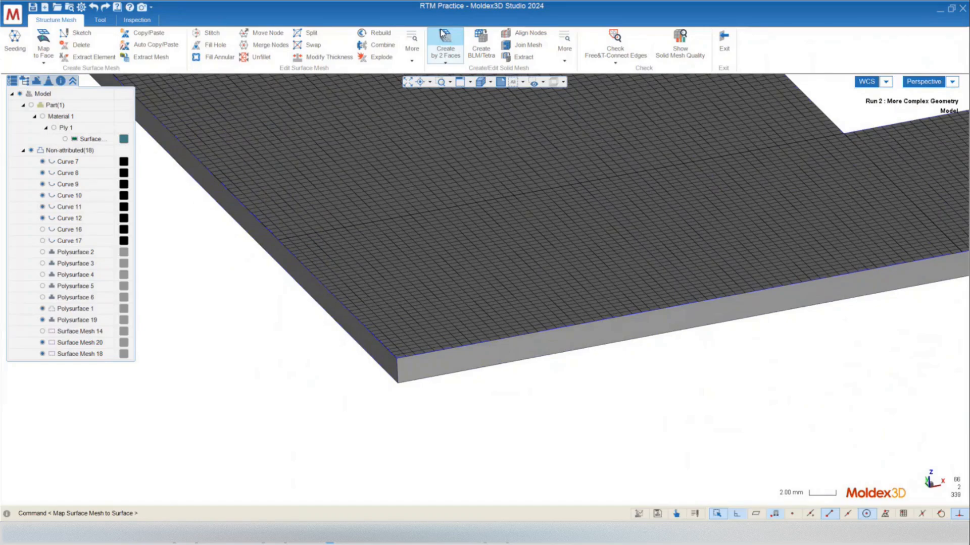
pyautogui.click(442, 42)
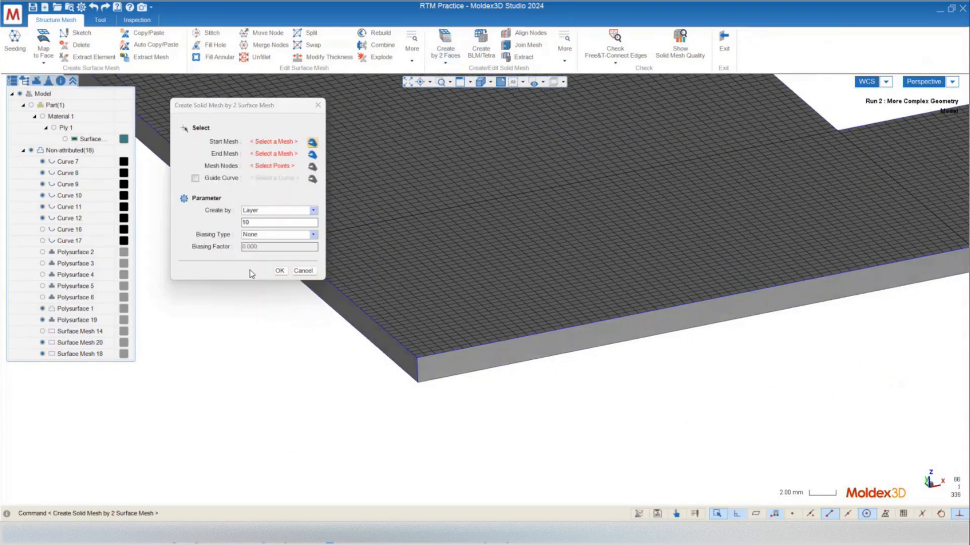
pyautogui.click(439, 312)
pyautogui.moveTo(470, 404); pyautogui.dragTo(477, 329, button='middle')
pyautogui.click(439, 228)
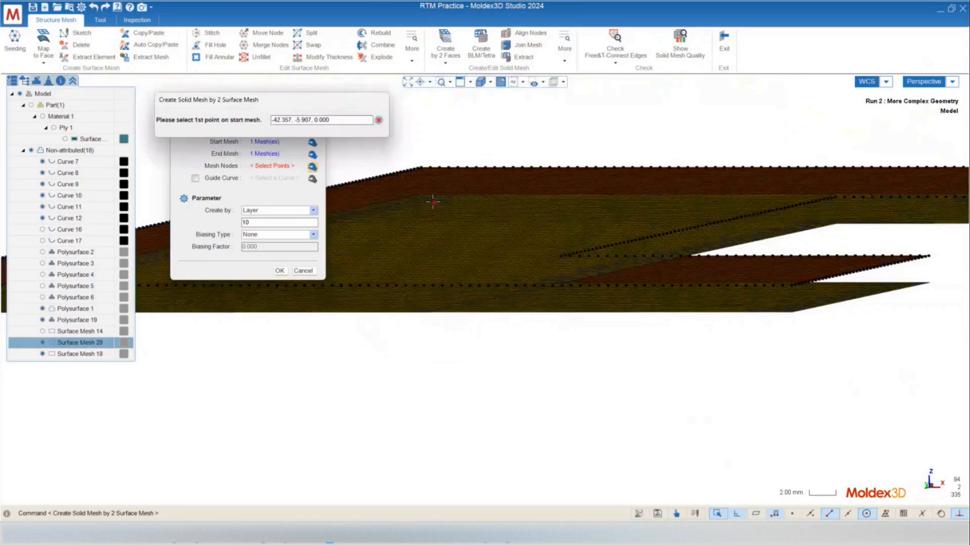
# Step: Pair three nodes at the plate's outer corner on the start mesh with their matching nodes on the end mesh
pyautogui.moveTo(438, 199); pyautogui.dragTo(443, 279, button='middle')
pyautogui.scroll(5, 459, 461)
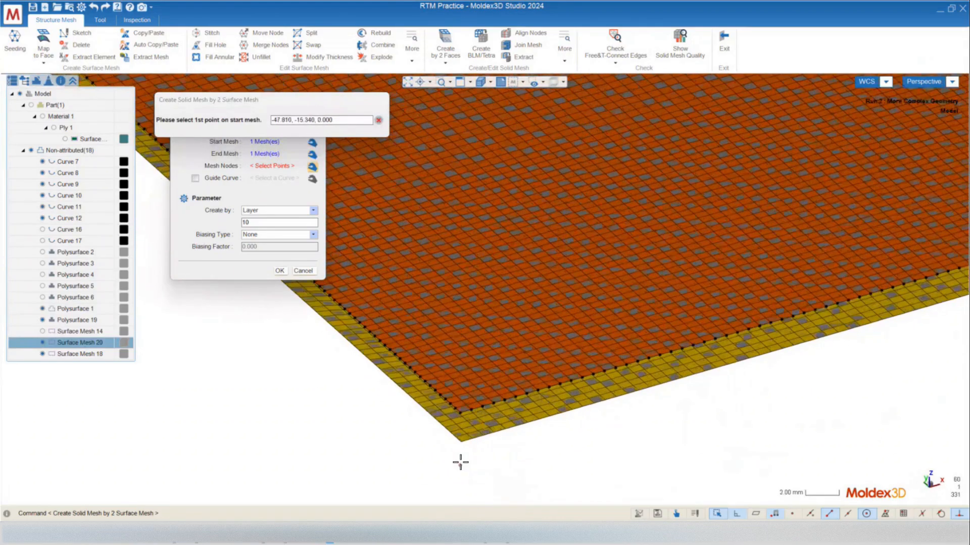
pyautogui.click(472, 376)
pyautogui.click(444, 385)
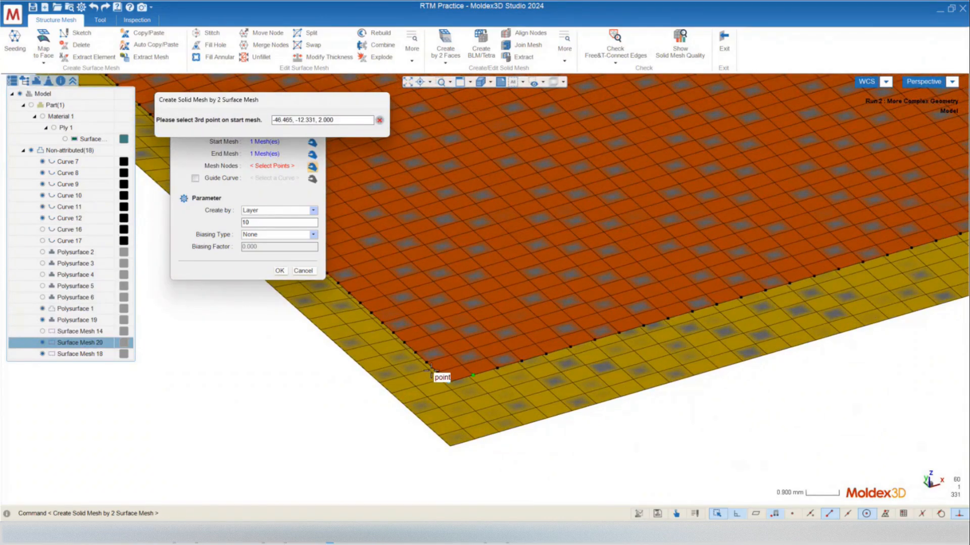
pyautogui.click(473, 440)
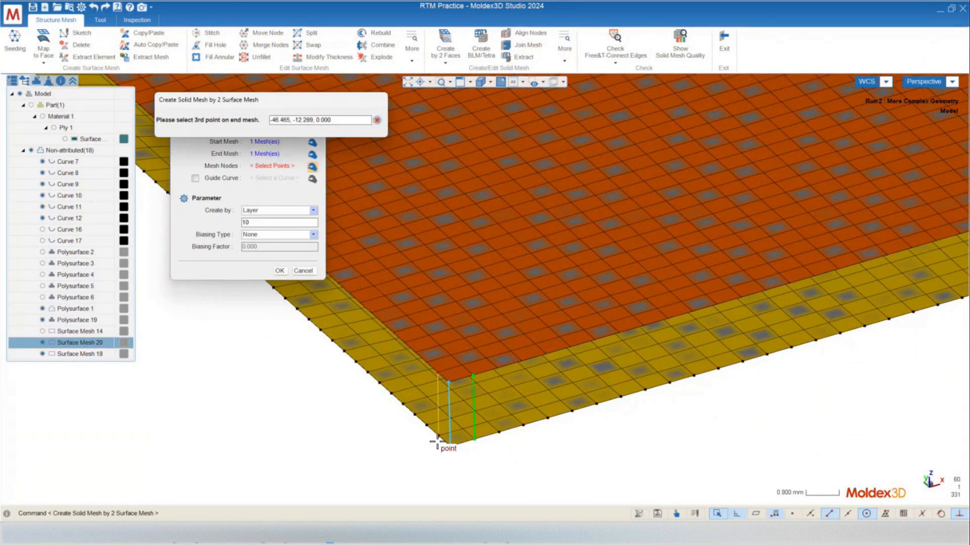
pyautogui.click(449, 446)
pyautogui.scroll(-8, 444, 449)
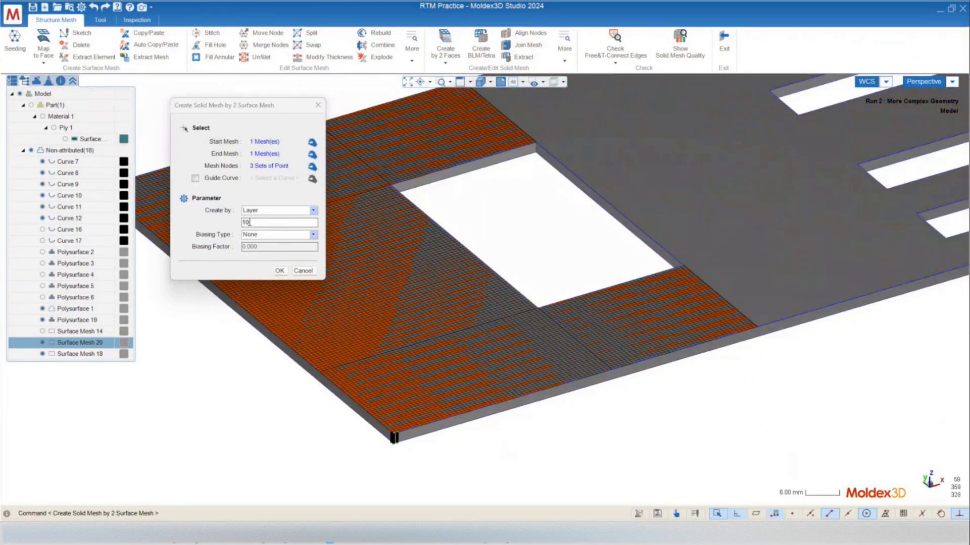
# Step: Create the solid mesh by layer, with 10 layers and no biasing
pyautogui.moveTo(698, 357)
pyautogui.mouseDown(button='middle')
pyautogui.moveTo(692, 327)
pyautogui.moveTo(590, 358)
pyautogui.moveTo(584, 371)
pyautogui.mouseUp(button='middle')
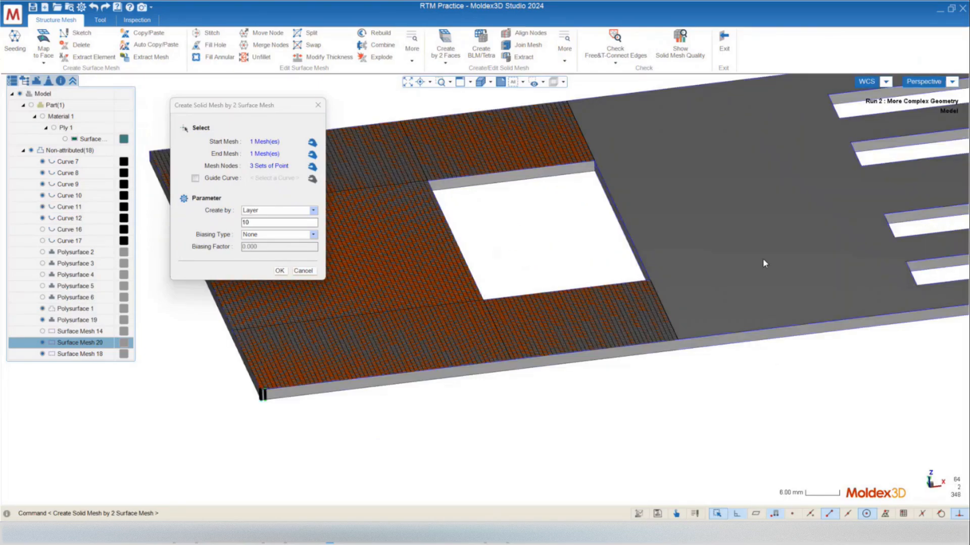
pyautogui.moveTo(535, 329); pyautogui.dragTo(500, 298, button='middle')
pyautogui.click(256, 222)
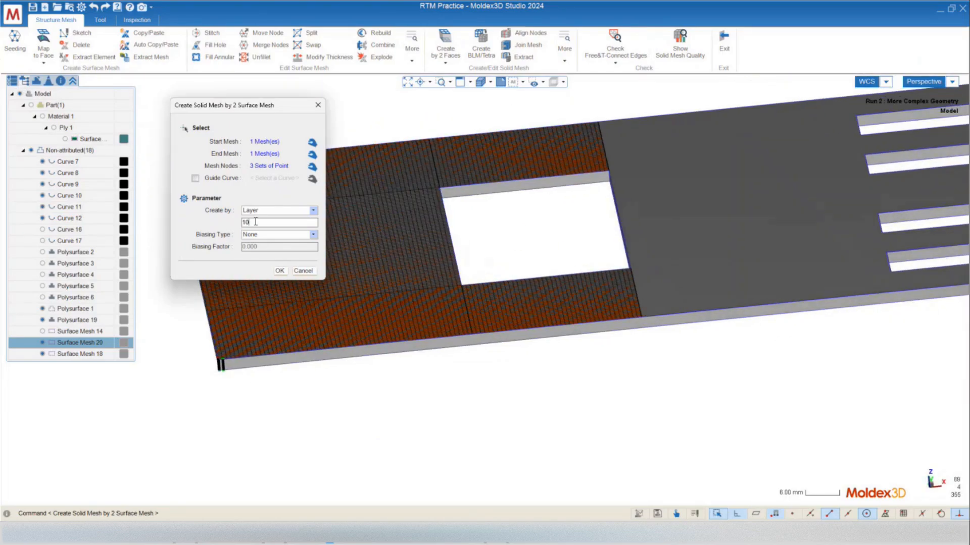
pyautogui.click(280, 271)
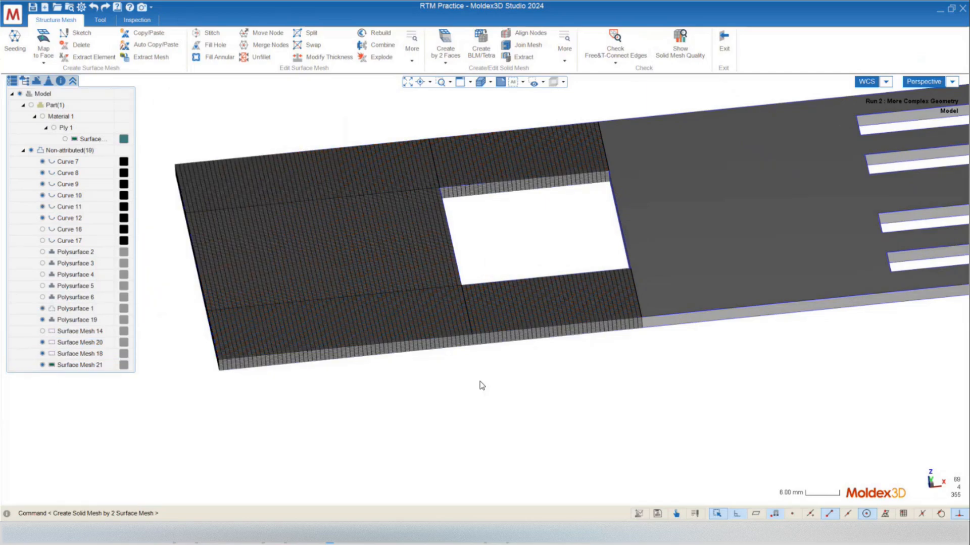
# Step: Examine the solid mesh's layers along the plate's side and the element grid around the rectangular cut-out
pyautogui.scroll(5, 219, 350)
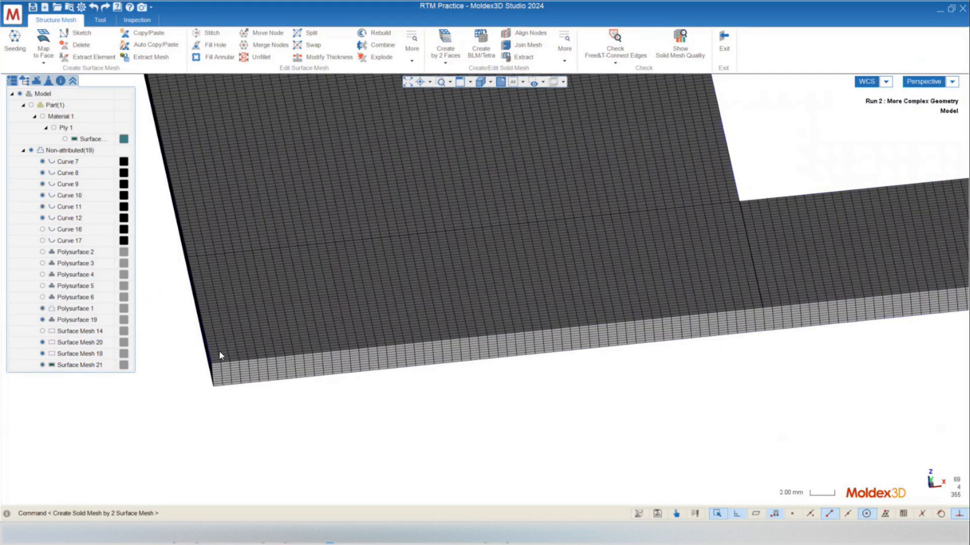
pyautogui.moveTo(219, 351); pyautogui.dragTo(252, 378, button='middle')
pyautogui.scroll(-5, 221, 377)
pyautogui.scroll(-2, 296, 437)
pyautogui.moveTo(604, 314)
pyautogui.mouseDown(button='middle')
pyautogui.moveTo(587, 288)
pyautogui.moveTo(571, 363)
pyautogui.mouseUp(button='middle')
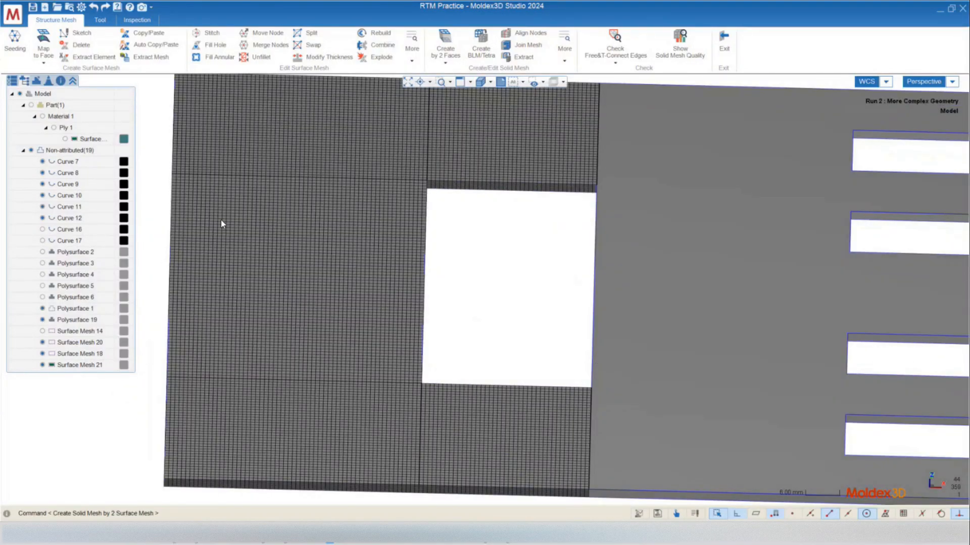
pyautogui.moveTo(431, 187)
pyautogui.mouseDown(button='middle')
pyautogui.moveTo(493, 255)
pyautogui.moveTo(444, 212)
pyautogui.mouseUp(button='middle')
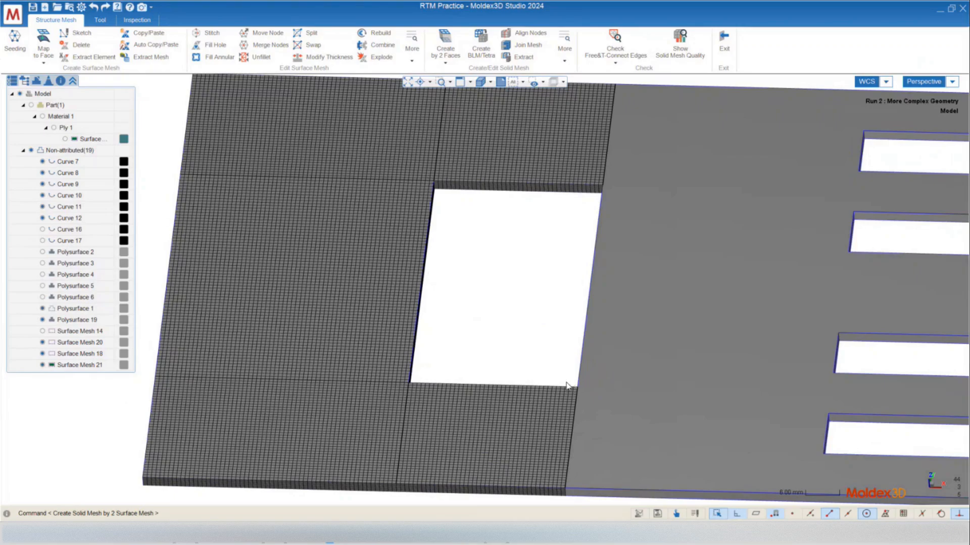
# Step: Select the non-attributed solid mesh surrounding the rectangular cut-out and assign it the Part attribute
pyautogui.moveTo(569, 386)
pyautogui.mouseDown(button='middle')
pyautogui.moveTo(494, 377)
pyautogui.moveTo(445, 273)
pyautogui.mouseUp(button='middle')
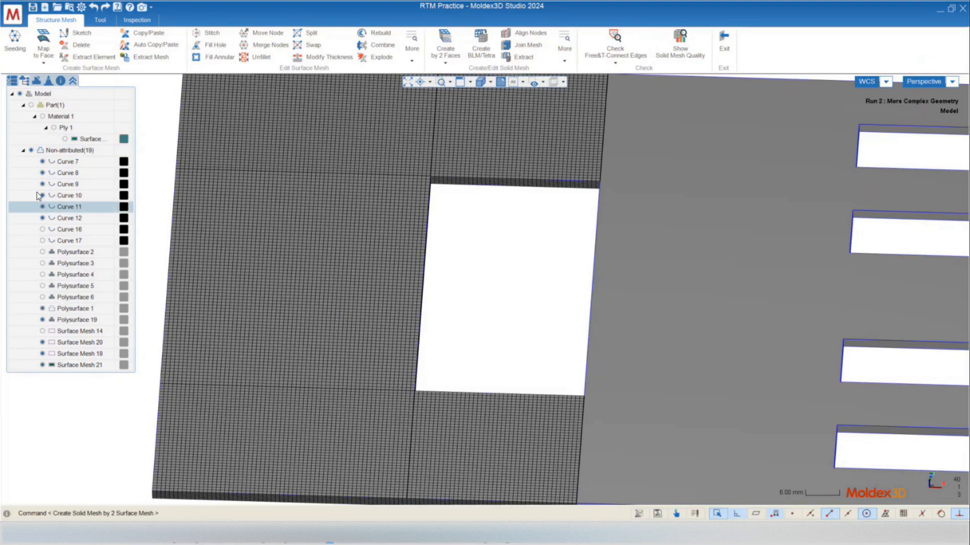
pyautogui.scroll(-5, 314, 386)
pyautogui.scroll(2, 318, 392)
pyautogui.scroll(2, 317, 391)
pyautogui.click(321, 391)
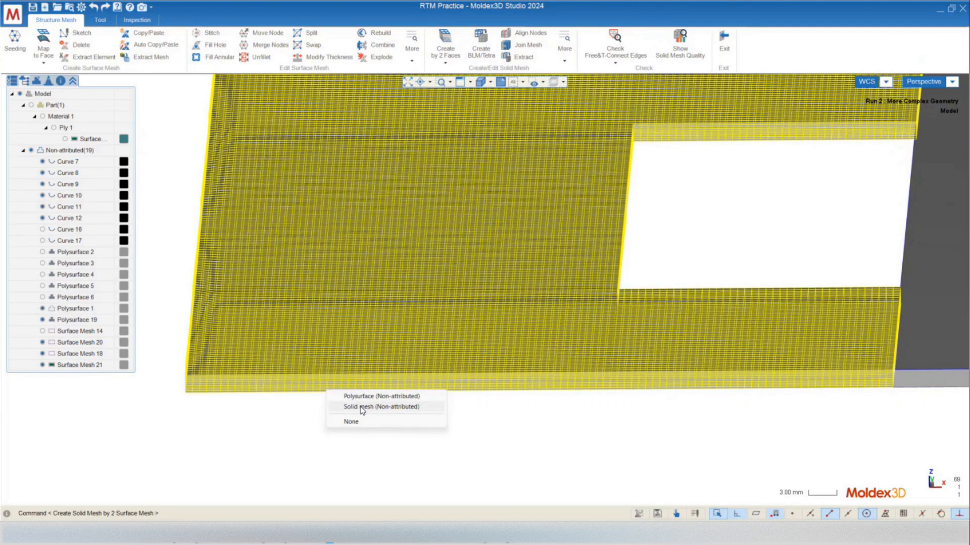
pyautogui.click(360, 407)
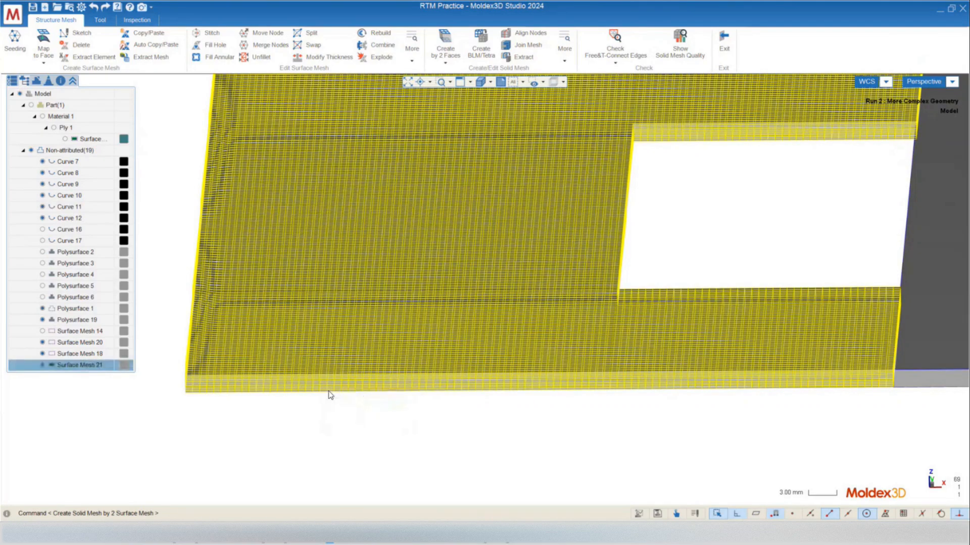
pyautogui.press('Escape')
pyautogui.click(340, 385)
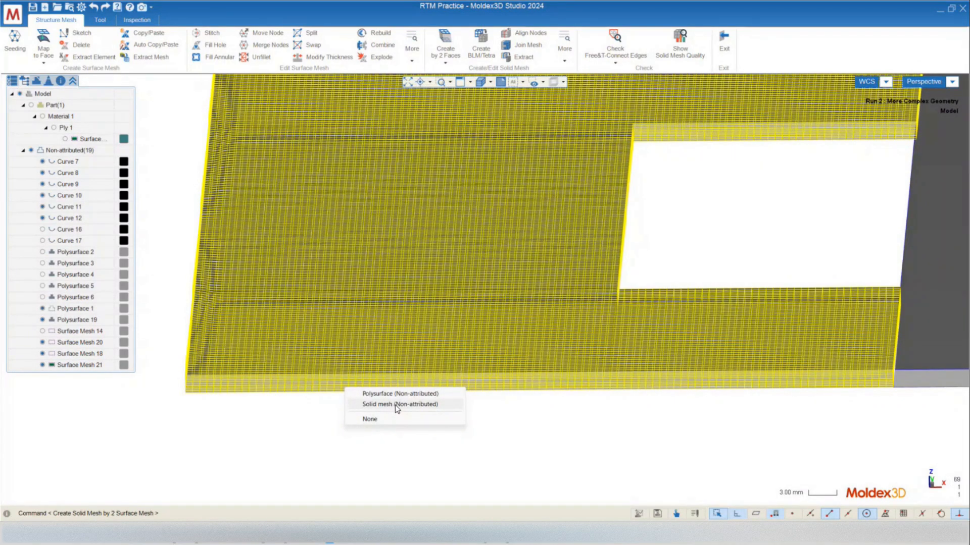
pyautogui.click(395, 405)
pyautogui.rightClick(380, 387)
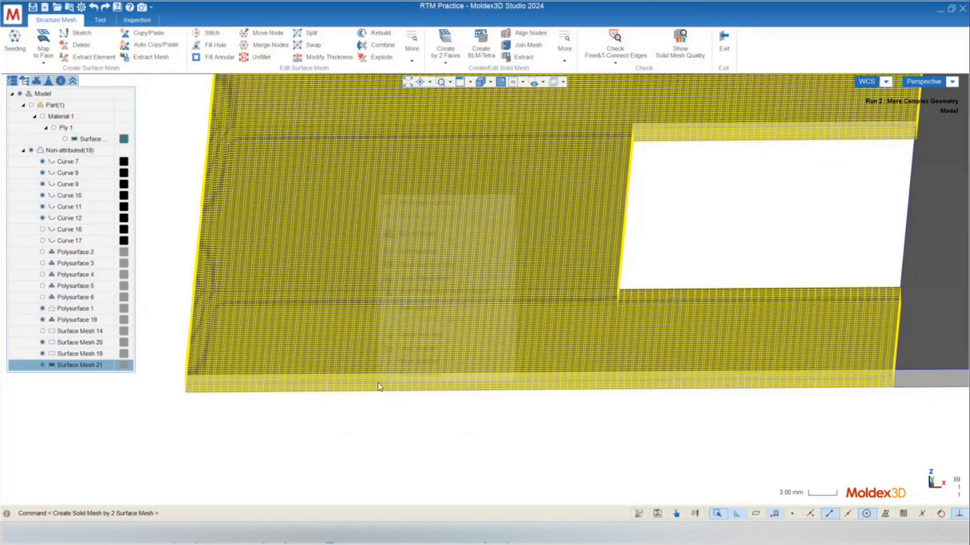
pyautogui.click(417, 232)
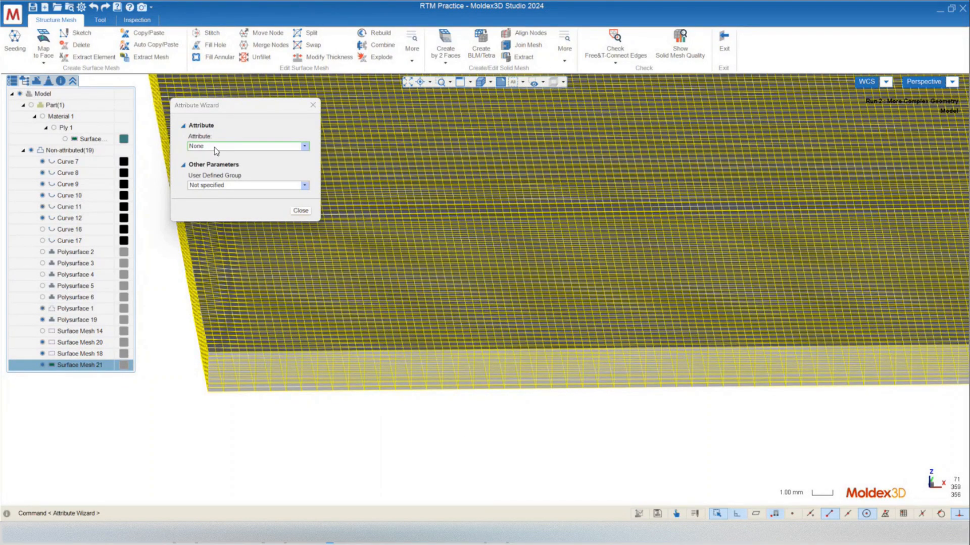
pyautogui.click(304, 146)
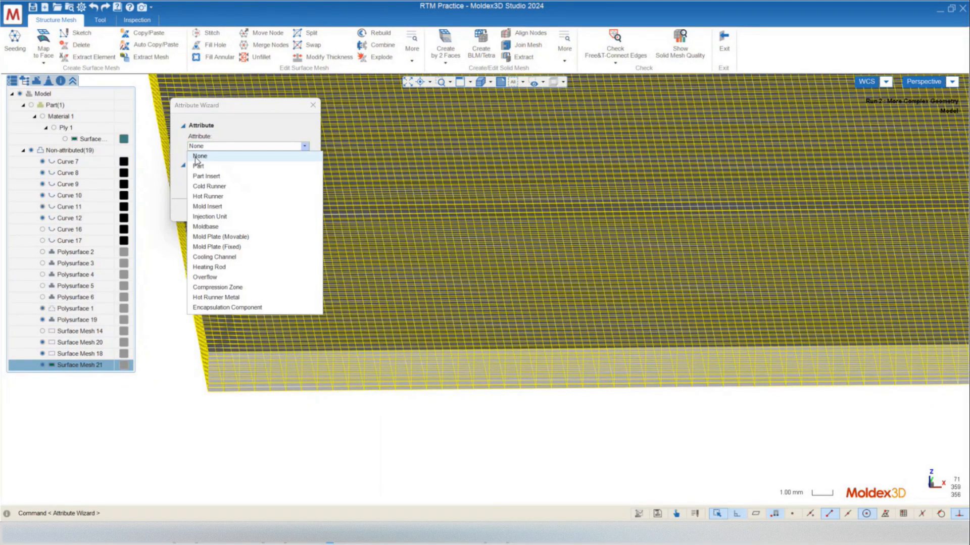
pyautogui.click(198, 166)
# Step: Start a new ply group named Ply 2 for the solid mesh and add a material group named Material 2
pyautogui.click(205, 187)
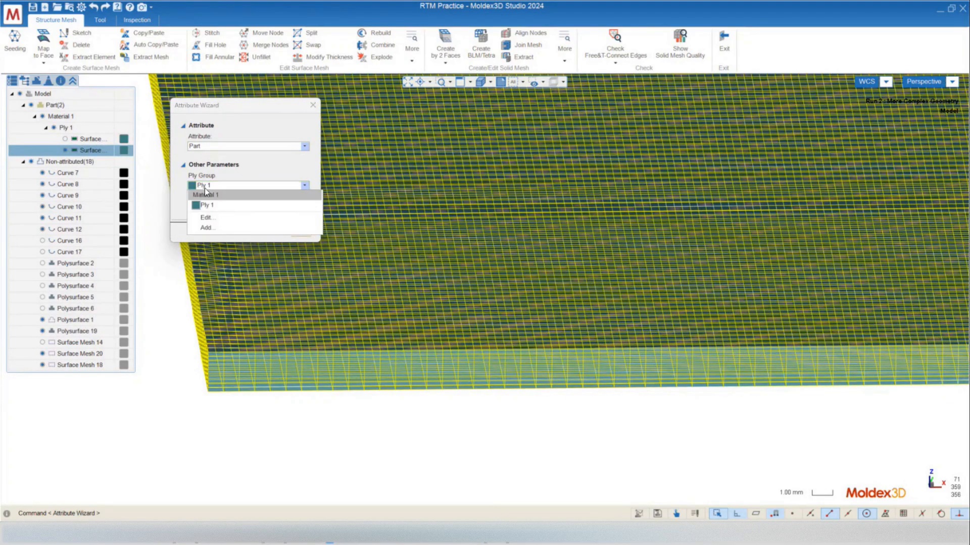
pyautogui.click(206, 228)
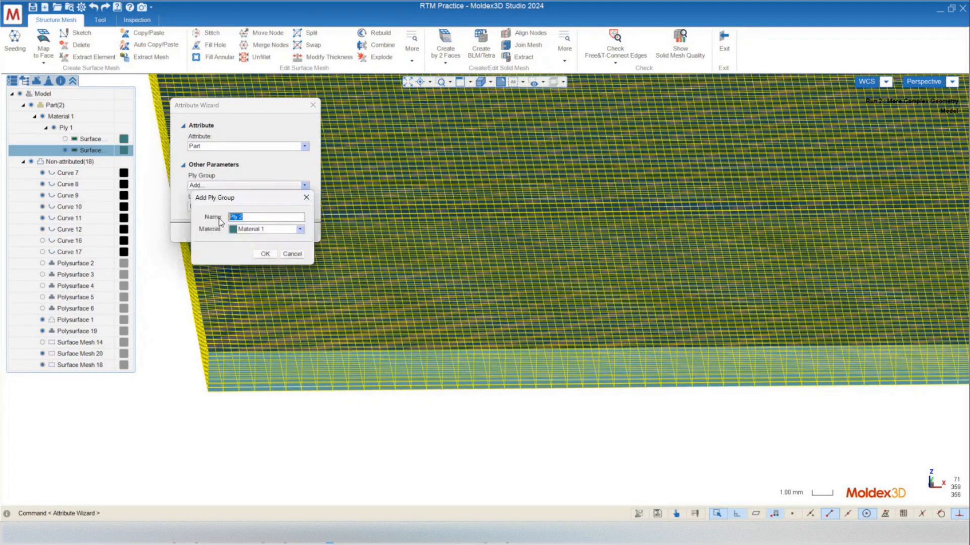
pyautogui.click(248, 218)
pyautogui.click(250, 230)
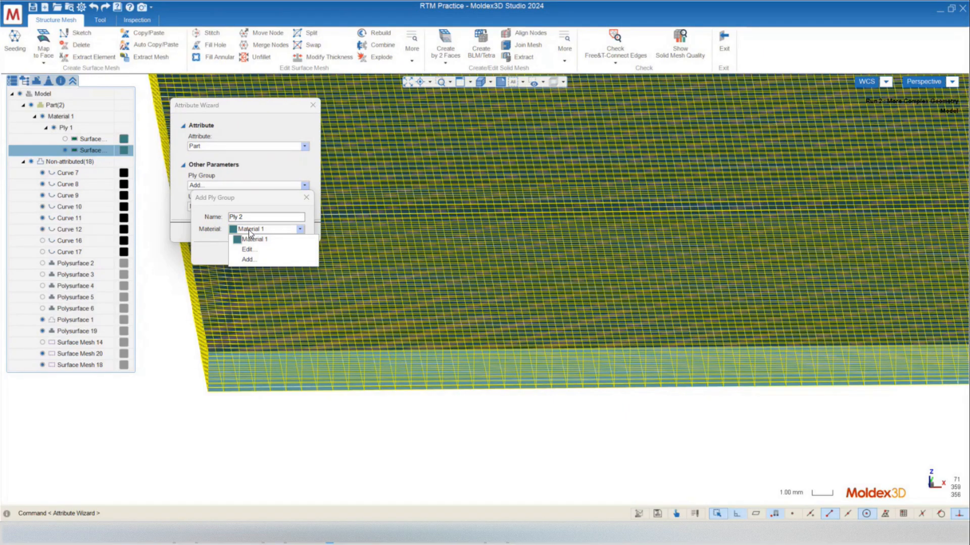
pyautogui.click(248, 259)
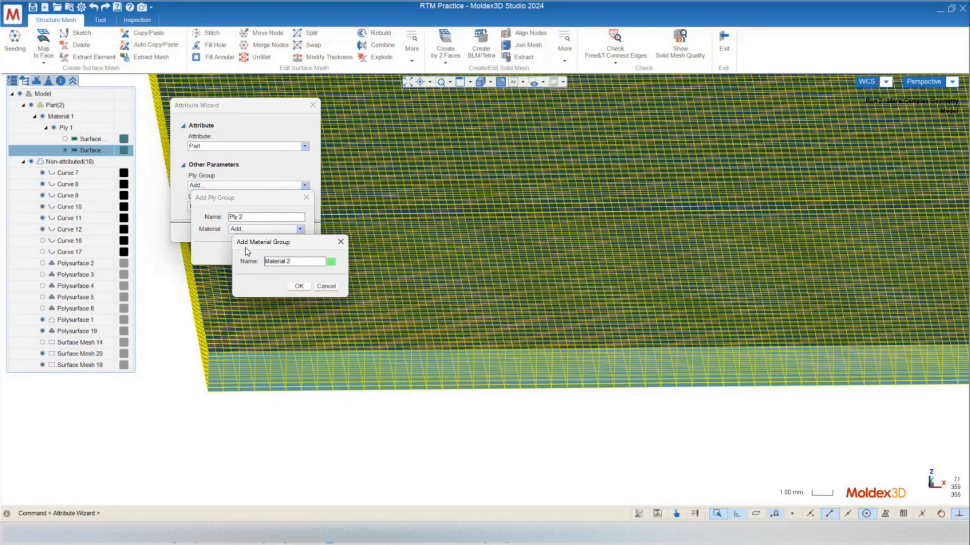
pyautogui.click(331, 262)
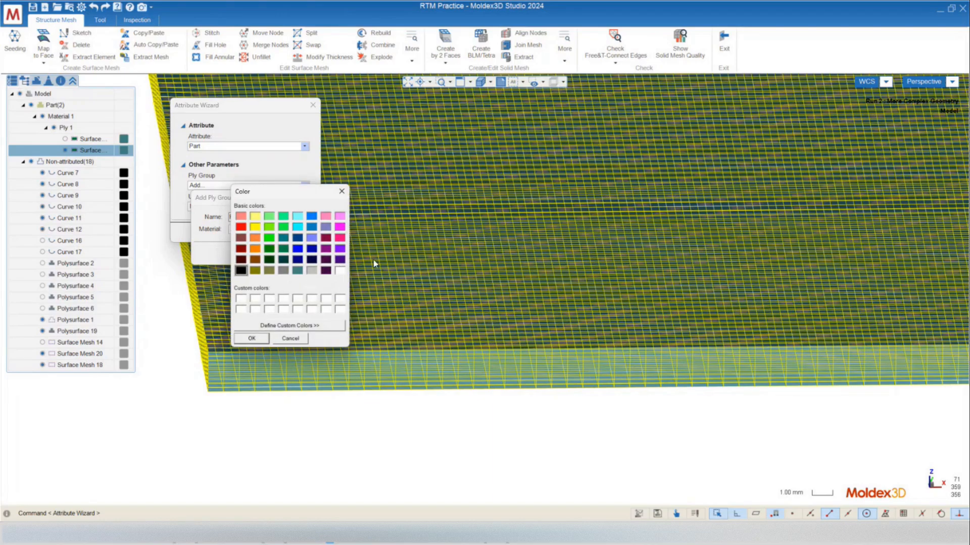
pyautogui.click(342, 192)
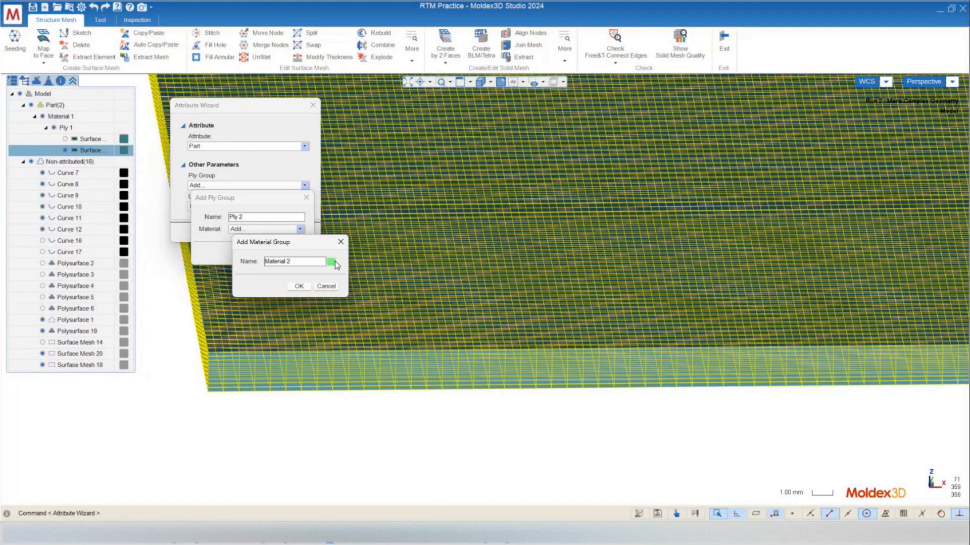
pyautogui.doubleClick(296, 262)
pyautogui.click(288, 263)
pyautogui.doubleClick(300, 263)
pyautogui.click(300, 261)
pyautogui.click(299, 286)
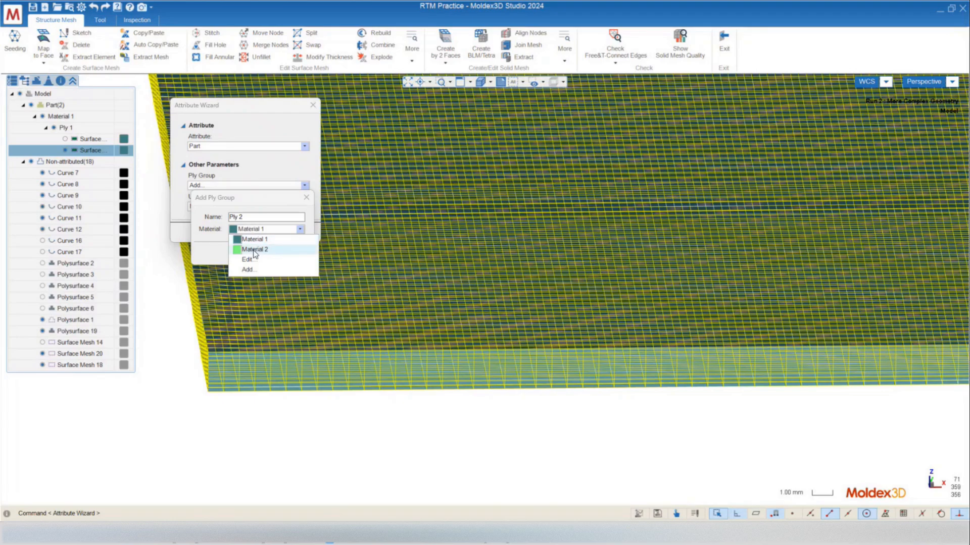
# Step: Give Ply 2 the material group Material 2 and assign the surrounding solid mesh to that ply group
pyautogui.click(254, 250)
pyautogui.moveTo(247, 202); pyautogui.dragTo(307, 195)
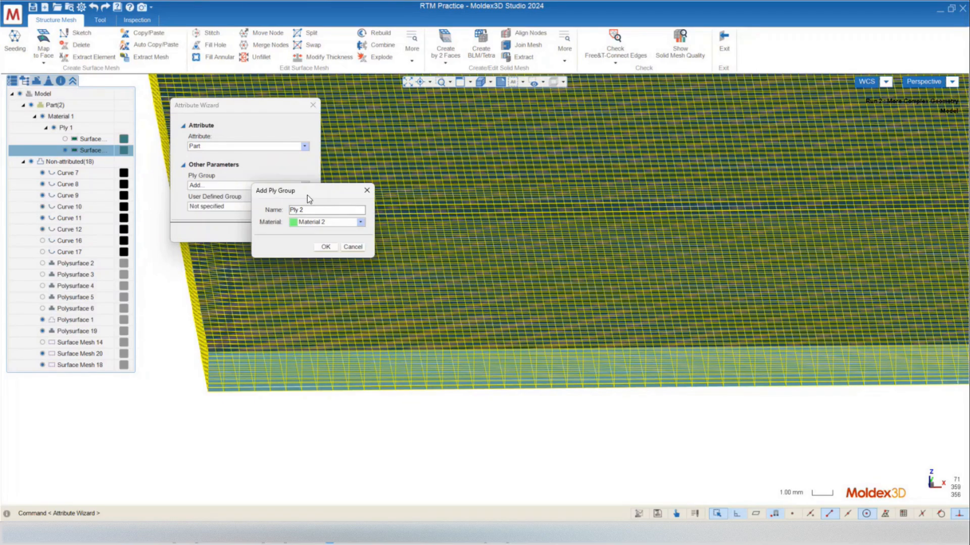
pyautogui.click(325, 249)
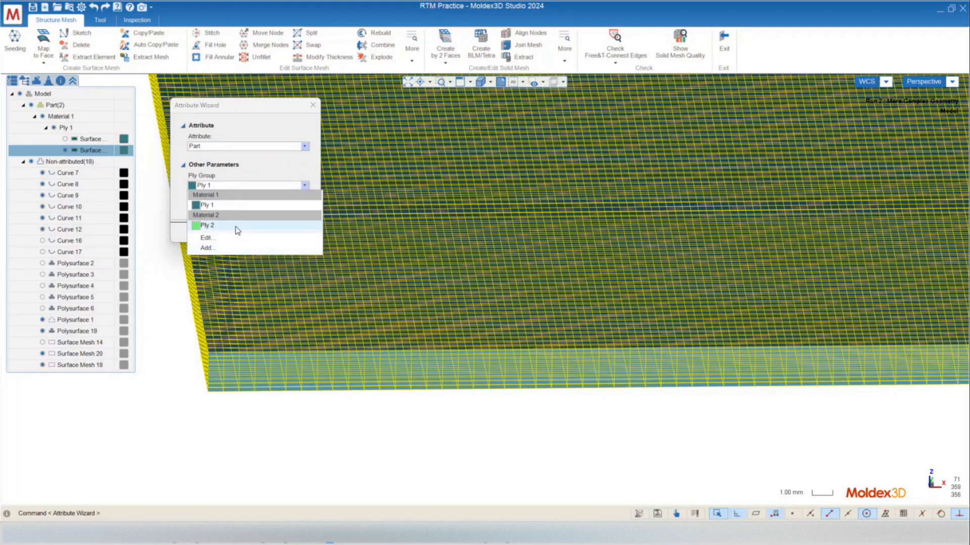
pyautogui.click(207, 226)
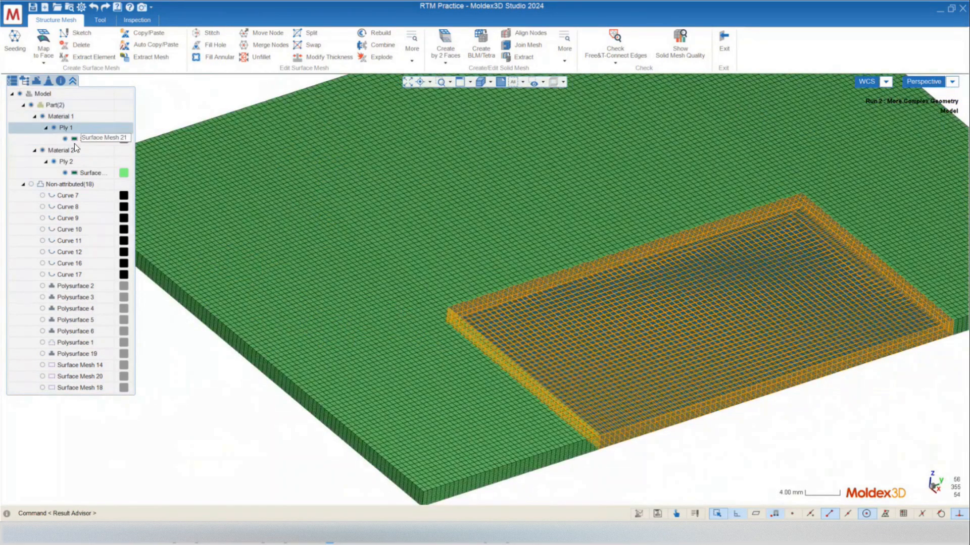
# Step: Examine the inner Ply 1 mesh block, the surrounding Ply 2 mesh and the unmeshed slotted section of the plate
pyautogui.click(610, 337)
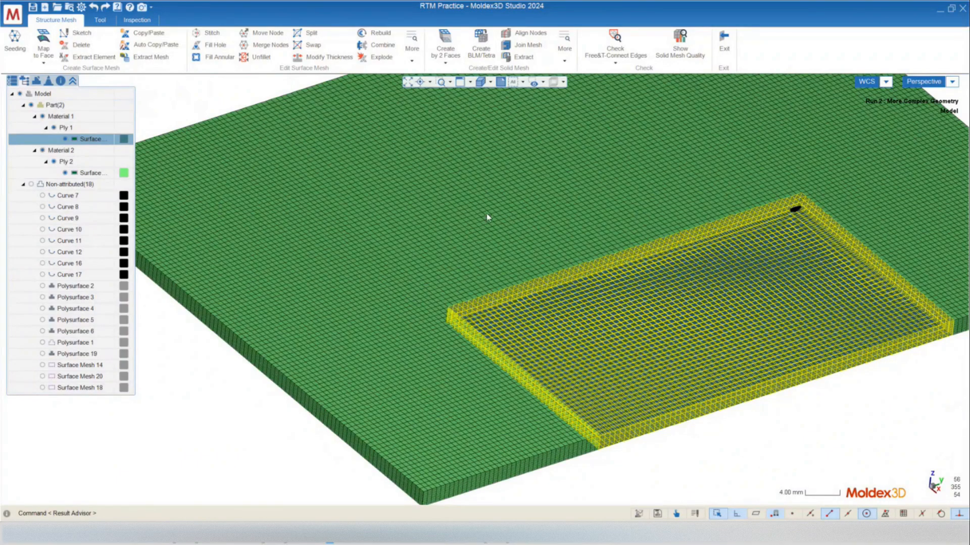
pyautogui.click(505, 219)
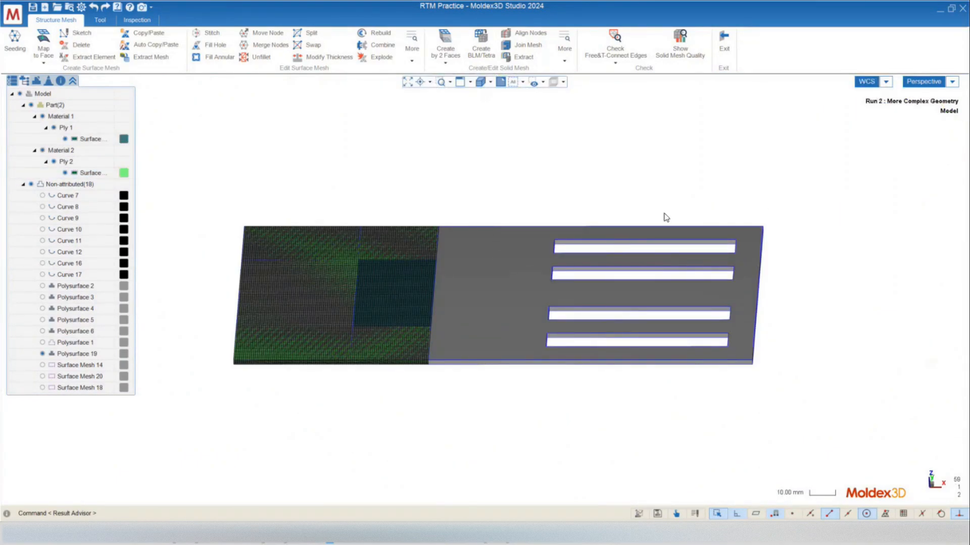
pyautogui.scroll(5, 727, 256)
pyautogui.scroll(-5, 663, 267)
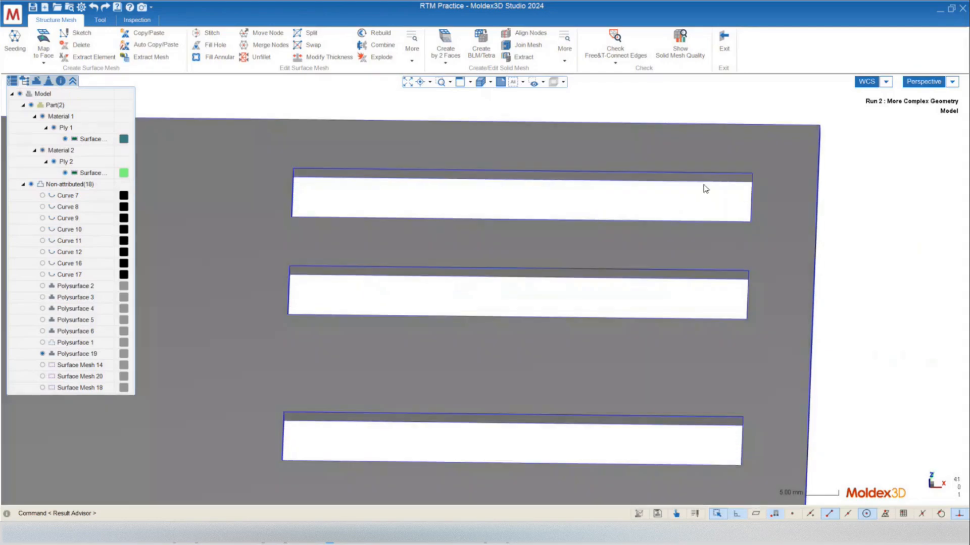
pyautogui.moveTo(645, 267); pyautogui.dragTo(640, 263, button='middle')
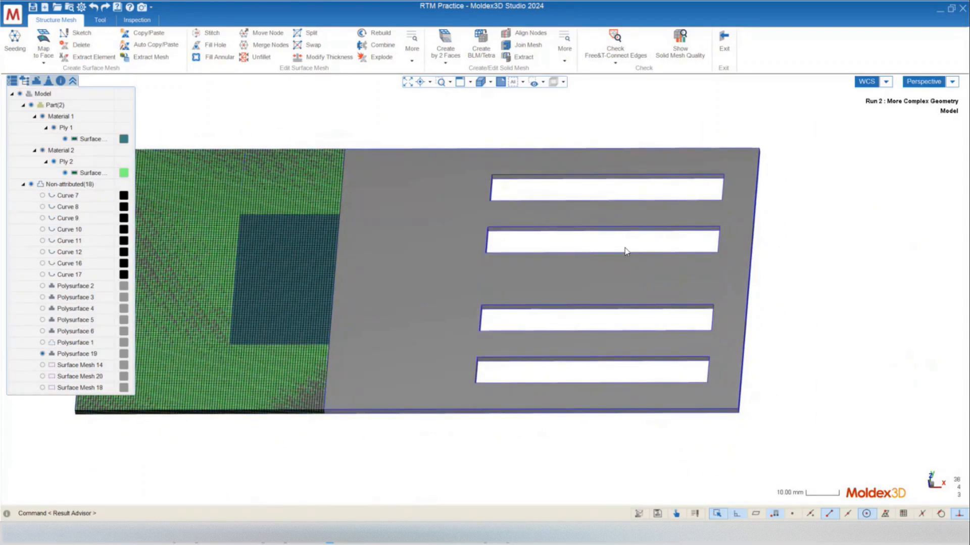
pyautogui.click(291, 292)
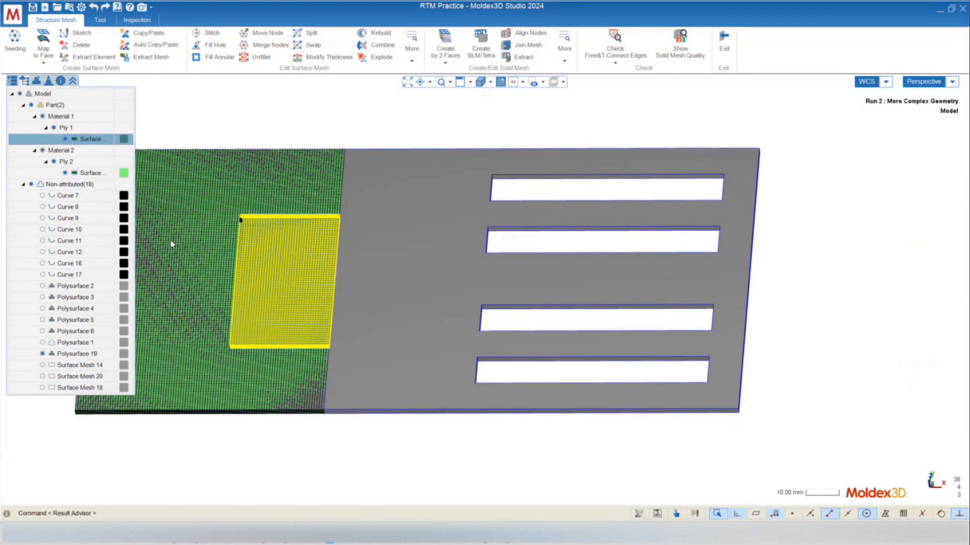
pyautogui.moveTo(526, 423); pyautogui.dragTo(534, 472, button='middle')
pyautogui.click(534, 472)
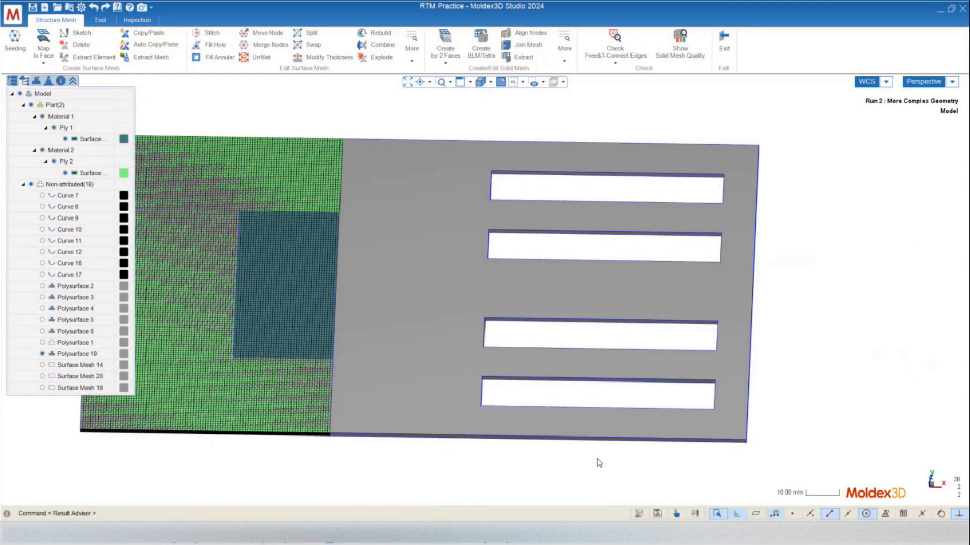
pyautogui.moveTo(508, 273)
pyautogui.mouseDown(button='middle')
pyautogui.moveTo(515, 244)
pyautogui.moveTo(478, 340)
pyautogui.moveTo(490, 153)
pyautogui.mouseUp(button='middle')
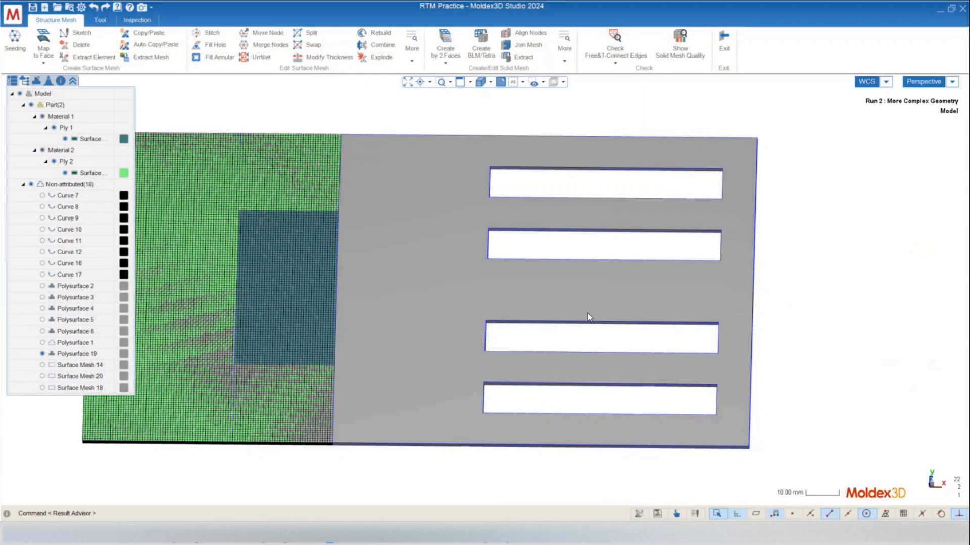
pyautogui.moveTo(508, 333)
pyautogui.mouseDown(button='middle')
pyautogui.moveTo(465, 313)
pyautogui.moveTo(492, 320)
pyautogui.moveTo(488, 313)
pyautogui.mouseUp(button='middle')
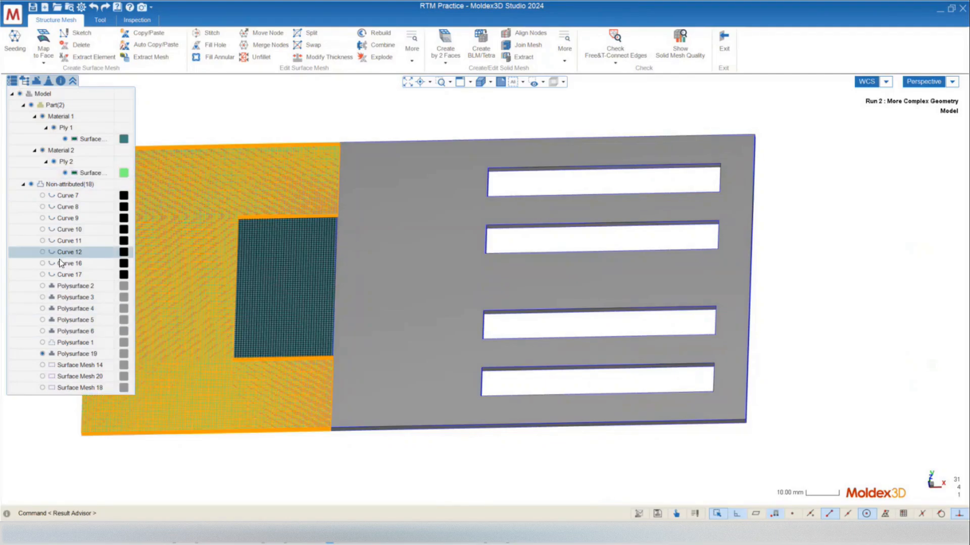
# Step: Show Polysurface 6, examine the cylinder and bar body on the plate from several angles, and hide it again
pyautogui.click(43, 332)
pyautogui.moveTo(488, 354)
pyautogui.mouseDown(button='middle')
pyautogui.moveTo(500, 292)
pyautogui.moveTo(461, 316)
pyautogui.moveTo(475, 322)
pyautogui.mouseUp(button='middle')
pyautogui.scroll(4, 439, 288)
pyautogui.scroll(2, 438, 287)
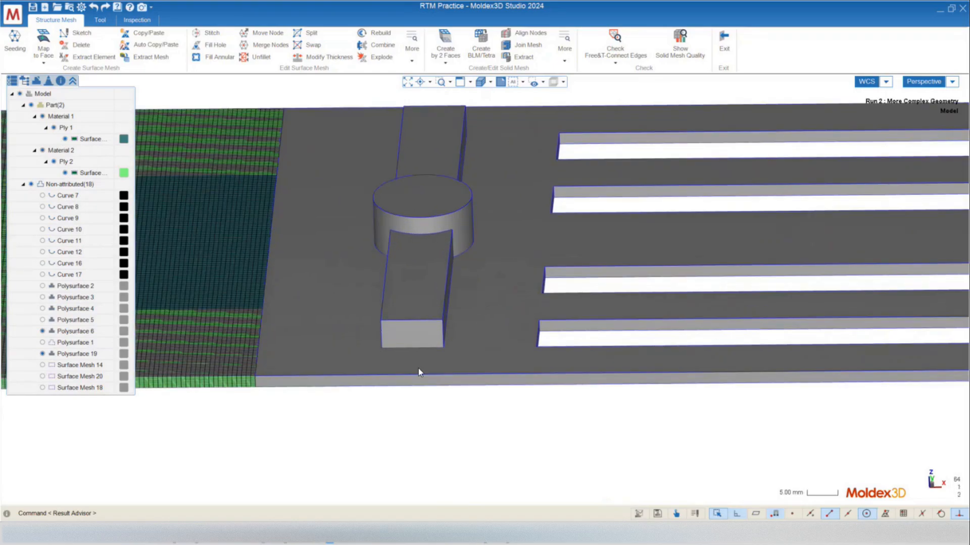
pyautogui.moveTo(383, 168)
pyautogui.mouseDown(button='middle')
pyautogui.moveTo(552, 253)
pyautogui.moveTo(433, 267)
pyautogui.mouseUp(button='middle')
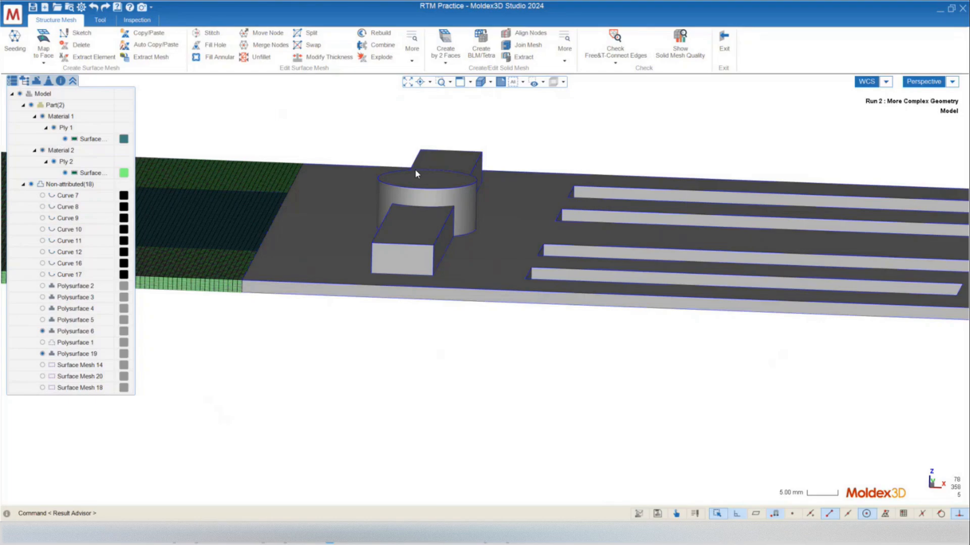
pyautogui.moveTo(415, 174)
pyautogui.mouseDown(button='middle')
pyautogui.moveTo(496, 193)
pyautogui.moveTo(386, 230)
pyautogui.moveTo(387, 218)
pyautogui.moveTo(493, 296)
pyautogui.moveTo(424, 382)
pyautogui.moveTo(464, 410)
pyautogui.moveTo(428, 420)
pyautogui.moveTo(466, 477)
pyautogui.mouseUp(button='middle')
pyautogui.scroll(-3, 388, 214)
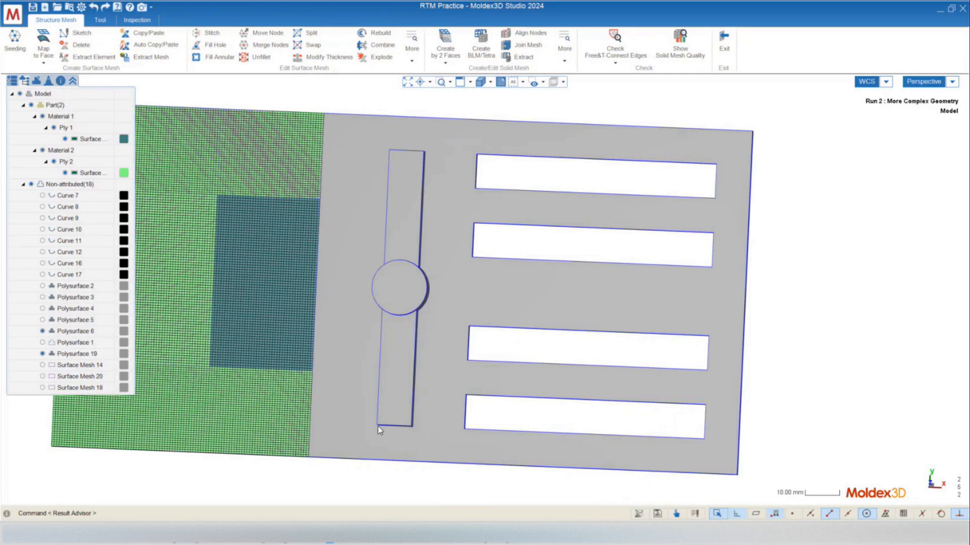
pyautogui.moveTo(378, 427)
pyautogui.mouseDown(button='middle')
pyautogui.moveTo(362, 378)
pyautogui.moveTo(386, 424)
pyautogui.mouseUp(button='middle')
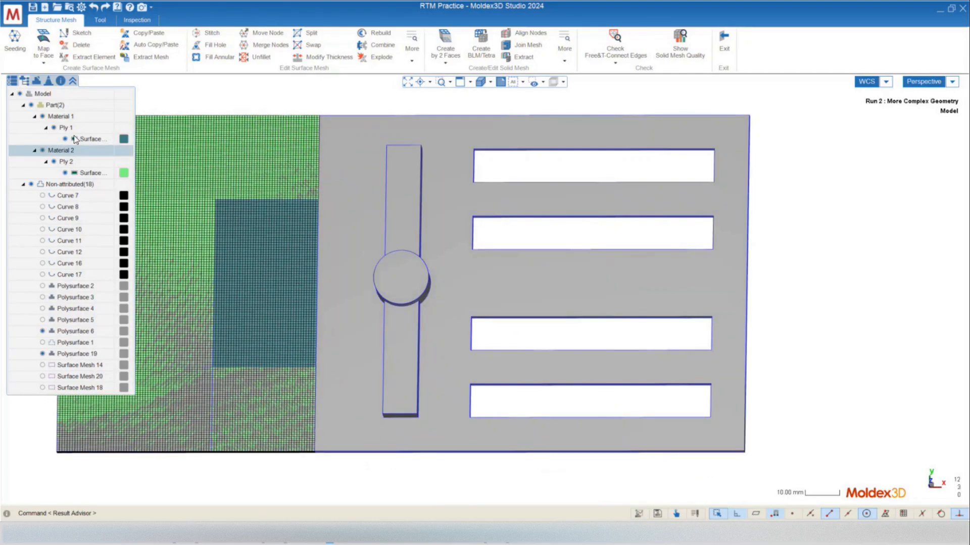
pyautogui.click(87, 172)
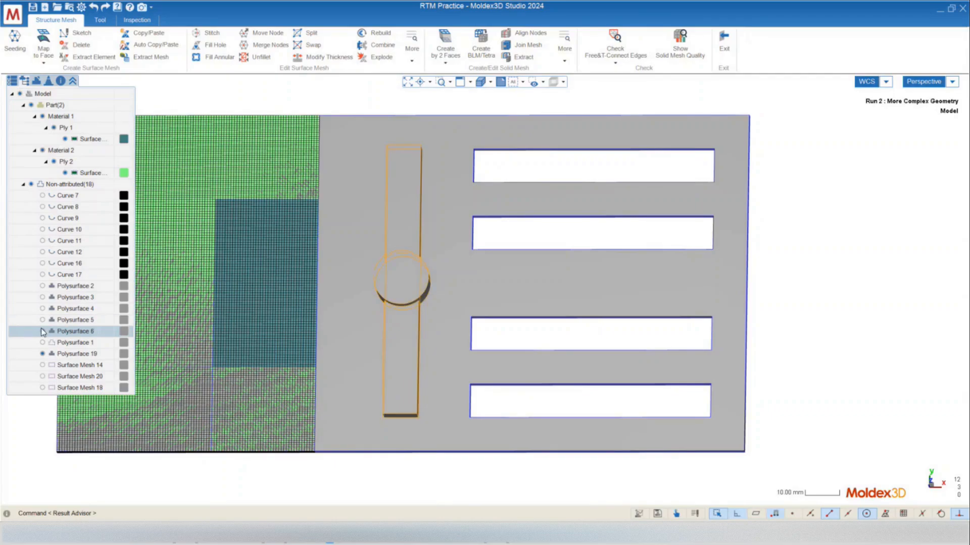
pyautogui.click(43, 331)
# Step: Examine the four slots and the boundary between the meshed and unmeshed sections of the plate
pyautogui.moveTo(396, 344)
pyautogui.mouseDown(button='middle')
pyautogui.moveTo(431, 294)
pyautogui.moveTo(310, 245)
pyautogui.mouseUp(button='middle')
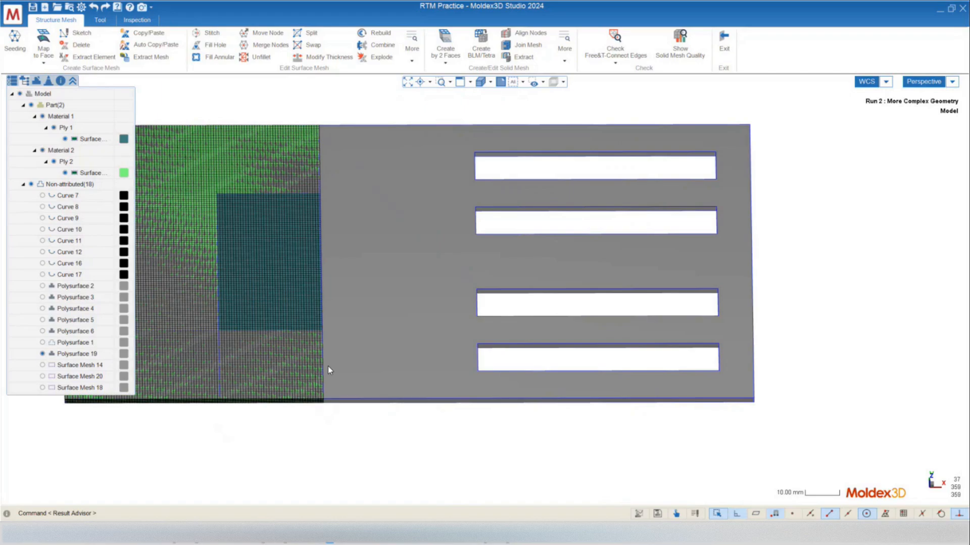
pyautogui.moveTo(508, 341); pyautogui.dragTo(504, 326, button='middle')
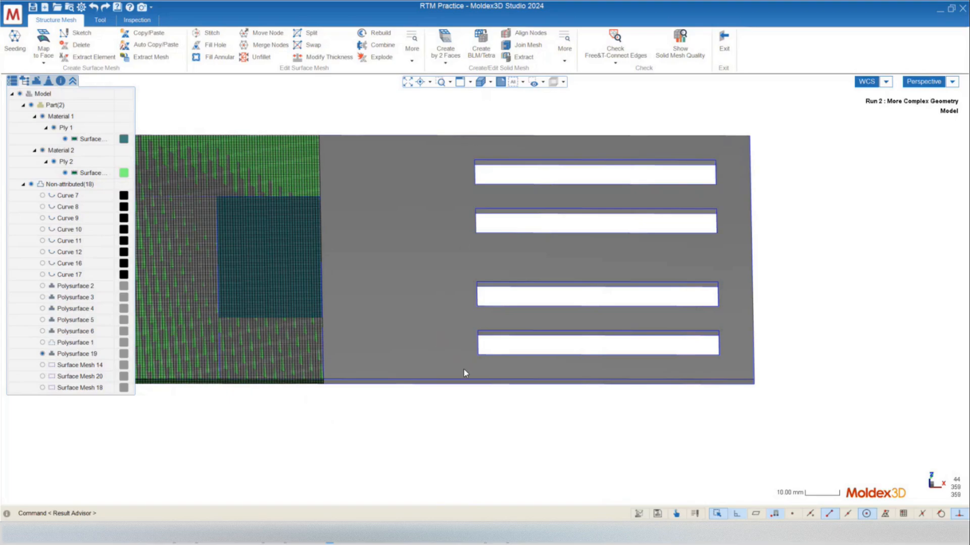
pyautogui.moveTo(463, 370); pyautogui.dragTo(514, 295, button='middle')
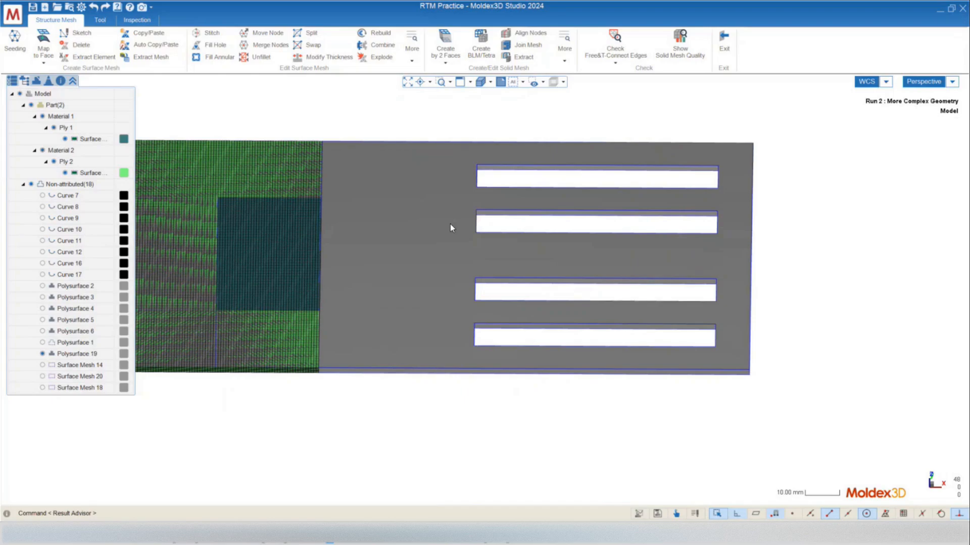
pyautogui.scroll(5, 471, 142)
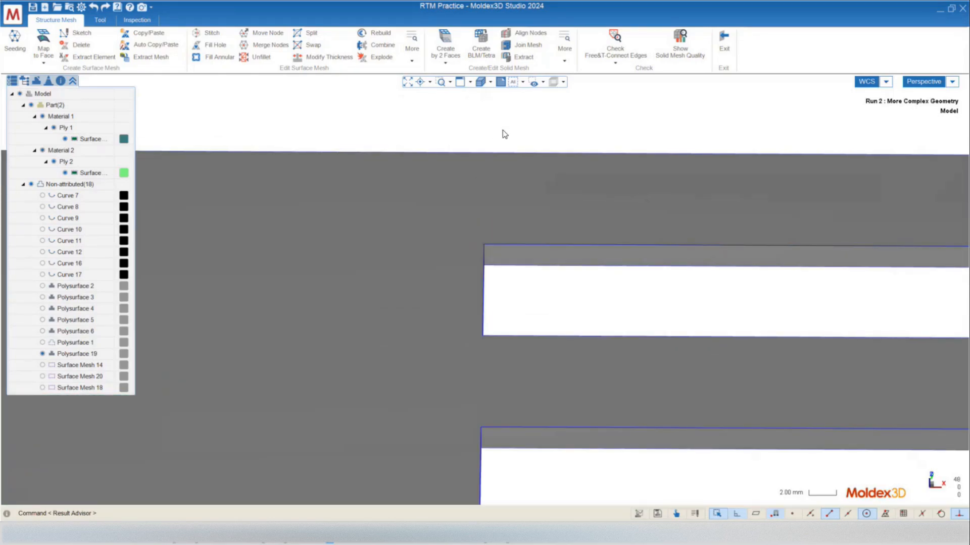
pyautogui.scroll(-4, 490, 150)
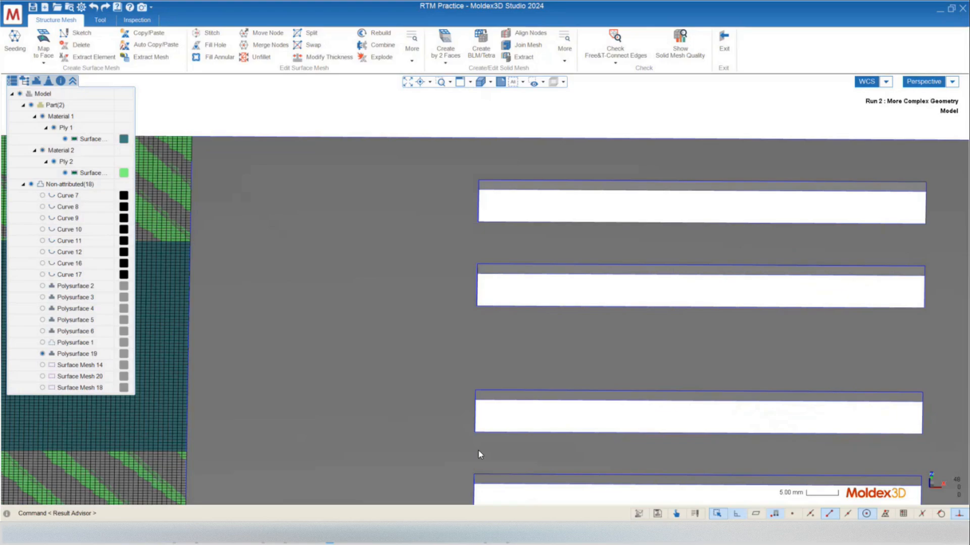
# Step: Draw a 10 mm line from the inner corner of the outermost slot perpendicular to the plate's nearest long edge
pyautogui.scroll(-3, 443, 165)
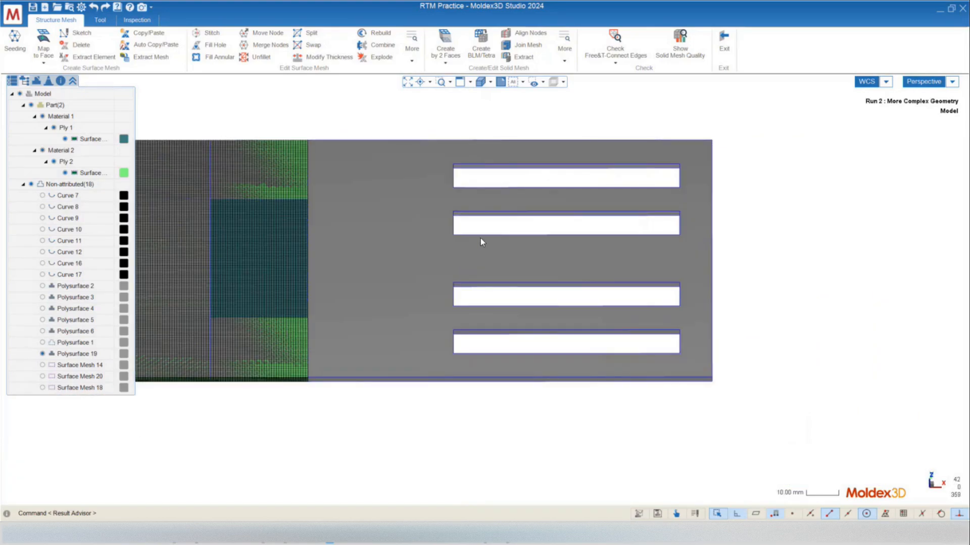
pyautogui.moveTo(441, 220); pyautogui.dragTo(466, 189, button='right')
pyautogui.scroll(2, 437, 159)
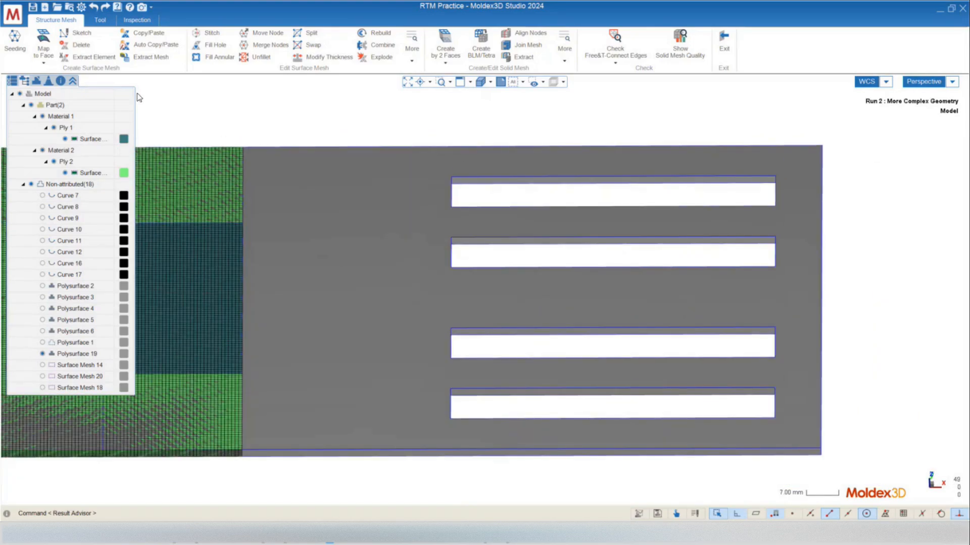
pyautogui.click(100, 20)
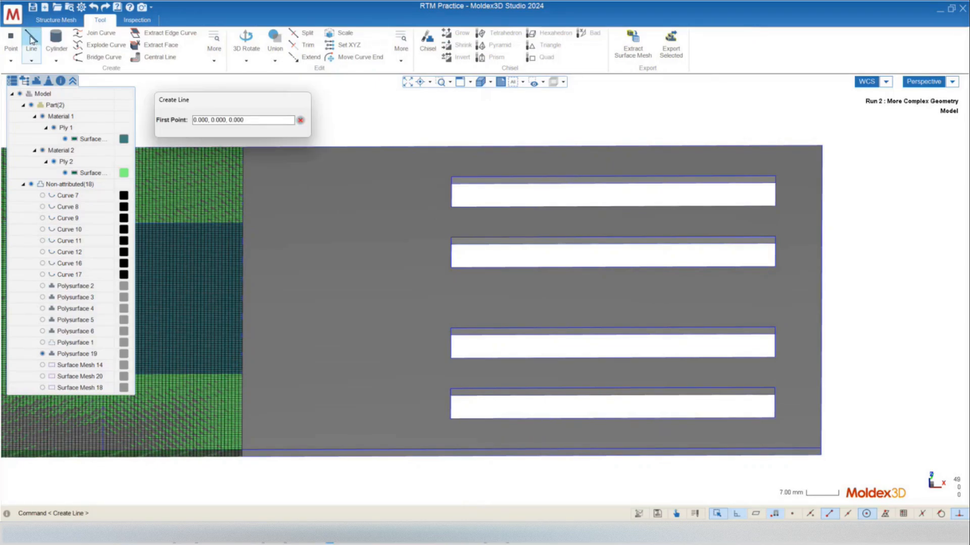
pyautogui.moveTo(435, 186); pyautogui.dragTo(413, 157, button='right')
pyautogui.scroll(4, 477, 193)
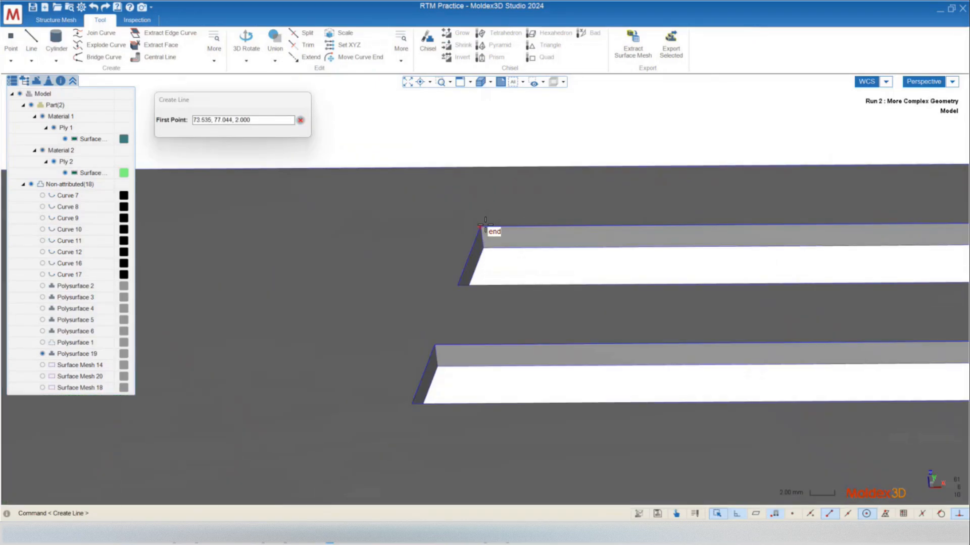
pyautogui.click(481, 228)
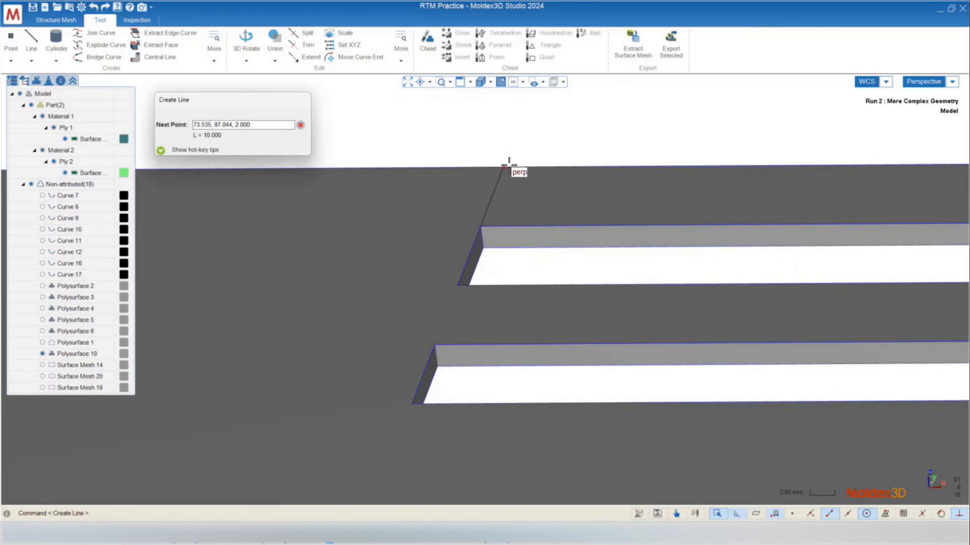
pyautogui.click(508, 164)
# Step: Draw a 100 mm line along the slots' inner ends, from the first line's end to the plate's opposite long edge
pyautogui.scroll(2, 536, 117)
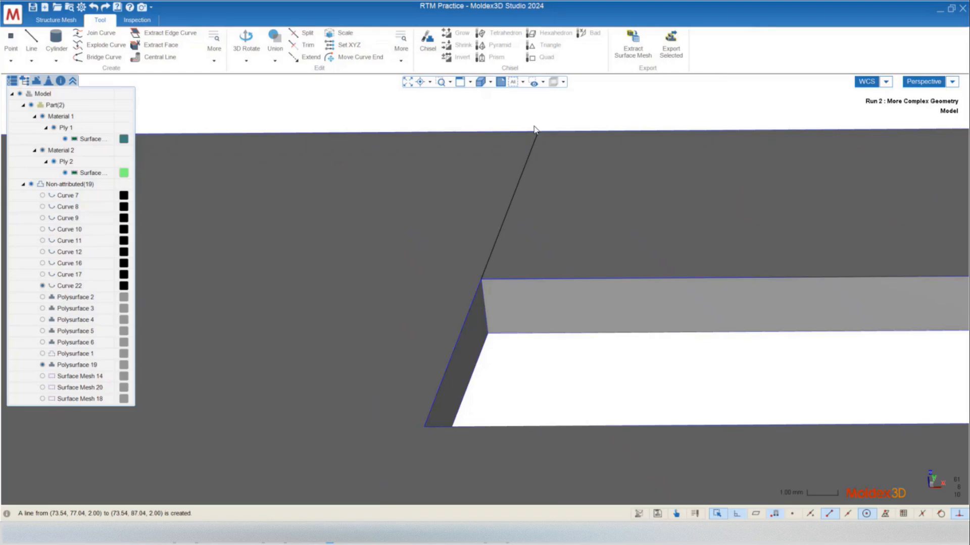
pyautogui.click(32, 39)
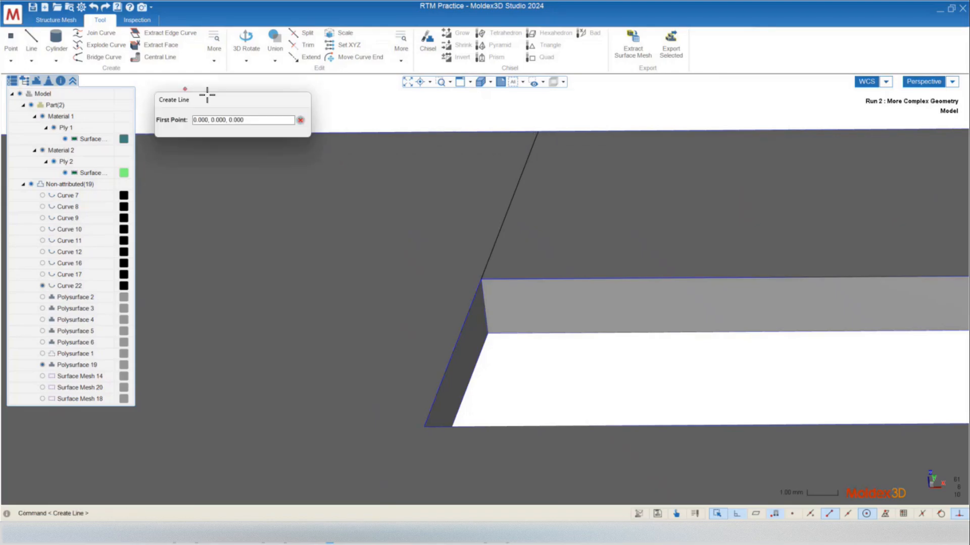
pyautogui.click(540, 131)
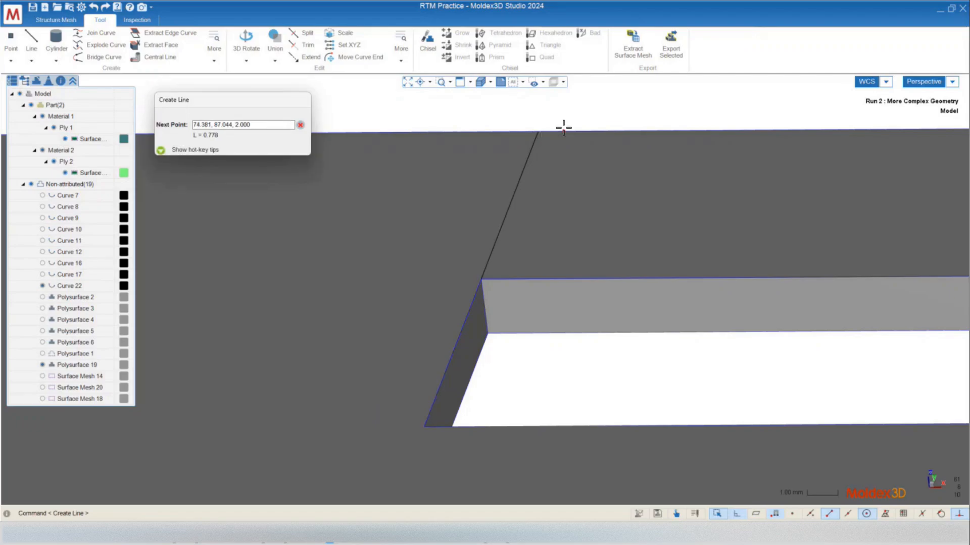
pyautogui.scroll(-5, 567, 116)
pyautogui.scroll(-2, 568, 112)
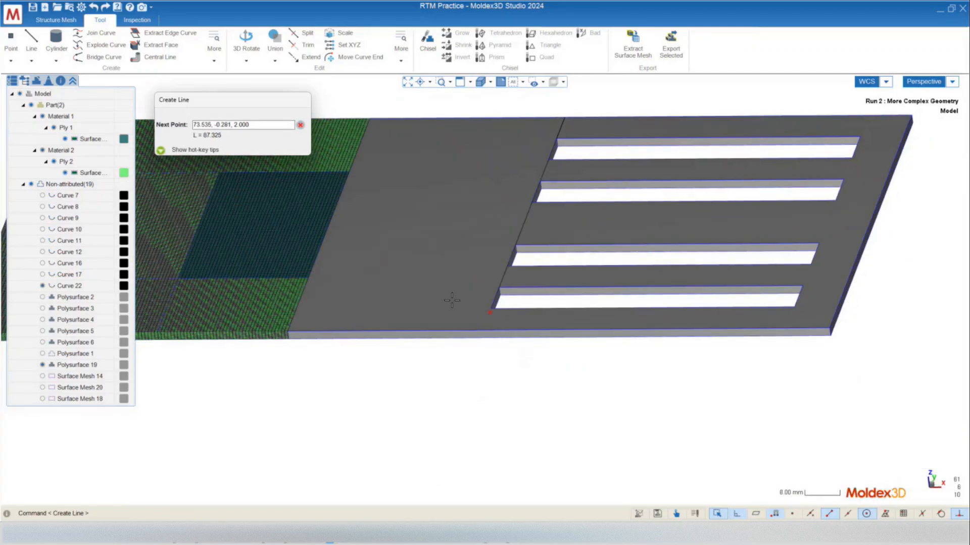
pyautogui.scroll(4, 490, 319)
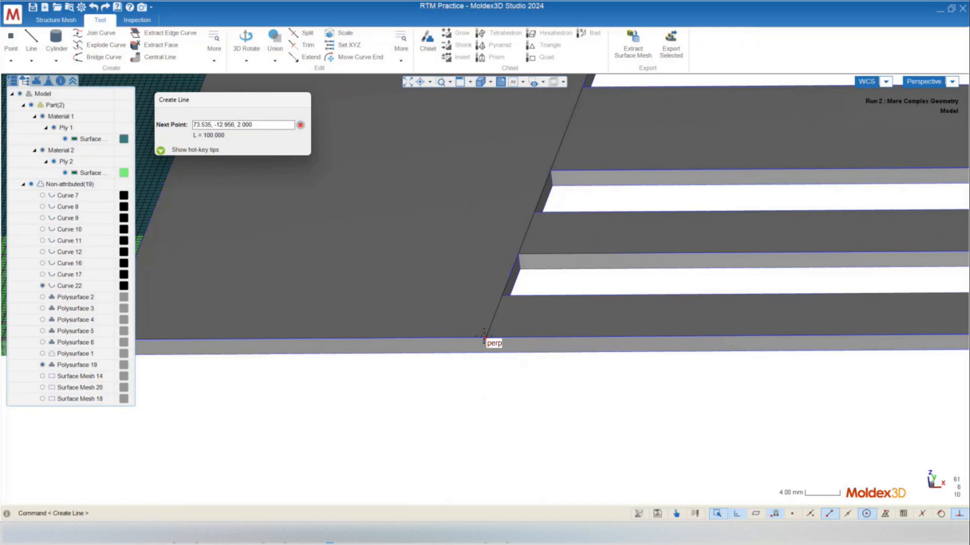
pyautogui.click(484, 337)
pyautogui.scroll(-2, 434, 358)
# Step: Divide the top face of the slotted section with the 100 mm line running along the slot ends
pyautogui.moveTo(462, 335); pyautogui.dragTo(456, 329, button='middle')
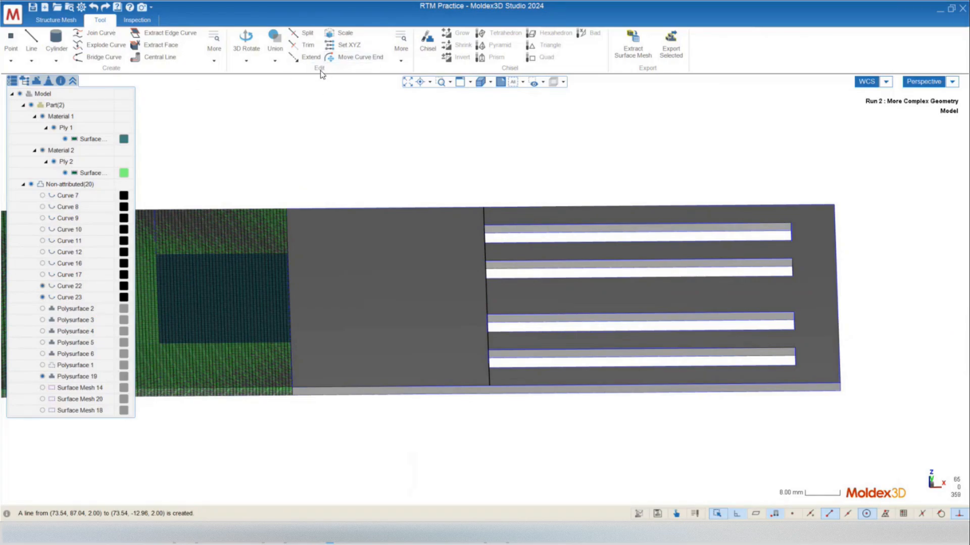
pyautogui.click(401, 58)
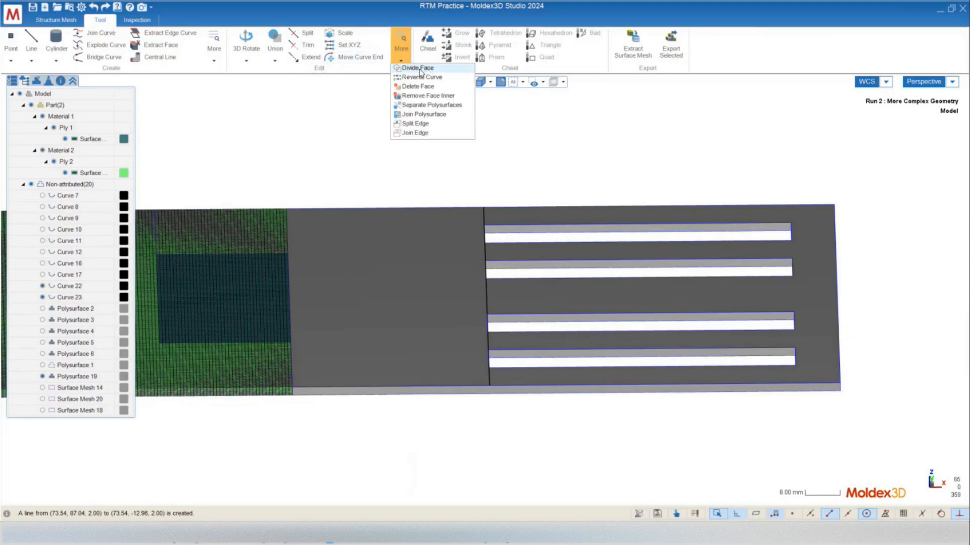
pyautogui.click(415, 69)
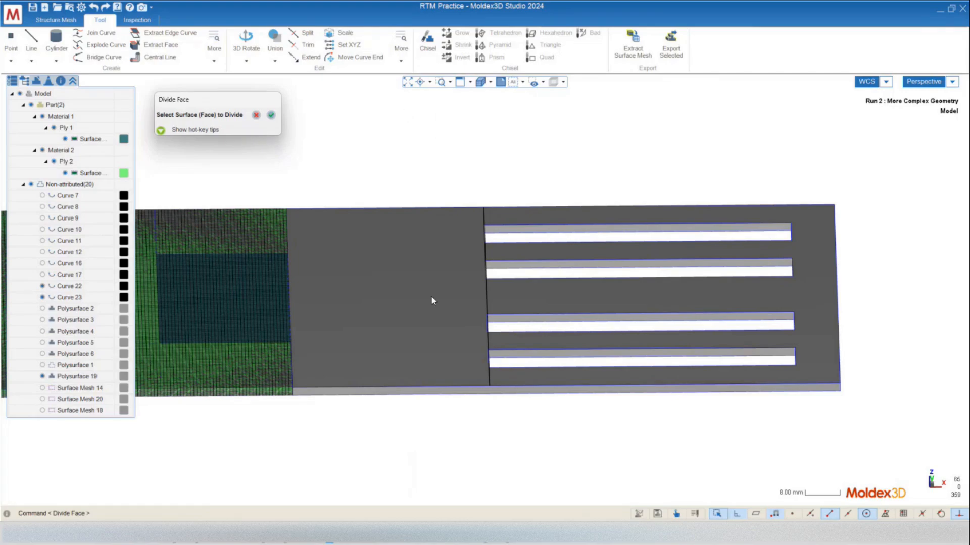
pyautogui.moveTo(498, 359)
pyautogui.mouseDown(button='middle')
pyautogui.moveTo(606, 309)
pyautogui.moveTo(631, 319)
pyautogui.moveTo(526, 341)
pyautogui.moveTo(558, 339)
pyautogui.moveTo(545, 293)
pyautogui.mouseUp(button='middle')
pyautogui.click(546, 292)
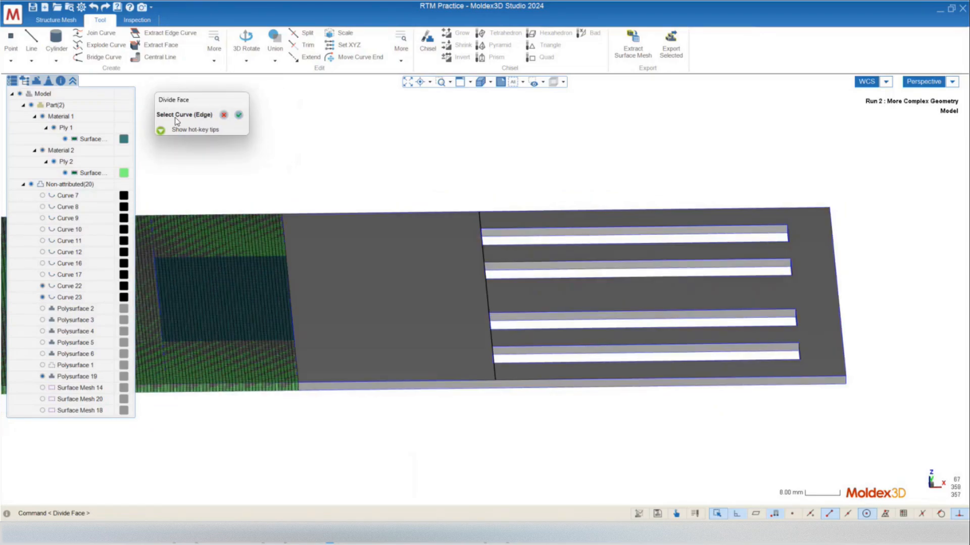
pyautogui.click(487, 296)
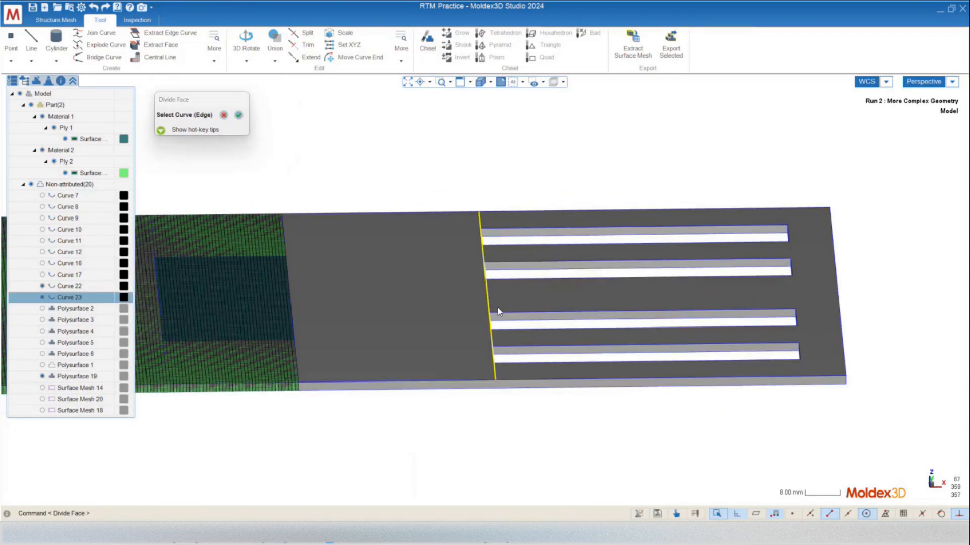
pyautogui.click(239, 115)
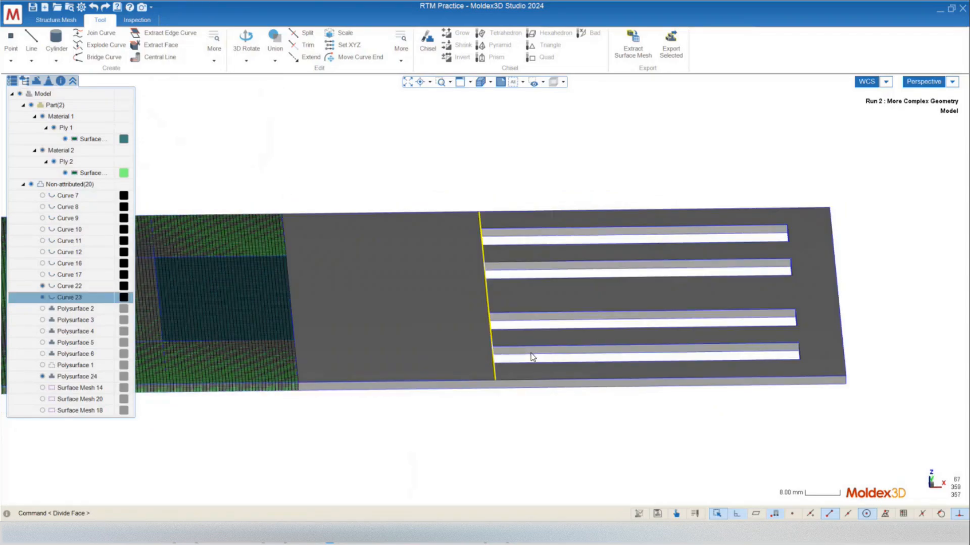
pyautogui.moveTo(546, 323); pyautogui.dragTo(478, 347, button='middle')
pyautogui.press('Escape')
pyautogui.scroll(4, 485, 298)
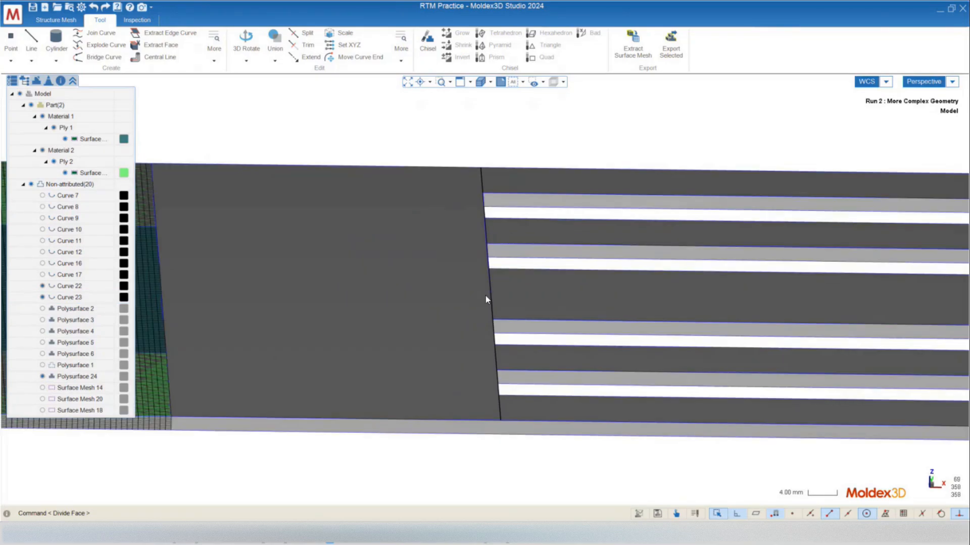
pyautogui.scroll(-3, 467, 299)
# Step: Copy the 100 mm dividing line 2 mm straight down from the plate's top edge to its bottom edge
pyautogui.moveTo(468, 299); pyautogui.dragTo(513, 386, button='middle')
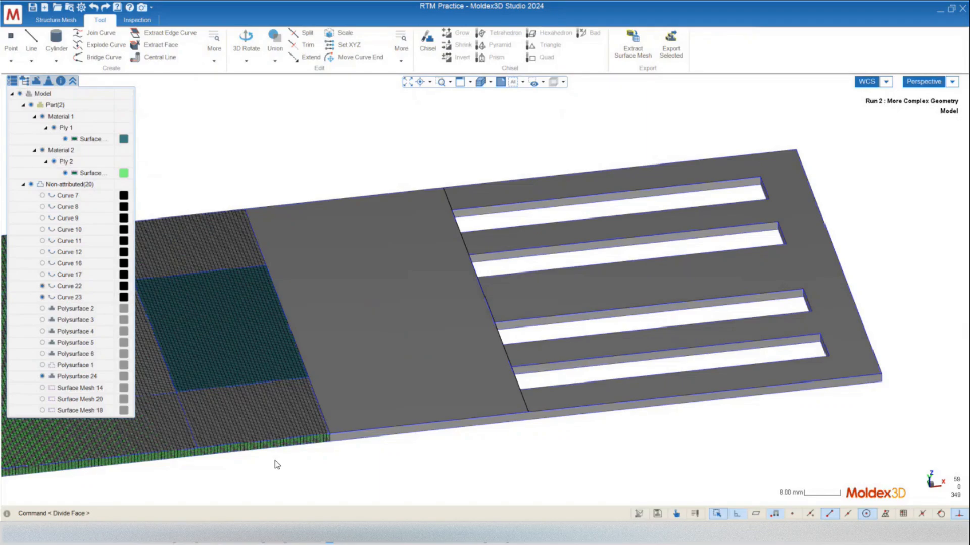
pyautogui.moveTo(394, 404); pyautogui.dragTo(531, 381, button='middle')
pyautogui.scroll(3, 507, 349)
pyautogui.scroll(-1, 507, 348)
pyautogui.click(514, 344)
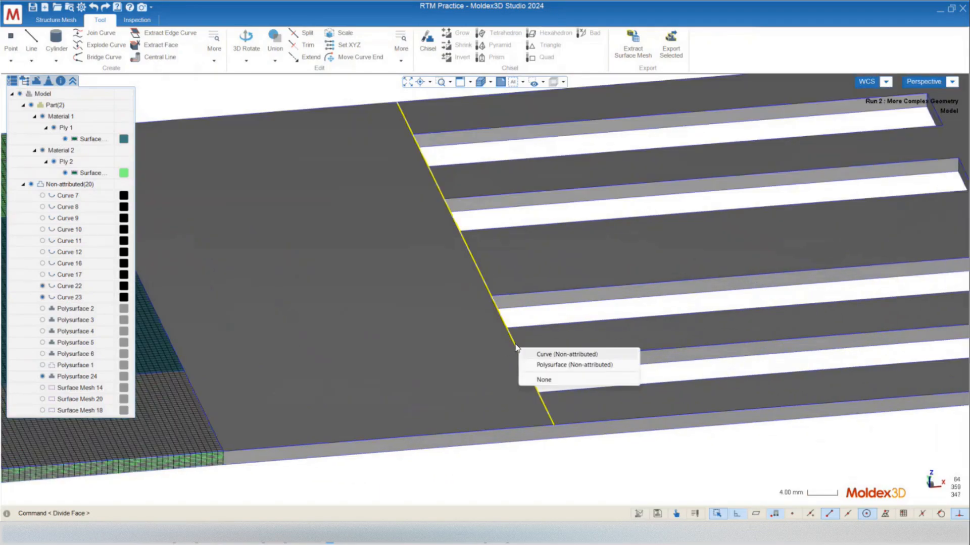
pyautogui.click(538, 353)
pyautogui.moveTo(480, 318)
pyautogui.mouseDown(button='middle')
pyautogui.moveTo(512, 354)
pyautogui.moveTo(485, 243)
pyautogui.moveTo(462, 256)
pyautogui.moveTo(535, 351)
pyautogui.mouseUp(button='middle')
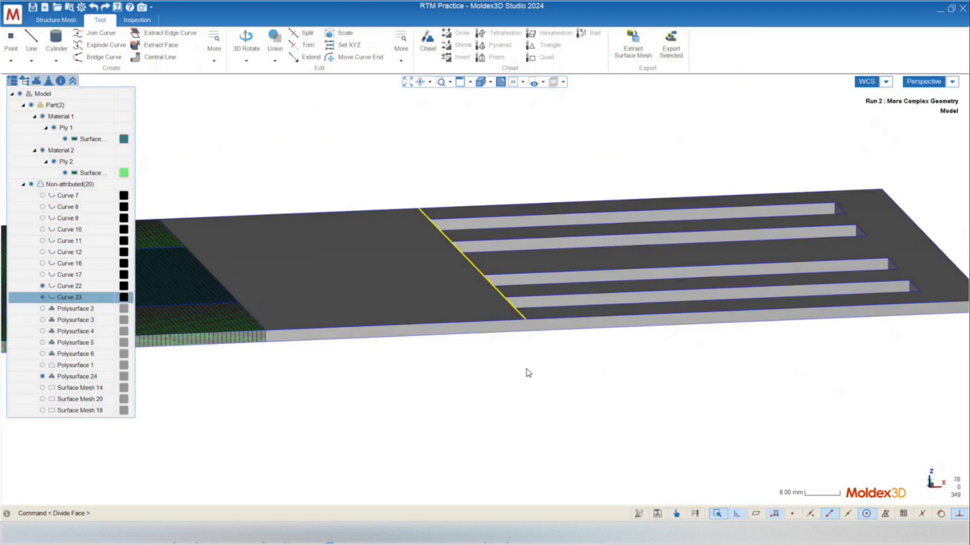
pyautogui.moveTo(526, 372)
pyautogui.mouseDown(button='middle')
pyautogui.moveTo(489, 275)
pyautogui.moveTo(495, 364)
pyautogui.moveTo(494, 330)
pyautogui.moveTo(502, 368)
pyautogui.moveTo(546, 361)
pyautogui.moveTo(526, 263)
pyautogui.mouseUp(button='middle')
pyautogui.scroll(3, 484, 344)
pyautogui.scroll(3, 530, 283)
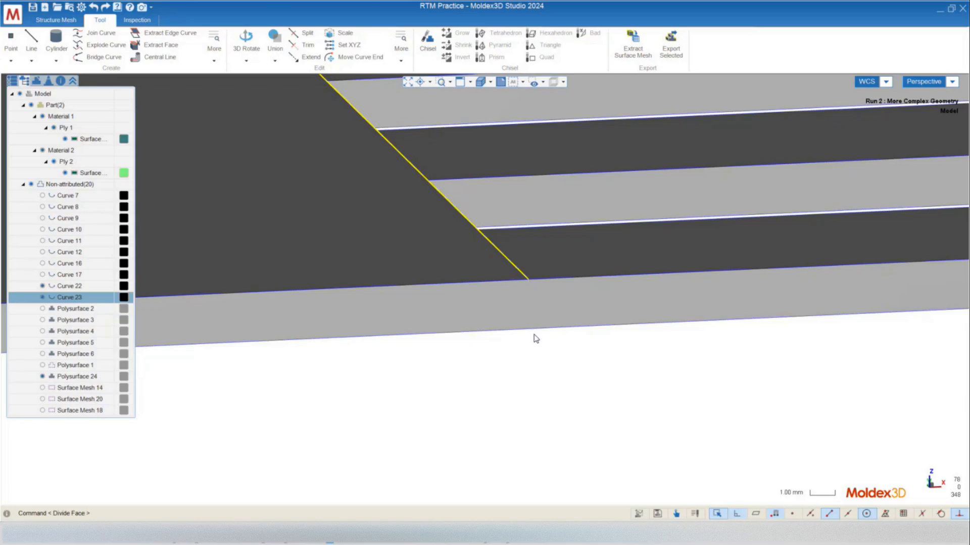
pyautogui.moveTo(534, 359)
pyautogui.mouseDown(button='middle')
pyautogui.moveTo(552, 287)
pyautogui.moveTo(546, 320)
pyautogui.mouseUp(button='middle')
pyautogui.scroll(-3, 440, 291)
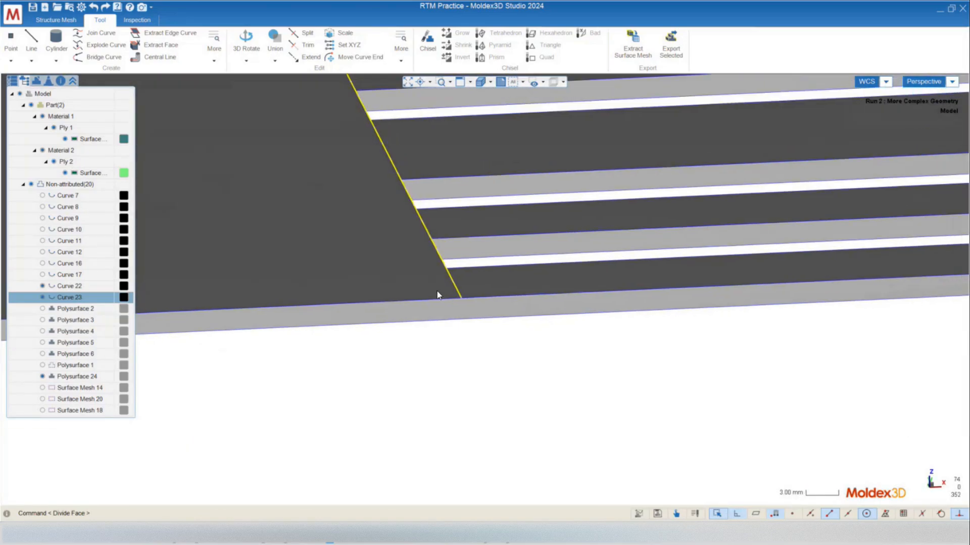
pyautogui.moveTo(457, 263)
pyautogui.mouseDown(button='middle')
pyautogui.moveTo(444, 205)
pyautogui.moveTo(449, 225)
pyautogui.moveTo(438, 238)
pyautogui.moveTo(434, 217)
pyautogui.moveTo(452, 260)
pyautogui.moveTo(478, 251)
pyautogui.mouseUp(button='middle')
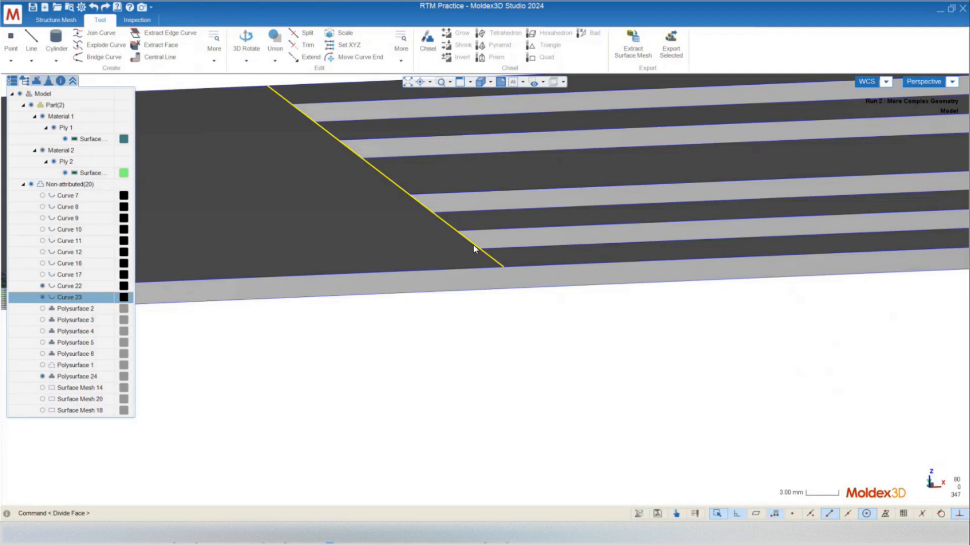
pyautogui.rightClick(473, 246)
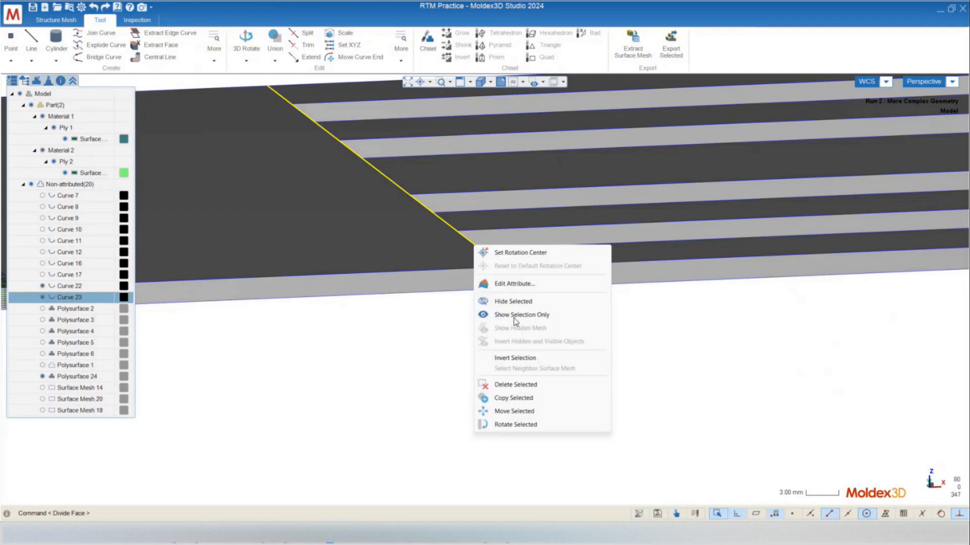
pyautogui.click(509, 399)
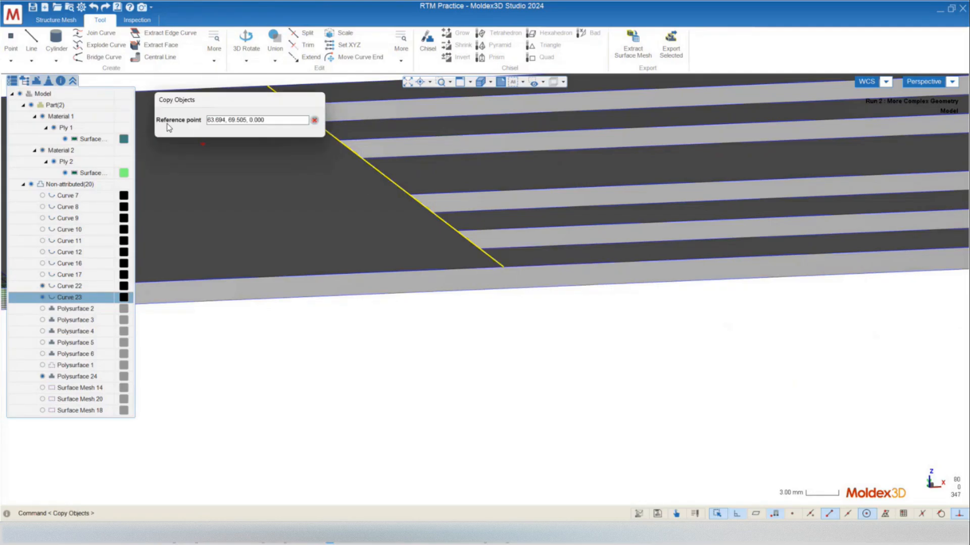
pyautogui.click(505, 268)
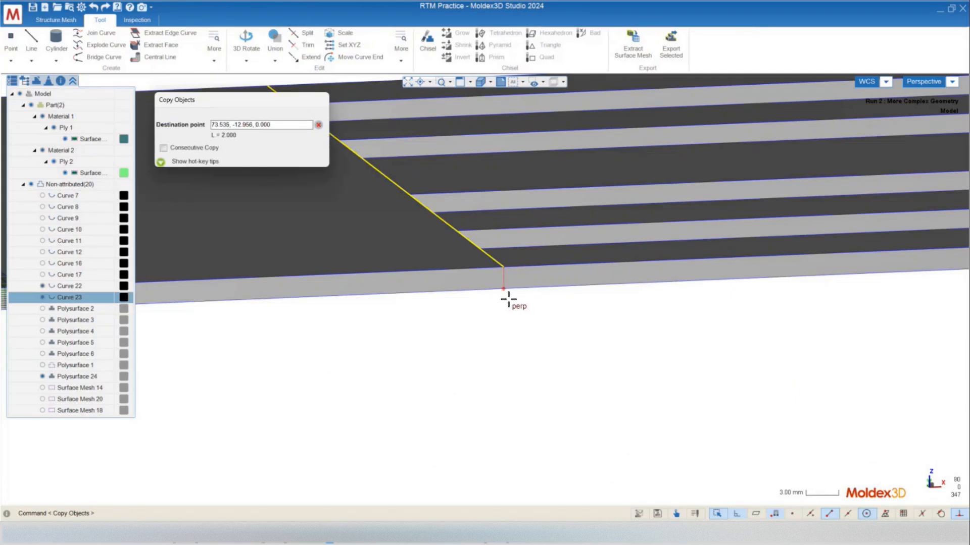
pyautogui.click(504, 289)
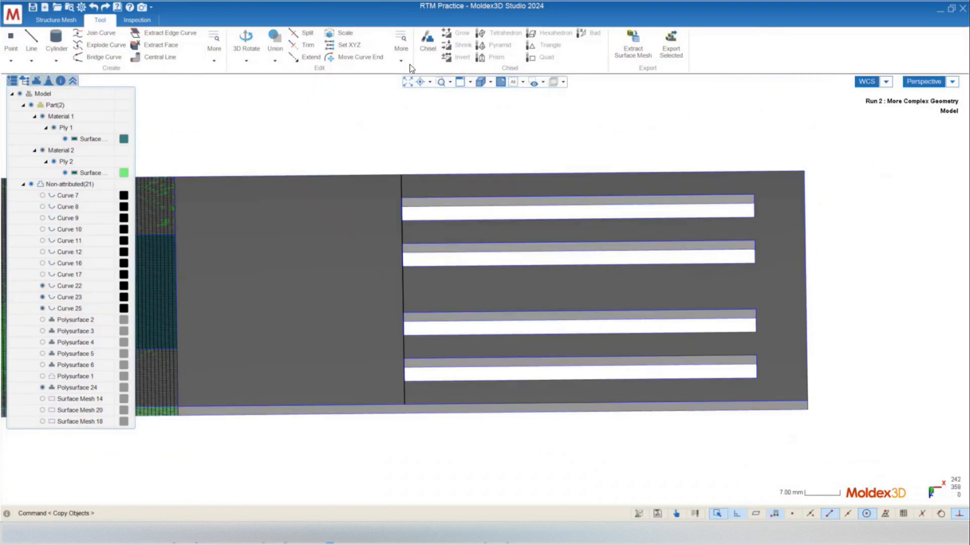
# Step: Divide the bottom face of the slotted section with the copied line
pyautogui.click(399, 57)
pyautogui.click(410, 71)
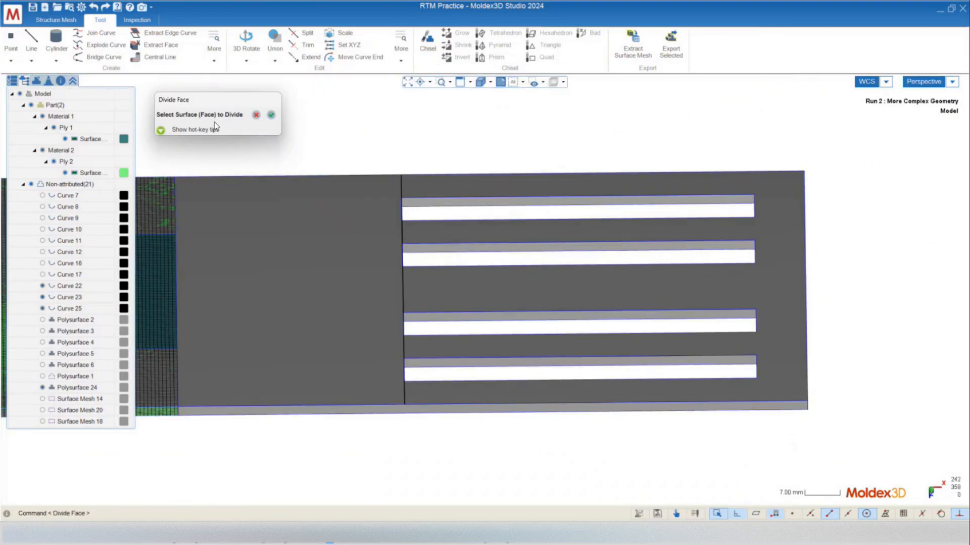
pyautogui.click(313, 273)
pyautogui.moveTo(313, 273); pyautogui.dragTo(333, 252, button='middle')
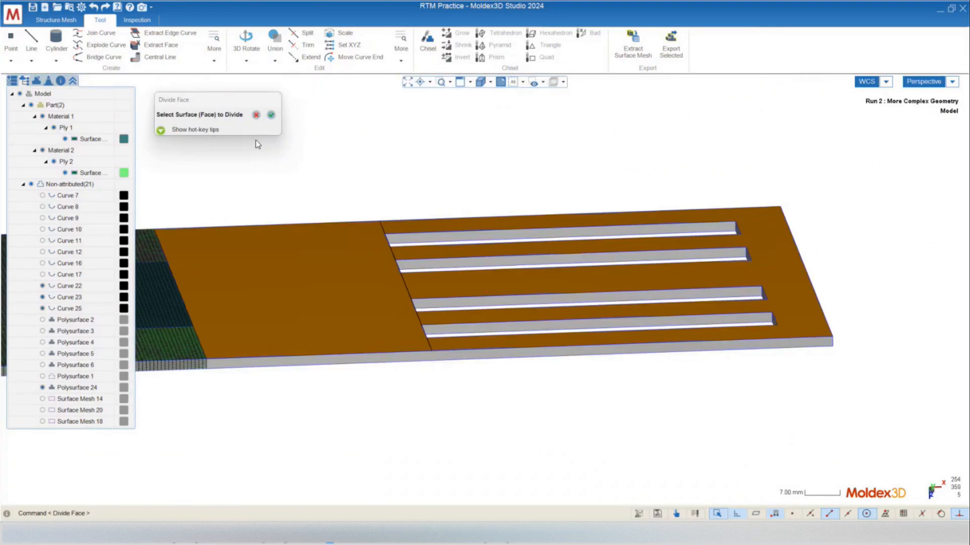
pyautogui.click(272, 114)
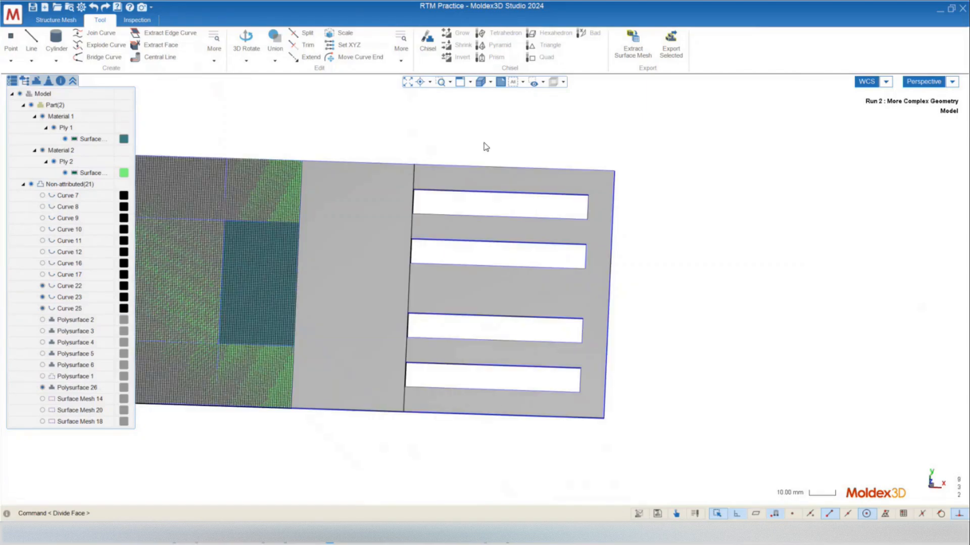
pyautogui.scroll(-1, 651, 212)
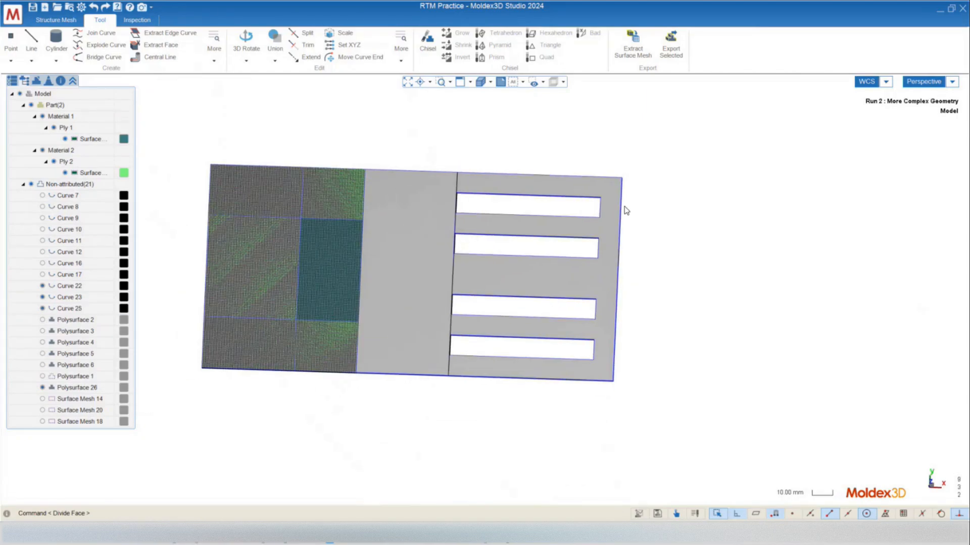
pyautogui.moveTo(551, 256); pyautogui.dragTo(552, 249, button='middle')
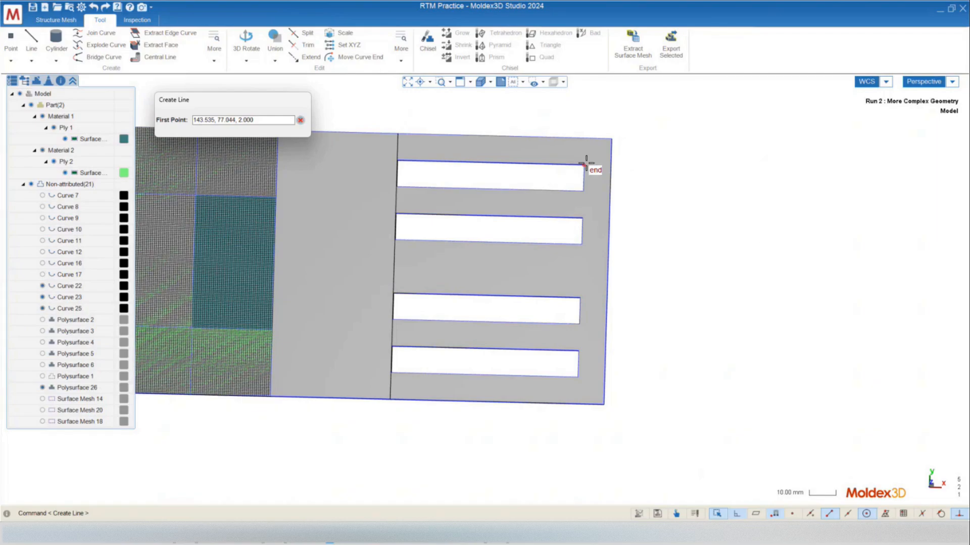
pyautogui.scroll(5, 586, 164)
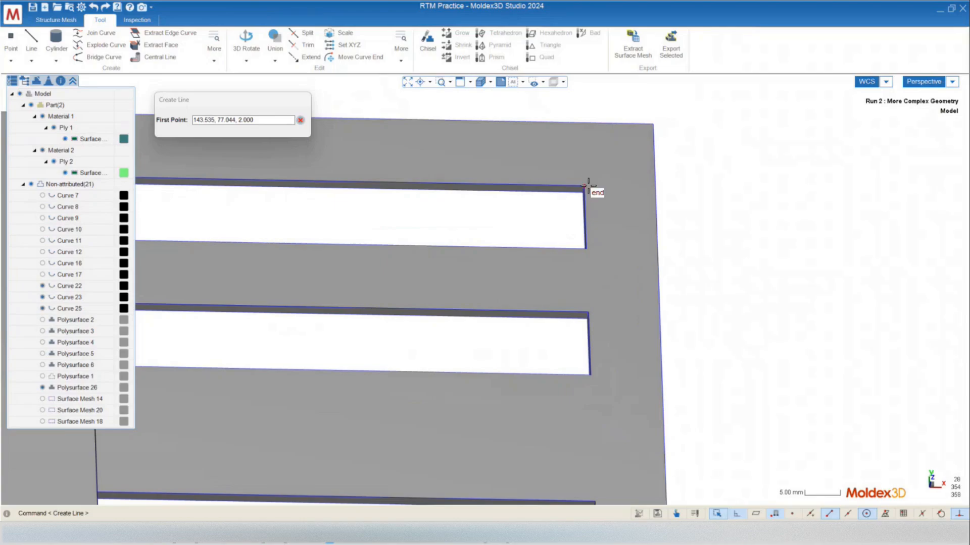
pyautogui.scroll(-2, 628, 195)
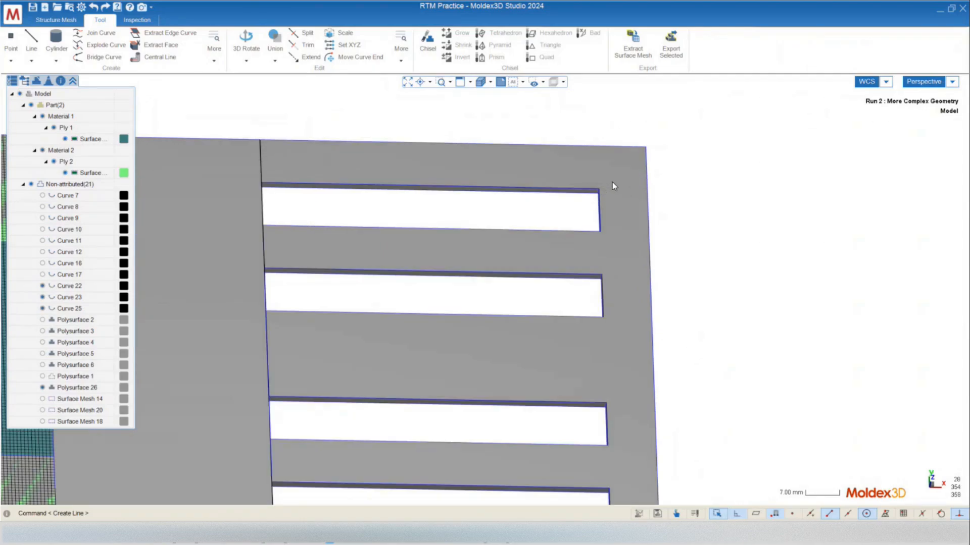
pyautogui.scroll(-1, 612, 186)
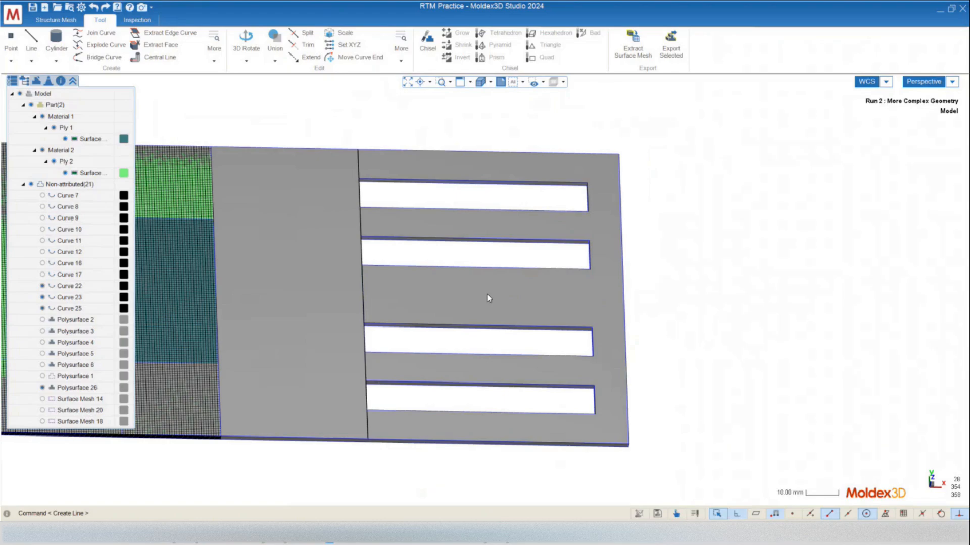
# Step: Draw 10 mm lines from the first slot's outer corners to the nearby long edge and to the plate's short end edge
pyautogui.moveTo(695, 232)
pyautogui.mouseDown(button='middle')
pyautogui.moveTo(646, 236)
pyautogui.moveTo(562, 201)
pyautogui.moveTo(693, 202)
pyautogui.moveTo(596, 179)
pyautogui.mouseUp(button='middle')
pyautogui.scroll(2, 579, 142)
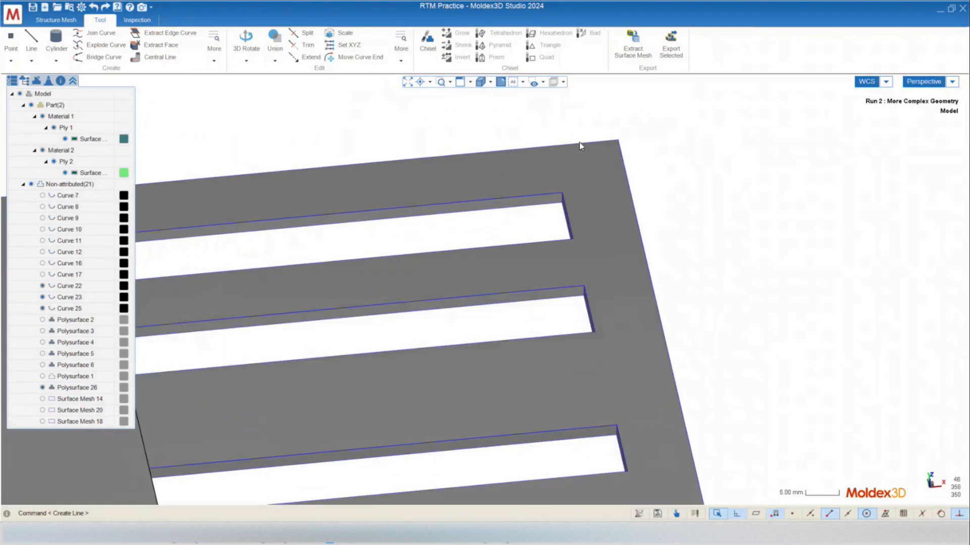
pyautogui.moveTo(579, 142); pyautogui.dragTo(567, 191, button='middle')
pyautogui.click(31, 43)
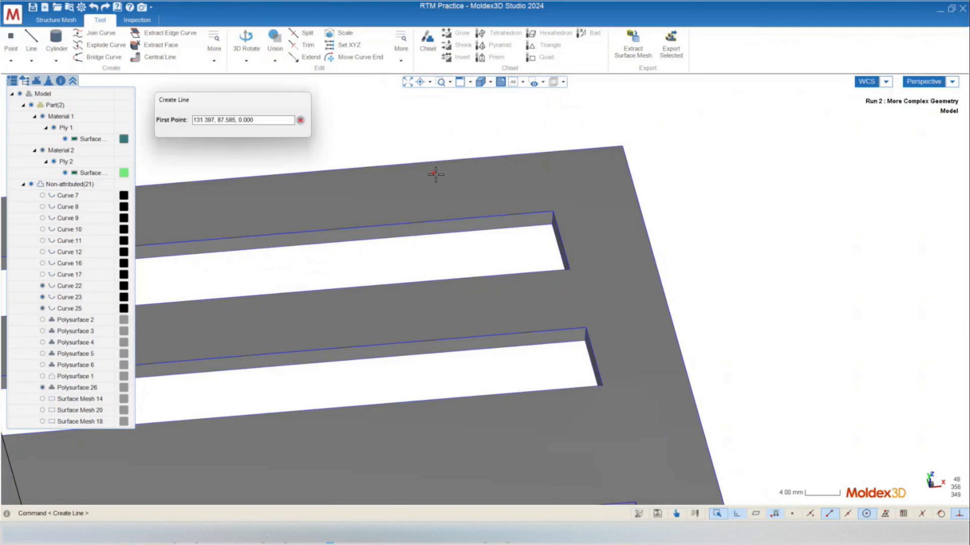
pyautogui.click(545, 215)
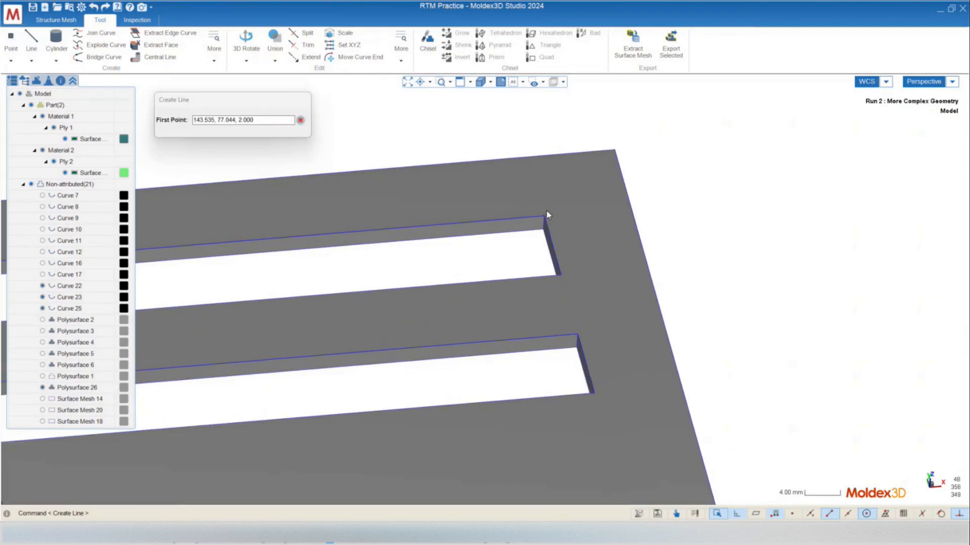
pyautogui.click(533, 151)
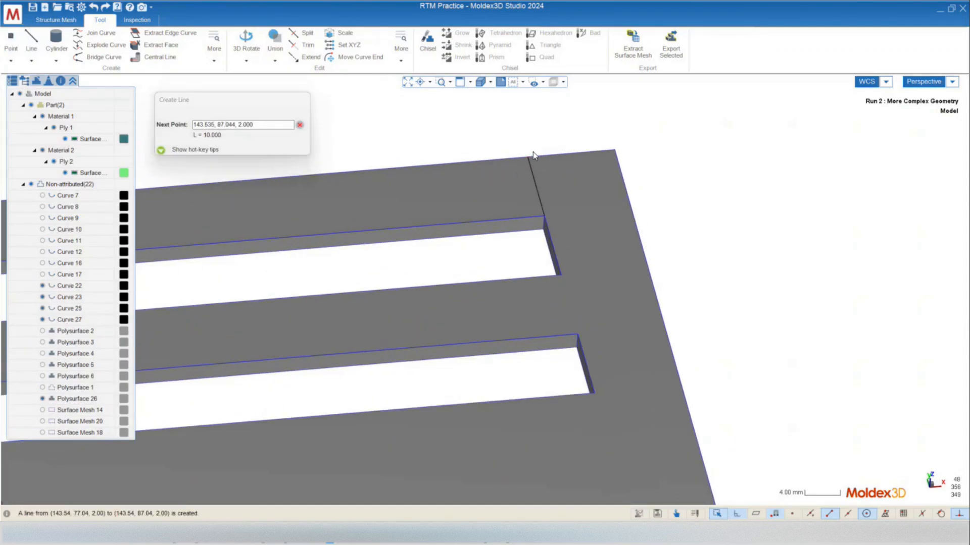
pyautogui.click(545, 216)
pyautogui.click(633, 203)
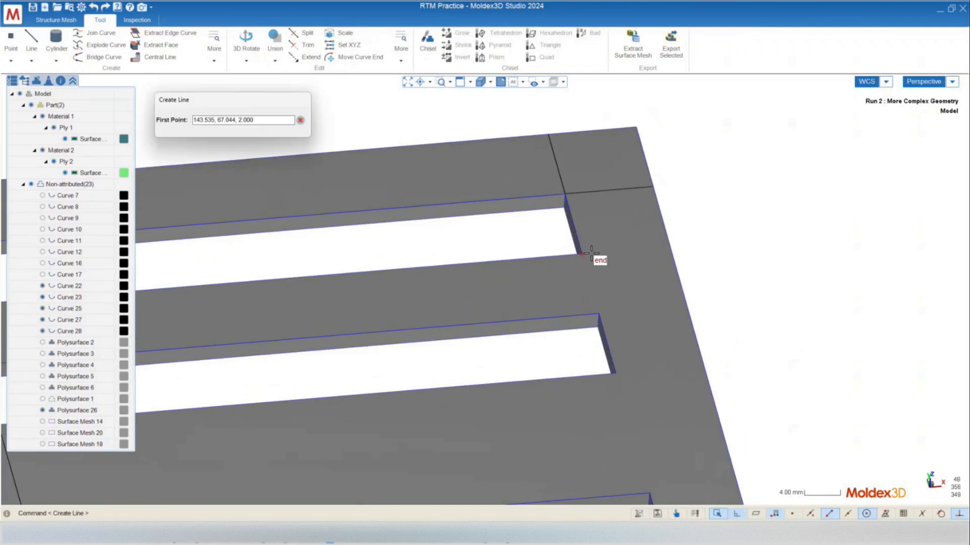
pyautogui.click(591, 252)
pyautogui.click(683, 238)
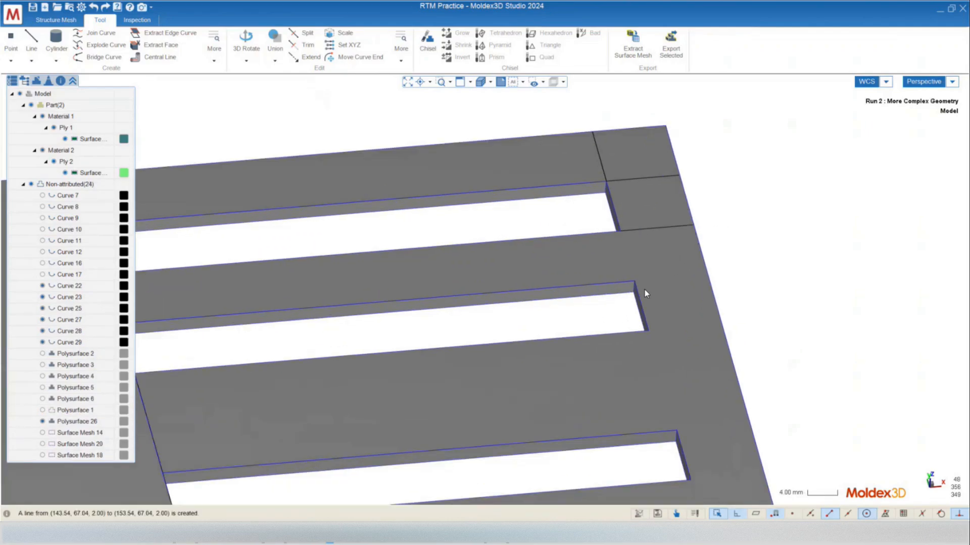
# Step: Draw lines linking the outer ends of the first, second and third slots, and 10 mm lines from the second slot's corners to the end edge
pyautogui.click(620, 231)
pyautogui.click(635, 281)
pyautogui.click(634, 282)
pyautogui.click(706, 275)
pyautogui.click(649, 331)
pyautogui.click(720, 325)
pyautogui.click(648, 331)
pyautogui.click(677, 431)
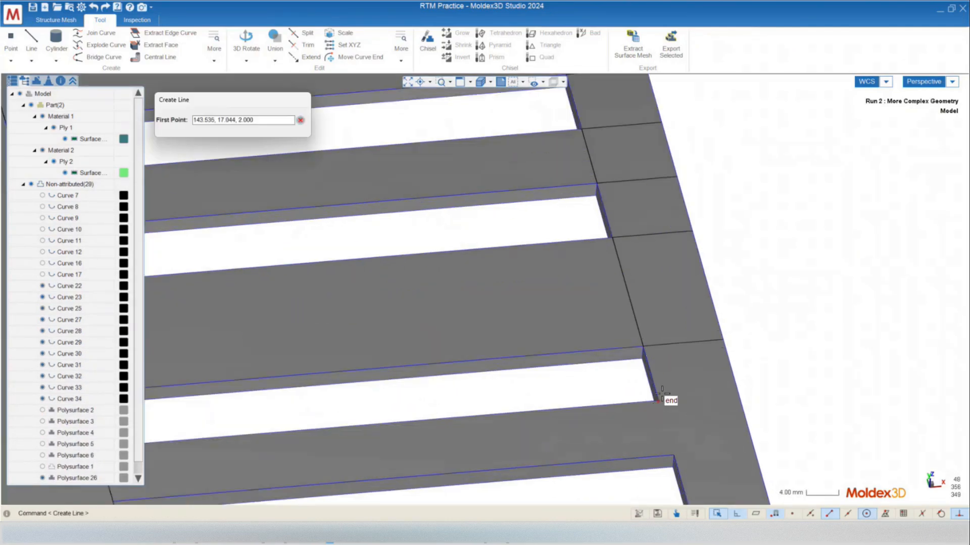
# Step: Draw the matching lines at the outer ends of the third and fourth slots, finishing with a 10 mm line to the opposite long edge
pyautogui.click(661, 395)
pyautogui.click(738, 394)
pyautogui.click(622, 347)
pyautogui.click(708, 340)
pyautogui.click(638, 402)
pyautogui.click(715, 394)
pyautogui.click(641, 404)
pyautogui.click(652, 447)
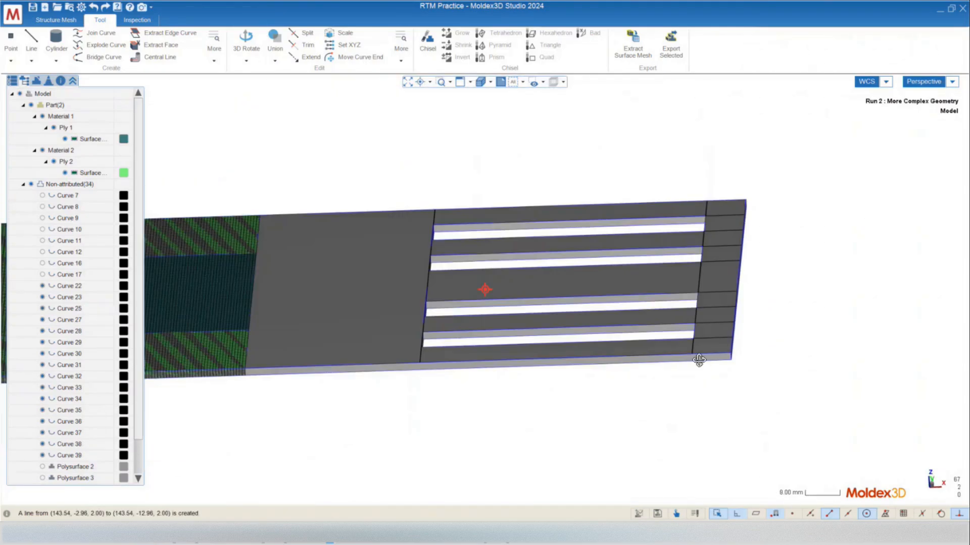
# Step: Divide the slotted section's top face with the 13 lines drawn around the slots' outer ends
pyautogui.moveTo(699, 361); pyautogui.dragTo(678, 321, button='middle')
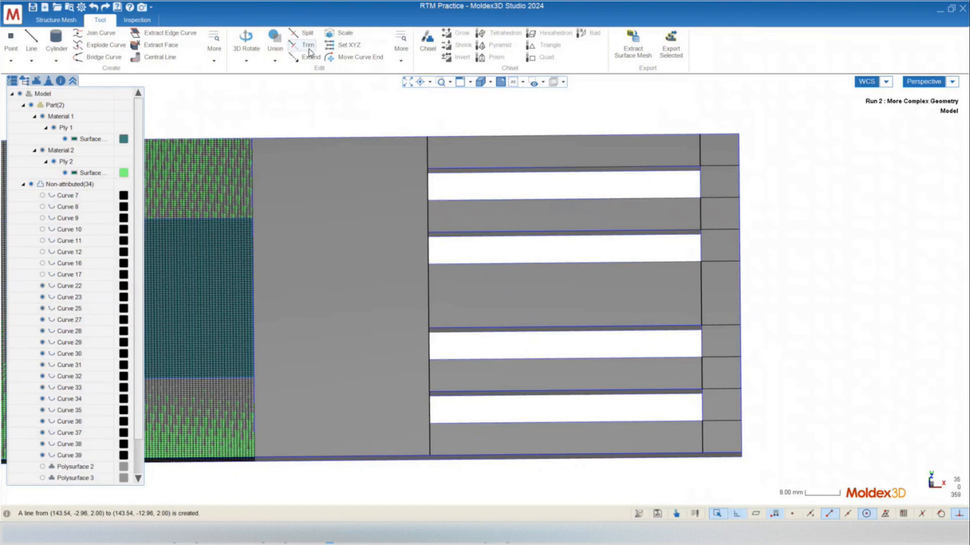
pyautogui.click(401, 50)
pyautogui.click(417, 68)
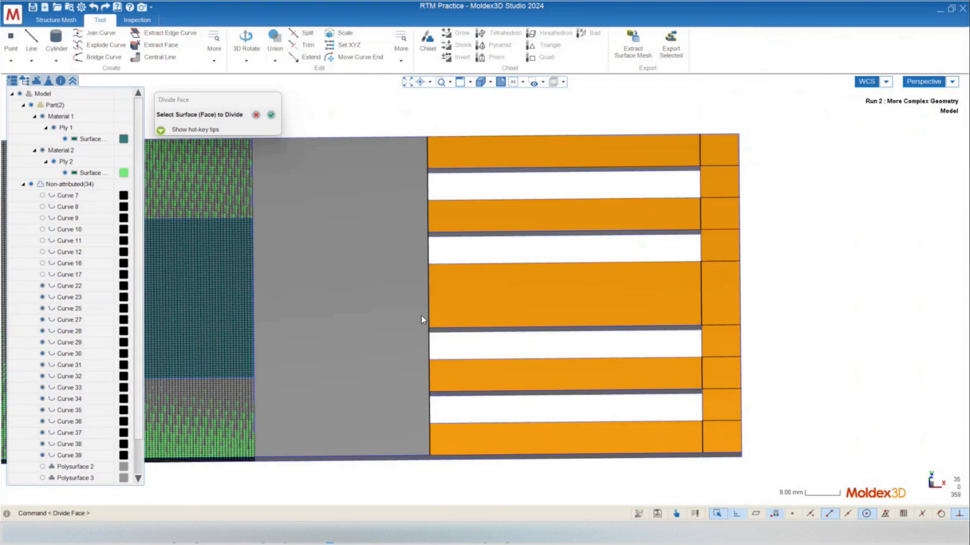
pyautogui.click(270, 114)
pyautogui.scroll(-3, 554, 259)
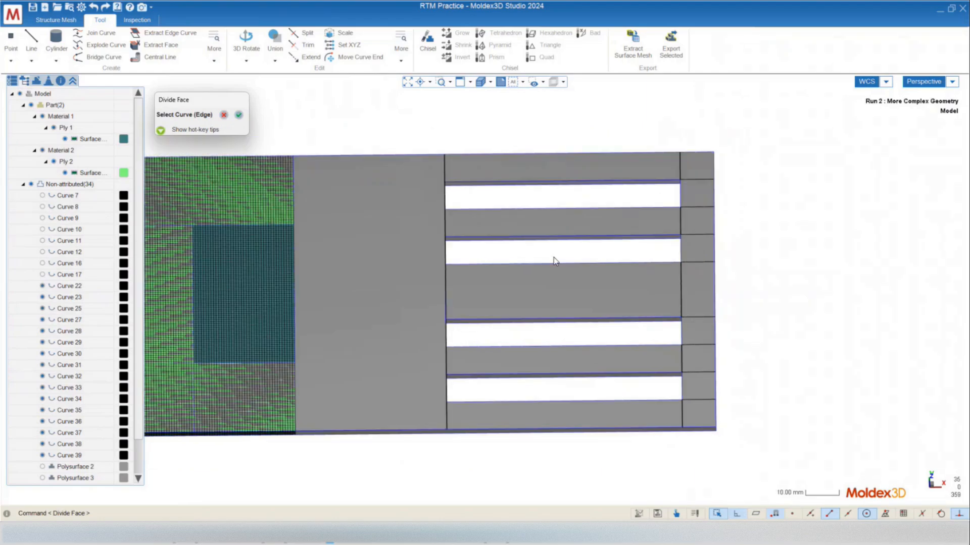
pyautogui.moveTo(624, 125); pyautogui.dragTo(800, 479)
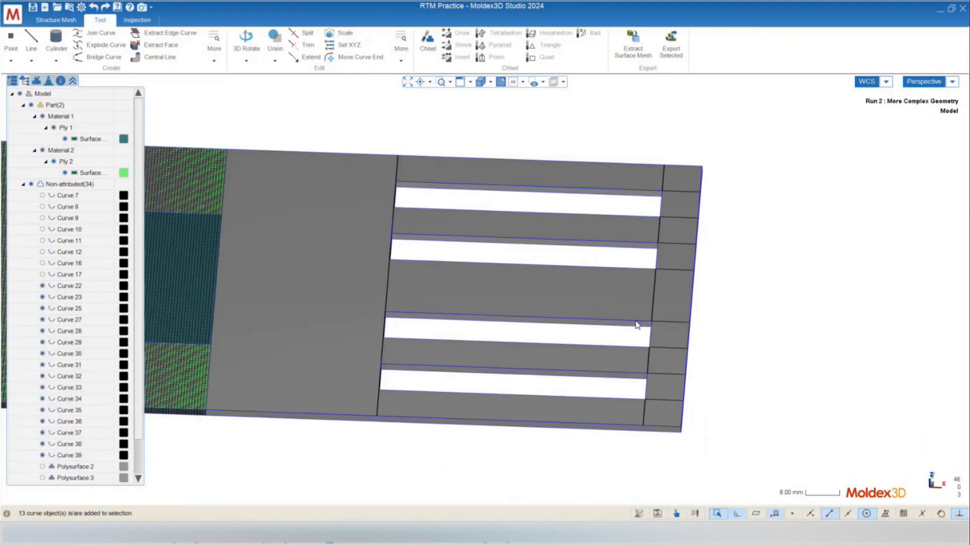
pyautogui.scroll(-3, 581, 323)
pyautogui.moveTo(538, 308); pyautogui.dragTo(523, 340, button='right')
# Step: Seed the divided plate polysurface with a global mesh size of 0.75
pyautogui.click(61, 20)
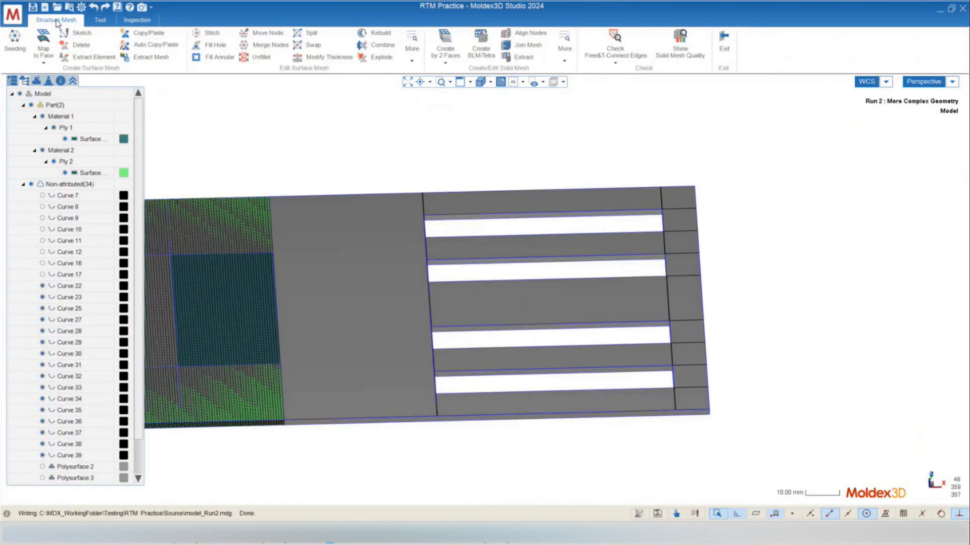
pyautogui.click(15, 49)
pyautogui.click(571, 353)
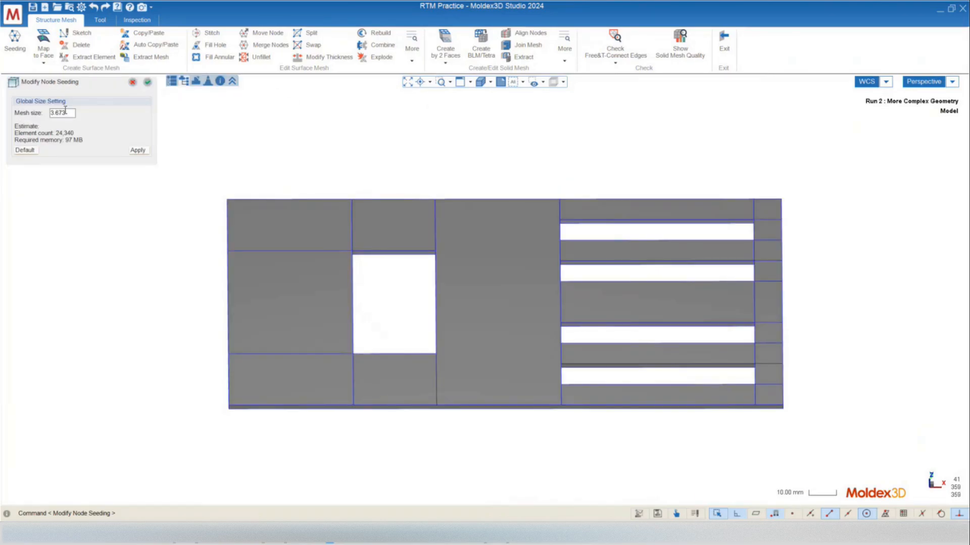
pyautogui.doubleClick(56, 113)
pyautogui.write('0.75')
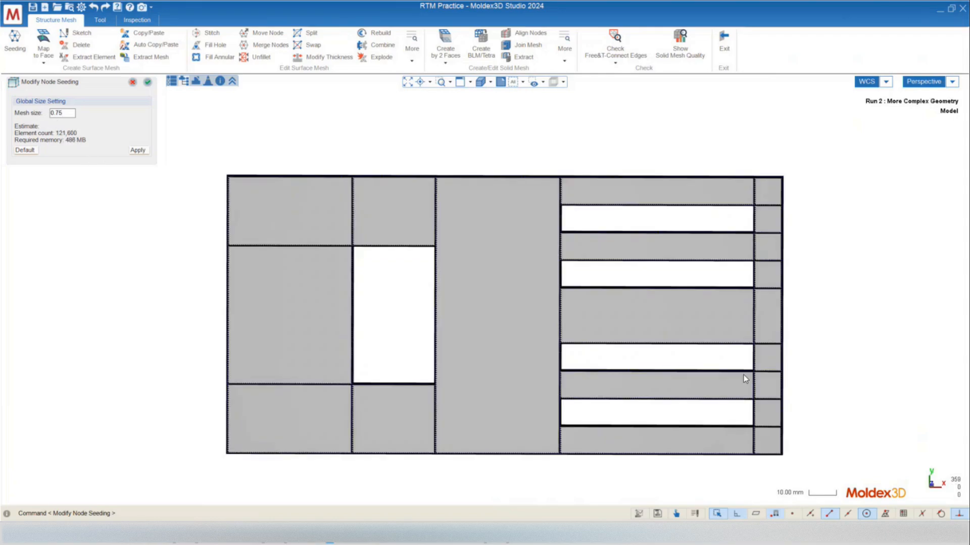
pyautogui.scroll(1, 763, 317)
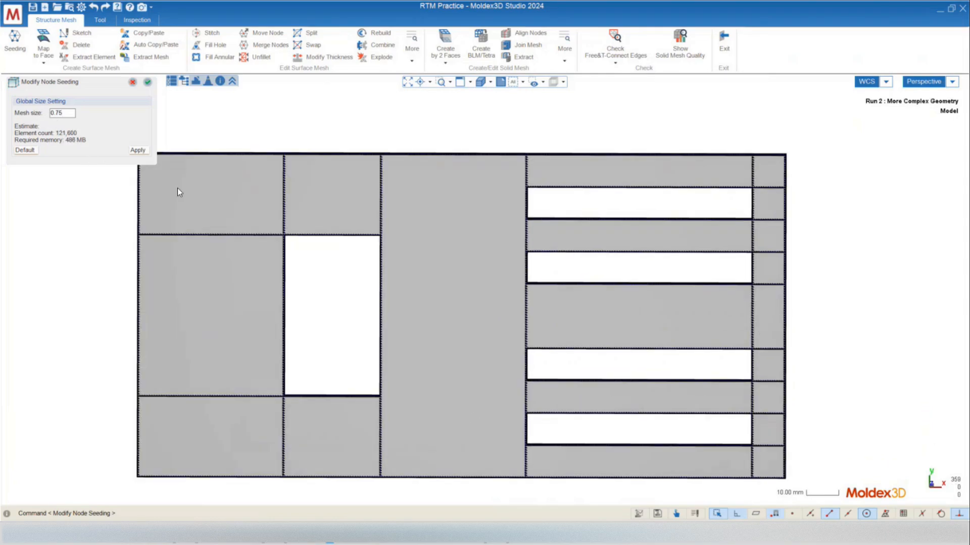
pyautogui.scroll(-1, 227, 256)
pyautogui.scroll(2, 707, 361)
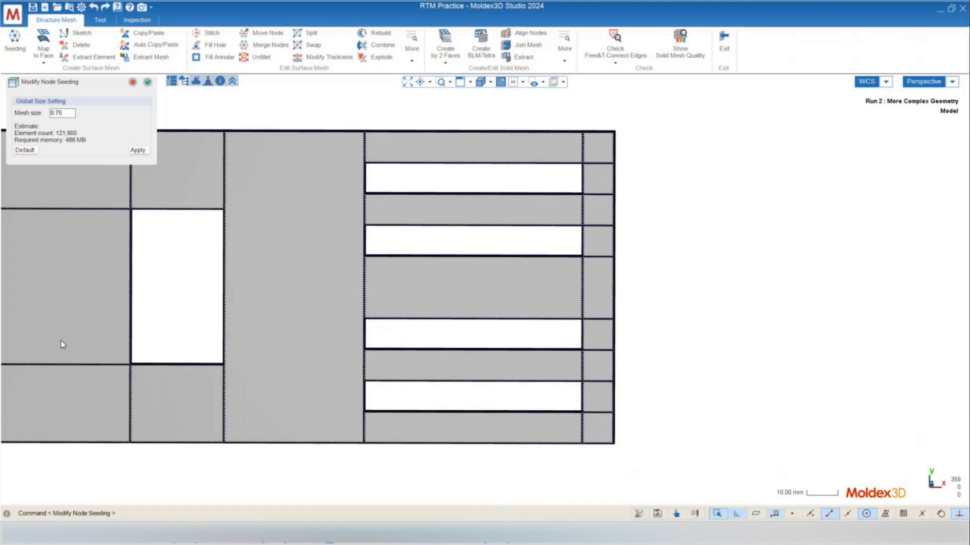
pyautogui.moveTo(691, 265); pyautogui.dragTo(694, 262, button='middle')
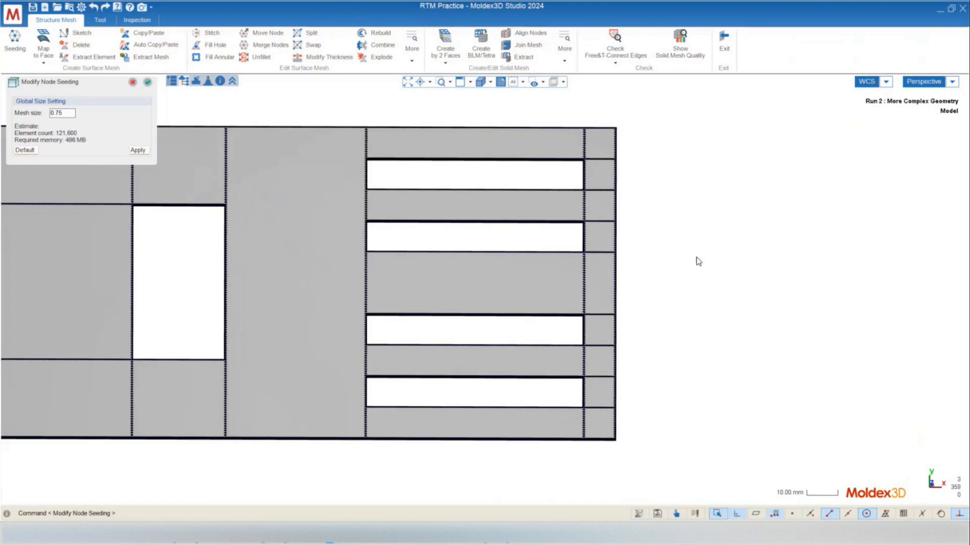
pyautogui.moveTo(450, 291)
pyautogui.mouseDown(button='middle')
pyautogui.moveTo(438, 275)
pyautogui.moveTo(446, 325)
pyautogui.mouseUp(button='middle')
pyautogui.click(147, 83)
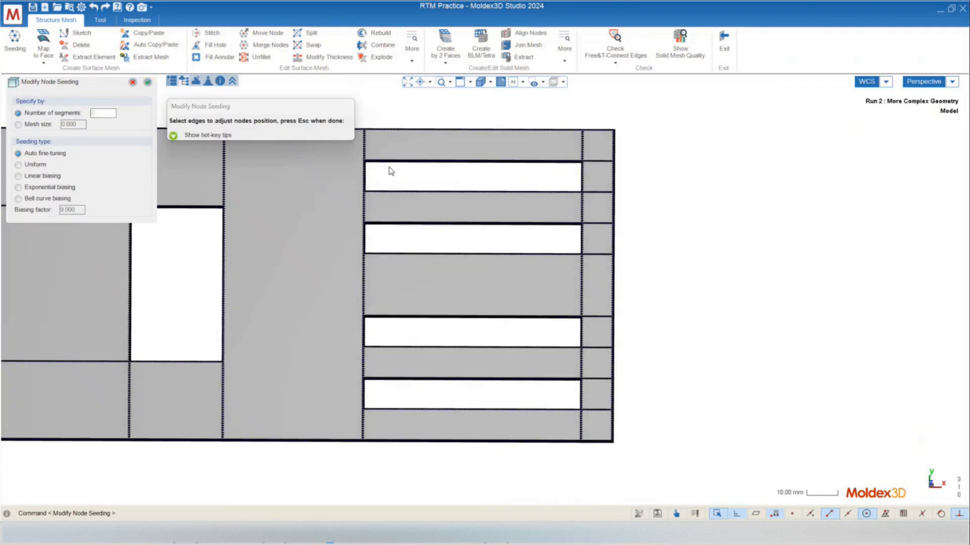
# Step: Check the node distribution along the slot edges and complete the node seeding
pyautogui.scroll(5, 388, 108)
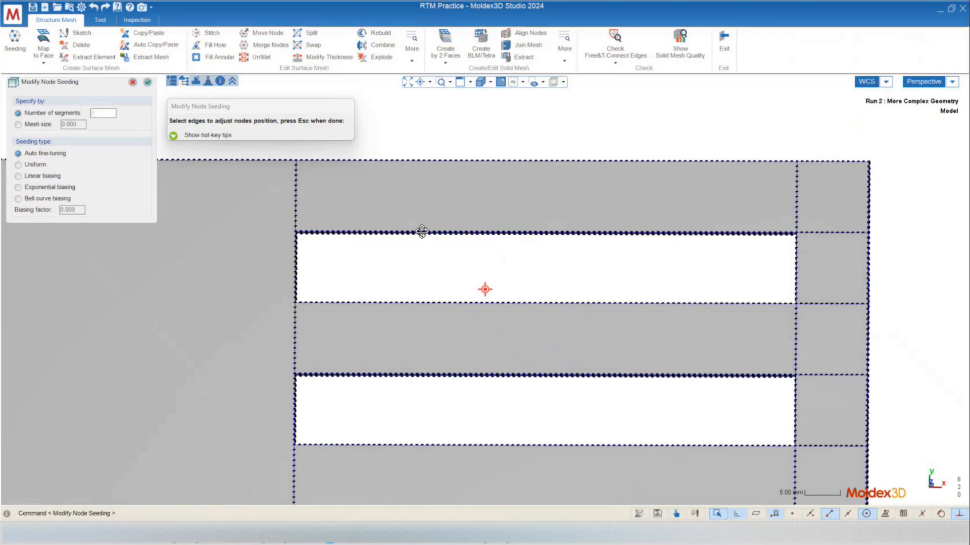
pyautogui.scroll(-6, 422, 231)
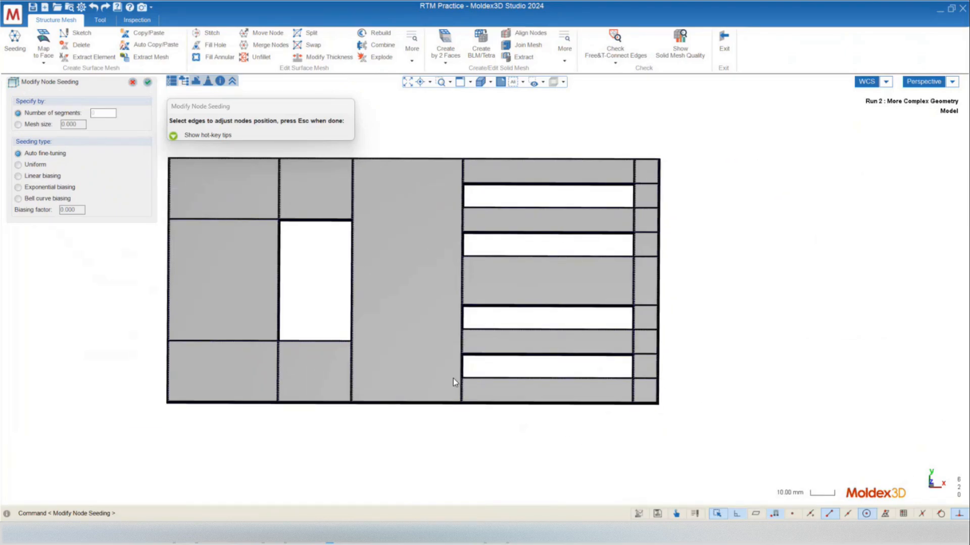
pyautogui.scroll(3, 616, 404)
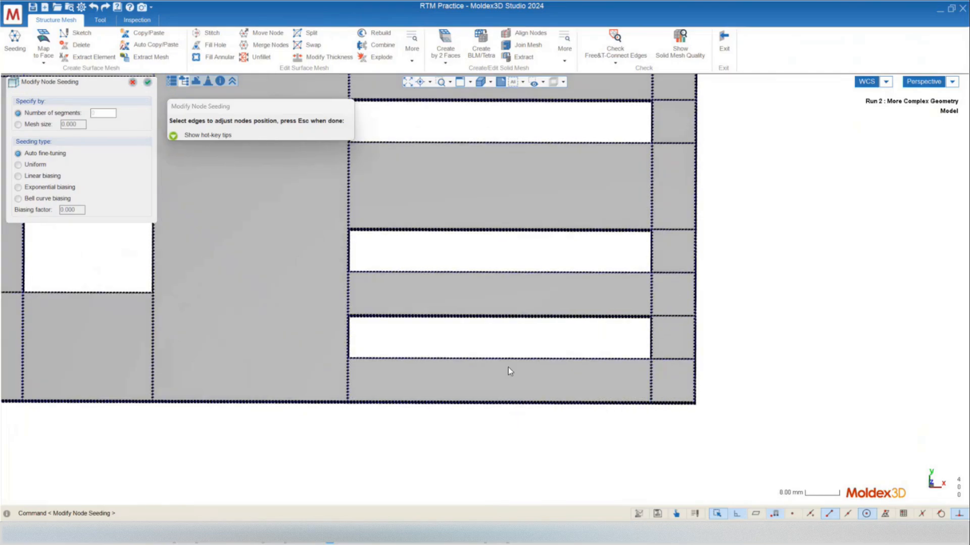
pyautogui.scroll(1, 597, 415)
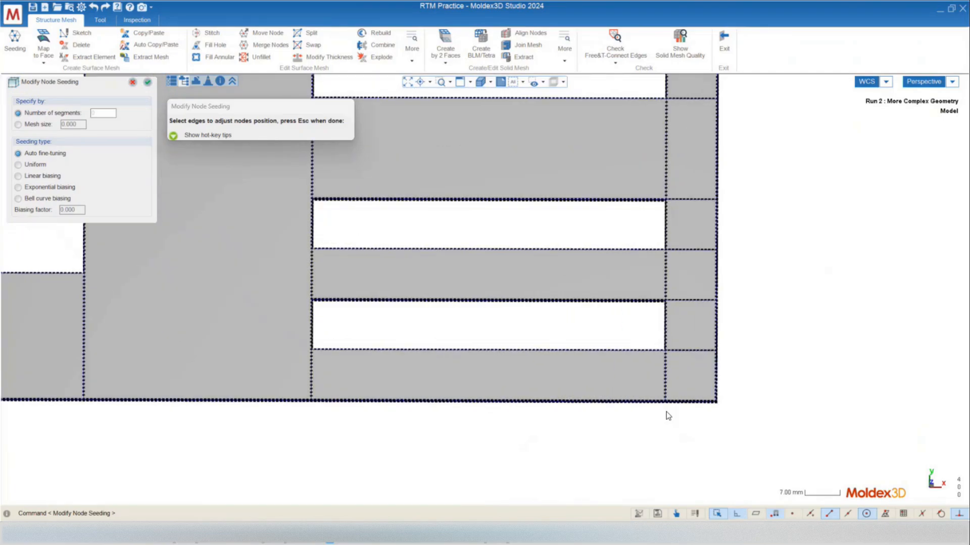
pyautogui.click(311, 374)
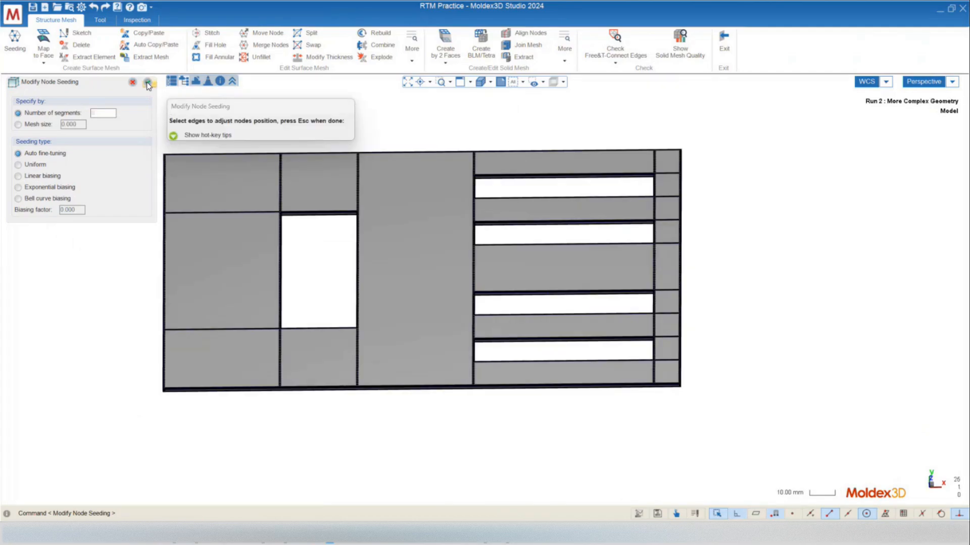
pyautogui.click(147, 83)
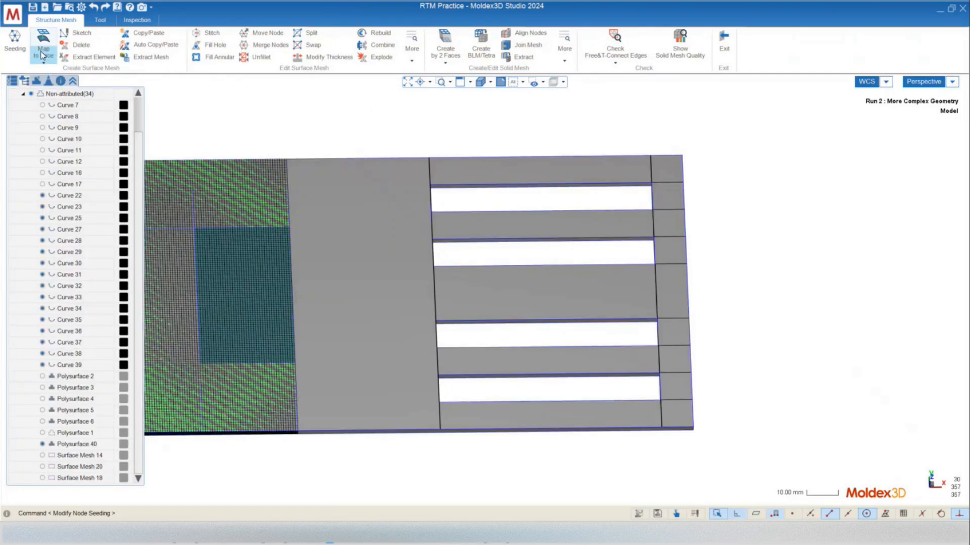
# Step: Create a face mesh on all the slotted section's divided top faces, using the Mixed Element and Grid-based Element options
pyautogui.click(43, 55)
pyautogui.click(65, 67)
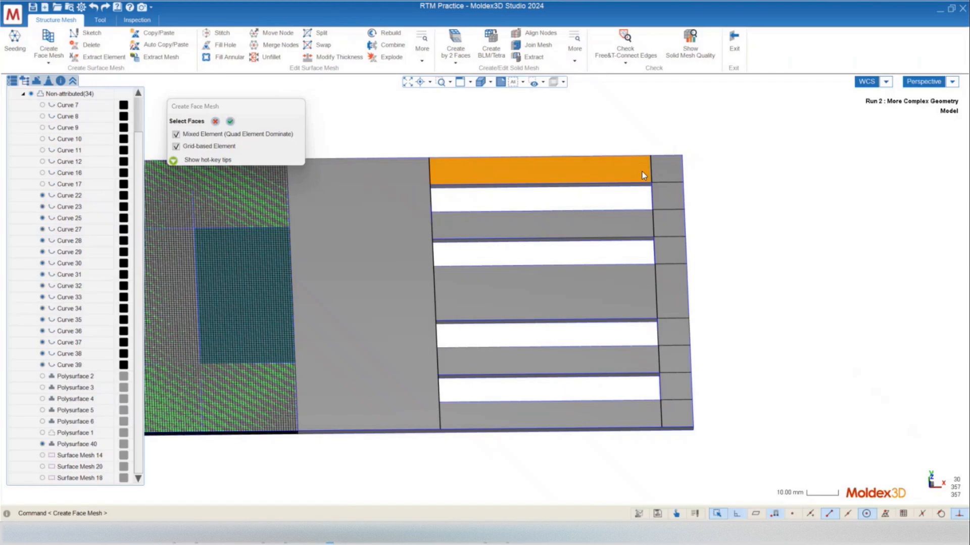
pyautogui.click(662, 204)
pyautogui.click(634, 221)
pyautogui.click(663, 226)
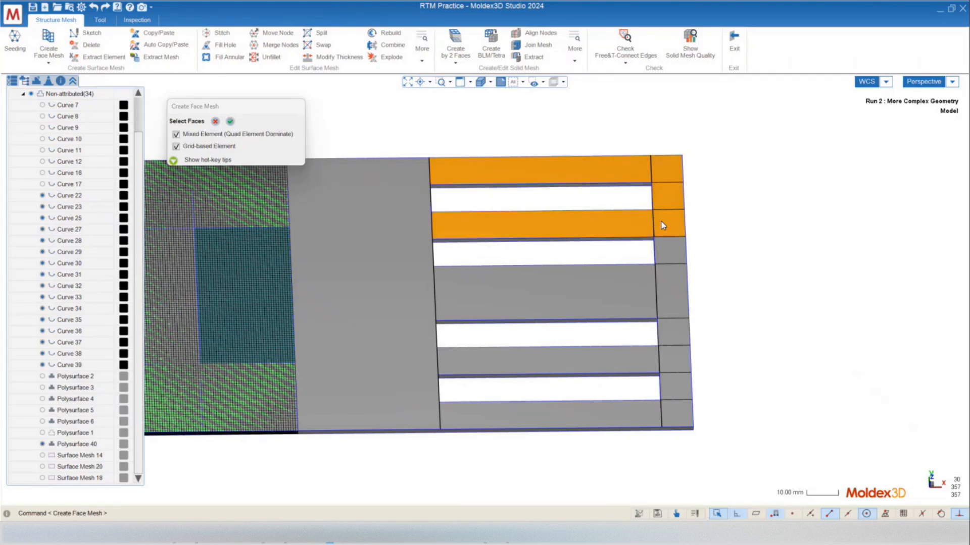
pyautogui.click(643, 273)
pyautogui.click(674, 300)
pyautogui.click(666, 341)
pyautogui.click(640, 359)
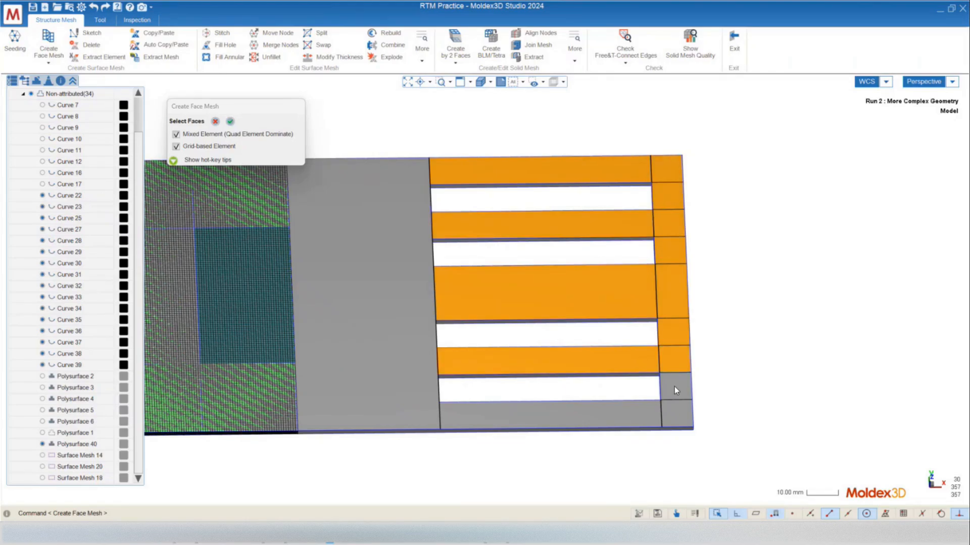
pyautogui.click(616, 420)
pyautogui.moveTo(608, 393); pyautogui.dragTo(611, 346, button='middle')
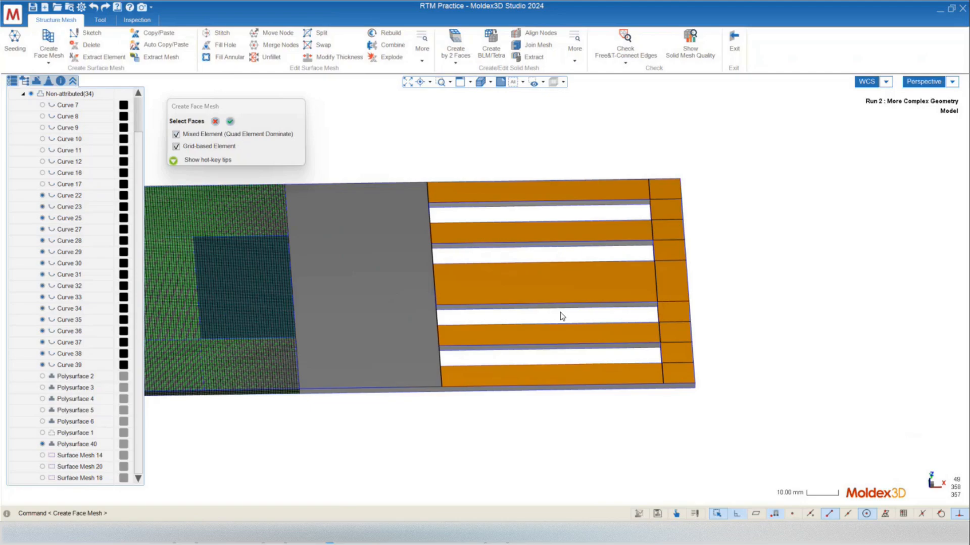
pyautogui.moveTo(560, 312); pyautogui.dragTo(552, 327, button='middle')
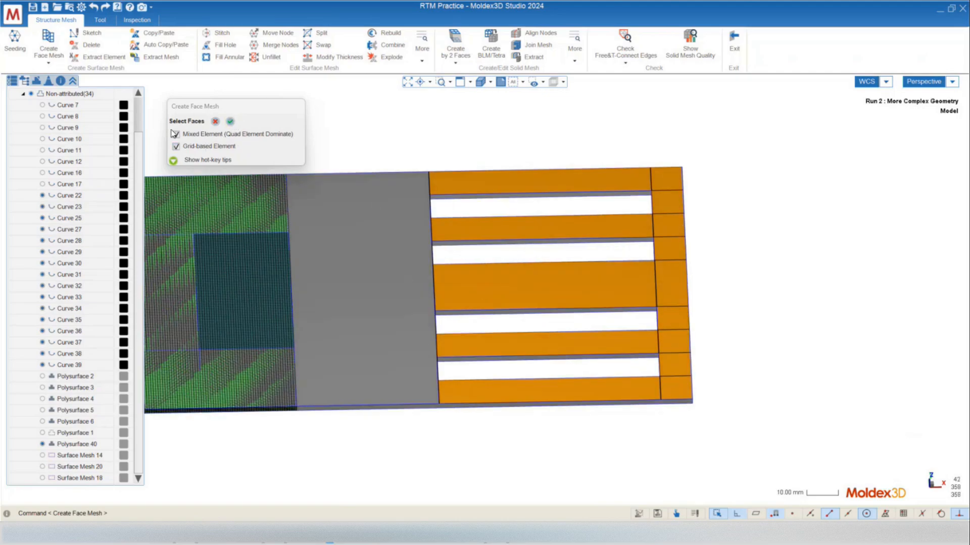
pyautogui.click(231, 125)
# Step: Combine all the slotted section's top face meshes, both the strips and the end column, into one surface mesh
pyautogui.moveTo(484, 289)
pyautogui.mouseDown(button='middle')
pyautogui.moveTo(483, 265)
pyautogui.moveTo(459, 318)
pyautogui.moveTo(467, 354)
pyautogui.moveTo(578, 286)
pyautogui.moveTo(811, 278)
pyautogui.moveTo(611, 244)
pyautogui.moveTo(546, 267)
pyautogui.moveTo(398, 281)
pyautogui.moveTo(396, 269)
pyautogui.moveTo(482, 216)
pyautogui.moveTo(547, 256)
pyautogui.moveTo(580, 349)
pyautogui.moveTo(524, 458)
pyautogui.mouseUp(button='middle')
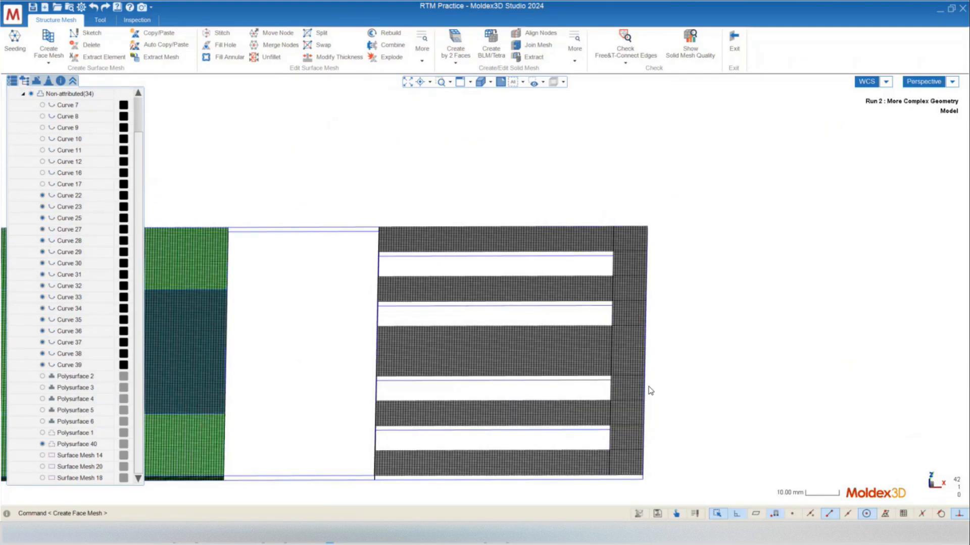
pyautogui.moveTo(619, 336); pyautogui.dragTo(574, 439, button='middle')
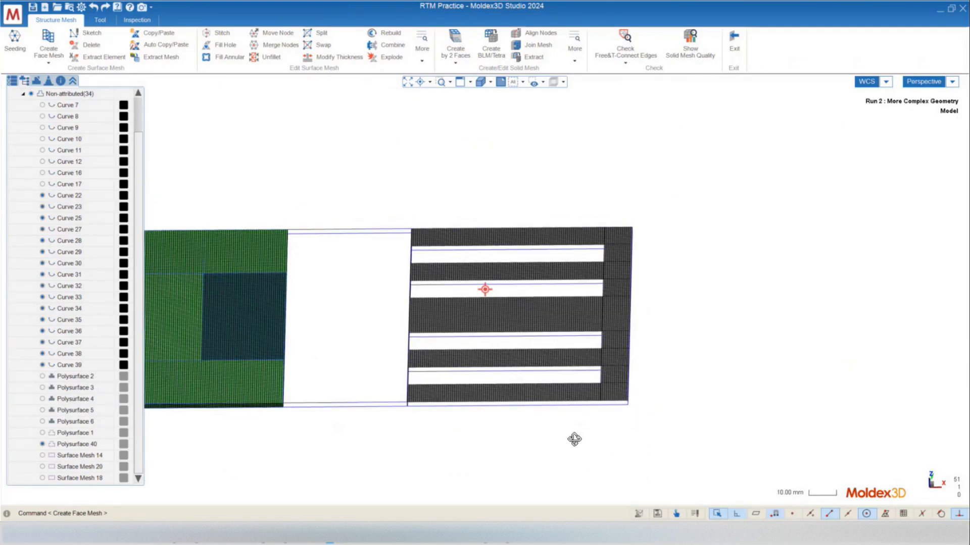
pyautogui.scroll(4, 480, 404)
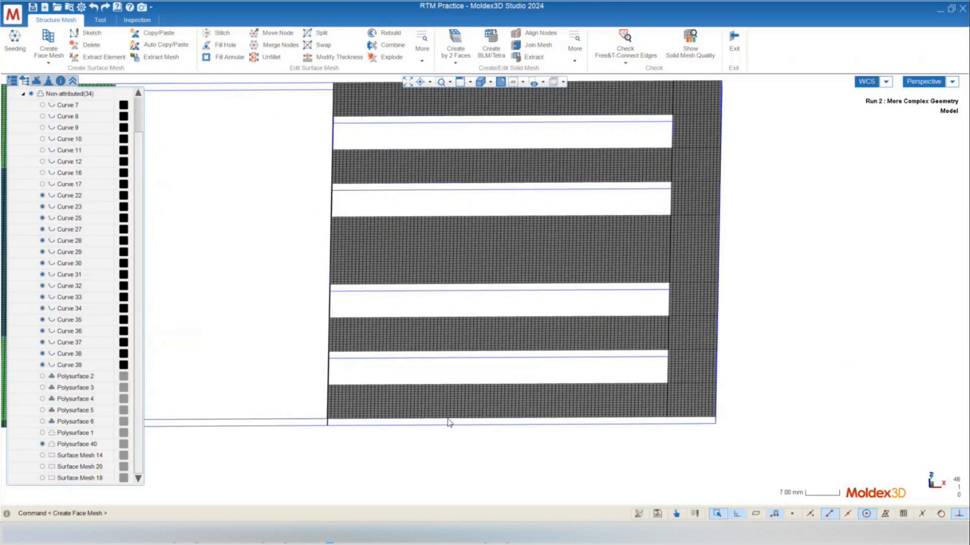
pyautogui.click(451, 406)
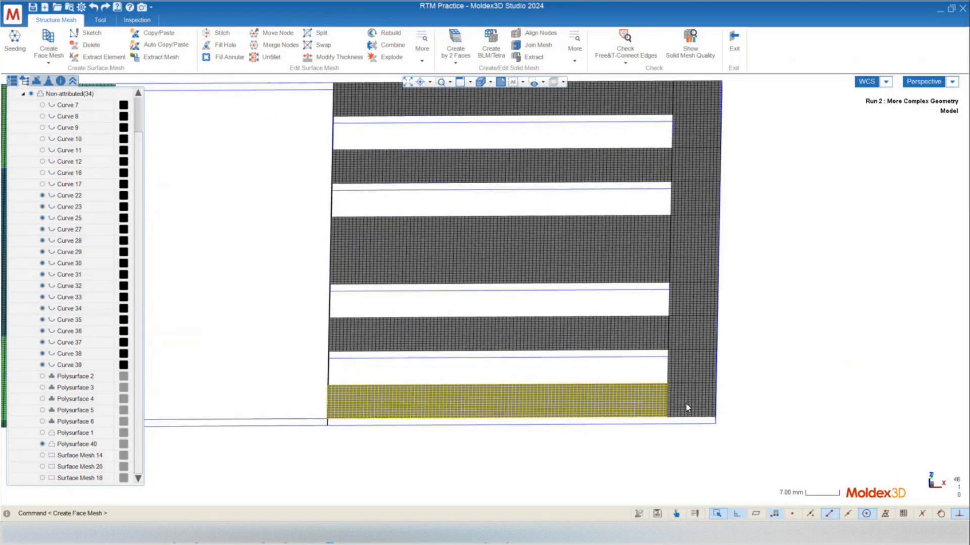
pyautogui.click(657, 338)
pyautogui.click(646, 246)
pyautogui.click(694, 165)
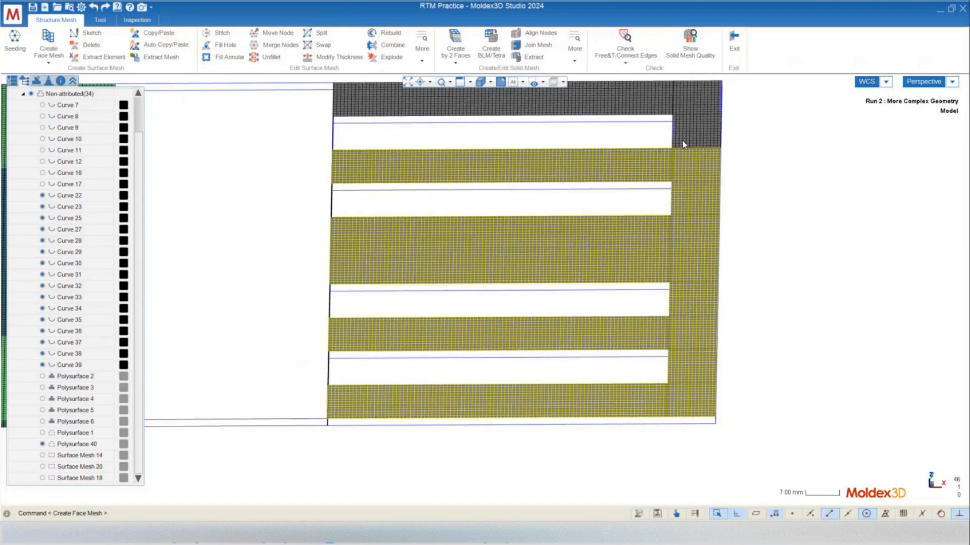
pyautogui.click(675, 100)
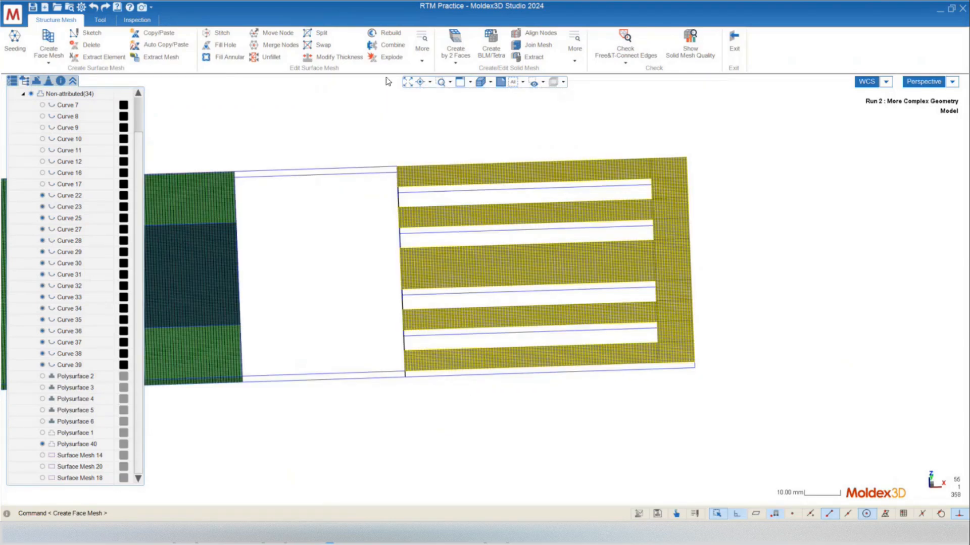
pyautogui.click(384, 46)
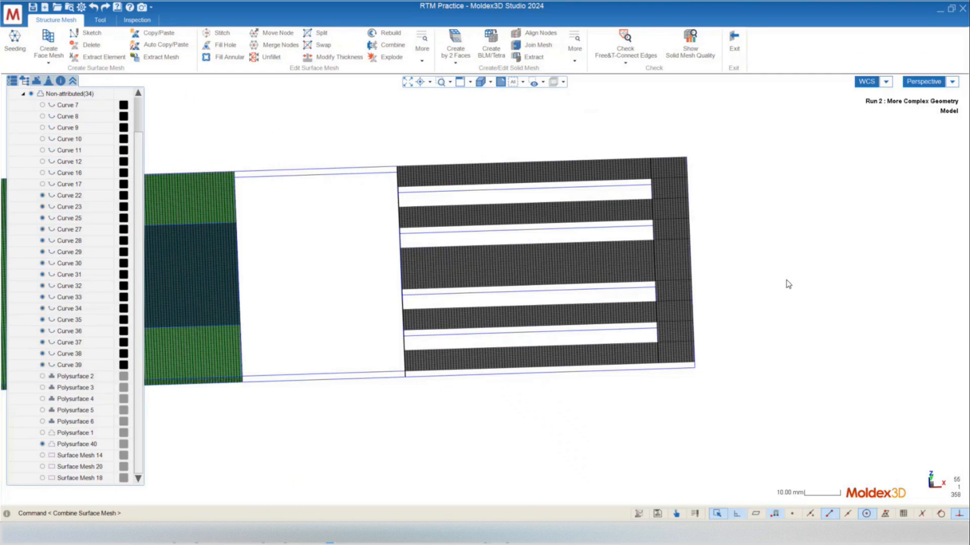
pyautogui.moveTo(675, 251); pyautogui.dragTo(660, 372, button='middle')
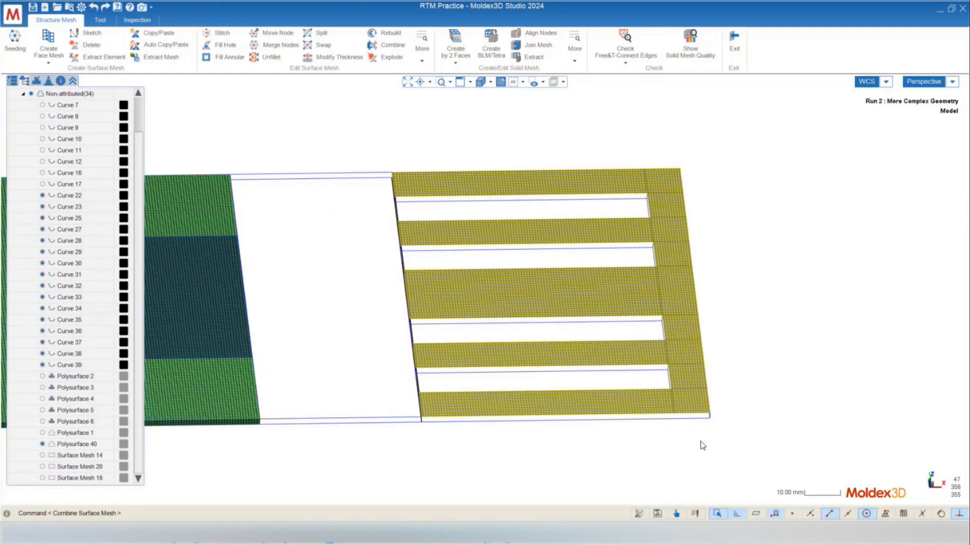
pyautogui.moveTo(679, 448); pyautogui.dragTo(680, 331, button='middle')
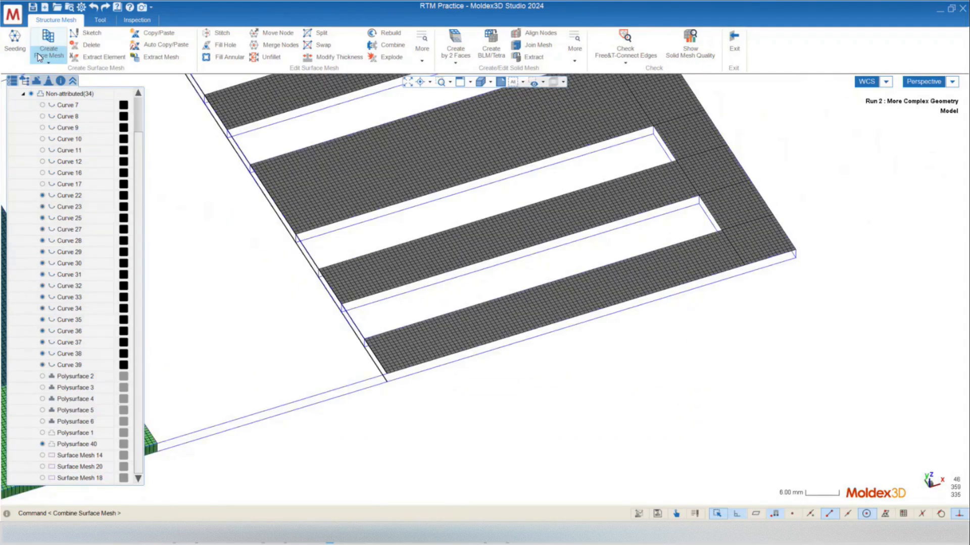
# Step: Start mapping a surface mesh to a surface, with the combined top mesh as source and the slotted section's bottom face as target
pyautogui.click(49, 60)
pyautogui.click(61, 77)
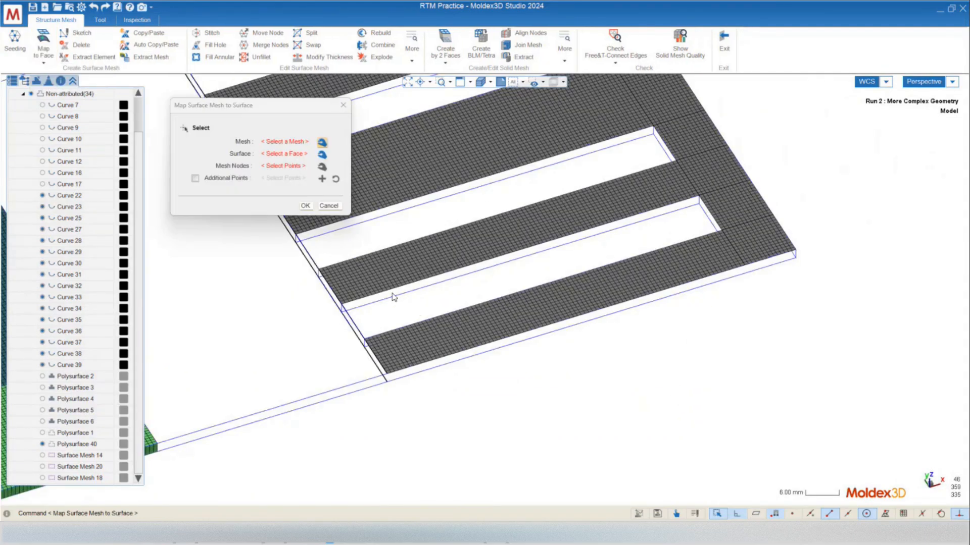
pyautogui.click(496, 320)
pyautogui.moveTo(539, 368); pyautogui.dragTo(521, 210, button='middle')
pyautogui.click(511, 209)
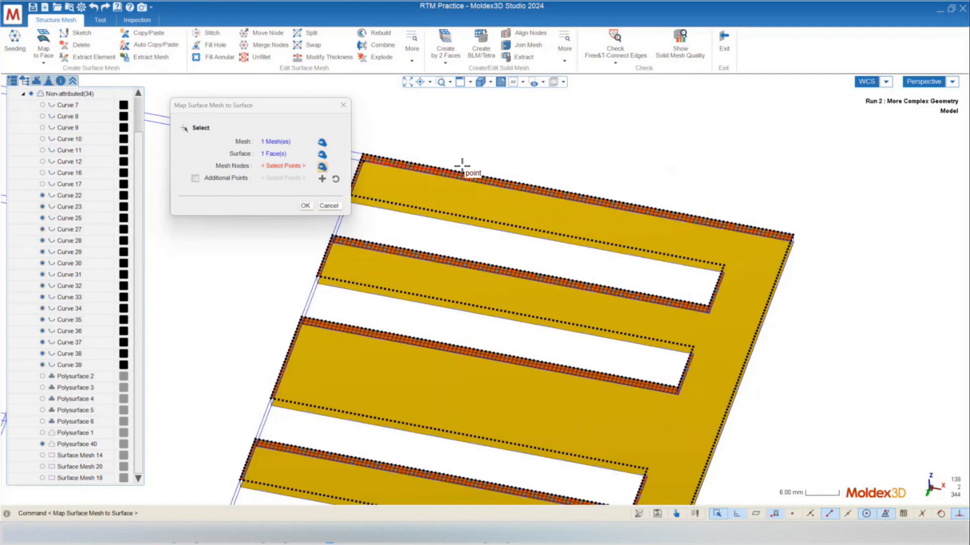
# Step: Match the top mesh's corner nodes to the bottom face's vertices around the first two slots
pyautogui.moveTo(459, 171); pyautogui.dragTo(529, 331, button='middle')
pyautogui.scroll(5, 529, 332)
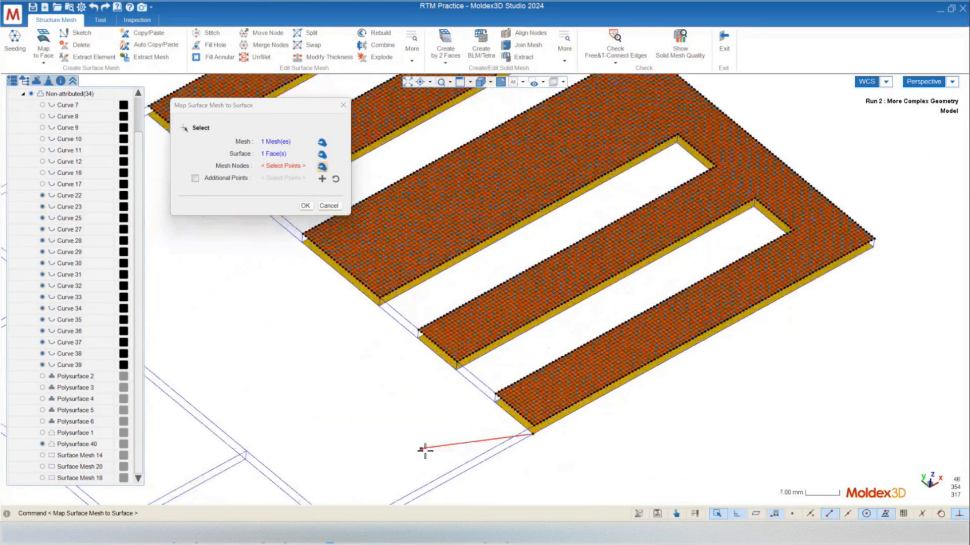
pyautogui.click(551, 408)
pyautogui.click(445, 322)
pyautogui.scroll(-3, 445, 323)
pyautogui.scroll(4, 747, 159)
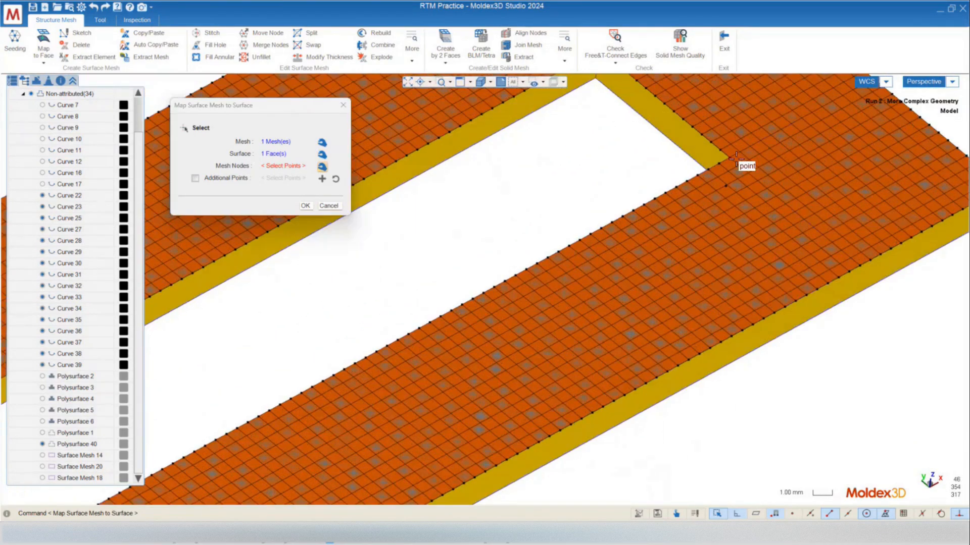
pyautogui.click(728, 162)
pyautogui.scroll(-4, 727, 162)
pyautogui.click(272, 356)
pyautogui.scroll(4, 273, 354)
pyautogui.click(303, 286)
pyautogui.scroll(-4, 303, 288)
pyautogui.scroll(3, 674, 169)
pyautogui.click(675, 169)
pyautogui.scroll(-3, 675, 169)
pyautogui.click(198, 411)
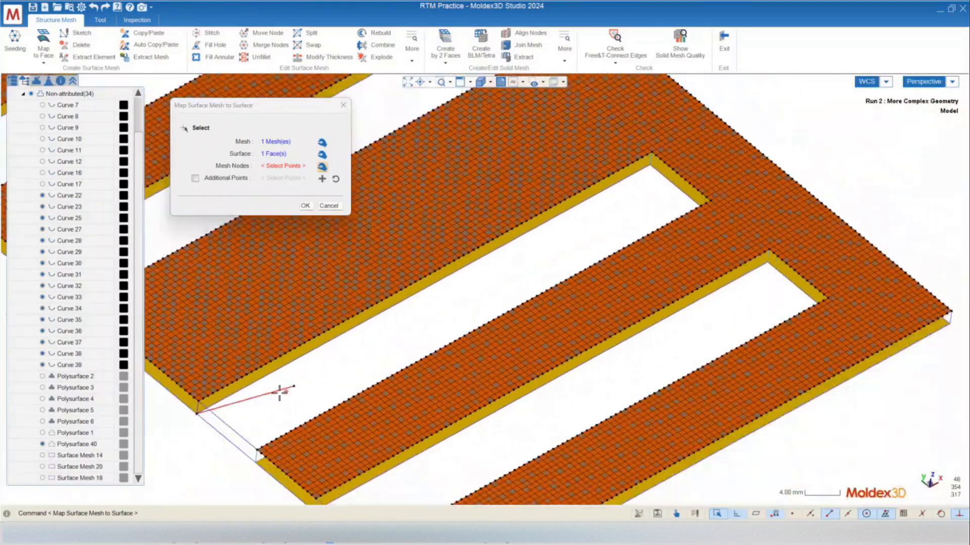
# Step: Match the remaining corner nodes around the other two slots and the outer corners, and complete the mapped bottom mesh
pyautogui.scroll(2, 225, 283)
pyautogui.scroll(-3, 226, 283)
pyautogui.scroll(3, 622, 162)
pyautogui.click(654, 158)
pyautogui.scroll(-3, 654, 158)
pyautogui.scroll(3, 228, 321)
pyautogui.click(265, 316)
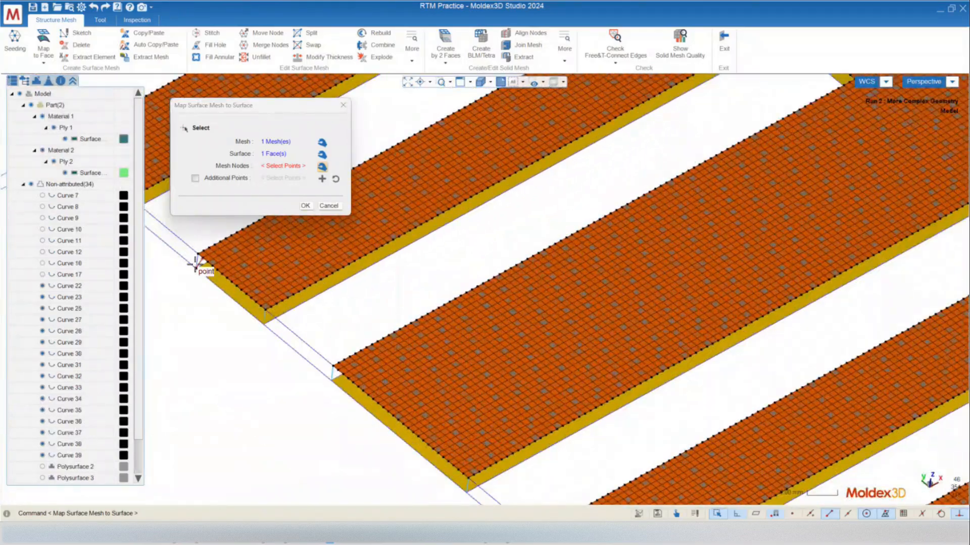
pyautogui.click(197, 261)
pyautogui.scroll(-3, 197, 261)
pyautogui.scroll(4, 767, 148)
pyautogui.click(715, 164)
pyautogui.scroll(-4, 715, 164)
pyautogui.scroll(4, 188, 273)
pyautogui.click(217, 271)
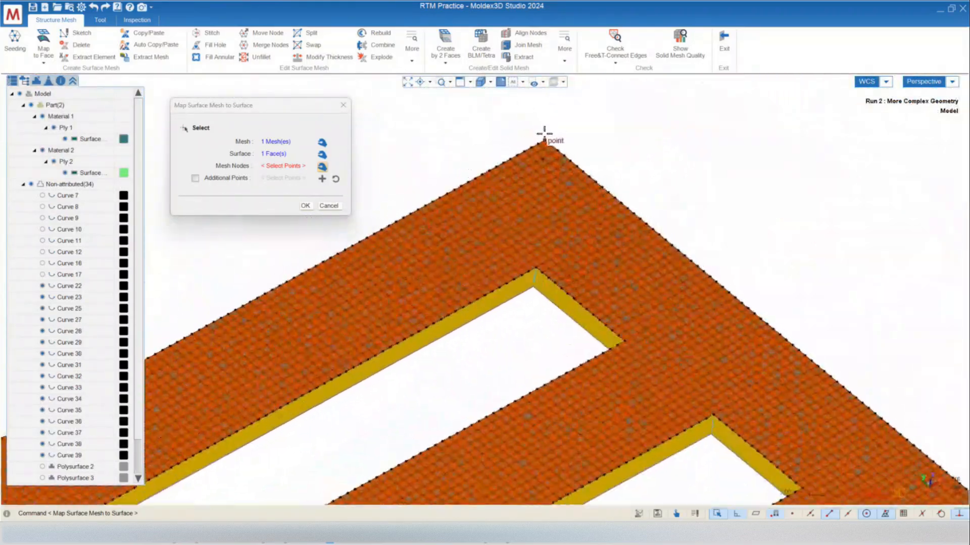
pyautogui.click(546, 139)
pyautogui.click(720, 283)
pyautogui.scroll(-4, 720, 286)
pyautogui.rightClick(632, 372)
pyautogui.rightClick(632, 372)
pyautogui.moveTo(632, 372); pyautogui.dragTo(662, 328, button='middle')
pyautogui.scroll(3, 422, 444)
pyautogui.scroll(-3, 422, 438)
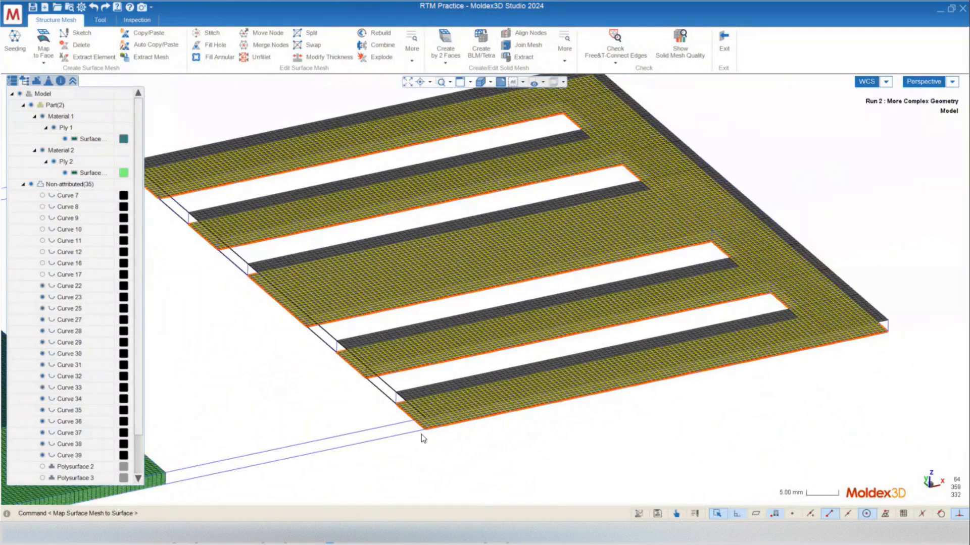
pyautogui.moveTo(421, 434); pyautogui.dragTo(425, 423, button='middle')
pyautogui.click(442, 436)
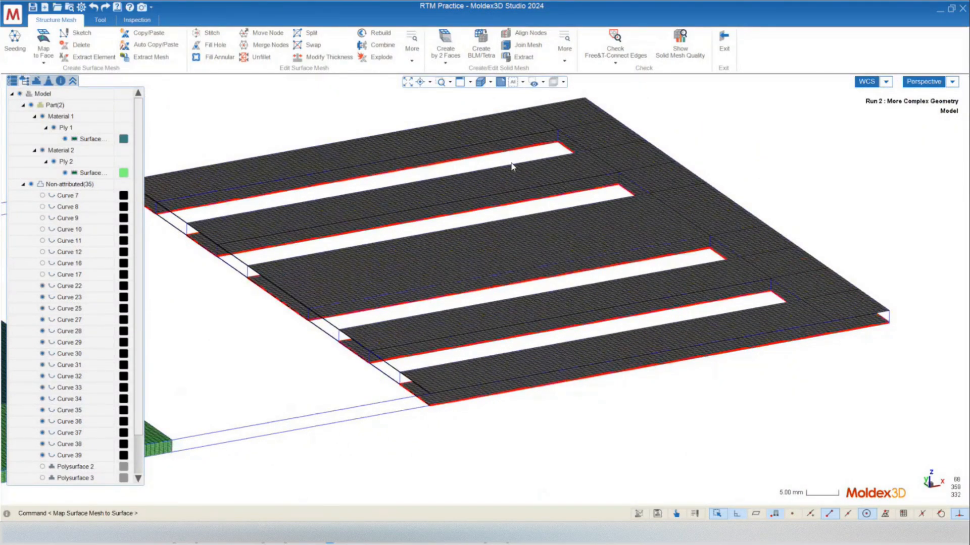
# Step: Set up a solid mesh between two surface meshes, with the top mesh as start and the bottom mesh as end
pyautogui.click(446, 41)
pyautogui.scroll(5, 442, 414)
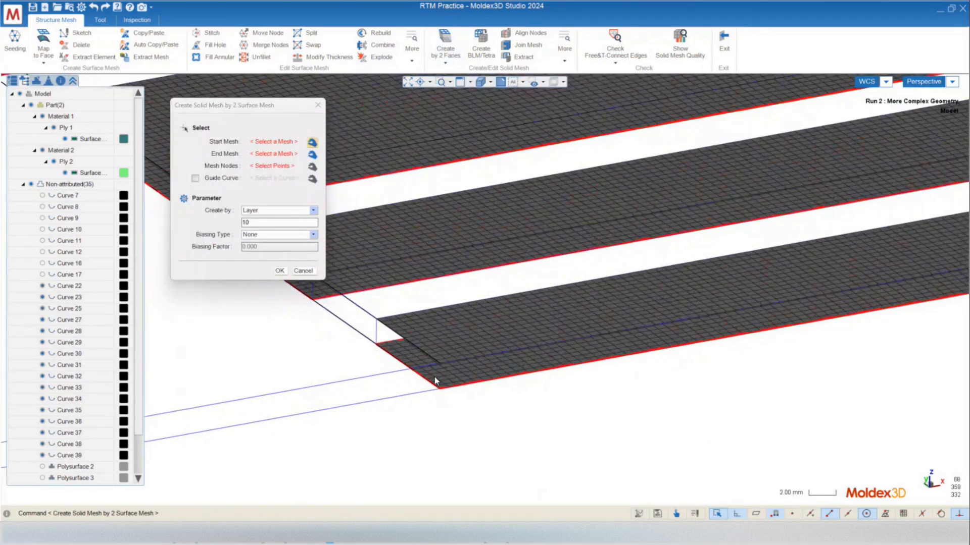
pyautogui.scroll(1, 454, 339)
pyautogui.click(444, 317)
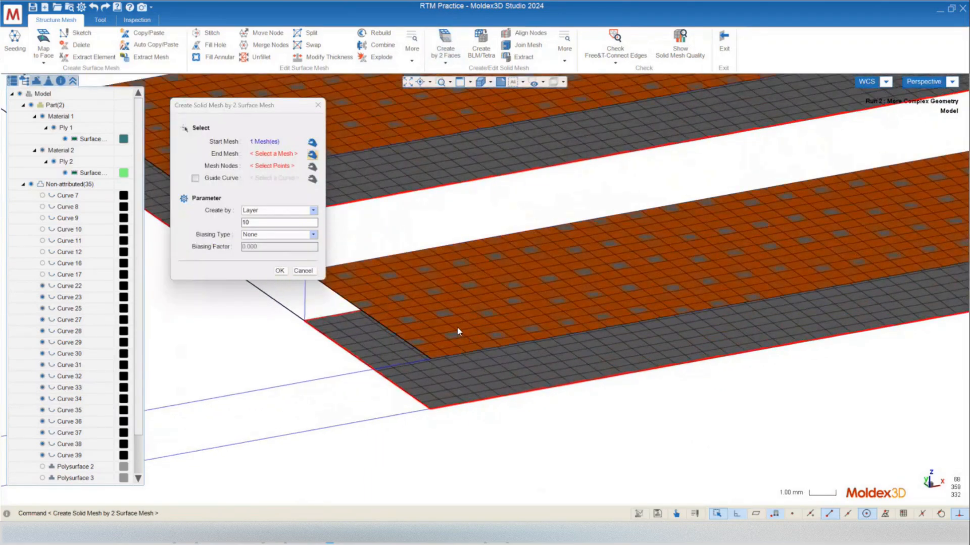
pyautogui.click(440, 378)
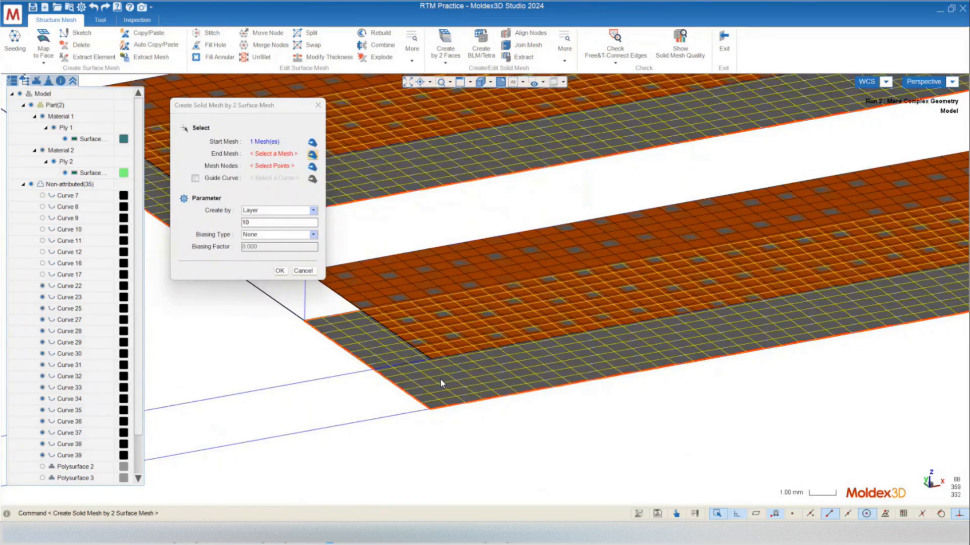
# Step: Pick three adjacent corner nodes on the start mesh and their three matching nodes on the end mesh
pyautogui.scroll(2, 421, 356)
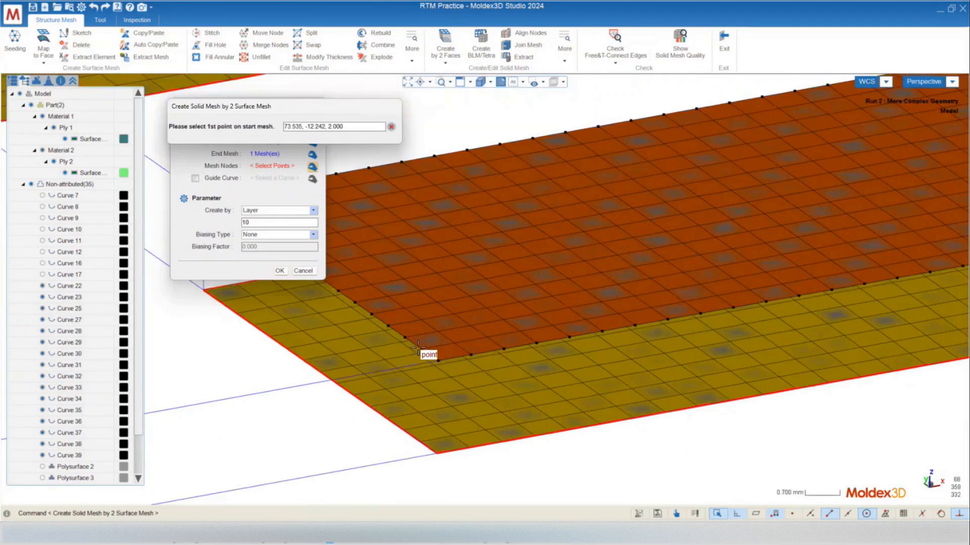
pyautogui.click(421, 349)
pyautogui.click(438, 361)
pyautogui.click(475, 353)
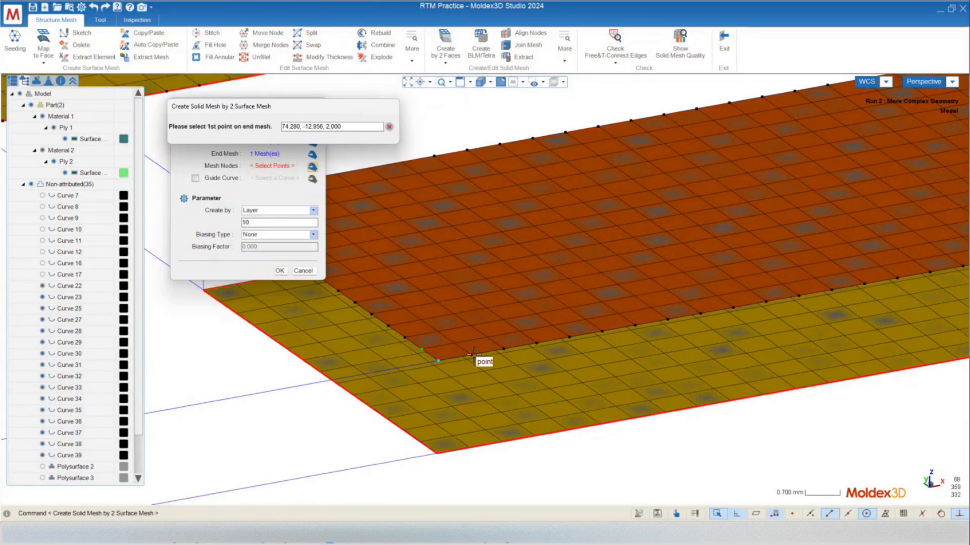
pyautogui.scroll(3, 434, 396)
pyautogui.click(431, 384)
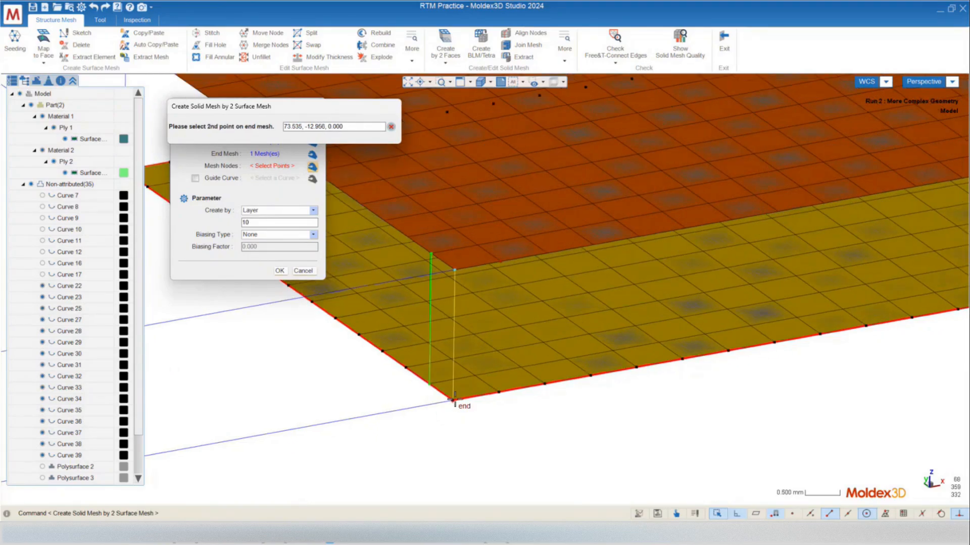
pyautogui.click(454, 393)
pyautogui.click(497, 389)
pyautogui.scroll(-3, 559, 368)
pyautogui.scroll(-1, 541, 389)
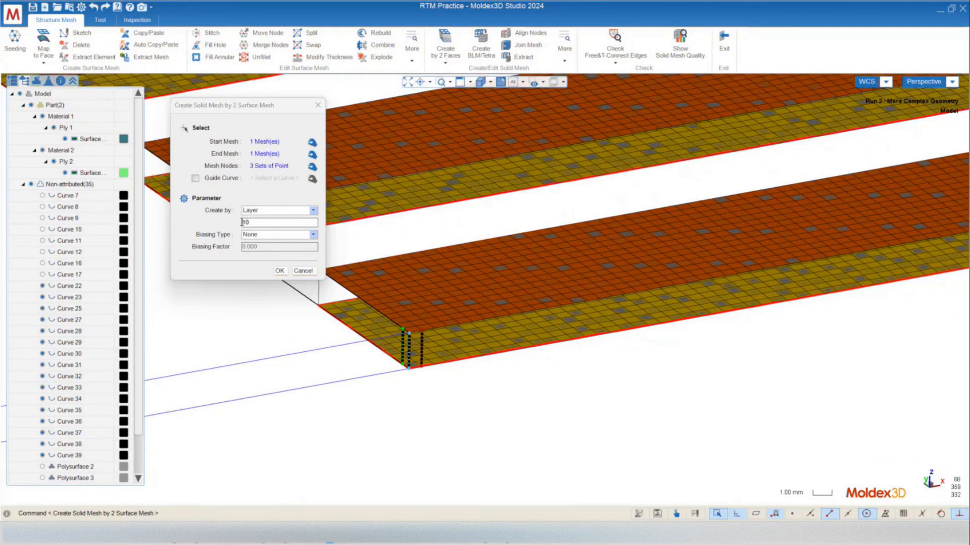
# Step: Create the slotted section's solid mesh by layer with 10 layers and no biasing
pyautogui.scroll(-5, 612, 306)
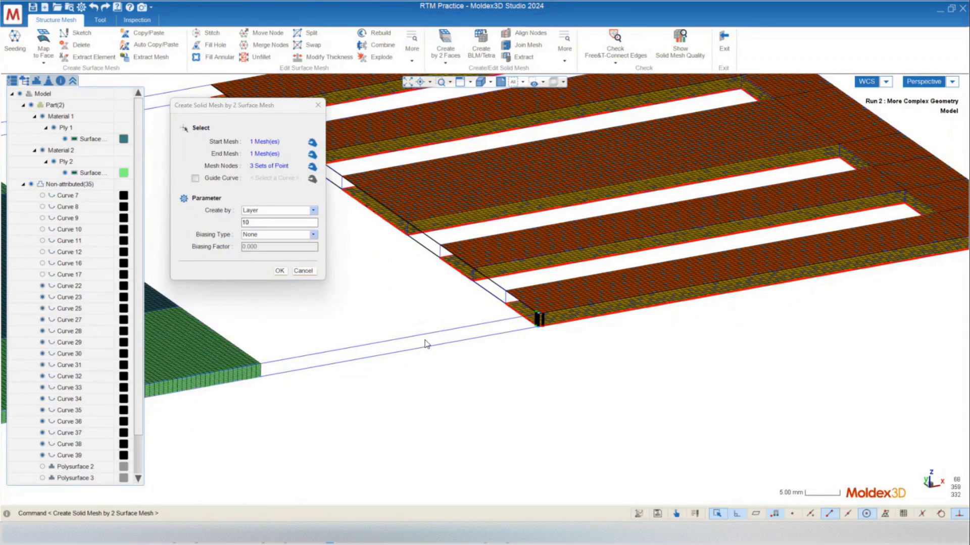
pyautogui.scroll(1, 537, 318)
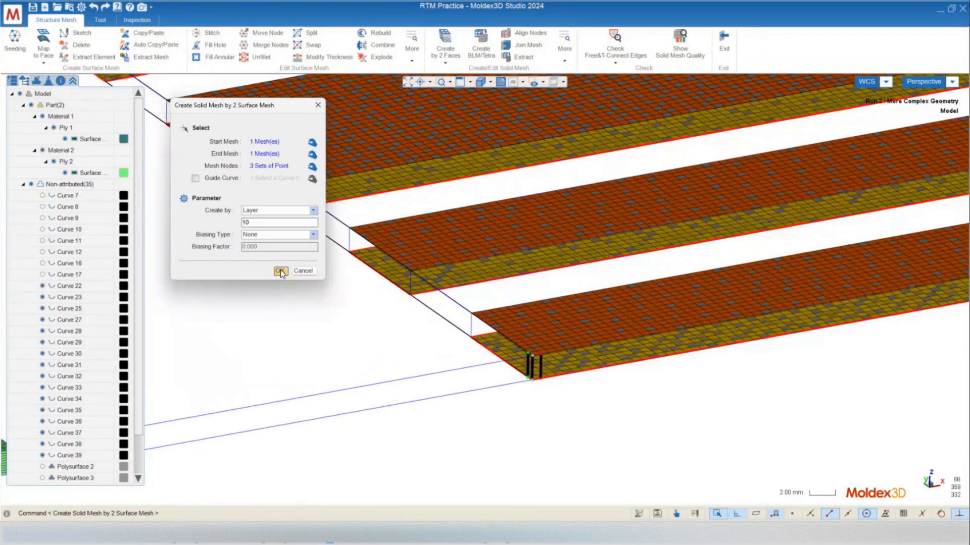
pyautogui.click(279, 271)
pyautogui.scroll(3, 558, 388)
pyautogui.scroll(4, 557, 386)
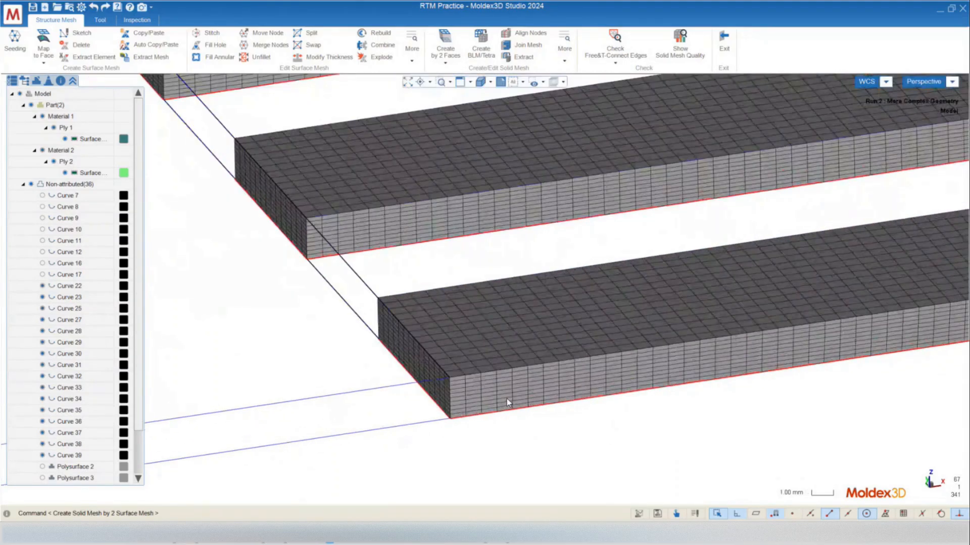
pyautogui.scroll(2, 444, 402)
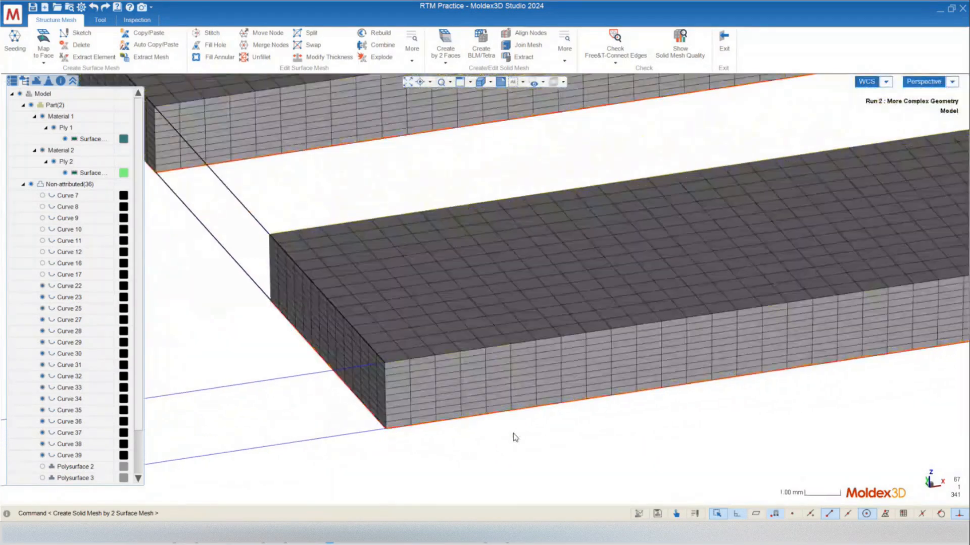
# Step: Assign the slotted section's solid mesh the Part attribute and the Ply 2 ply group
pyautogui.rightClick(454, 375)
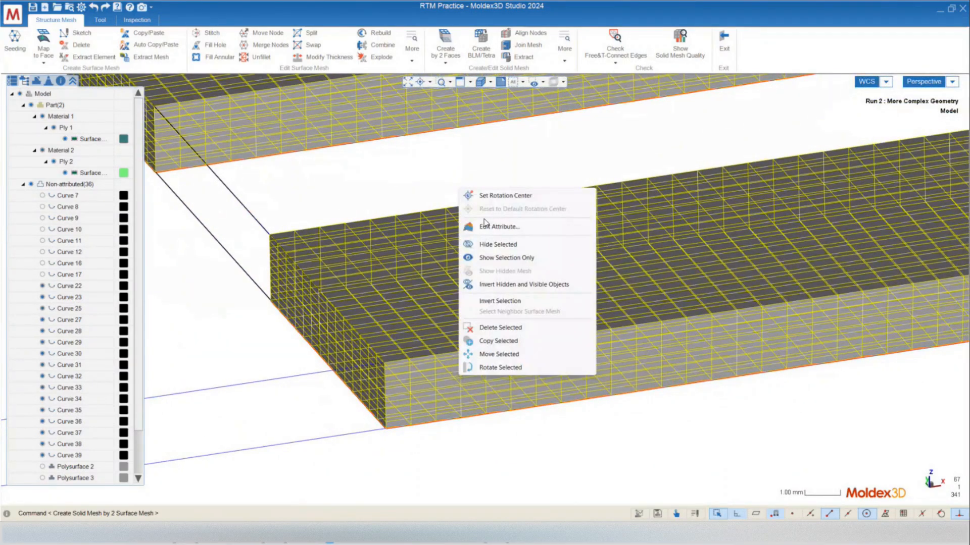
pyautogui.click(489, 228)
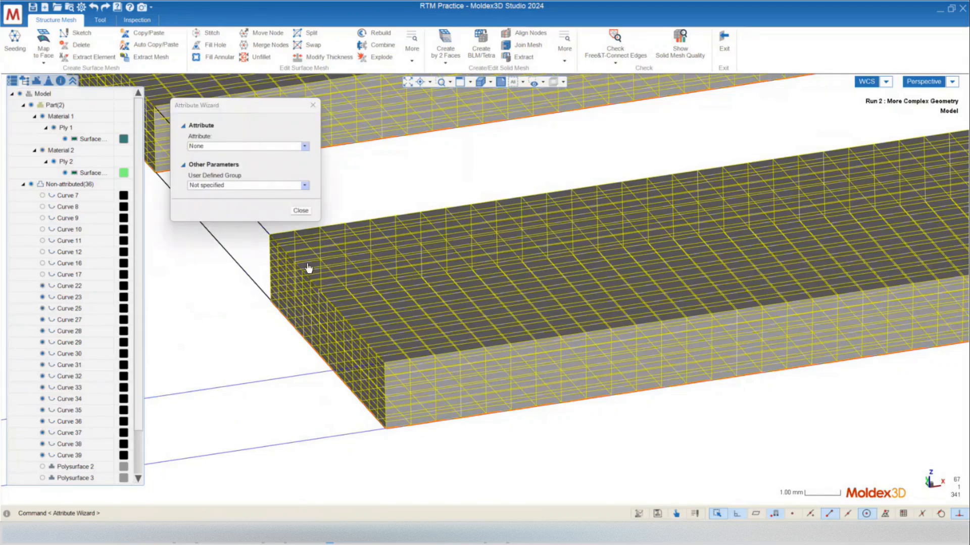
pyautogui.click(257, 152)
pyautogui.click(258, 173)
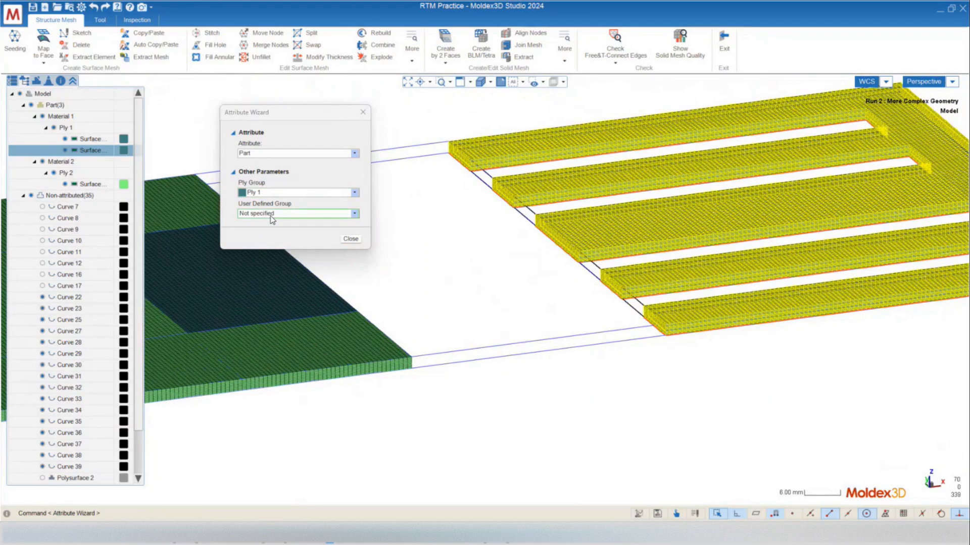
pyautogui.click(275, 193)
pyautogui.click(260, 234)
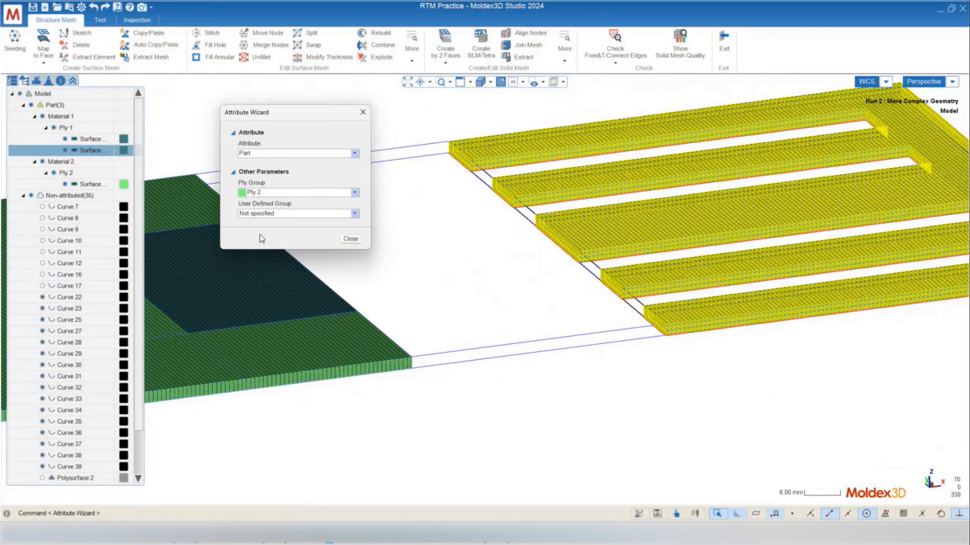
pyautogui.press('Escape')
pyautogui.scroll(-4, 468, 344)
pyautogui.moveTo(468, 344)
pyautogui.mouseDown(button='middle')
pyautogui.moveTo(701, 344)
pyautogui.moveTo(539, 431)
pyautogui.moveTo(605, 427)
pyautogui.moveTo(600, 451)
pyautogui.moveTo(581, 434)
pyautogui.mouseUp(button='middle')
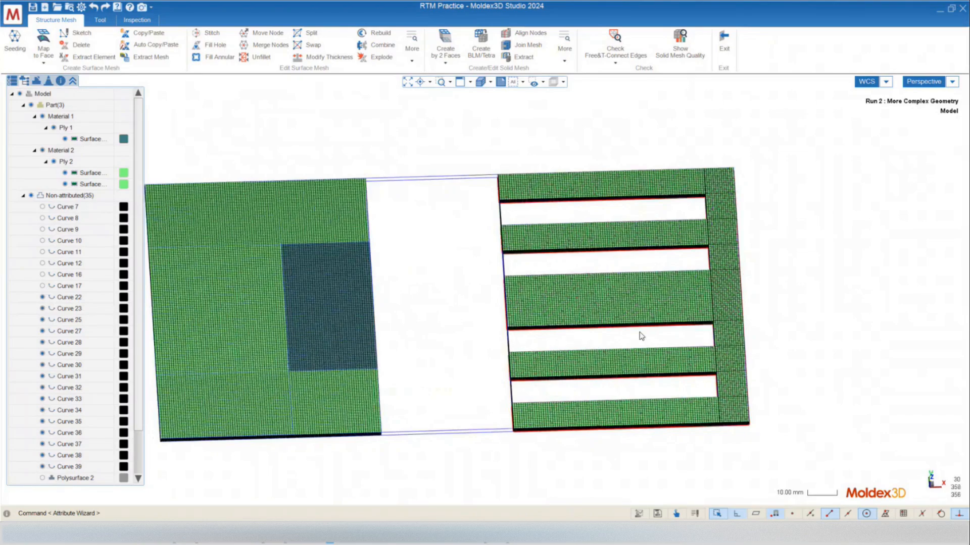
pyautogui.scroll(3, 616, 255)
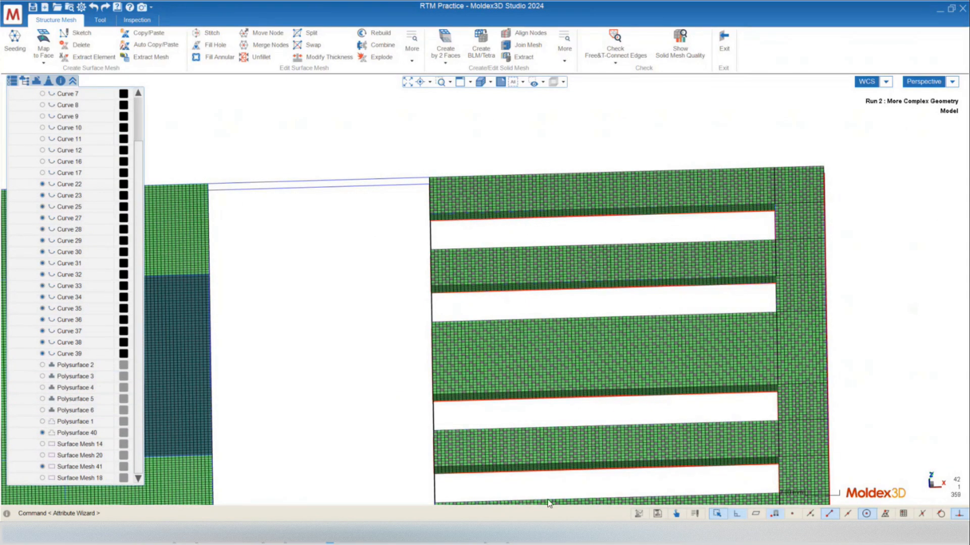
# Step: Show Polysurfaces 2, 3, 4 and 5, the four bars filling the slots
pyautogui.click(42, 365)
pyautogui.click(42, 377)
pyautogui.click(42, 387)
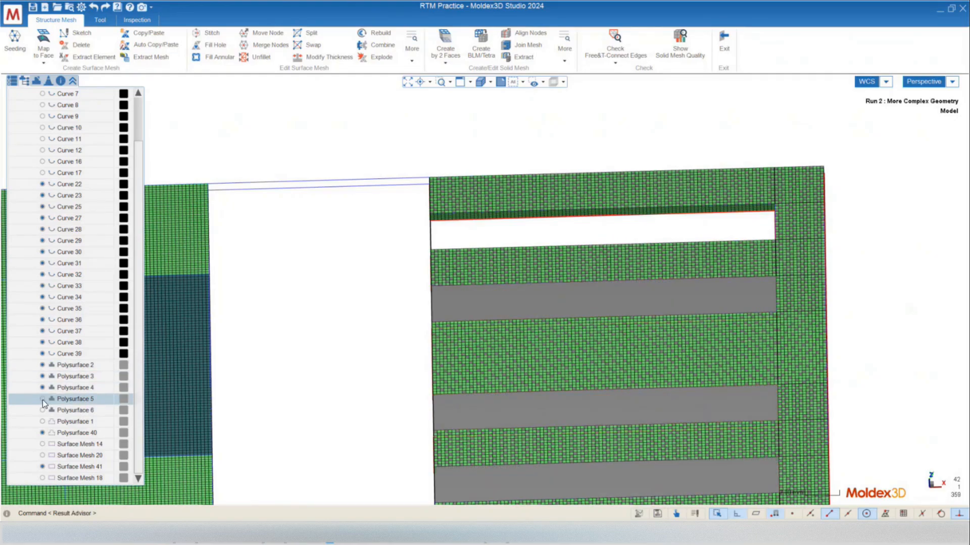
pyautogui.click(43, 399)
pyautogui.scroll(-2, 425, 179)
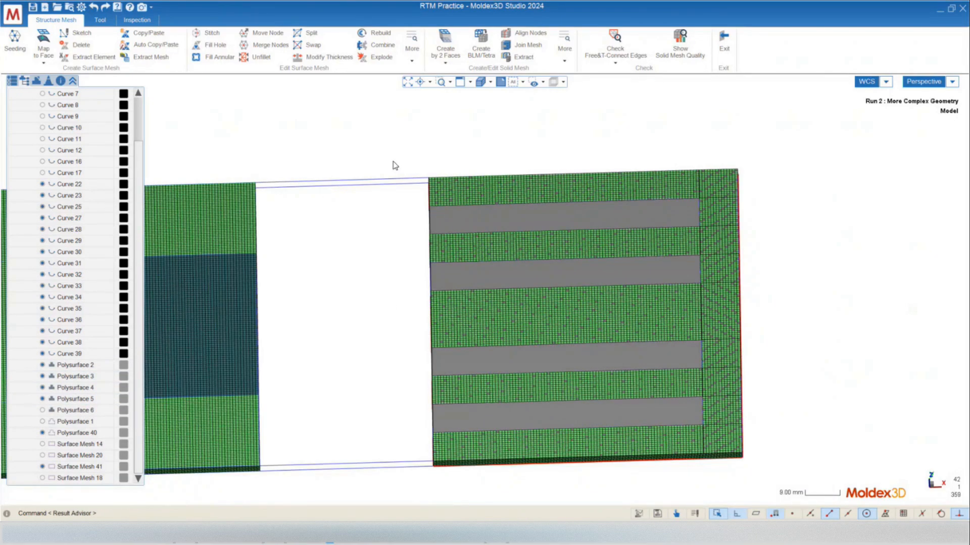
pyautogui.moveTo(515, 410)
pyautogui.mouseDown(button='middle')
pyautogui.moveTo(519, 372)
pyautogui.moveTo(492, 353)
pyautogui.moveTo(488, 396)
pyautogui.mouseUp(button='middle')
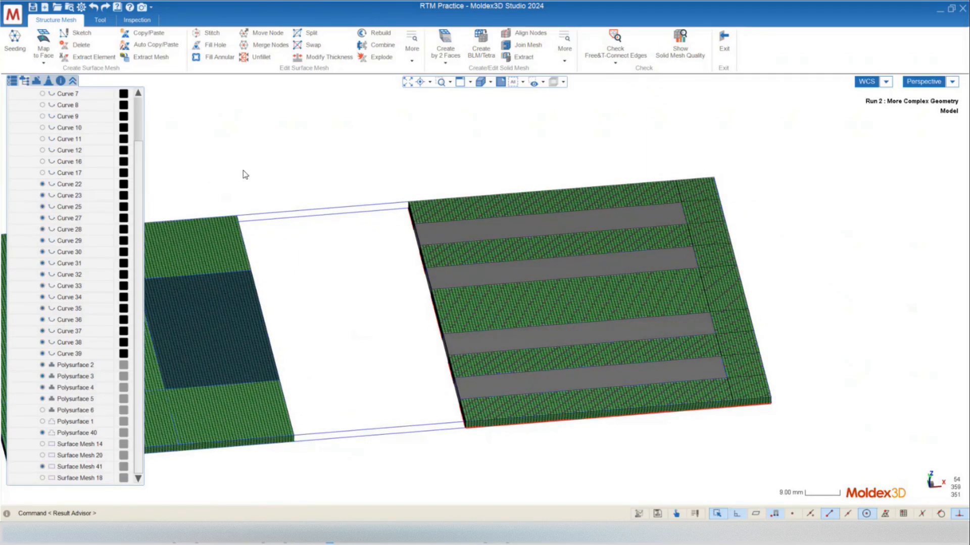
# Step: Reset the initial mesh size of the four slot bars and seed their edges with a 0.75 mesh size
pyautogui.click(15, 45)
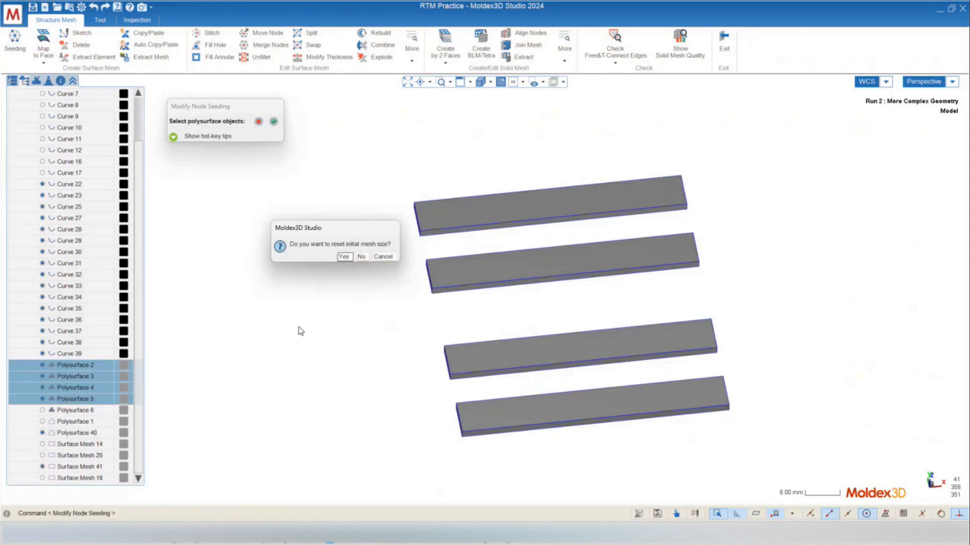
pyautogui.click(344, 257)
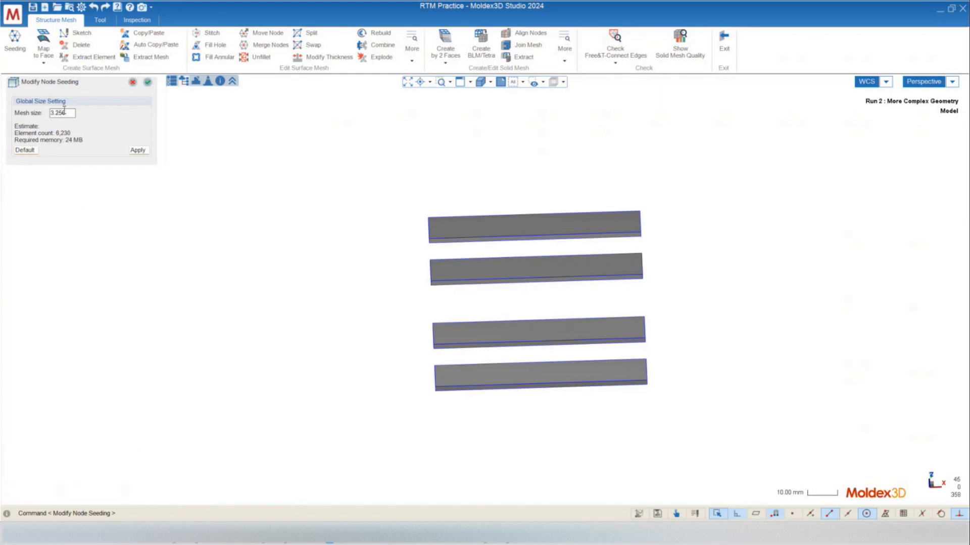
pyautogui.moveTo(74, 113); pyautogui.dragTo(12, 107)
pyautogui.write('0.75')
pyautogui.click(137, 151)
pyautogui.moveTo(374, 212); pyautogui.dragTo(410, 340, button='middle')
pyautogui.click(149, 83)
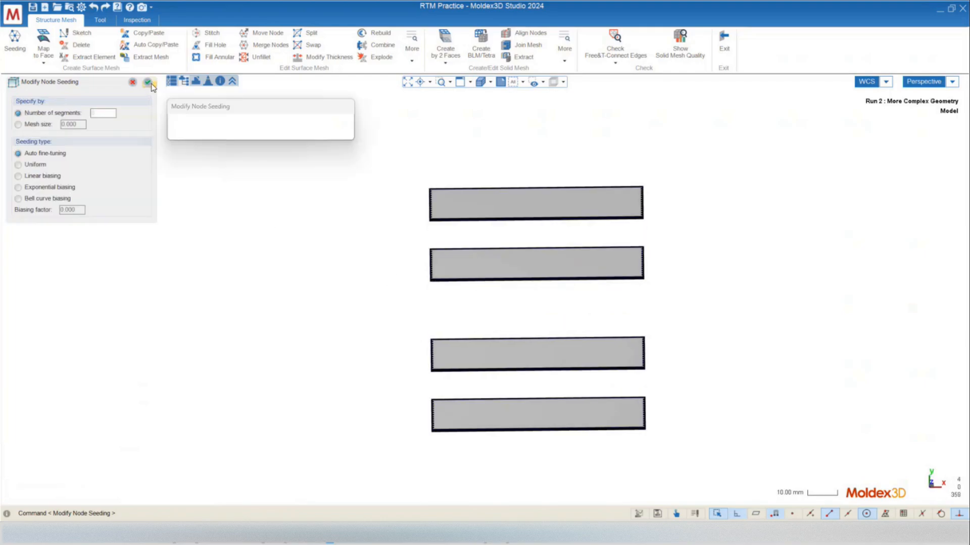
# Step: Select the long edges of the slot bars and inspect their node seeding
pyautogui.moveTo(504, 336); pyautogui.dragTo(505, 294, button='middle')
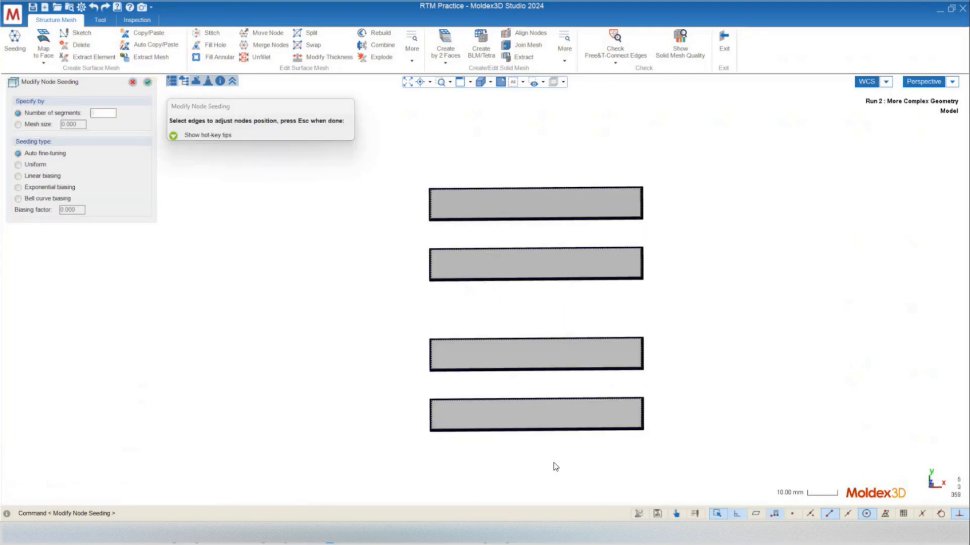
pyautogui.moveTo(553, 461); pyautogui.dragTo(525, 262)
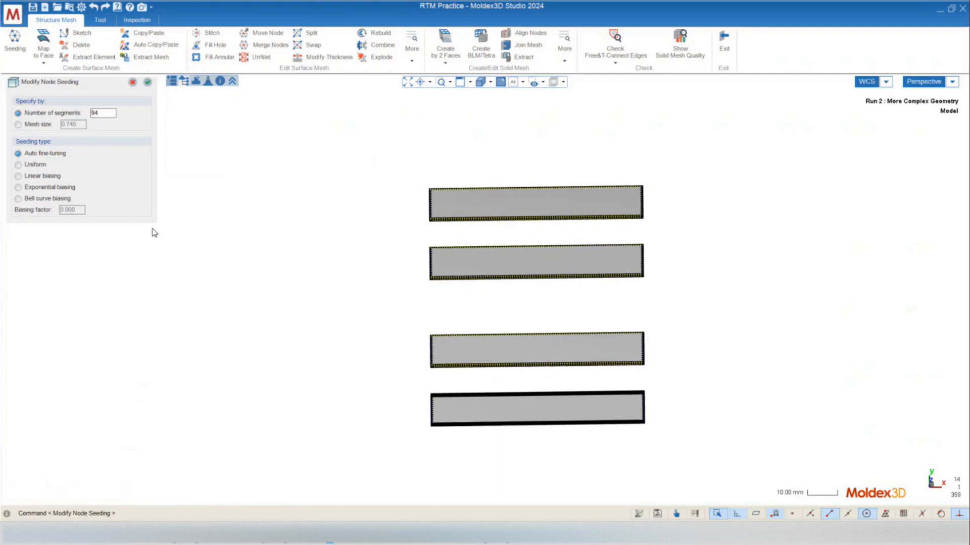
pyautogui.click(432, 284)
pyautogui.moveTo(440, 283); pyautogui.dragTo(451, 333, button='middle')
pyautogui.scroll(7, 466, 214)
pyautogui.scroll(-3, 247, 257)
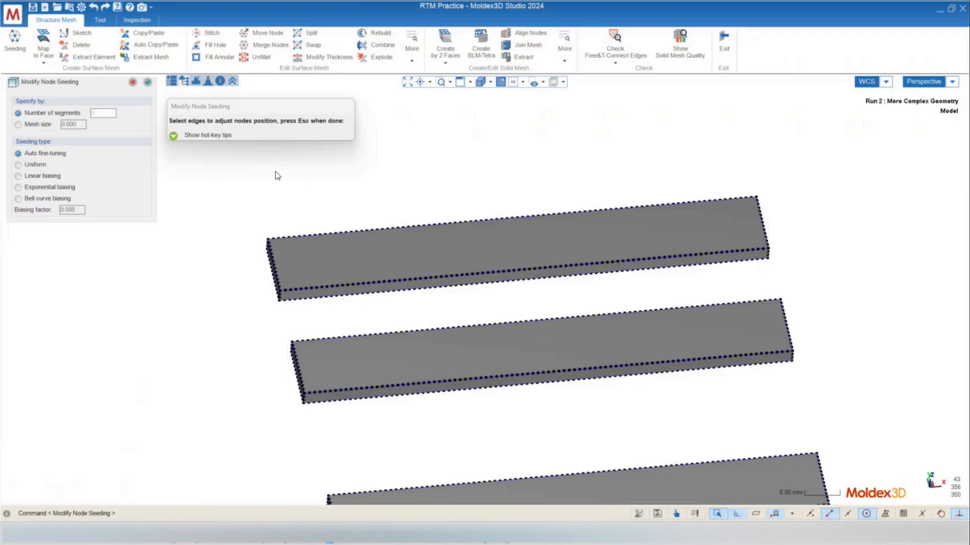
# Step: Show the existing Part meshes to compare their nodes with the bars' seeding, and accept the seeding
pyautogui.click(186, 80)
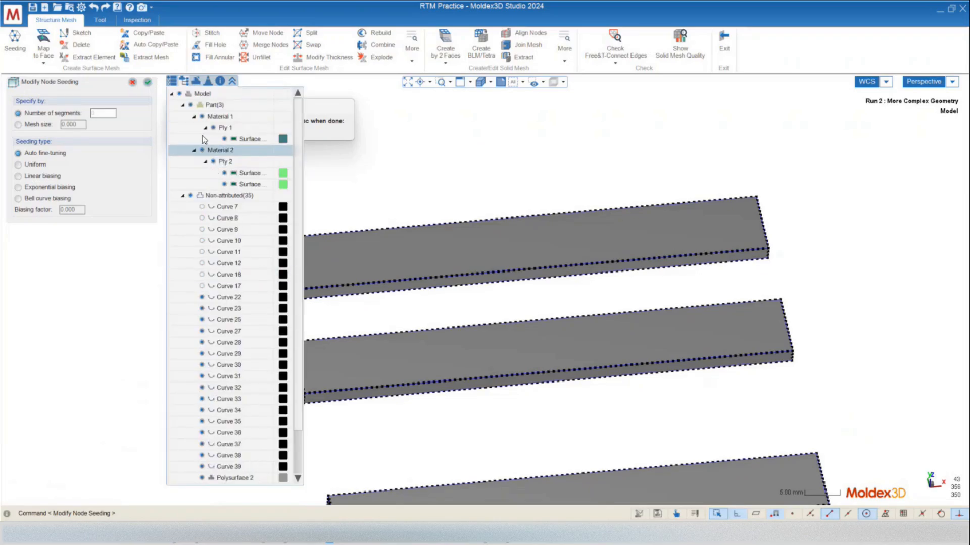
pyautogui.click(190, 105)
pyautogui.moveTo(455, 243); pyautogui.dragTo(327, 196, button='middle')
pyautogui.scroll(10, 382, 250)
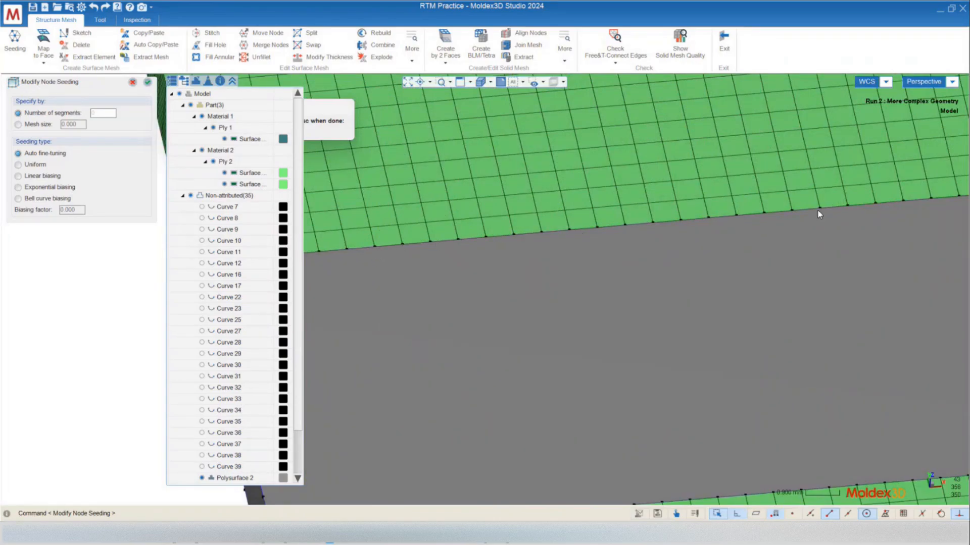
pyautogui.click(148, 82)
pyautogui.moveTo(569, 316)
pyautogui.mouseDown(button='middle')
pyautogui.moveTo(563, 332)
pyautogui.moveTo(688, 294)
pyautogui.moveTo(730, 303)
pyautogui.moveTo(589, 314)
pyautogui.mouseUp(button='middle')
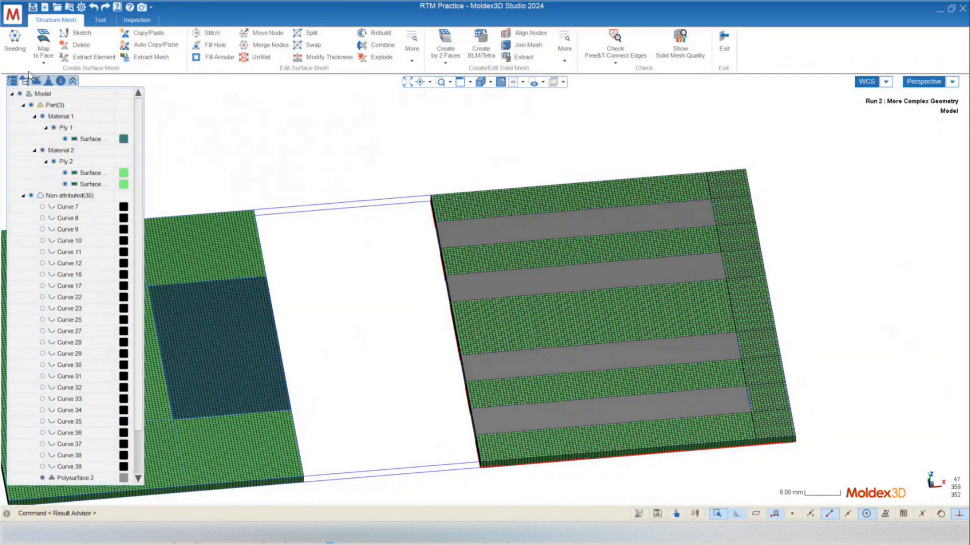
# Step: Create face meshes on the top faces of the four slot bars, using mixed, grid-based elements
pyautogui.click(43, 61)
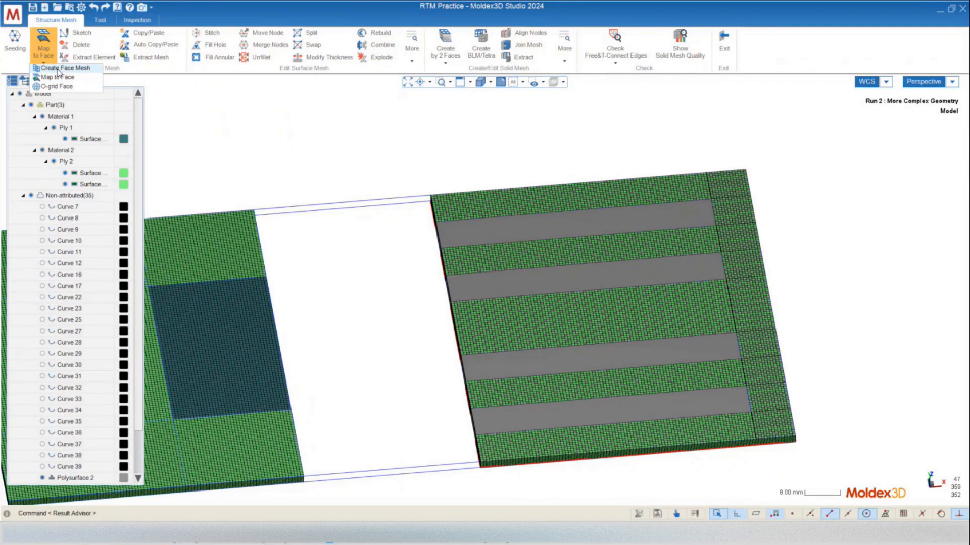
pyautogui.click(57, 69)
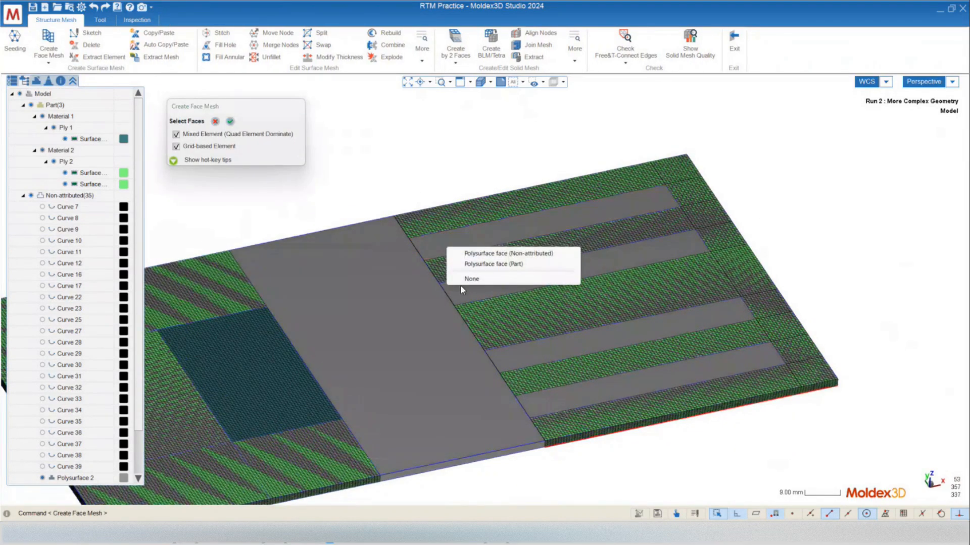
pyautogui.click(470, 253)
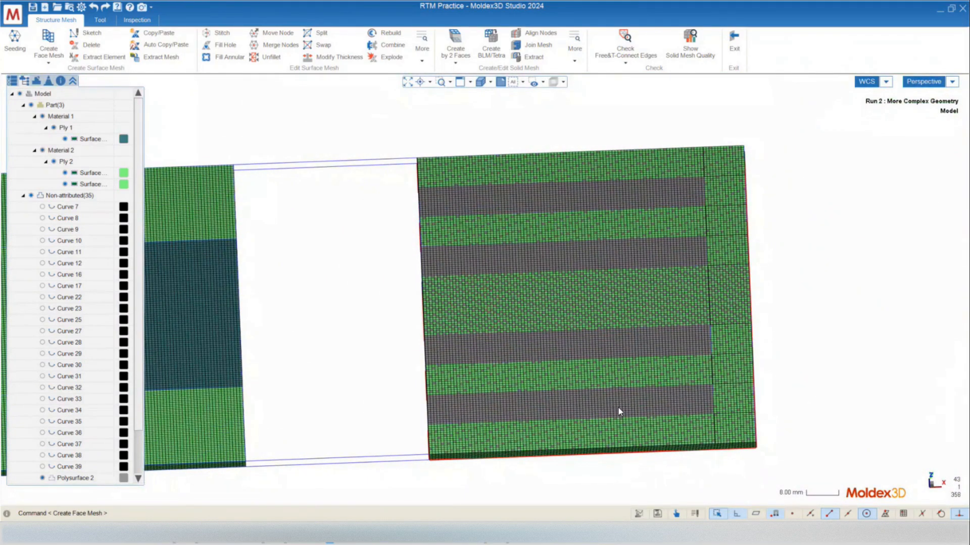
pyautogui.moveTo(618, 407); pyautogui.dragTo(523, 281, button='middle')
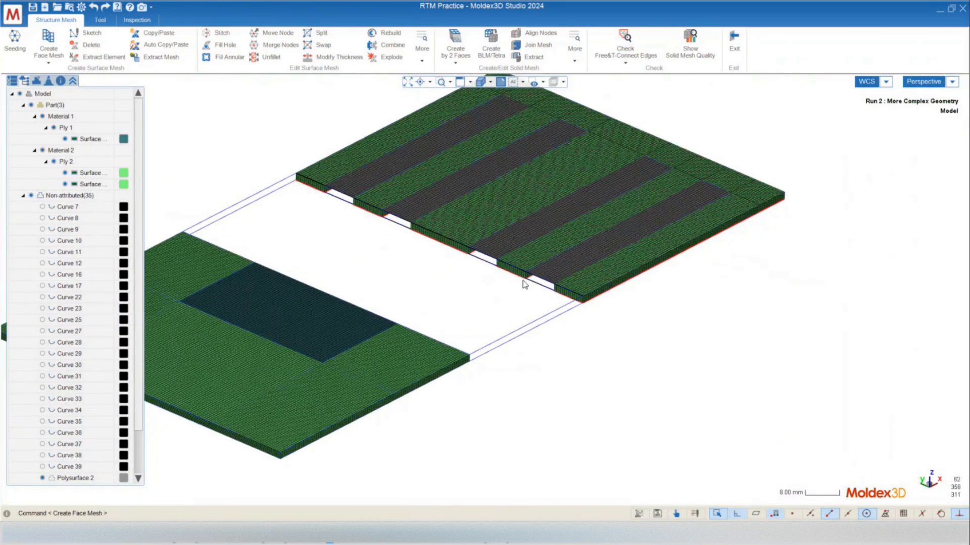
pyautogui.scroll(5, 525, 281)
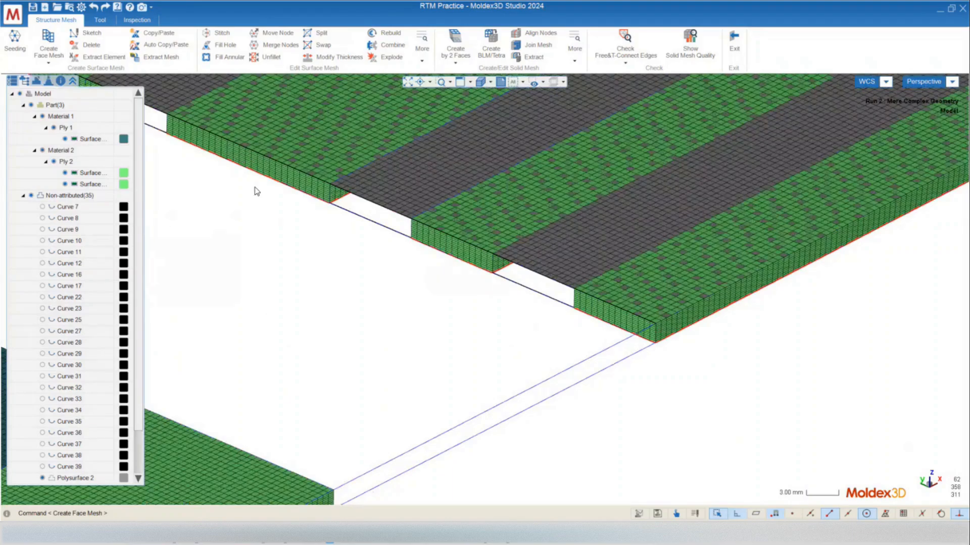
pyautogui.scroll(-5, 456, 313)
pyautogui.moveTo(456, 313); pyautogui.dragTo(512, 303, button='middle')
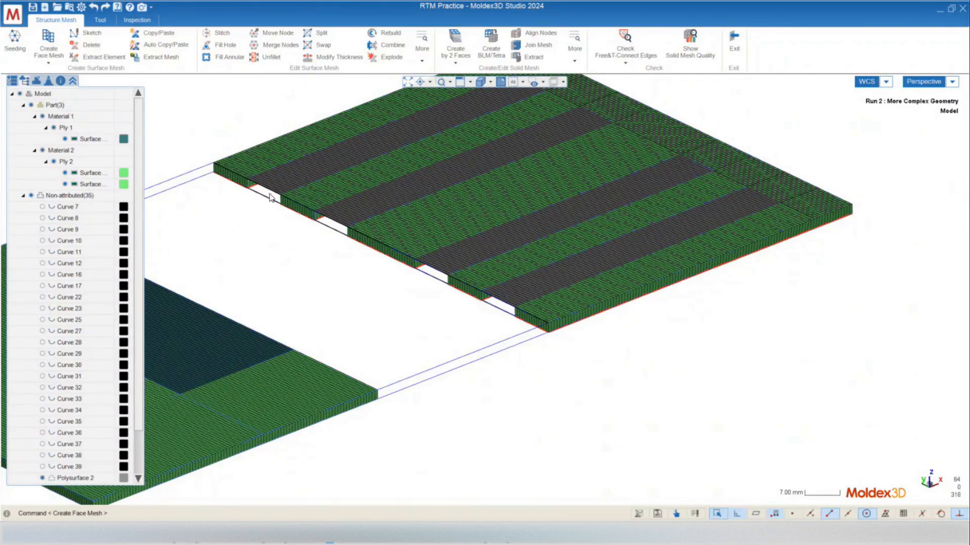
pyautogui.moveTo(567, 291); pyautogui.dragTo(629, 351, button='middle')
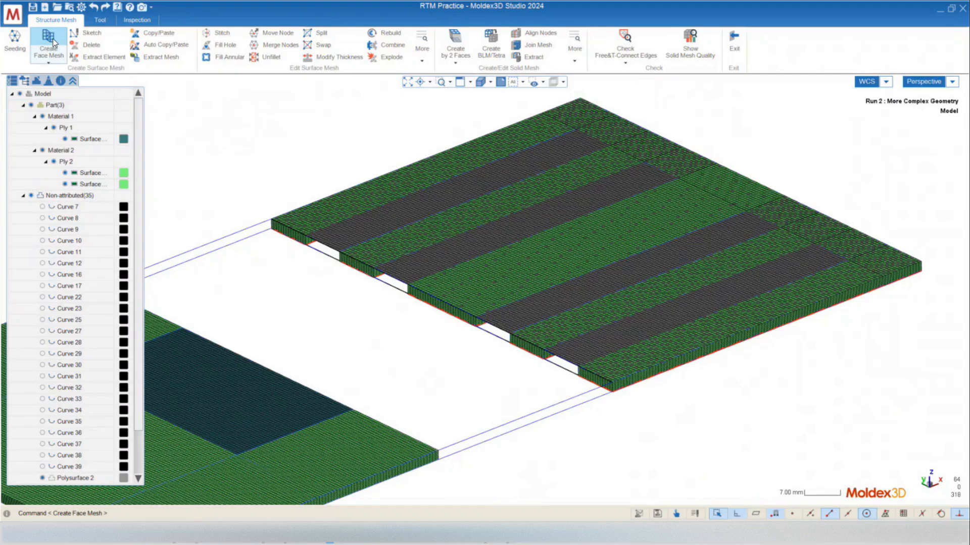
# Step: Set up a surface mapping from the nearest bar's top mesh to its bottom face
pyautogui.click(48, 60)
pyautogui.click(49, 77)
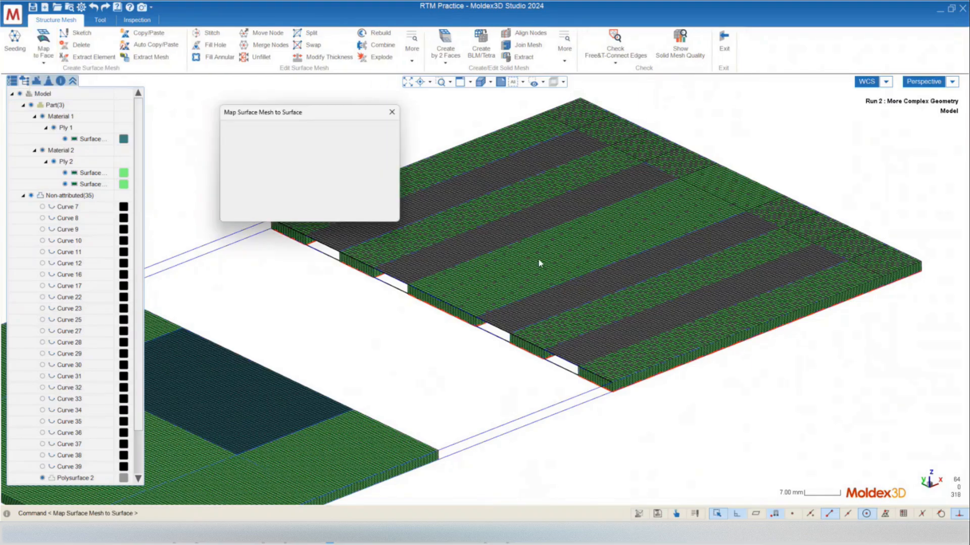
pyautogui.scroll(5, 538, 259)
pyautogui.click(590, 266)
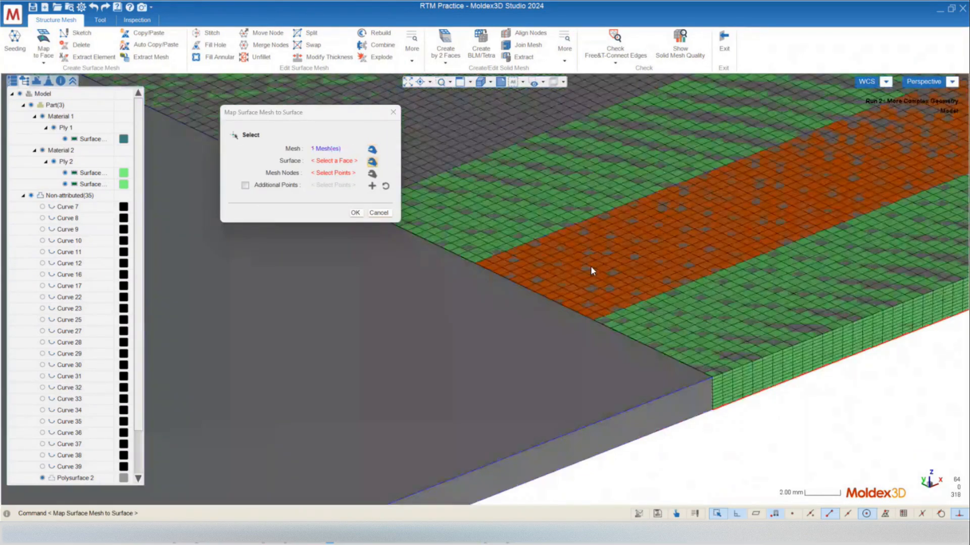
pyautogui.moveTo(629, 350); pyautogui.dragTo(554, 287, button='right')
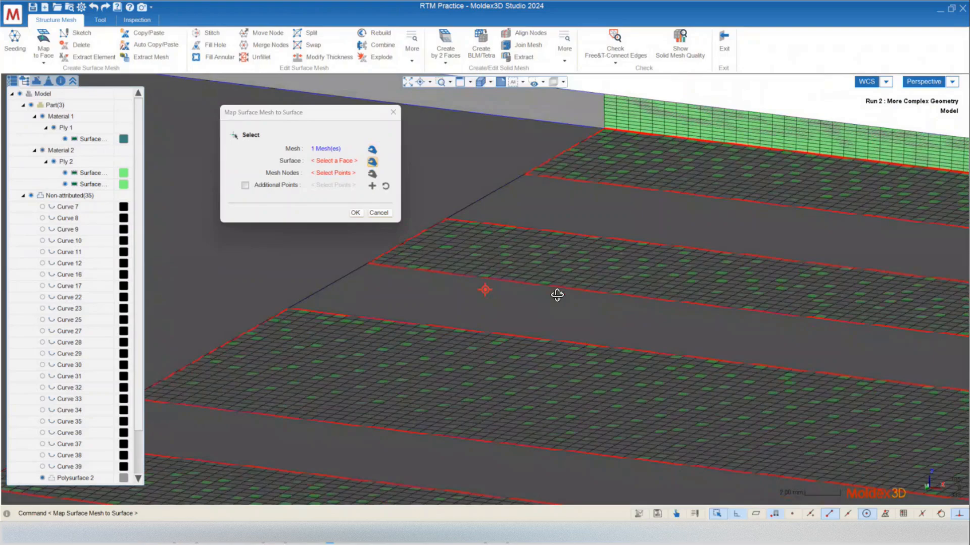
pyautogui.click(569, 210)
# Step: Match the four corner nodes of the nearest bar's top mesh to its bottom face and create the mapped mesh
pyautogui.moveTo(472, 255); pyautogui.dragTo(576, 363, button='right')
pyautogui.scroll(4, 546, 342)
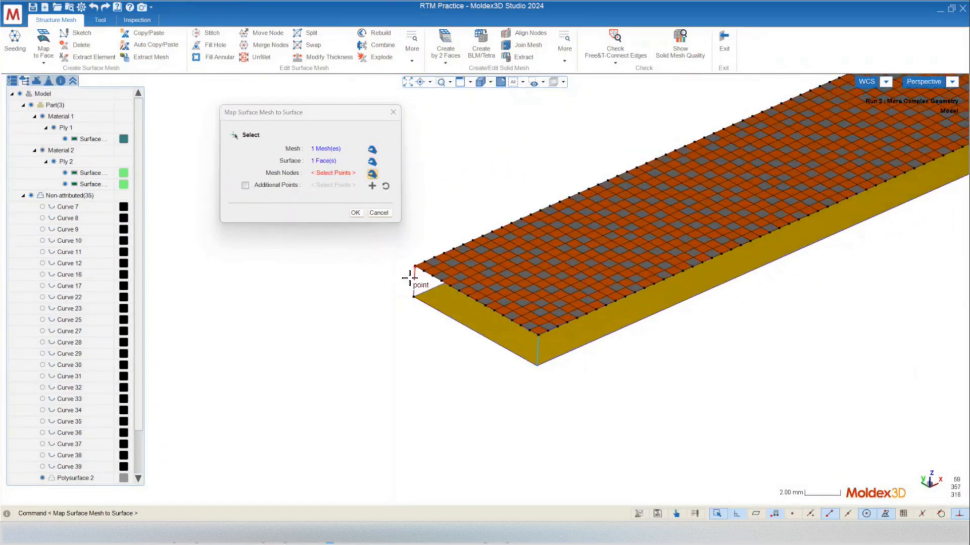
pyautogui.scroll(-10, 325, 392)
pyautogui.scroll(15, 552, 217)
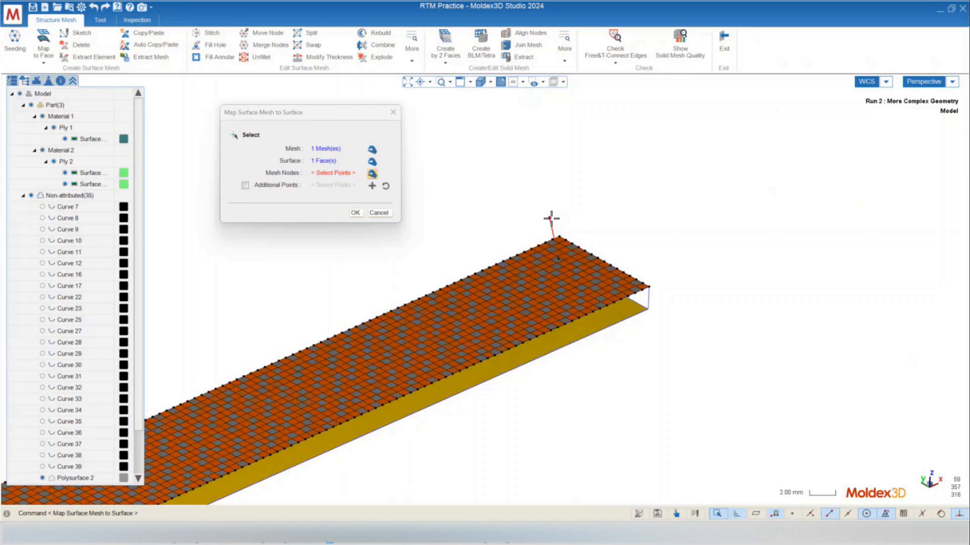
pyautogui.click(679, 318)
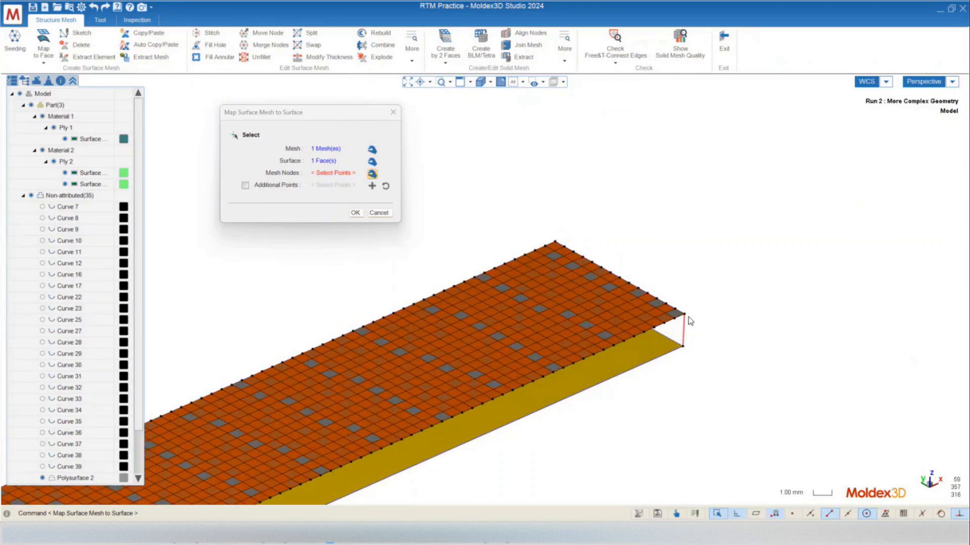
pyautogui.scroll(-15, 762, 313)
pyautogui.click(355, 213)
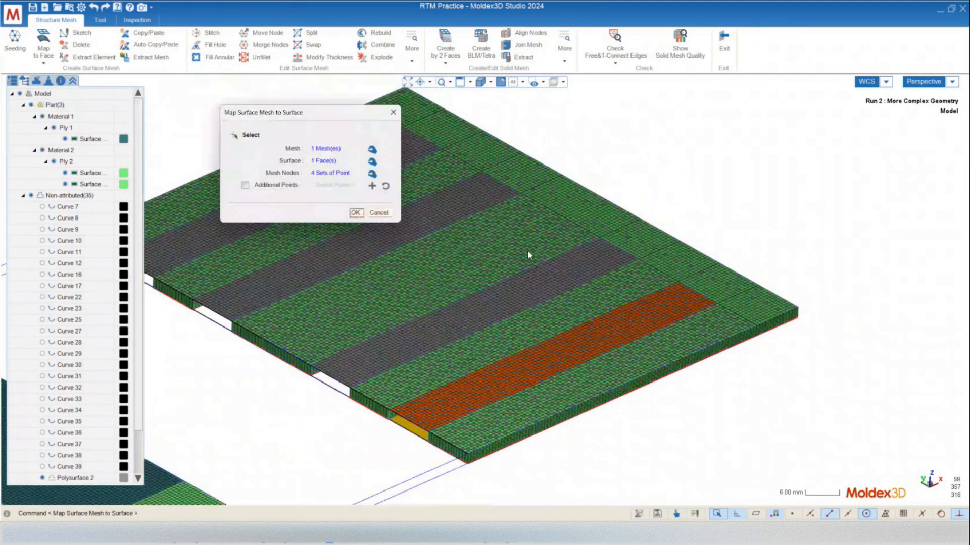
# Step: Map the top meshes of the two middle bars to their bottom faces, matching four corner nodes on each
pyautogui.scroll(5, 438, 258)
pyautogui.moveTo(438, 258); pyautogui.dragTo(487, 305, button='middle')
pyautogui.scroll(5, 296, 320)
pyautogui.click(296, 320)
pyautogui.scroll(-10, 437, 337)
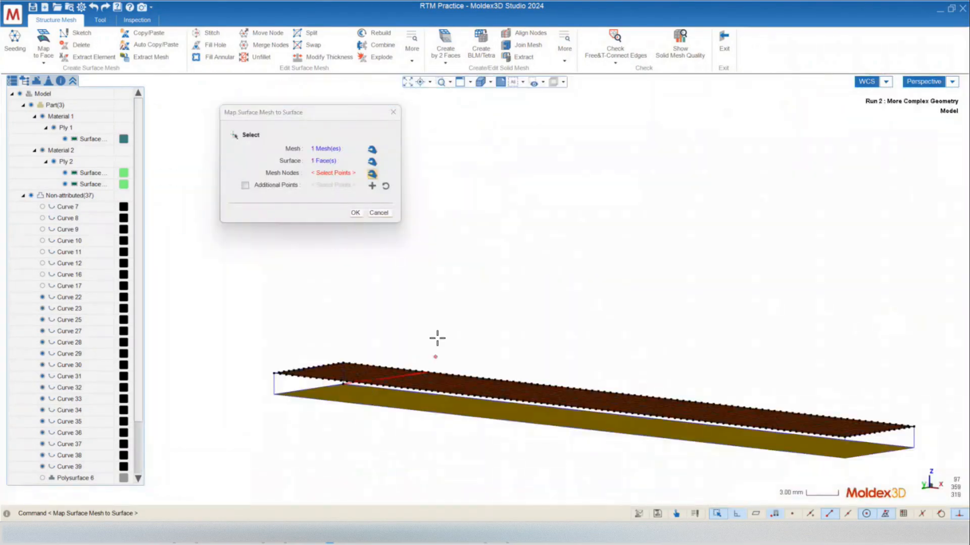
pyautogui.scroll(4, 334, 335)
pyautogui.click(347, 446)
pyautogui.click(227, 402)
pyautogui.click(856, 390)
pyautogui.click(734, 364)
pyautogui.scroll(5, 338, 361)
pyautogui.click(355, 212)
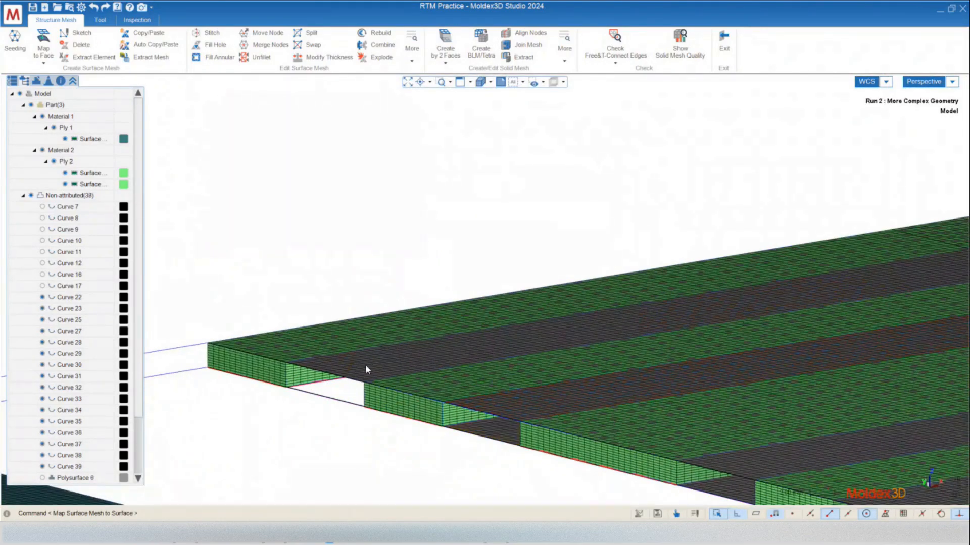
# Step: Map the farthest bar's top mesh to its bottom face by matching the four corner nodes
pyautogui.press('Return')
pyautogui.click(368, 364)
pyautogui.moveTo(369, 364); pyautogui.dragTo(357, 433, button='middle')
pyautogui.click(357, 433)
pyautogui.click(281, 445)
pyautogui.scroll(5, 759, 402)
pyautogui.click(758, 401)
pyautogui.click(650, 385)
pyautogui.scroll(-8, 583, 273)
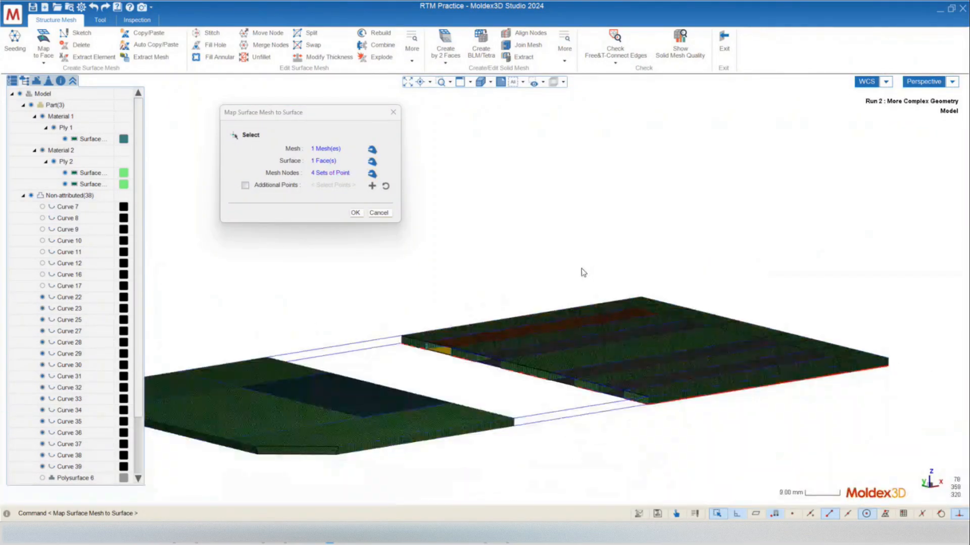
pyautogui.press('Return')
# Step: Set up a solid mesh between two surface meshes for the nearest bar, with its top mesh as start and bottom mesh as end
pyautogui.scroll(10, 371, 283)
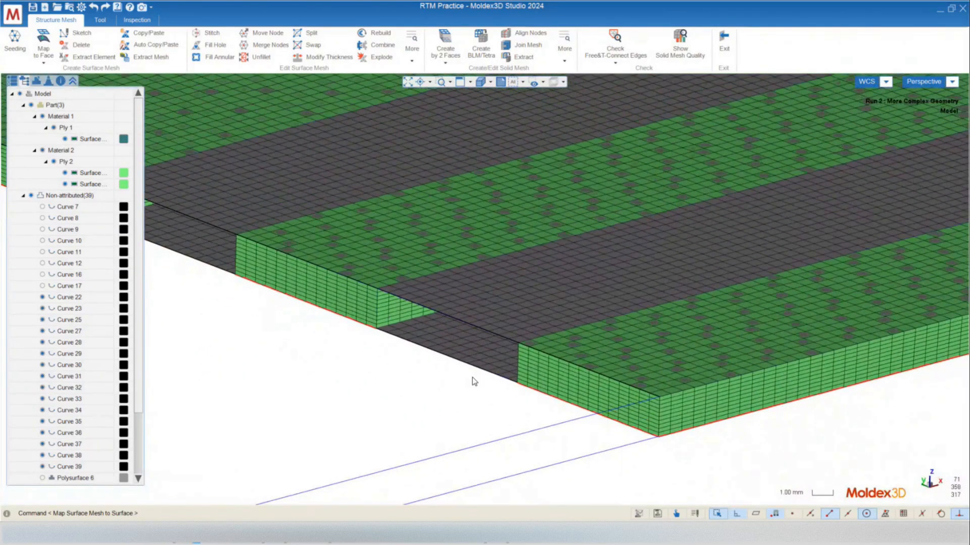
pyautogui.click(443, 39)
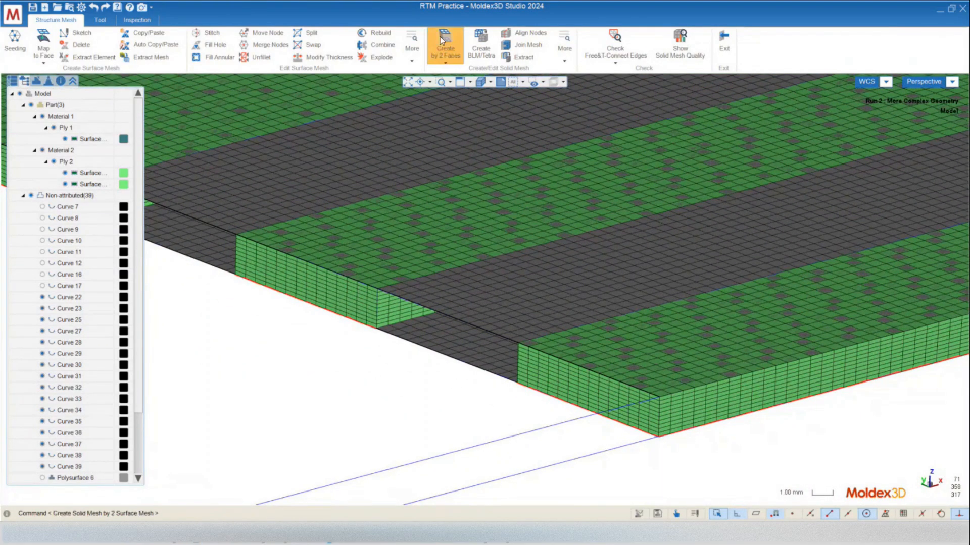
pyautogui.scroll(3, 394, 399)
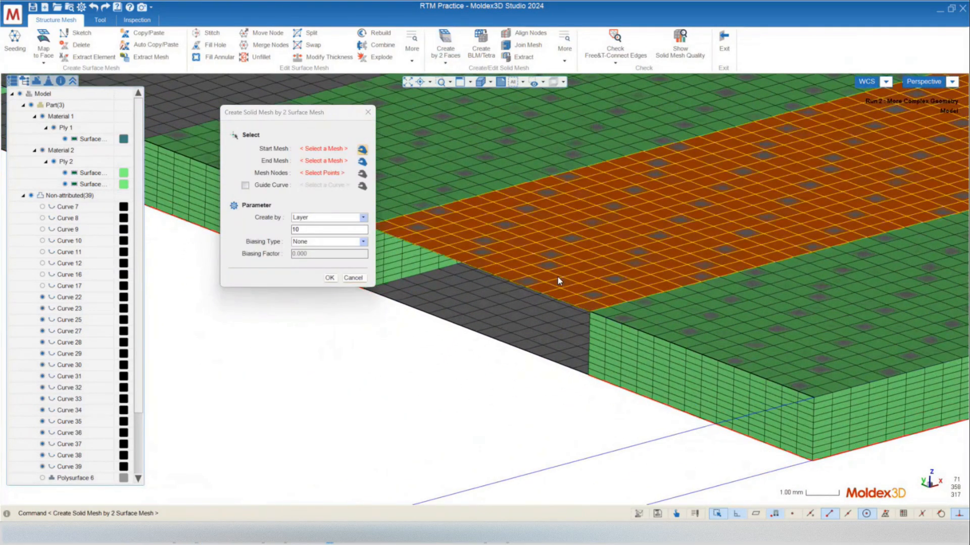
pyautogui.click(556, 276)
pyautogui.click(552, 328)
pyautogui.moveTo(592, 404); pyautogui.dragTo(580, 412, button='middle')
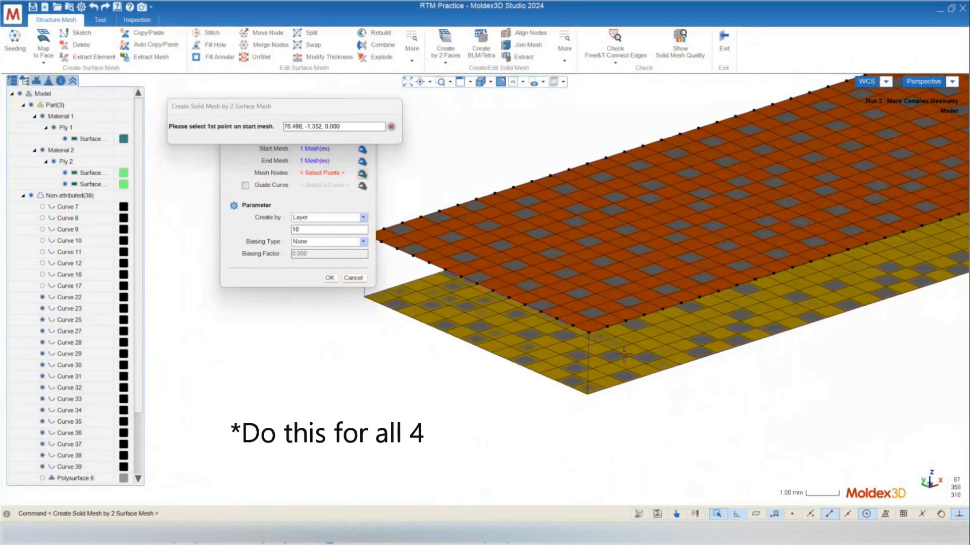
# Step: Pair three adjacent corner nodes on the bar's top mesh with their bottom counterparts for a 10-layer solid mesh without biasing
pyautogui.scroll(2, 613, 333)
pyautogui.click(602, 319)
pyautogui.click(576, 328)
pyautogui.click(557, 318)
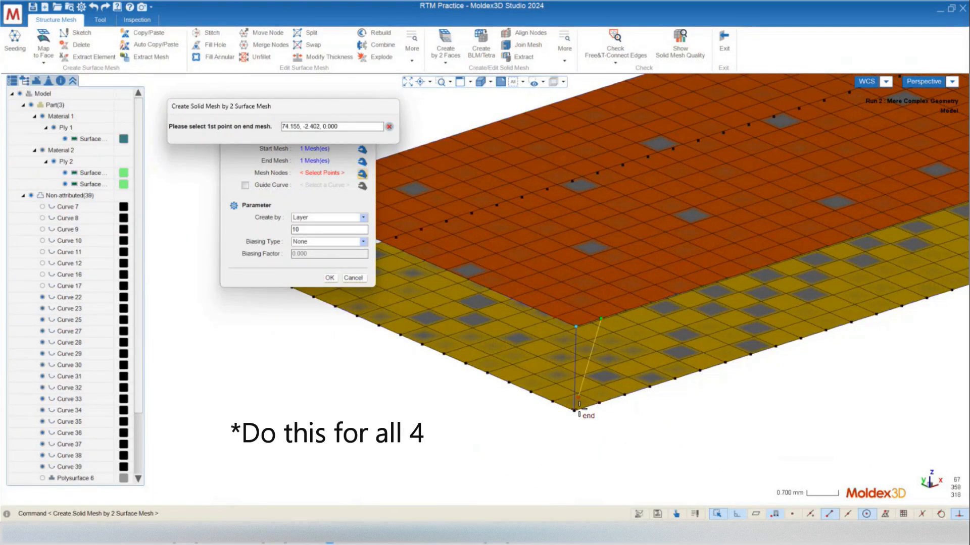
pyautogui.click(599, 405)
pyautogui.click(574, 411)
pyautogui.click(552, 404)
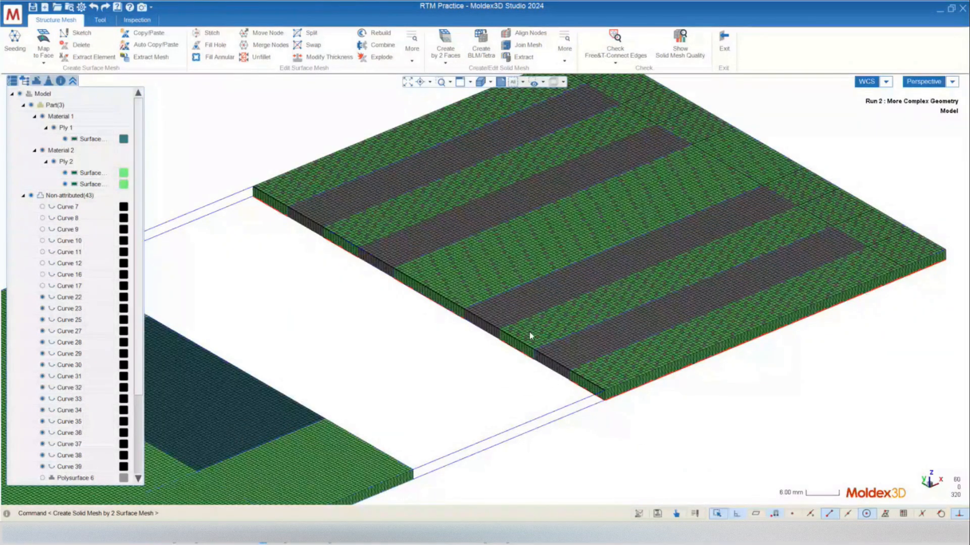
# Step: Assign the Part attribute with ply group Ply 1 to the solid meshes of all four bars
pyautogui.scroll(3, 529, 335)
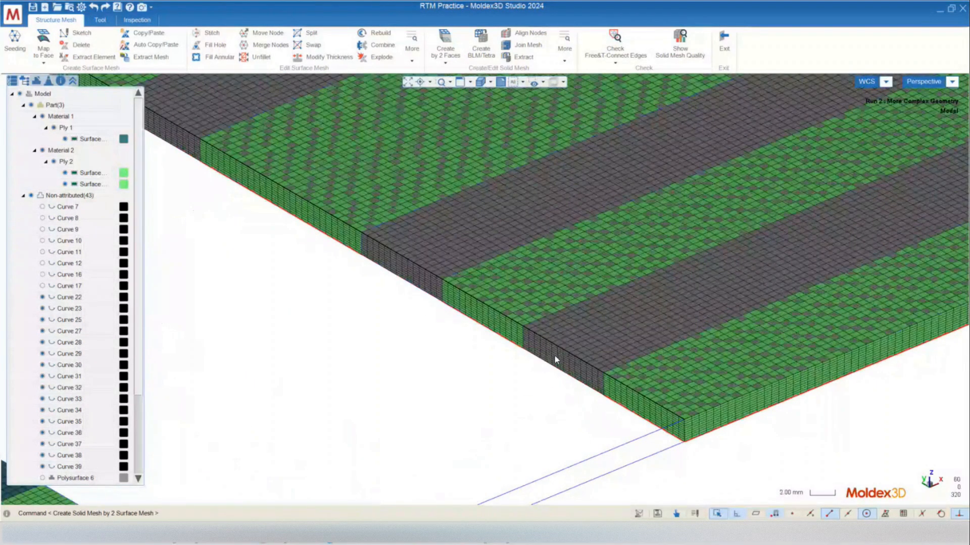
pyautogui.click(554, 358)
pyautogui.click(339, 243)
pyautogui.click(171, 136)
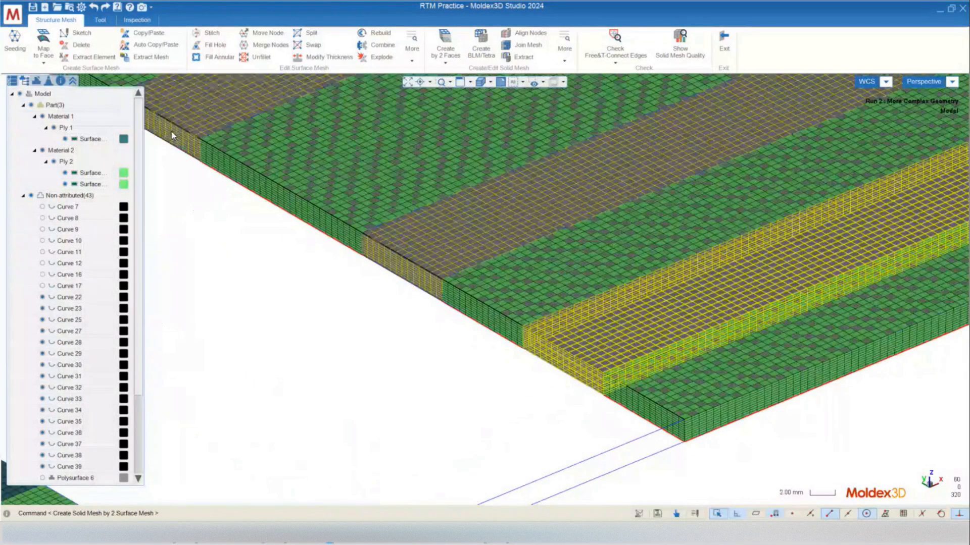
pyautogui.scroll(-2, 675, 334)
pyautogui.scroll(1, 236, 140)
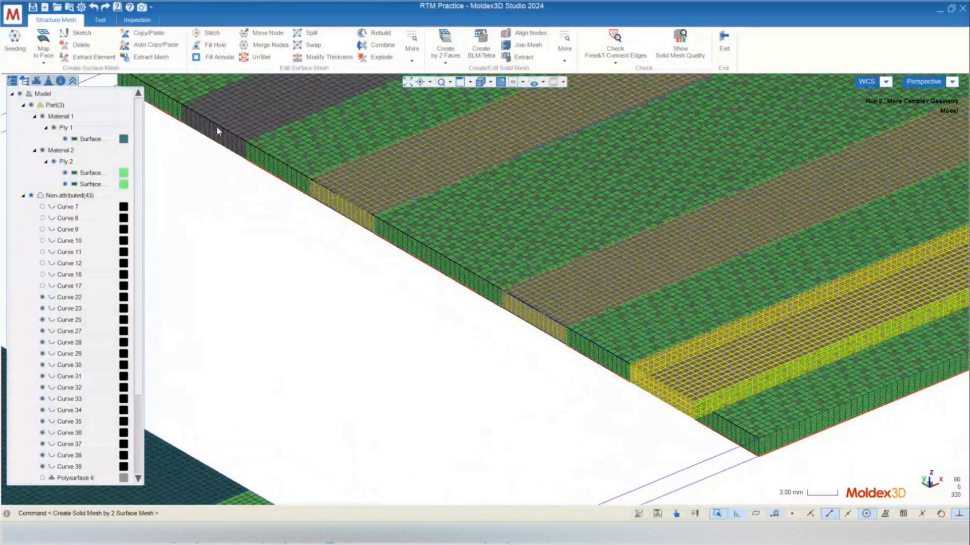
pyautogui.click(223, 142)
pyautogui.rightClick(514, 320)
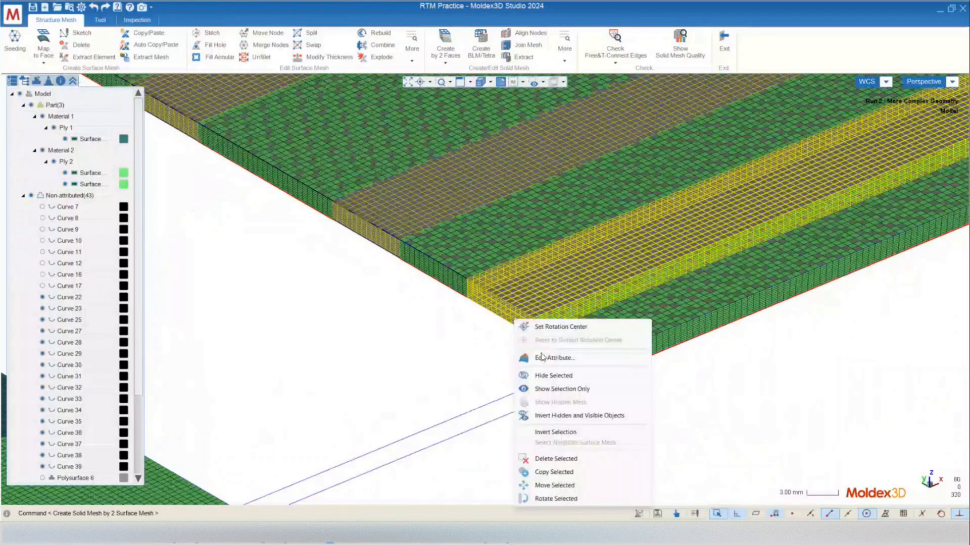
pyautogui.click(523, 355)
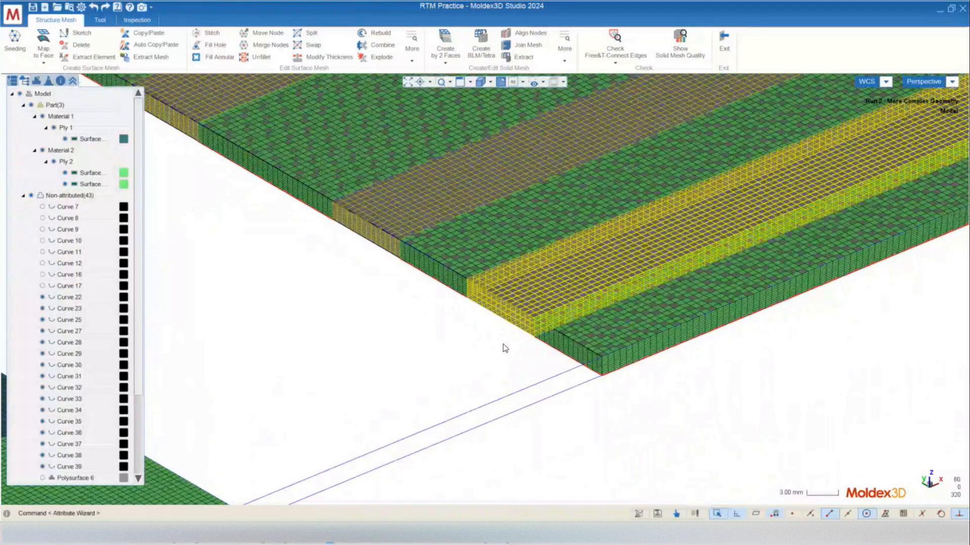
pyautogui.click(252, 154)
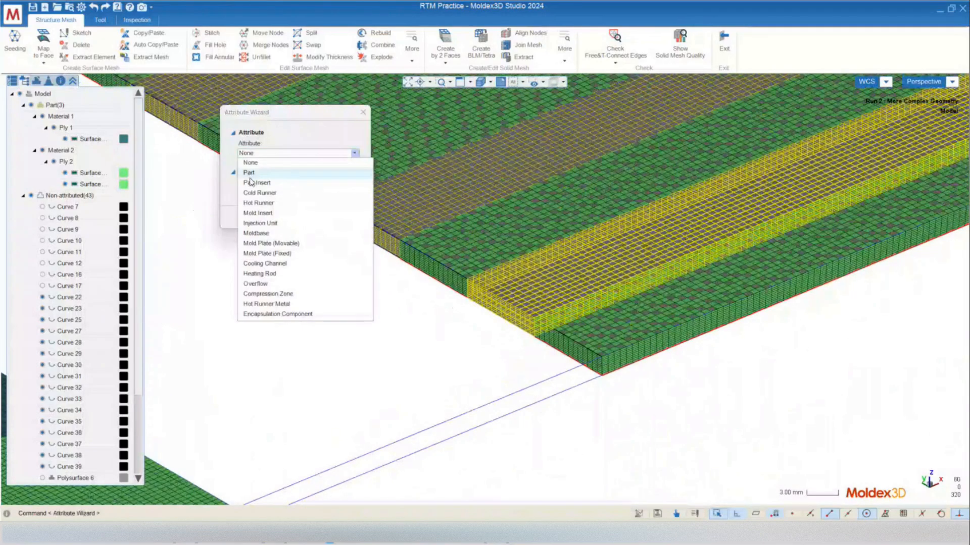
pyautogui.click(250, 174)
pyautogui.scroll(-5, 653, 419)
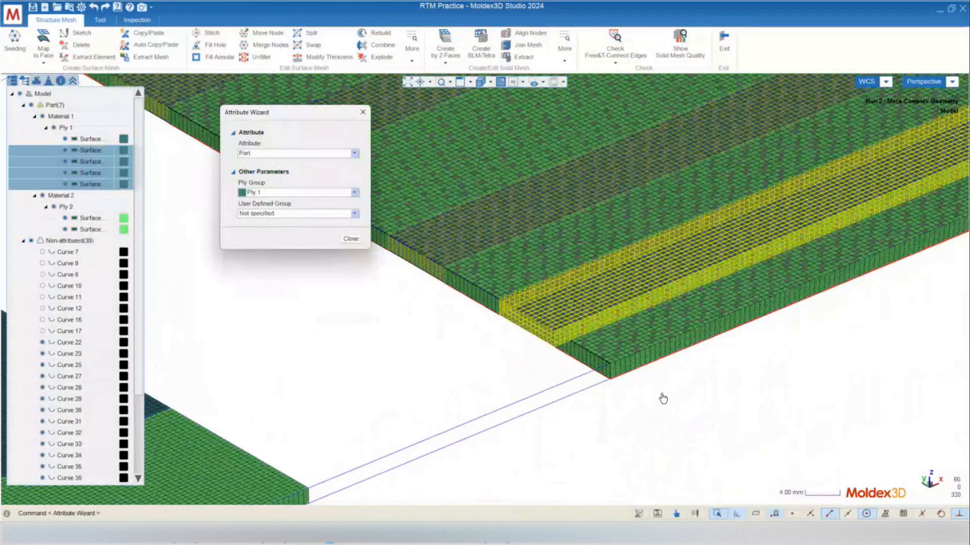
pyautogui.moveTo(556, 384); pyautogui.dragTo(506, 391, button='middle')
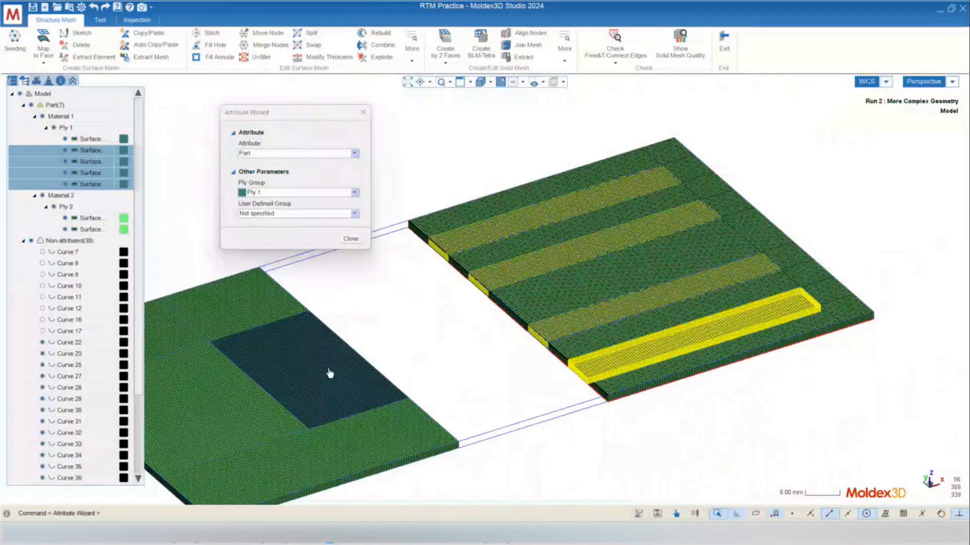
pyautogui.click(260, 195)
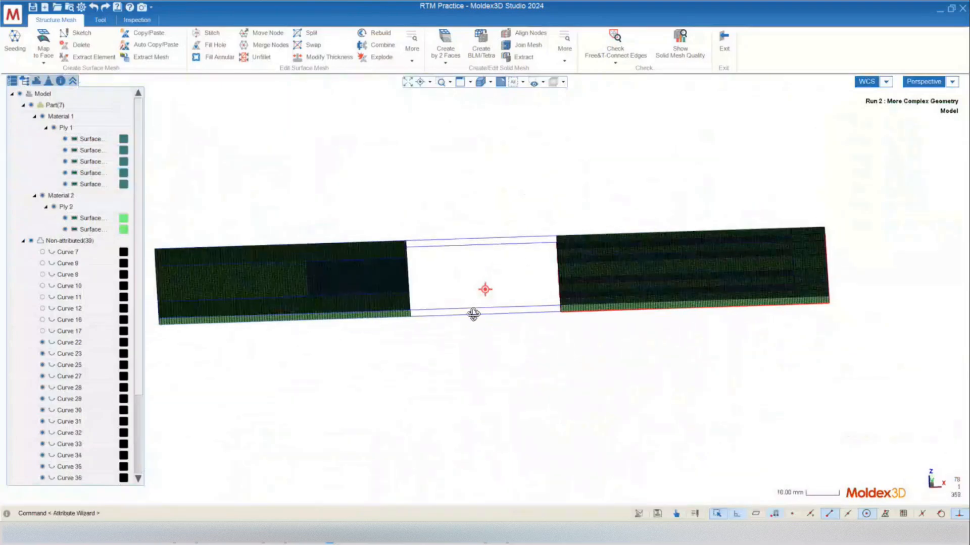
# Step: Hide and delete all non-attributed curves from Curve 7 through Curve 39
pyautogui.moveTo(474, 314); pyautogui.dragTo(338, 171, button='middle')
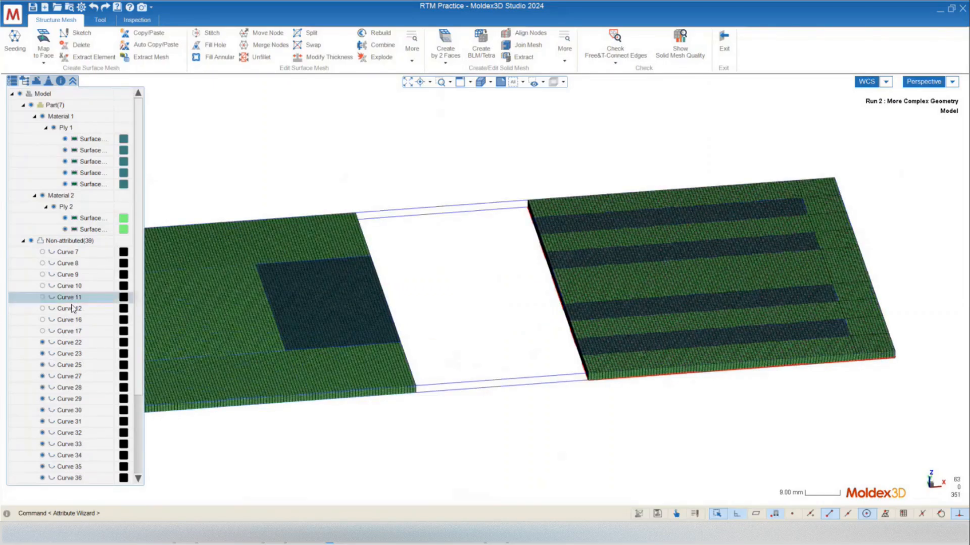
pyautogui.scroll(-6, 56, 357)
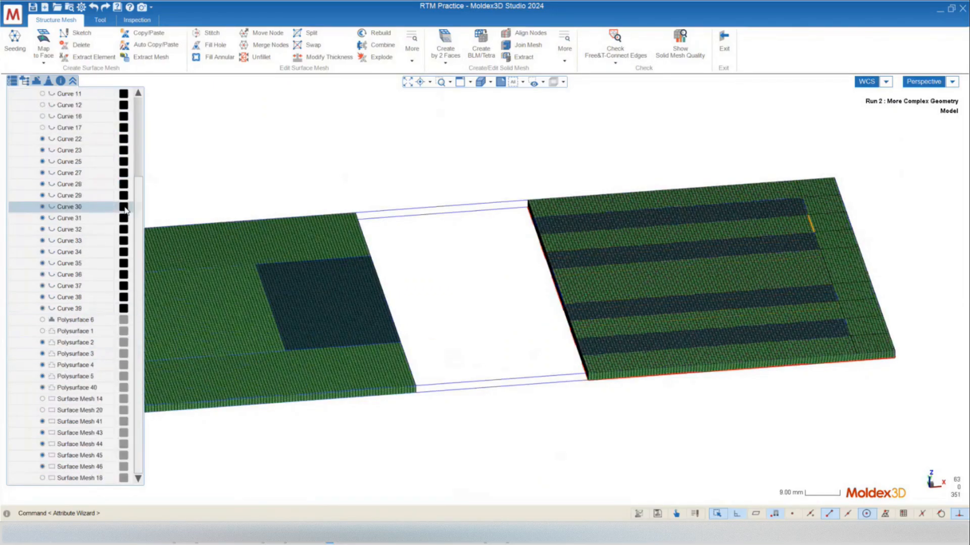
pyautogui.scroll(4, 66, 218)
pyautogui.click(69, 173)
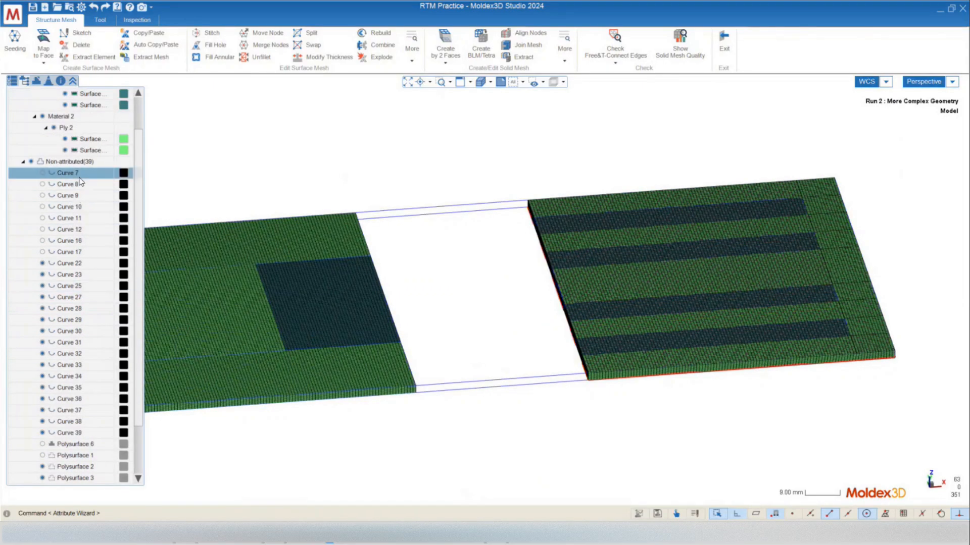
pyautogui.keyDown('shift'); pyautogui.click(68, 434); pyautogui.keyUp('shift')
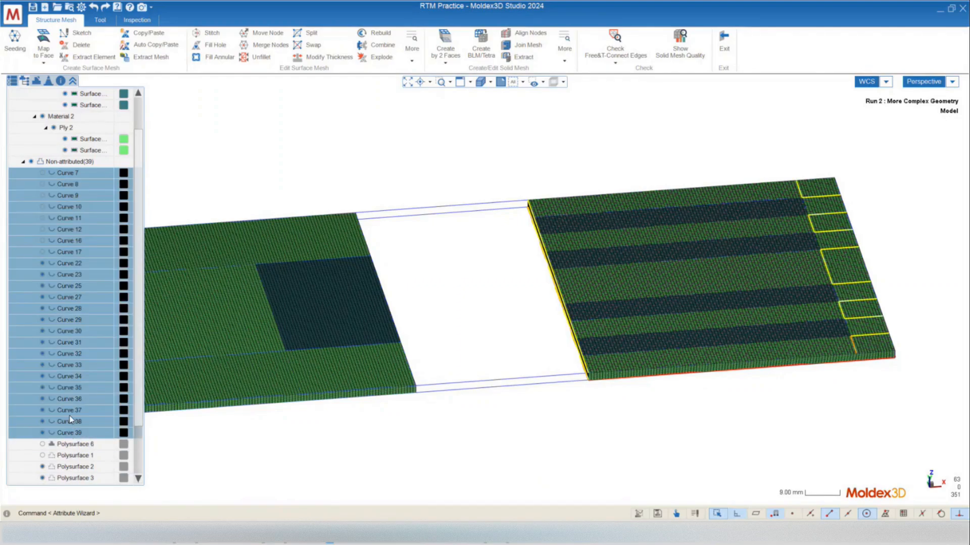
pyautogui.click(42, 262)
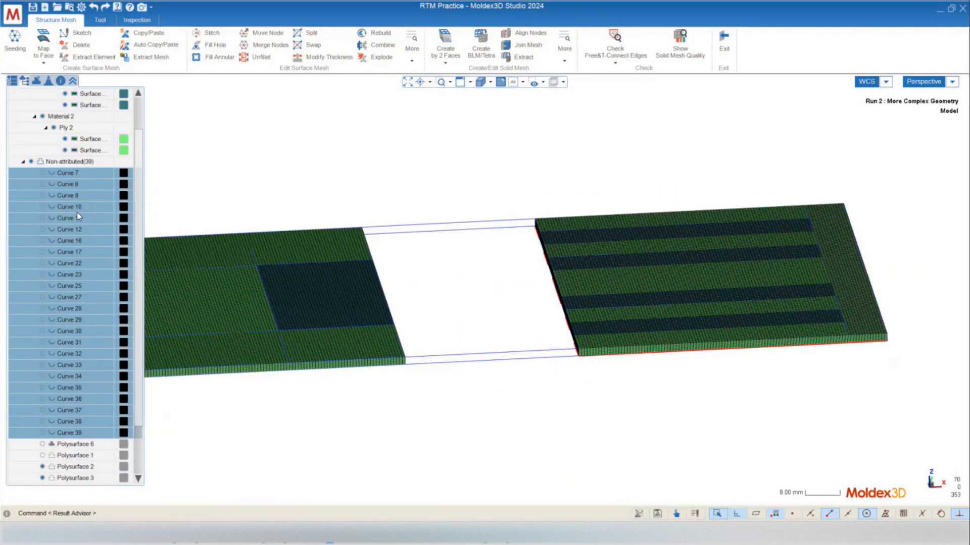
pyautogui.rightClick(145, 213)
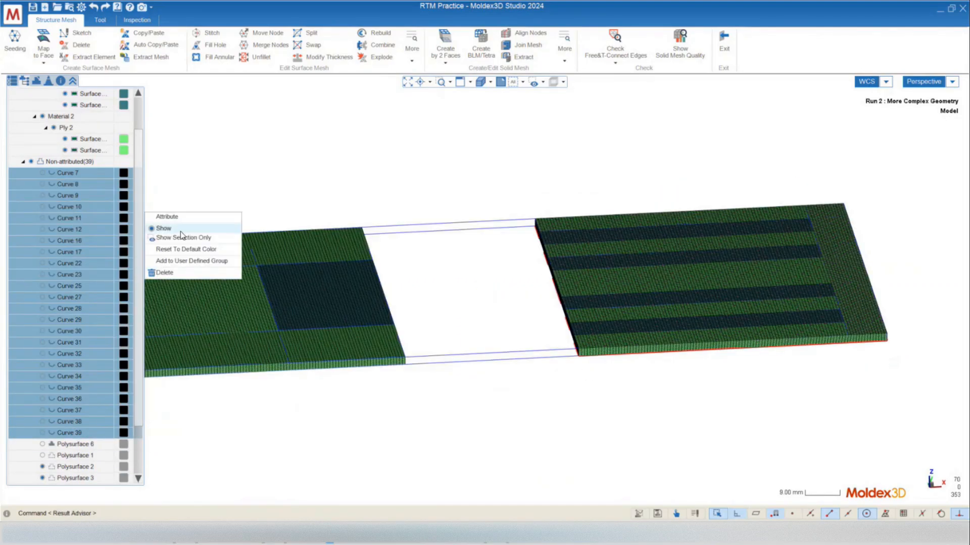
pyautogui.click(167, 276)
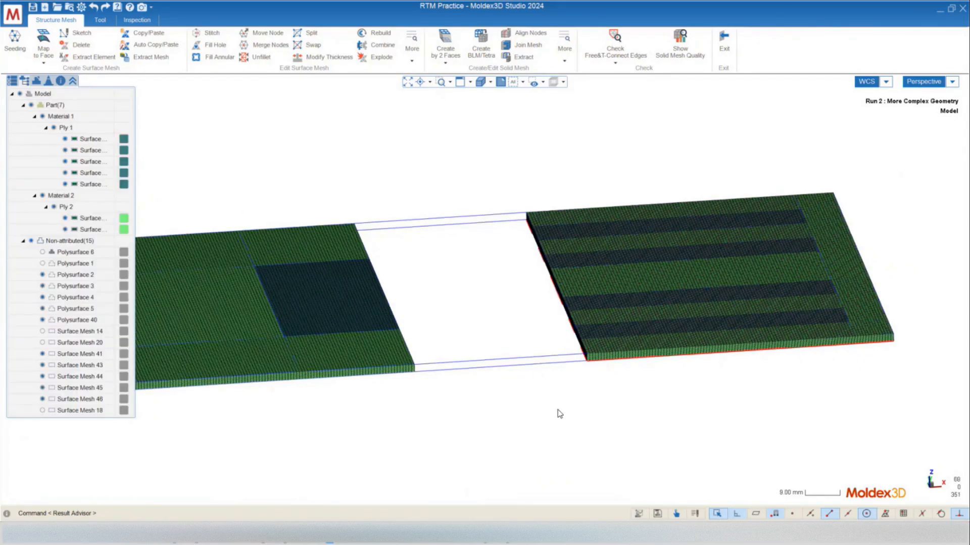
# Step: Show Polysurface 6, the cylinder with a crossing bar in the gap between the two meshed plates
pyautogui.moveTo(651, 405); pyautogui.dragTo(679, 432, button='middle')
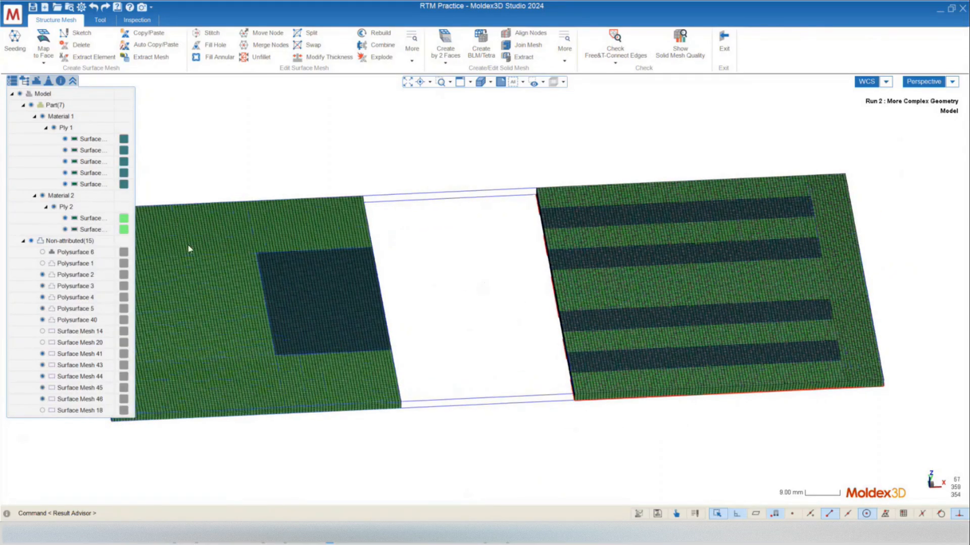
pyautogui.moveTo(522, 332); pyautogui.dragTo(273, 399, button='middle')
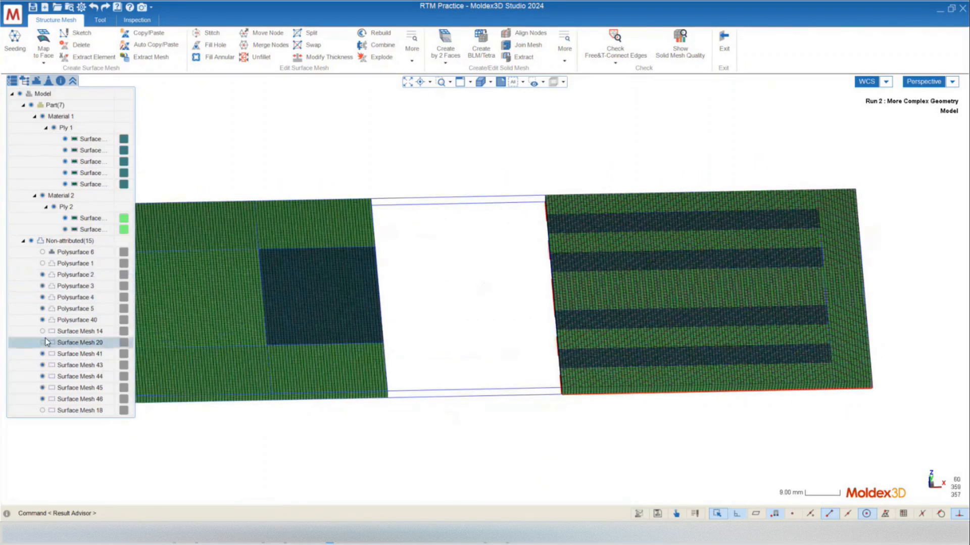
pyautogui.click(42, 297)
pyautogui.click(42, 254)
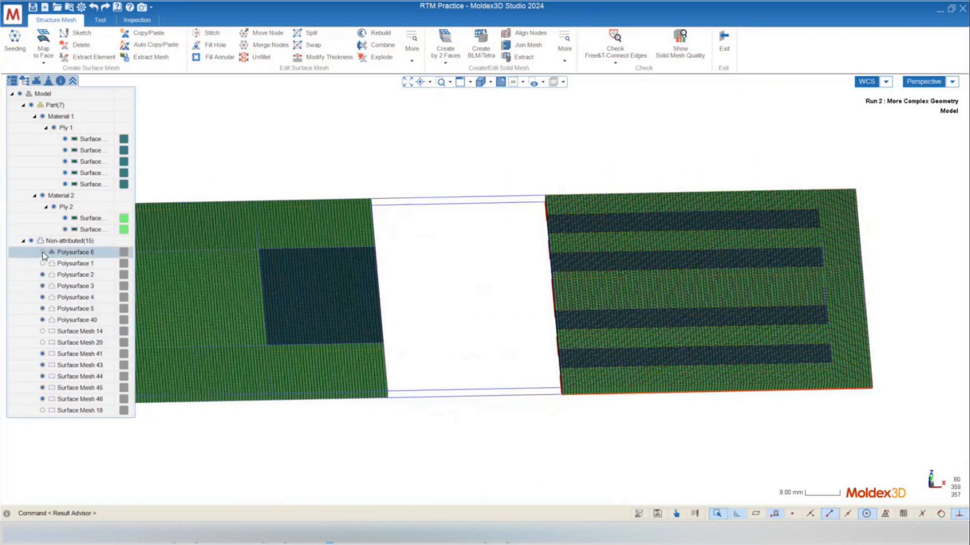
pyautogui.click(42, 253)
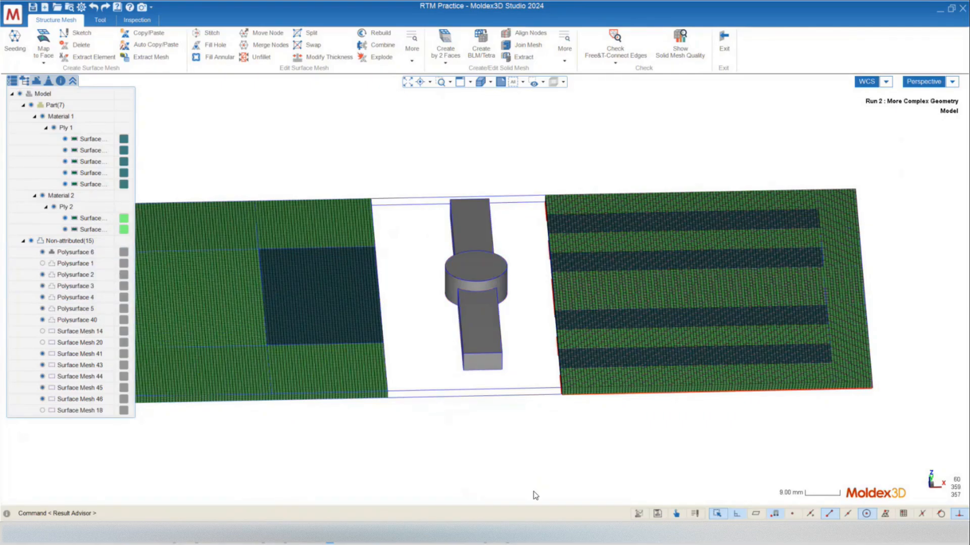
# Step: Examine the isolated Polysurface 6 from several sides, checking how the rectangular bar intersects the cylinder
pyautogui.moveTo(533, 492); pyautogui.dragTo(521, 480, button='middle')
pyautogui.moveTo(454, 421); pyautogui.dragTo(484, 285, button='middle')
pyautogui.scroll(4, 483, 285)
pyautogui.scroll(-2, 483, 285)
pyautogui.scroll(-3, 490, 311)
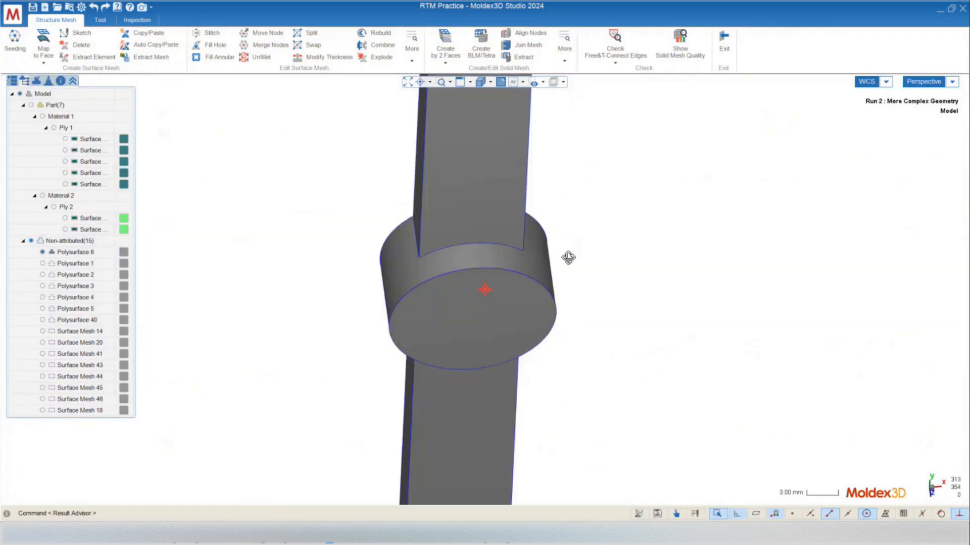
pyautogui.moveTo(570, 257); pyautogui.dragTo(495, 301, button='middle')
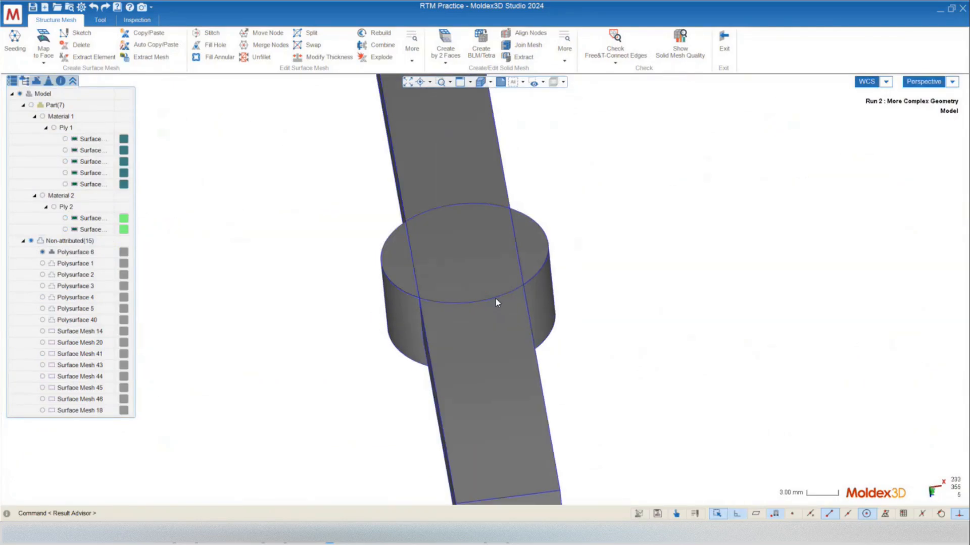
pyautogui.scroll(-3, 417, 327)
pyautogui.moveTo(417, 326)
pyautogui.mouseDown(button='middle')
pyautogui.moveTo(493, 362)
pyautogui.moveTo(412, 175)
pyautogui.moveTo(432, 249)
pyautogui.moveTo(500, 305)
pyautogui.moveTo(597, 352)
pyautogui.moveTo(670, 321)
pyautogui.mouseUp(button='middle')
pyautogui.moveTo(627, 369); pyautogui.dragTo(456, 369, button='middle')
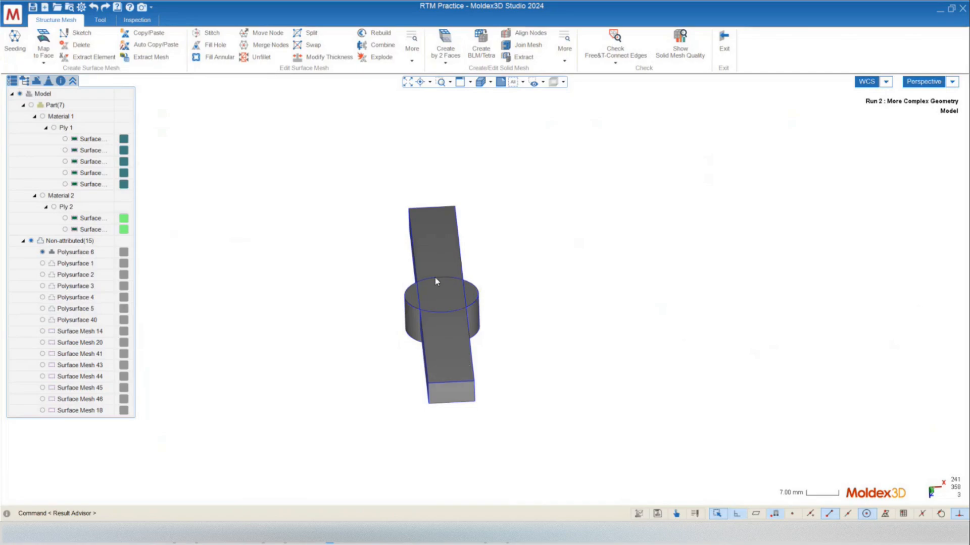
pyautogui.moveTo(427, 286); pyautogui.dragTo(452, 249, button='middle')
pyautogui.scroll(3, 453, 250)
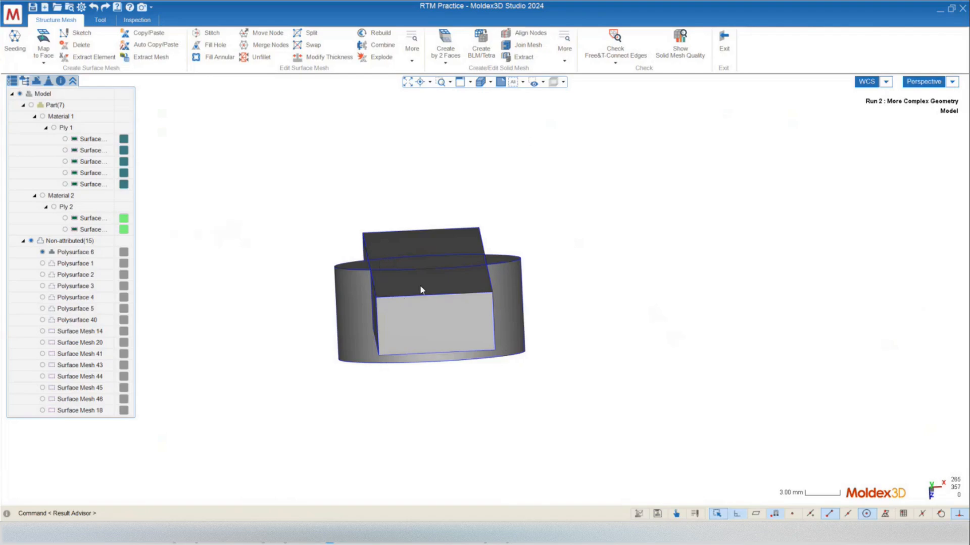
pyautogui.scroll(-3, 364, 401)
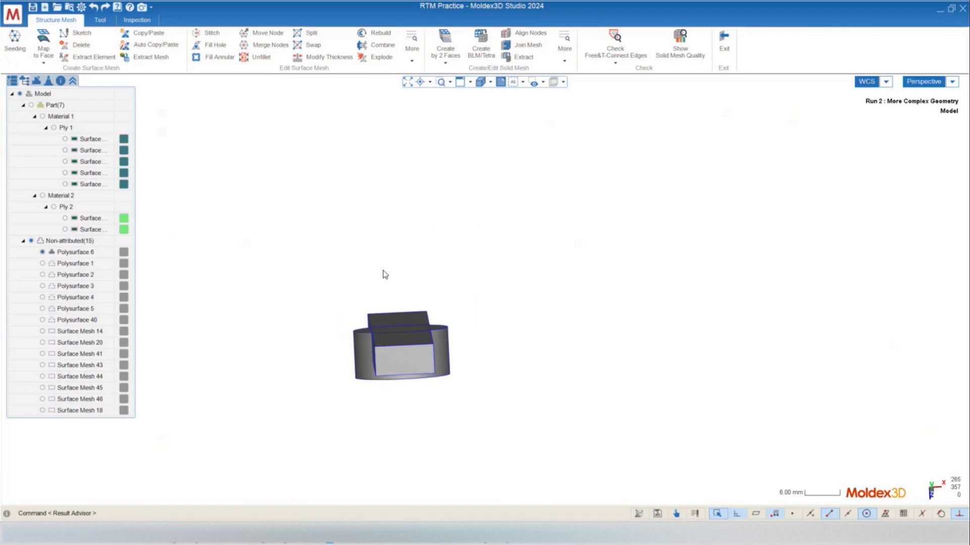
pyautogui.moveTo(428, 350)
pyautogui.mouseDown(button='middle')
pyautogui.moveTo(247, 210)
pyautogui.moveTo(404, 440)
pyautogui.mouseUp(button='middle')
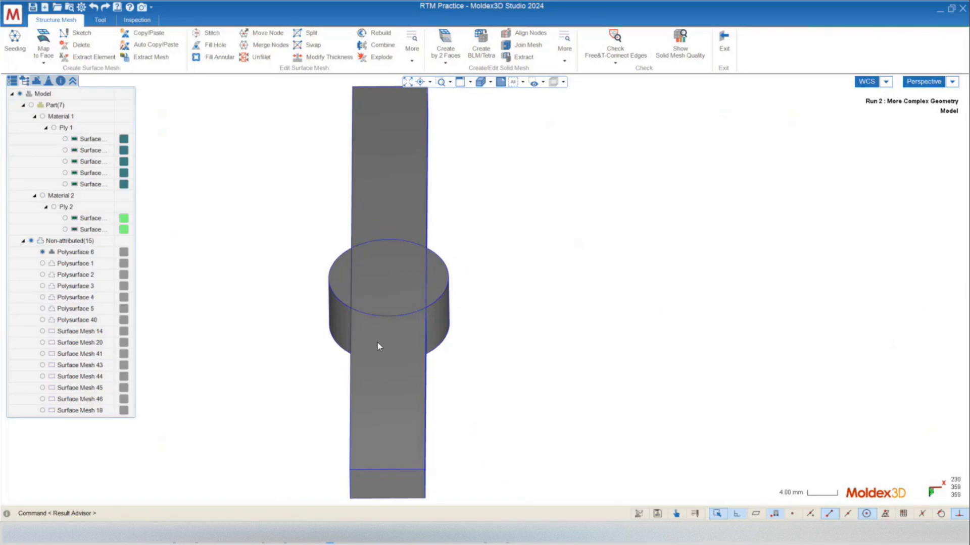
# Step: Seed nodes on the cylinder-and-bar polysurface, resetting its initial mesh size and applying a global mesh size of 0.75
pyautogui.click(18, 45)
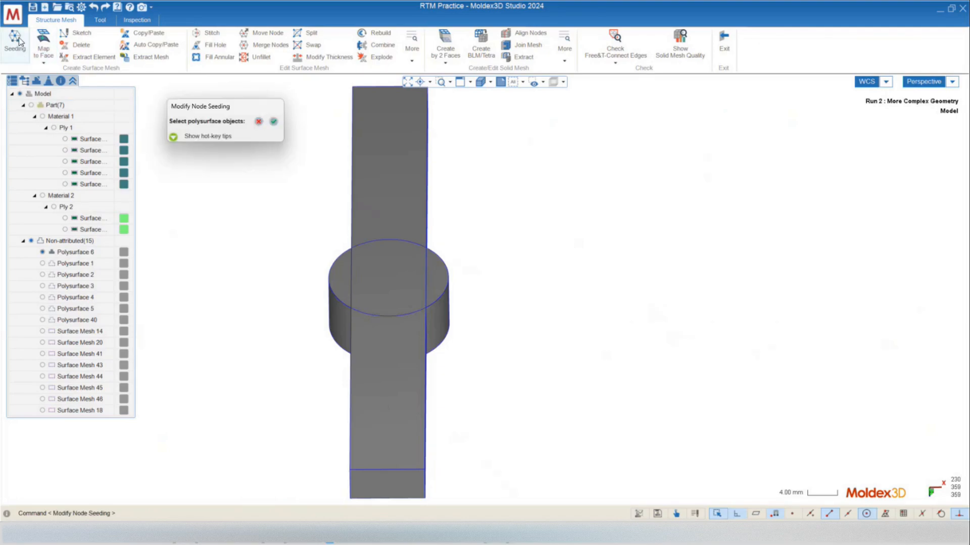
pyautogui.click(389, 289)
pyautogui.scroll(-3, 397, 286)
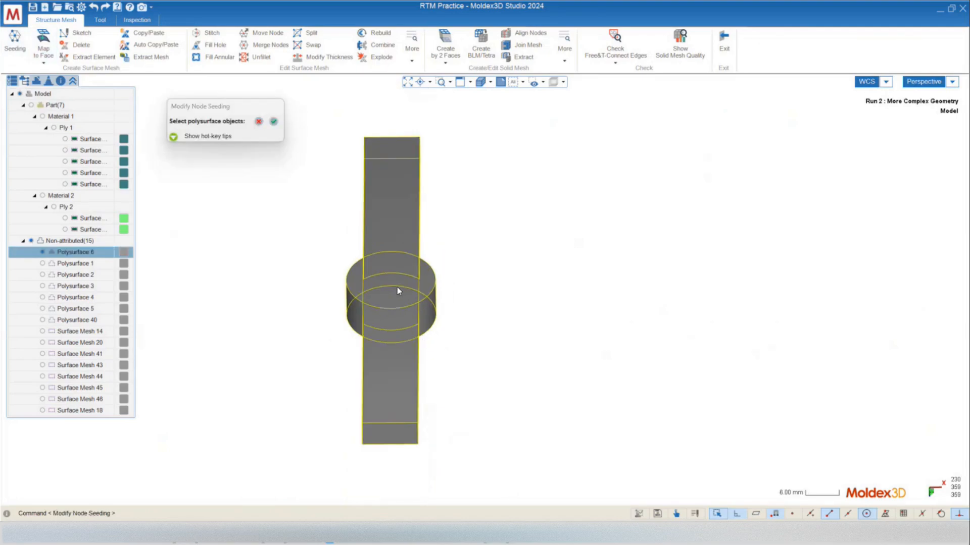
pyautogui.press('Return')
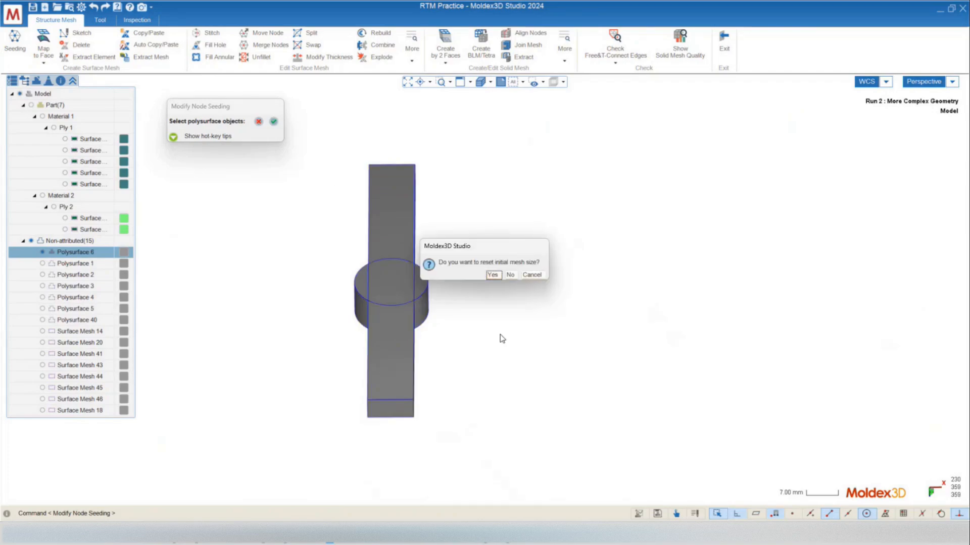
pyautogui.click(494, 276)
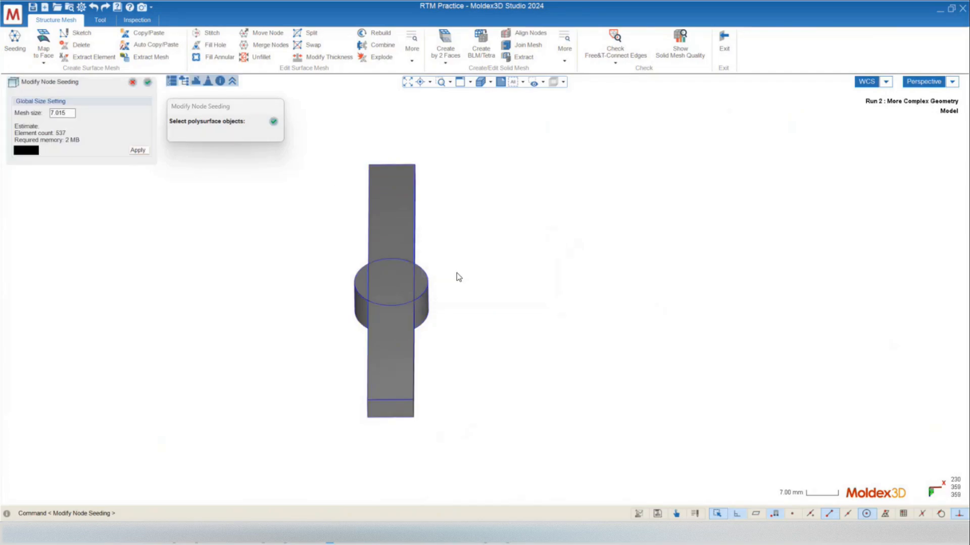
pyautogui.doubleClick(60, 112)
pyautogui.write('0.75')
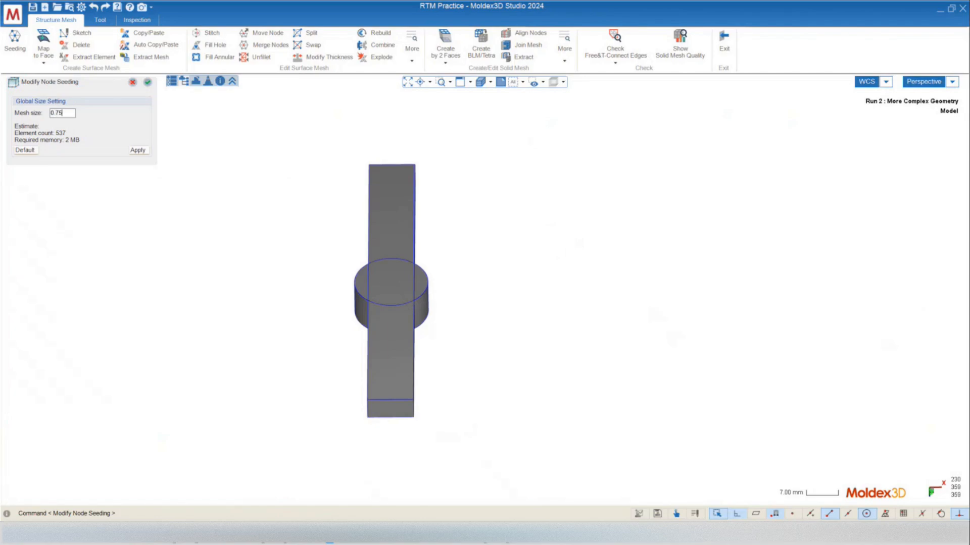
pyautogui.press('Return')
pyautogui.click(148, 82)
# Step: Inspect the node distribution along the edges of the cylinder and the crossing bar
pyautogui.moveTo(358, 290); pyautogui.dragTo(372, 344, button='middle')
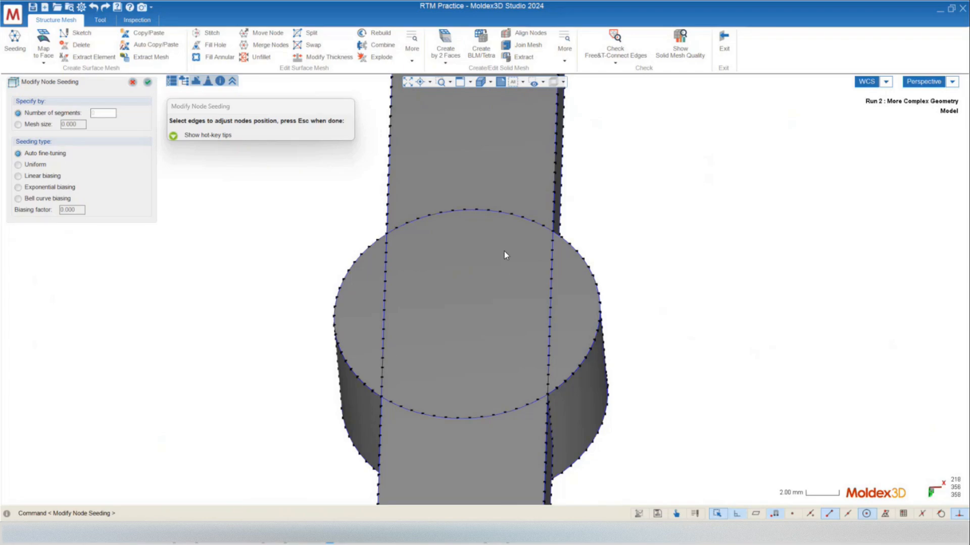
pyautogui.scroll(-5, 482, 271)
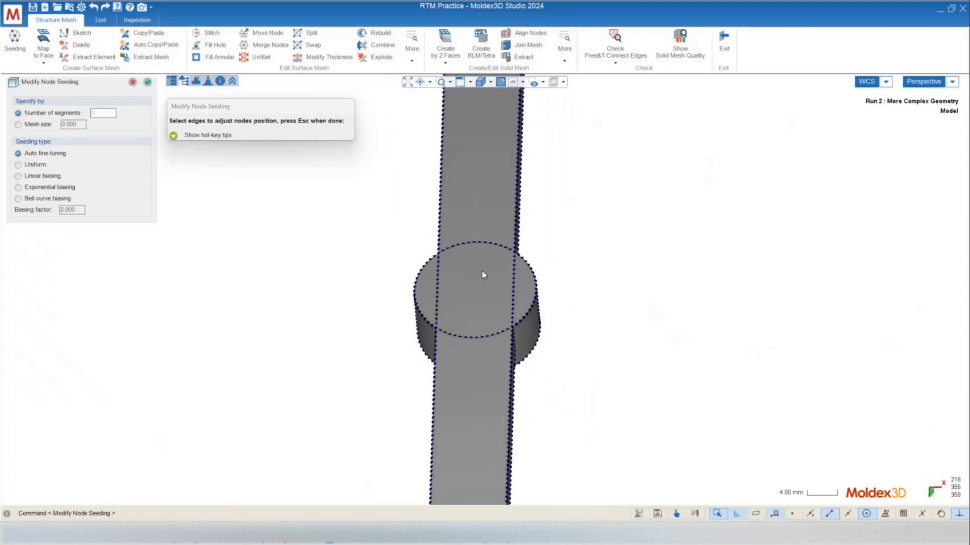
pyautogui.moveTo(455, 290); pyautogui.dragTo(497, 413, button='middle')
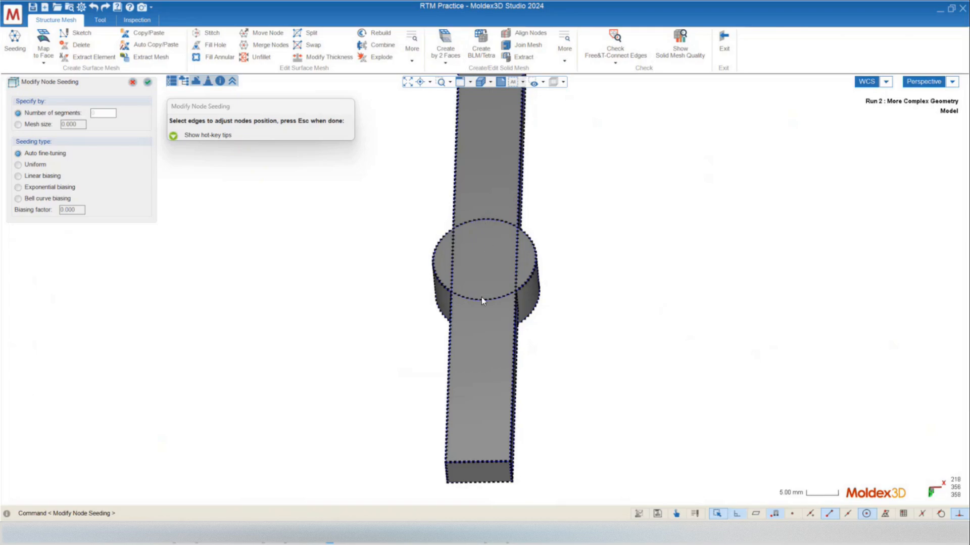
pyautogui.moveTo(481, 297); pyautogui.dragTo(487, 122, button='middle')
pyautogui.scroll(2, 465, 296)
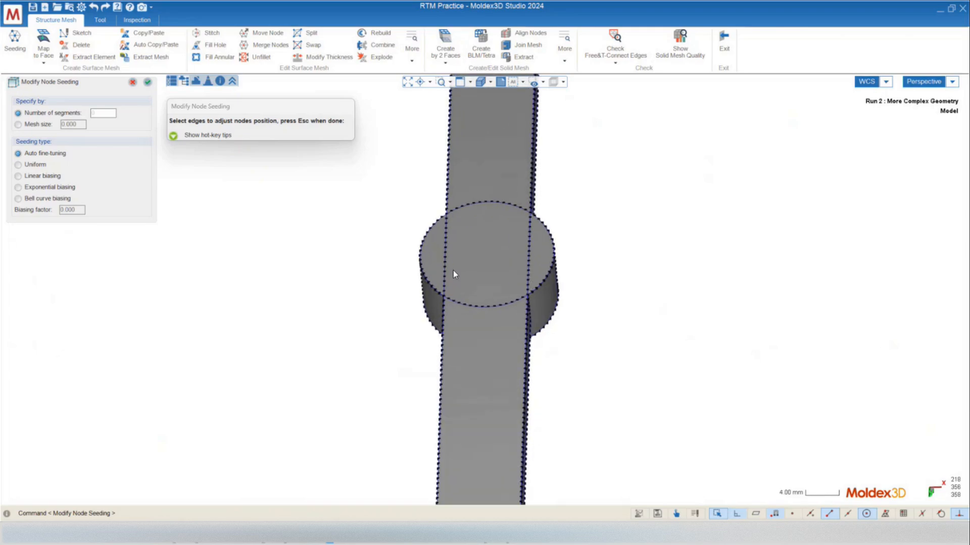
# Step: Examine the seeded nodes around the cylinder's circular face and where the bar's edges cross it
pyautogui.scroll(3, 453, 270)
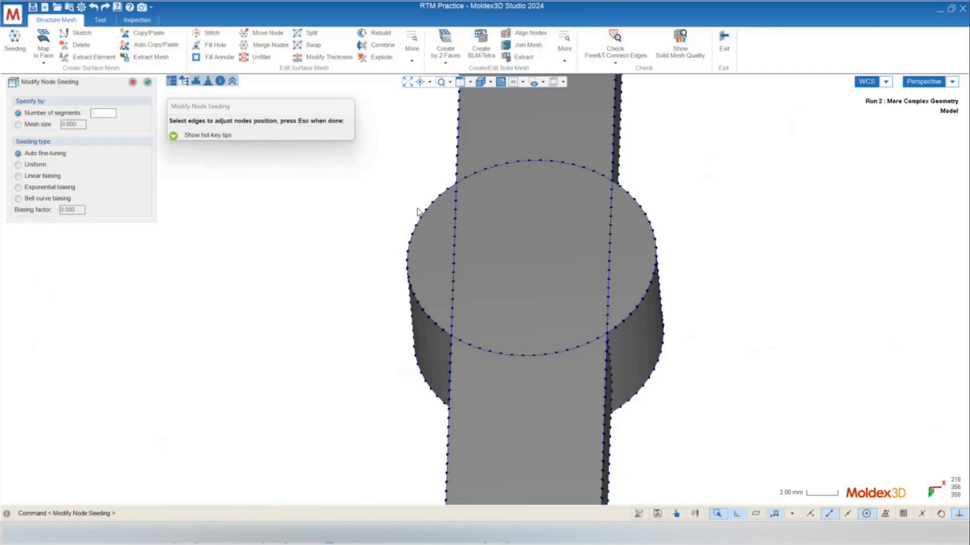
pyautogui.scroll(2, 474, 285)
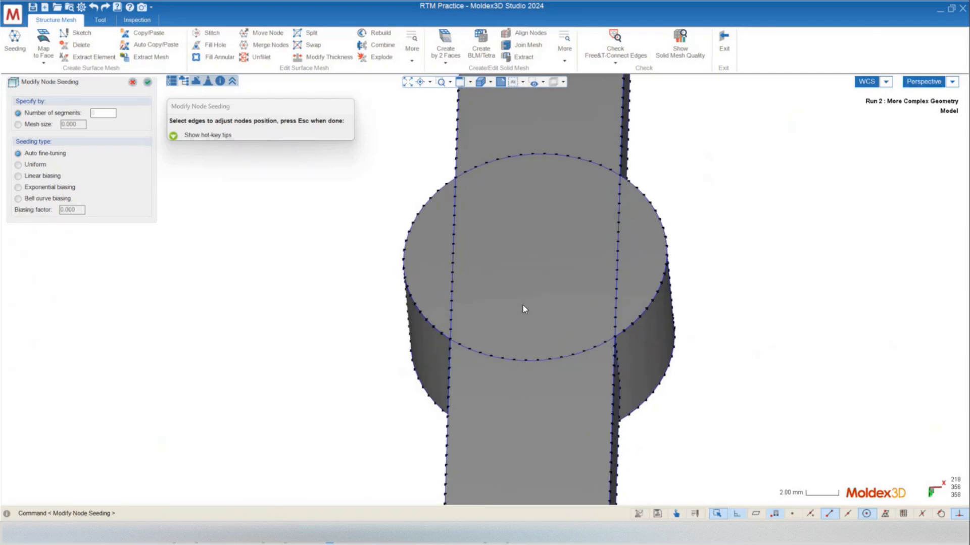
pyautogui.moveTo(517, 305)
pyautogui.mouseDown(button='middle')
pyautogui.moveTo(501, 303)
pyautogui.moveTo(548, 314)
pyautogui.moveTo(513, 349)
pyautogui.mouseUp(button='middle')
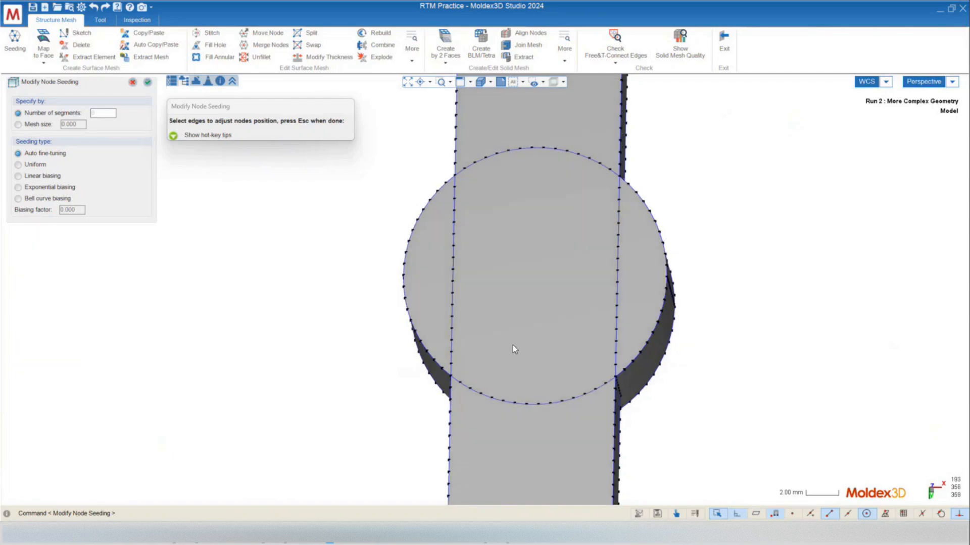
pyautogui.scroll(-6, 513, 335)
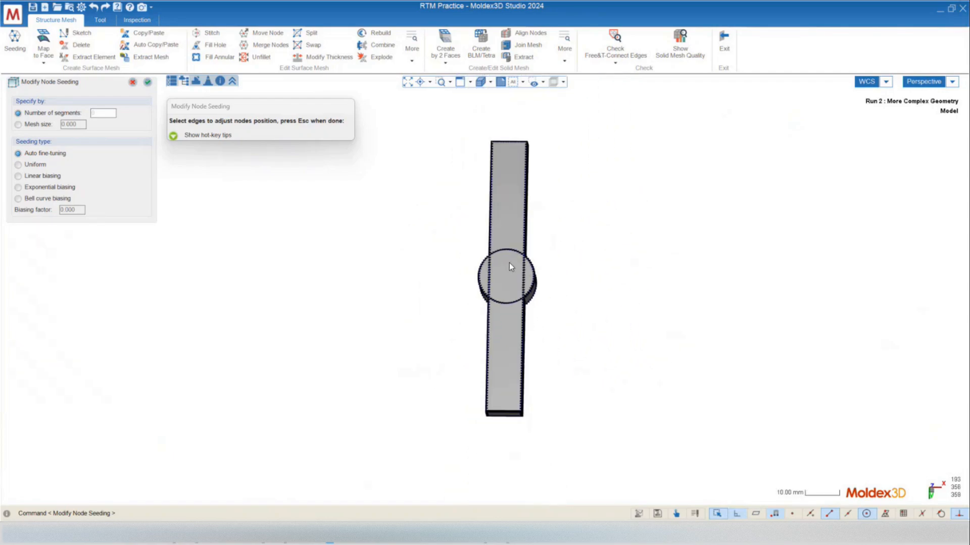
pyautogui.scroll(3, 501, 432)
pyautogui.scroll(-1, 513, 404)
pyautogui.scroll(2, 501, 103)
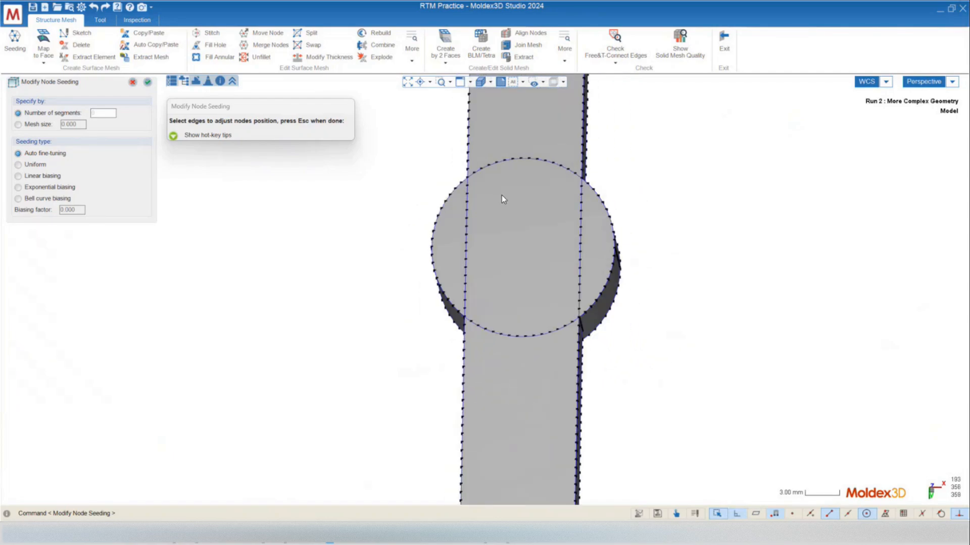
pyautogui.scroll(3, 501, 199)
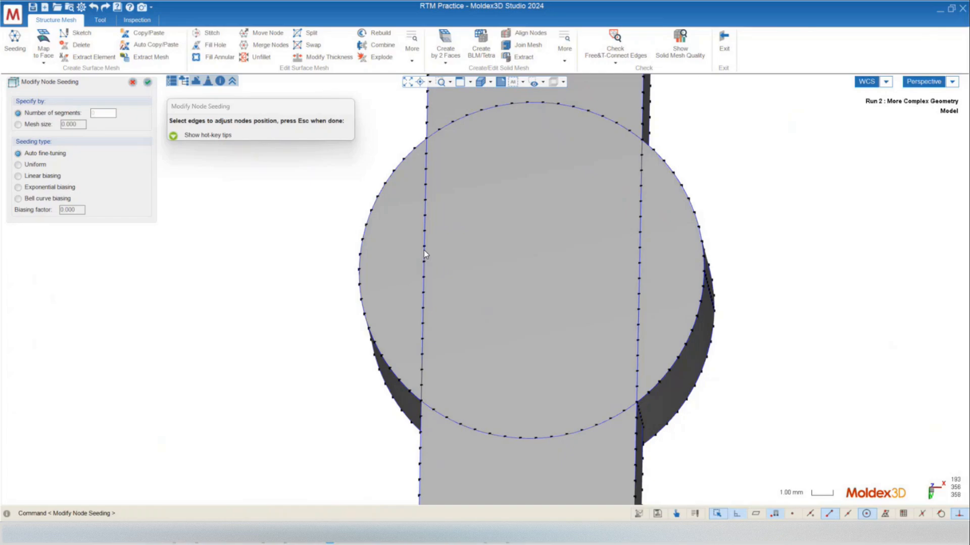
# Step: Check the number of segments on the two straight bar edges crossing the circular face, and clear the selection
pyautogui.click(424, 253)
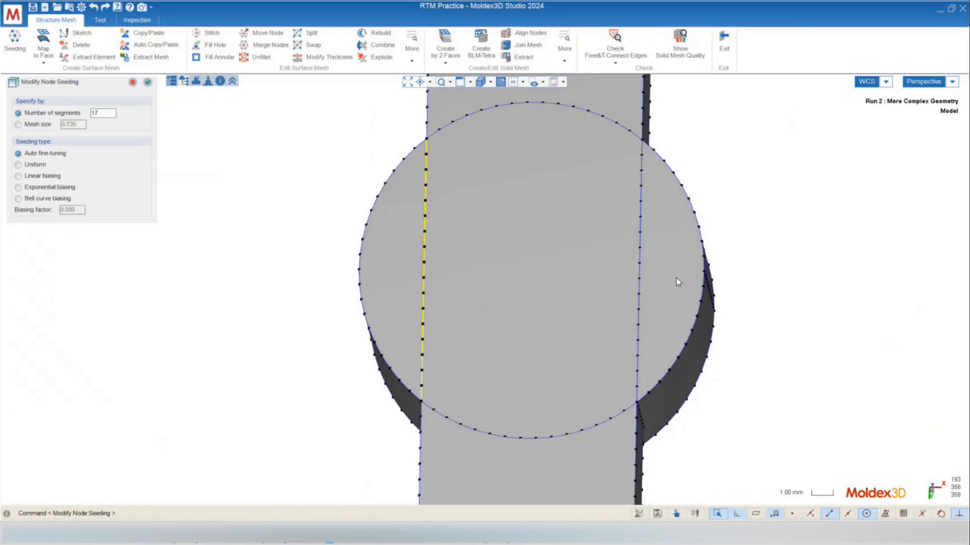
pyautogui.click(639, 275)
pyautogui.moveTo(608, 318); pyautogui.dragTo(453, 303, button='middle')
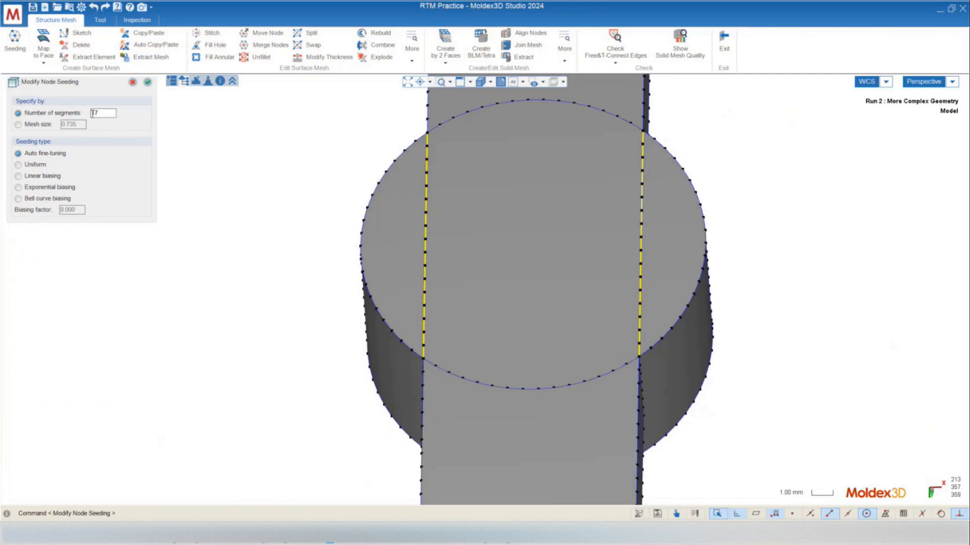
pyautogui.moveTo(358, 347); pyautogui.dragTo(390, 314, button='middle')
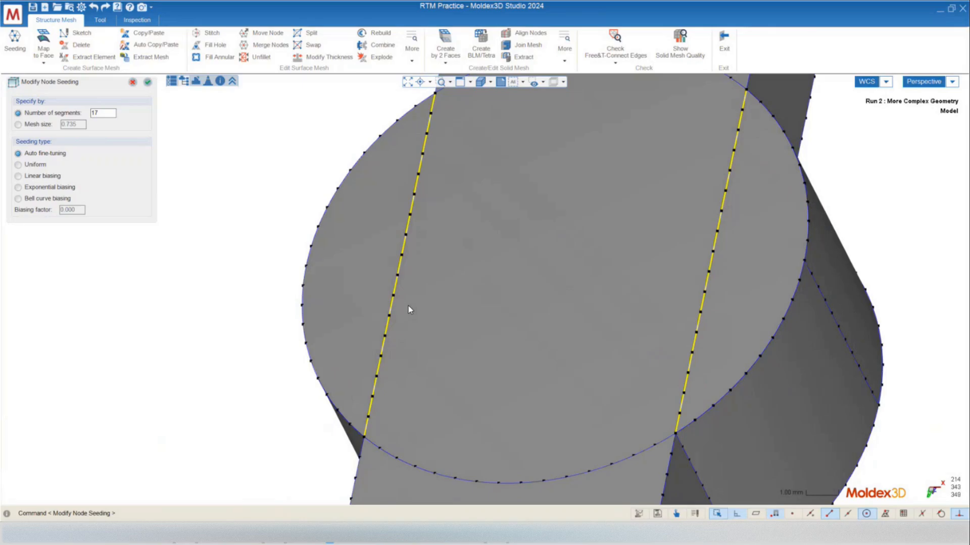
pyautogui.press('Escape')
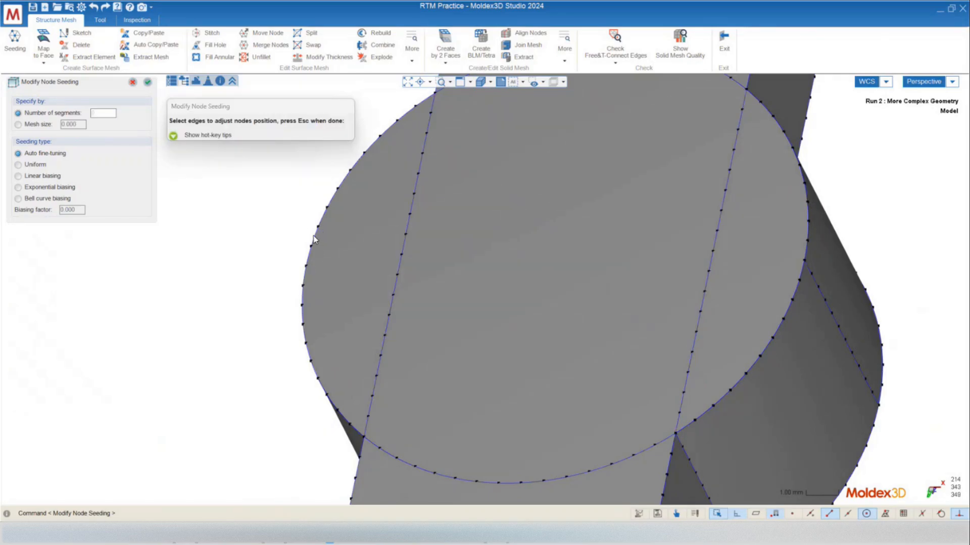
# Step: Check the number of segments on the circular face's side arc outside the bar
pyautogui.click(318, 231)
pyautogui.moveTo(318, 231)
pyautogui.mouseDown(button='middle')
pyautogui.moveTo(303, 245)
pyautogui.moveTo(535, 217)
pyautogui.moveTo(288, 258)
pyautogui.mouseUp(button='middle')
pyautogui.scroll(-2, 297, 293)
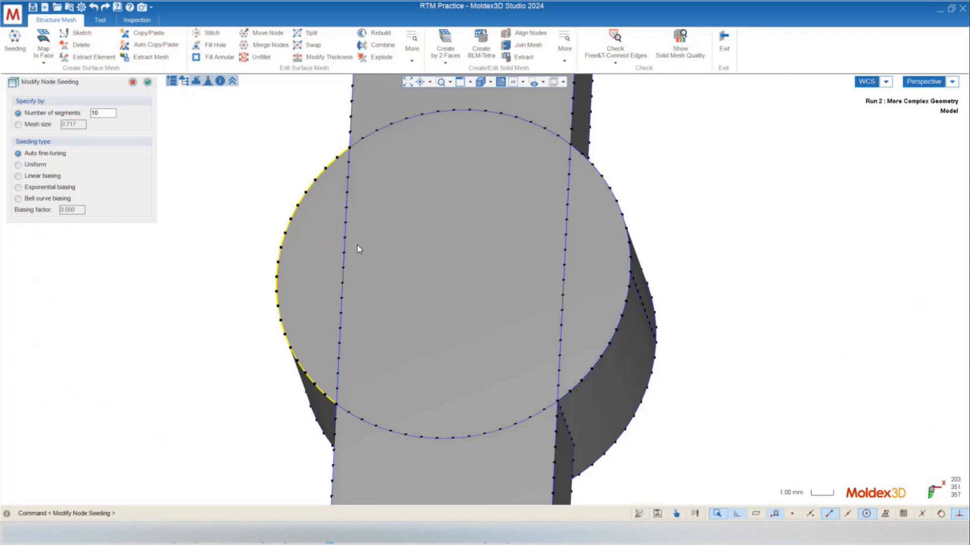
pyautogui.scroll(-6, 324, 302)
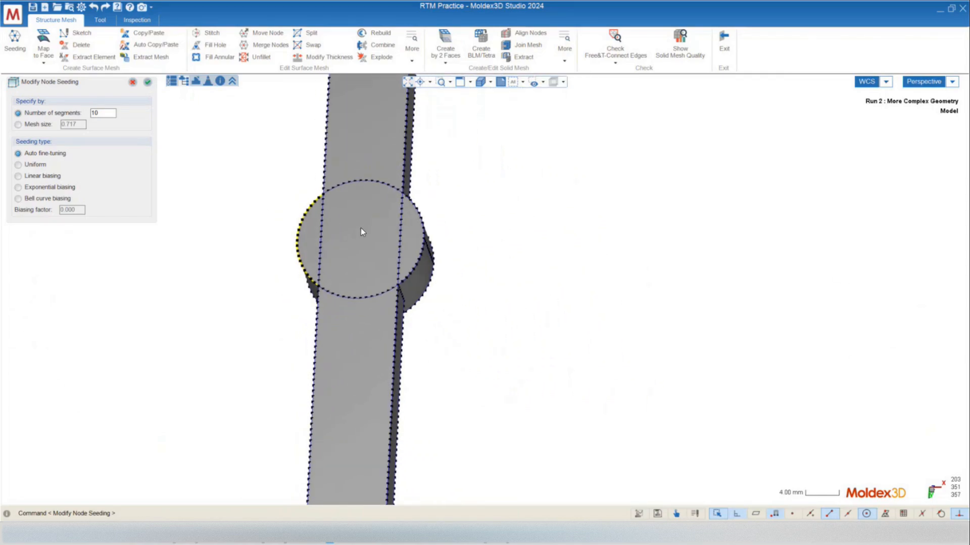
# Step: Check the number of segments on the near arc of the circular face that spans the bar's width
pyautogui.scroll(-2, 344, 336)
pyautogui.scroll(5, 333, 343)
pyautogui.moveTo(366, 338)
pyautogui.mouseDown(button='middle')
pyautogui.moveTo(439, 251)
pyautogui.moveTo(444, 268)
pyautogui.mouseUp(button='middle')
pyautogui.scroll(3, 401, 207)
pyautogui.click(427, 216)
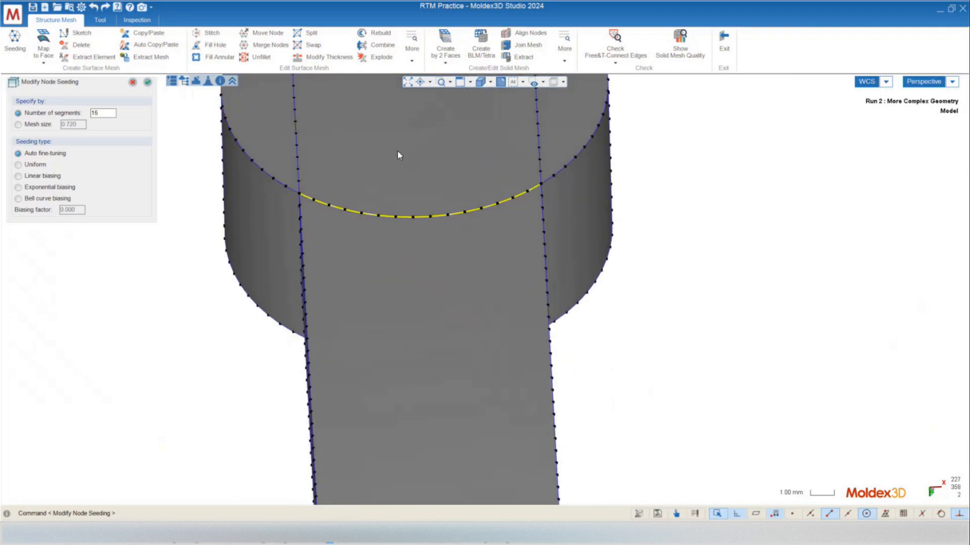
# Step: Pick the opposite arc spanning the bar's width on the far side of the circular face to check its seeding
pyautogui.scroll(-1, 398, 151)
pyautogui.scroll(-5, 390, 159)
pyautogui.scroll(-2, 407, 320)
pyautogui.scroll(6, 414, 161)
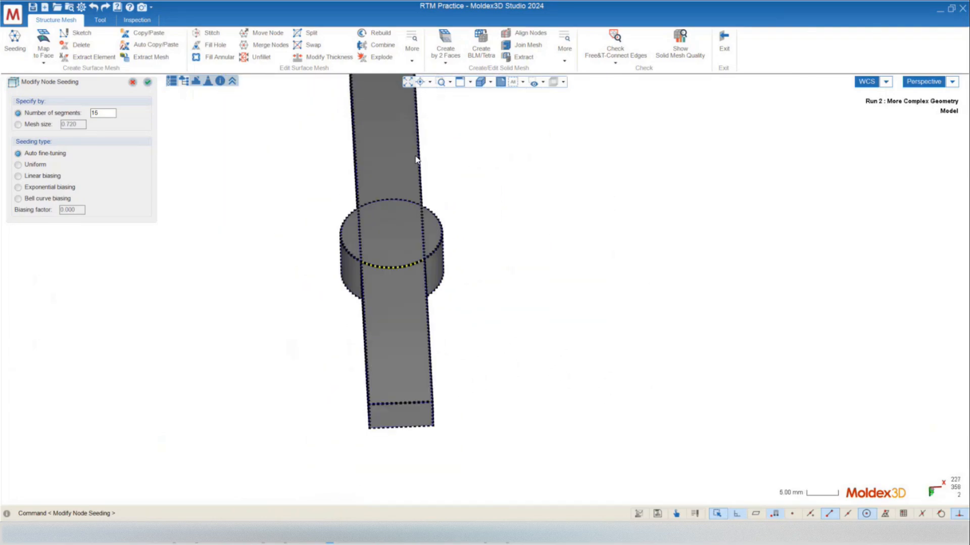
pyautogui.scroll(3, 406, 228)
pyautogui.moveTo(406, 230)
pyautogui.mouseDown(button='middle')
pyautogui.moveTo(372, 293)
pyautogui.moveTo(386, 298)
pyautogui.mouseUp(button='middle')
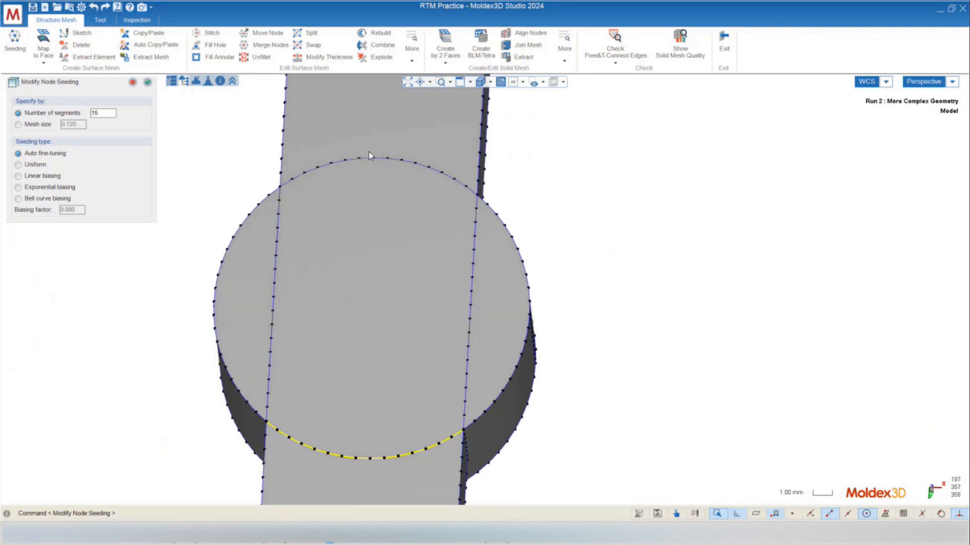
pyautogui.click(375, 157)
# Step: Select the upper edge of the bar's end face for adjusting its number of segments
pyautogui.scroll(-2, 402, 160)
pyautogui.scroll(-2, 402, 160)
pyautogui.scroll(4, 398, 380)
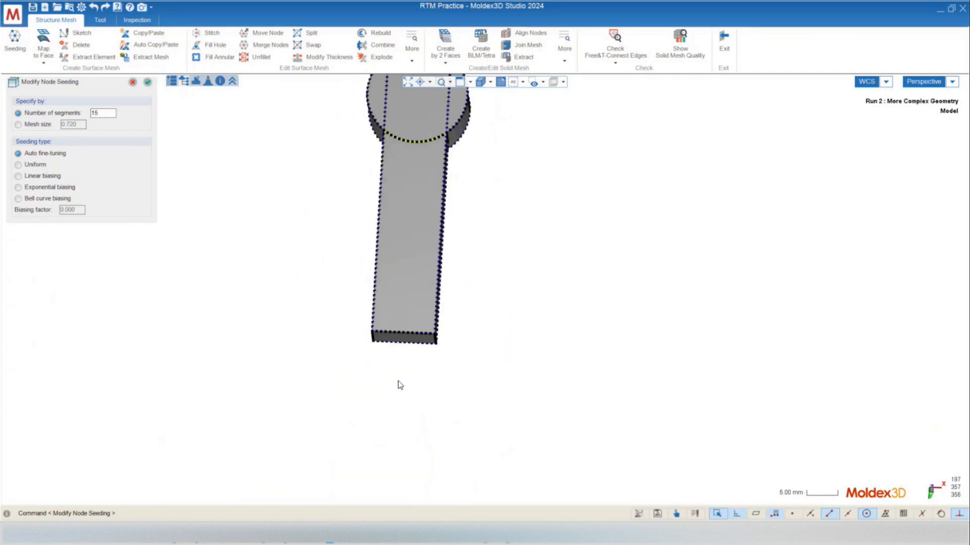
pyautogui.click(408, 313)
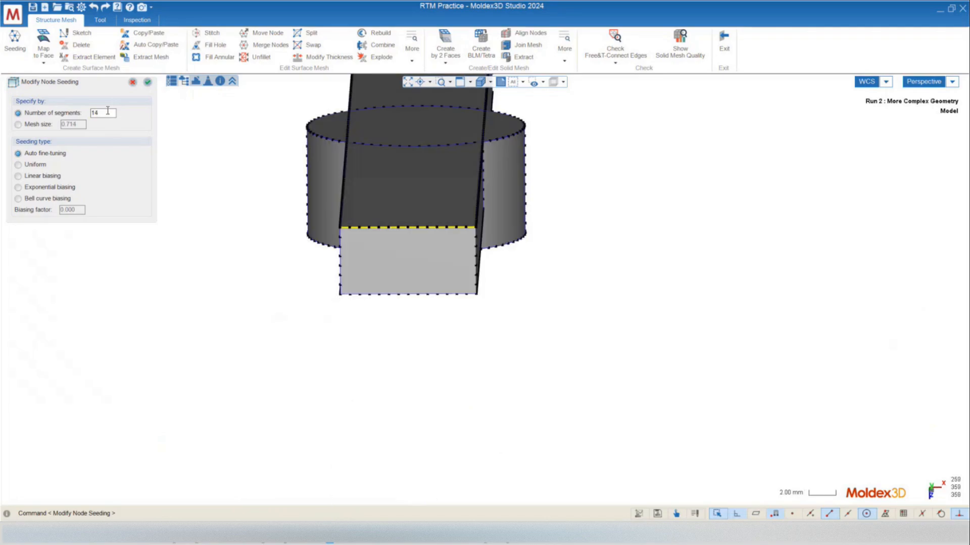
# Step: Set the node seeding on the bar's top end edge to 15 segments
pyautogui.moveTo(107, 112); pyautogui.dragTo(46, 114)
pyautogui.write('15')
pyautogui.press('Return')
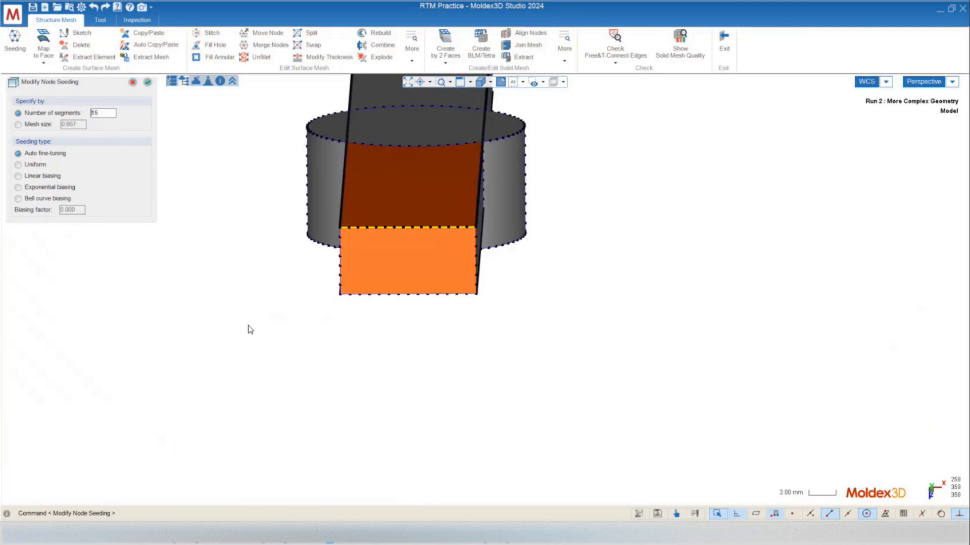
pyautogui.scroll(-2, 313, 447)
pyautogui.scroll(1, 365, 262)
pyautogui.click(366, 253)
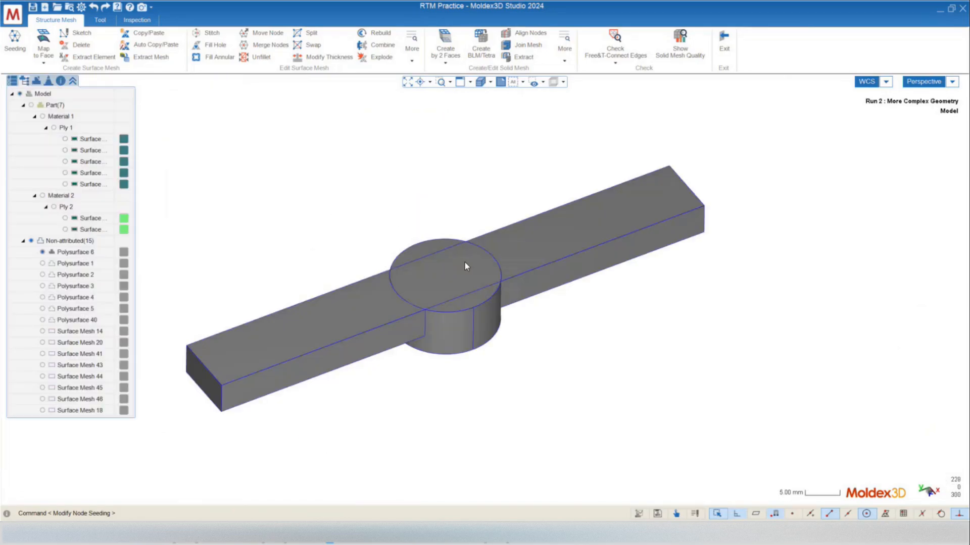
# Step: Create a face mesh on the bar's top faces, including the strip across the disc, with Mixed Element and Grid-based Element enabled
pyautogui.moveTo(463, 263)
pyautogui.mouseDown(button='middle')
pyautogui.moveTo(332, 302)
pyautogui.moveTo(426, 338)
pyautogui.moveTo(420, 322)
pyautogui.moveTo(449, 316)
pyautogui.moveTo(445, 342)
pyautogui.mouseUp(button='middle')
pyautogui.scroll(-2, 559, 325)
pyautogui.scroll(1, 536, 174)
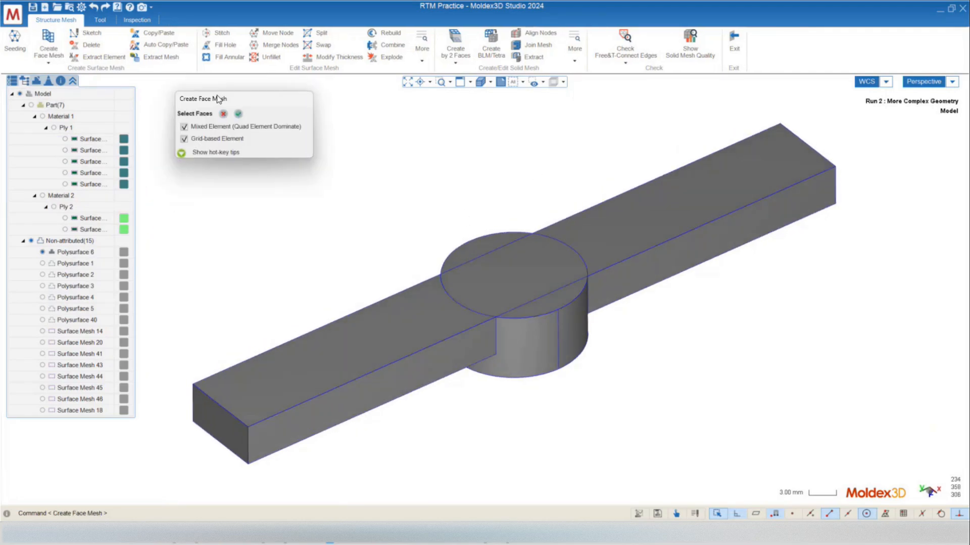
pyautogui.moveTo(279, 256)
pyautogui.mouseDown(button='middle')
pyautogui.moveTo(392, 268)
pyautogui.moveTo(328, 275)
pyautogui.mouseUp(button='middle')
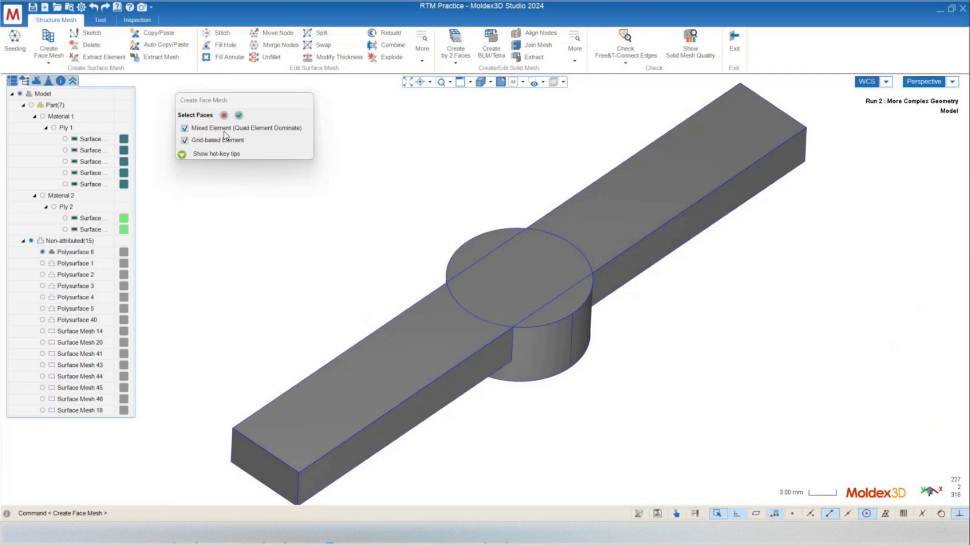
pyautogui.click(460, 327)
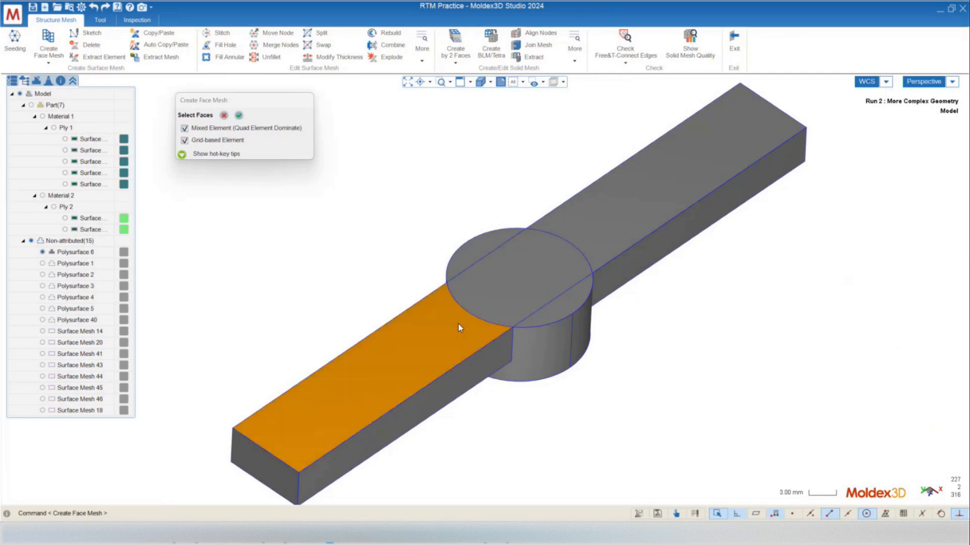
pyautogui.click(583, 237)
pyautogui.moveTo(519, 299)
pyautogui.mouseDown(button='middle')
pyautogui.moveTo(496, 283)
pyautogui.moveTo(557, 265)
pyautogui.moveTo(608, 273)
pyautogui.moveTo(688, 324)
pyautogui.moveTo(580, 273)
pyautogui.moveTo(728, 291)
pyautogui.moveTo(586, 283)
pyautogui.mouseUp(button='middle')
pyautogui.click(240, 118)
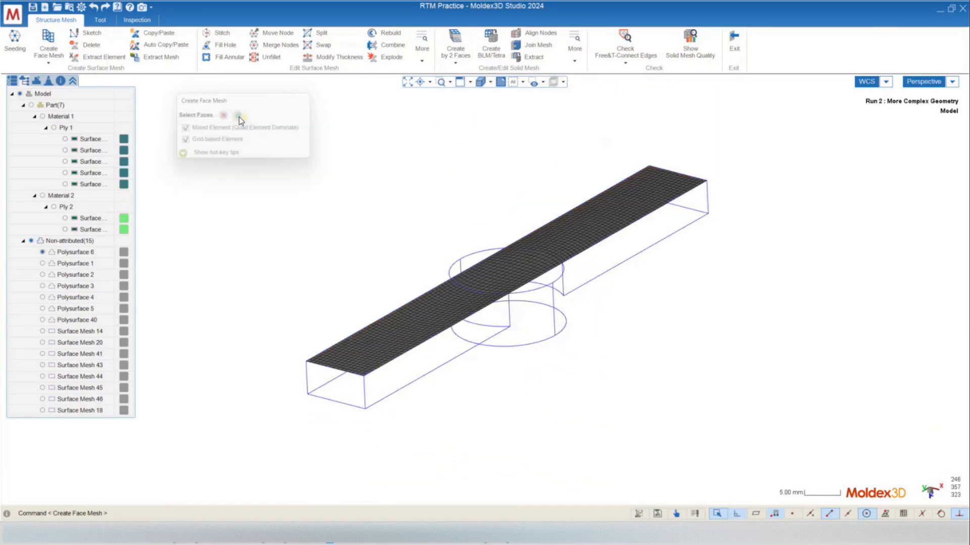
pyautogui.moveTo(495, 303); pyautogui.dragTo(310, 334, button='middle')
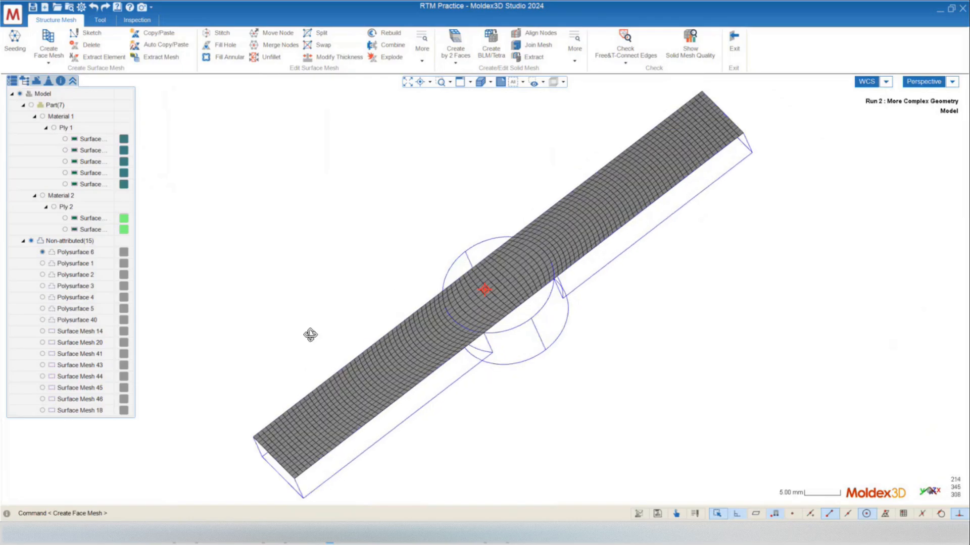
# Step: Create a face mesh on the disc's two remaining top segments with Mixed Element disabled and Grid-based Element enabled
pyautogui.click(50, 45)
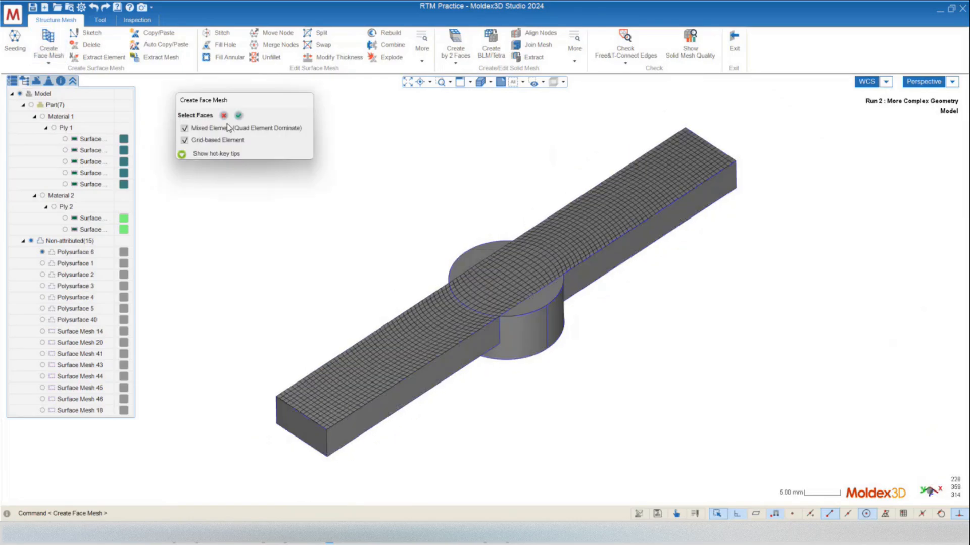
pyautogui.scroll(5, 478, 297)
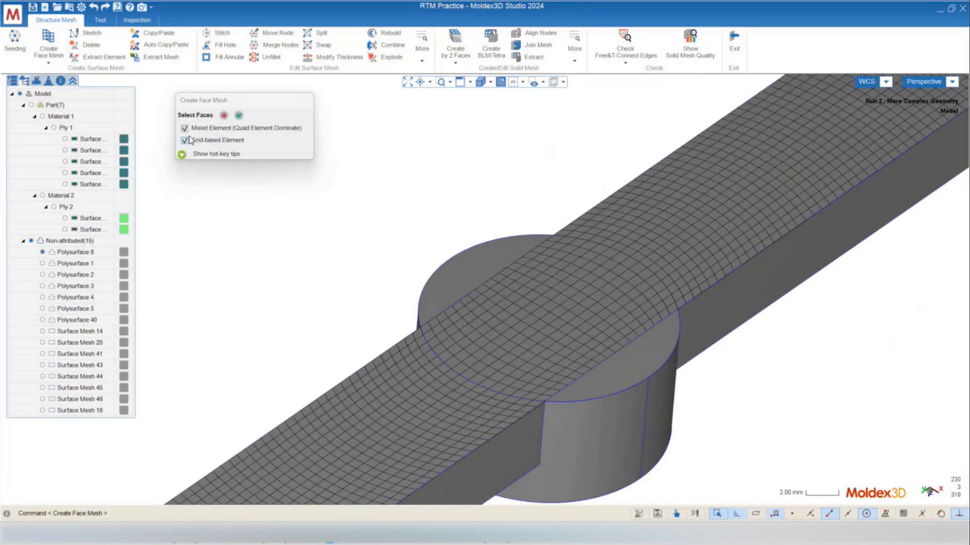
pyautogui.click(184, 129)
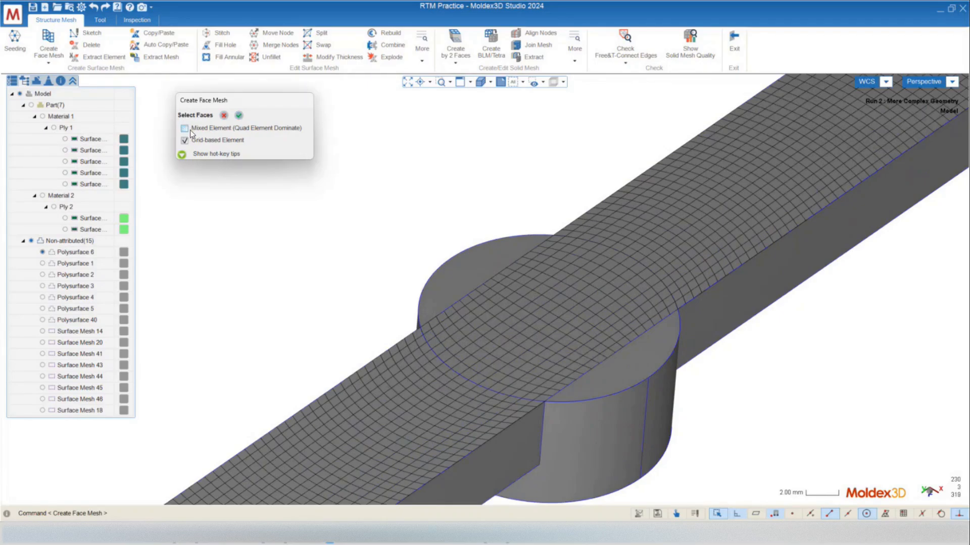
pyautogui.click(481, 286)
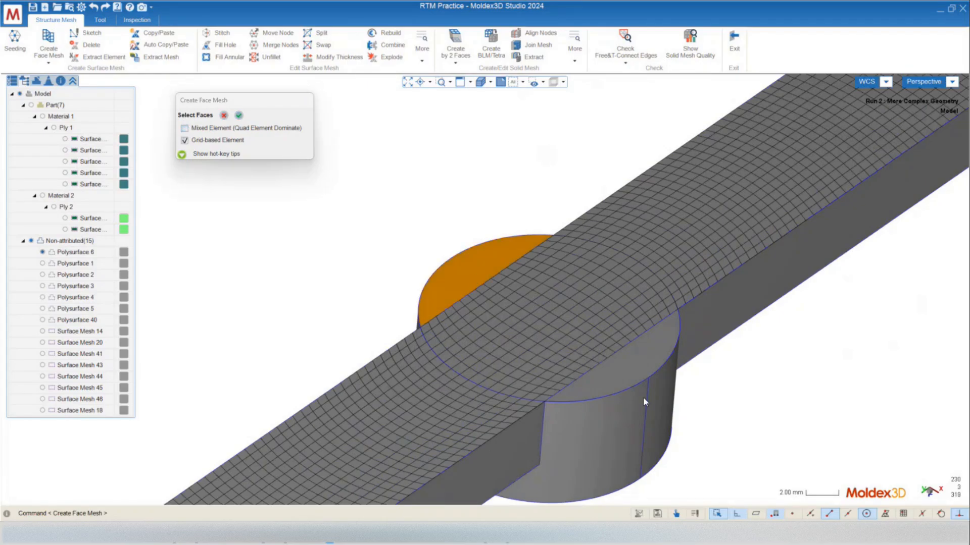
pyautogui.click(625, 370)
pyautogui.moveTo(607, 412); pyautogui.dragTo(585, 403, button='middle')
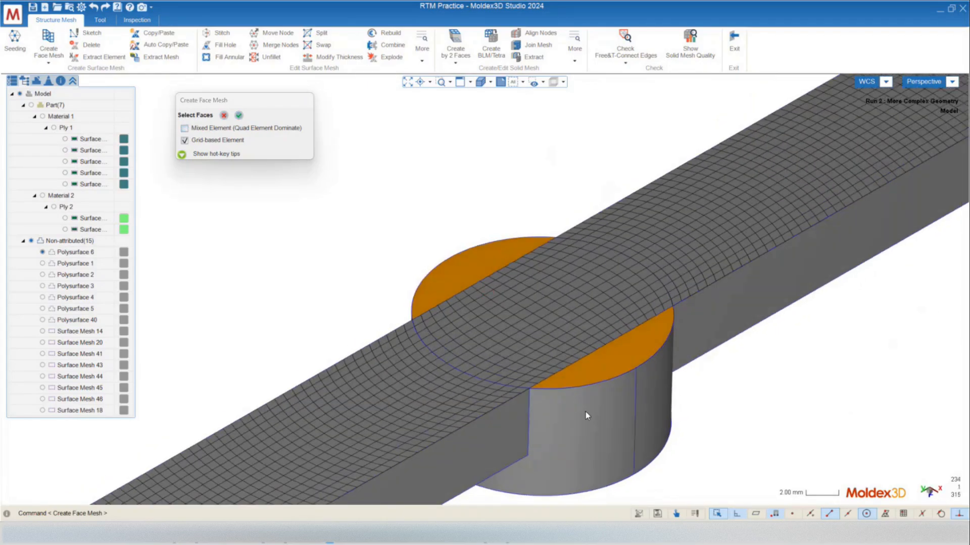
pyautogui.click(245, 120)
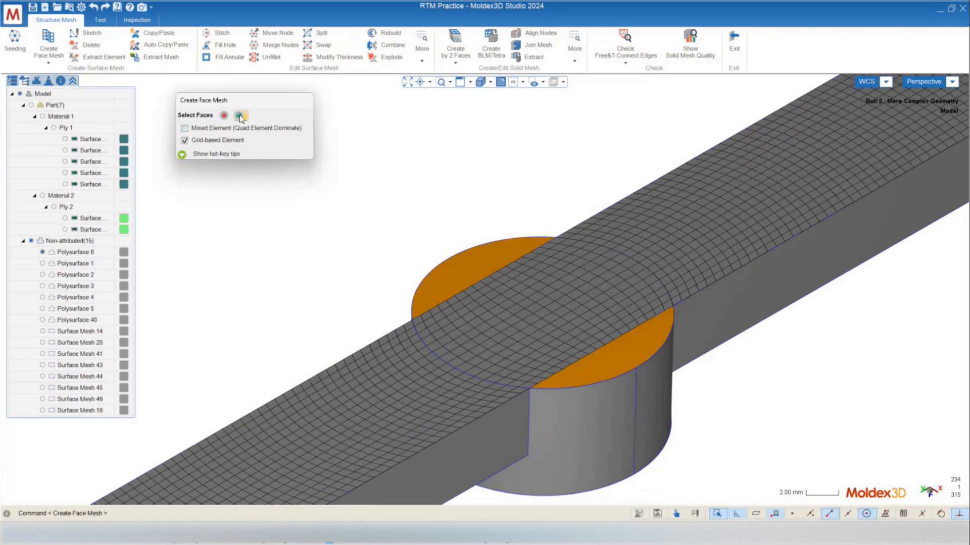
# Step: Examine the surface meshes on both bar arms against the wireframe edges of the geometry
pyautogui.moveTo(652, 419); pyautogui.dragTo(529, 338, button='middle')
pyautogui.scroll(8, 489, 296)
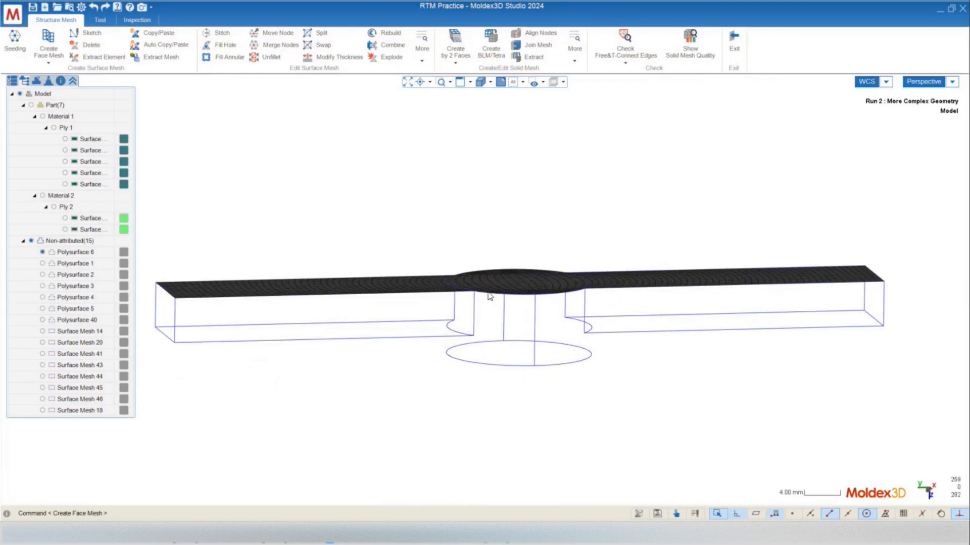
pyautogui.moveTo(478, 294); pyautogui.dragTo(479, 310, button='middle')
pyautogui.scroll(-2, 495, 316)
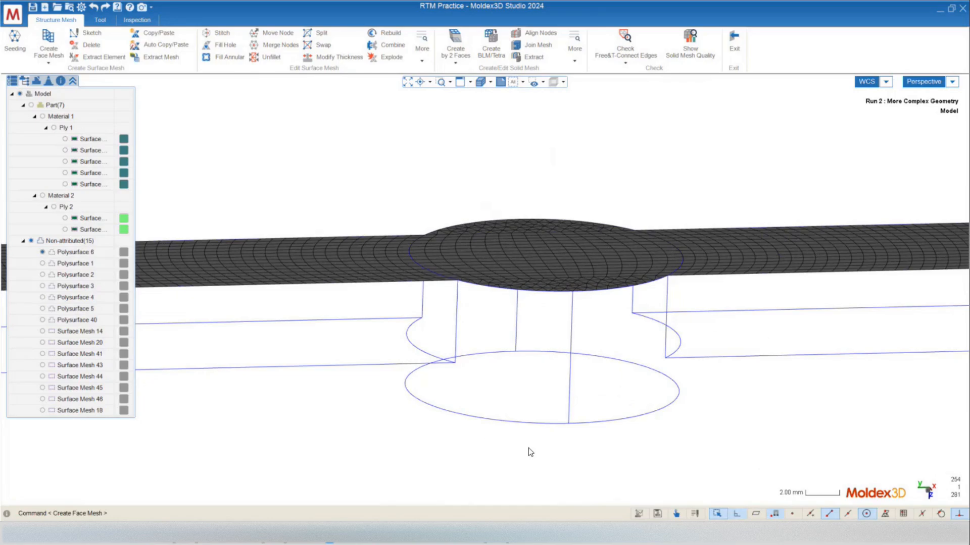
pyautogui.scroll(-5, 635, 322)
pyautogui.moveTo(551, 379)
pyautogui.mouseDown(button='middle')
pyautogui.moveTo(540, 388)
pyautogui.moveTo(553, 396)
pyautogui.mouseUp(button='middle')
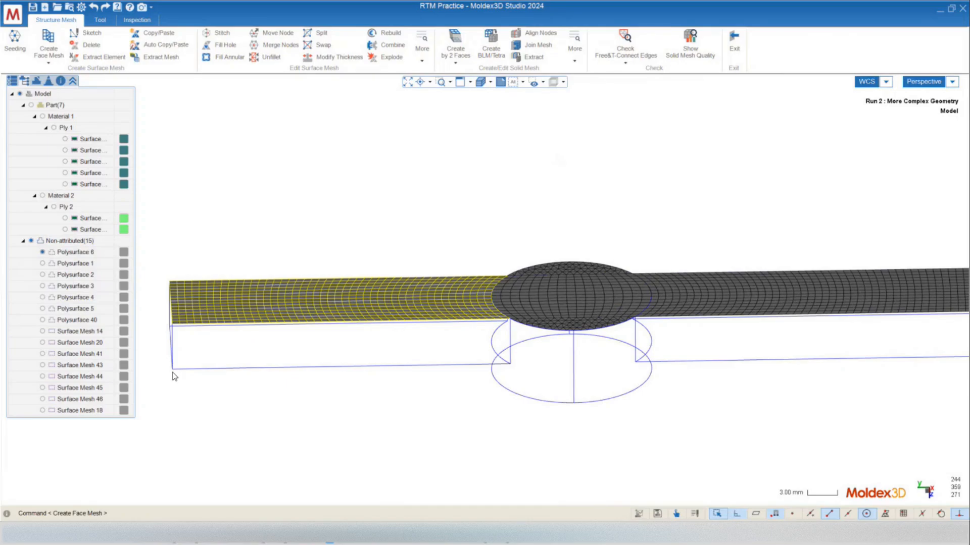
pyautogui.moveTo(625, 340); pyautogui.dragTo(435, 364, button='middle')
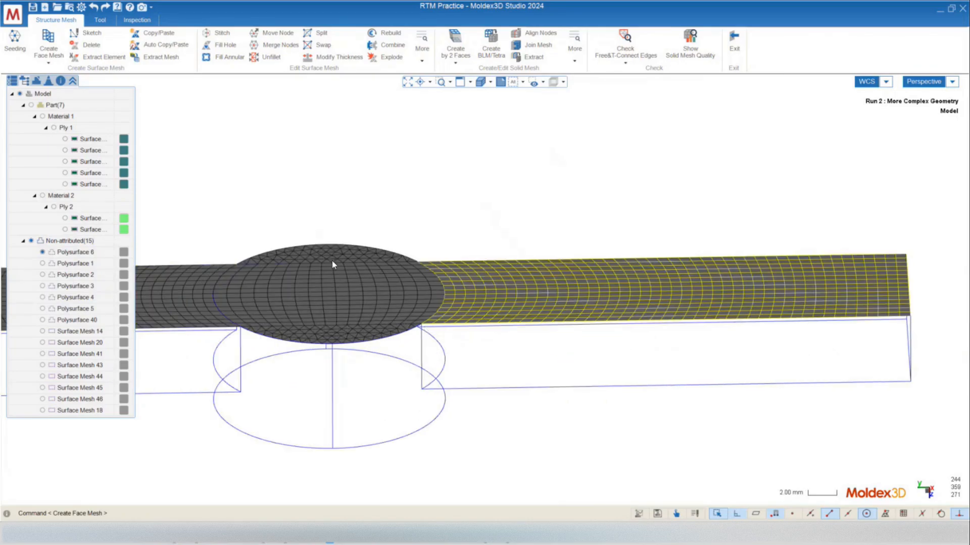
# Step: Examine the central disc's surface mesh and compare the cylinder's depth with the depth of the bar arms
pyautogui.click(321, 271)
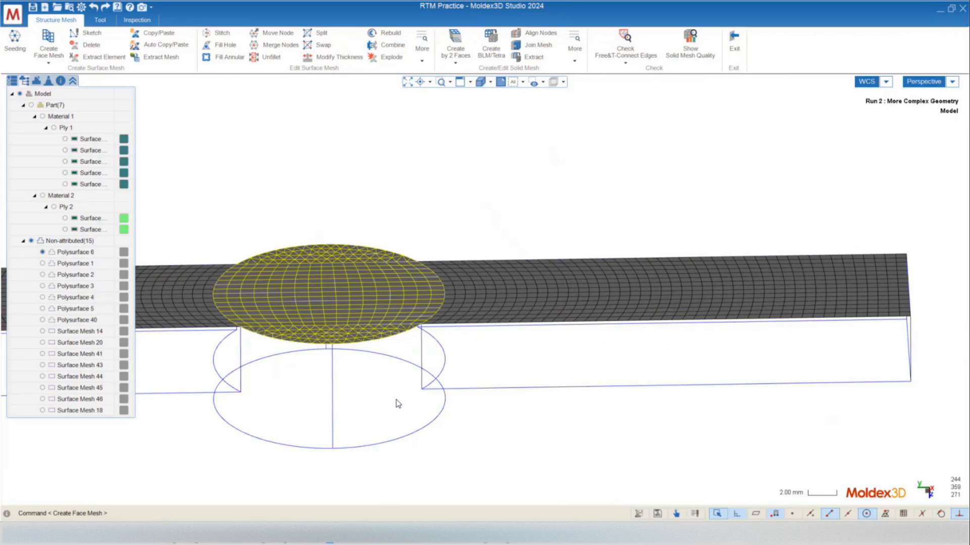
pyautogui.moveTo(409, 381)
pyautogui.mouseDown(button='middle')
pyautogui.moveTo(426, 347)
pyautogui.moveTo(489, 366)
pyautogui.moveTo(456, 377)
pyautogui.mouseUp(button='middle')
pyautogui.moveTo(430, 327)
pyautogui.mouseDown(button='middle')
pyautogui.moveTo(396, 368)
pyautogui.moveTo(443, 342)
pyautogui.mouseUp(button='middle')
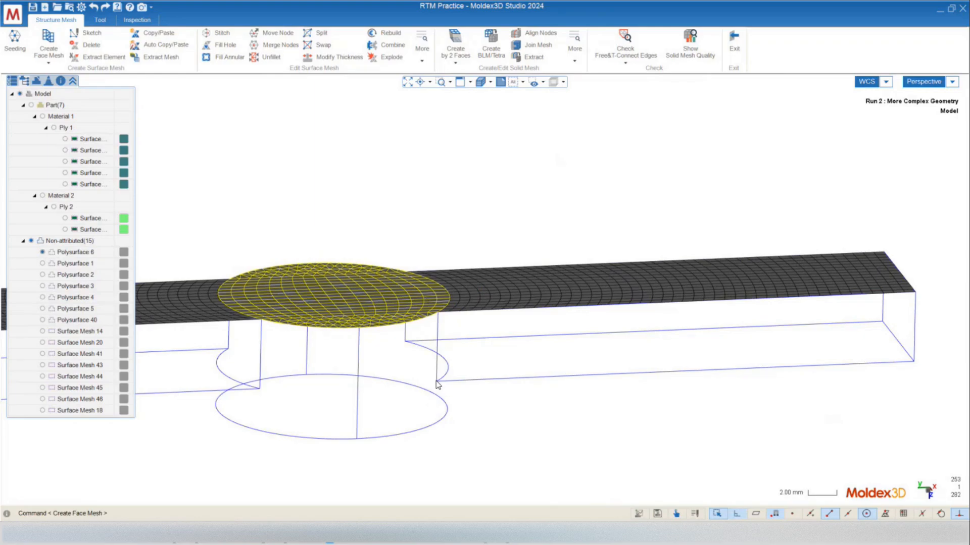
pyautogui.scroll(5, 531, 346)
pyautogui.scroll(-3, 518, 375)
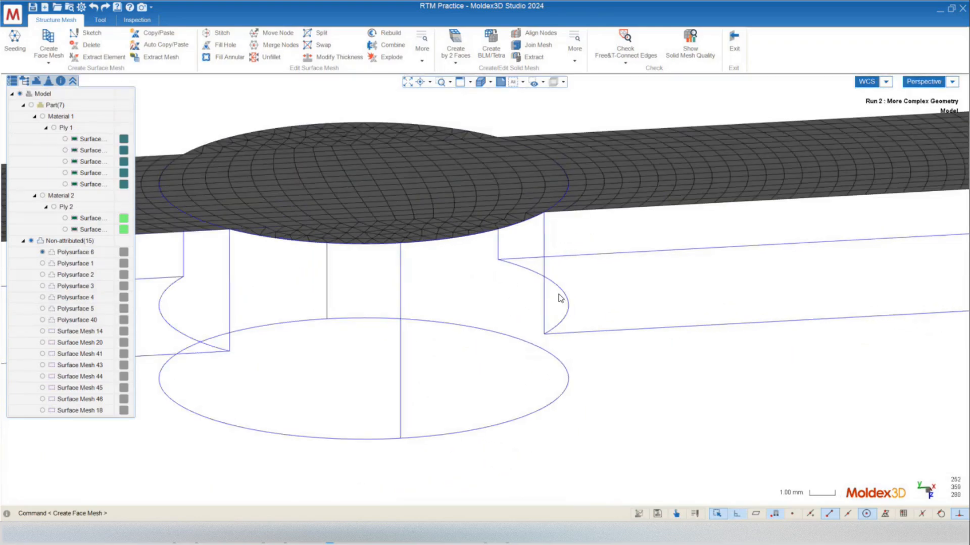
pyautogui.moveTo(562, 334); pyautogui.dragTo(578, 328, button='middle')
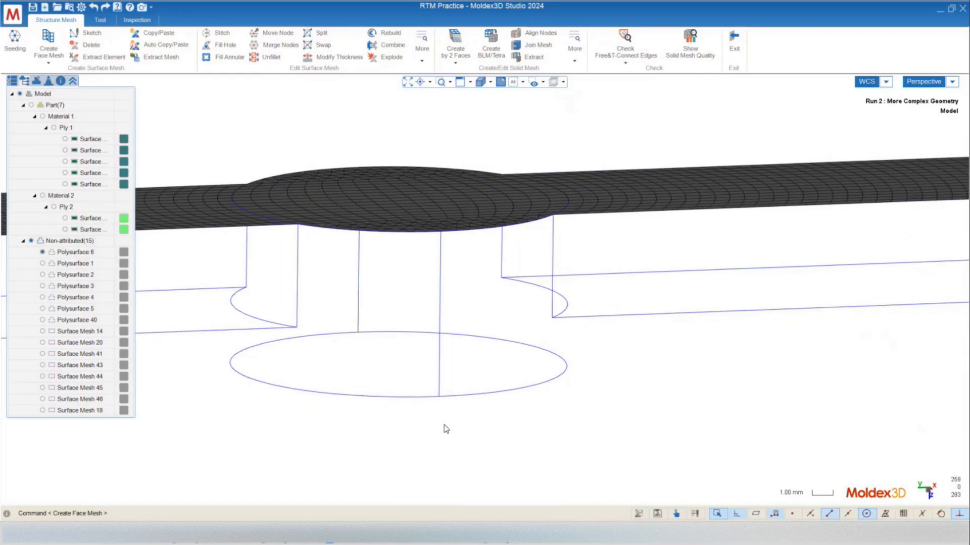
pyautogui.moveTo(446, 429)
pyautogui.mouseDown(button='middle')
pyautogui.moveTo(431, 453)
pyautogui.moveTo(585, 353)
pyautogui.mouseUp(button='middle')
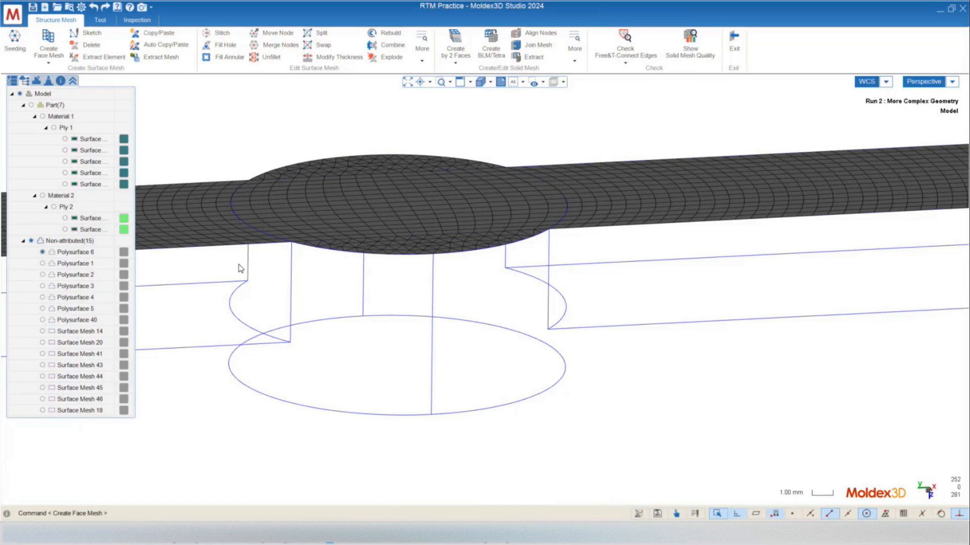
pyautogui.moveTo(493, 380)
pyautogui.mouseDown(button='middle')
pyautogui.moveTo(452, 370)
pyautogui.moveTo(494, 381)
pyautogui.mouseUp(button='middle')
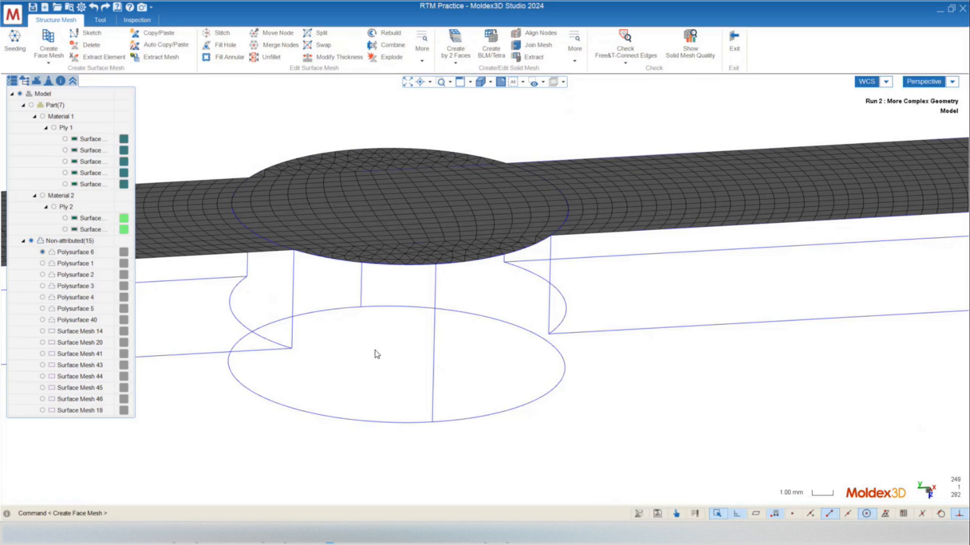
pyautogui.moveTo(487, 347); pyautogui.dragTo(482, 337, button='middle')
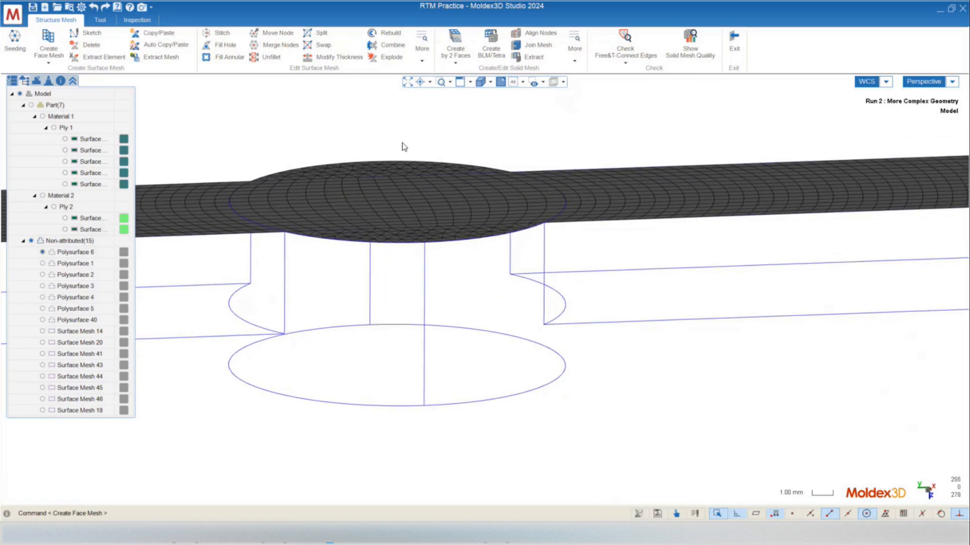
pyautogui.click(418, 216)
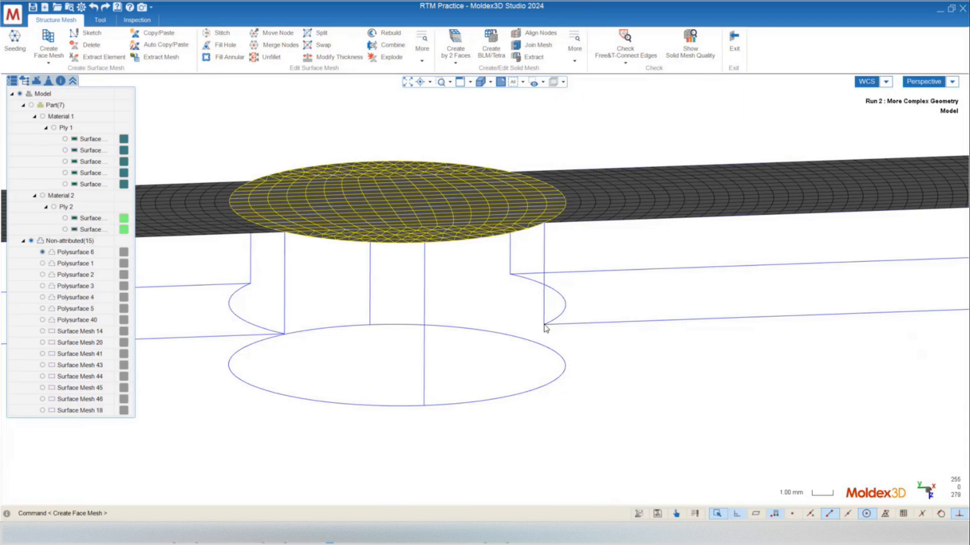
pyautogui.scroll(-1, 537, 389)
pyautogui.moveTo(543, 279); pyautogui.dragTo(547, 295, button='middle')
pyautogui.click(603, 357)
pyautogui.scroll(-2, 382, 279)
pyautogui.scroll(-1, 382, 282)
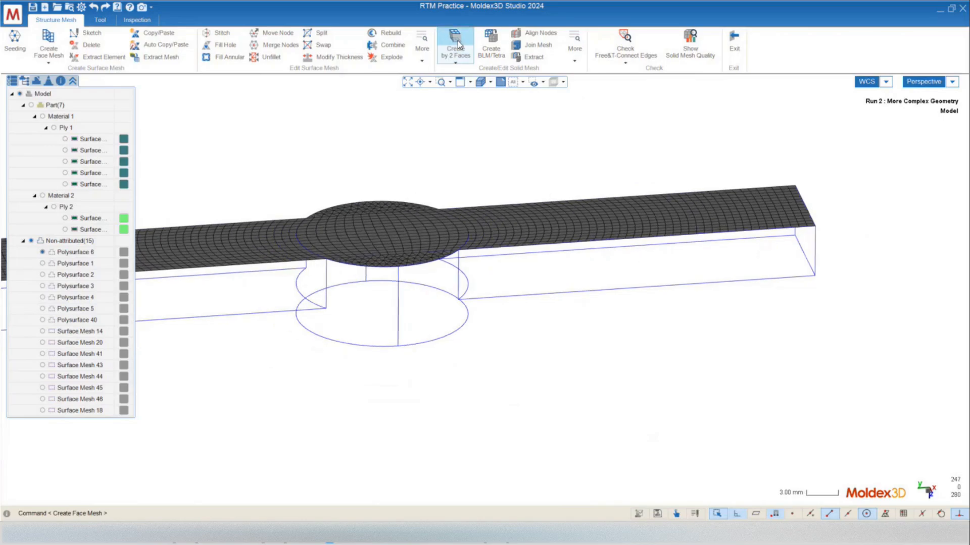
pyautogui.click(48, 62)
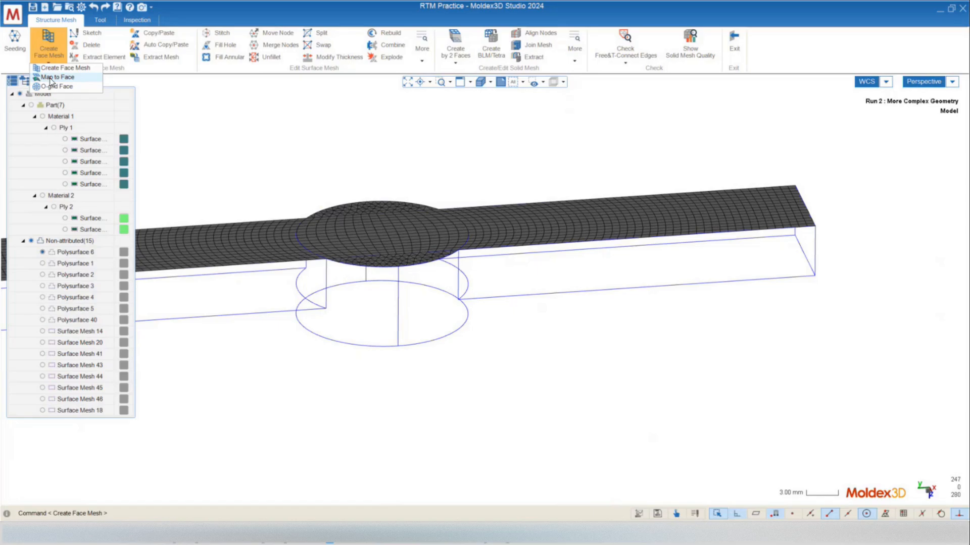
pyautogui.click(51, 78)
pyautogui.moveTo(491, 158); pyautogui.dragTo(502, 162, button='middle')
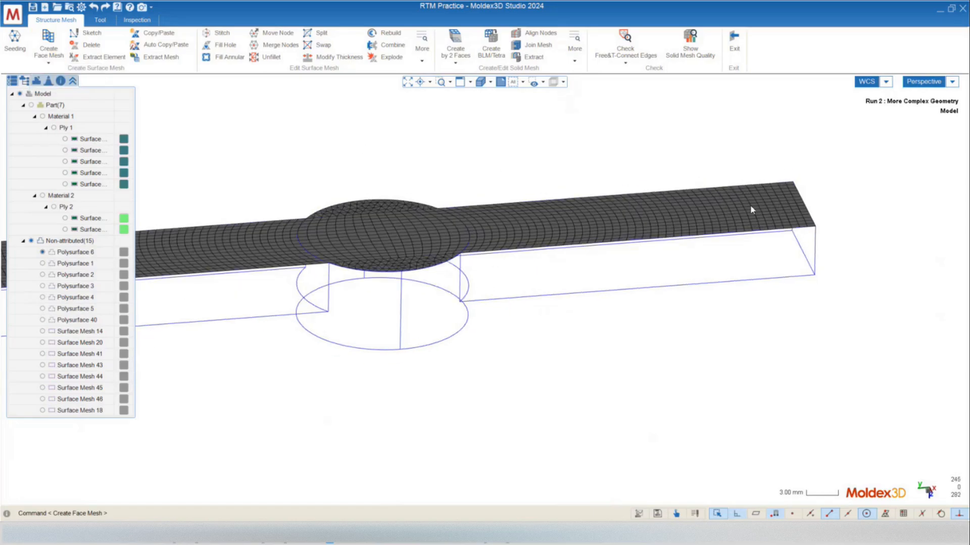
pyautogui.moveTo(805, 224)
pyautogui.mouseDown(button='middle')
pyautogui.moveTo(762, 217)
pyautogui.moveTo(788, 246)
pyautogui.mouseUp(button='middle')
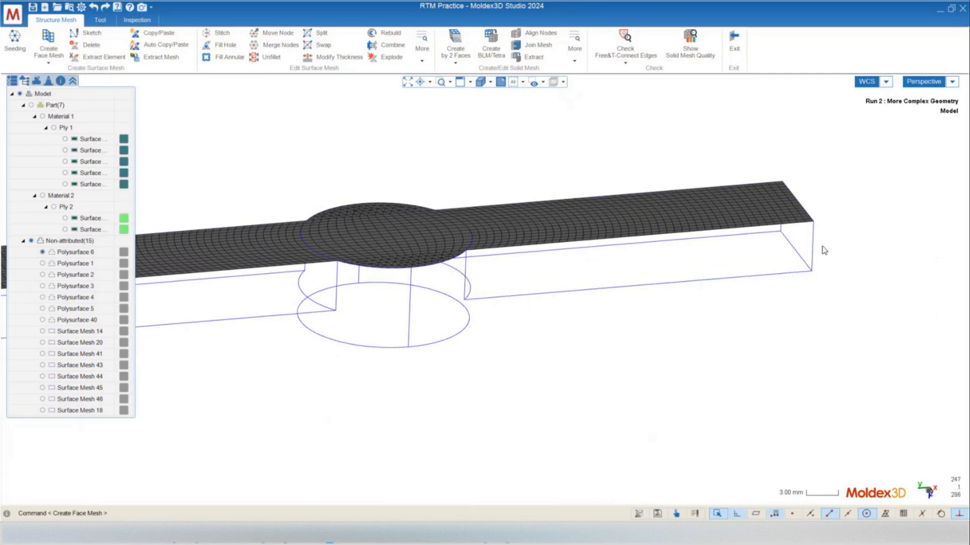
pyautogui.scroll(1, 855, 232)
pyautogui.scroll(2, 855, 232)
pyautogui.scroll(-1, 450, 217)
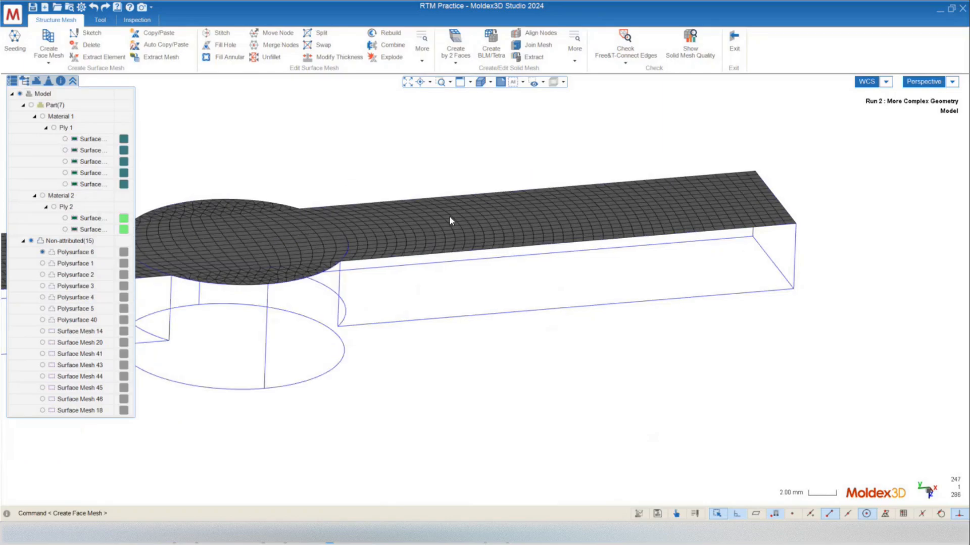
pyautogui.scroll(2, 450, 217)
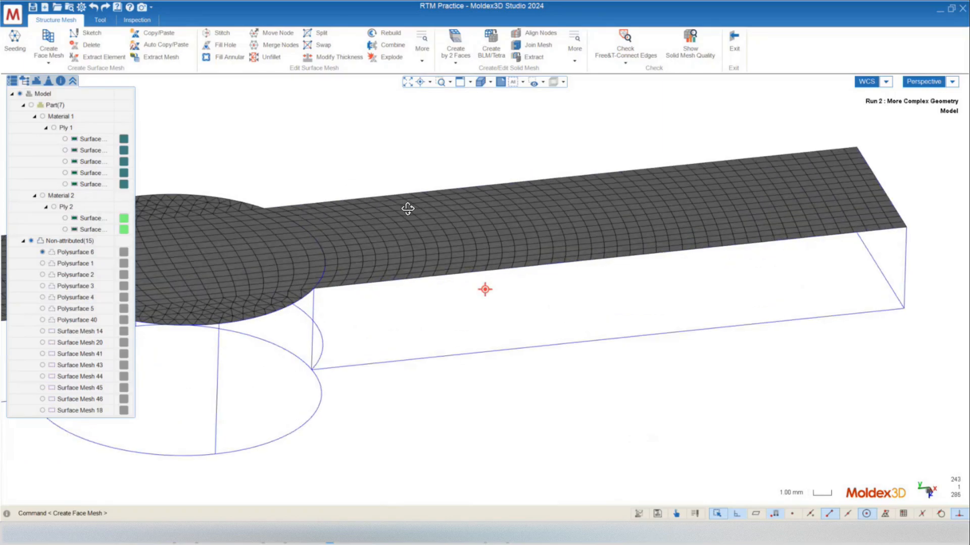
pyautogui.click(453, 60)
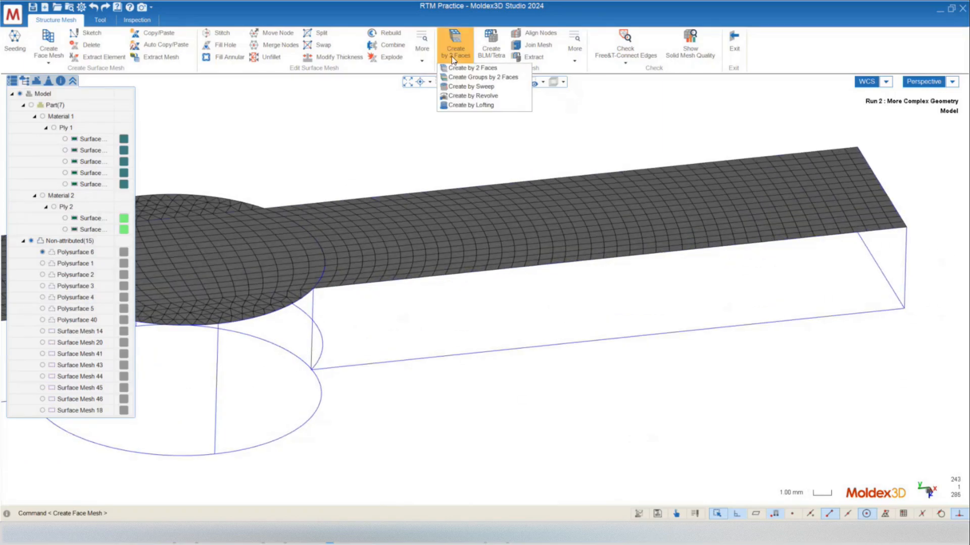
pyautogui.click(469, 88)
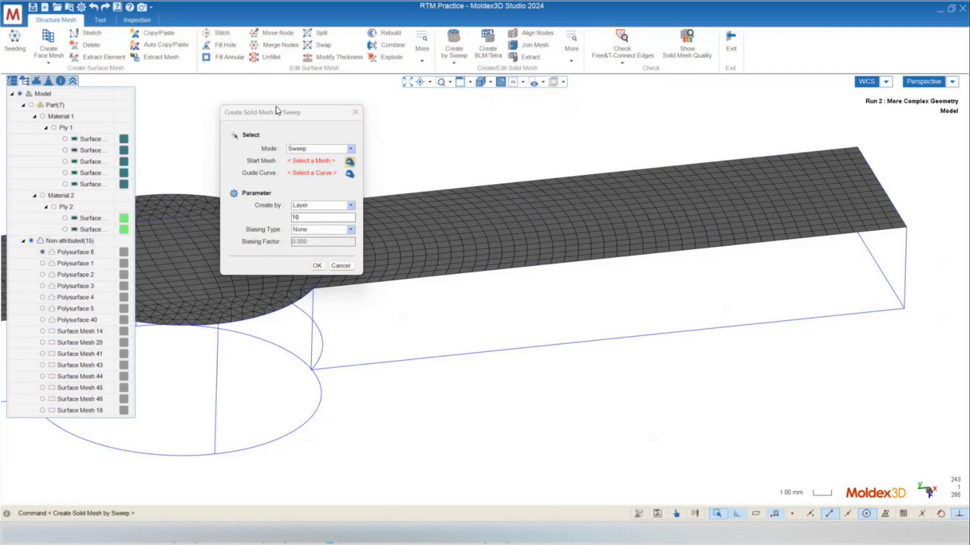
pyautogui.moveTo(272, 113); pyautogui.dragTo(328, 105)
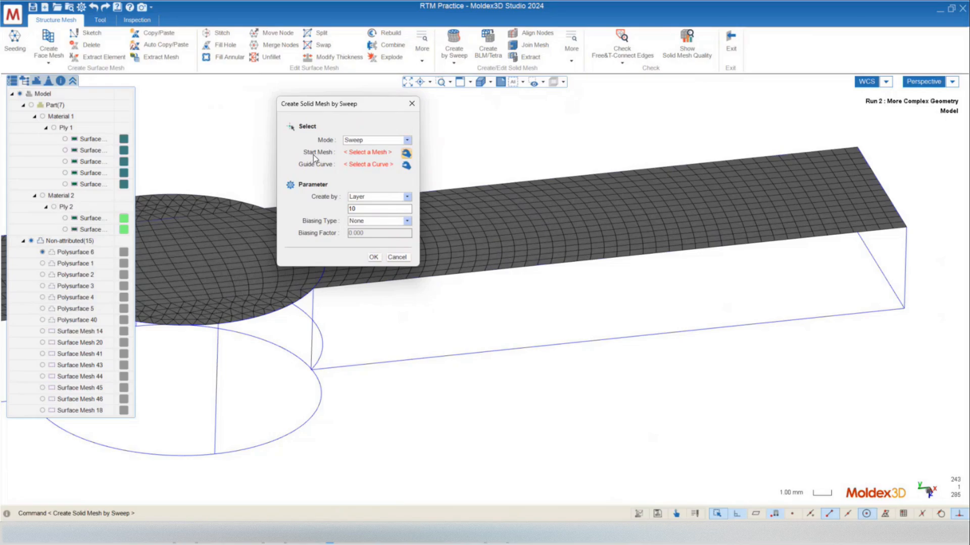
pyautogui.click(743, 205)
pyautogui.scroll(-2, 676, 254)
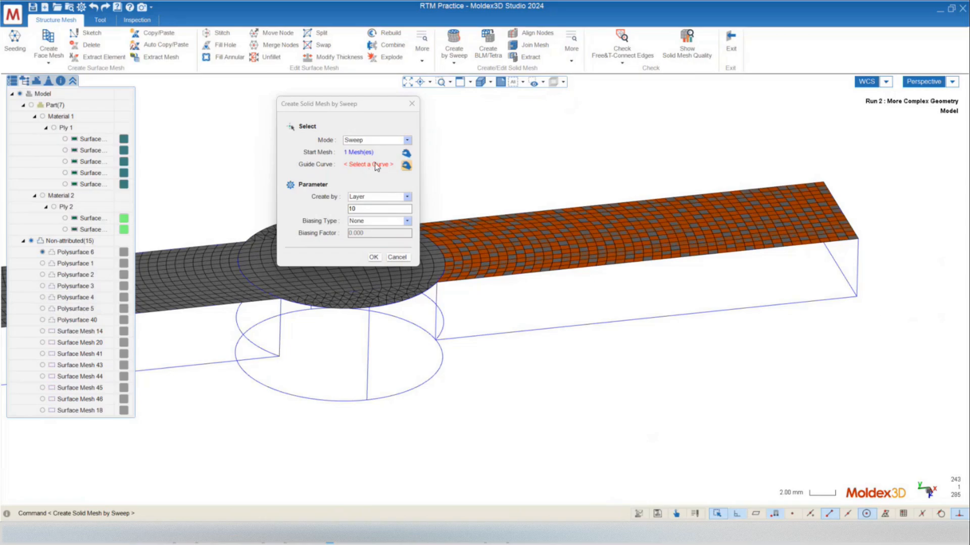
pyautogui.click(411, 103)
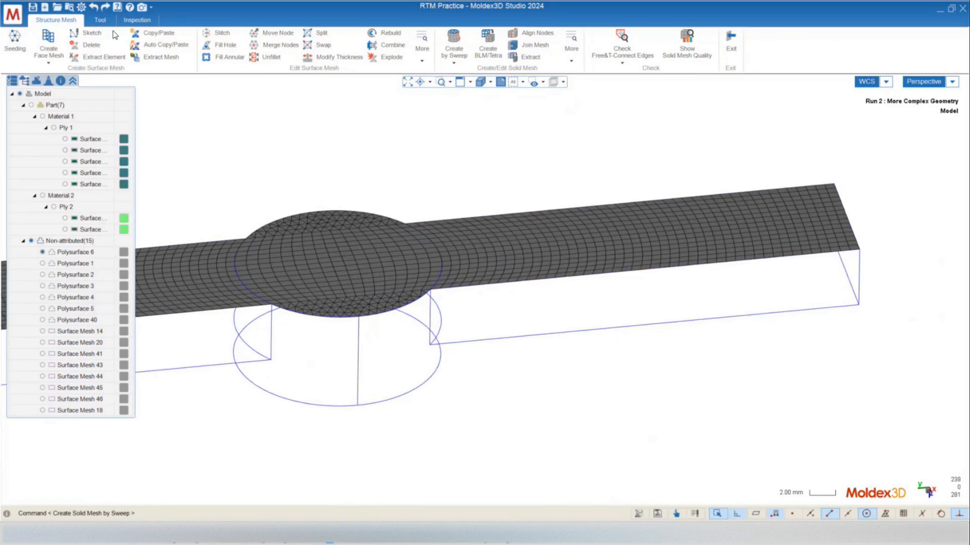
# Step: Draw a guide line down the bar arm's vertical corner edge beside the disc, from (58.54, 30.80, 2.00) to (58.54, 30.80, 7.00)
pyautogui.click(100, 21)
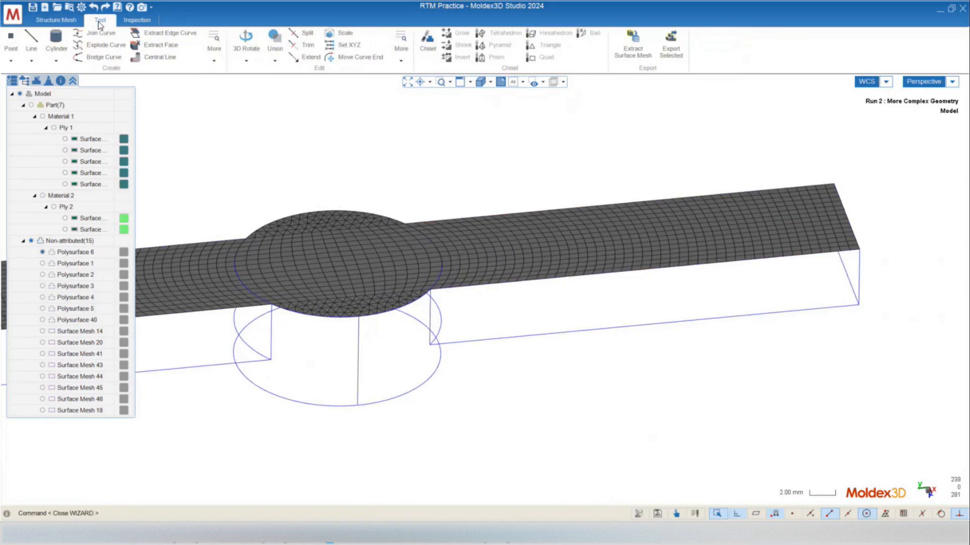
pyautogui.click(32, 39)
pyautogui.scroll(3, 423, 286)
pyautogui.click(423, 286)
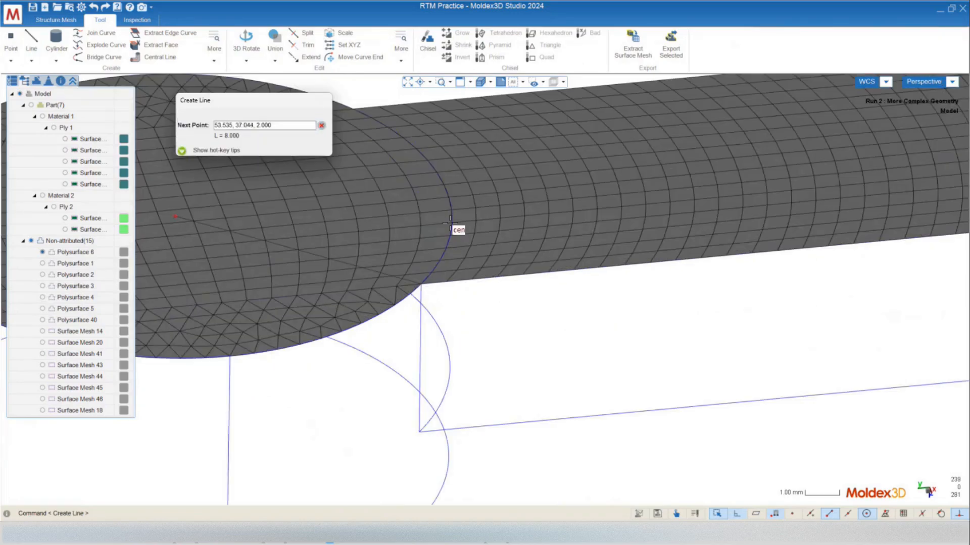
pyautogui.scroll(-2, 433, 217)
pyautogui.scroll(3, 430, 372)
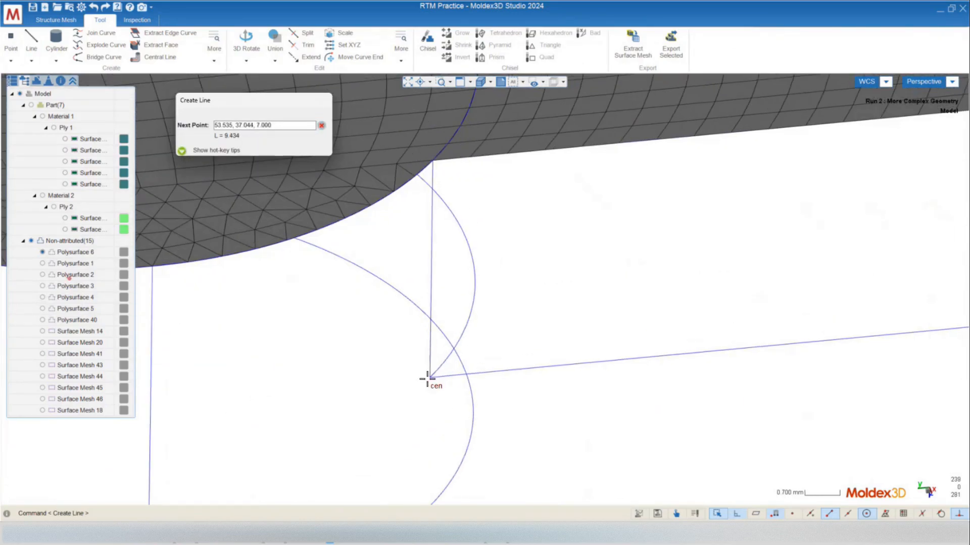
pyautogui.click(428, 375)
pyautogui.scroll(-2, 515, 296)
pyautogui.scroll(-3, 517, 297)
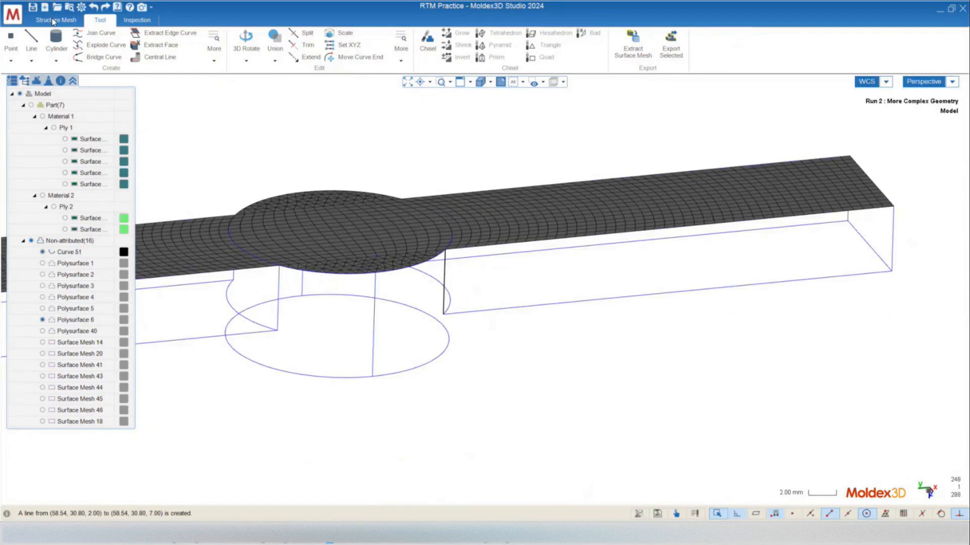
# Step: Sweep that arm's top surface mesh along the new guide line into a solid mesh with 10 layers and no biasing
pyautogui.click(56, 20)
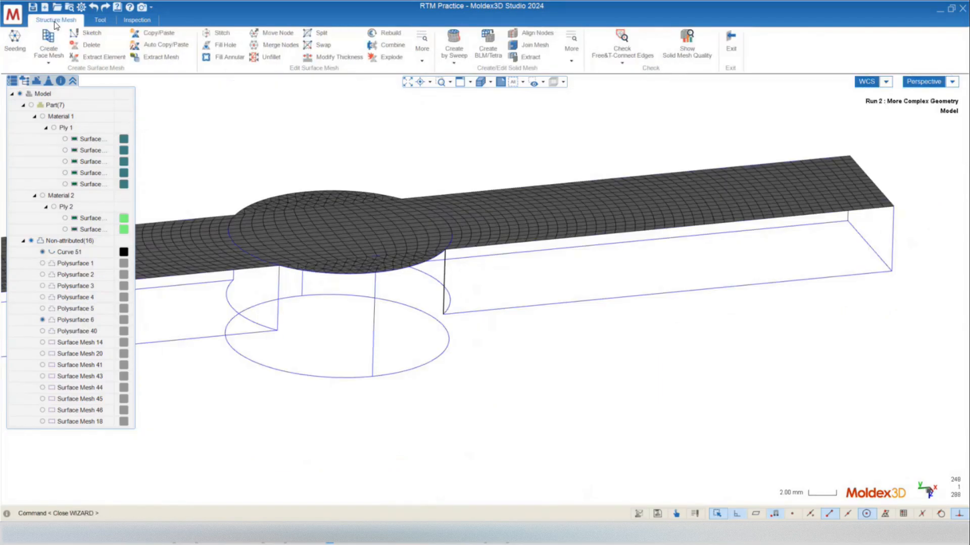
pyautogui.click(455, 38)
pyautogui.click(550, 208)
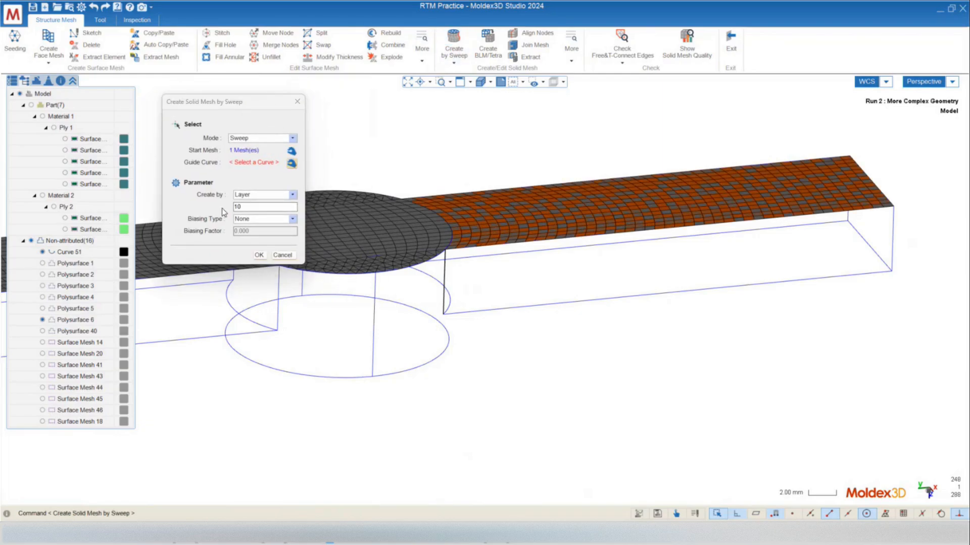
pyautogui.click(444, 271)
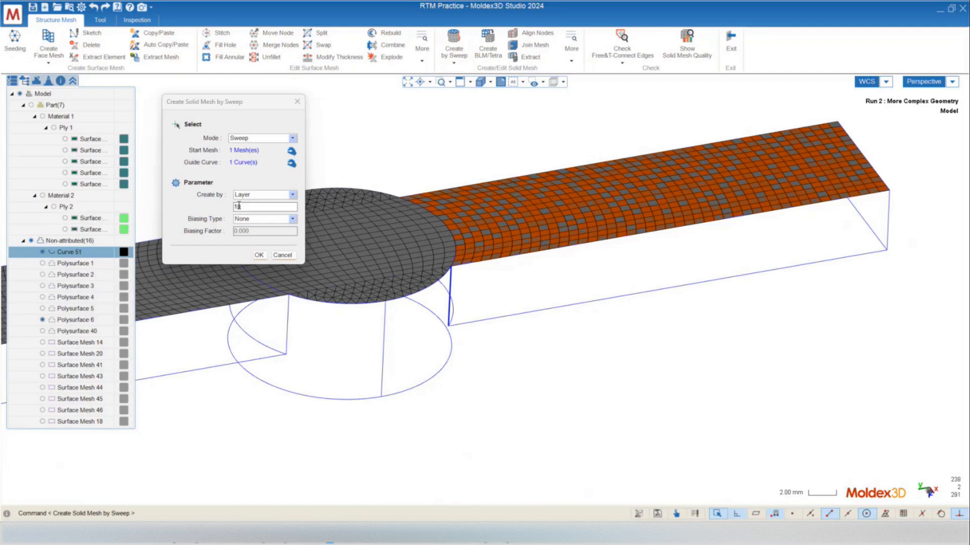
pyautogui.moveTo(586, 339)
pyautogui.mouseDown(button='middle')
pyautogui.moveTo(584, 314)
pyautogui.moveTo(581, 328)
pyautogui.mouseUp(button='middle')
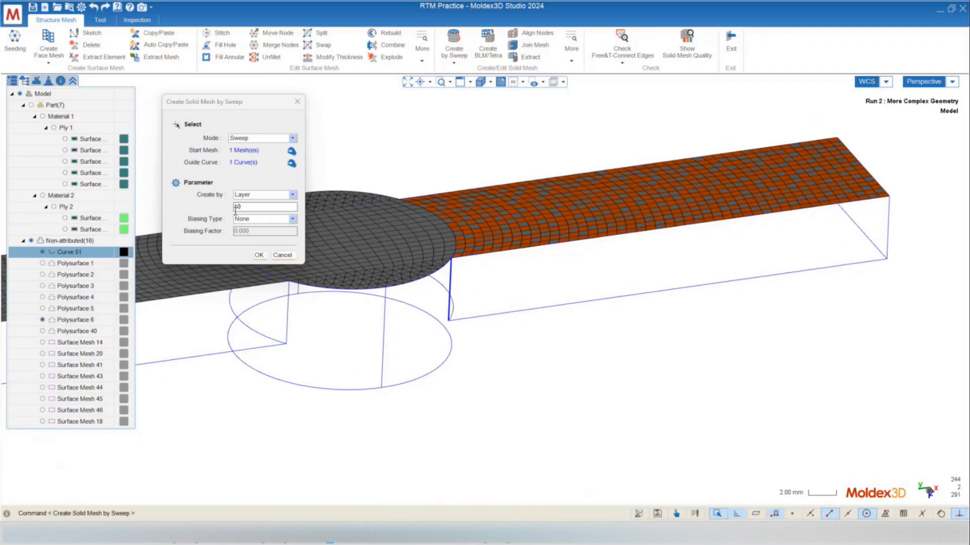
pyautogui.scroll(-5, 584, 358)
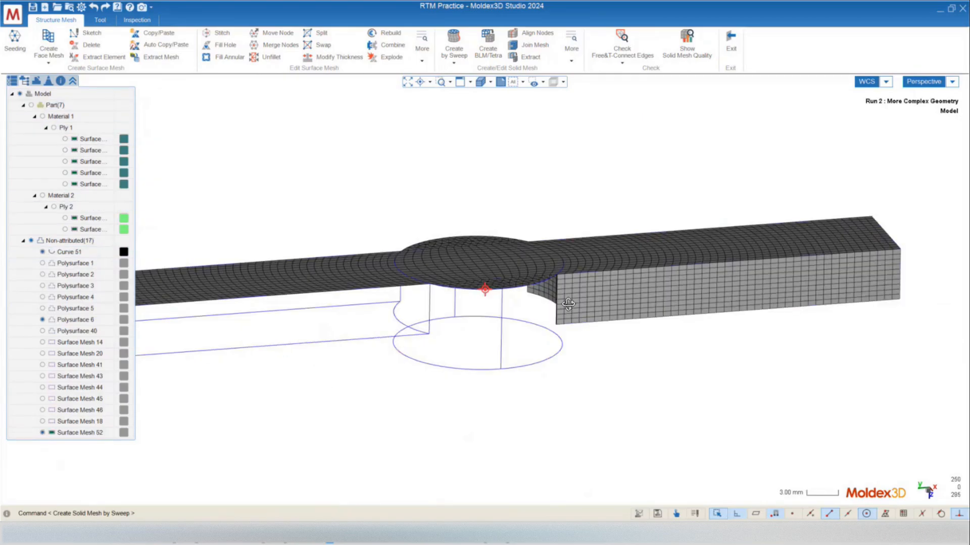
# Step: Draw a guide line down the opposite arm's vertical corner edge beside the disc, from (58.54, 43.29, 2.00) to (58.54, 43.29, 7.00)
pyautogui.moveTo(568, 304)
pyautogui.mouseDown(button='middle')
pyautogui.moveTo(563, 310)
pyautogui.moveTo(607, 322)
pyautogui.moveTo(580, 313)
pyautogui.mouseUp(button='middle')
pyautogui.scroll(-2, 592, 304)
pyautogui.scroll(5, 485, 293)
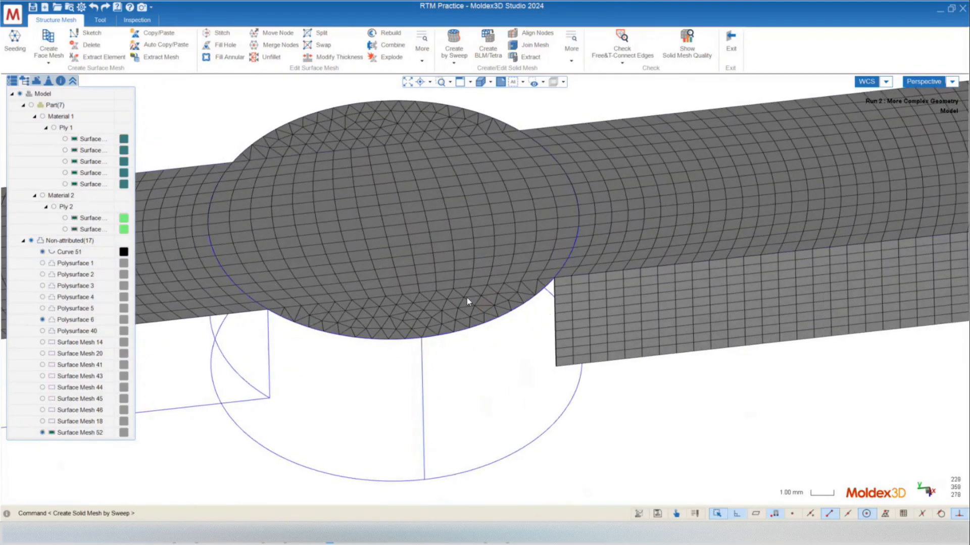
pyautogui.scroll(-2, 629, 273)
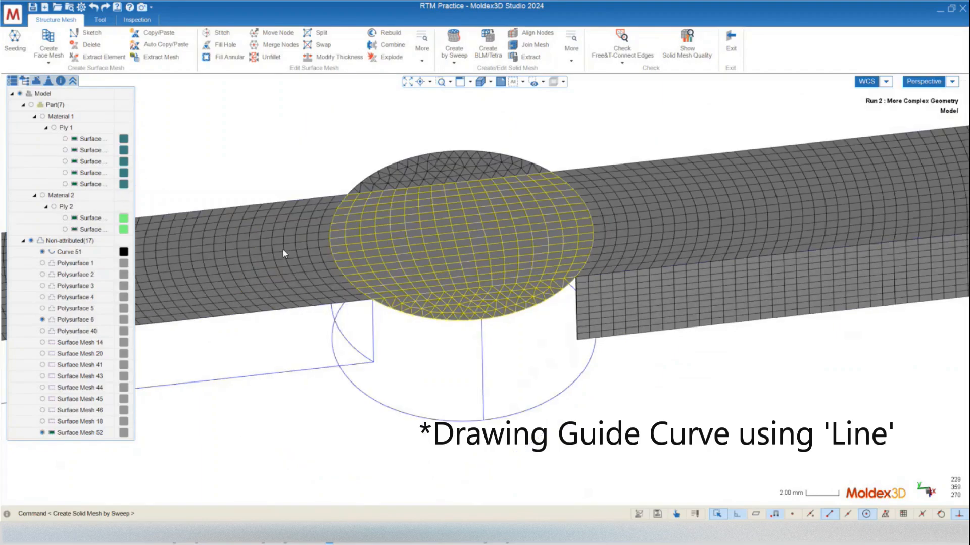
pyautogui.moveTo(421, 373)
pyautogui.mouseDown(button='middle')
pyautogui.moveTo(396, 324)
pyautogui.moveTo(404, 365)
pyautogui.mouseUp(button='middle')
pyautogui.scroll(3, 253, 364)
pyautogui.click(100, 20)
pyautogui.scroll(-2, 378, 275)
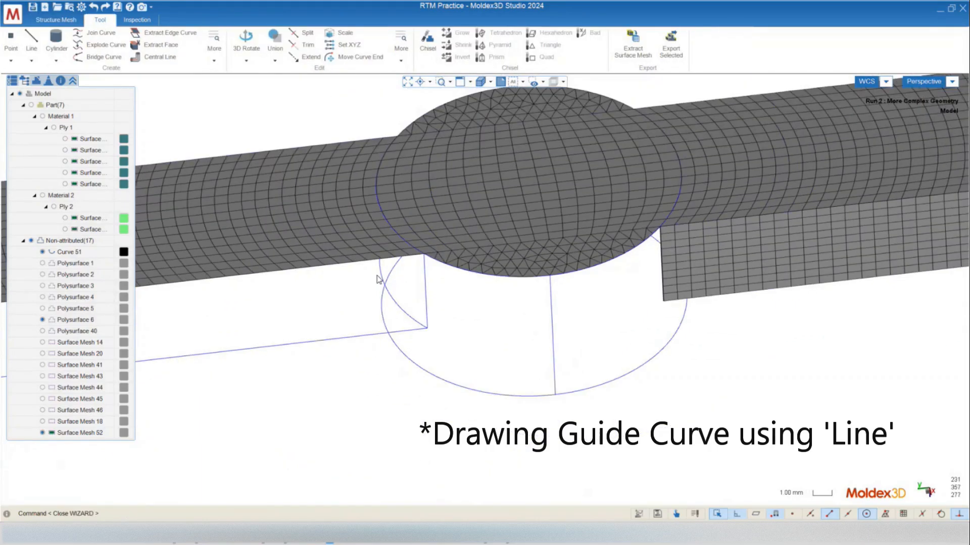
pyautogui.moveTo(422, 293); pyautogui.dragTo(437, 300, button='middle')
pyautogui.click(31, 41)
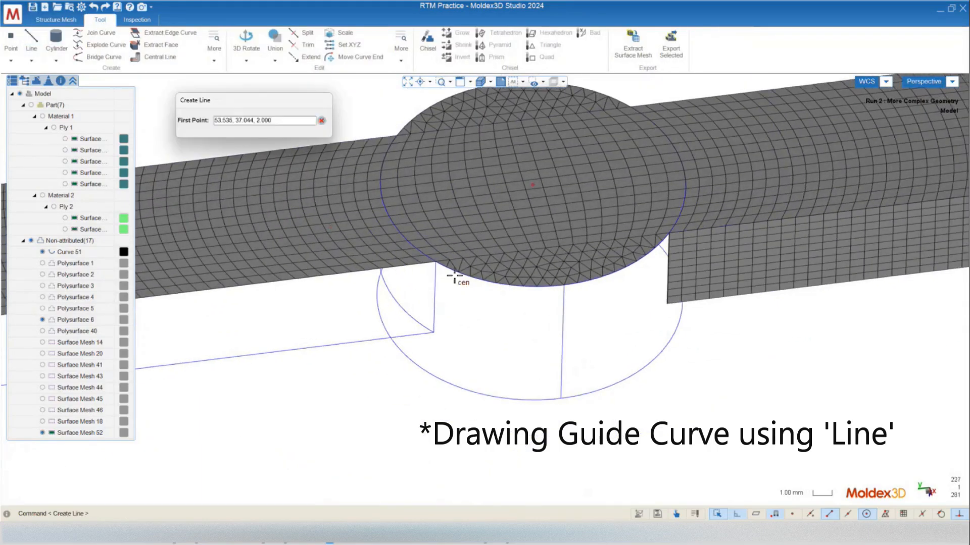
pyautogui.click(433, 262)
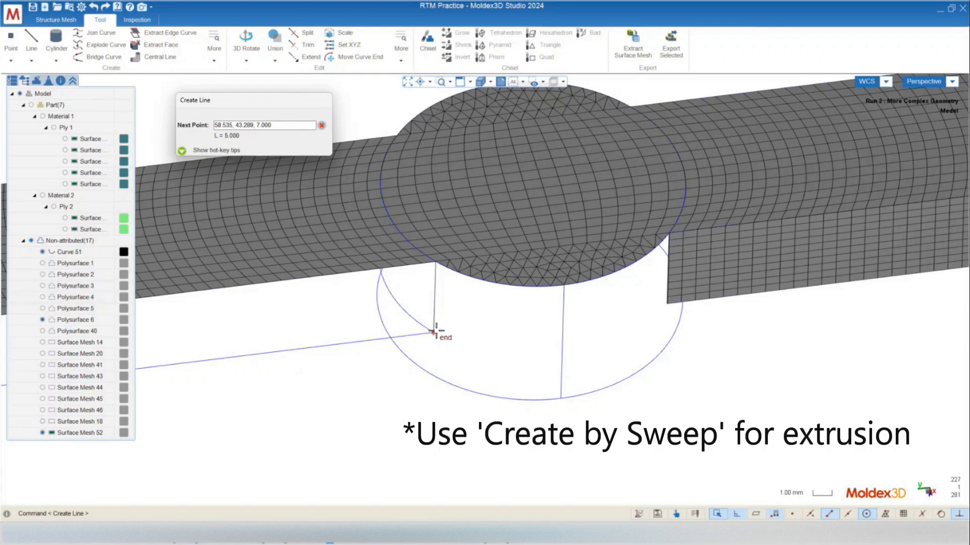
pyautogui.click(433, 333)
# Step: Sweep the opposite arm's top surface mesh along its guide line into a solid mesh with 10 layers and no biasing
pyautogui.scroll(-2, 435, 338)
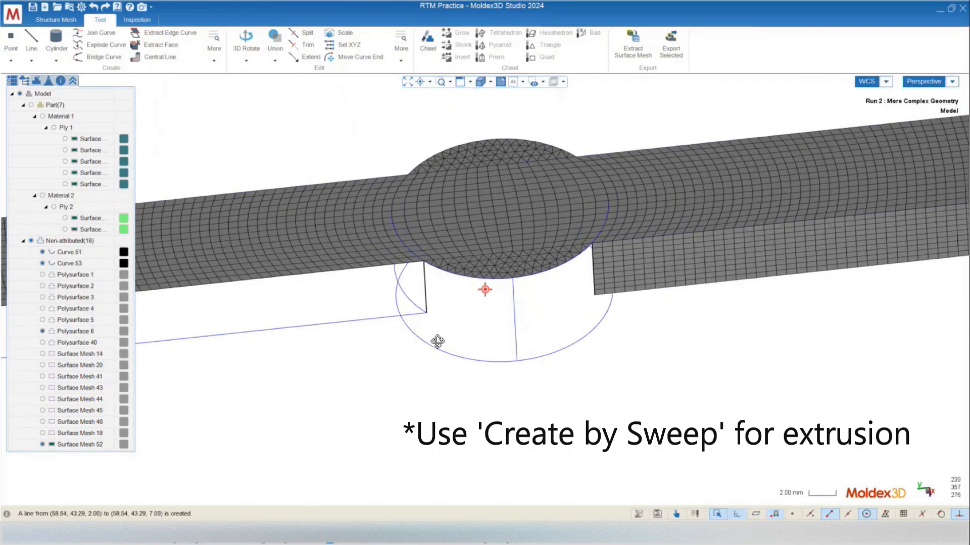
pyautogui.scroll(3, 240, 195)
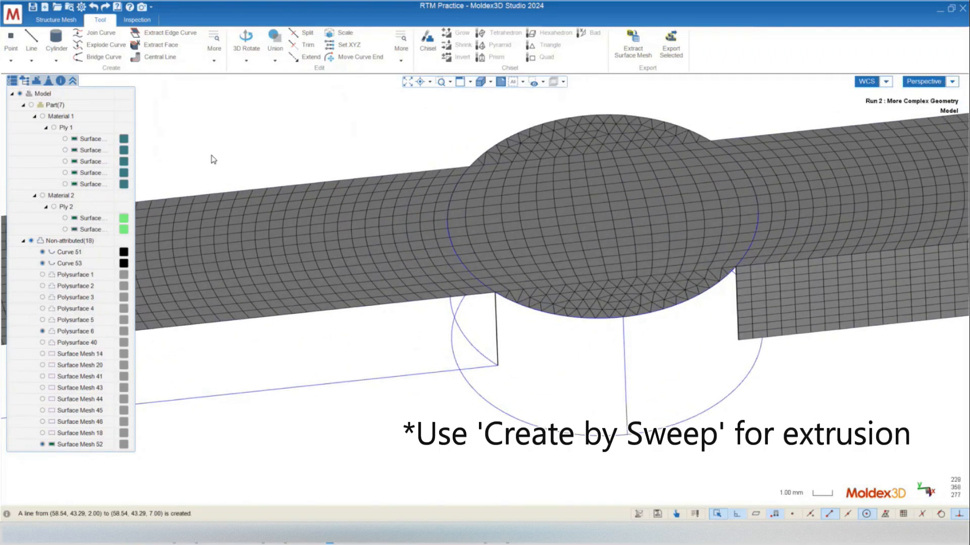
pyautogui.click(56, 20)
pyautogui.click(444, 41)
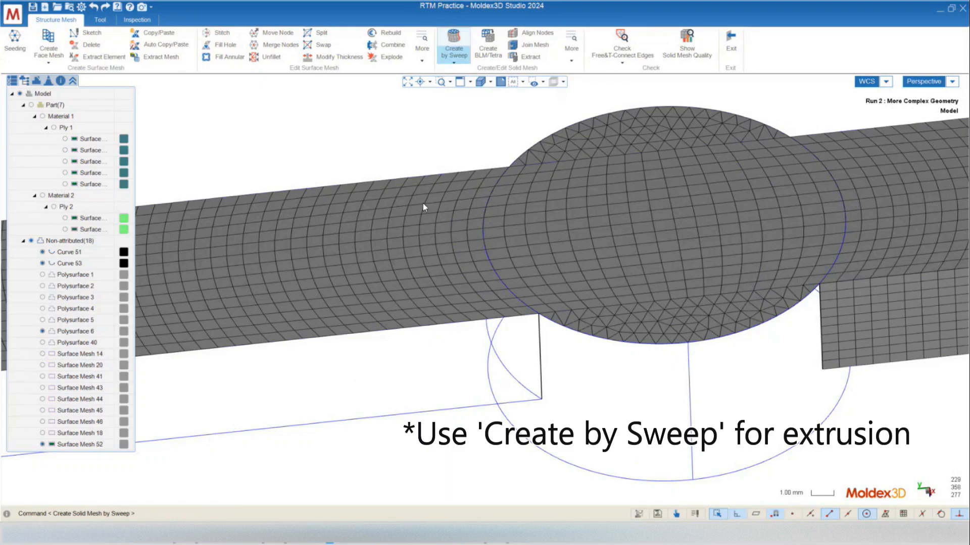
pyautogui.click(466, 251)
pyautogui.click(539, 346)
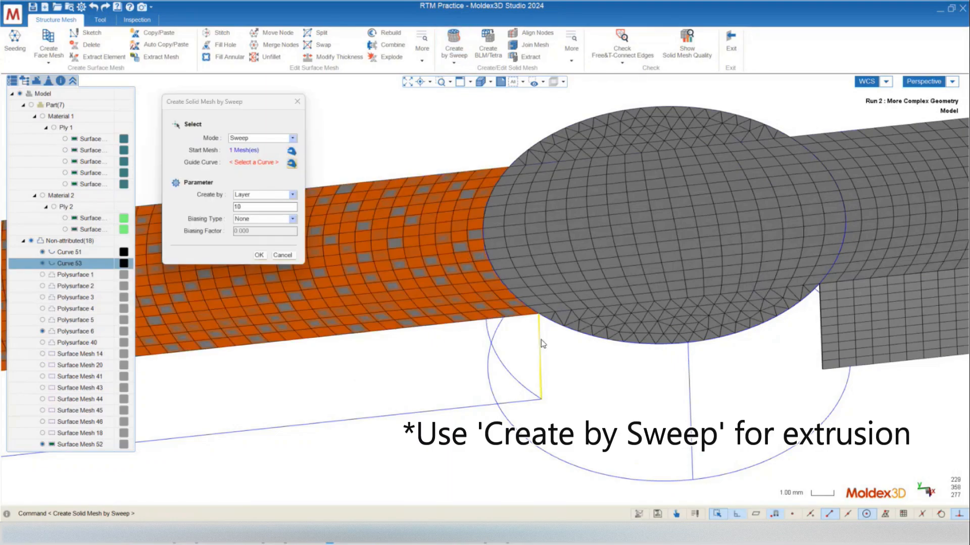
pyautogui.click(259, 256)
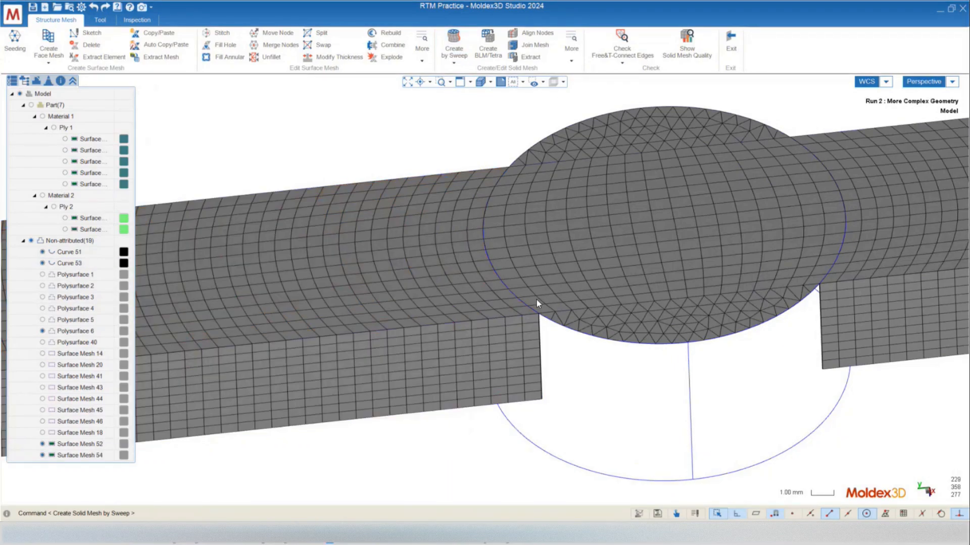
# Step: Examine the disc's surface mesh between the two swept arms and compare the arms' depth with the cylinder's wireframe
pyautogui.scroll(-2, 537, 299)
pyautogui.moveTo(577, 294); pyautogui.dragTo(606, 298, button='middle')
pyautogui.scroll(2, 607, 298)
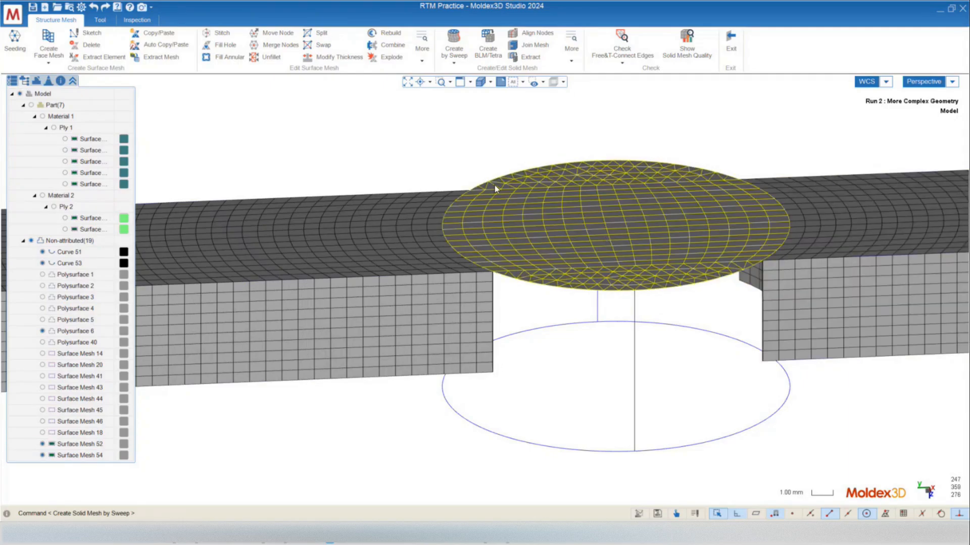
pyautogui.scroll(-3, 494, 188)
pyautogui.moveTo(494, 253)
pyautogui.mouseDown(button='middle')
pyautogui.moveTo(530, 234)
pyautogui.moveTo(480, 248)
pyautogui.moveTo(580, 256)
pyautogui.moveTo(565, 233)
pyautogui.mouseUp(button='middle')
pyautogui.scroll(2, 566, 233)
pyautogui.scroll(2, 655, 218)
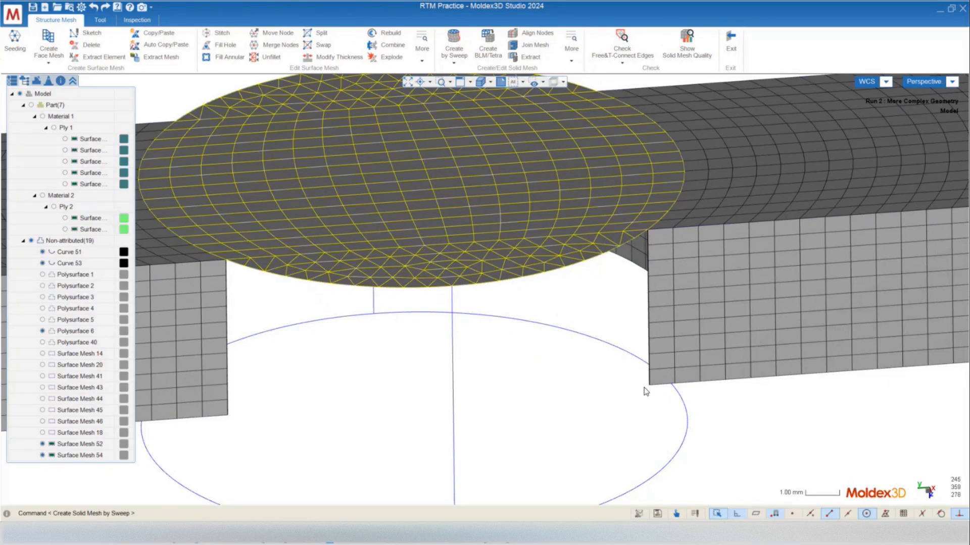
pyautogui.scroll(-3, 567, 174)
pyautogui.moveTo(654, 299); pyautogui.dragTo(675, 300, button='middle')
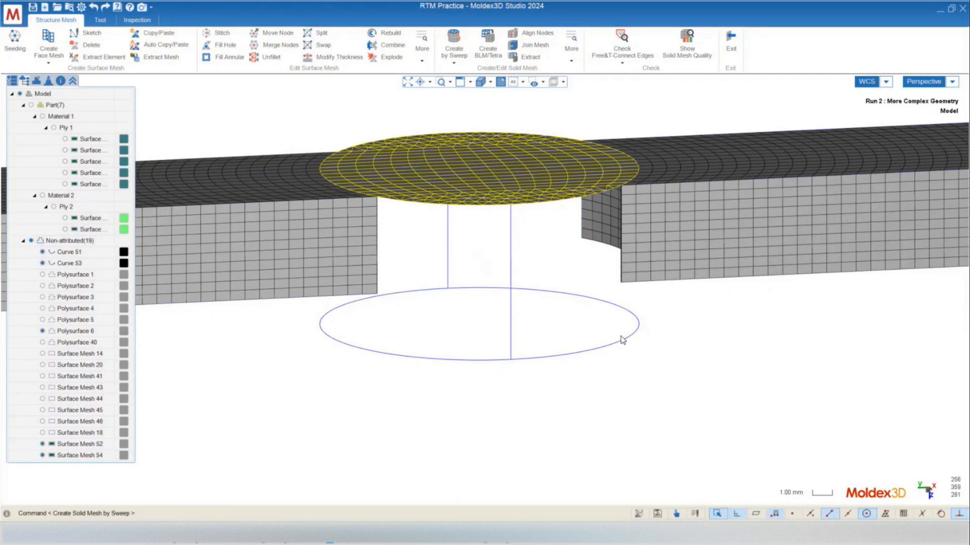
pyautogui.moveTo(611, 326); pyautogui.dragTo(519, 307, button='middle')
# Step: Combine the disc's central strip and its two outer segments into a single surface mesh
pyautogui.click(459, 234)
pyautogui.click(551, 323)
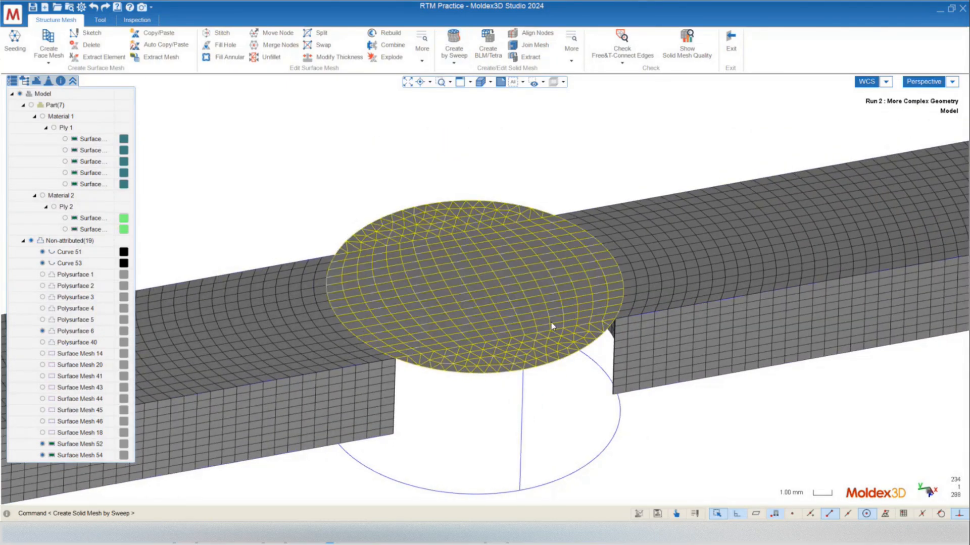
pyautogui.click(410, 158)
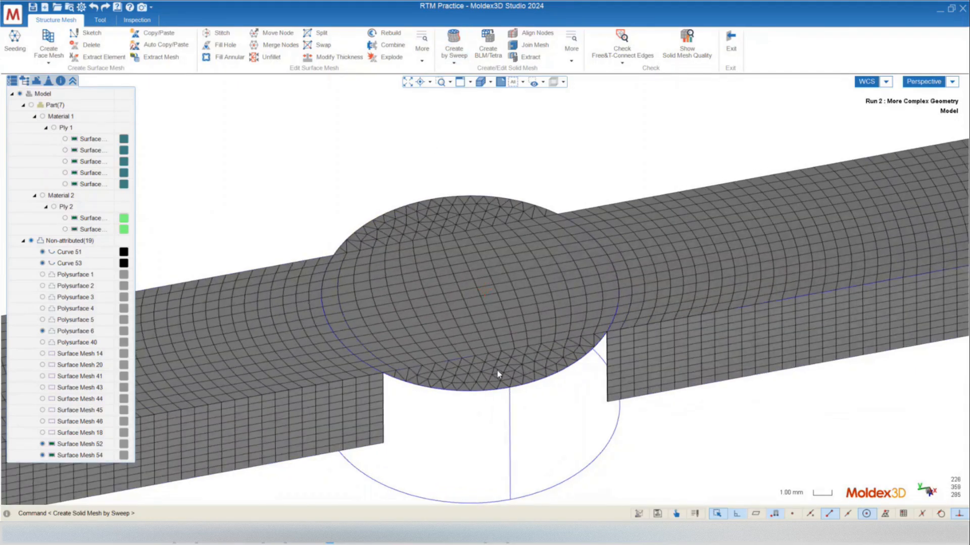
pyautogui.click(497, 370)
pyautogui.click(472, 297)
pyautogui.click(452, 221)
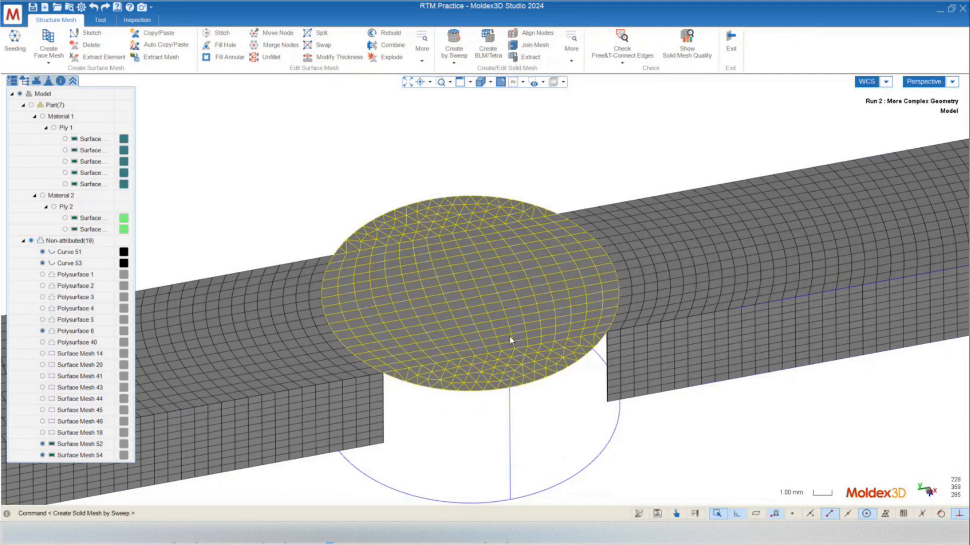
pyautogui.click(386, 48)
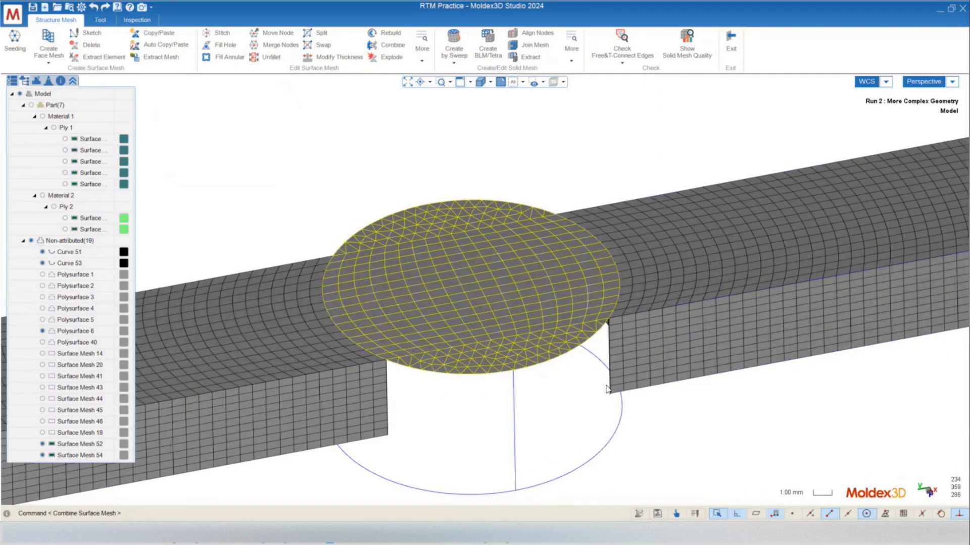
# Step: Sweep the combined disc surface mesh along the adjacent arm's corner guide line into a solid mesh with 10 layers and no biasing
pyautogui.click(457, 40)
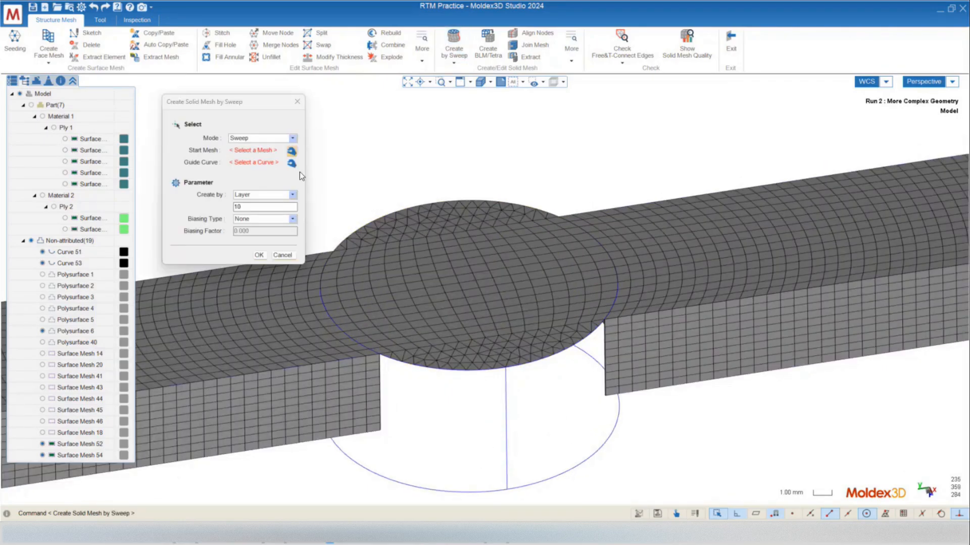
pyautogui.click(508, 271)
pyautogui.scroll(4, 568, 319)
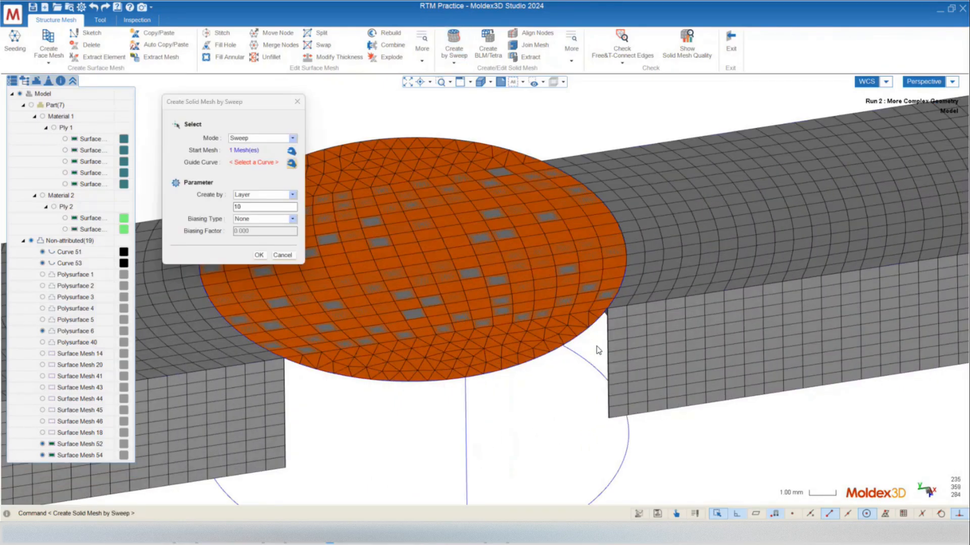
pyautogui.click(611, 348)
pyautogui.scroll(-4, 634, 258)
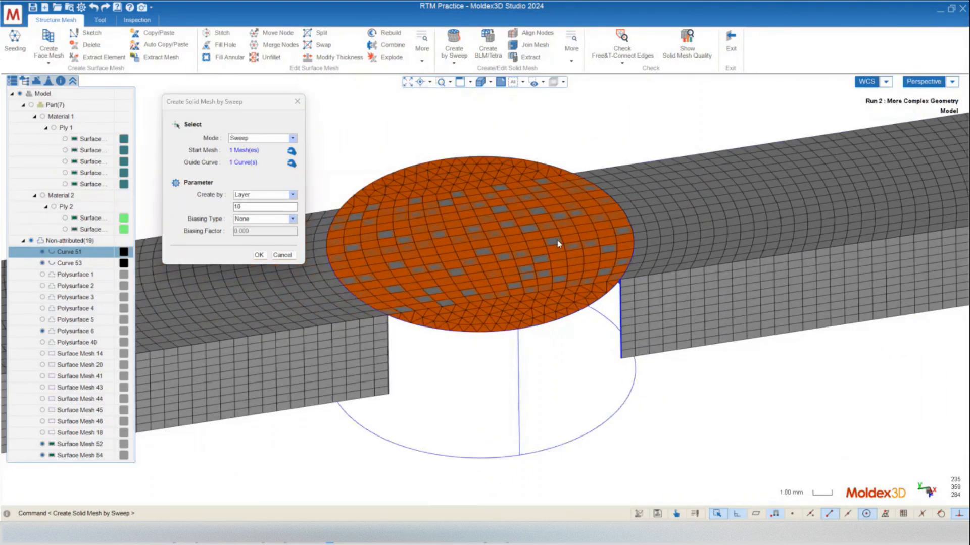
pyautogui.scroll(-2, 557, 244)
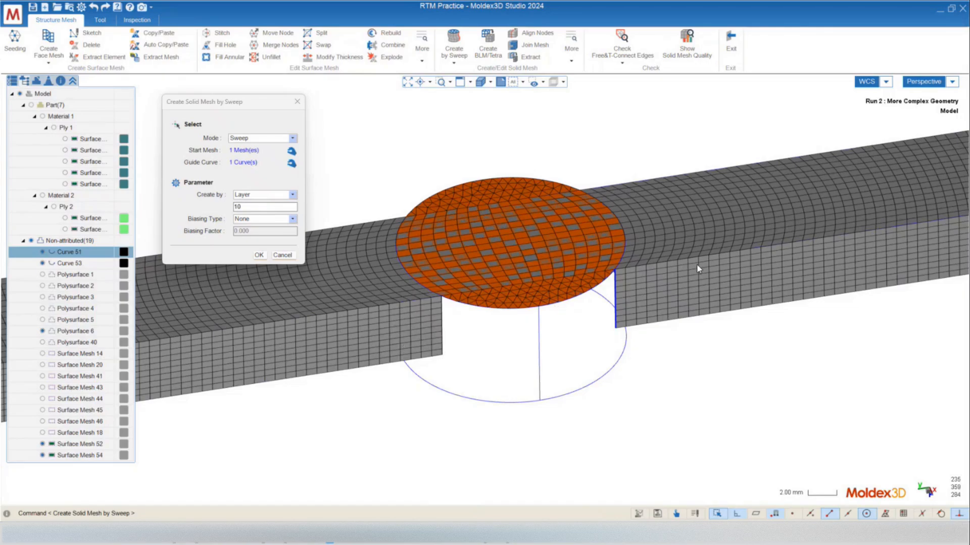
pyautogui.click(259, 255)
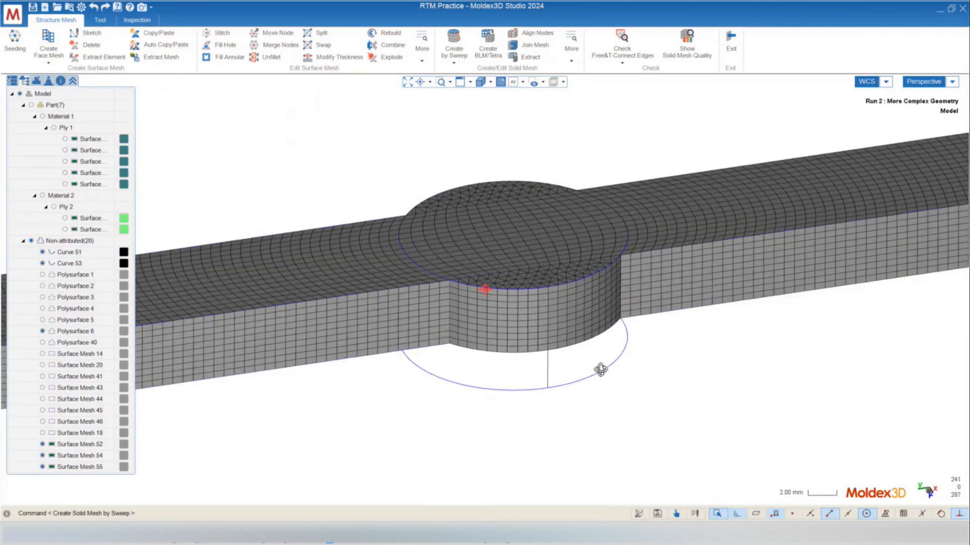
# Step: Move the disc's surface mesh from the arm's upper corner (58.535, 30.799, 2.000) to its lower corner (58.535, 30.799, 7.000) without copying
pyautogui.click(549, 281)
pyautogui.moveTo(632, 323)
pyautogui.mouseDown(button='middle')
pyautogui.moveTo(653, 371)
pyautogui.moveTo(589, 264)
pyautogui.moveTo(619, 240)
pyautogui.moveTo(658, 277)
pyautogui.moveTo(654, 405)
pyautogui.moveTo(587, 359)
pyautogui.moveTo(611, 369)
pyautogui.moveTo(599, 383)
pyautogui.moveTo(547, 357)
pyautogui.moveTo(558, 353)
pyautogui.mouseUp(button='middle')
pyautogui.click(580, 242)
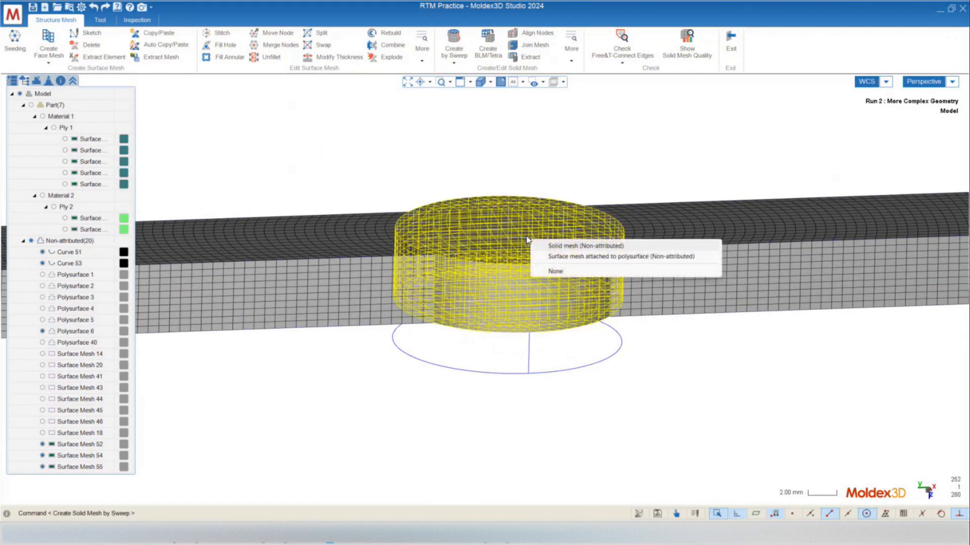
pyautogui.click(571, 256)
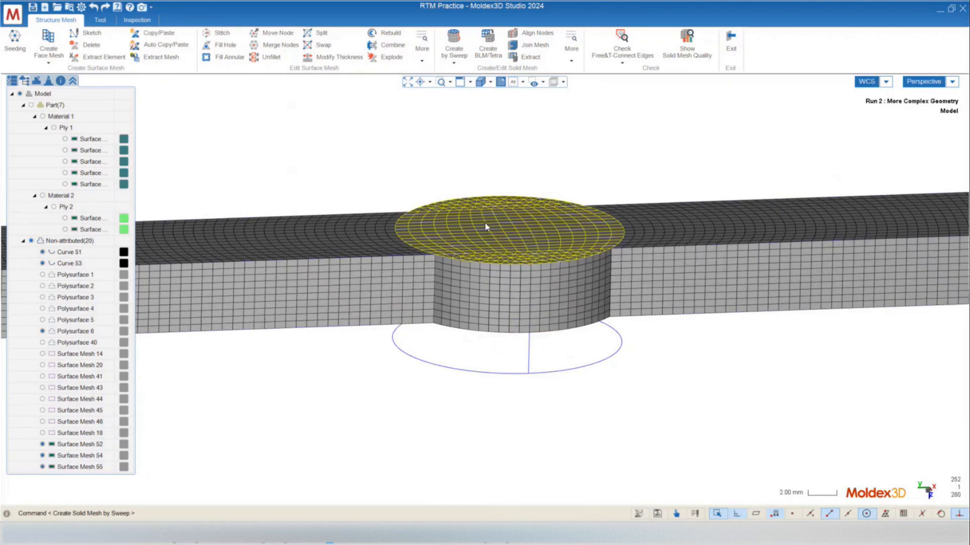
pyautogui.moveTo(566, 371); pyautogui.dragTo(590, 377, button='middle')
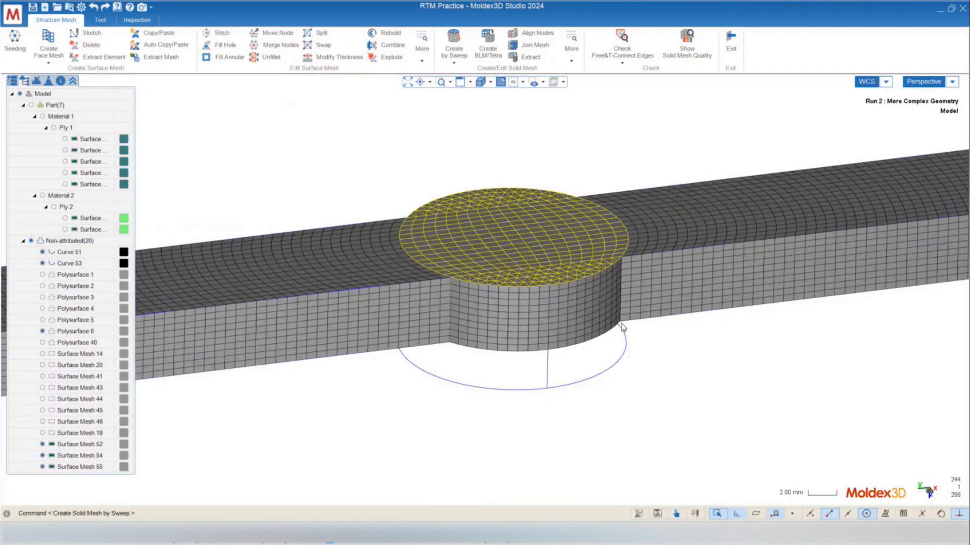
pyautogui.moveTo(644, 335)
pyautogui.mouseDown(button='middle')
pyautogui.moveTo(620, 335)
pyautogui.moveTo(529, 271)
pyautogui.mouseUp(button='middle')
pyautogui.scroll(3, 529, 271)
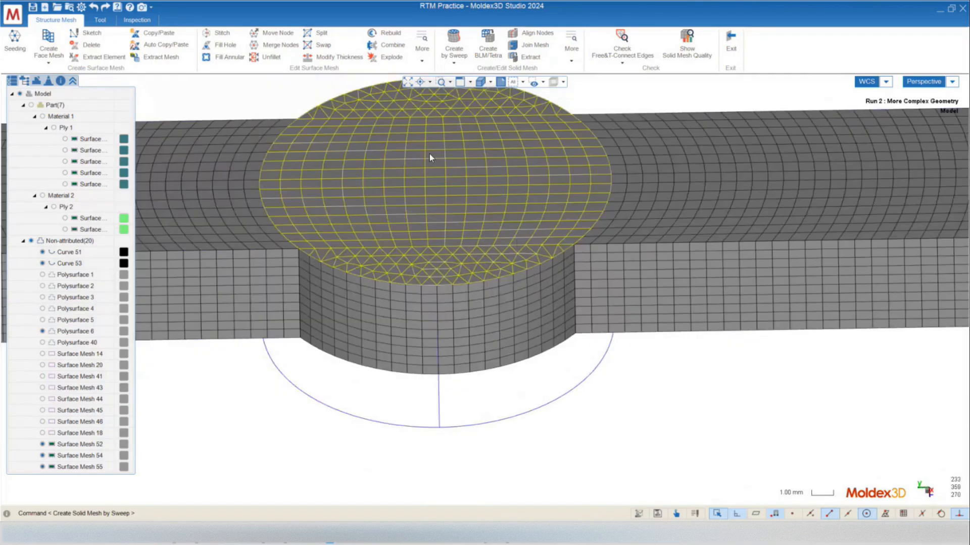
pyautogui.rightClick(524, 216)
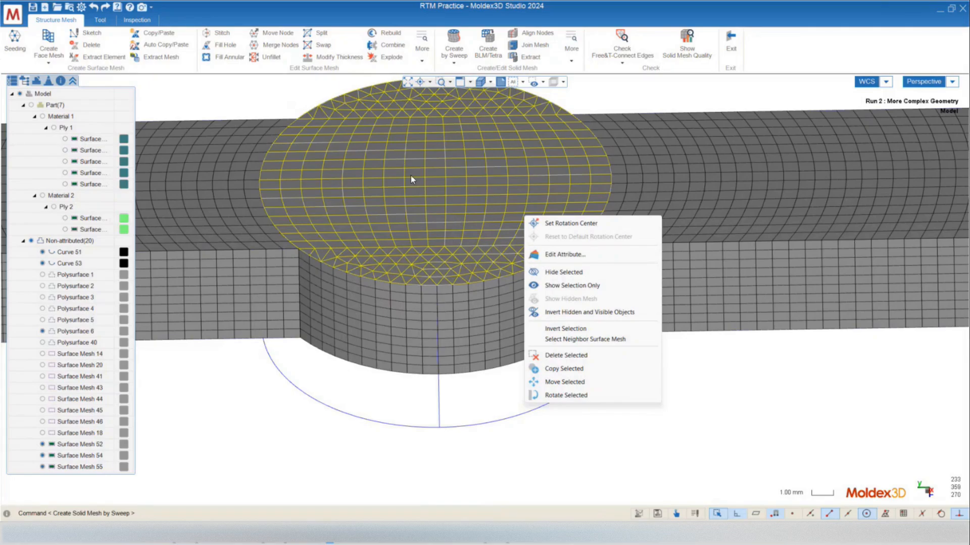
pyautogui.click(566, 382)
pyautogui.scroll(5, 580, 303)
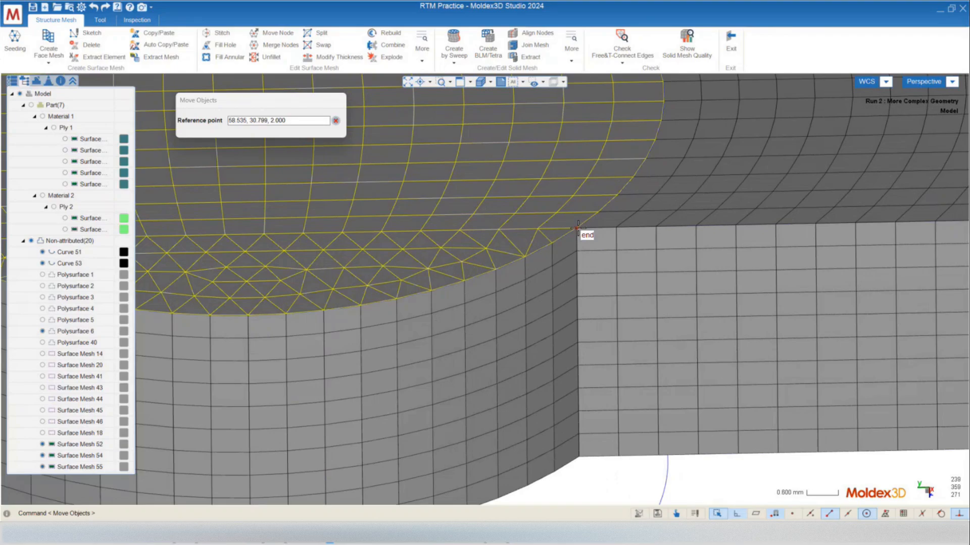
pyautogui.click(577, 228)
pyautogui.scroll(3, 577, 384)
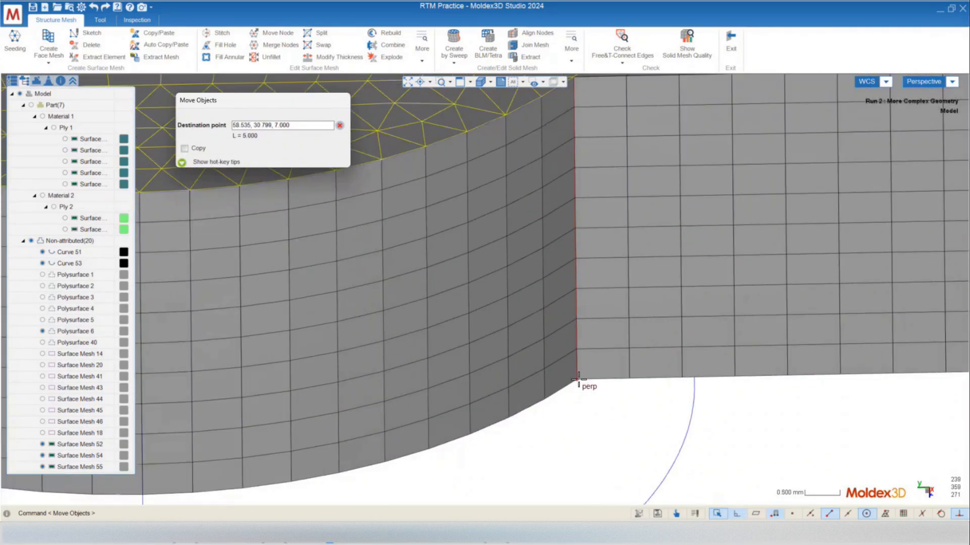
pyautogui.click(578, 379)
pyautogui.scroll(-5, 507, 216)
pyautogui.scroll(5, 532, 386)
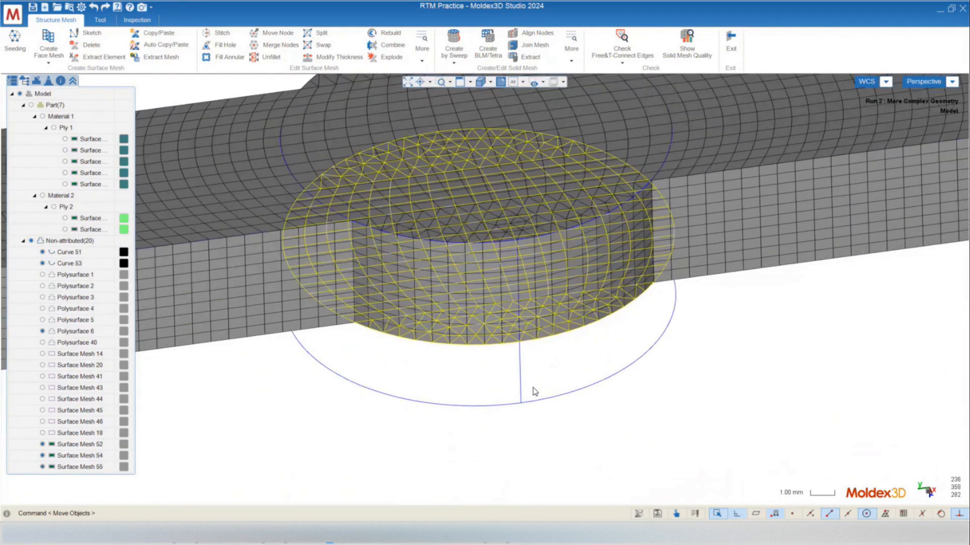
pyautogui.click(706, 449)
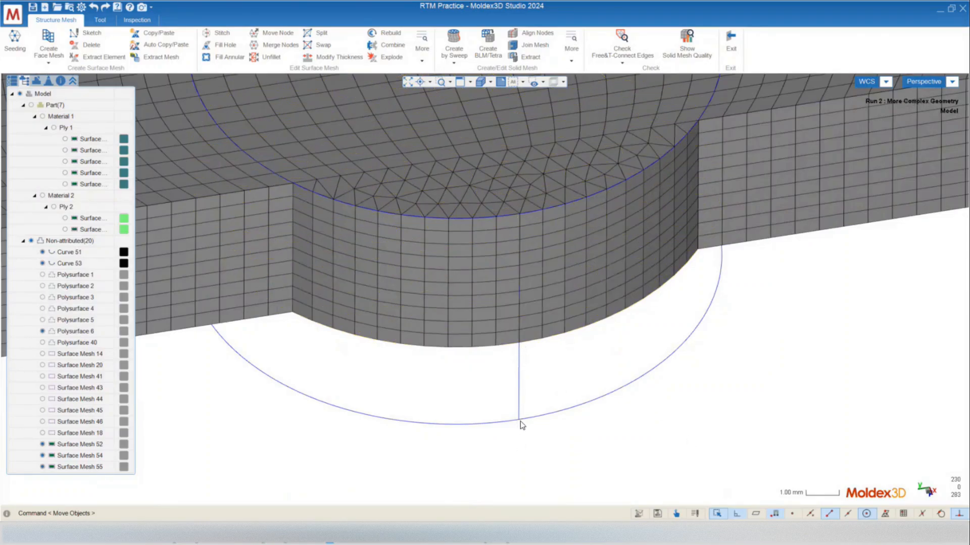
# Step: Enable mesh snapping and draw a guide line along the cylinder's lower wall from (61.54, 37.04, 7.00) to (61.54, 37.04, 10.00)
pyautogui.moveTo(520, 421)
pyautogui.mouseDown(button='middle')
pyautogui.moveTo(590, 459)
pyautogui.moveTo(495, 82)
pyautogui.mouseUp(button='middle')
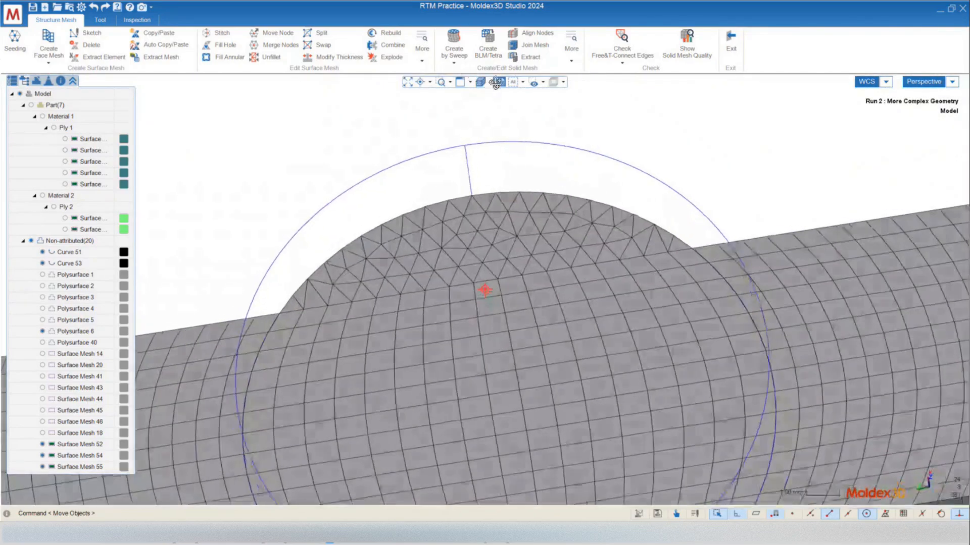
pyautogui.moveTo(480, 146); pyautogui.dragTo(245, 154, button='middle')
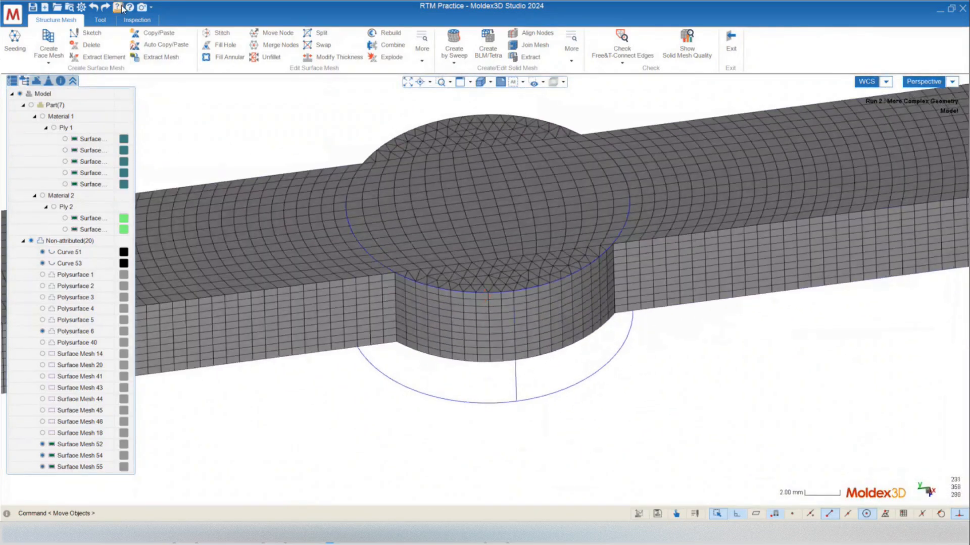
pyautogui.click(101, 20)
pyautogui.click(32, 45)
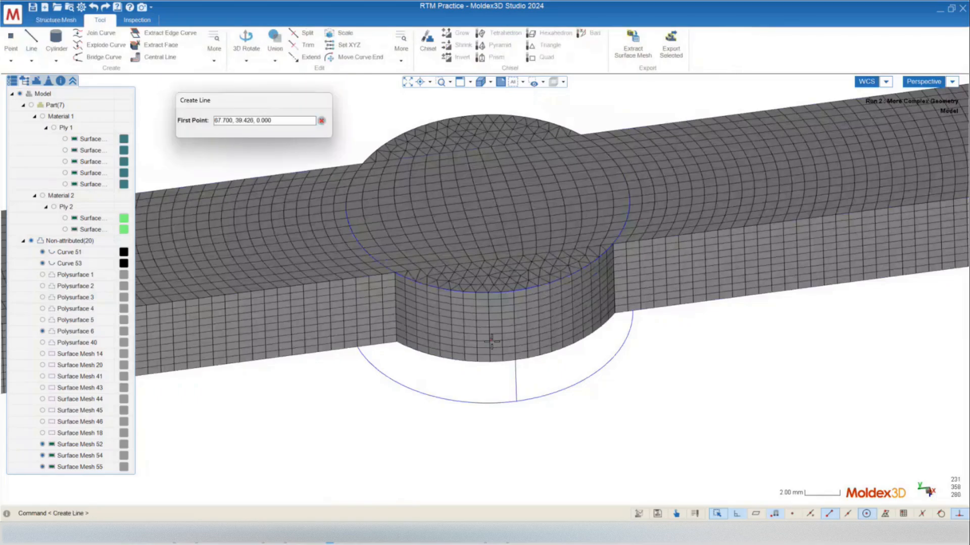
pyautogui.scroll(2, 516, 387)
pyautogui.scroll(3, 515, 387)
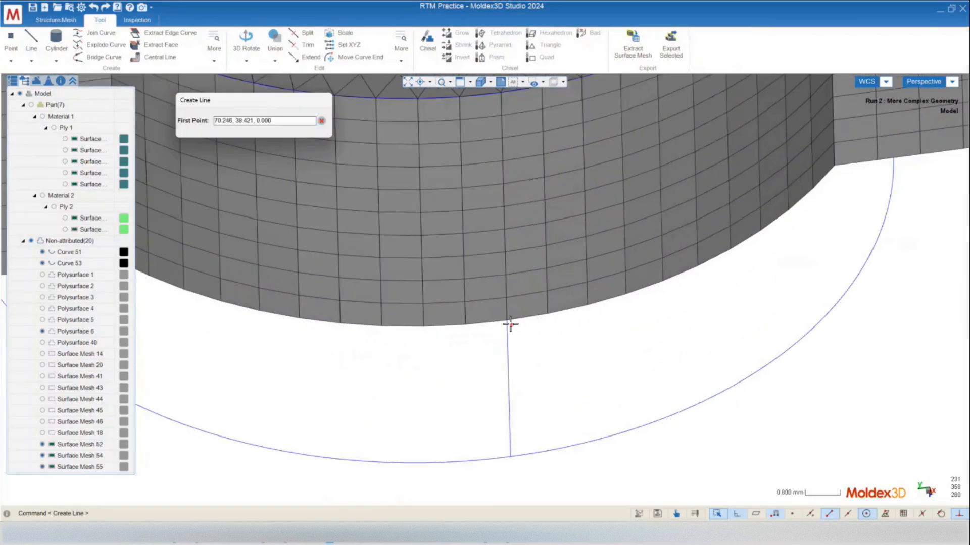
pyautogui.click(884, 514)
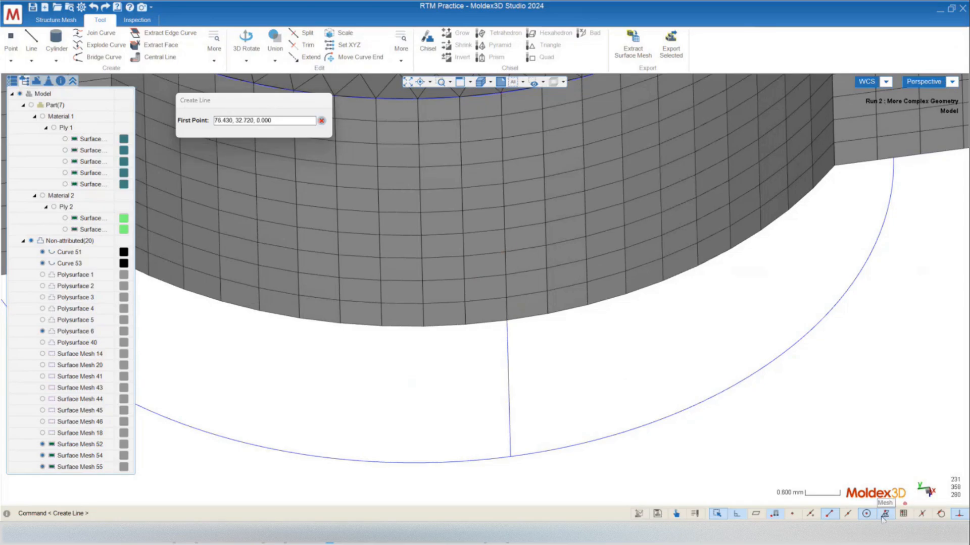
pyautogui.click(502, 321)
pyautogui.scroll(-2, 505, 363)
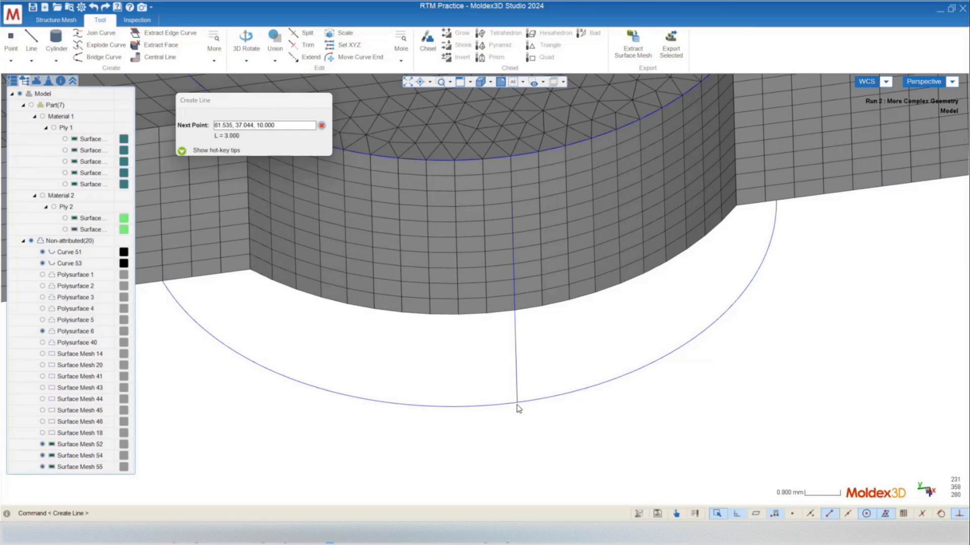
pyautogui.click(516, 403)
pyautogui.moveTo(551, 408); pyautogui.dragTo(566, 304, button='middle')
pyautogui.scroll(2, 523, 277)
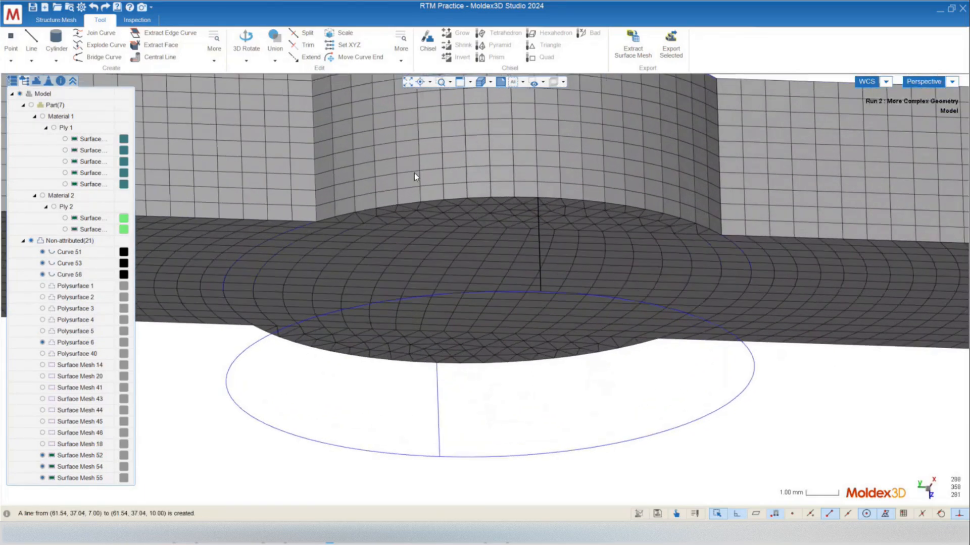
# Step: Sweep the moved disc surface mesh along the cylinder's lower guide line into a solid mesh with 5 layers and no biasing
pyautogui.click(55, 20)
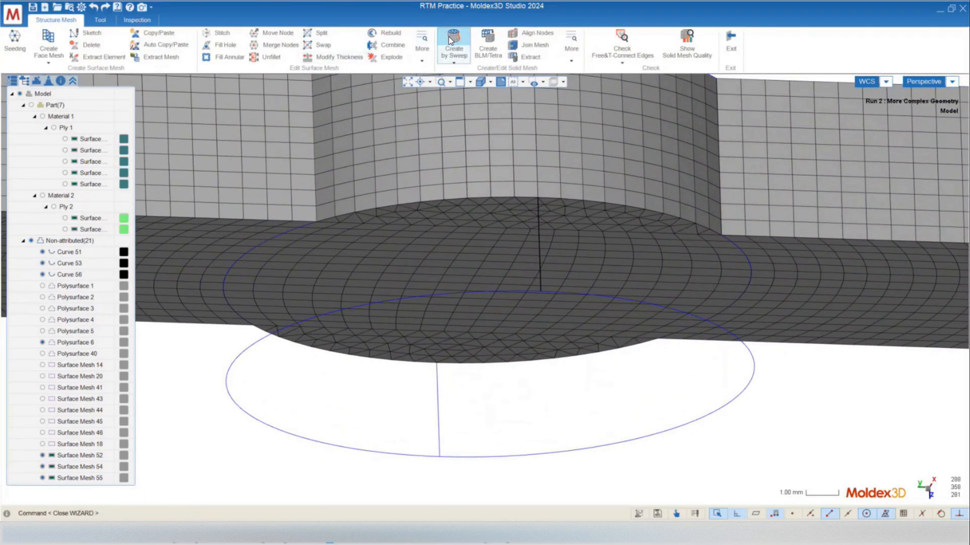
pyautogui.click(454, 48)
pyautogui.click(492, 255)
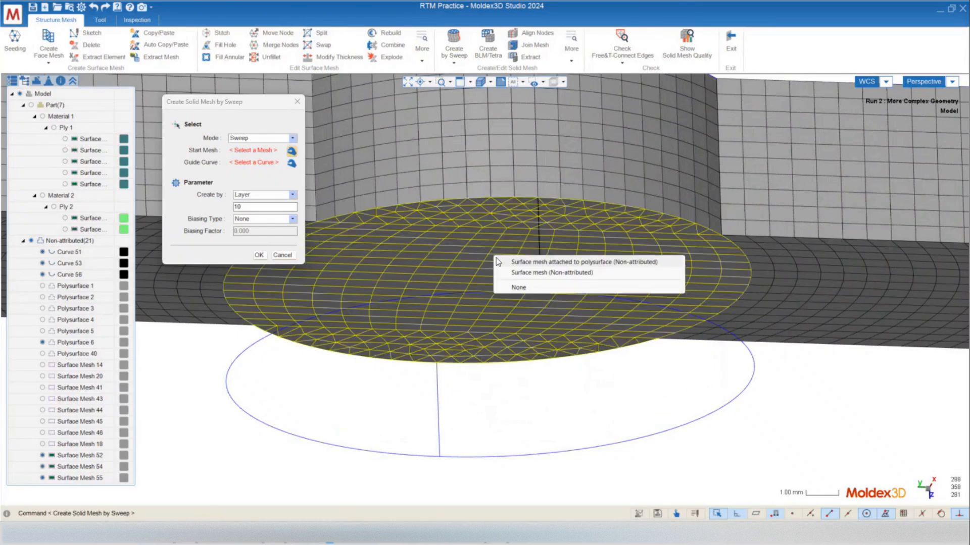
pyautogui.click(532, 259)
pyautogui.moveTo(532, 259); pyautogui.dragTo(529, 266, button='middle')
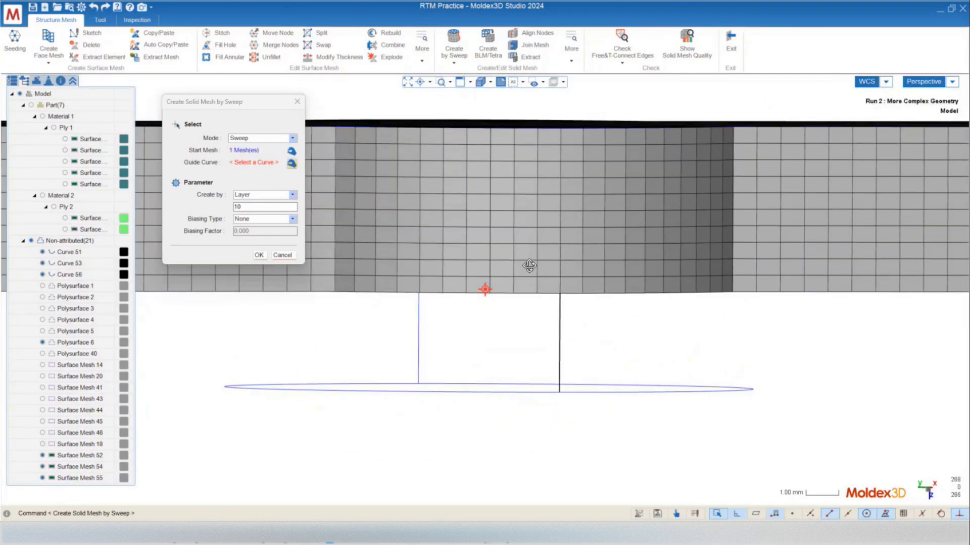
pyautogui.click(559, 329)
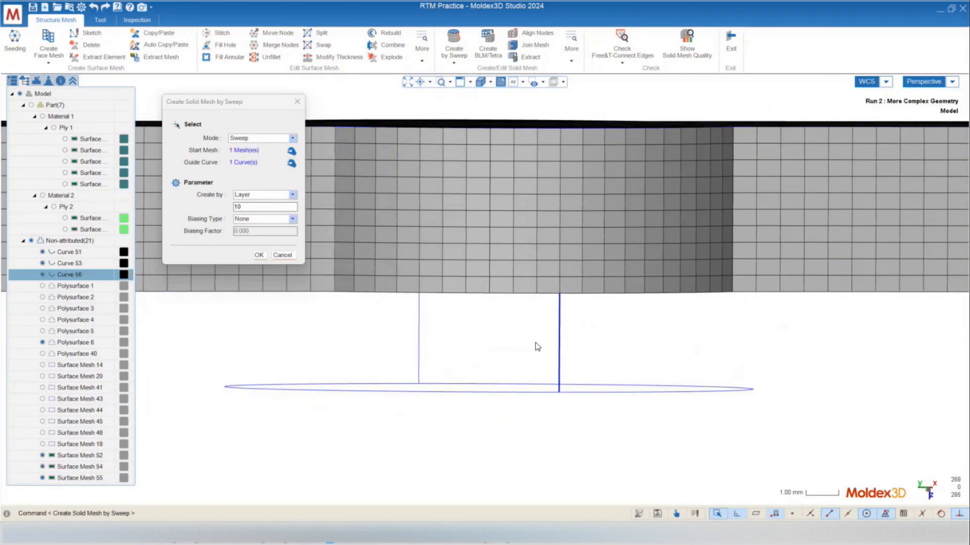
pyautogui.moveTo(534, 344); pyautogui.dragTo(508, 320, button='middle')
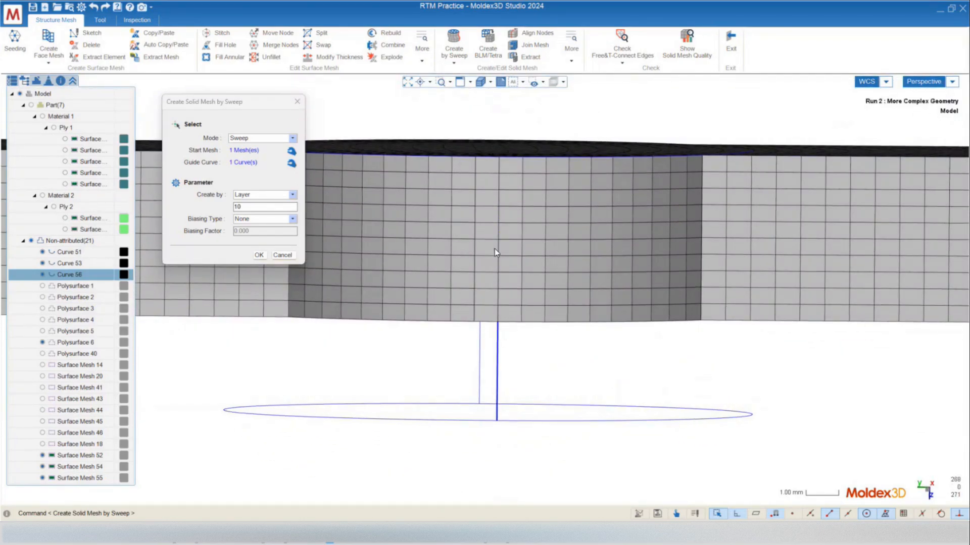
pyautogui.moveTo(505, 309)
pyautogui.mouseDown(button='middle')
pyautogui.moveTo(502, 294)
pyautogui.moveTo(500, 315)
pyautogui.mouseUp(button='middle')
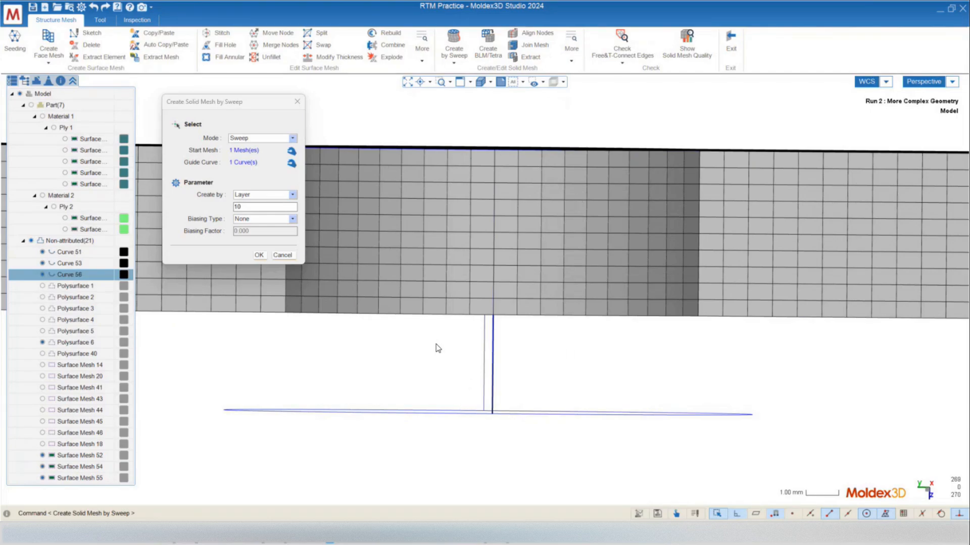
pyautogui.moveTo(495, 410)
pyautogui.mouseDown(button='middle')
pyautogui.moveTo(511, 403)
pyautogui.moveTo(502, 399)
pyautogui.mouseUp(button='middle')
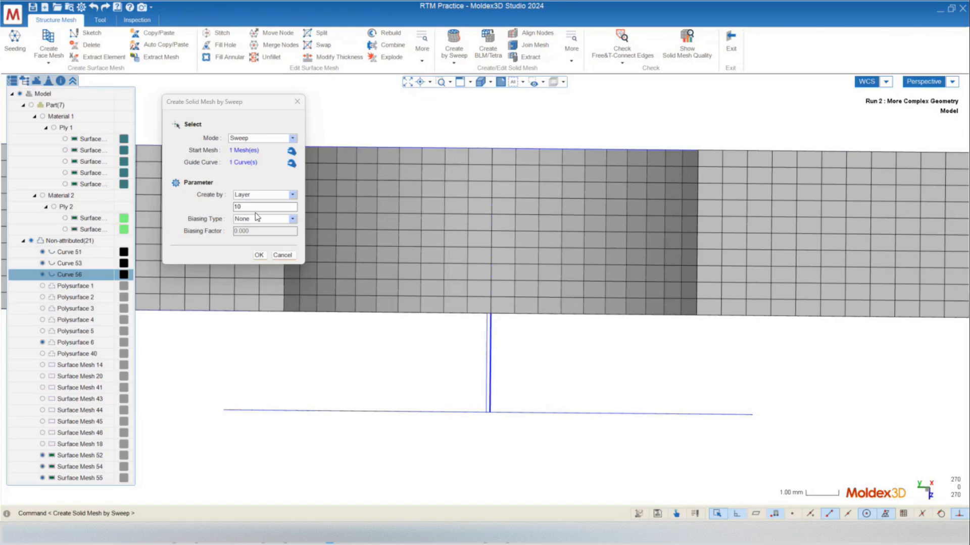
pyautogui.click(186, 205)
pyautogui.scroll(-3, 504, 332)
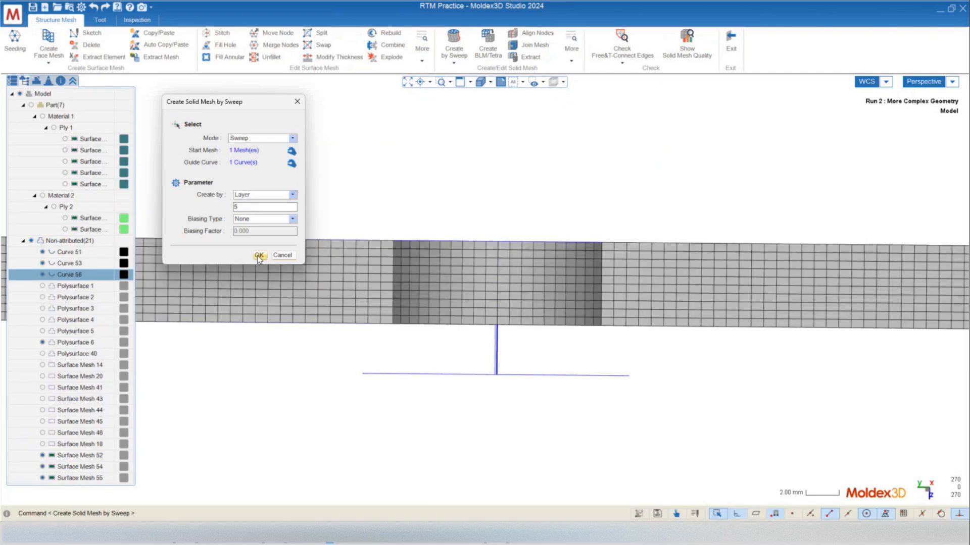
pyautogui.click(258, 255)
pyautogui.moveTo(473, 347)
pyautogui.mouseDown(button='middle')
pyautogui.moveTo(505, 367)
pyautogui.moveTo(494, 375)
pyautogui.moveTo(546, 272)
pyautogui.moveTo(459, 298)
pyautogui.moveTo(498, 240)
pyautogui.mouseUp(button='middle')
pyautogui.scroll(2, 498, 252)
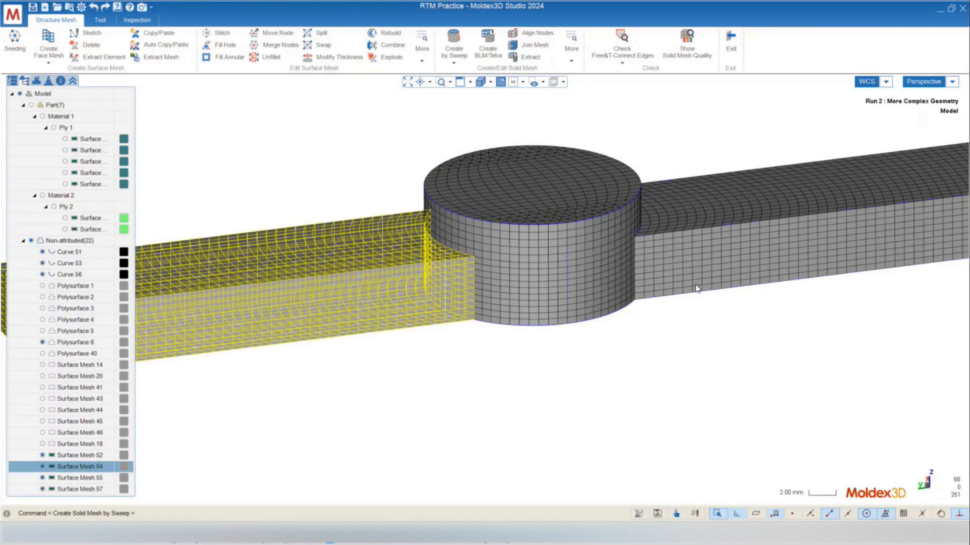
# Step: Join the four solid meshes of the two arms and the central cylinder into a single solid mesh
pyautogui.scroll(-3, 496, 305)
pyautogui.moveTo(496, 305)
pyautogui.mouseDown(button='middle')
pyautogui.moveTo(466, 353)
pyautogui.moveTo(495, 362)
pyautogui.moveTo(481, 357)
pyautogui.mouseUp(button='middle')
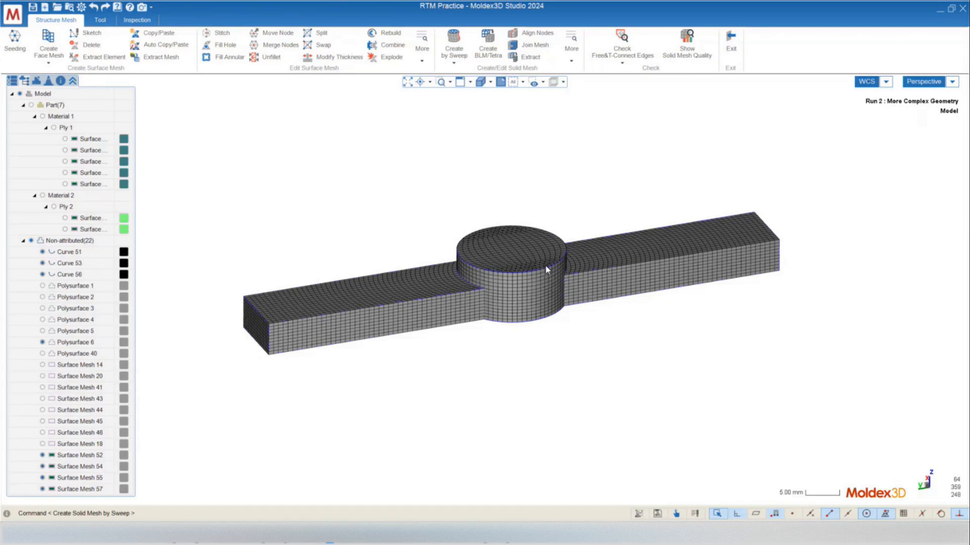
pyautogui.scroll(3, 504, 296)
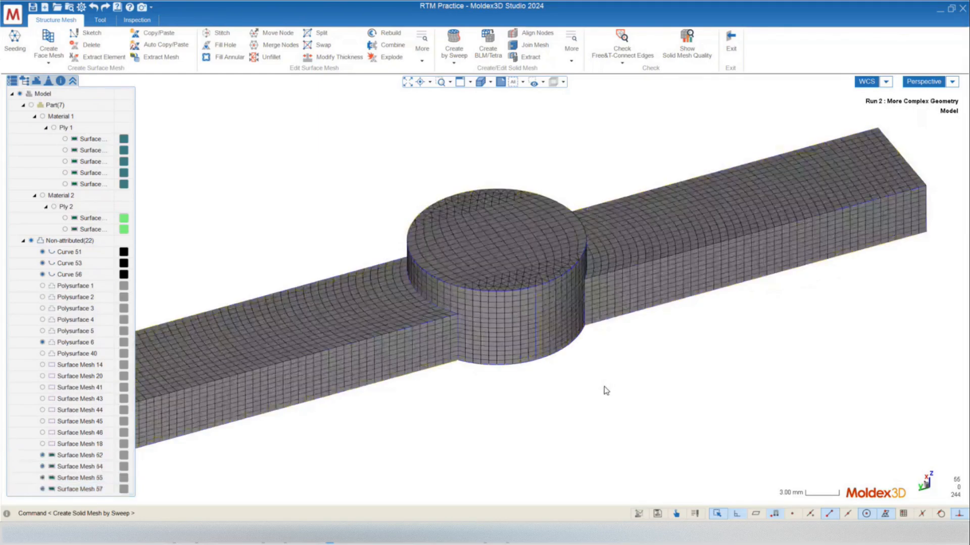
pyautogui.moveTo(483, 337); pyautogui.dragTo(613, 279, button='middle')
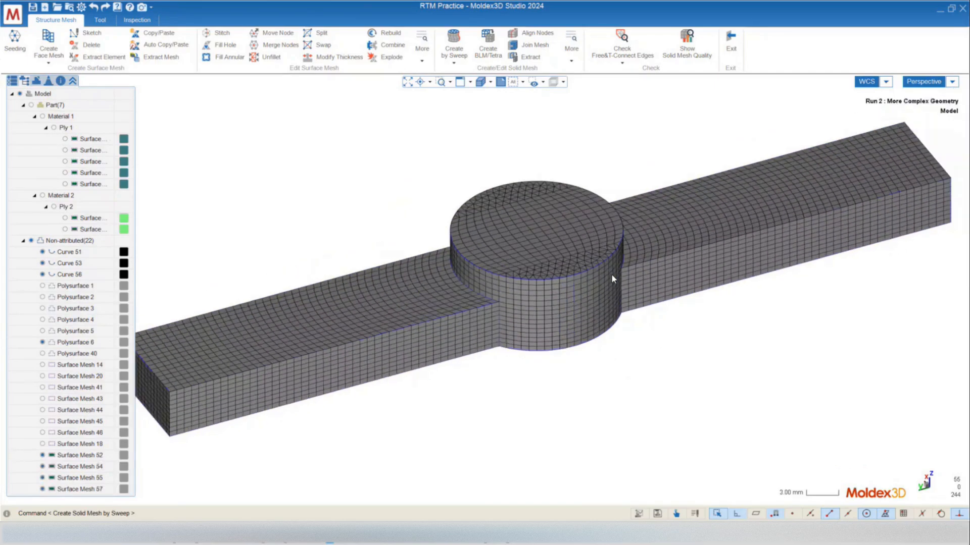
pyautogui.click(549, 259)
pyautogui.click(536, 317)
pyautogui.click(483, 330)
pyautogui.click(651, 292)
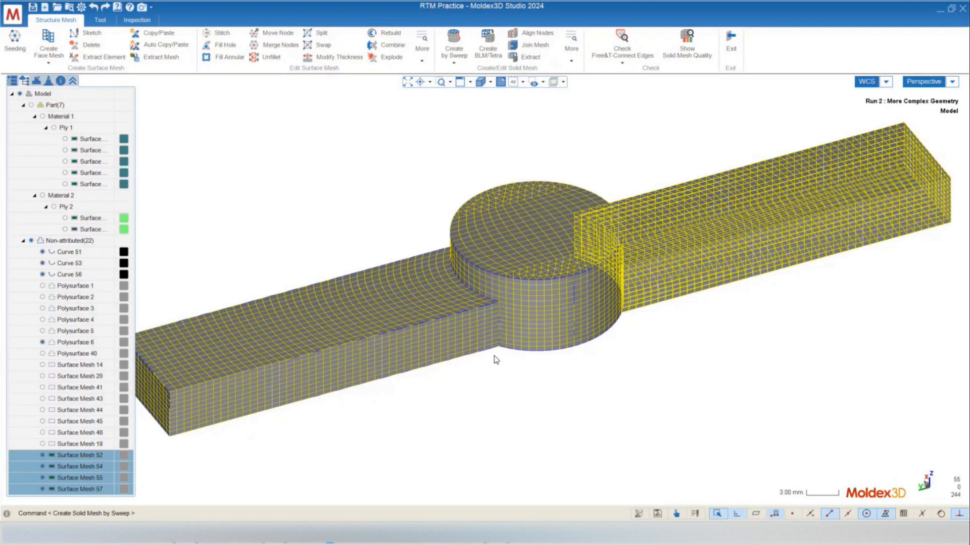
pyautogui.moveTo(496, 359); pyautogui.dragTo(495, 276, button='middle')
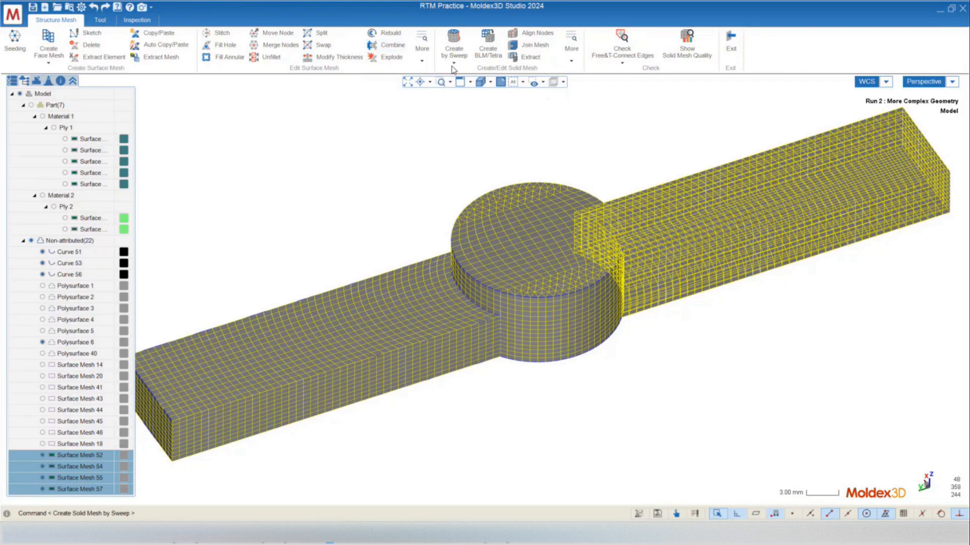
pyautogui.click(529, 48)
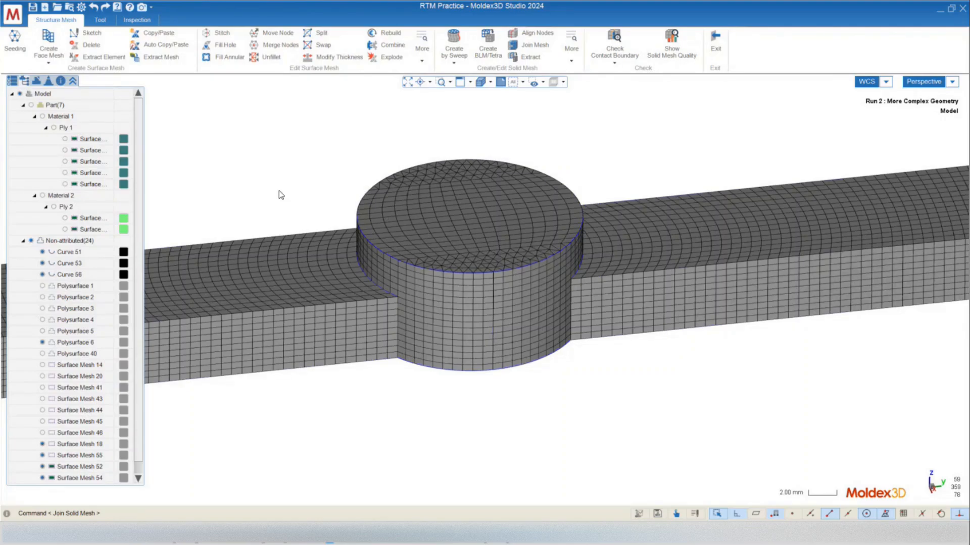
# Step: Select the joined non-attributed solid mesh of the bar and cylinder and assign it the Cold Runner attribute
pyautogui.click(530, 329)
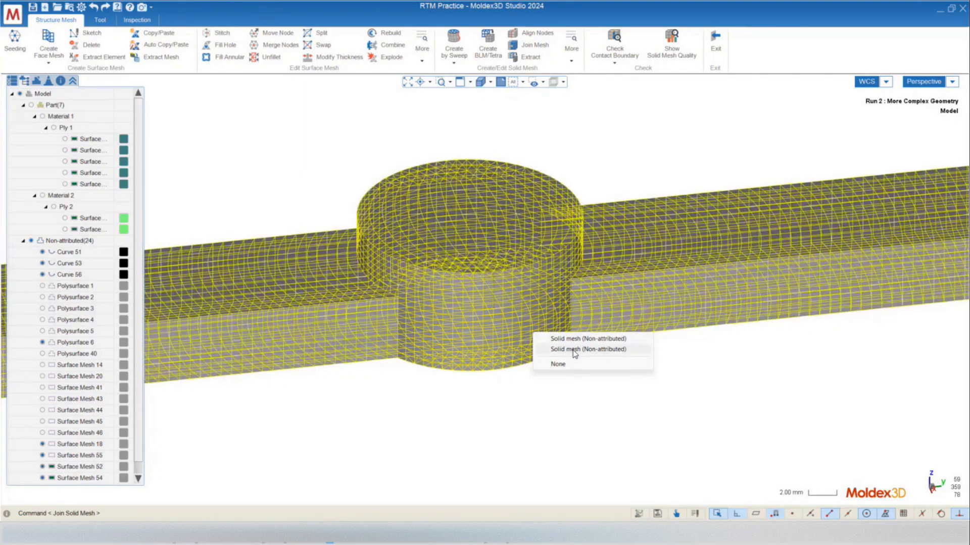
pyautogui.click(578, 351)
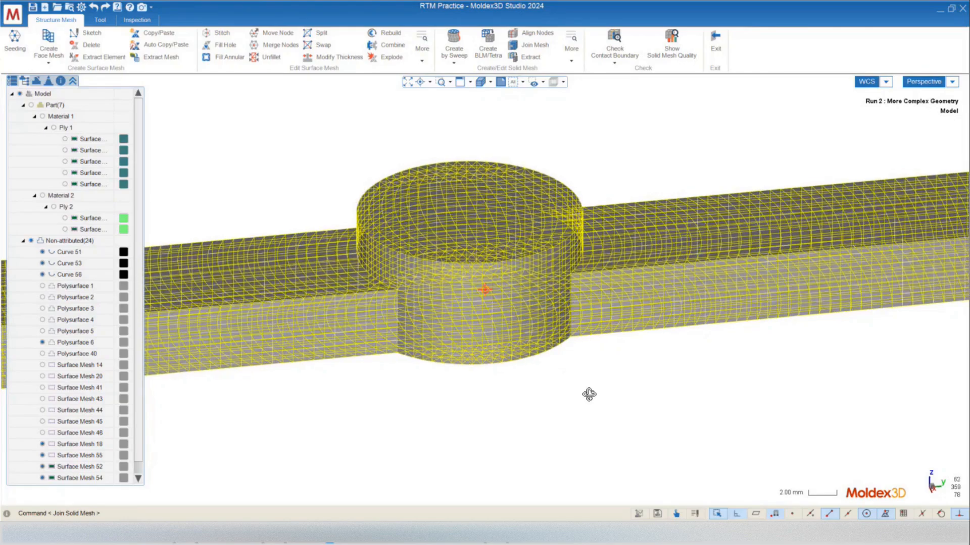
pyautogui.scroll(-5, 586, 394)
pyautogui.scroll(5, 517, 307)
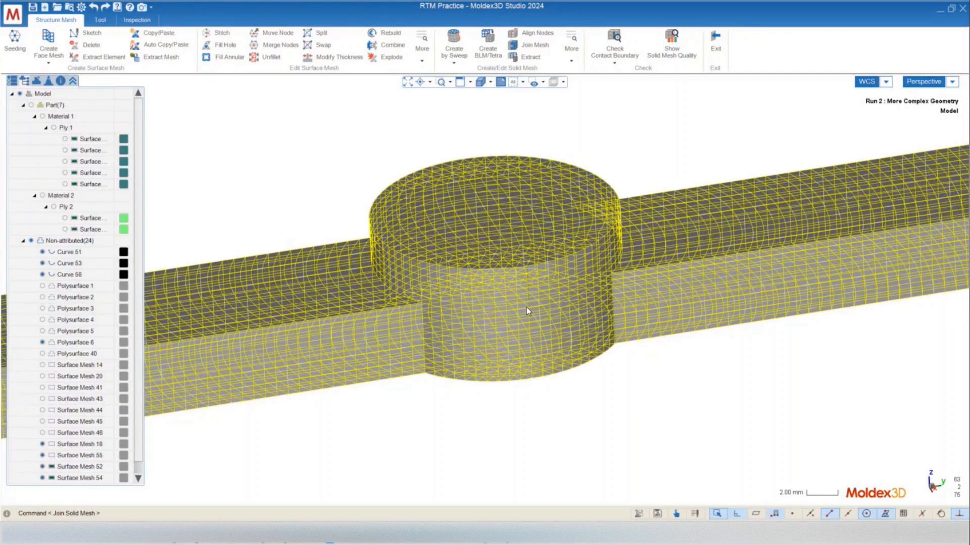
pyautogui.click(561, 351)
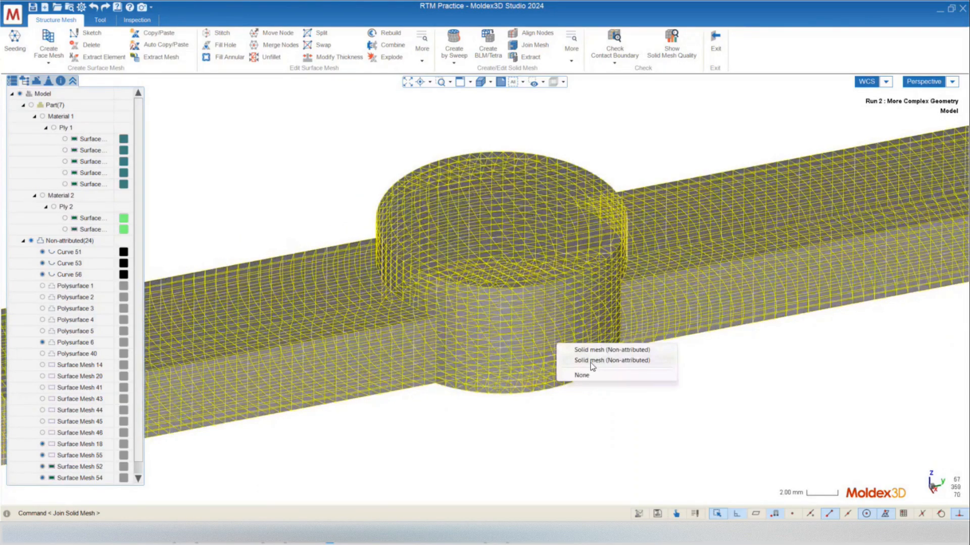
pyautogui.click(591, 361)
pyautogui.scroll(-3, 489, 267)
pyautogui.rightClick(532, 301)
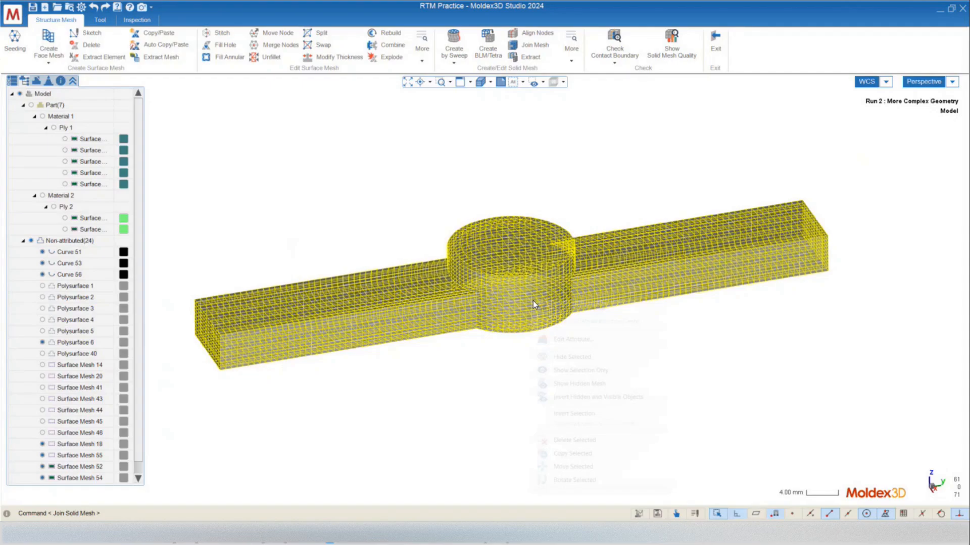
pyautogui.click(576, 339)
pyautogui.click(236, 143)
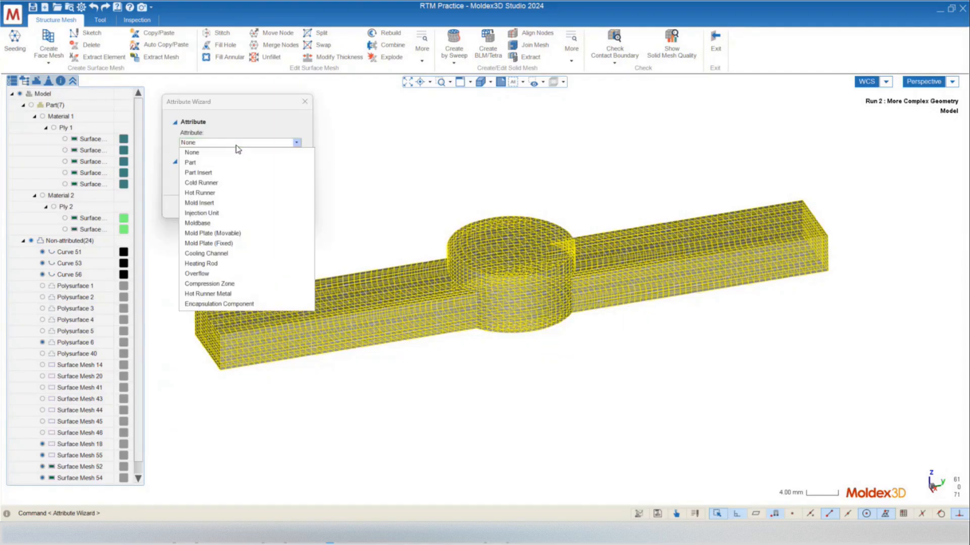
pyautogui.click(204, 183)
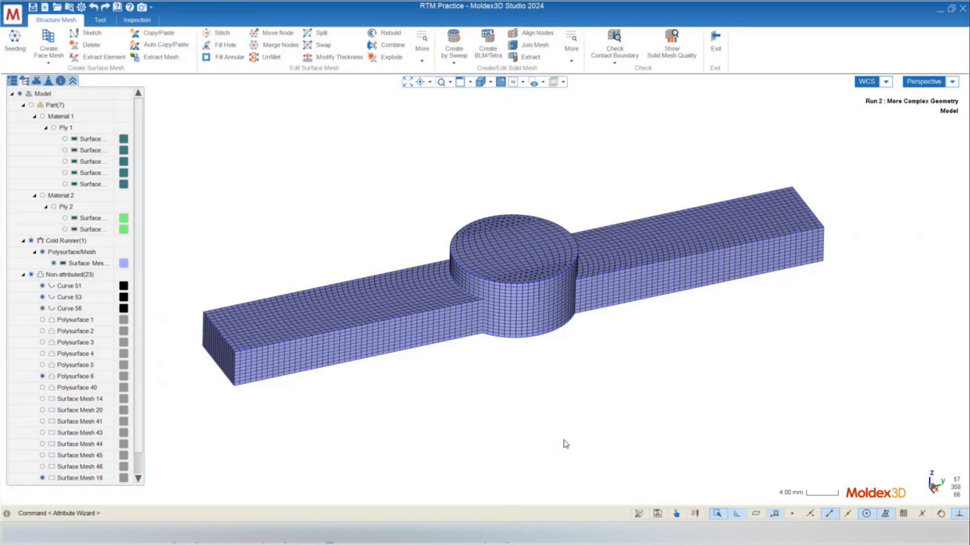
# Step: Show Polysurface 40 and all Part meshes of Material 1 and Material 2 together with the cold runner
pyautogui.moveTo(575, 336)
pyautogui.mouseDown(button='middle')
pyautogui.moveTo(564, 308)
pyautogui.moveTo(569, 294)
pyautogui.moveTo(591, 346)
pyautogui.moveTo(569, 368)
pyautogui.mouseUp(button='middle')
pyautogui.scroll(-2, 569, 368)
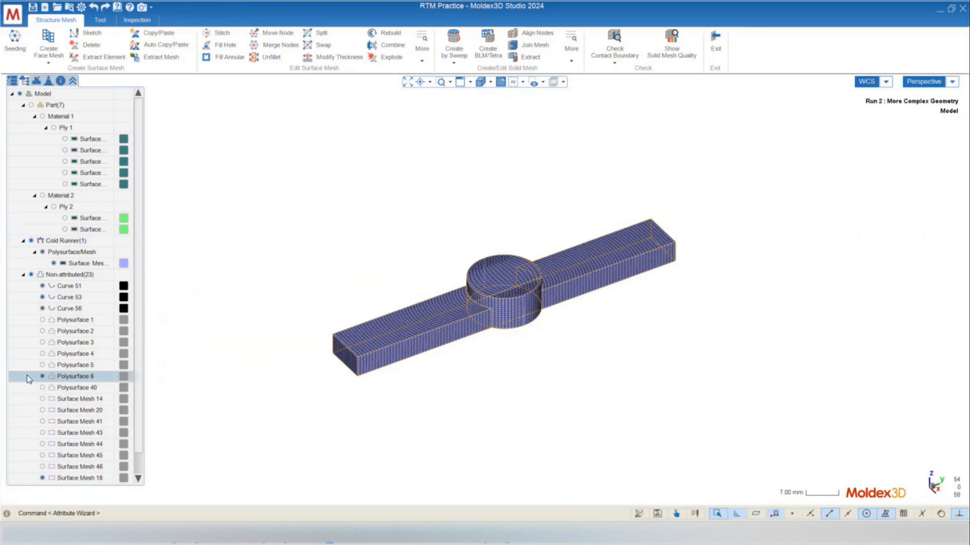
pyautogui.scroll(-2, 53, 401)
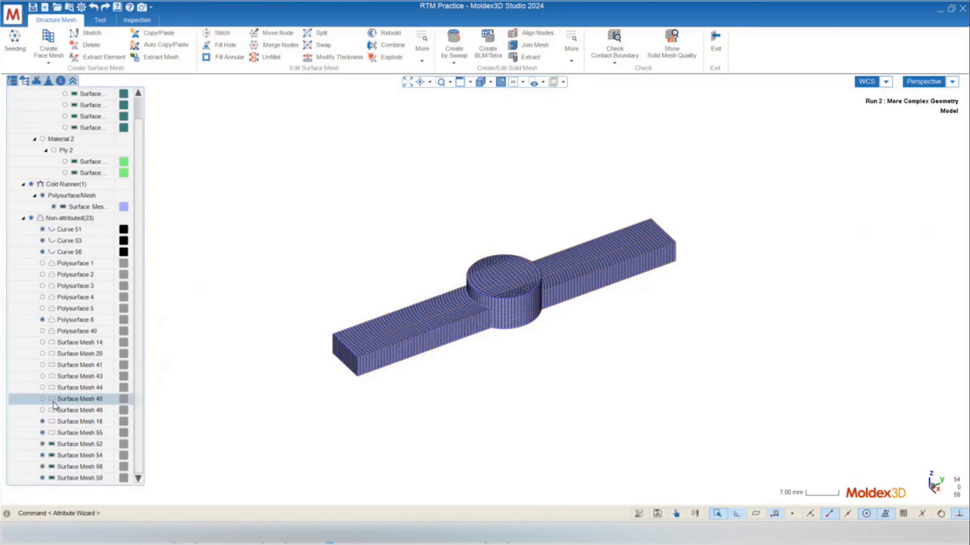
pyautogui.click(43, 331)
pyautogui.moveTo(437, 434); pyautogui.dragTo(220, 324, button='middle')
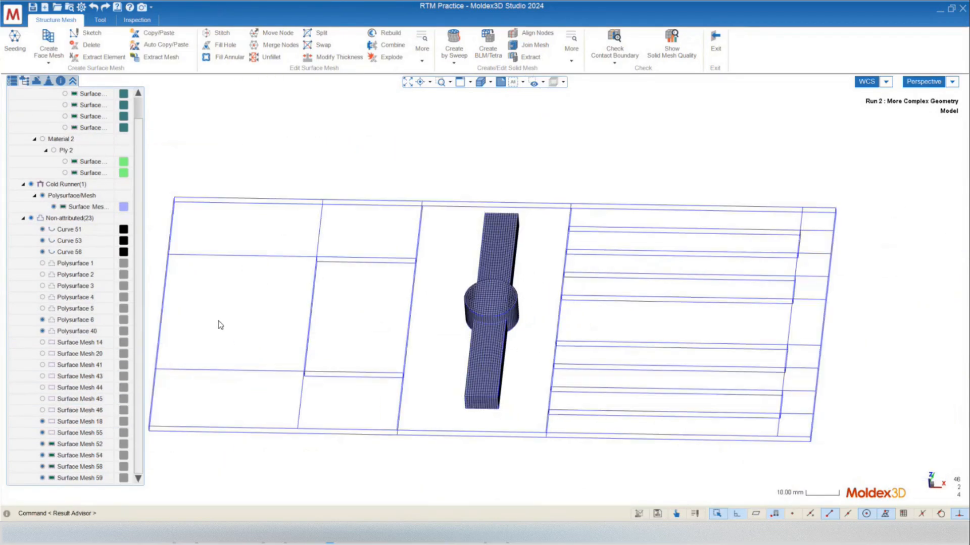
pyautogui.scroll(2, 80, 206)
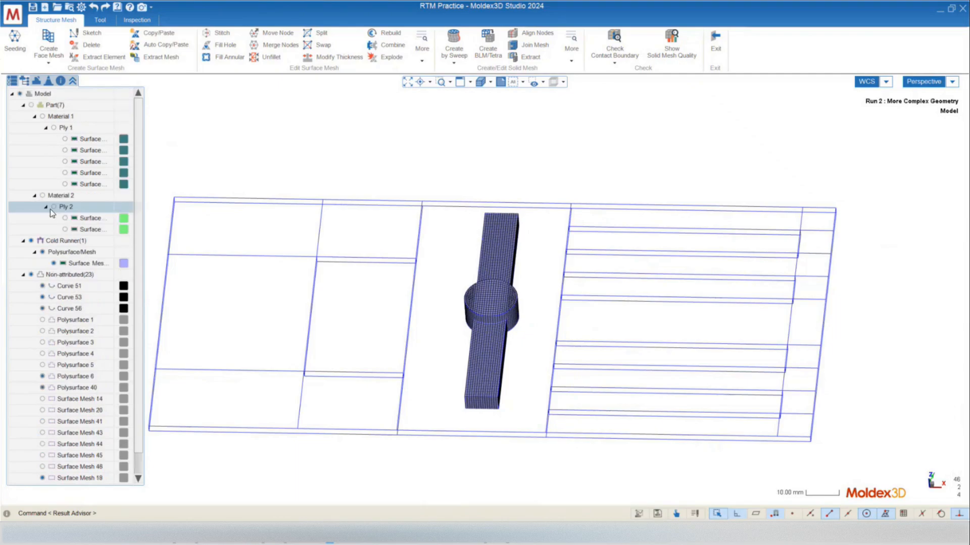
pyautogui.click(31, 106)
# Step: Examine from several angles how the cold runner mesh sits between the two plate meshes and the empty middle section
pyautogui.moveTo(151, 253); pyautogui.dragTo(406, 378, button='middle')
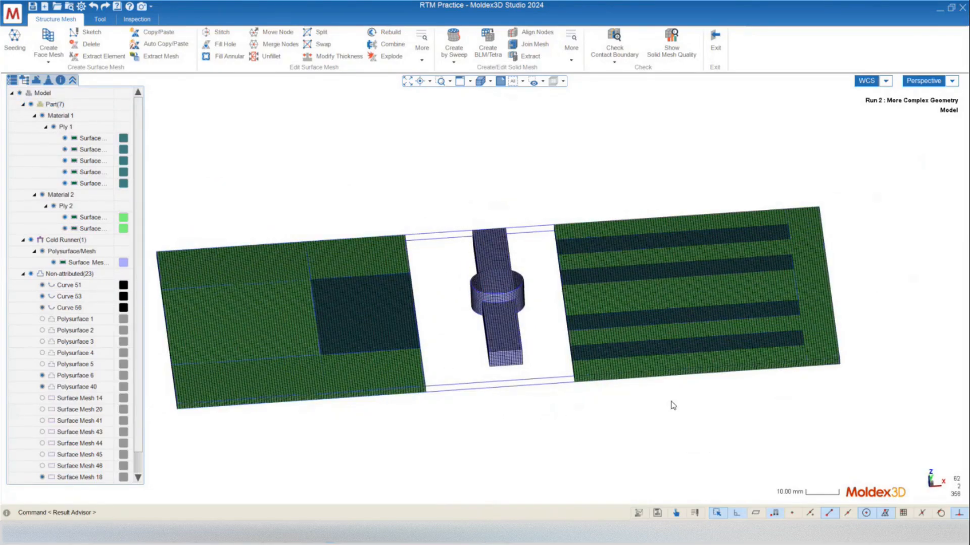
pyautogui.moveTo(666, 403)
pyautogui.mouseDown(button='middle')
pyautogui.moveTo(608, 414)
pyautogui.moveTo(494, 272)
pyautogui.mouseUp(button='middle')
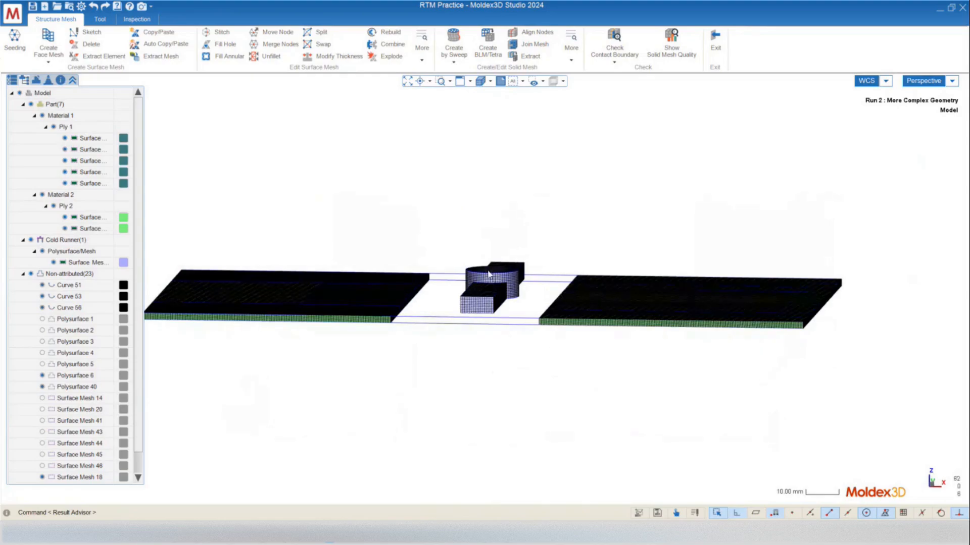
pyautogui.scroll(5, 495, 291)
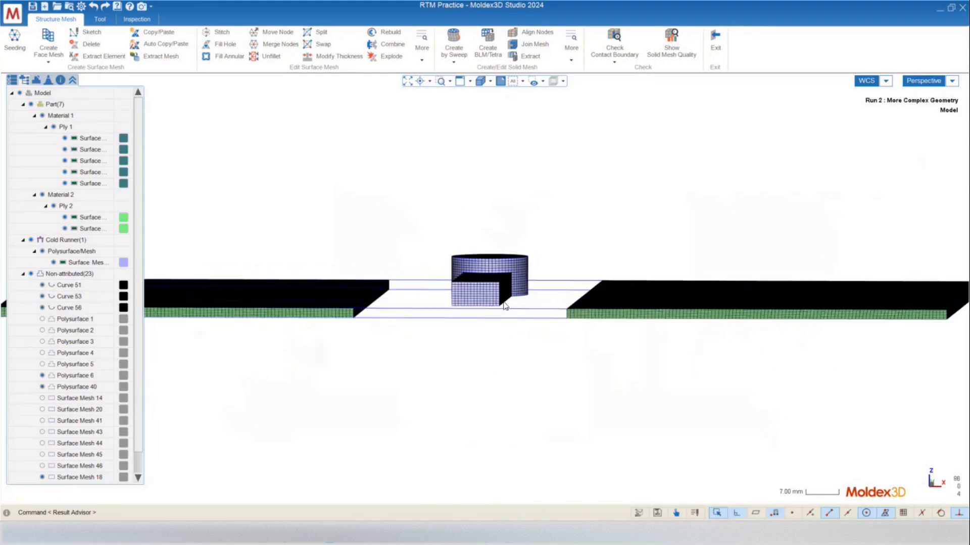
pyautogui.scroll(1, 531, 306)
pyautogui.scroll(-3, 594, 310)
pyautogui.moveTo(548, 330); pyautogui.dragTo(577, 363, button='middle')
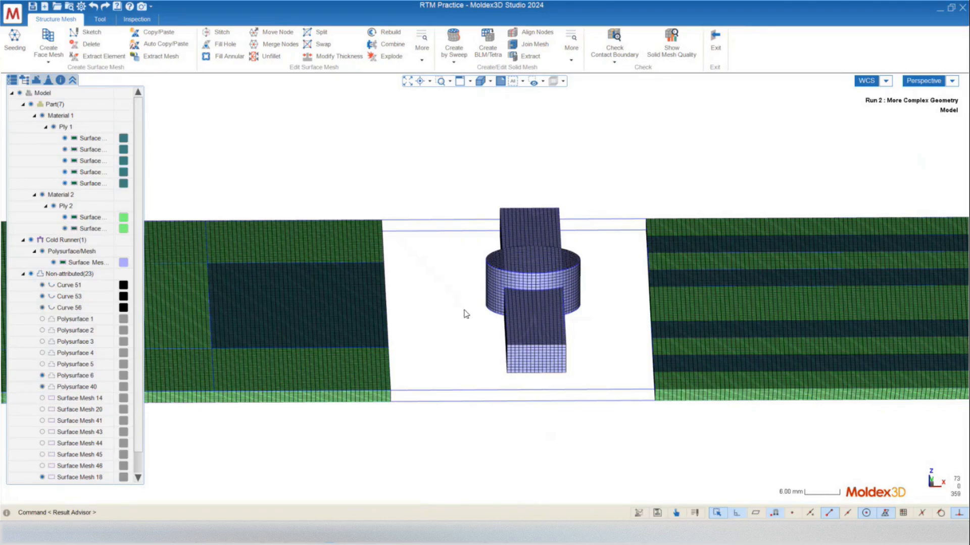
pyautogui.moveTo(463, 314)
pyautogui.mouseDown(button='middle')
pyautogui.moveTo(528, 333)
pyautogui.moveTo(500, 290)
pyautogui.moveTo(537, 265)
pyautogui.moveTo(508, 238)
pyautogui.mouseUp(button='middle')
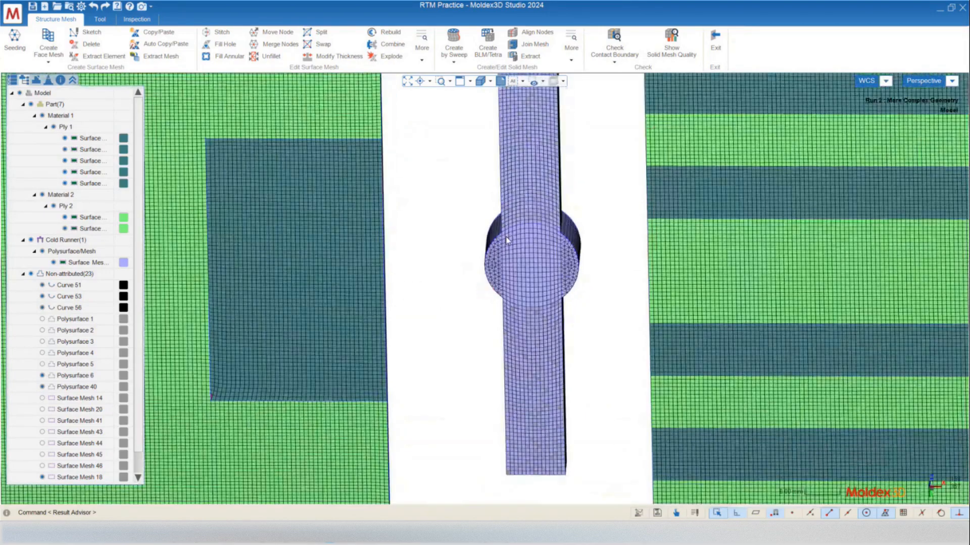
pyautogui.scroll(-2, 520, 343)
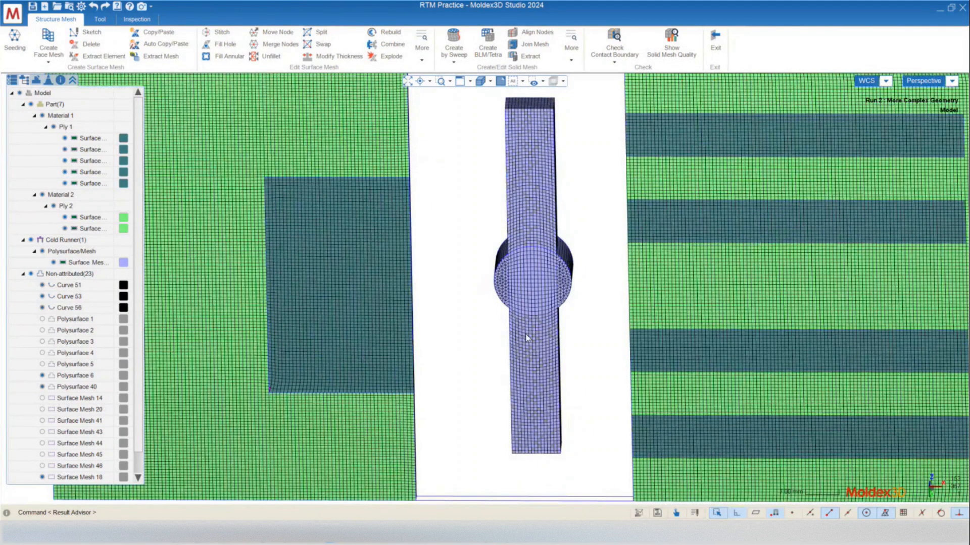
pyautogui.moveTo(526, 336)
pyautogui.mouseDown(button='middle')
pyautogui.moveTo(497, 340)
pyautogui.moveTo(459, 321)
pyautogui.mouseUp(button='middle')
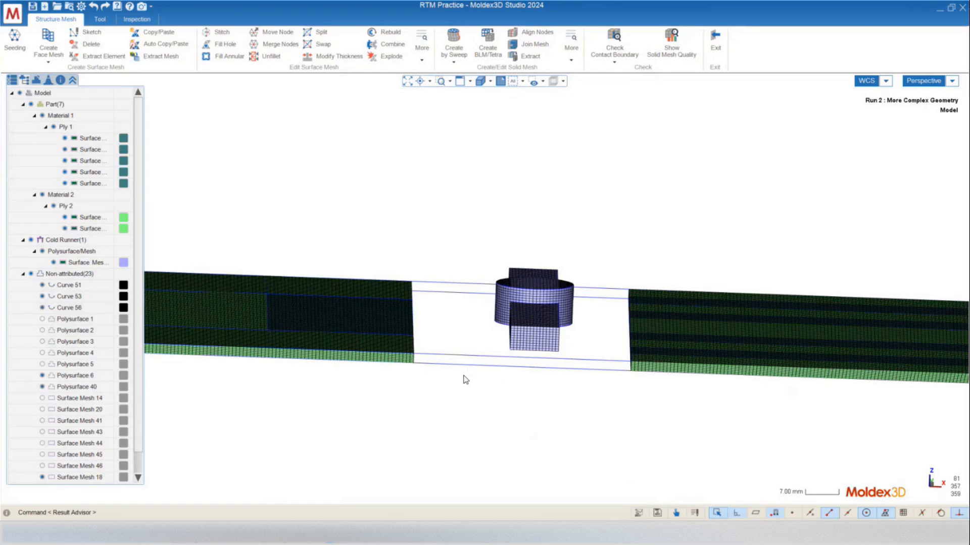
pyautogui.moveTo(466, 379); pyautogui.dragTo(502, 208, button='middle')
pyautogui.scroll(5, 502, 209)
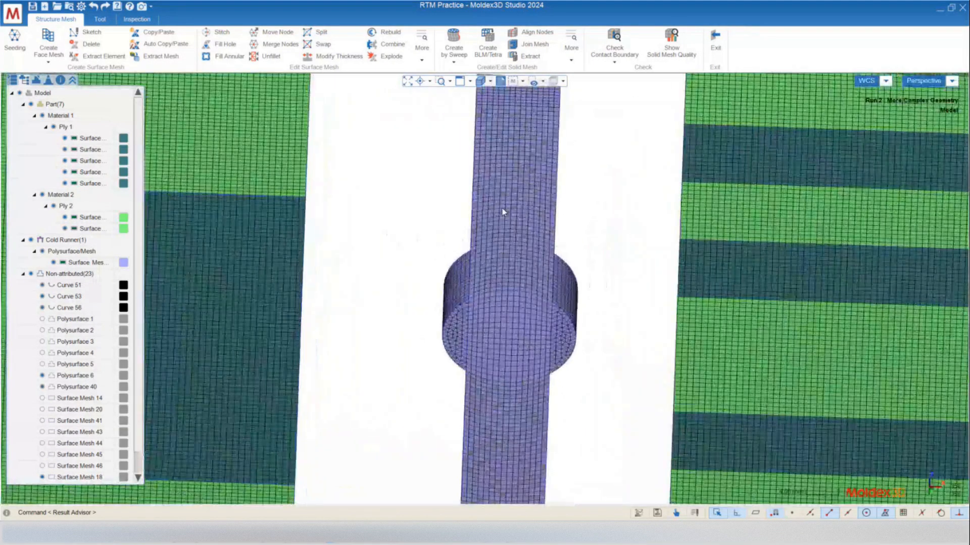
pyautogui.scroll(-5, 496, 307)
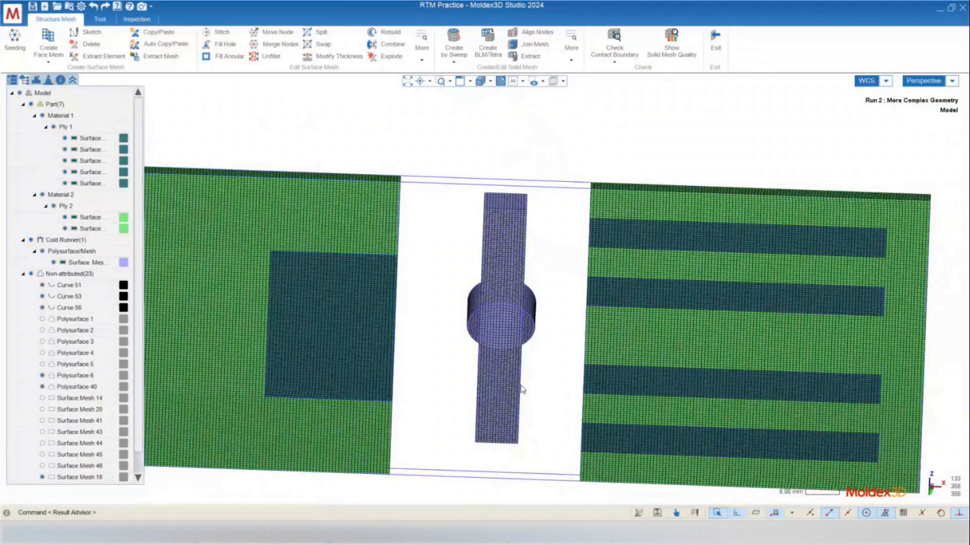
pyautogui.moveTo(499, 329); pyautogui.dragTo(504, 384, button='middle')
pyautogui.scroll(2, 476, 404)
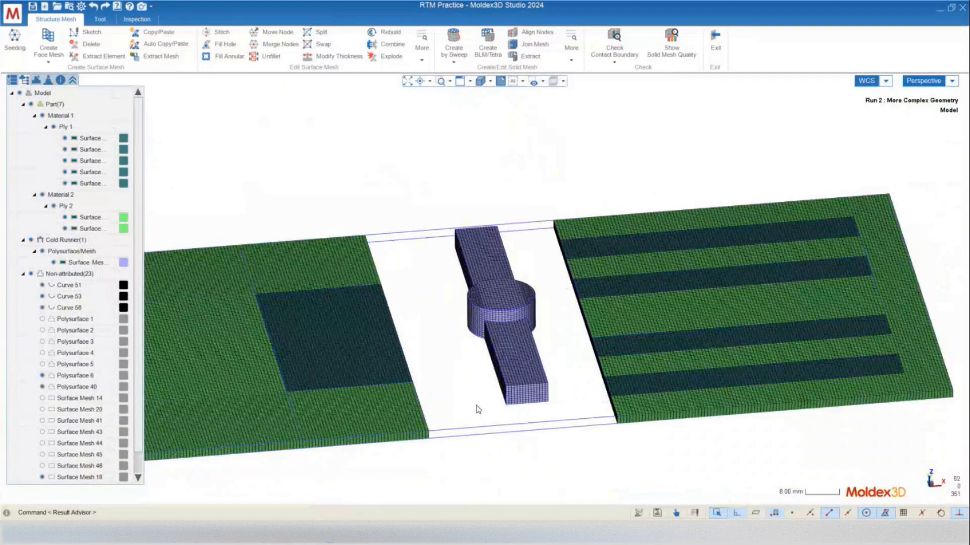
# Step: Extract the surface mesh from the cold runner's solid mesh
pyautogui.moveTo(488, 428); pyautogui.dragTo(530, 223, button='middle')
pyautogui.click(530, 222)
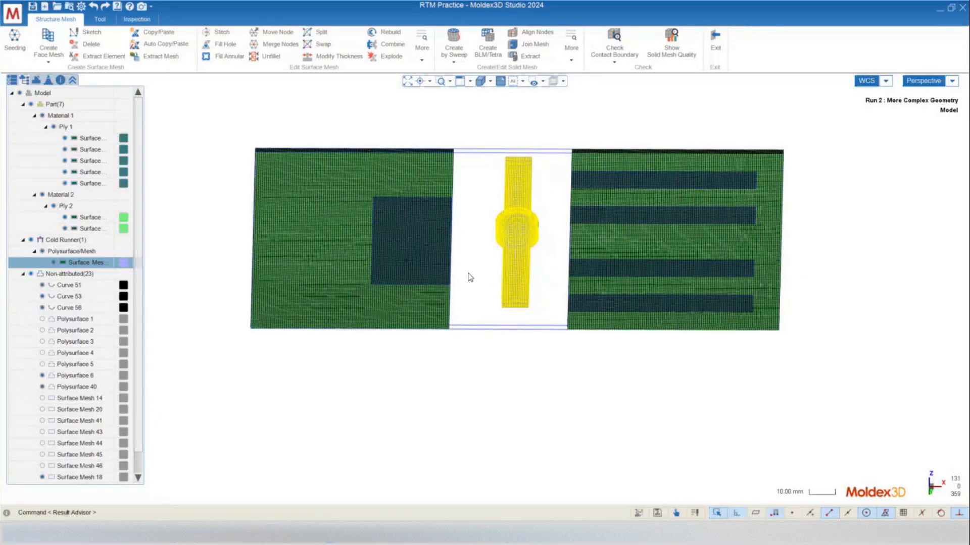
pyautogui.moveTo(495, 244)
pyautogui.mouseDown(button='middle')
pyautogui.moveTo(493, 364)
pyautogui.moveTo(527, 283)
pyautogui.moveTo(547, 286)
pyautogui.mouseUp(button='middle')
pyautogui.scroll(5, 526, 281)
pyautogui.scroll(-5, 482, 272)
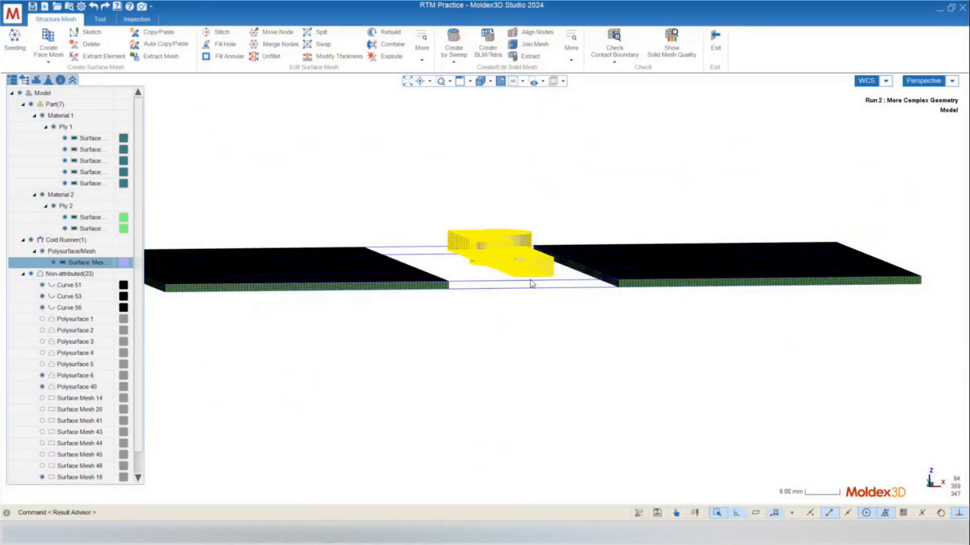
pyautogui.click(154, 57)
# Step: Inspect the extracted non-attributed surface mesh of the cold runner among the overlapping solid meshes, then clear the selection
pyautogui.moveTo(505, 282); pyautogui.dragTo(516, 357, button='middle')
pyautogui.scroll(6, 524, 313)
pyautogui.moveTo(523, 313); pyautogui.dragTo(485, 287, button='middle')
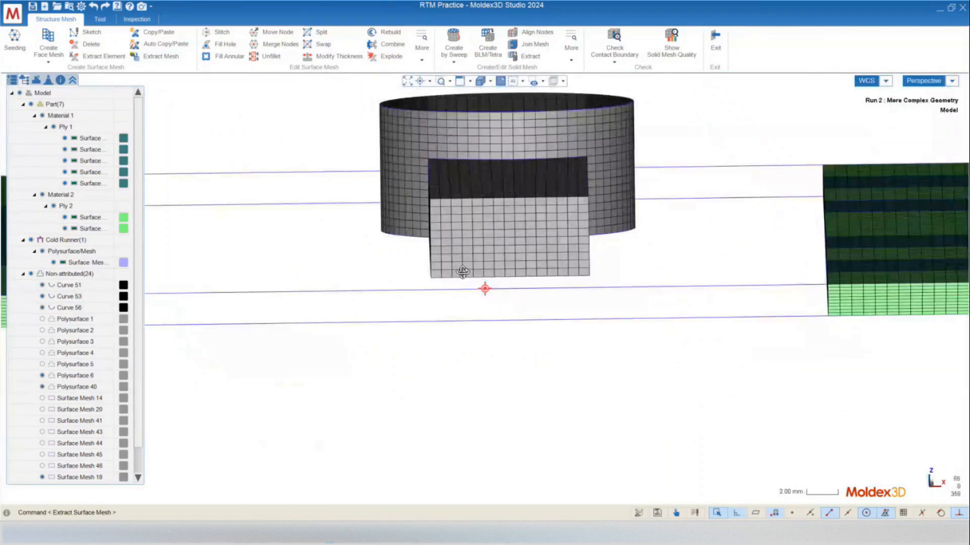
pyautogui.rightClick(473, 235)
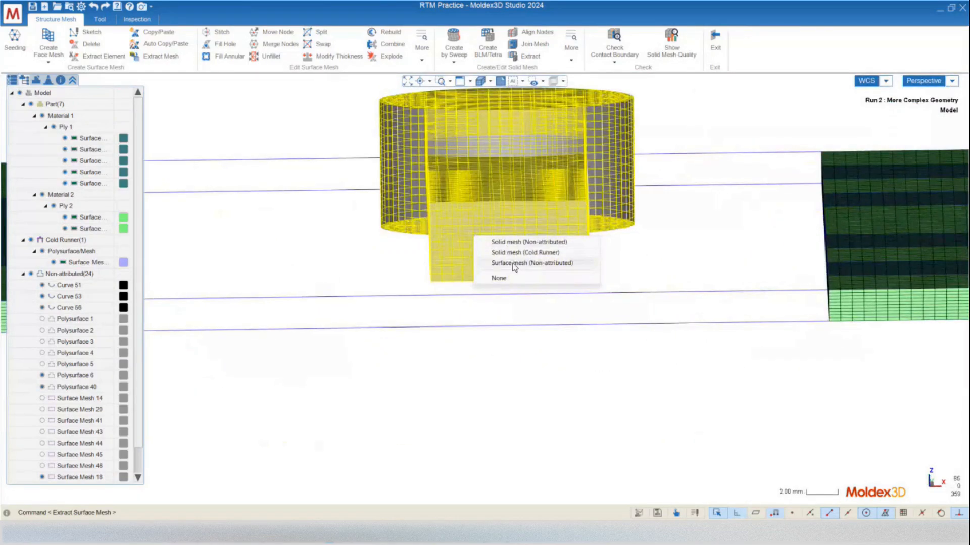
pyautogui.click(514, 266)
pyautogui.scroll(-3, 455, 210)
pyautogui.moveTo(455, 210); pyautogui.dragTo(490, 295, button='middle')
pyautogui.rightClick(494, 300)
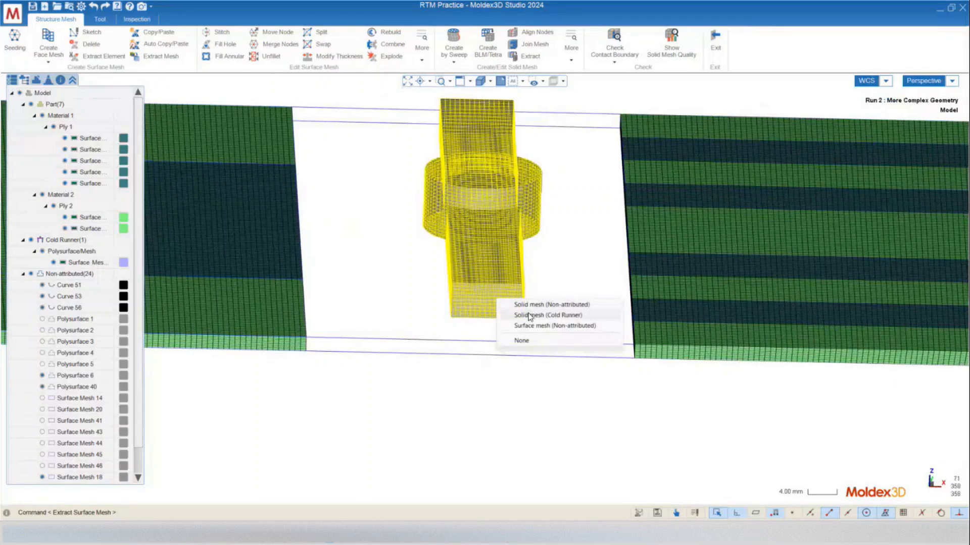
pyautogui.click(447, 415)
# Step: Explode the cold runner's extracted non-attributed surface mesh by feature angle, using an angle of 20
pyautogui.scroll(4, 489, 306)
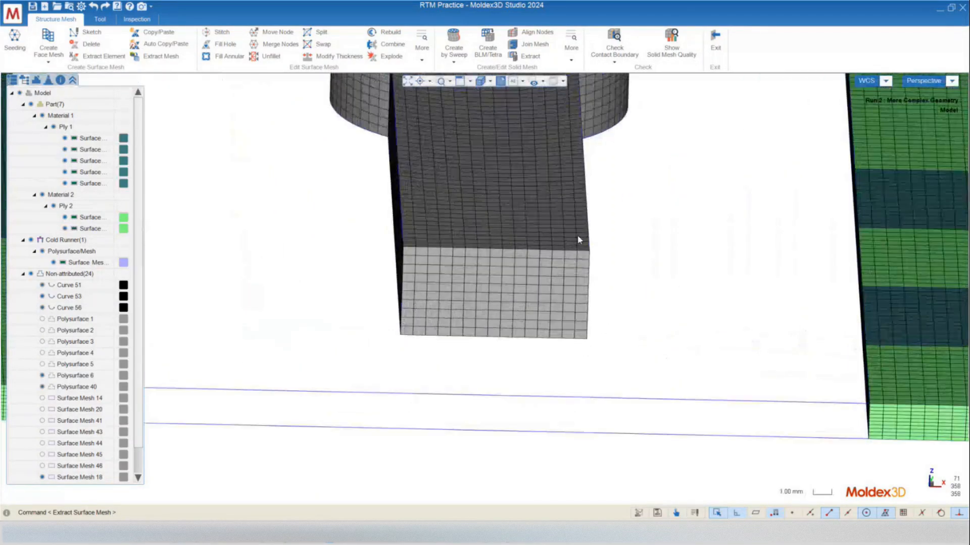
pyautogui.rightClick(501, 276)
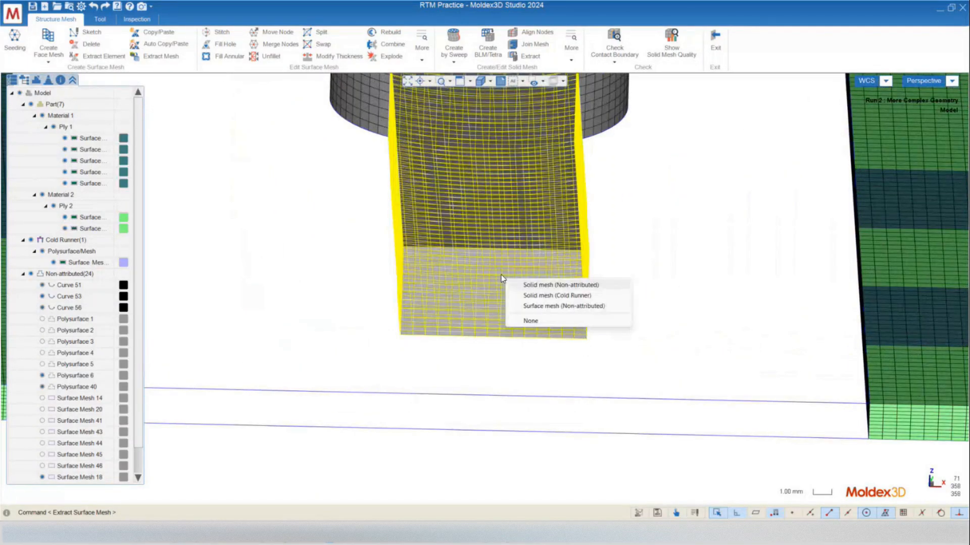
pyautogui.click(546, 307)
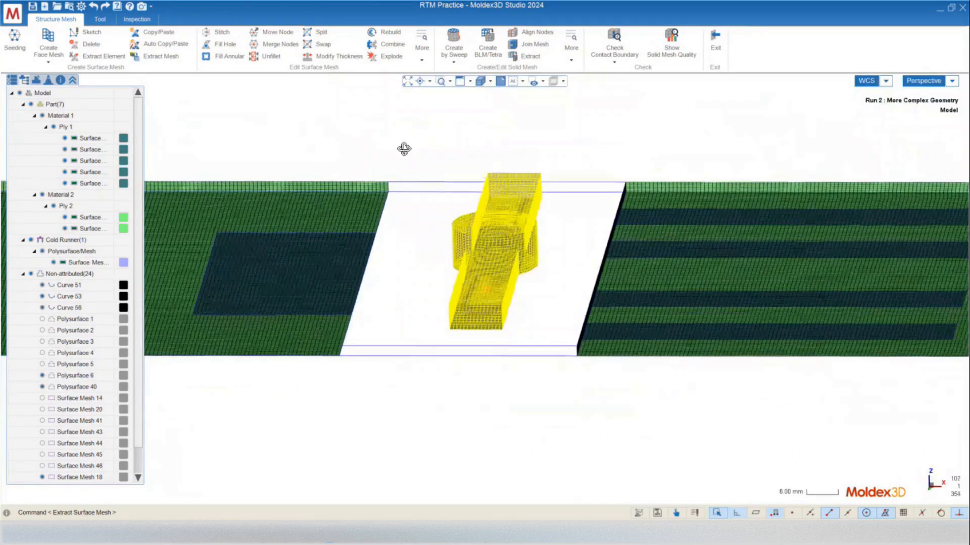
pyautogui.moveTo(405, 149); pyautogui.dragTo(404, 153, button='middle')
pyautogui.moveTo(480, 195); pyautogui.dragTo(418, 184, button='middle')
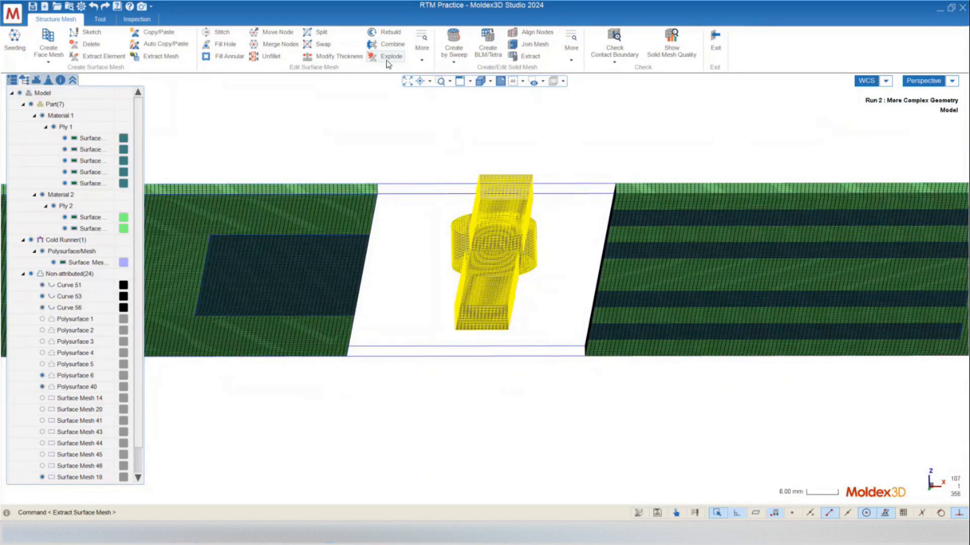
pyautogui.click(372, 58)
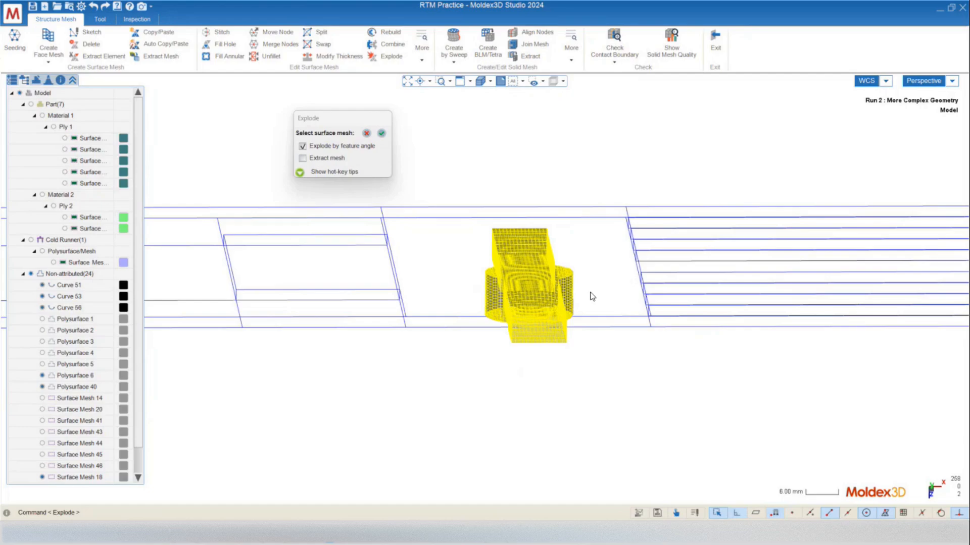
pyautogui.click(381, 133)
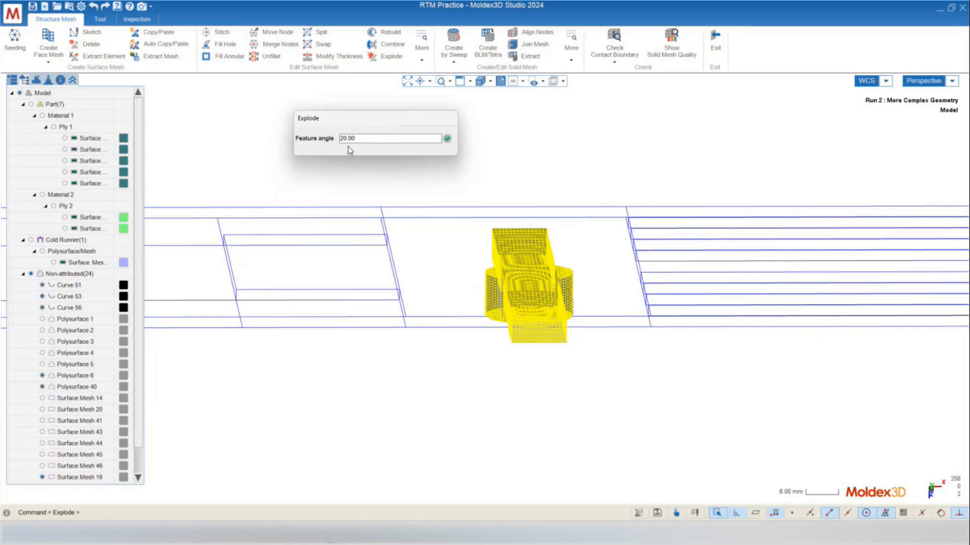
pyautogui.click(447, 139)
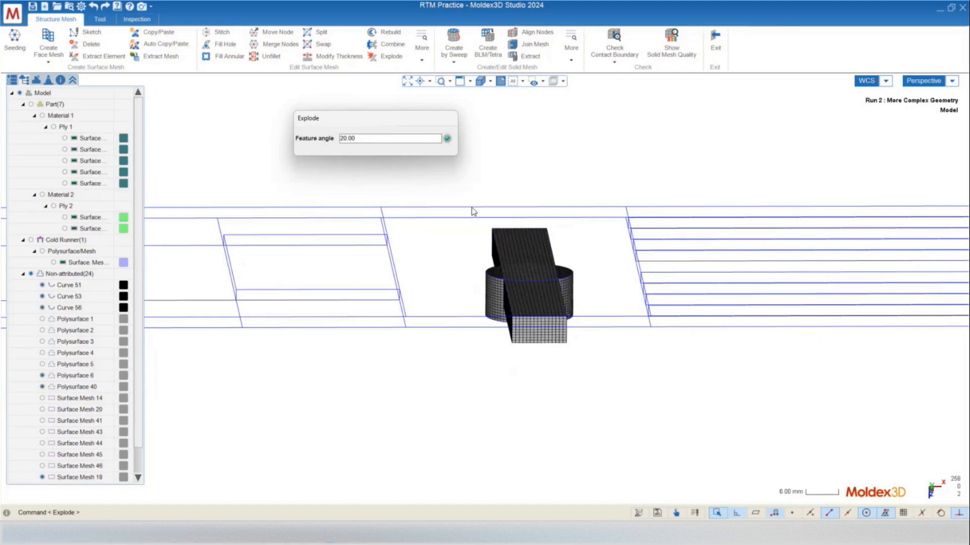
# Step: Select the exploded non-attributed surface mesh that forms the flat bar-and-cylinder face and check its extent
pyautogui.click(519, 256)
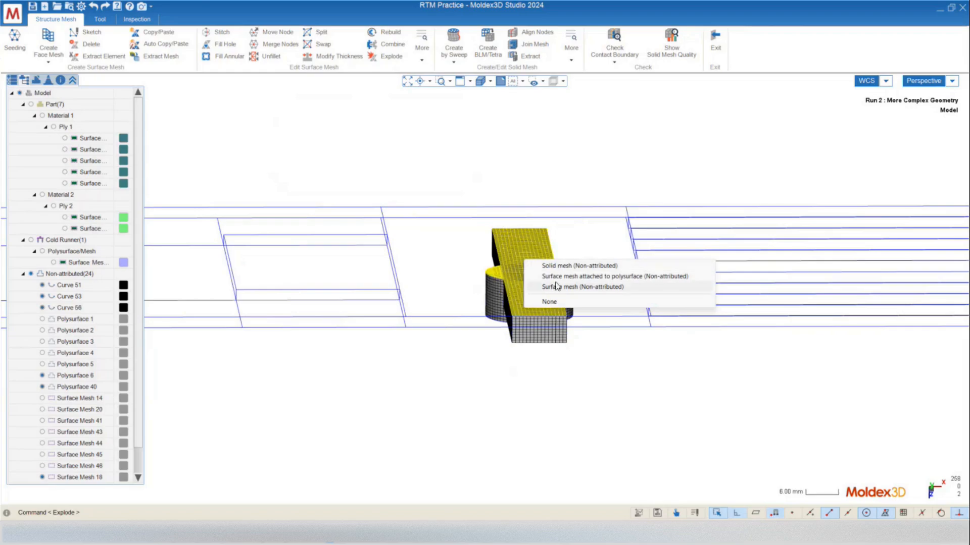
pyautogui.click(556, 286)
pyautogui.moveTo(534, 283); pyautogui.dragTo(529, 270, button='middle')
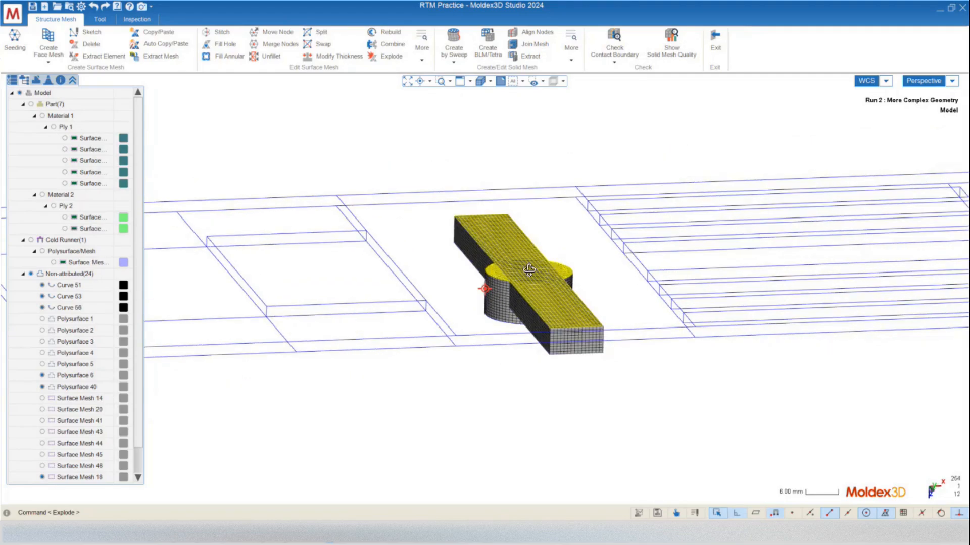
pyautogui.scroll(6, 544, 312)
pyautogui.click(544, 322)
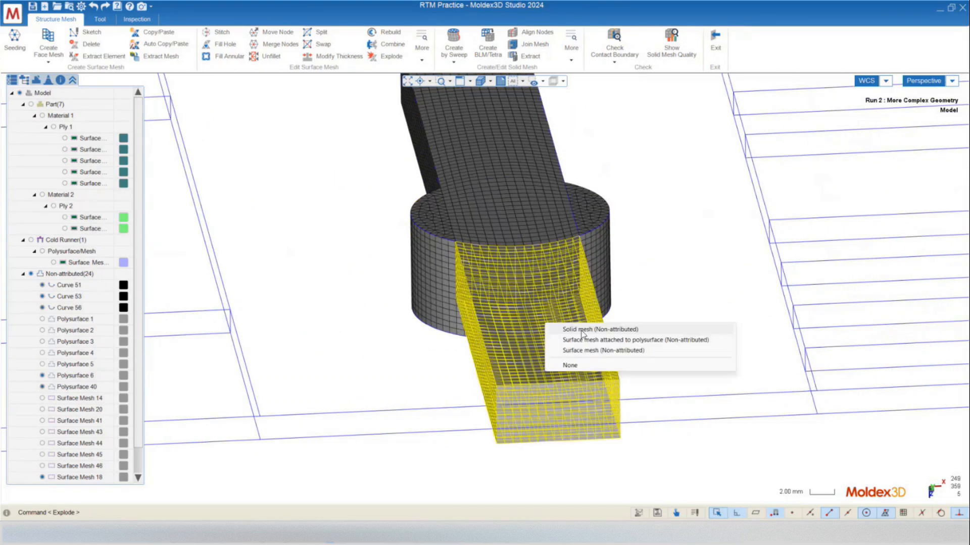
pyautogui.click(591, 351)
pyautogui.moveTo(553, 345)
pyautogui.mouseDown(button='middle')
pyautogui.moveTo(537, 309)
pyautogui.moveTo(569, 318)
pyautogui.moveTo(397, 121)
pyautogui.mouseUp(button='middle')
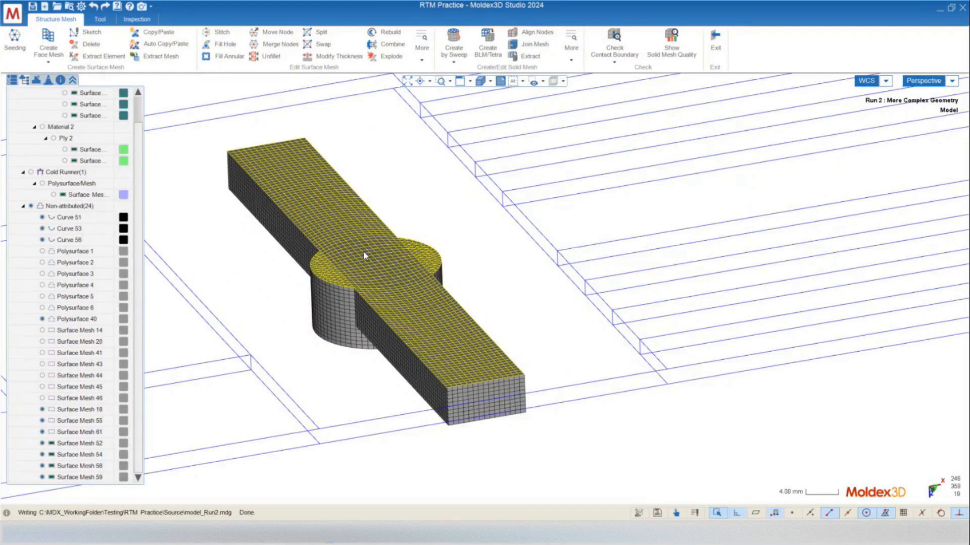
pyautogui.moveTo(364, 253); pyautogui.dragTo(520, 371, button='middle')
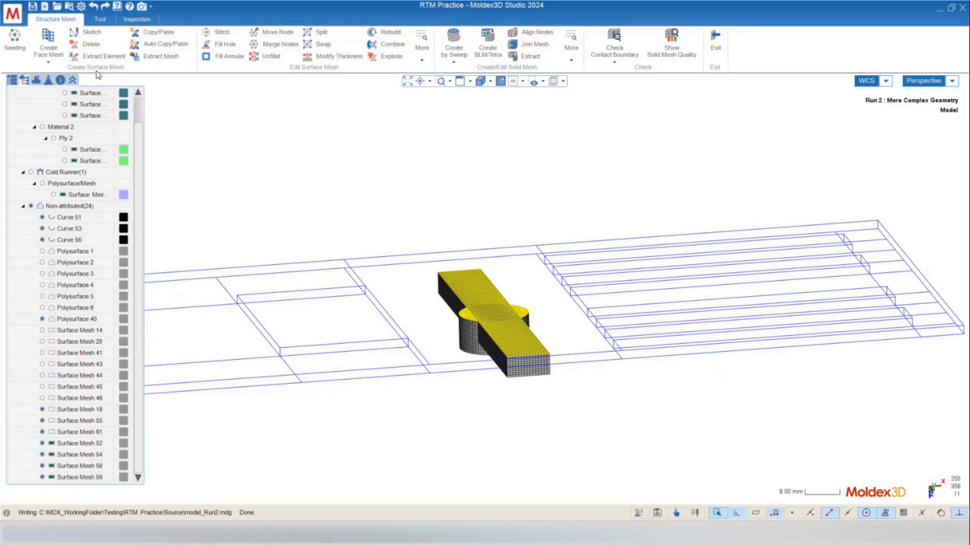
# Step: Try to copy all mesh elements of the flat bar-and-cylinder face and assign them to Polysurface 40
pyautogui.click(159, 36)
pyautogui.moveTo(343, 118); pyautogui.dragTo(340, 93)
pyautogui.moveTo(313, 181); pyautogui.dragTo(606, 449)
pyautogui.moveTo(500, 389)
pyautogui.mouseDown(button='middle')
pyautogui.moveTo(439, 462)
pyautogui.moveTo(458, 432)
pyautogui.moveTo(447, 440)
pyautogui.mouseUp(button='middle')
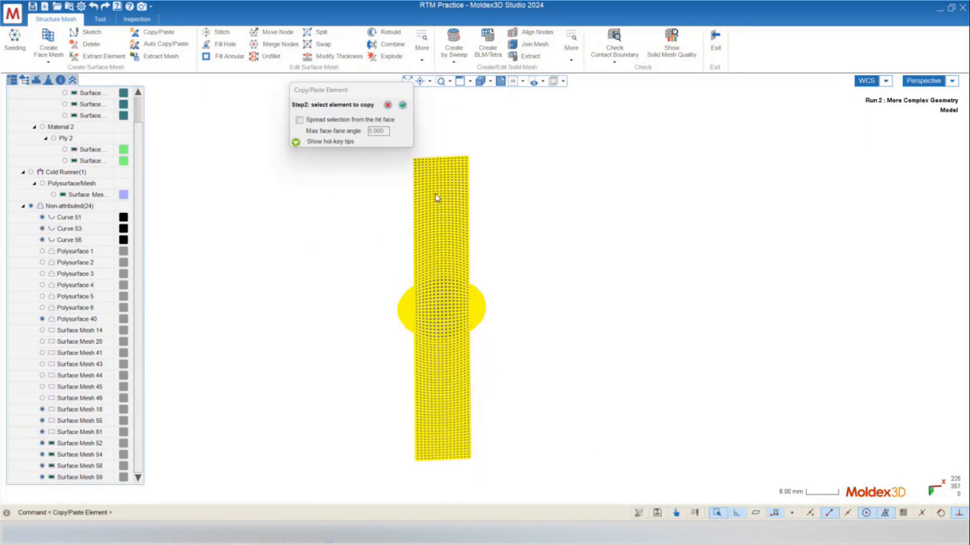
pyautogui.moveTo(369, 396); pyautogui.dragTo(364, 370, button='middle')
pyautogui.click(402, 106)
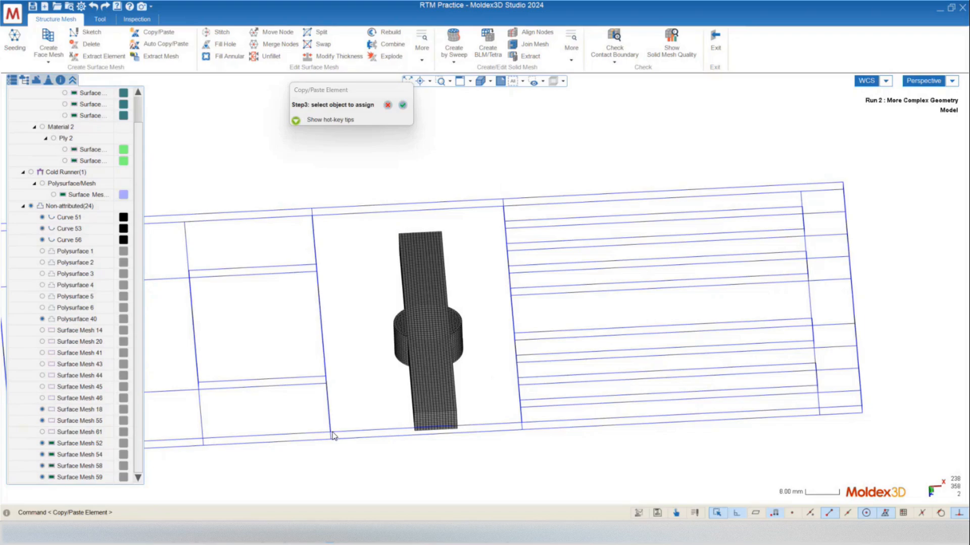
pyautogui.scroll(-3, 343, 457)
pyautogui.moveTo(211, 258); pyautogui.dragTo(403, 457)
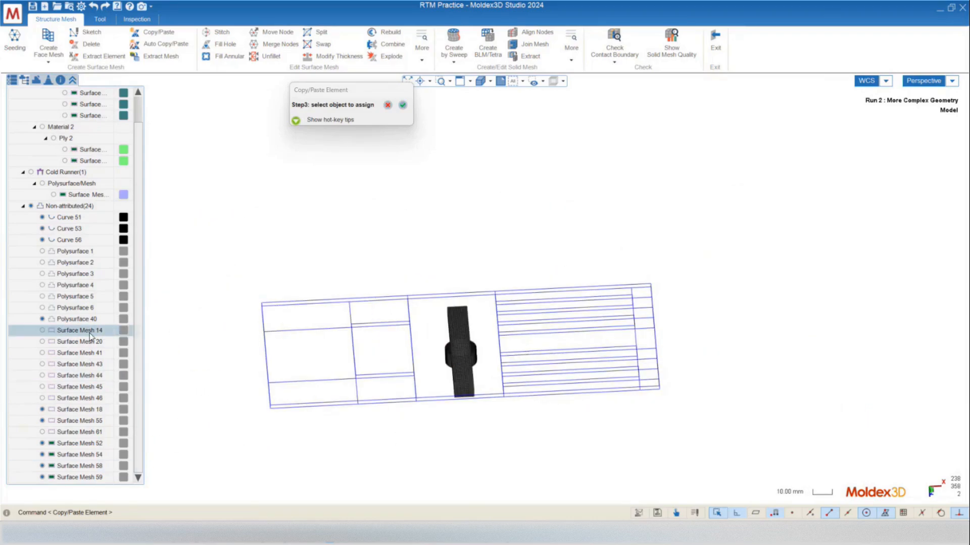
pyautogui.click(82, 319)
pyautogui.moveTo(297, 444); pyautogui.dragTo(268, 204, button='middle')
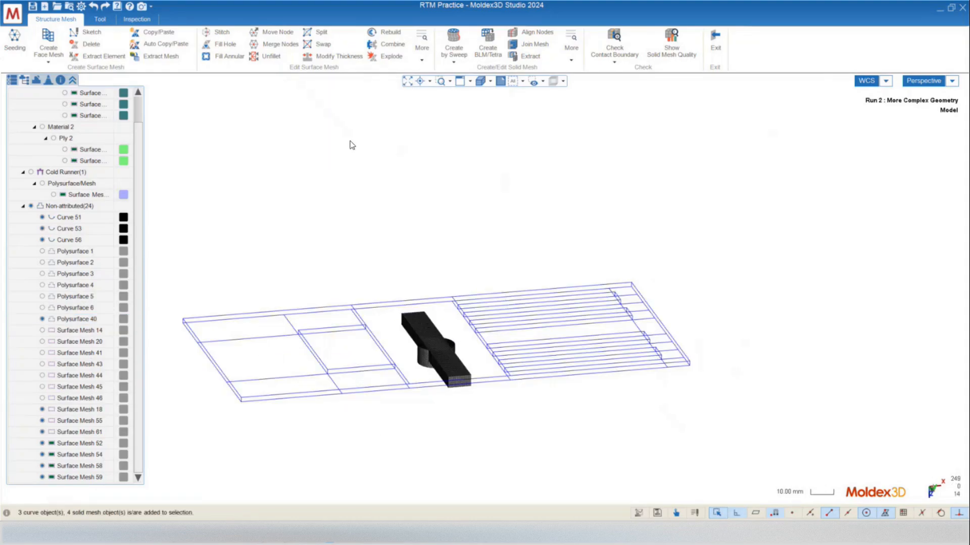
# Step: Examine how the runner mesh sits inside the empty middle section of the plate outline, near its ends and edges
pyautogui.moveTo(447, 303); pyautogui.dragTo(447, 313, button='middle')
pyautogui.scroll(5, 446, 312)
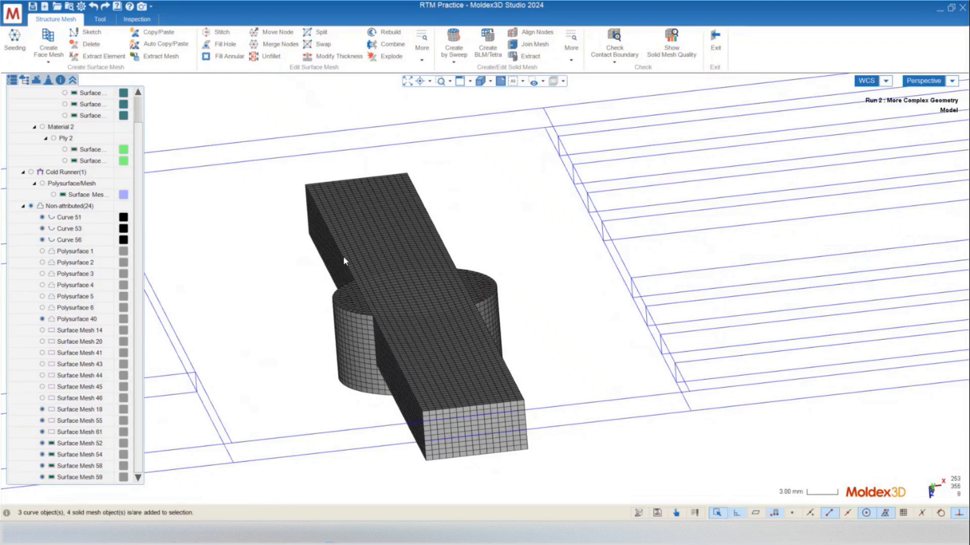
pyautogui.click(435, 355)
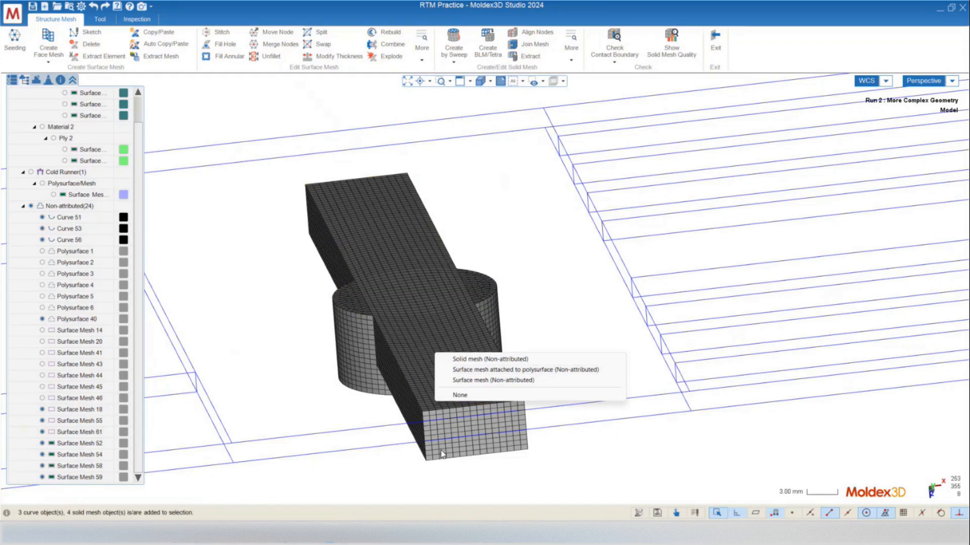
pyautogui.click(564, 488)
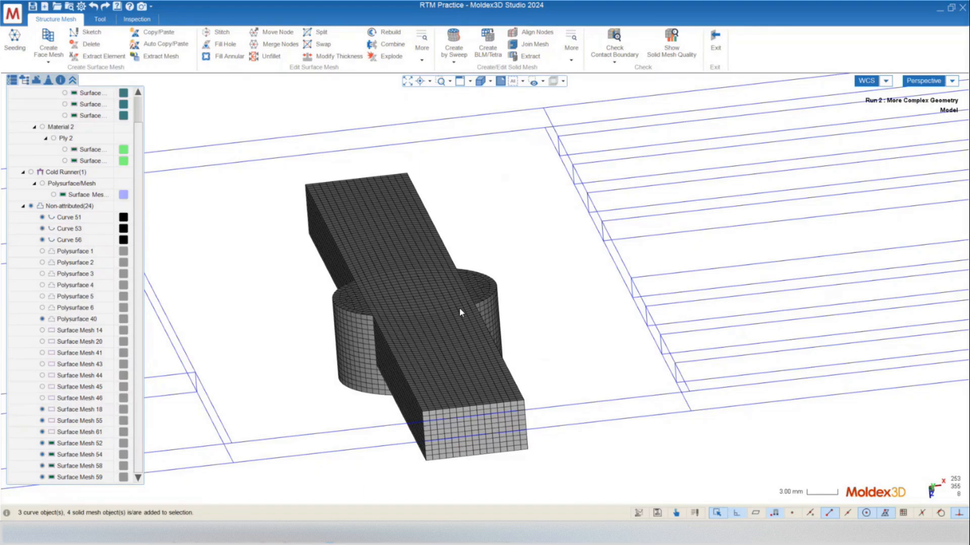
pyautogui.moveTo(510, 412); pyautogui.dragTo(423, 221, button='middle')
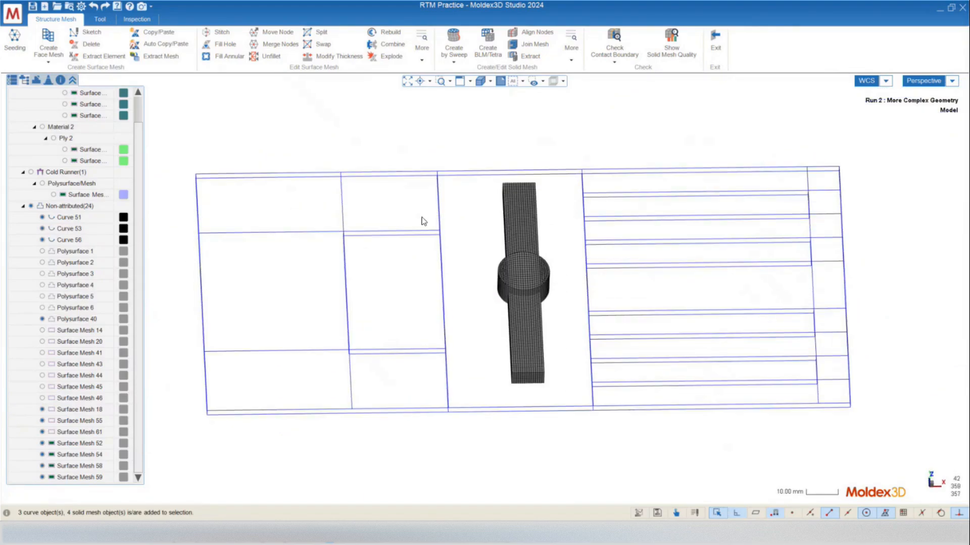
pyautogui.moveTo(507, 195)
pyautogui.mouseDown(button='middle')
pyautogui.moveTo(437, 255)
pyautogui.moveTo(465, 191)
pyautogui.moveTo(481, 201)
pyautogui.moveTo(465, 256)
pyautogui.mouseUp(button='middle')
pyautogui.scroll(10, 480, 424)
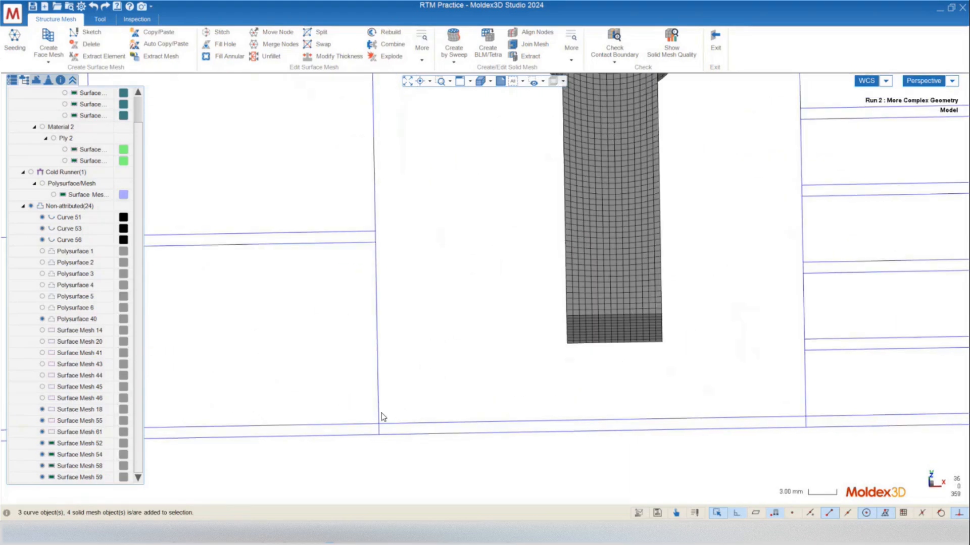
pyautogui.scroll(-8, 682, 403)
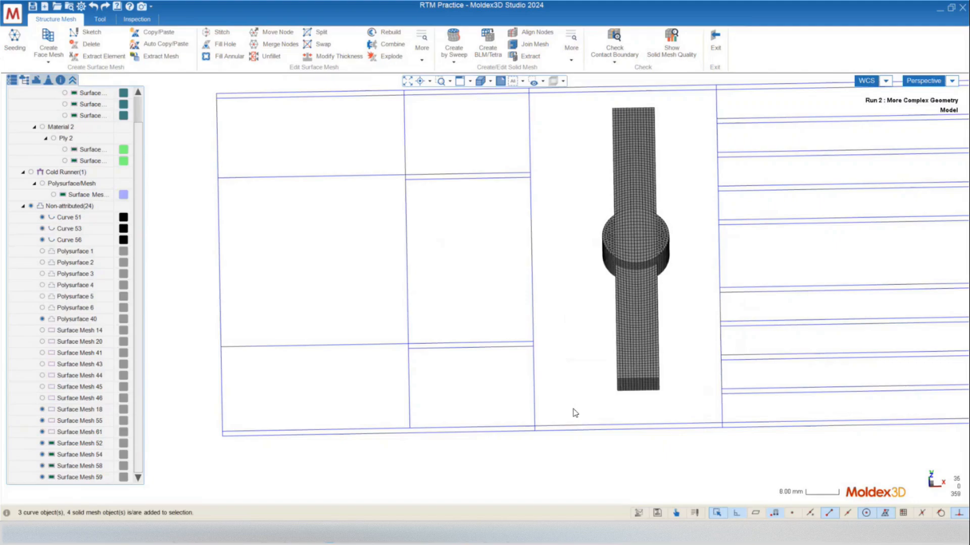
pyautogui.moveTo(489, 353)
pyautogui.mouseDown(button='middle')
pyautogui.moveTo(665, 400)
pyautogui.moveTo(637, 333)
pyautogui.mouseUp(button='middle')
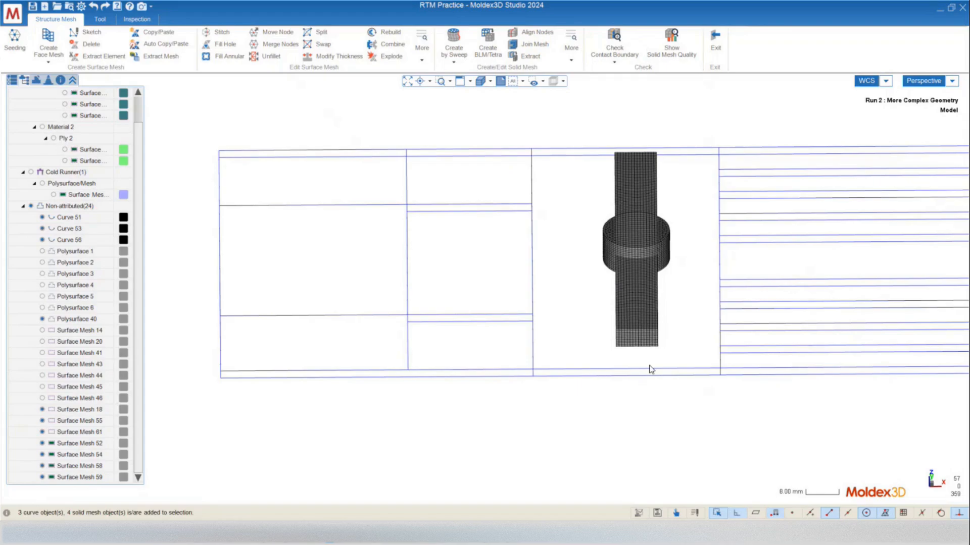
pyautogui.moveTo(651, 366)
pyautogui.mouseDown(button='middle')
pyautogui.moveTo(591, 372)
pyautogui.moveTo(561, 331)
pyautogui.moveTo(439, 398)
pyautogui.moveTo(415, 379)
pyautogui.moveTo(528, 394)
pyautogui.mouseUp(button='middle')
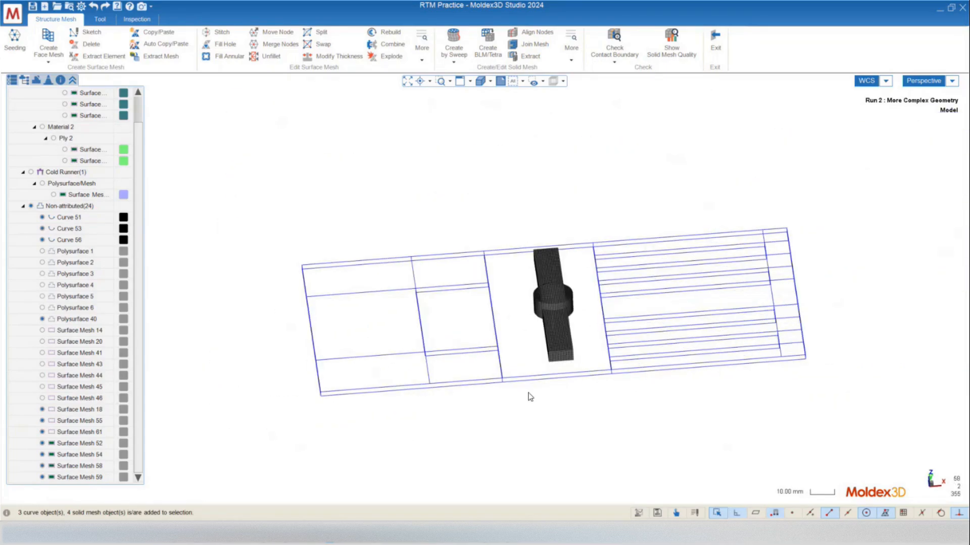
# Step: Reset the node seeding of Polysurface 40 and set its global mesh size to 0.75
pyautogui.click(16, 46)
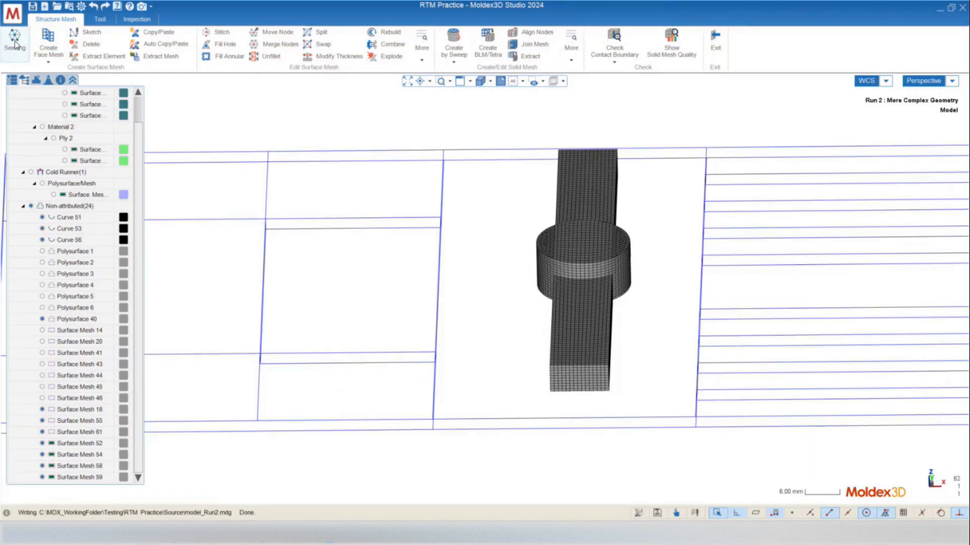
pyautogui.scroll(-5, 378, 205)
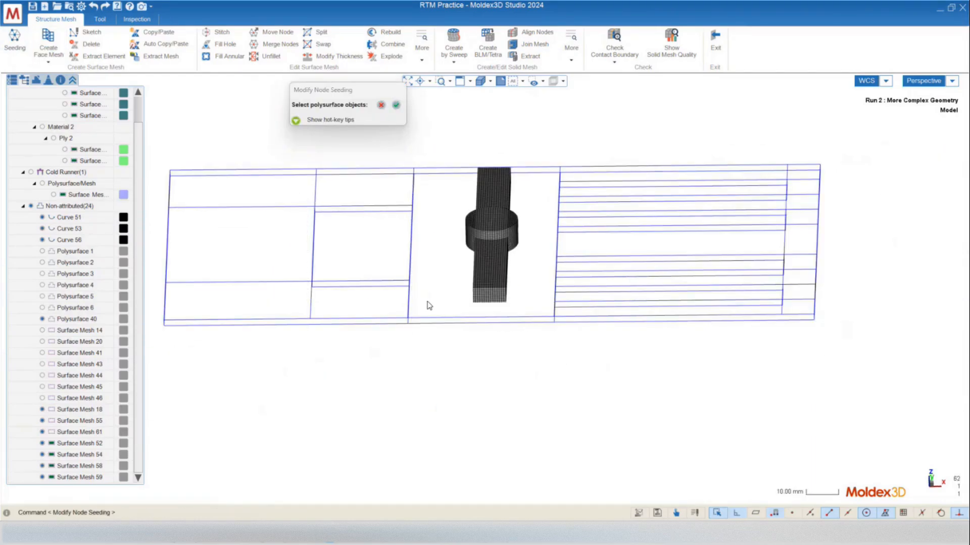
pyautogui.click(72, 318)
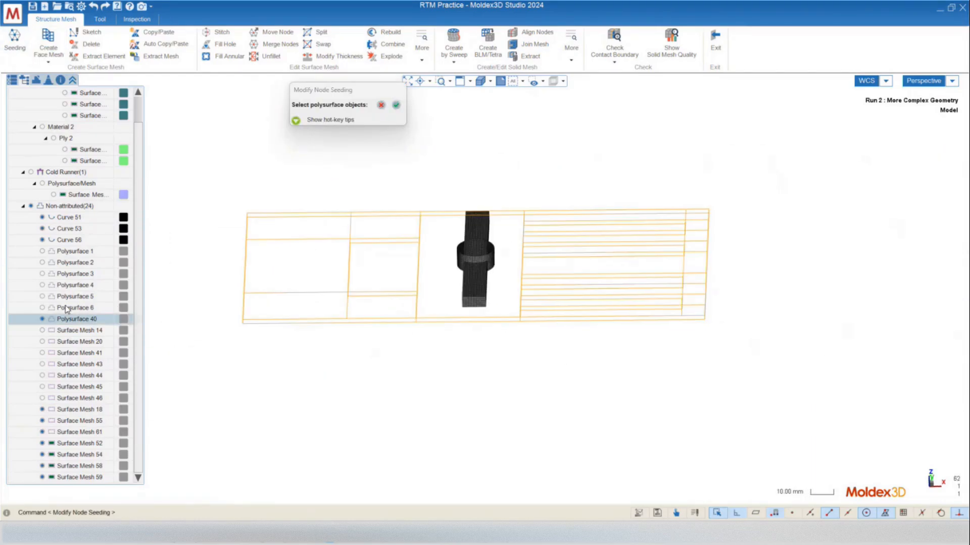
pyautogui.rightClick(350, 199)
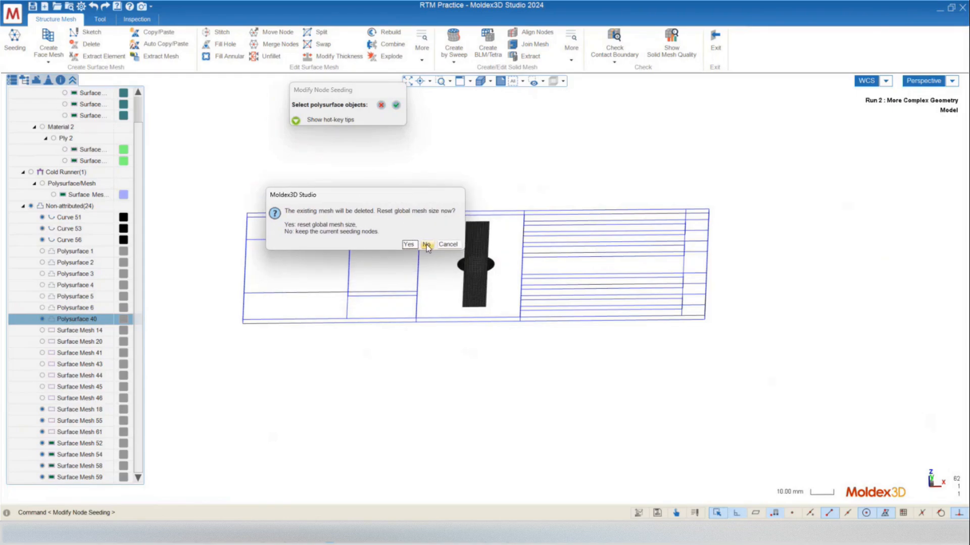
pyautogui.click(409, 245)
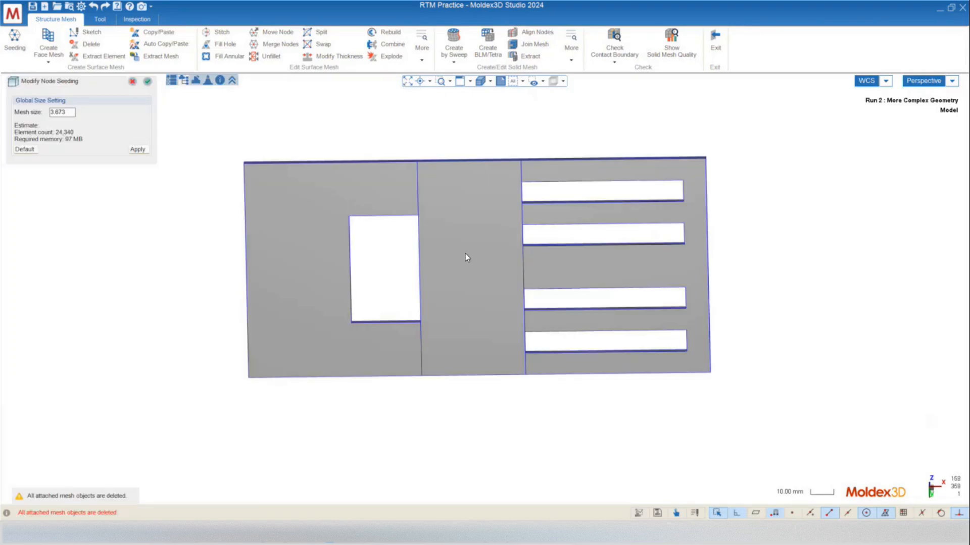
pyautogui.doubleClick(73, 113)
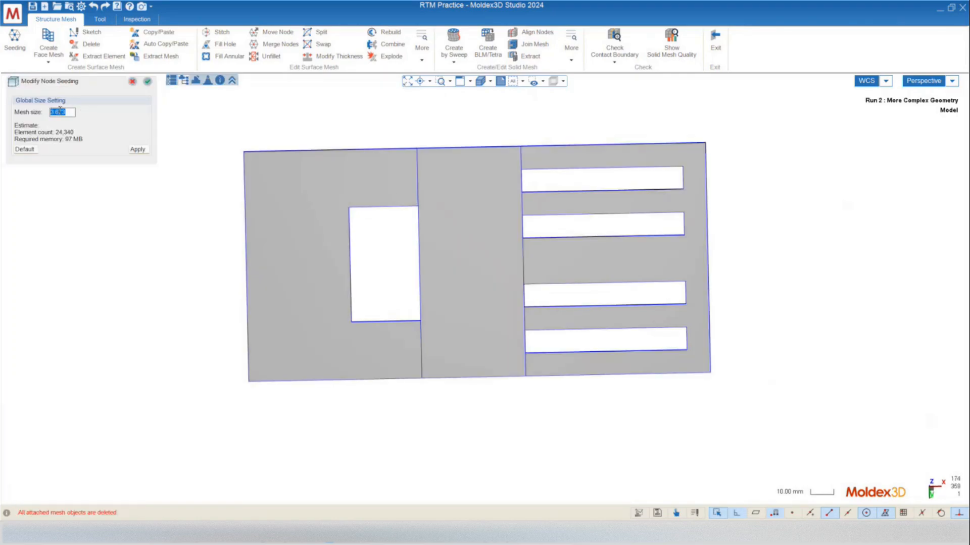
pyautogui.write('0.75')
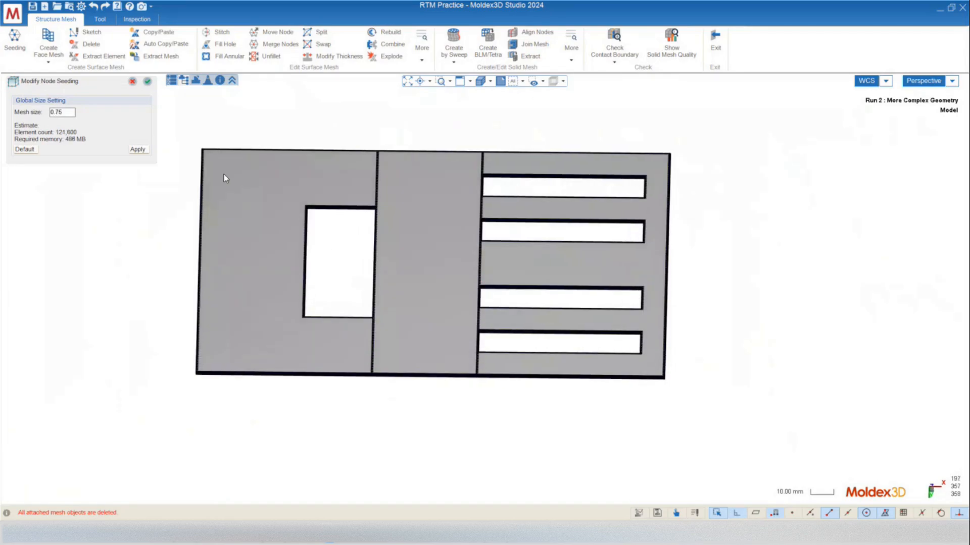
pyautogui.moveTo(383, 253); pyautogui.dragTo(391, 269, button='middle')
pyautogui.click(146, 82)
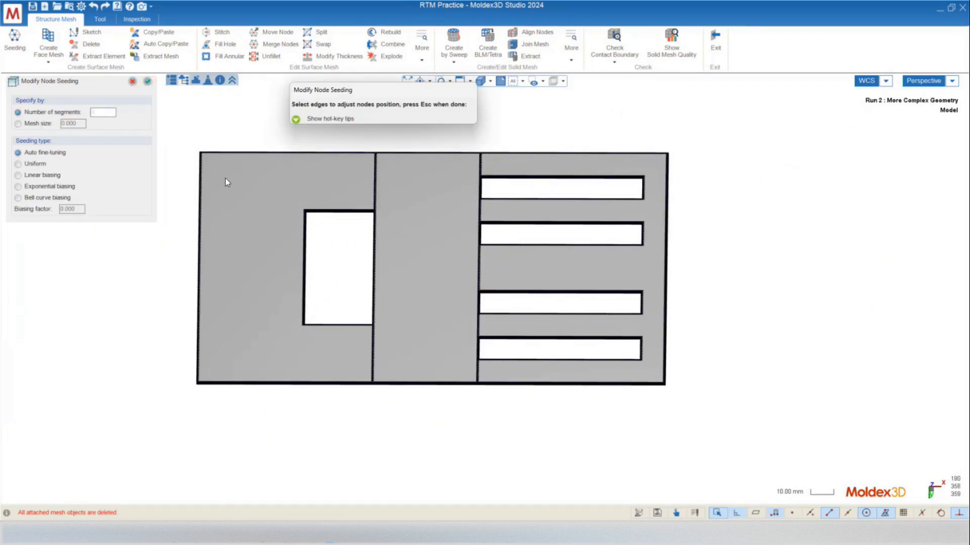
# Step: Select the section edge between the upper two slots, and reseed the long edges beside the rectangular window by number of segments
pyautogui.moveTo(354, 273); pyautogui.dragTo(450, 211, button='middle')
pyautogui.scroll(3, 489, 160)
pyautogui.scroll(-4, 504, 154)
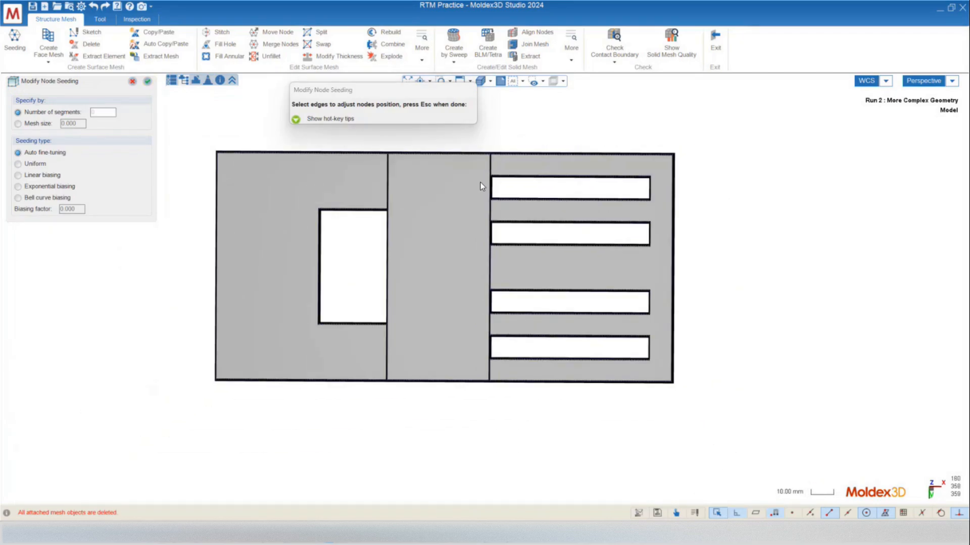
pyautogui.scroll(5, 489, 208)
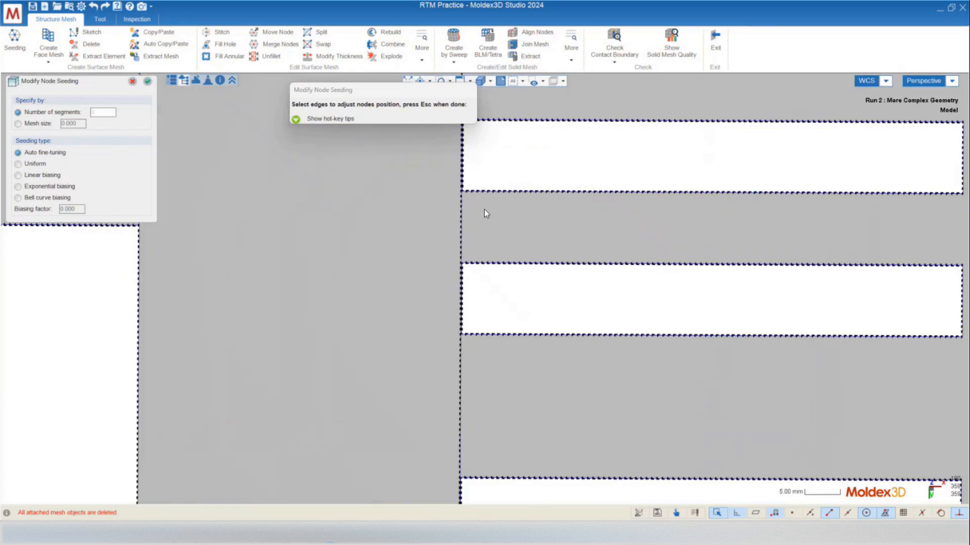
pyautogui.moveTo(453, 217); pyautogui.dragTo(424, 209)
pyautogui.scroll(-5, 546, 216)
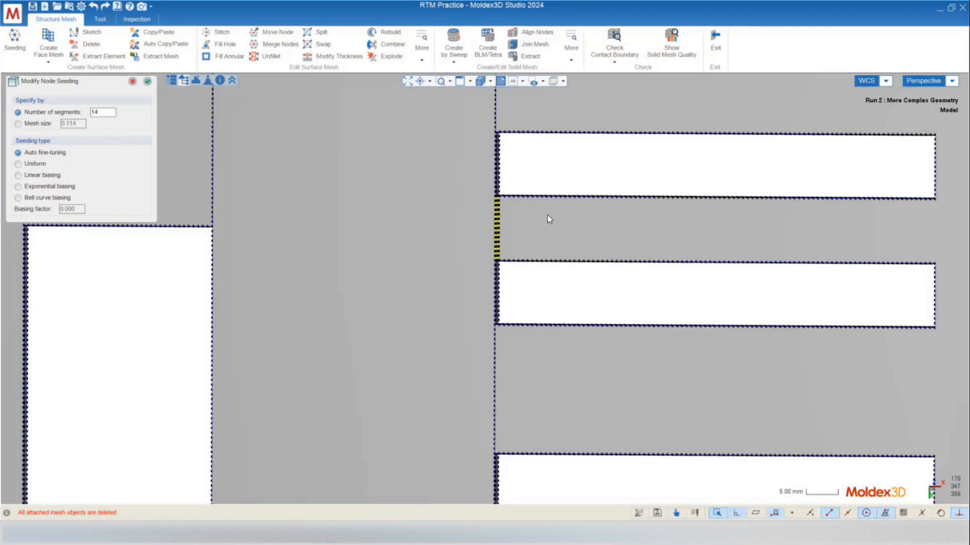
pyautogui.scroll(3, 347, 309)
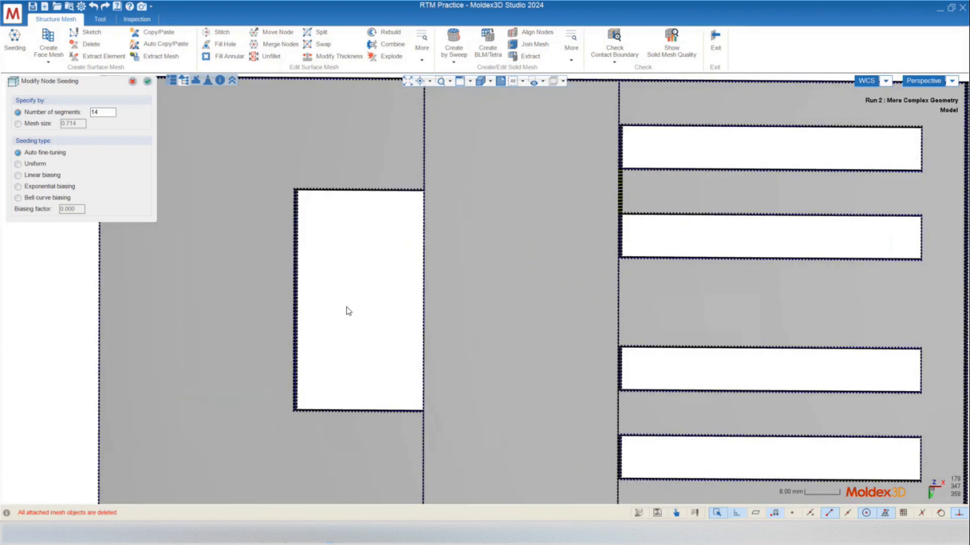
pyautogui.moveTo(357, 356); pyautogui.dragTo(537, 294, button='middle')
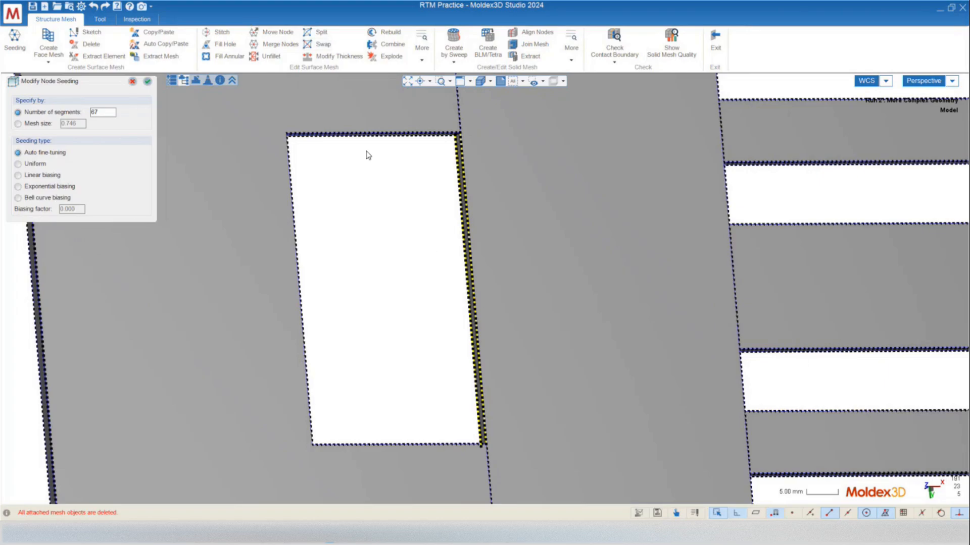
pyautogui.moveTo(101, 112); pyautogui.dragTo(70, 109)
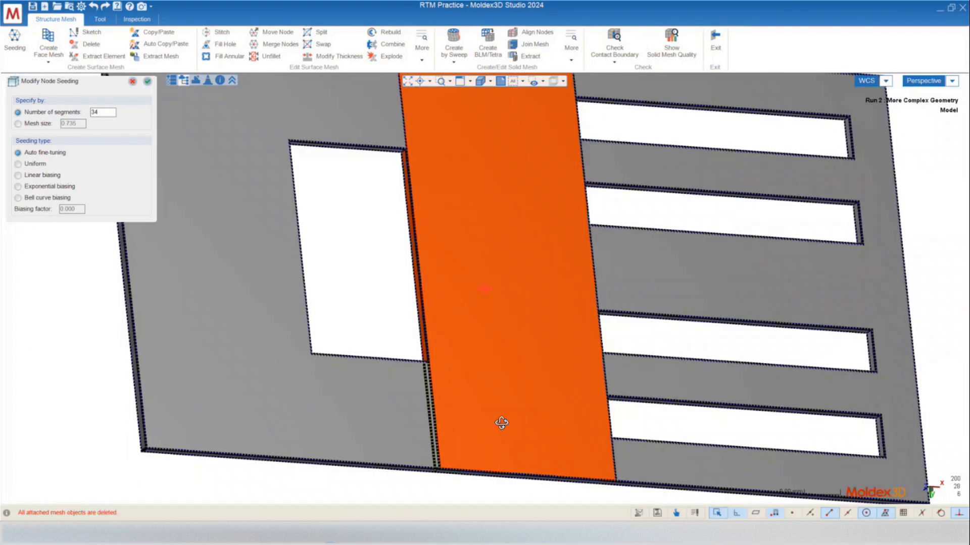
# Step: Reseed the middle section's edges below and above the rectangular window by number of segments, using auto fine-tuning
pyautogui.moveTo(501, 423); pyautogui.dragTo(410, 417, button='middle')
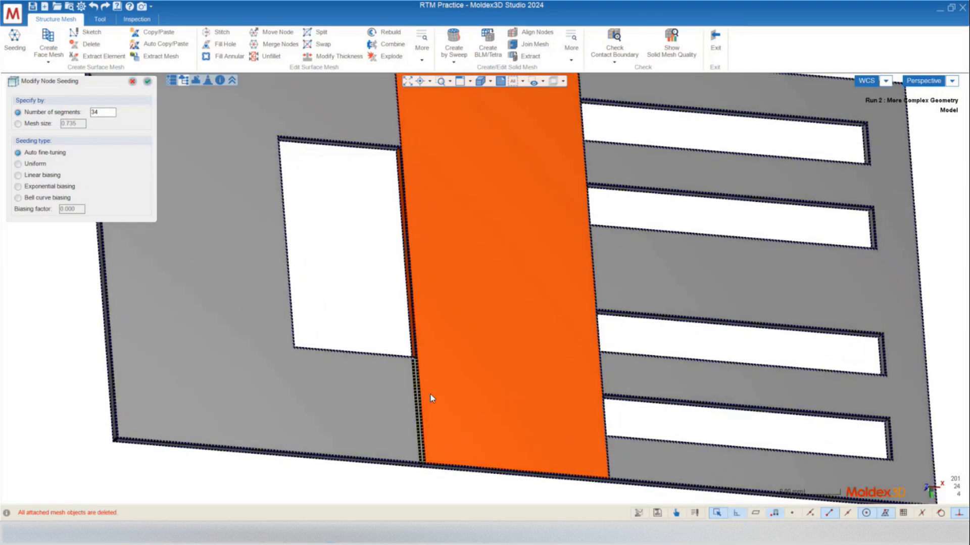
pyautogui.scroll(-3, 429, 408)
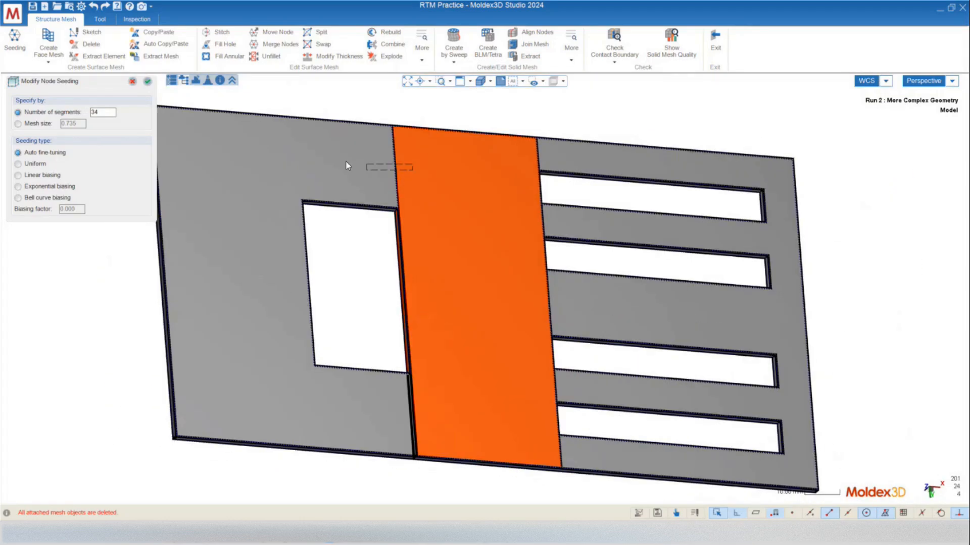
pyautogui.moveTo(346, 161); pyautogui.dragTo(343, 162)
pyautogui.moveTo(101, 111); pyautogui.dragTo(62, 111)
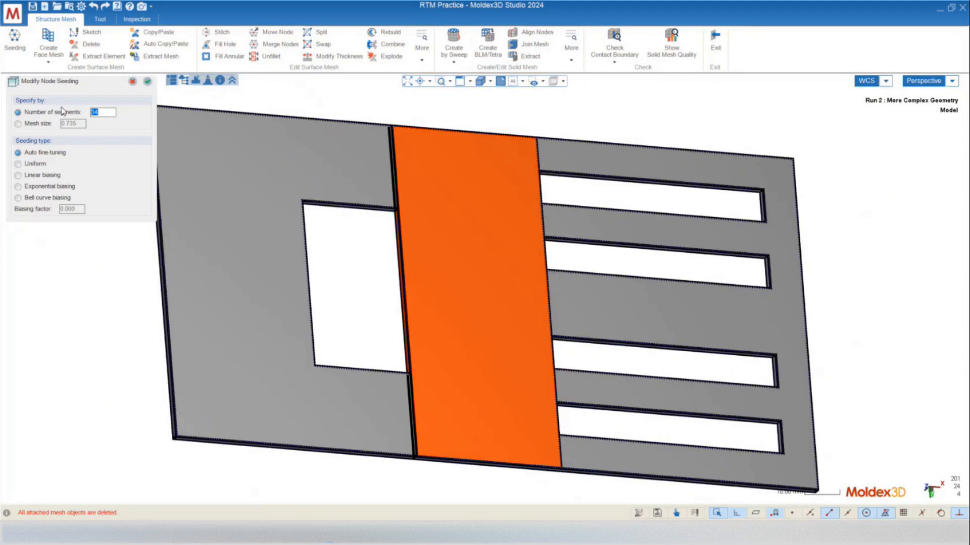
pyautogui.write('4')
pyautogui.press('Return')
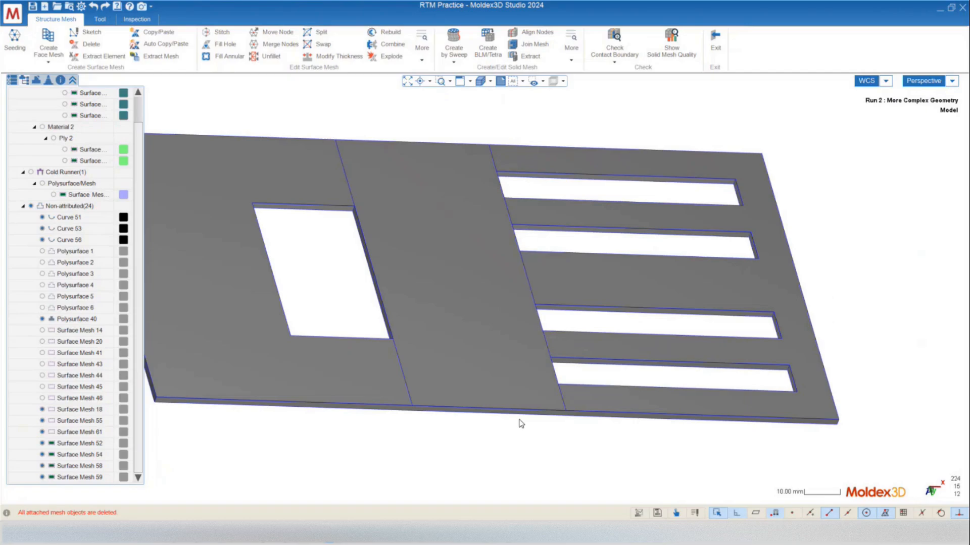
# Step: Create a face mesh on the plate's middle section face with grid-based elements and without mixed elements
pyautogui.moveTo(519, 419); pyautogui.dragTo(434, 344, button='middle')
pyautogui.scroll(3, 426, 363)
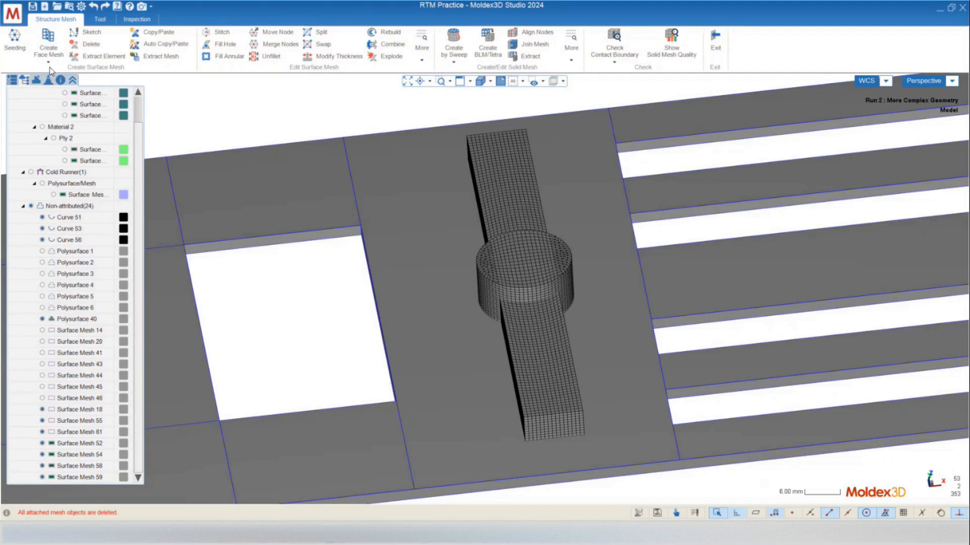
pyautogui.click(59, 53)
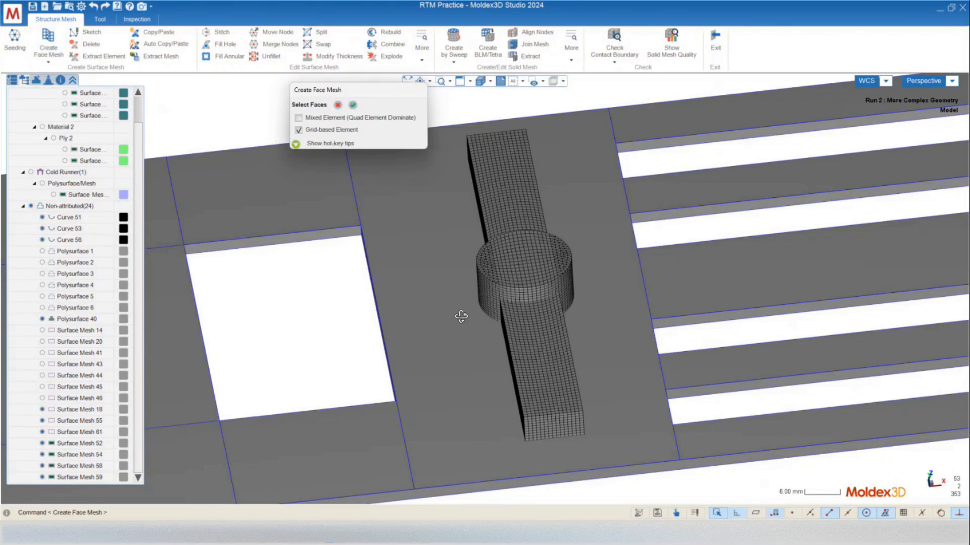
pyautogui.moveTo(458, 317)
pyautogui.mouseDown(button='middle')
pyautogui.moveTo(417, 294)
pyautogui.moveTo(461, 340)
pyautogui.moveTo(437, 305)
pyautogui.mouseUp(button='middle')
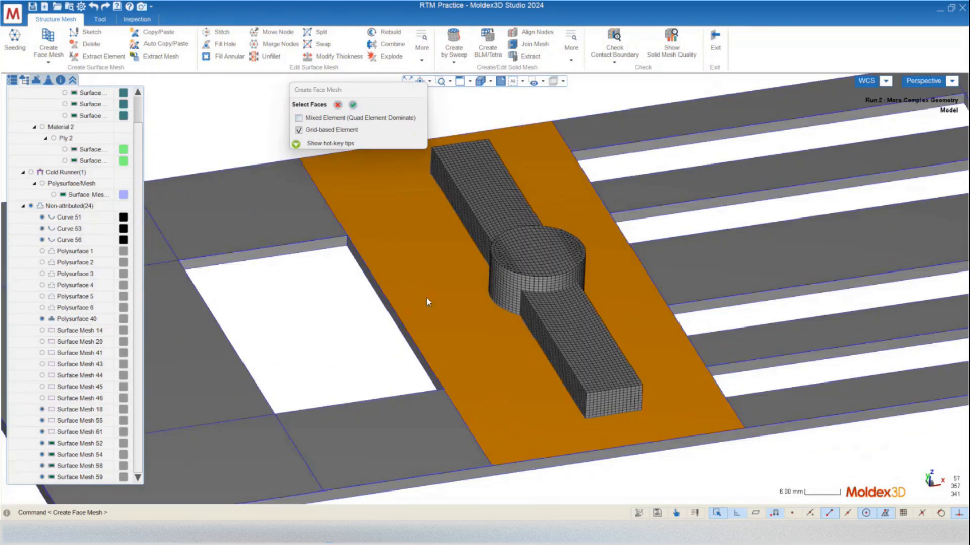
pyautogui.click(355, 107)
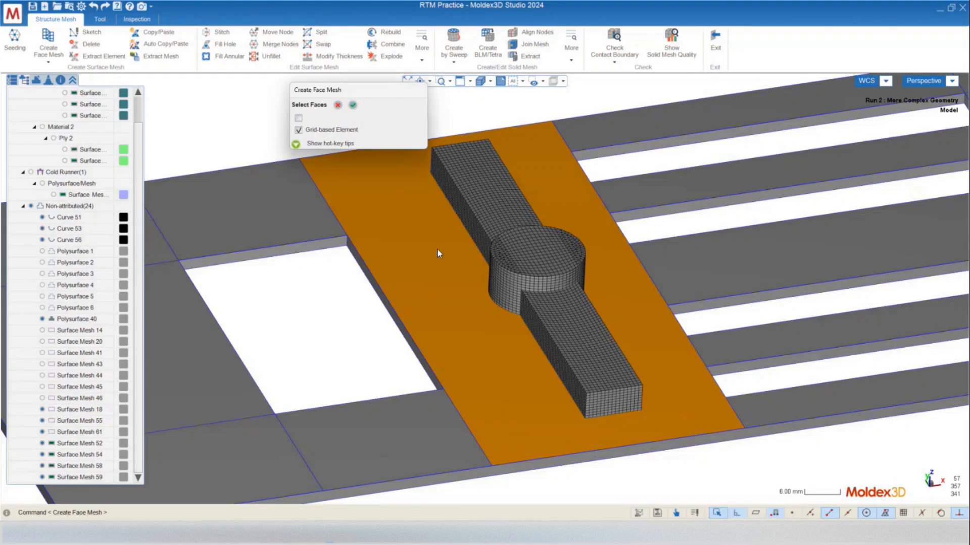
pyautogui.moveTo(437, 248)
pyautogui.mouseDown(button='middle')
pyautogui.moveTo(559, 301)
pyautogui.moveTo(565, 258)
pyautogui.moveTo(711, 269)
pyautogui.moveTo(714, 290)
pyautogui.mouseUp(button='middle')
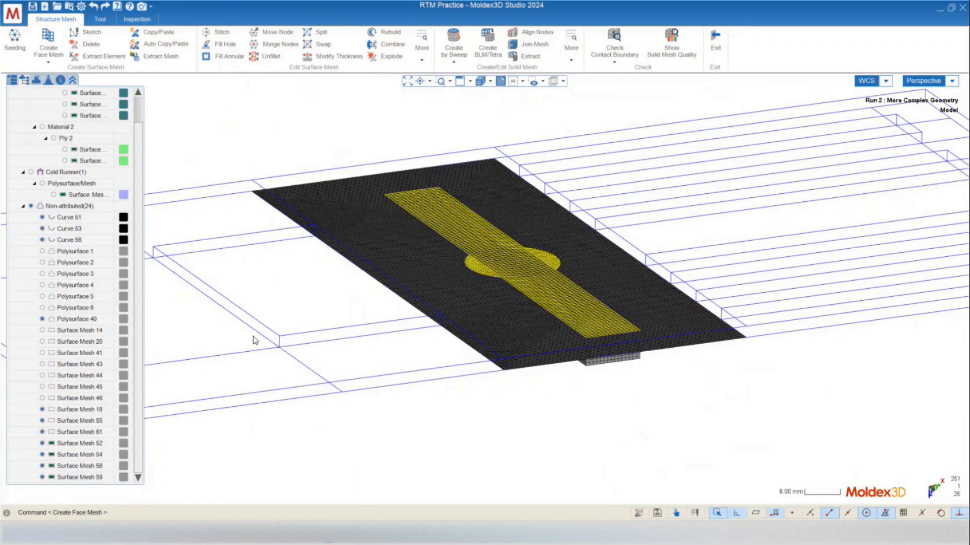
# Step: Select the non-attributed surface mesh of the flat bar-and-cylinder face that overlaps the new middle-section mesh
pyautogui.moveTo(539, 407)
pyautogui.mouseDown(button='middle')
pyautogui.moveTo(580, 400)
pyautogui.moveTo(537, 398)
pyautogui.moveTo(549, 438)
pyautogui.mouseUp(button='middle')
pyautogui.scroll(-3, 405, 353)
pyautogui.scroll(5, 484, 368)
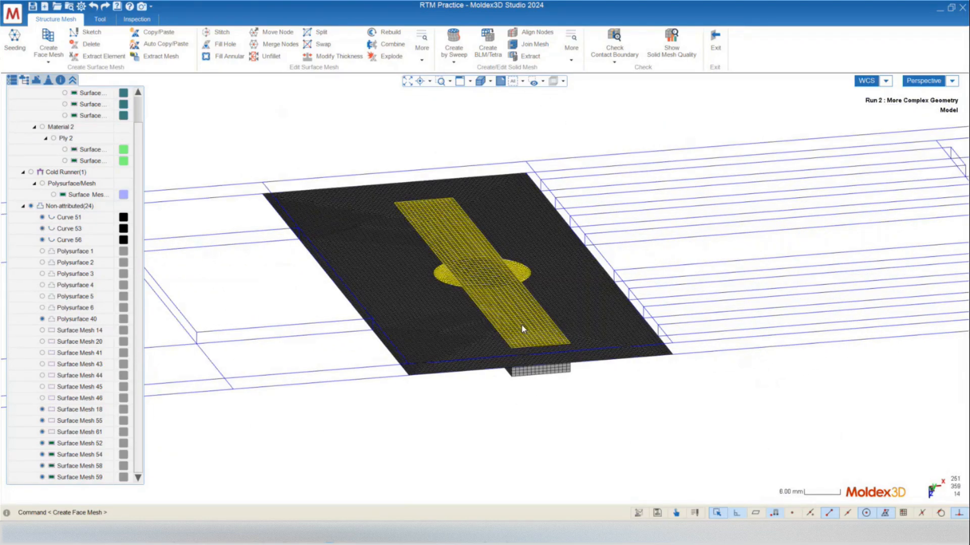
pyautogui.rightClick(547, 346)
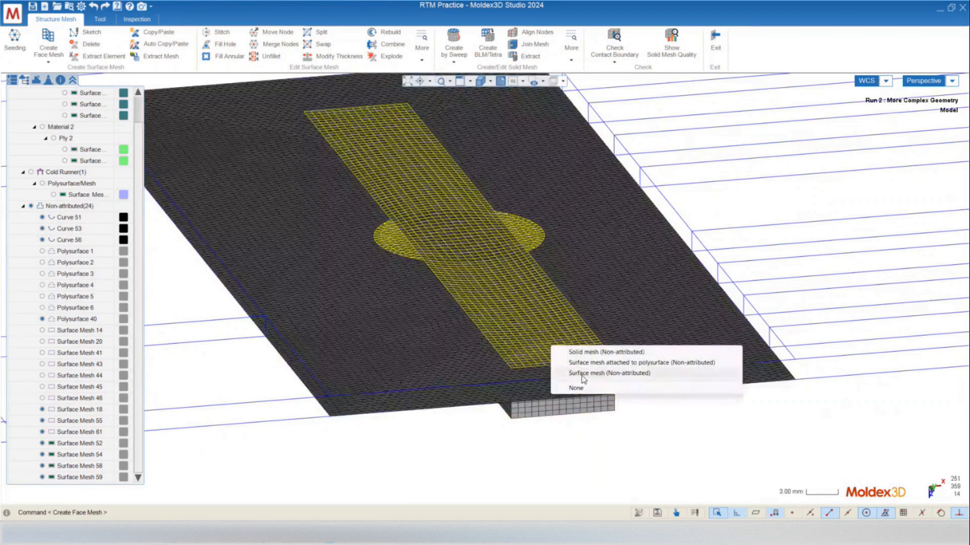
pyautogui.click(581, 374)
# Step: Copy all mesh elements of the flat bar-and-cylinder face and assign them to Polysurface 40
pyautogui.moveTo(543, 370); pyautogui.dragTo(546, 337, button='middle')
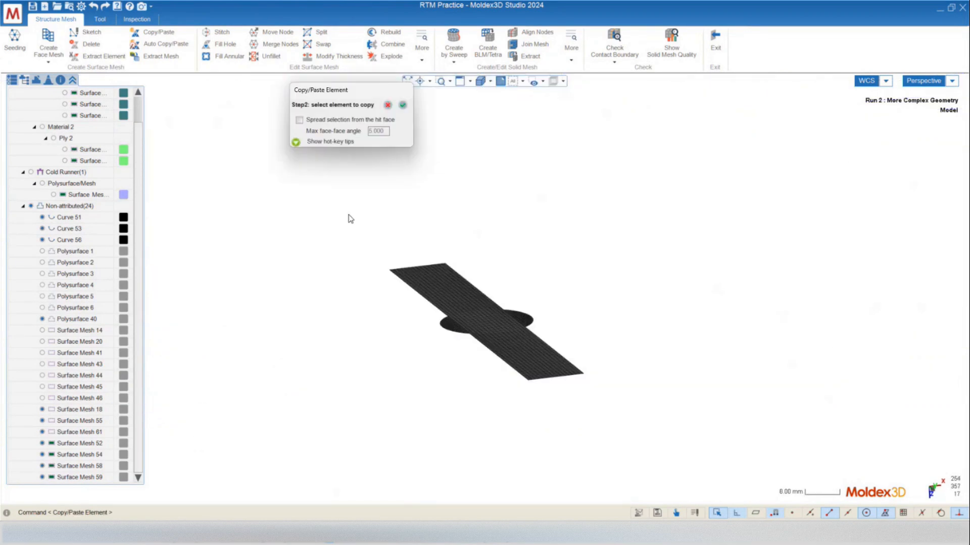
pyautogui.moveTo(348, 215); pyautogui.dragTo(651, 444)
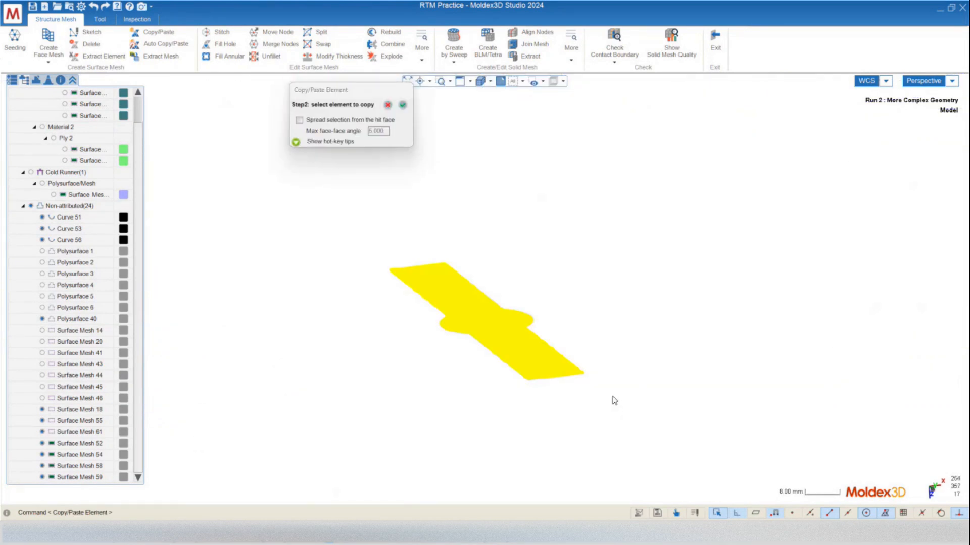
pyautogui.click(403, 105)
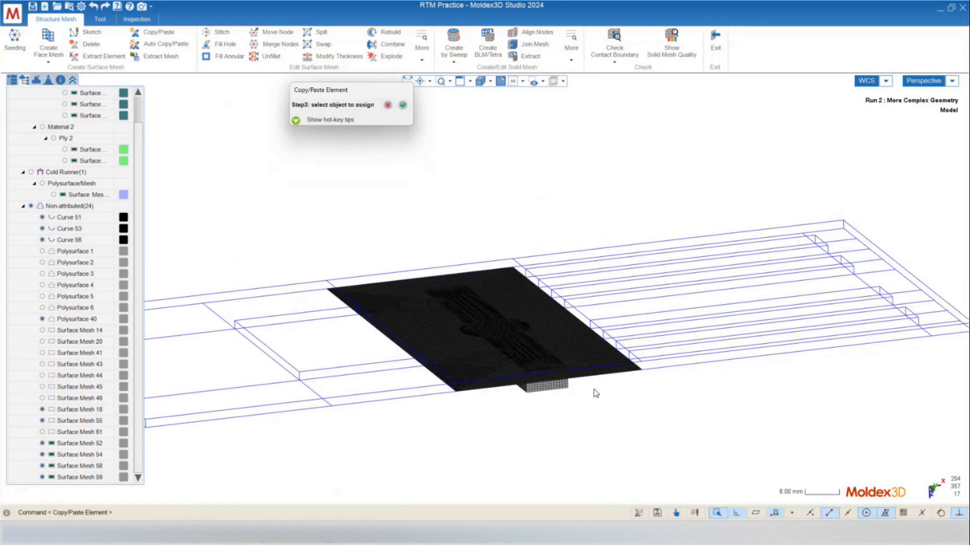
pyautogui.click(84, 319)
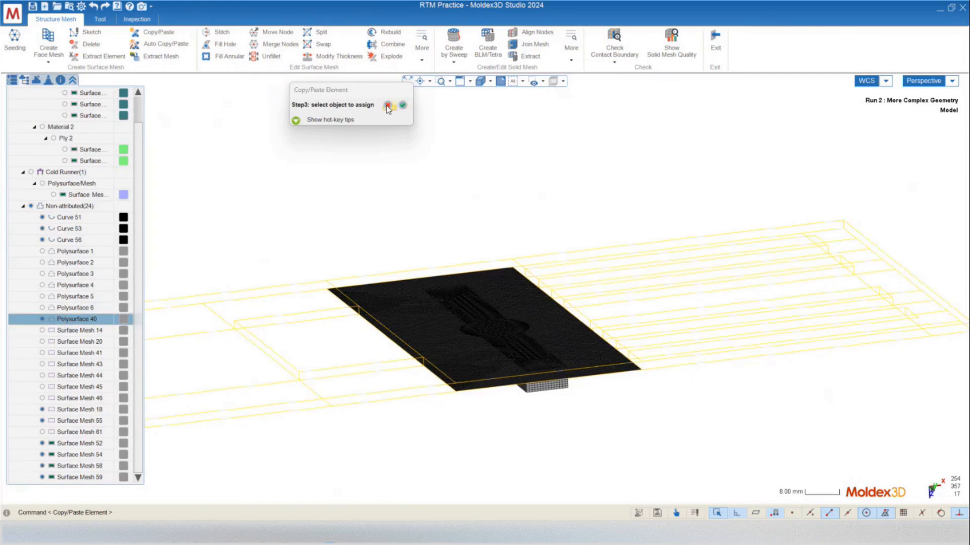
pyautogui.click(403, 105)
# Step: Examine how the copied bar-and-cylinder mesh overlaps the middle-section mesh by picking a surface mesh attached to the polysurface
pyautogui.scroll(4, 535, 325)
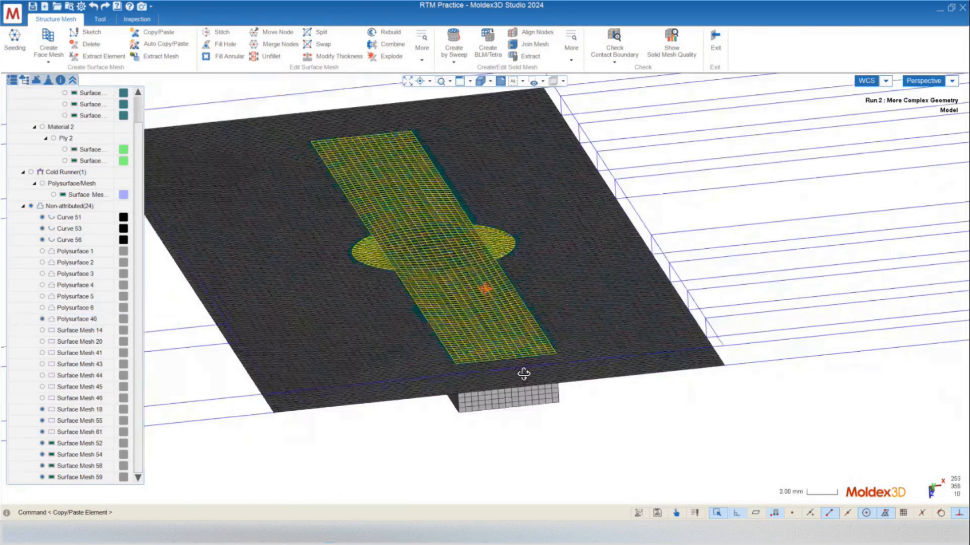
pyautogui.scroll(4, 526, 387)
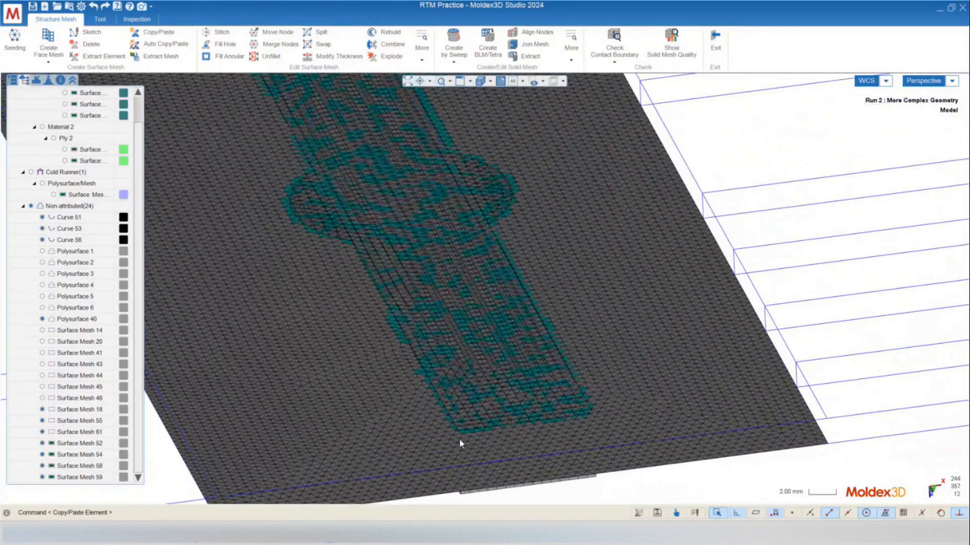
pyautogui.moveTo(460, 438); pyautogui.dragTo(480, 392, button='middle')
pyautogui.click(486, 368)
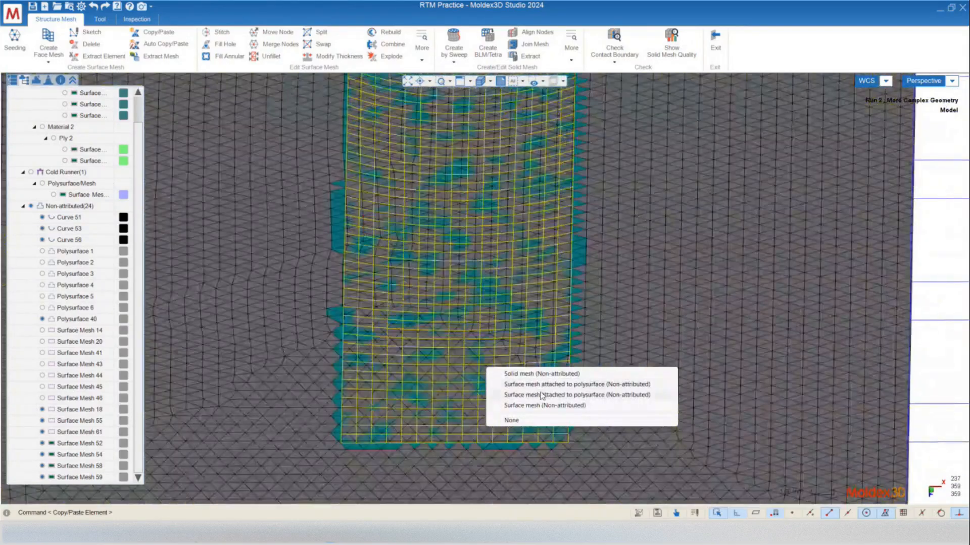
pyautogui.click(536, 396)
pyautogui.scroll(-10, 507, 314)
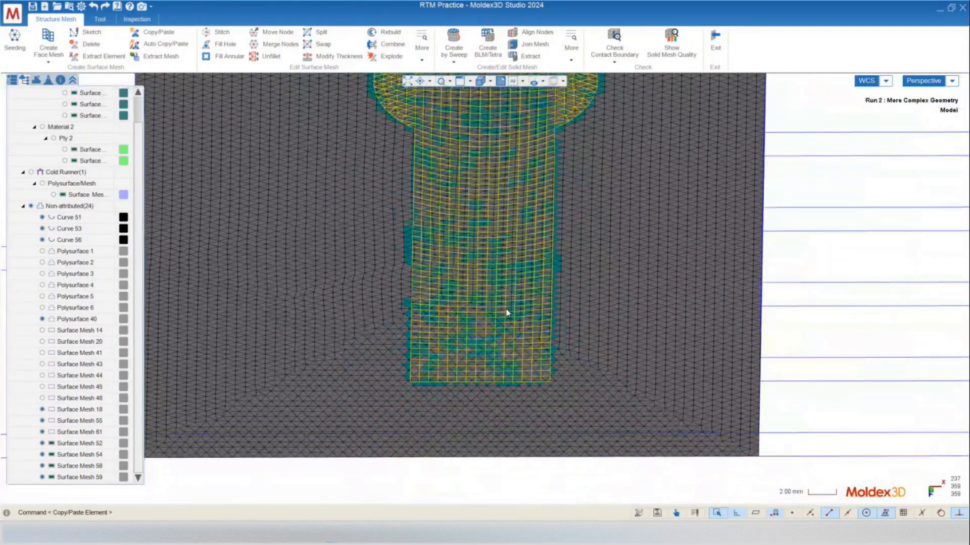
pyautogui.moveTo(463, 325); pyautogui.dragTo(478, 335, button='middle')
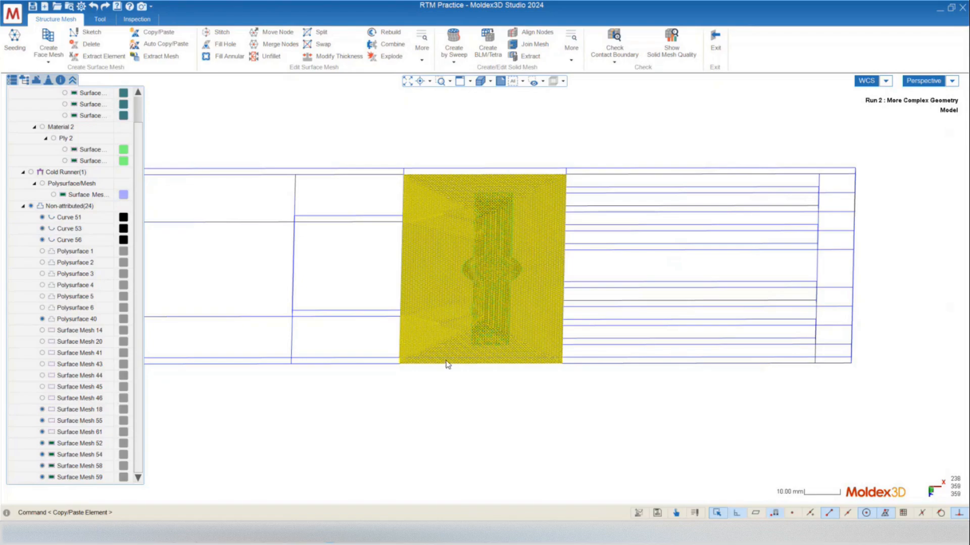
# Step: Select the middle section's attached face mesh, distinguishing it from the overlapping copied runner mesh
pyautogui.scroll(5, 510, 362)
pyautogui.click(510, 362)
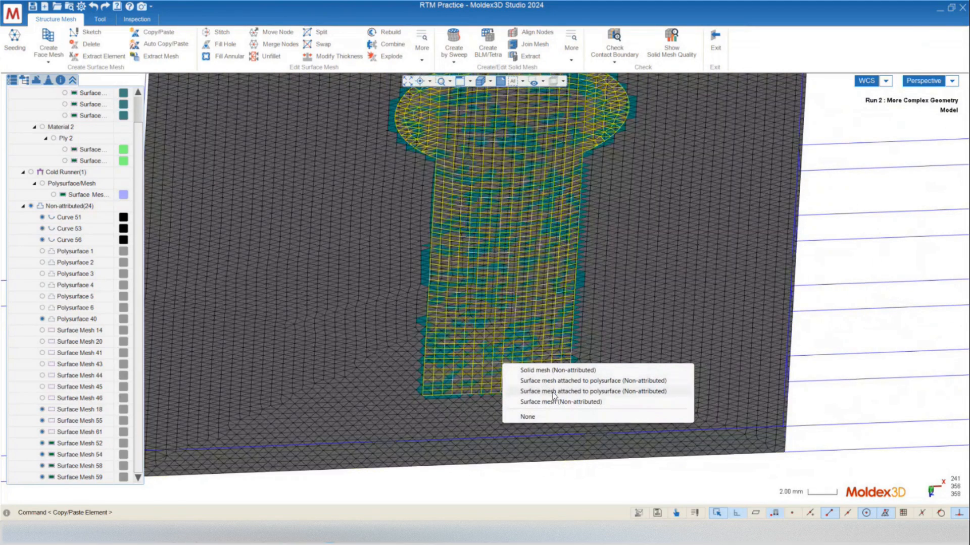
pyautogui.click(551, 391)
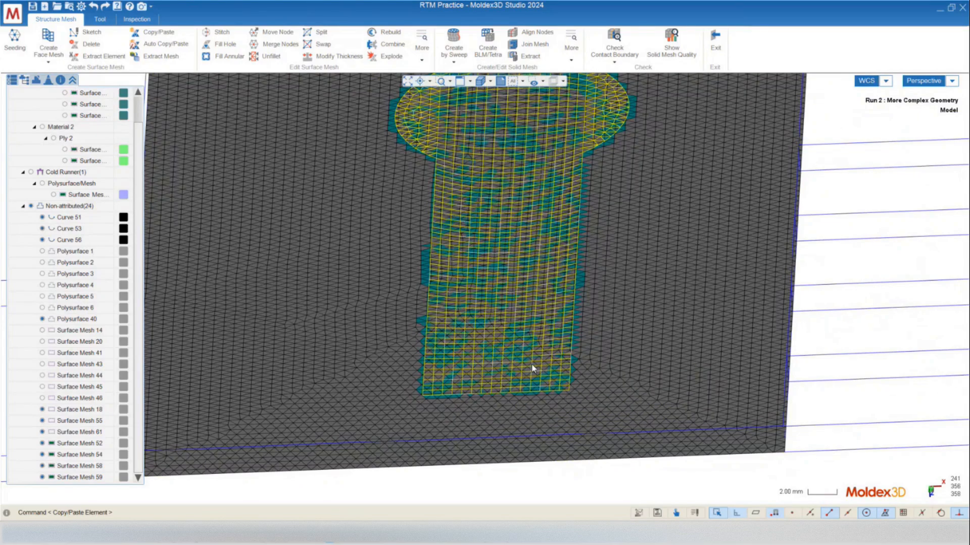
pyautogui.click(605, 414)
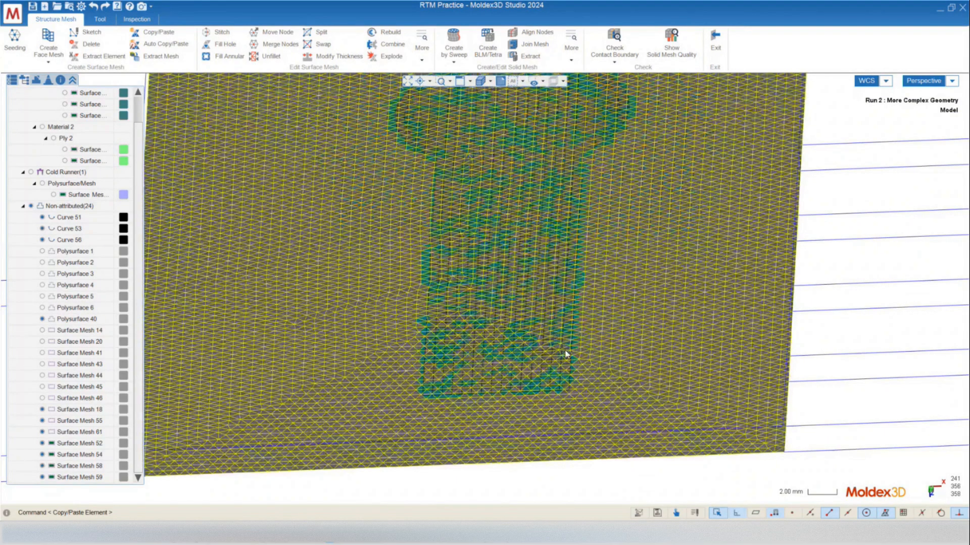
pyautogui.click(530, 347)
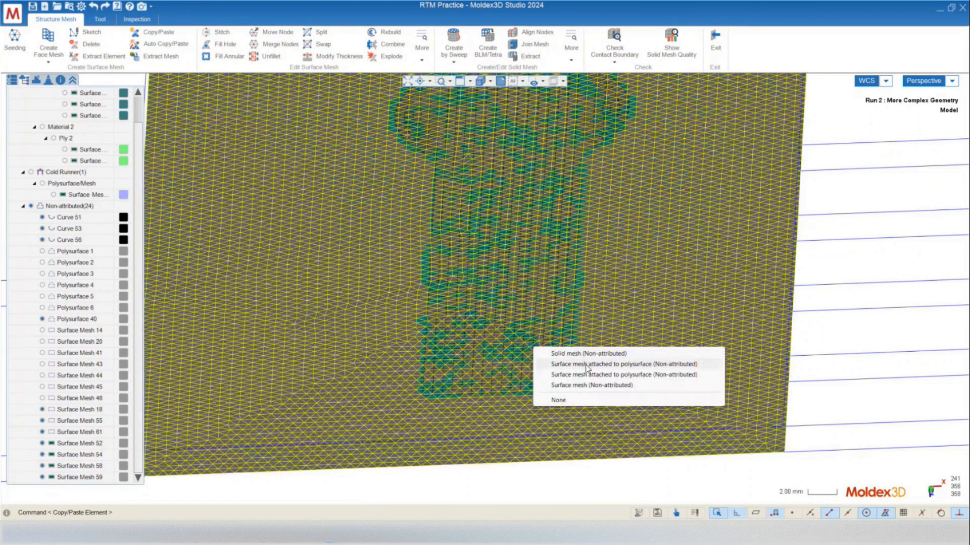
pyautogui.click(613, 366)
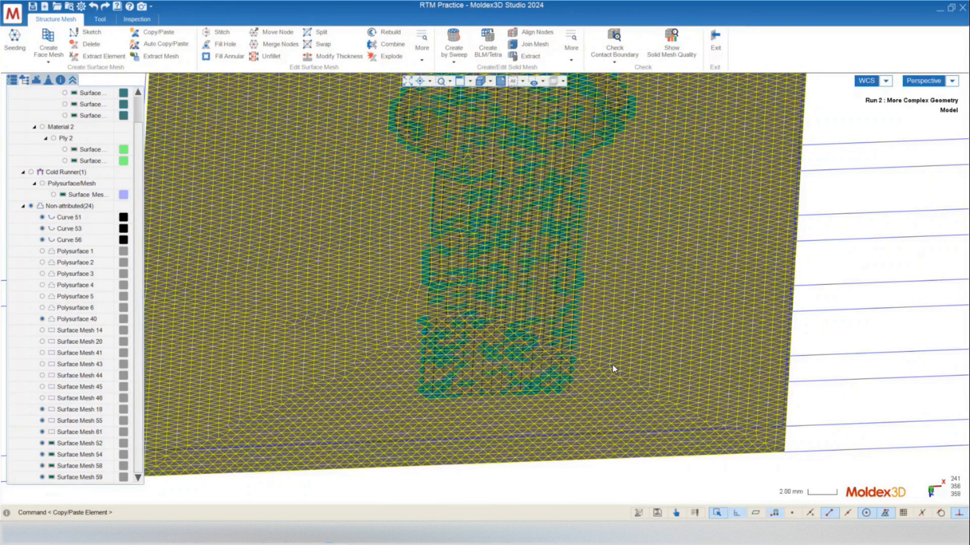
# Step: Add the overlapping bar-and-cylinder surface mesh attached to the polysurface to the current mesh selection
pyautogui.scroll(-5, 561, 323)
pyautogui.moveTo(567, 439); pyautogui.dragTo(576, 407, button='middle')
pyautogui.scroll(4, 576, 391)
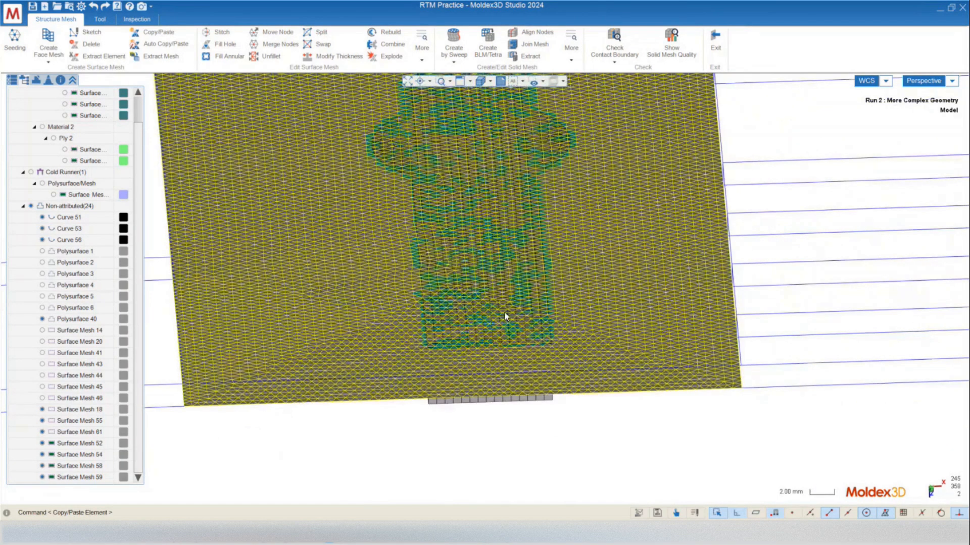
pyautogui.click(507, 316)
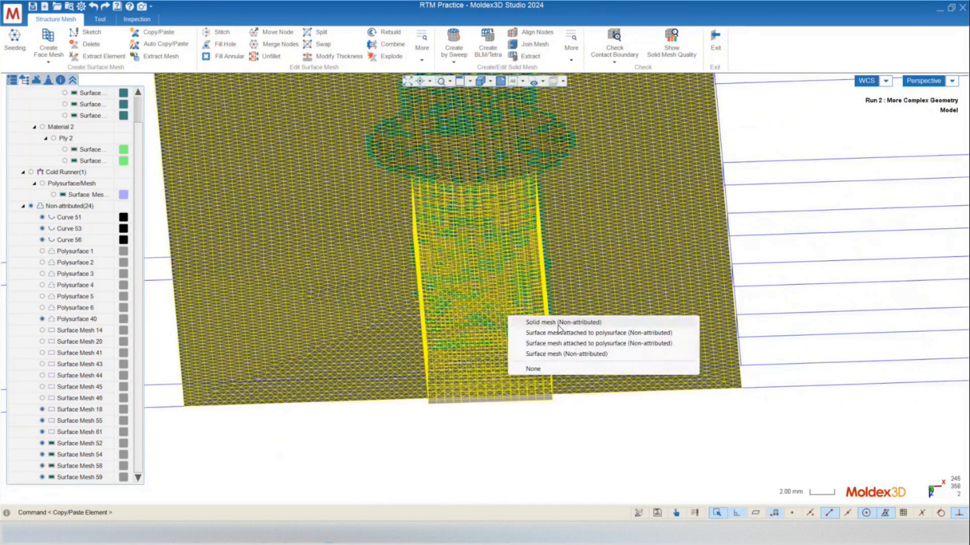
pyautogui.click(570, 344)
pyautogui.scroll(-3, 480, 407)
pyautogui.moveTo(480, 407); pyautogui.dragTo(493, 399, button='middle')
pyautogui.scroll(5, 410, 244)
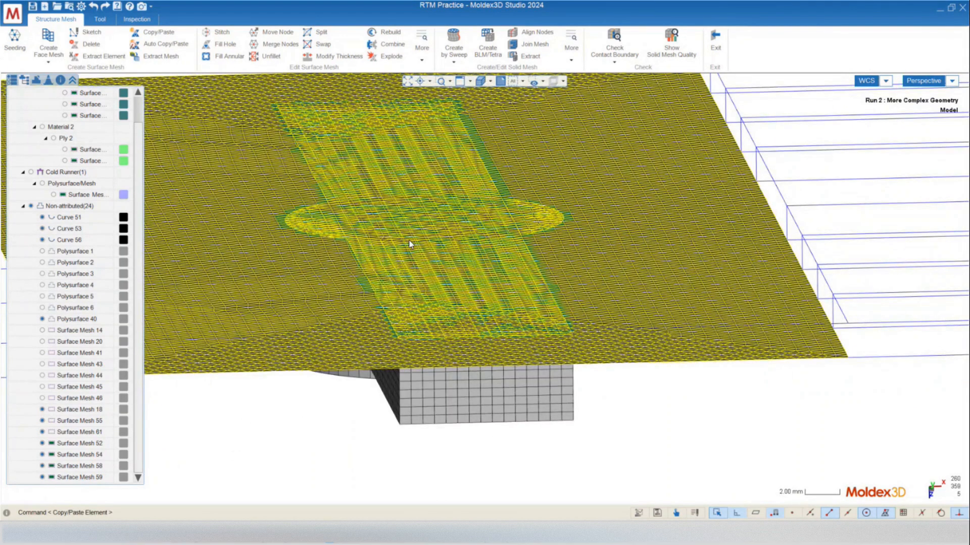
# Step: Isolate the selected overlapping meshes, showing only the middle-section mesh together with the copied bar-and-cylinder mesh
pyautogui.rightClick(630, 341)
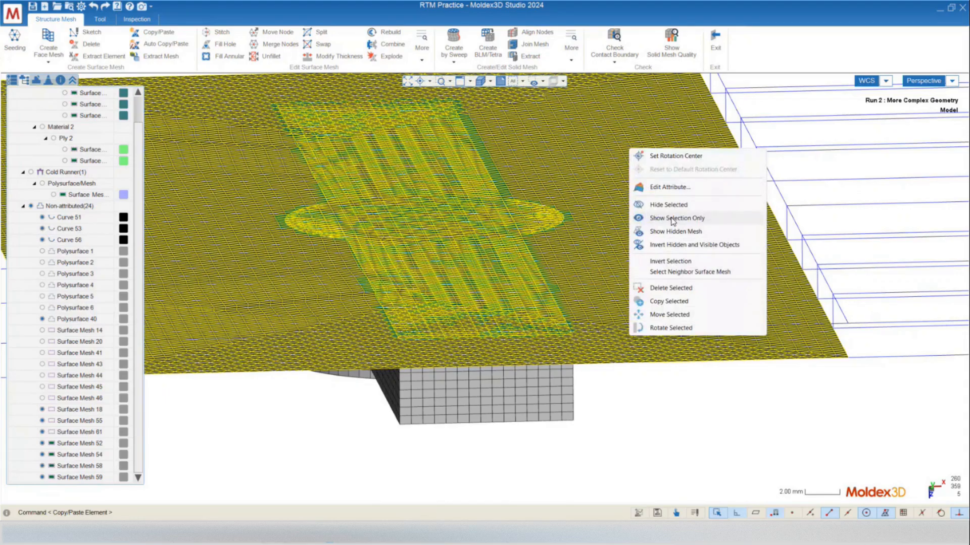
pyautogui.click(672, 218)
pyautogui.scroll(-5, 704, 327)
pyautogui.moveTo(697, 331); pyautogui.dragTo(621, 375, button='middle')
pyautogui.click(609, 446)
pyautogui.moveTo(568, 309)
pyautogui.mouseDown(button='middle')
pyautogui.moveTo(569, 459)
pyautogui.moveTo(569, 268)
pyautogui.moveTo(564, 355)
pyautogui.moveTo(579, 299)
pyautogui.moveTo(574, 270)
pyautogui.moveTo(576, 286)
pyautogui.moveTo(516, 269)
pyautogui.mouseUp(button='middle')
pyautogui.click(626, 312)
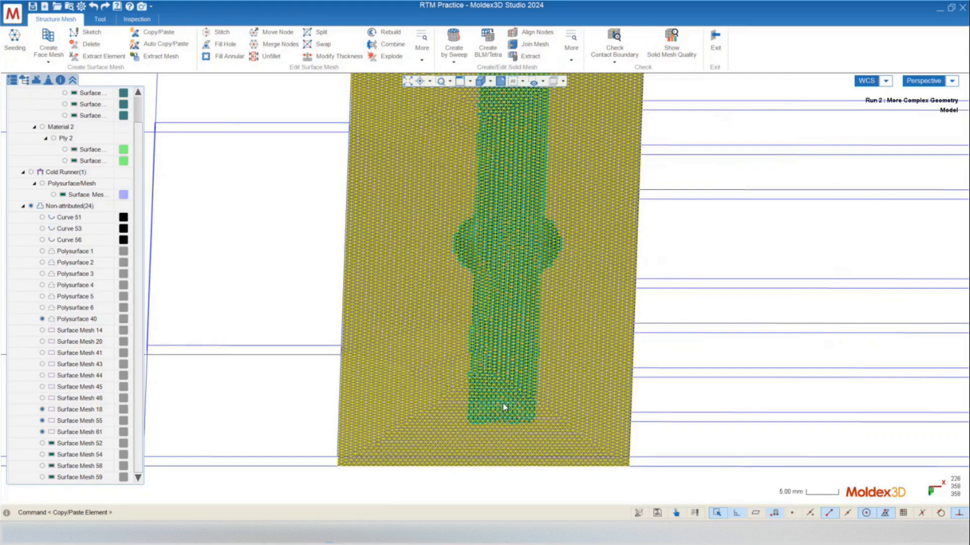
pyautogui.scroll(-5, 504, 407)
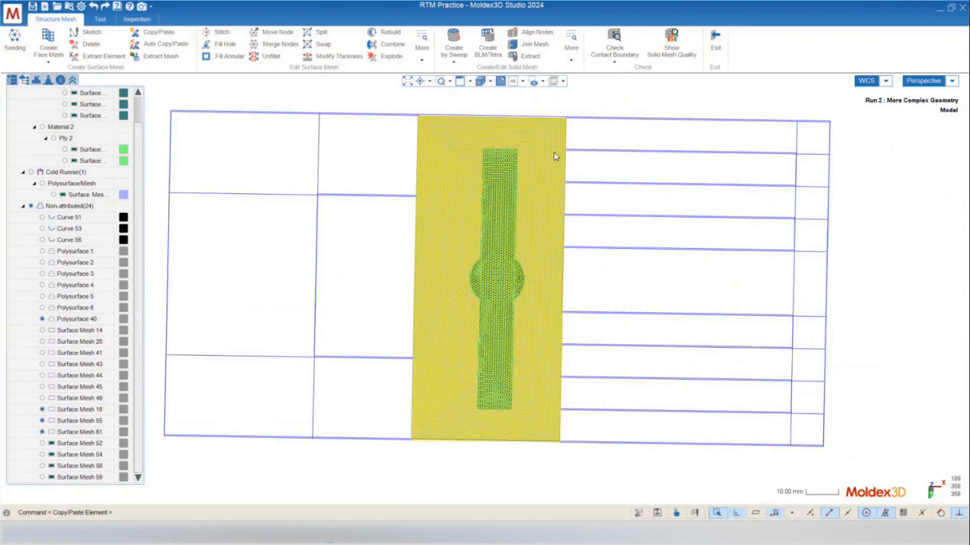
pyautogui.moveTo(492, 390)
pyautogui.mouseDown(button='middle')
pyautogui.moveTo(491, 375)
pyautogui.moveTo(504, 401)
pyautogui.moveTo(502, 392)
pyautogui.mouseUp(button='middle')
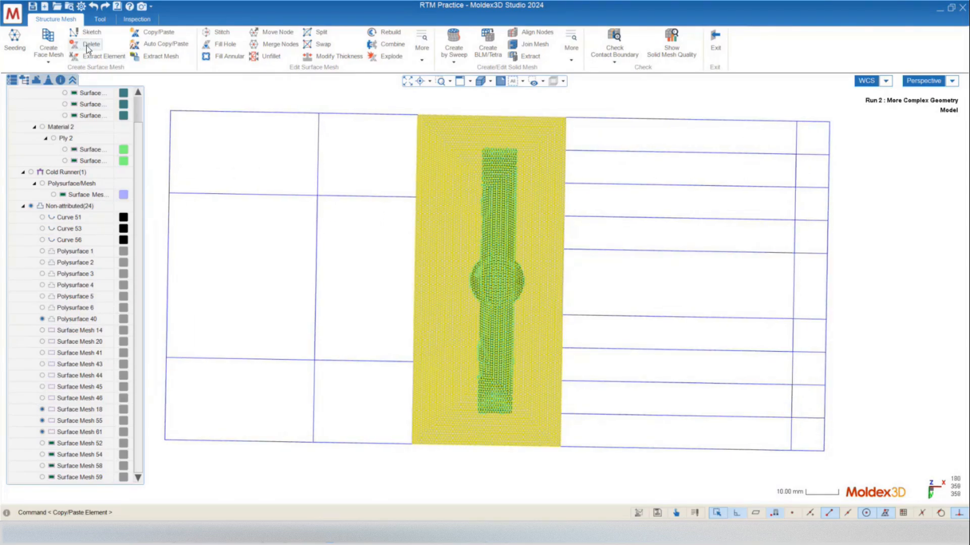
# Step: Start the surface mesh Delete command and accept the middle-section mesh as the one to remove elements from
pyautogui.rightClick(529, 398)
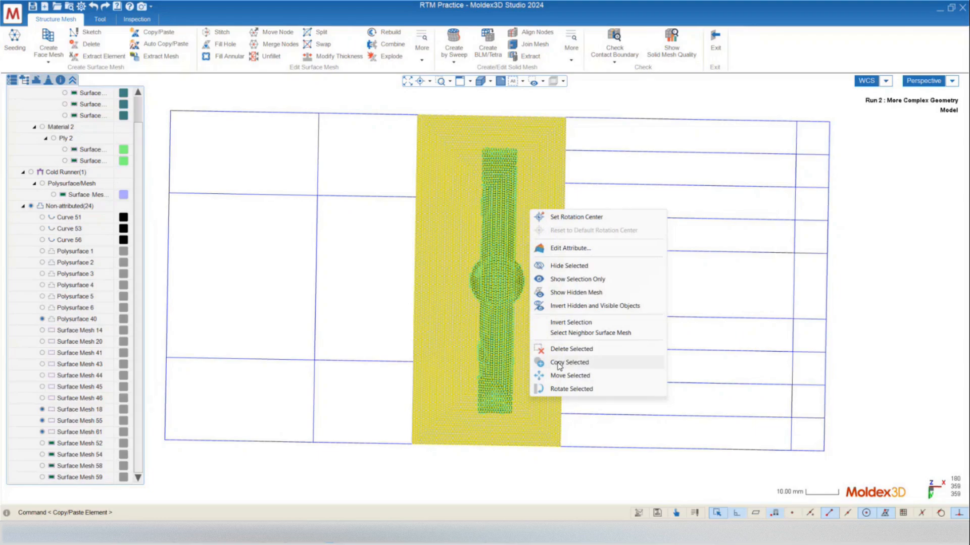
pyautogui.click(568, 351)
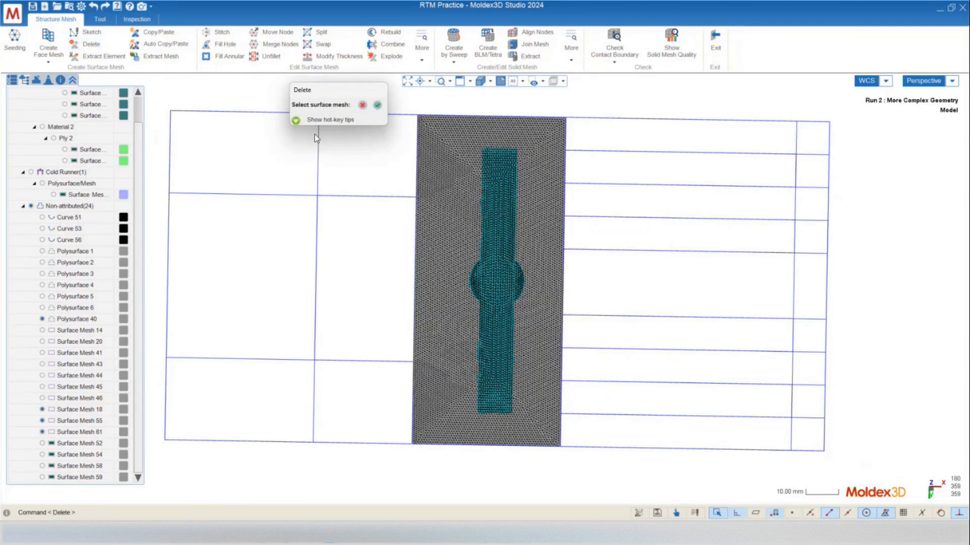
pyautogui.click(447, 189)
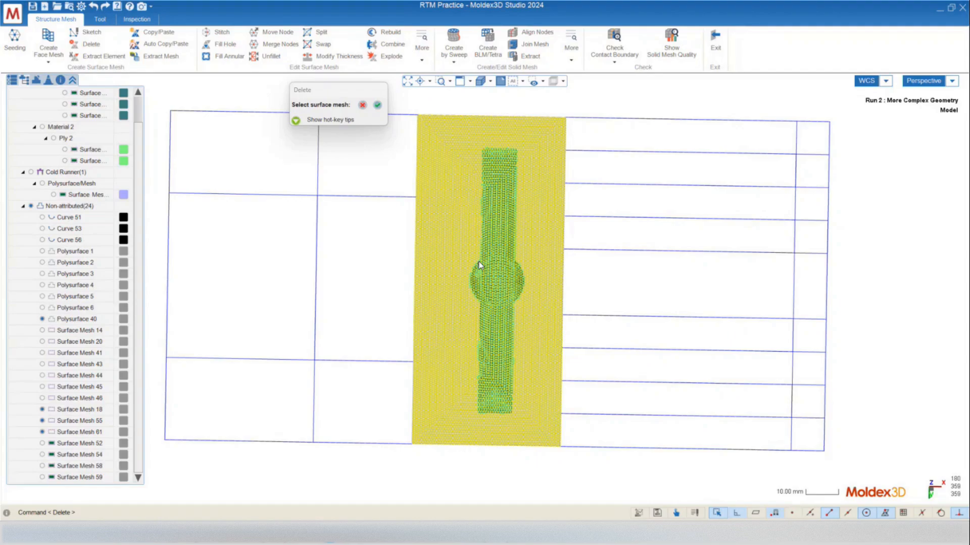
pyautogui.moveTo(478, 261); pyautogui.dragTo(486, 254, button='middle')
pyautogui.click(381, 105)
pyautogui.moveTo(541, 303)
pyautogui.mouseDown(button='middle')
pyautogui.moveTo(498, 271)
pyautogui.moveTo(541, 320)
pyautogui.moveTo(555, 293)
pyautogui.moveTo(520, 282)
pyautogui.moveTo(548, 320)
pyautogui.moveTo(542, 311)
pyautogui.mouseUp(button='middle')
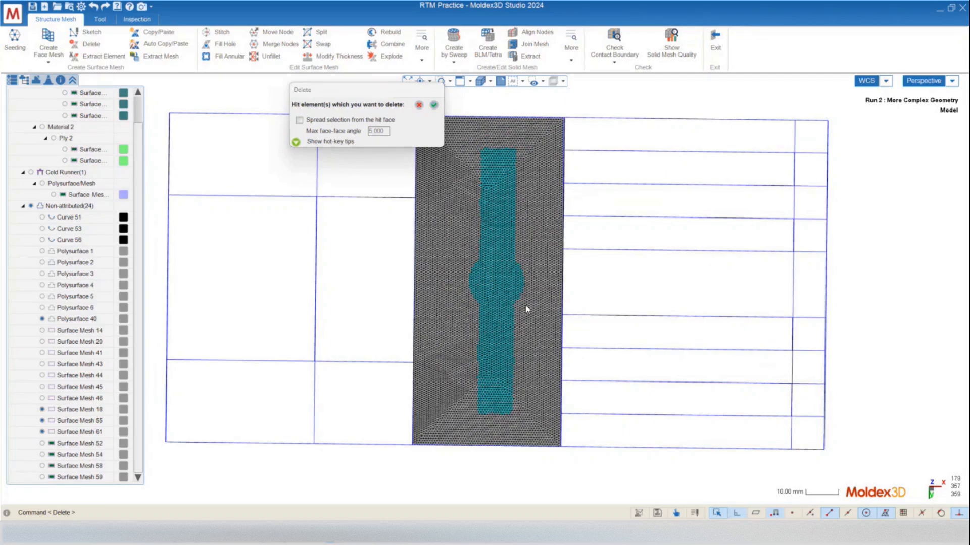
pyautogui.scroll(6, 486, 410)
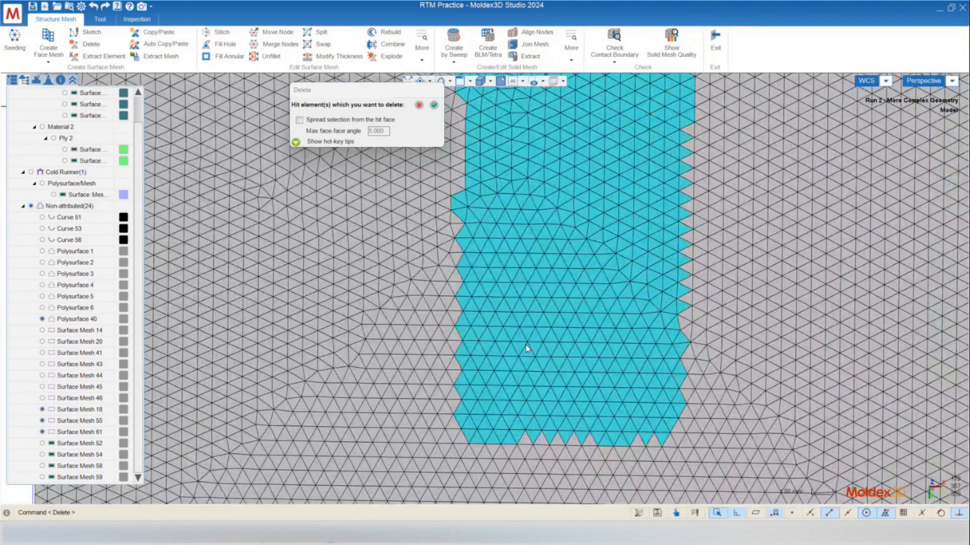
pyautogui.scroll(-8, 499, 341)
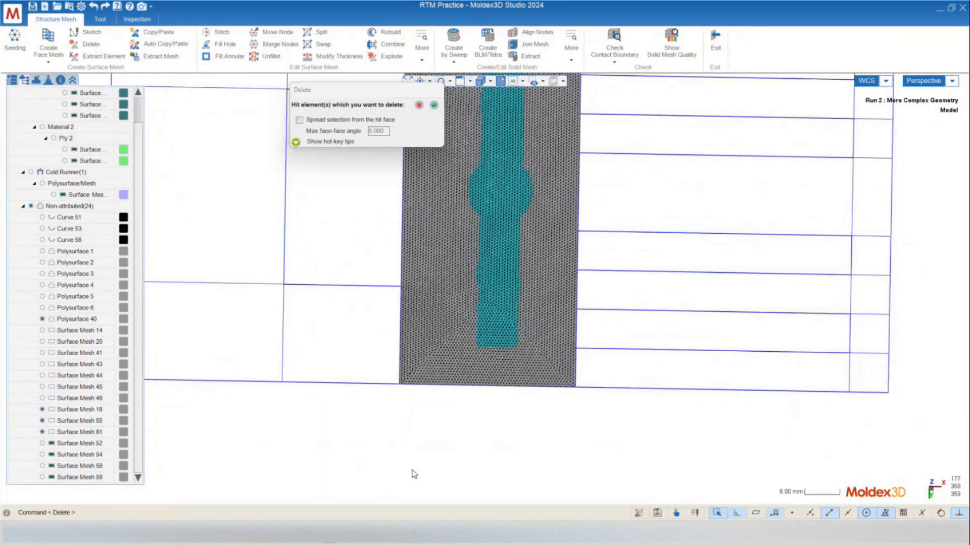
pyautogui.scroll(-2, 414, 473)
pyautogui.moveTo(340, 344); pyautogui.dragTo(362, 379, button='middle')
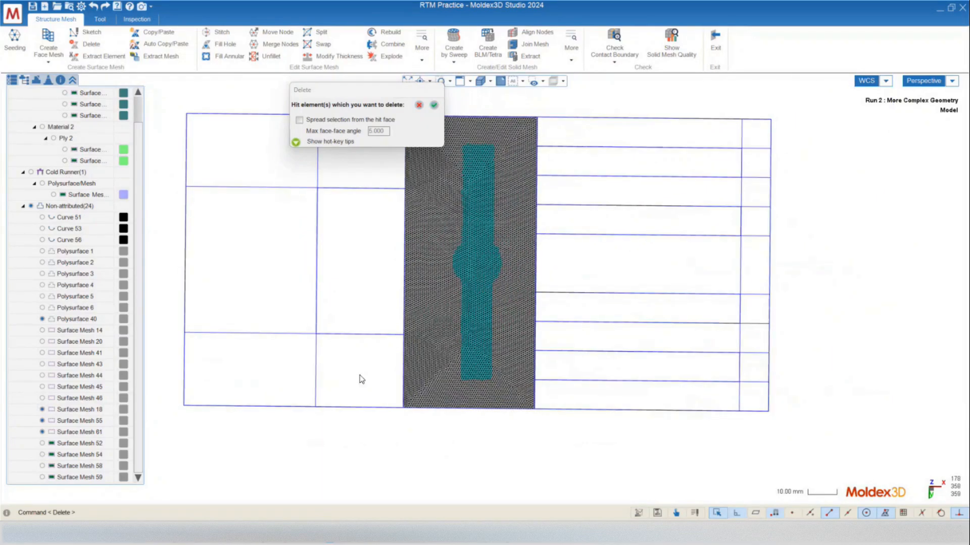
pyautogui.moveTo(612, 442); pyautogui.dragTo(453, 104)
pyautogui.scroll(2, 457, 343)
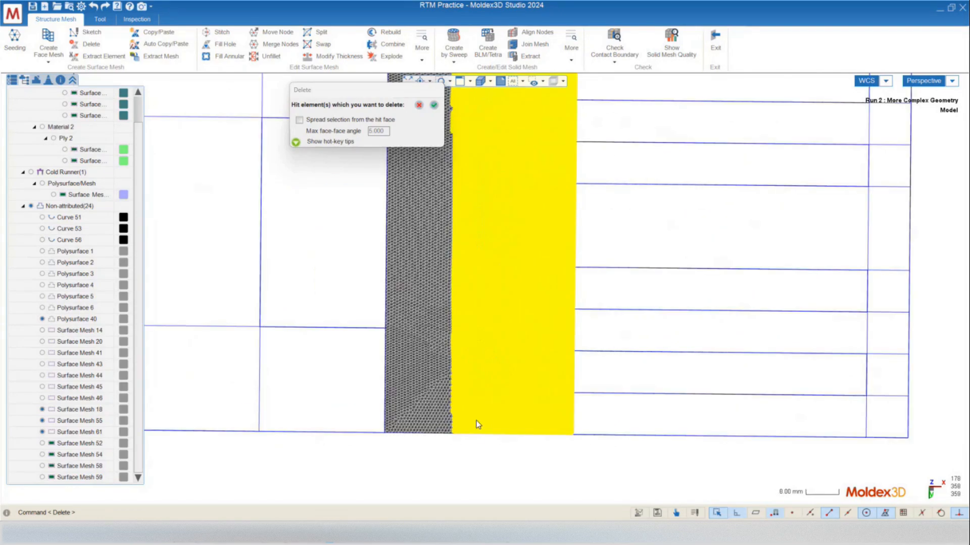
pyautogui.scroll(6, 478, 424)
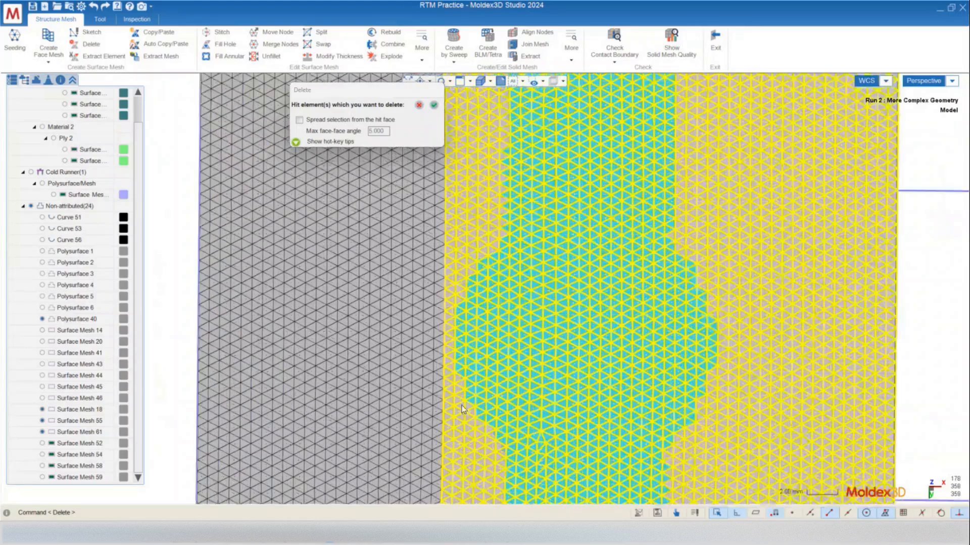
pyautogui.scroll(4, 461, 405)
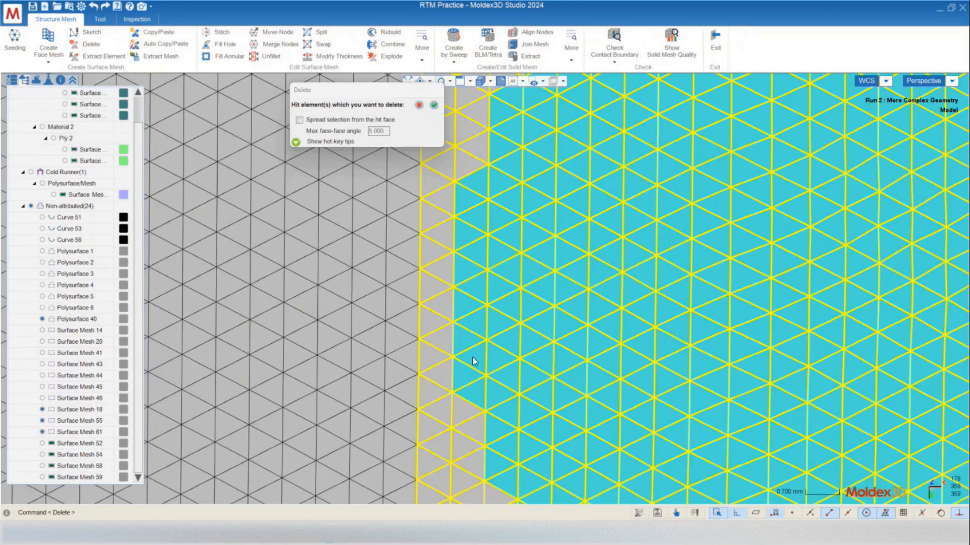
pyautogui.scroll(-4, 474, 361)
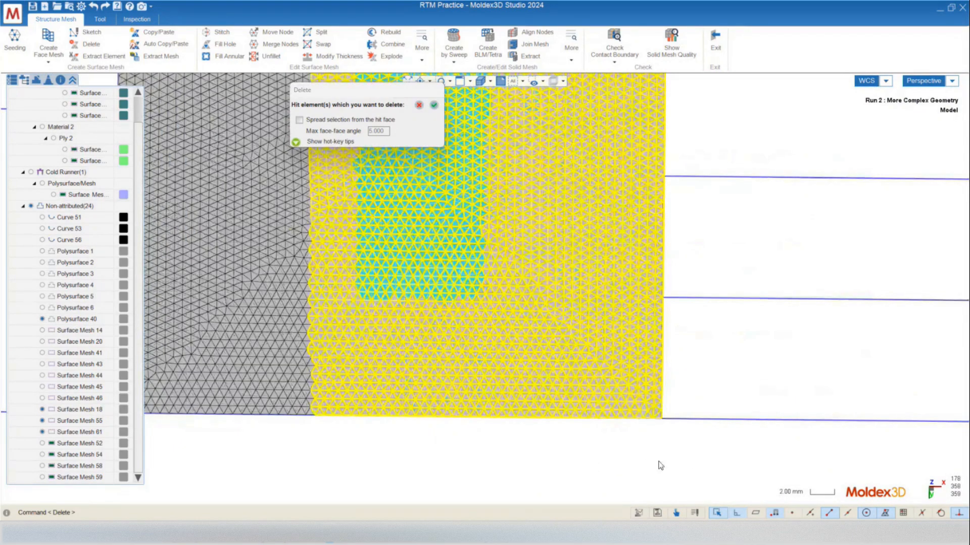
pyautogui.moveTo(764, 470); pyautogui.dragTo(286, 306)
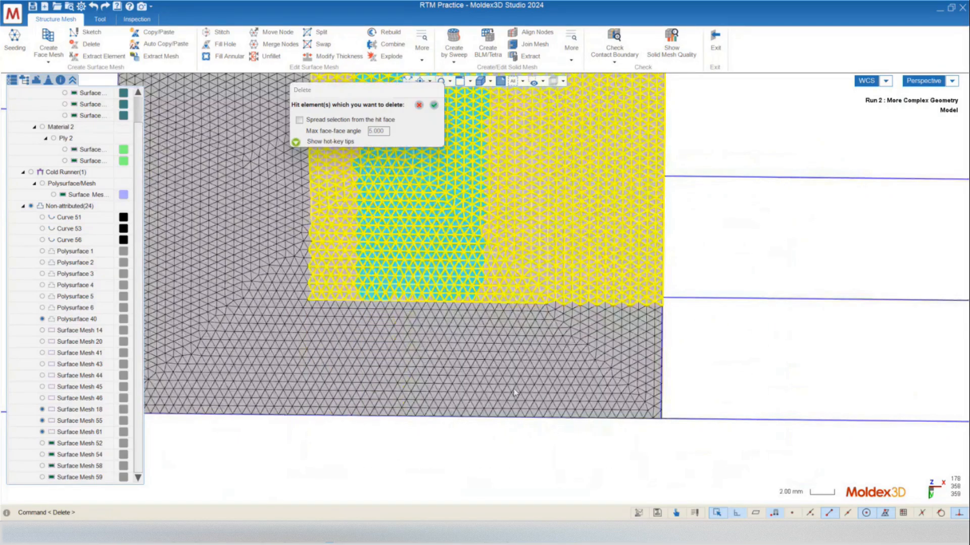
# Step: Select the middle-section elements from just beside the bar-and-cylinder outline across to the far edge, excluding the band beyond the bar's lower end
pyautogui.moveTo(512, 394); pyautogui.dragTo(521, 324, button='middle')
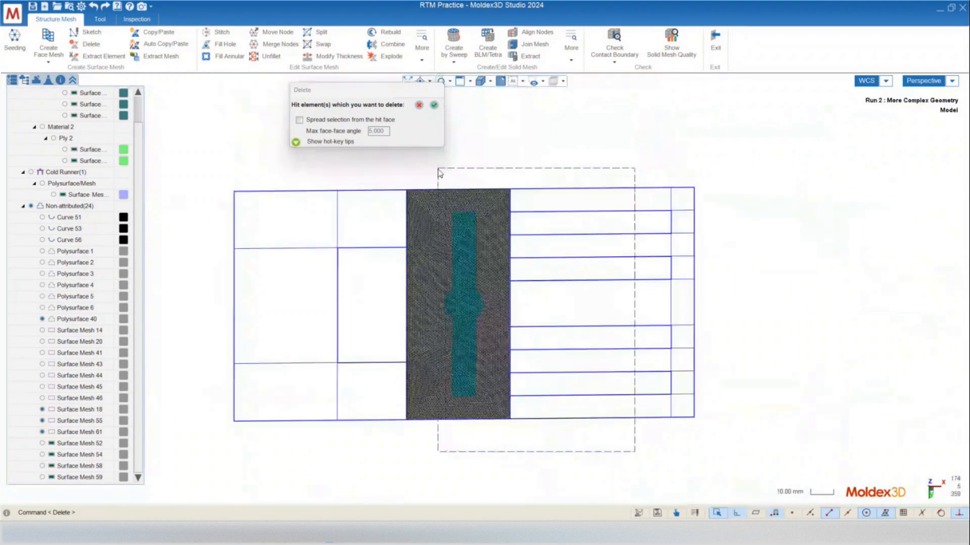
pyautogui.moveTo(440, 182); pyautogui.dragTo(443, 166)
pyautogui.scroll(2, 487, 445)
pyautogui.scroll(3, 480, 434)
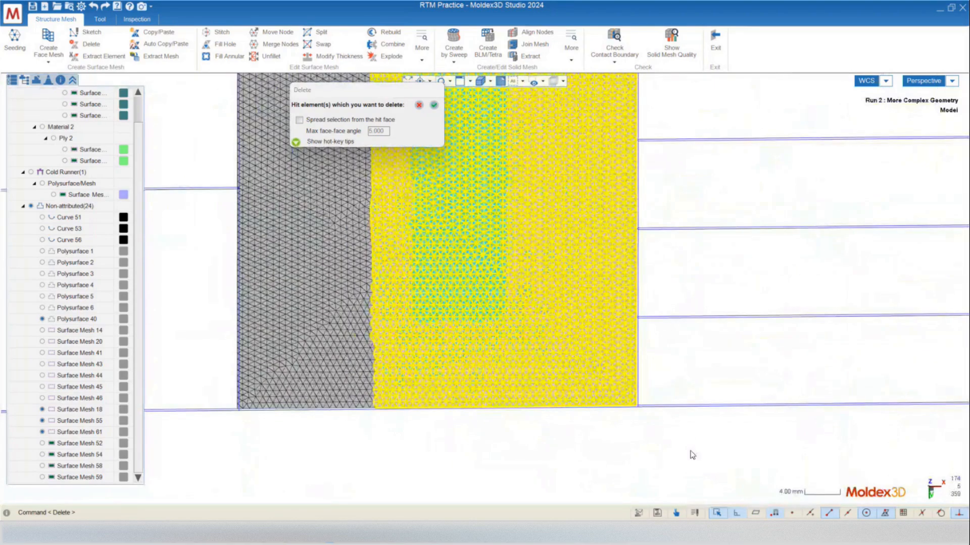
pyautogui.moveTo(693, 451); pyautogui.dragTo(312, 335)
pyautogui.scroll(-4, 381, 418)
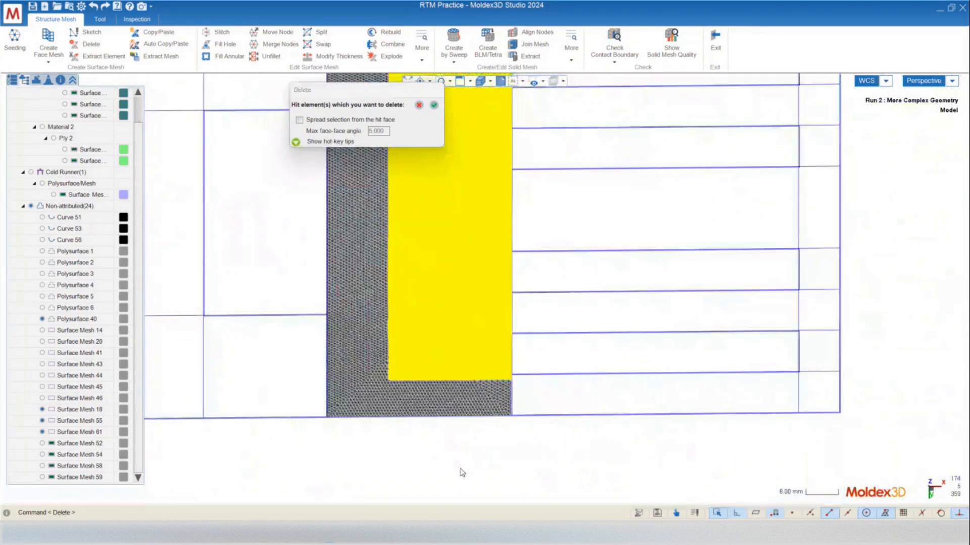
# Step: Exclude the border band on the finned side of the plate from the element selection, including its remaining upper part
pyautogui.scroll(2, 547, 385)
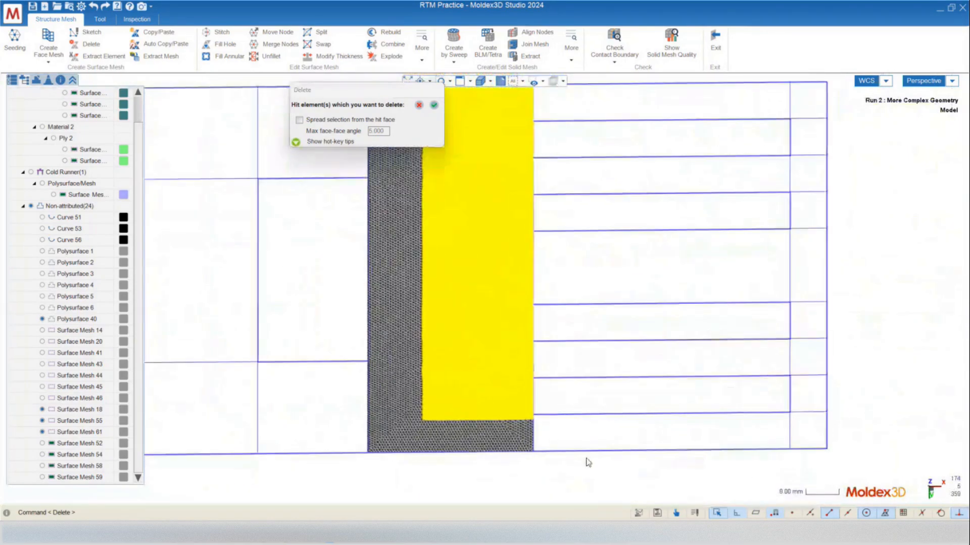
pyautogui.moveTo(639, 488); pyautogui.dragTo(513, 109)
pyautogui.scroll(-3, 546, 439)
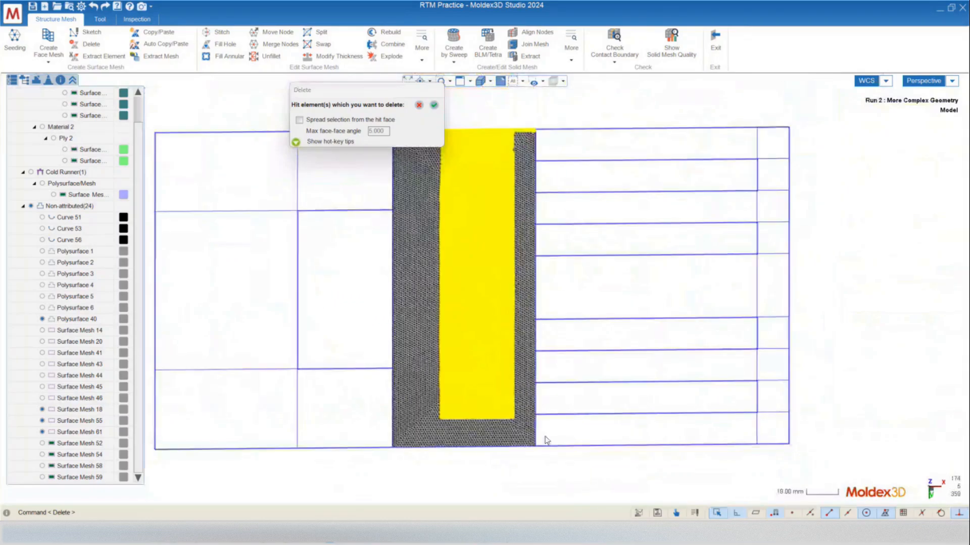
pyautogui.moveTo(589, 239); pyautogui.dragTo(513, 139)
pyautogui.scroll(2, 495, 272)
pyautogui.scroll(5, 504, 368)
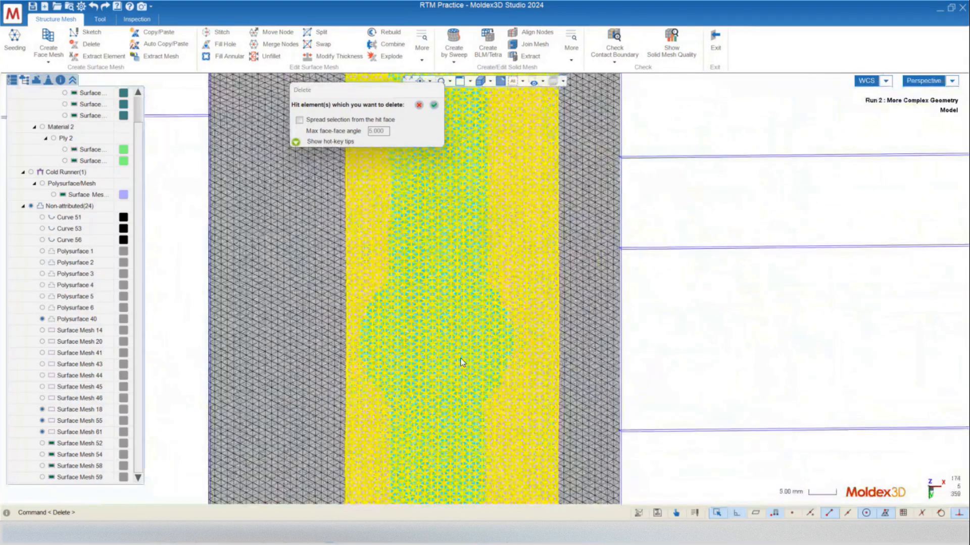
pyautogui.scroll(-5, 518, 451)
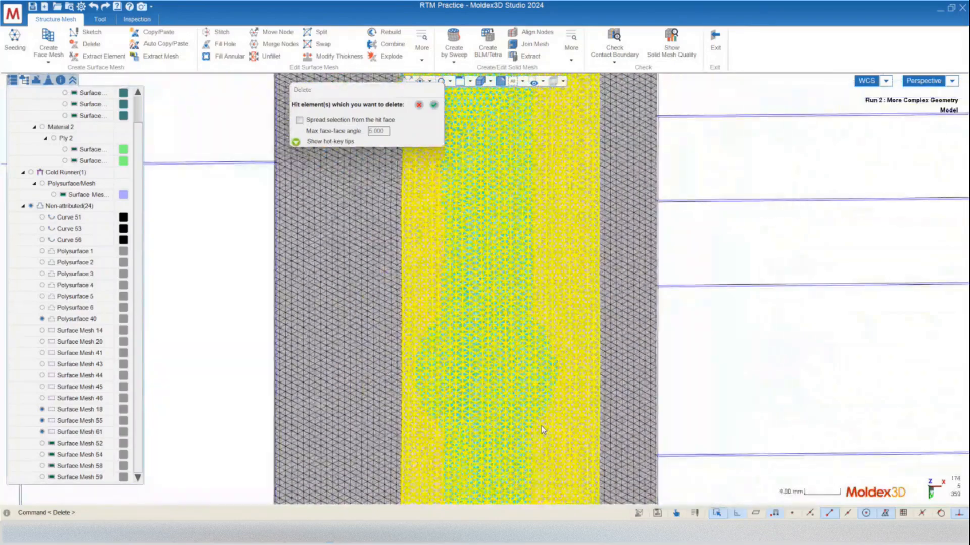
# Step: Exclude the band beyond the bar's upper end and delete the remaining selected elements to open a rectangular gap around the runner contact area
pyautogui.scroll(4, 578, 209)
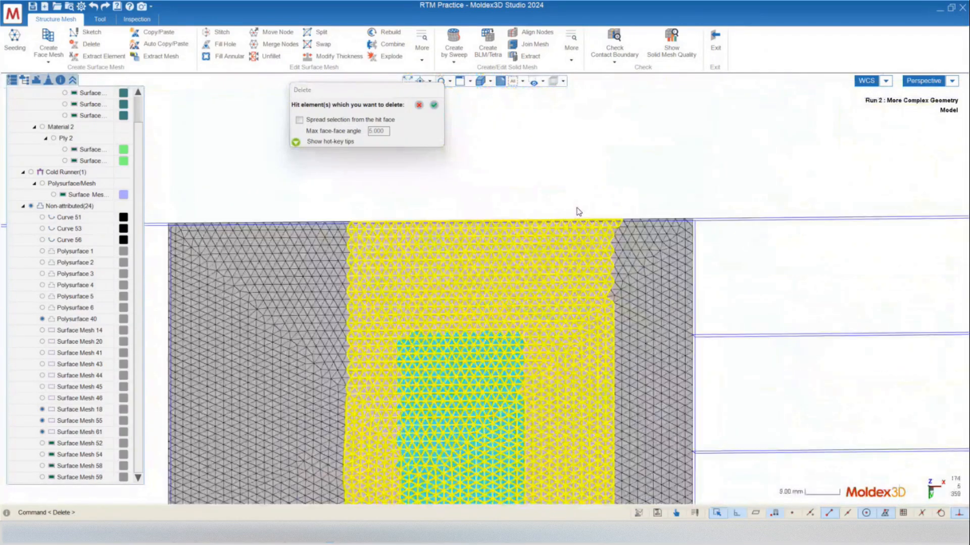
pyautogui.moveTo(709, 158); pyautogui.dragTo(149, 379)
pyautogui.scroll(-5, 180, 375)
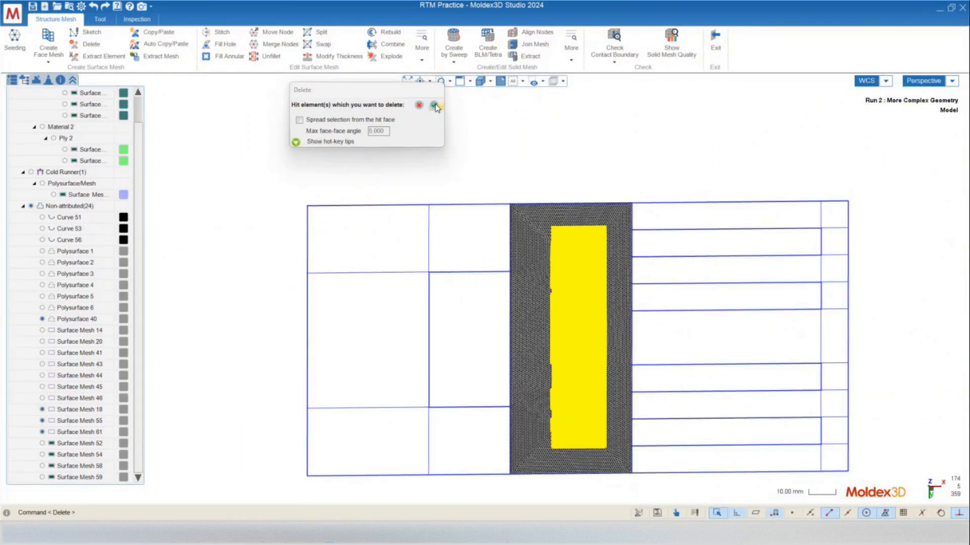
pyautogui.click(435, 106)
pyautogui.scroll(1, 574, 469)
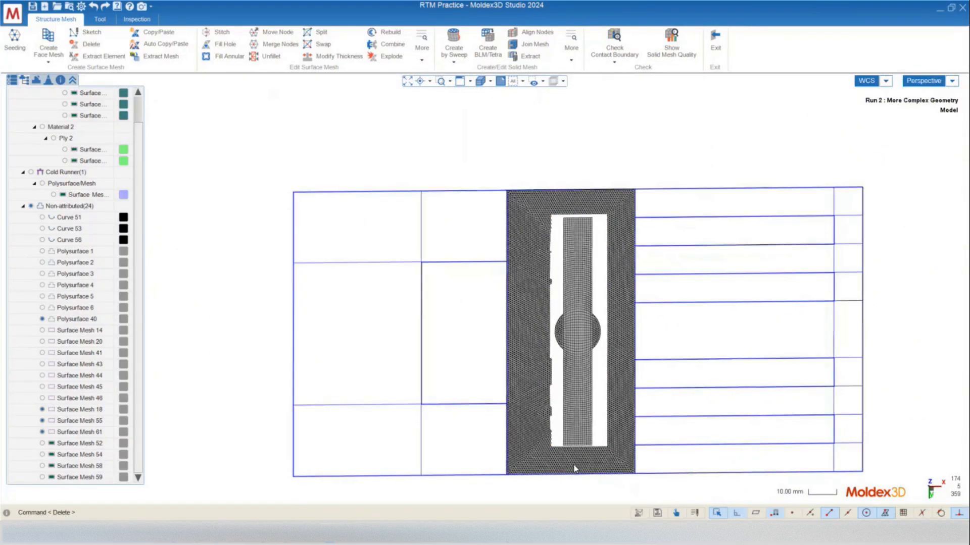
# Step: Examine the gap between the trimmed middle-section mesh and the bar-and-cylinder mesh, picking each mesh to tell them apart
pyautogui.scroll(7, 575, 469)
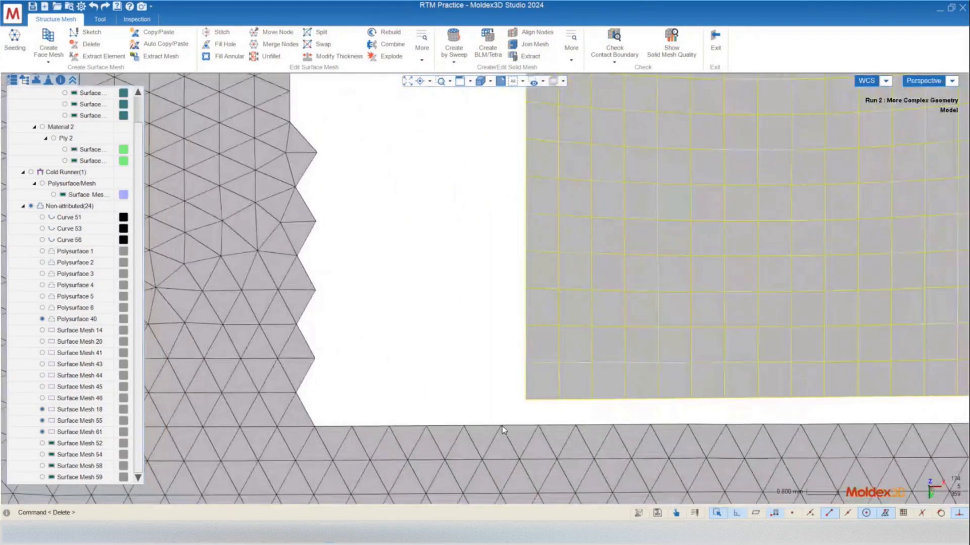
pyautogui.scroll(-5, 503, 430)
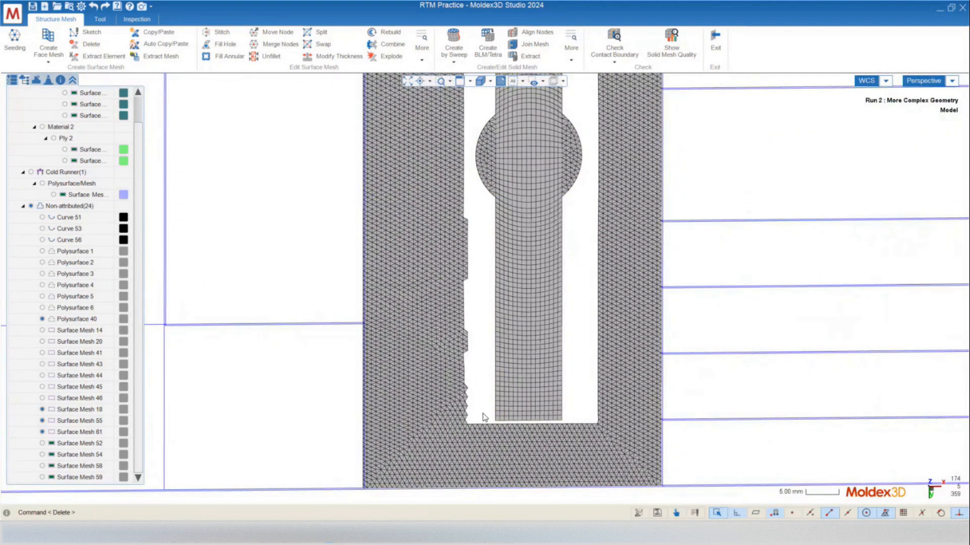
pyautogui.click(516, 215)
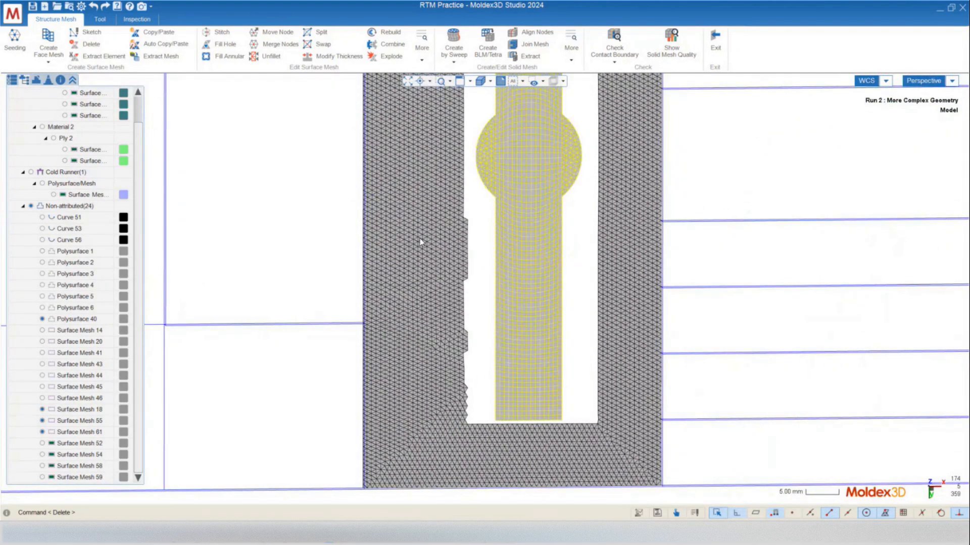
pyautogui.click(423, 327)
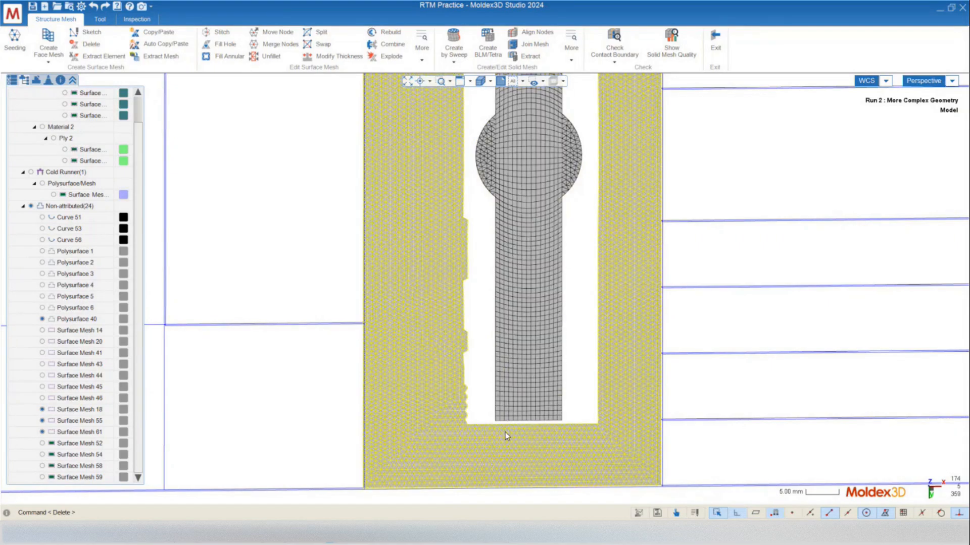
pyautogui.scroll(6, 505, 432)
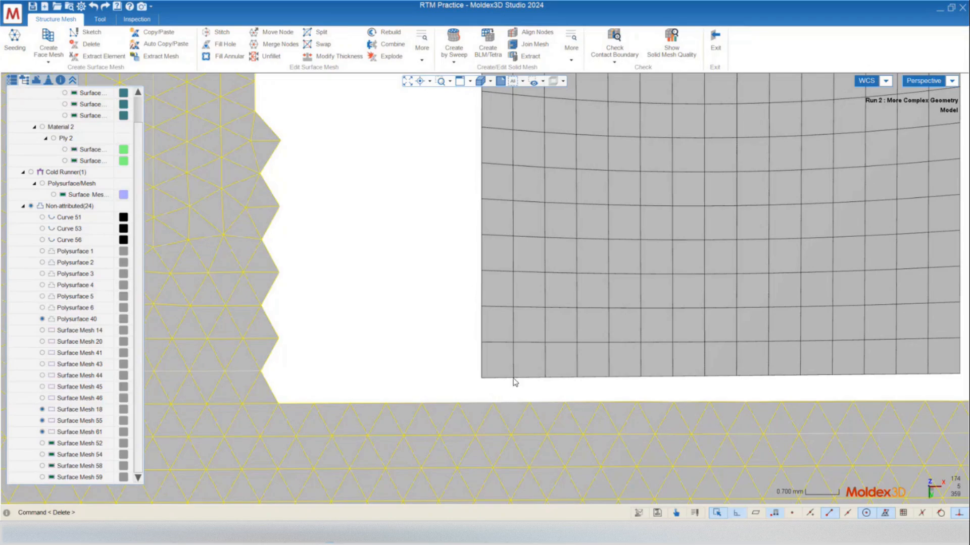
pyautogui.scroll(-5, 426, 451)
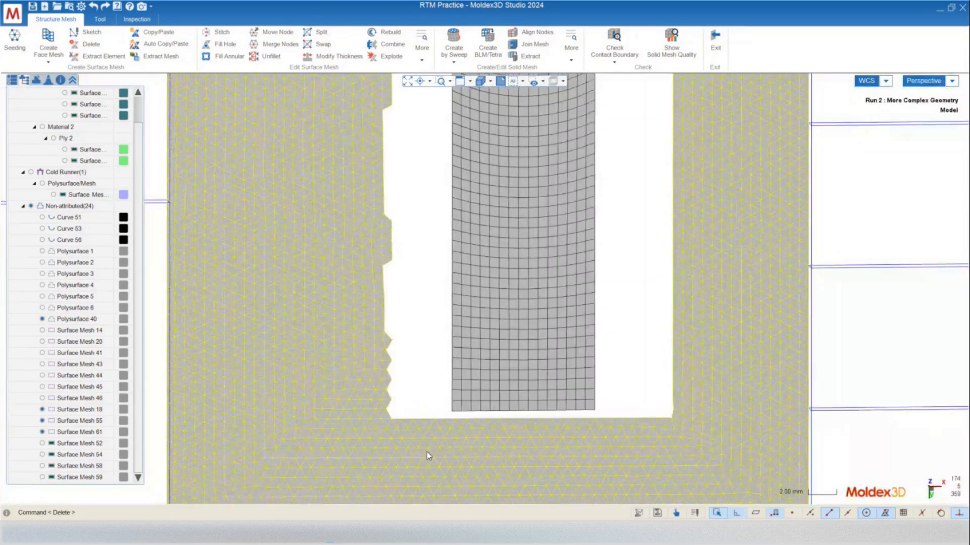
# Step: Sketch two adjacent triangular elements bridging the gap between the bar mesh's lower corner beside the jagged gap and the plate mesh
pyautogui.scroll(4, 431, 437)
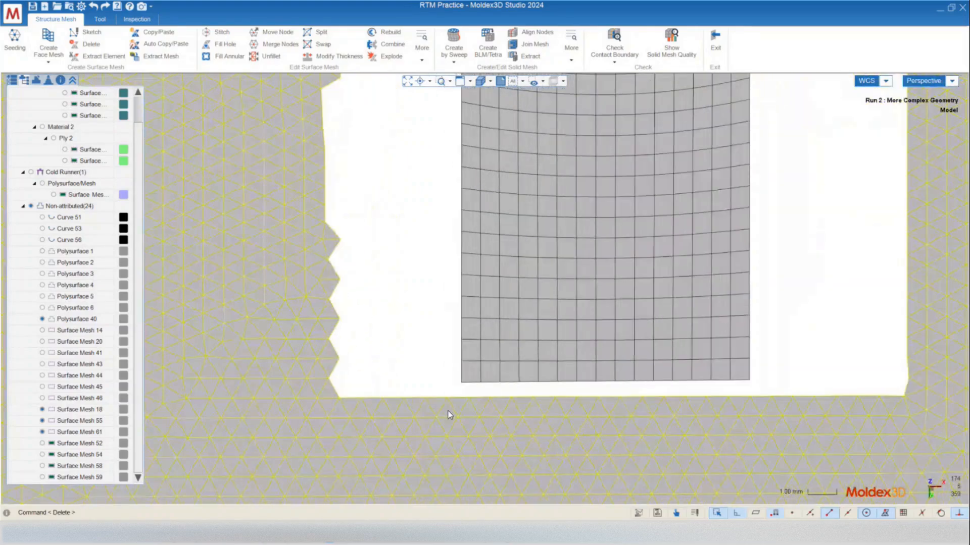
pyautogui.scroll(-4, 448, 410)
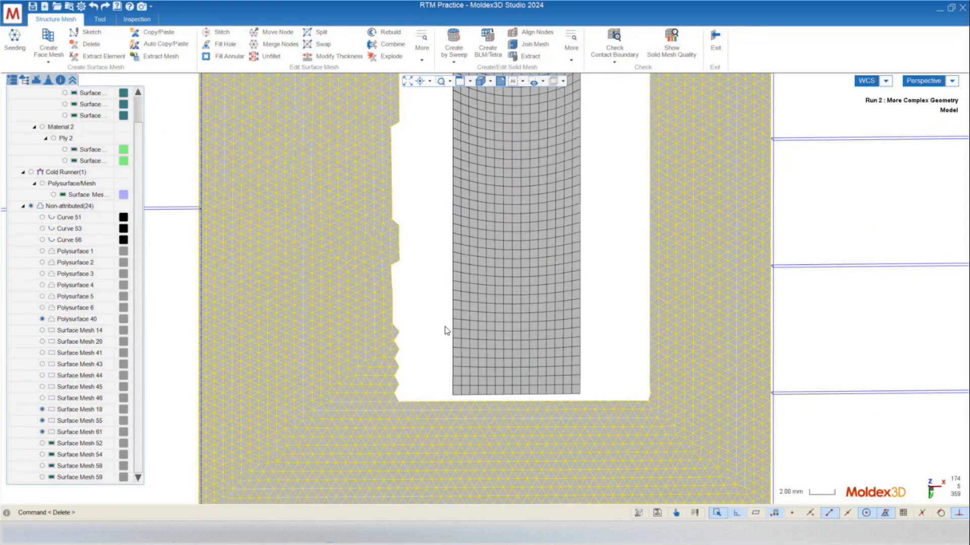
pyautogui.scroll(5, 469, 426)
pyautogui.scroll(-4, 427, 392)
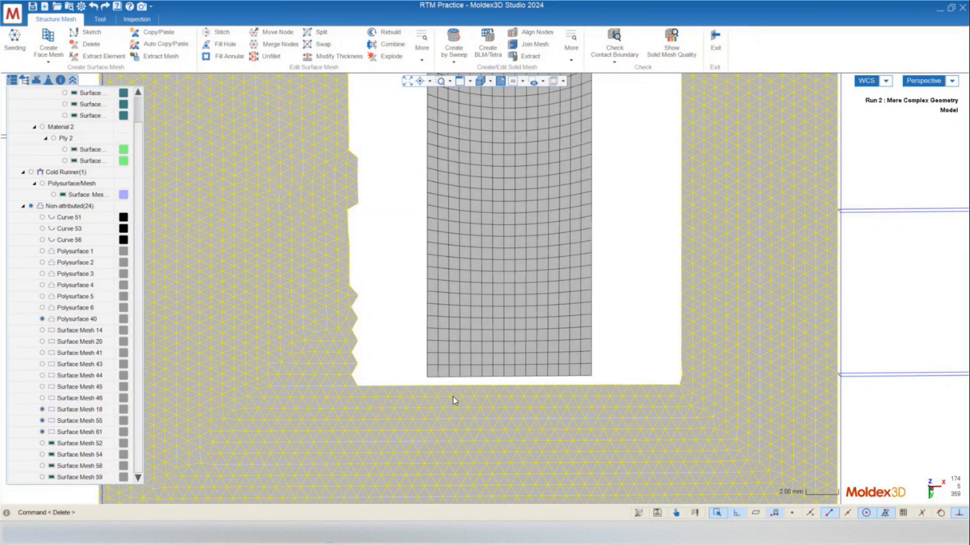
pyautogui.scroll(5, 407, 392)
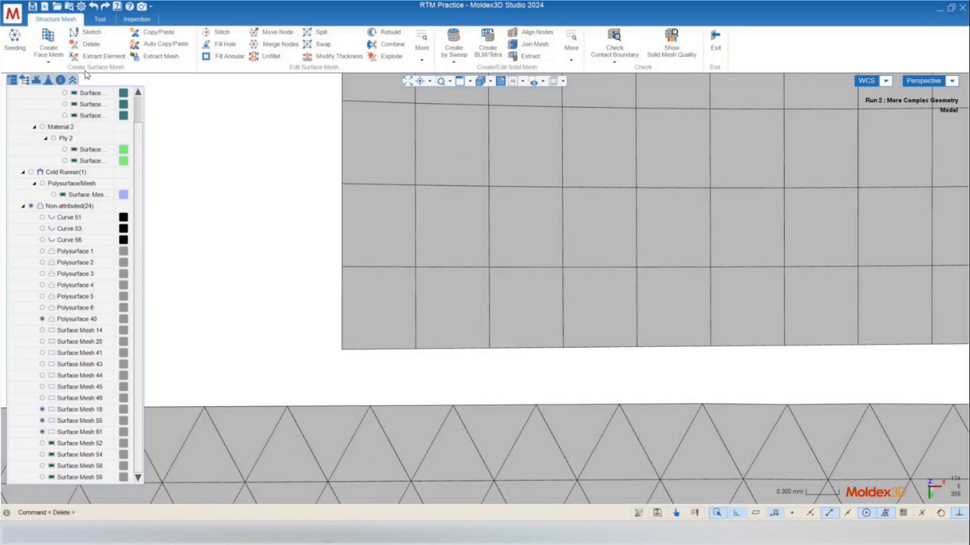
pyautogui.click(87, 34)
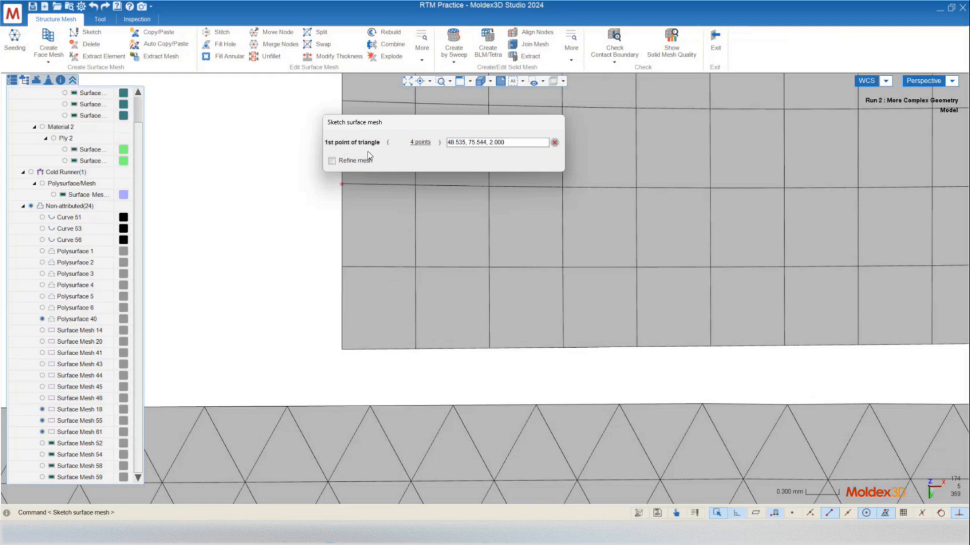
pyautogui.click(342, 349)
pyautogui.click(415, 348)
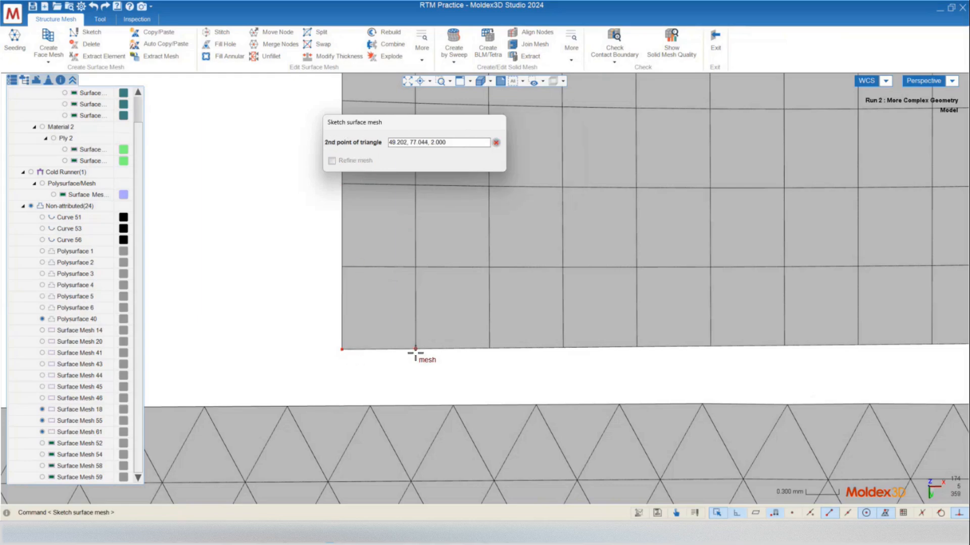
pyautogui.click(371, 405)
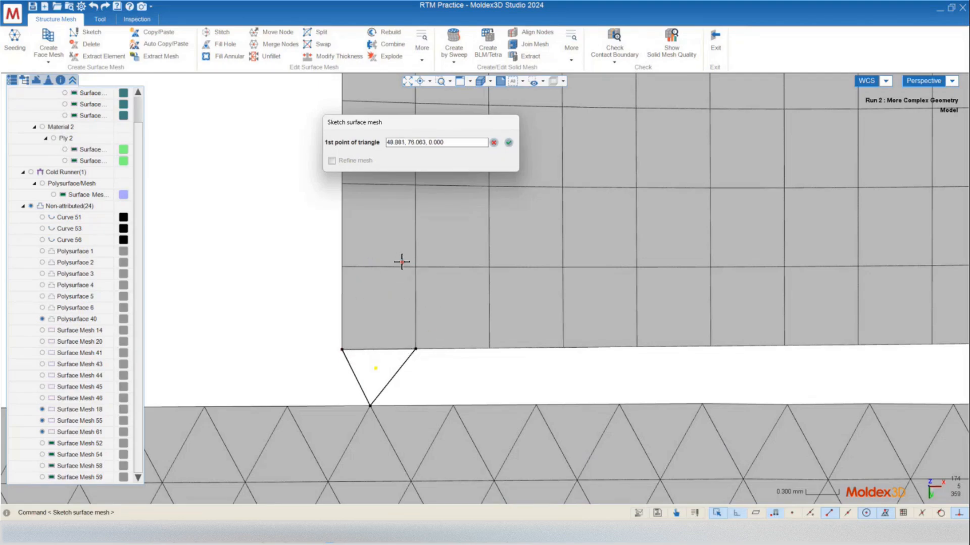
pyautogui.click(370, 405)
pyautogui.click(453, 406)
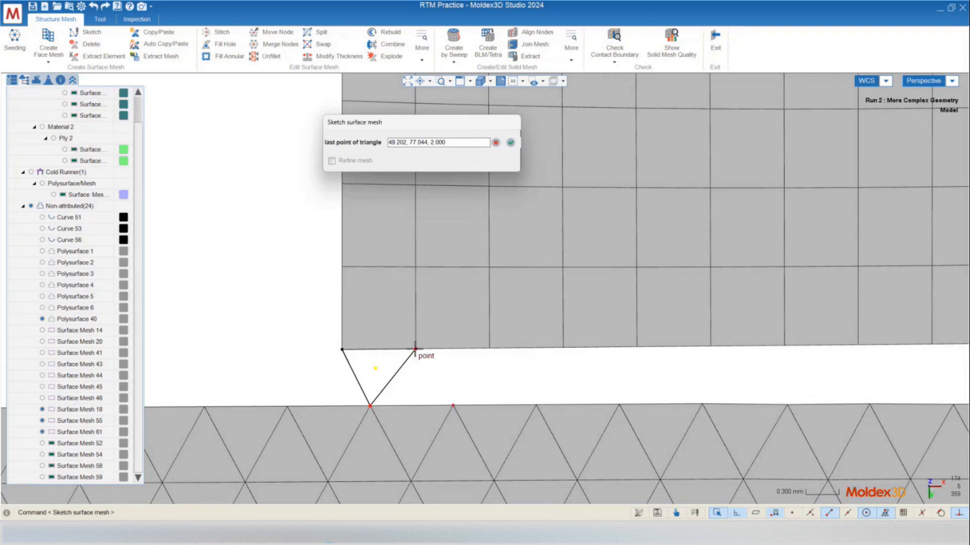
pyautogui.click(415, 348)
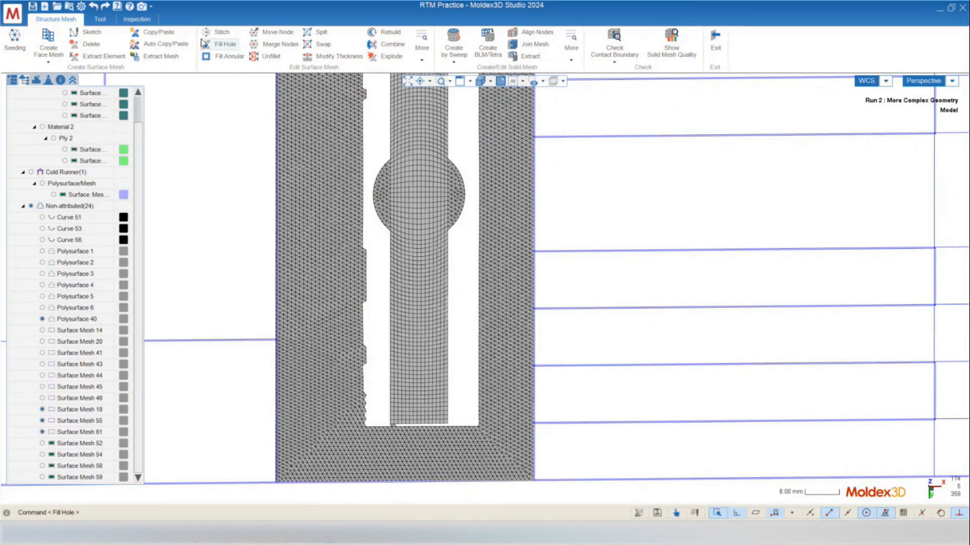
# Step: Start Fill Hole and select the closed edge loop running around the gap and the bar-and-cylinder mesh
pyautogui.click(220, 46)
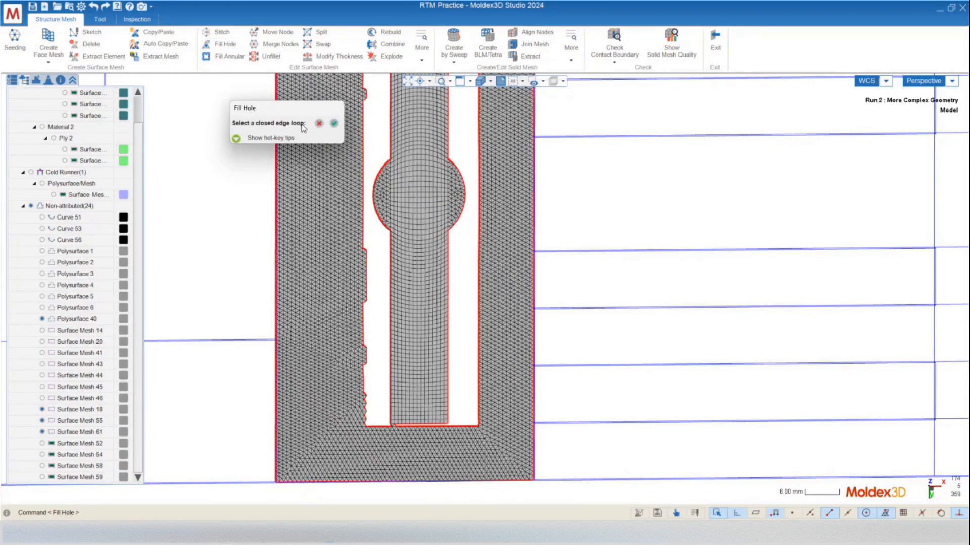
pyautogui.click(392, 283)
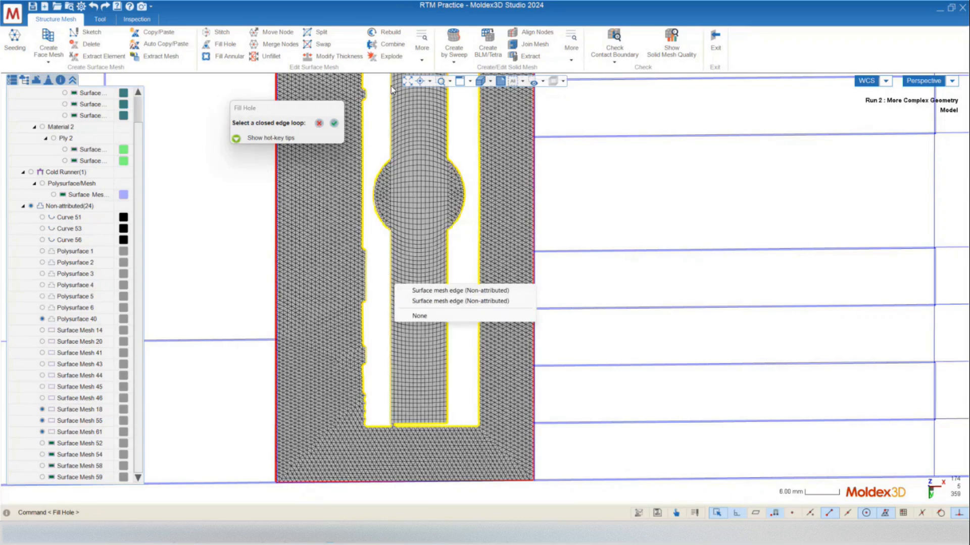
pyautogui.scroll(3, 386, 291)
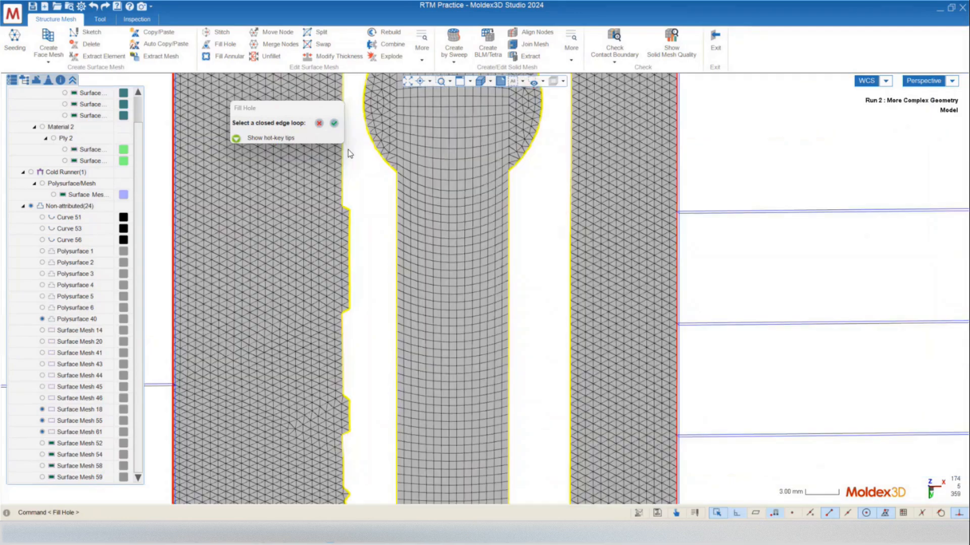
pyautogui.click(335, 125)
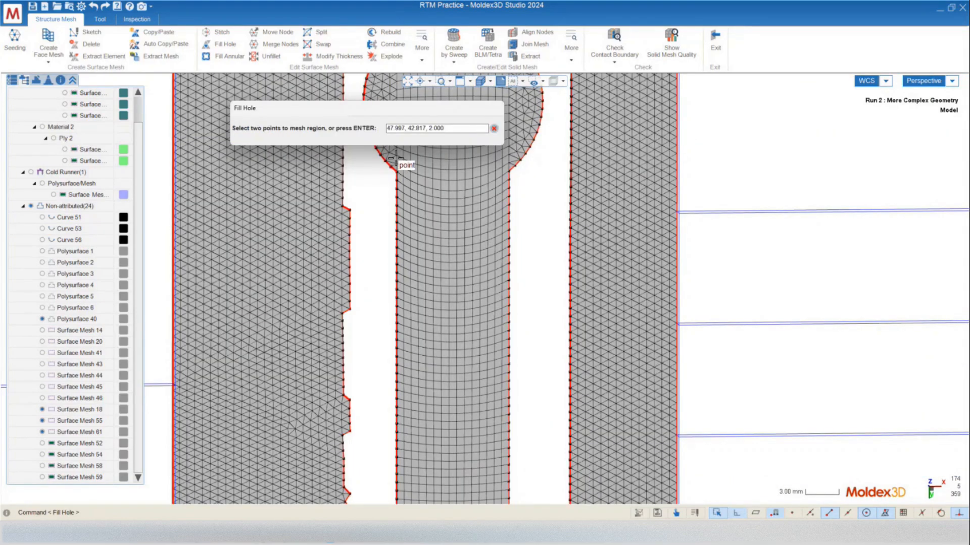
# Step: Fill the narrow strip below the bar, splitting the loop between the bar's other lower corner and the plate node directly below it
pyautogui.scroll(2, 472, 323)
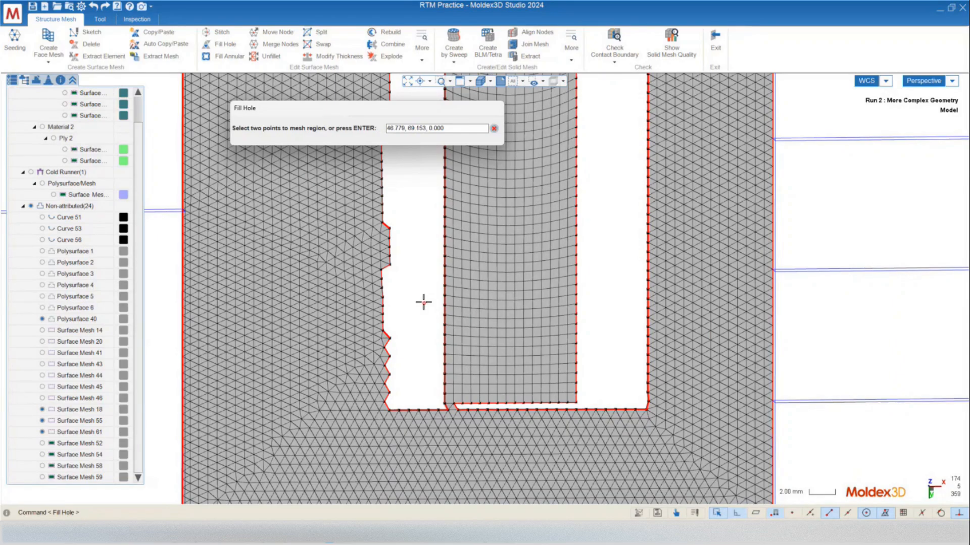
pyautogui.scroll(-2, 387, 393)
pyautogui.scroll(-5, 389, 376)
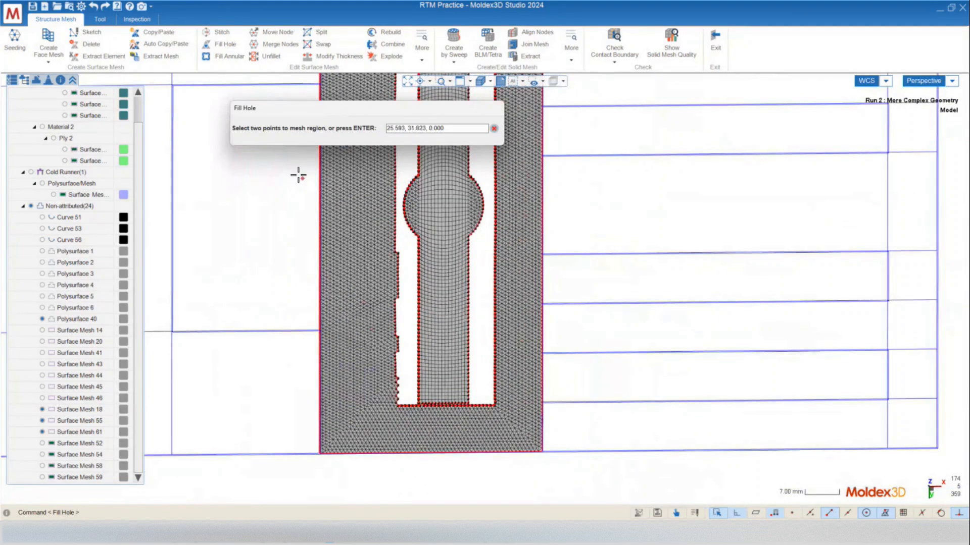
pyautogui.scroll(1, 400, 197)
pyautogui.scroll(3, 401, 197)
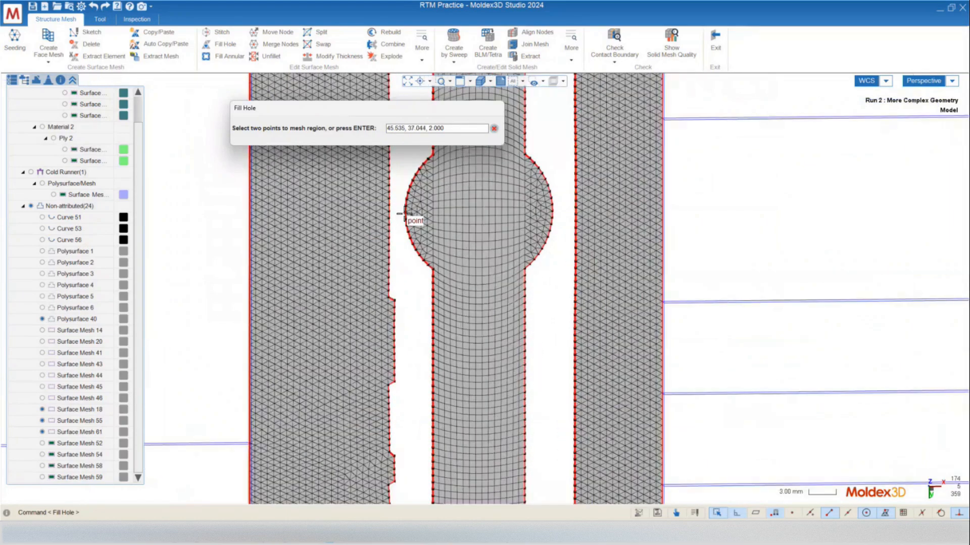
pyautogui.scroll(-3, 422, 259)
pyautogui.scroll(6, 413, 444)
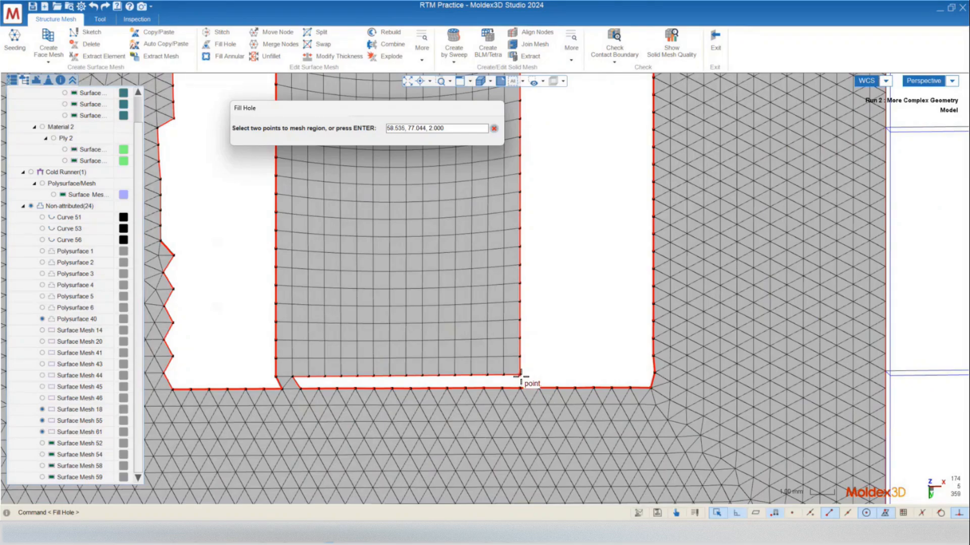
pyautogui.scroll(4, 521, 376)
pyautogui.click(518, 354)
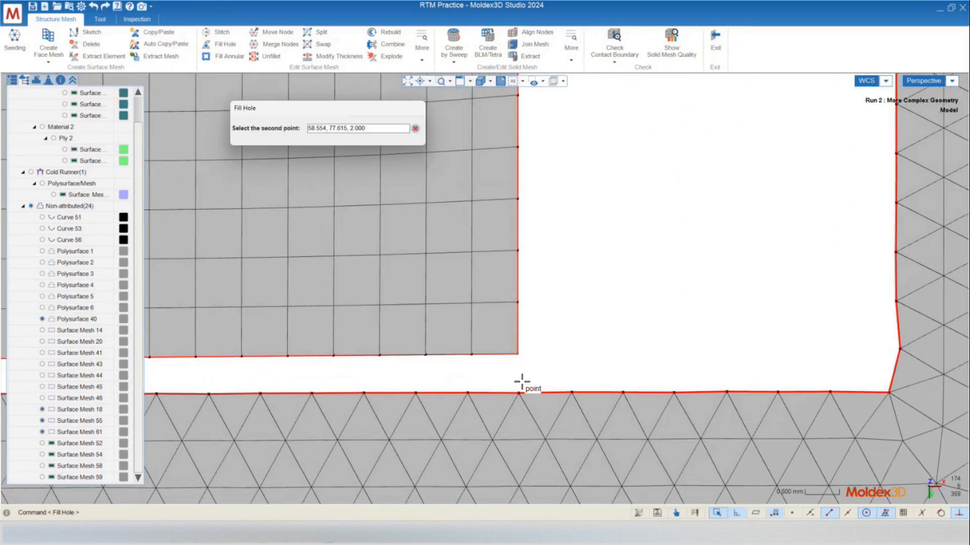
pyautogui.click(518, 393)
pyautogui.scroll(-3, 601, 364)
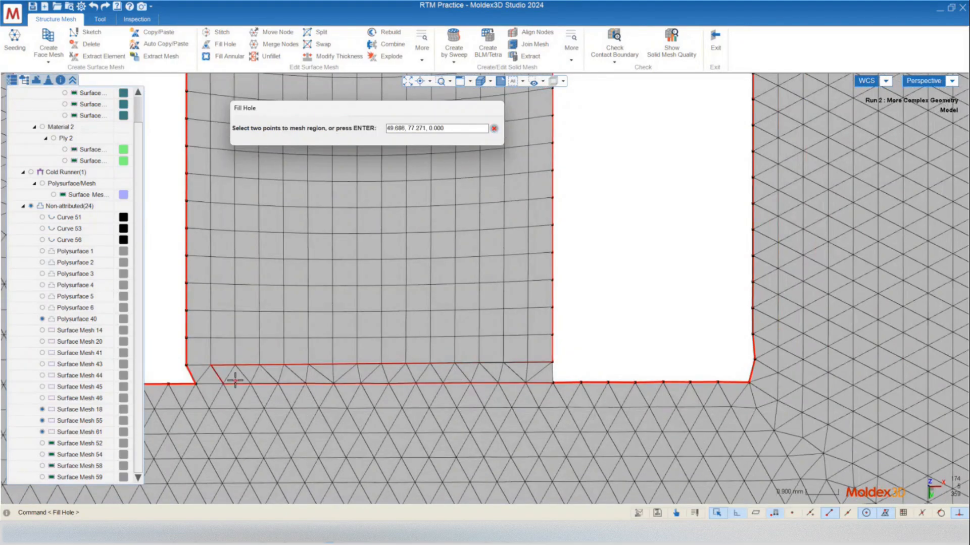
# Step: Fill the gap along the straight-edged side, splitting the loop between the bar's upper corner on that side and the adjacent plate edge
pyautogui.scroll(-2, 576, 447)
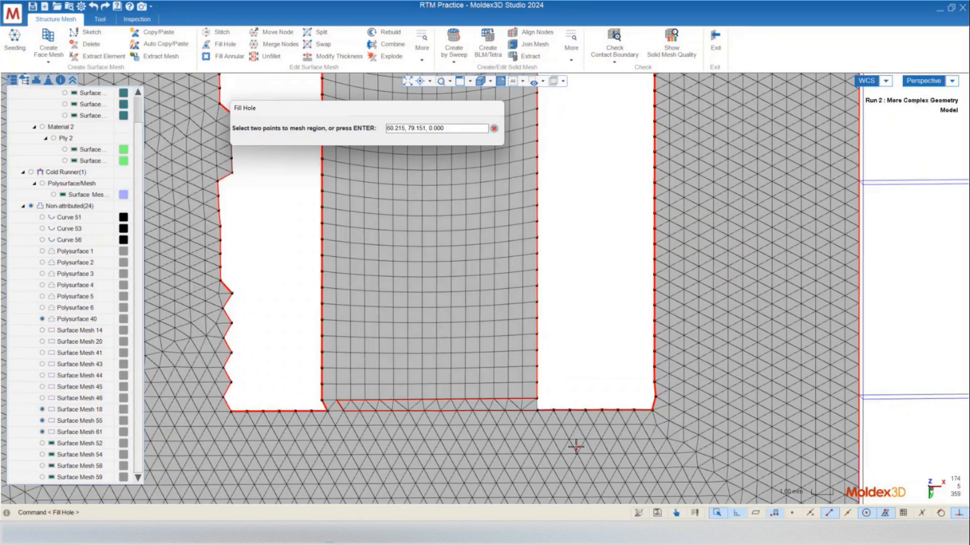
pyautogui.scroll(-4, 548, 459)
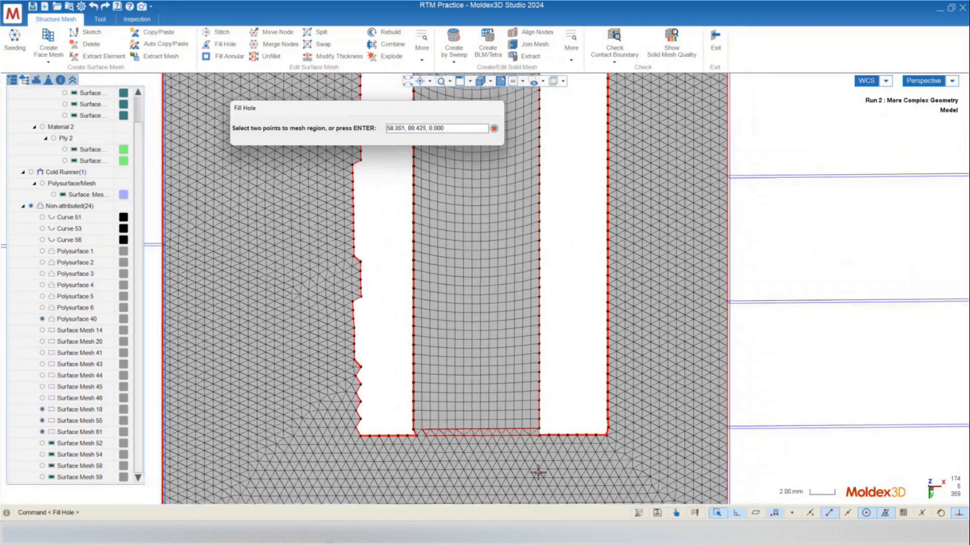
pyautogui.scroll(3, 525, 428)
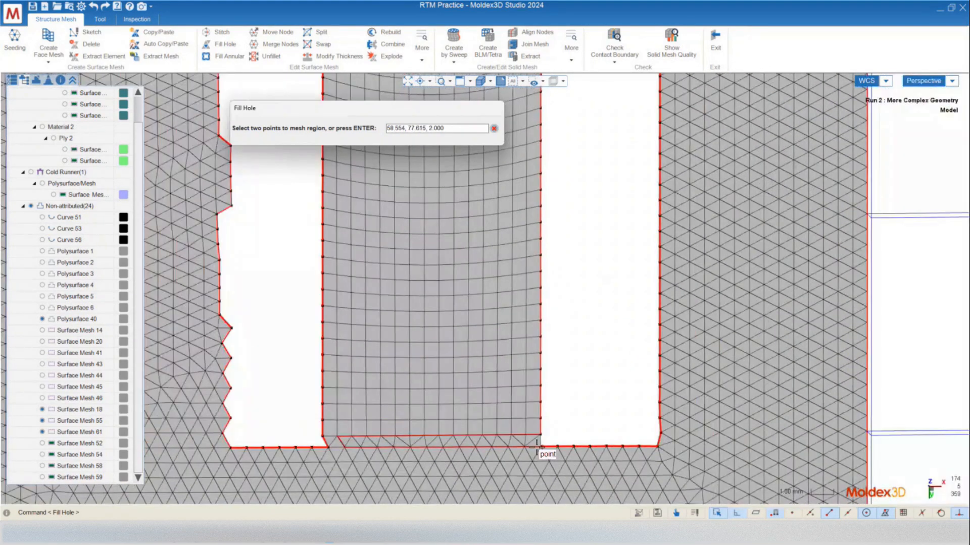
pyautogui.scroll(-6, 533, 451)
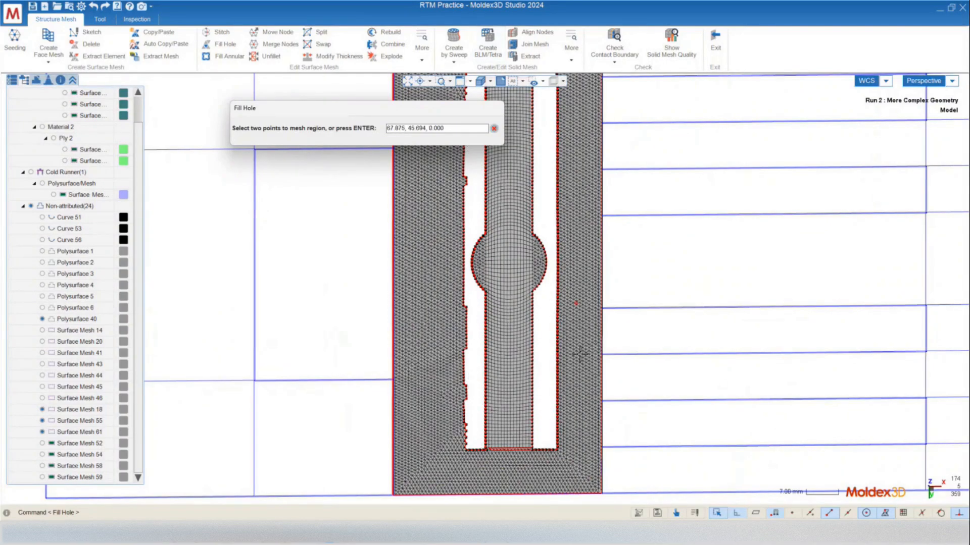
pyautogui.scroll(-1, 550, 411)
pyautogui.scroll(5, 537, 404)
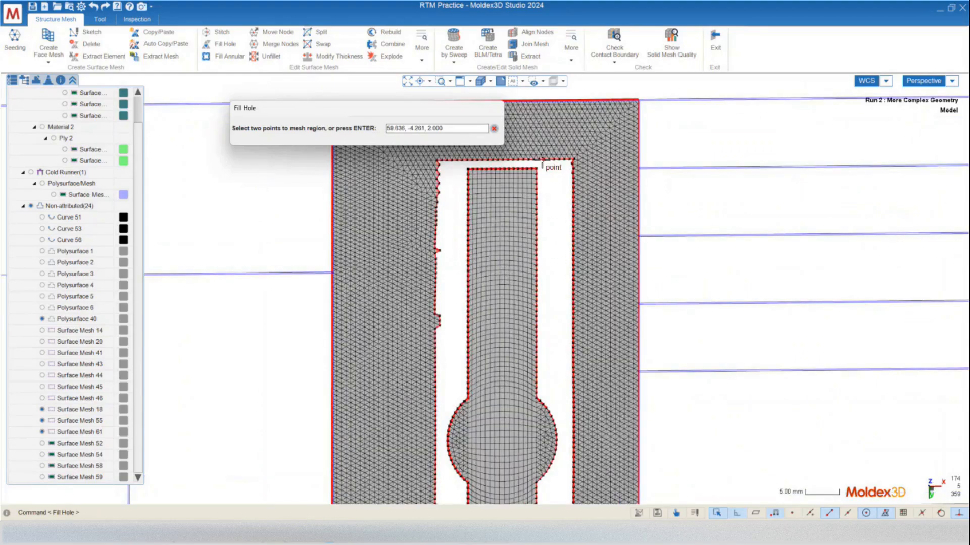
pyautogui.scroll(-2, 556, 177)
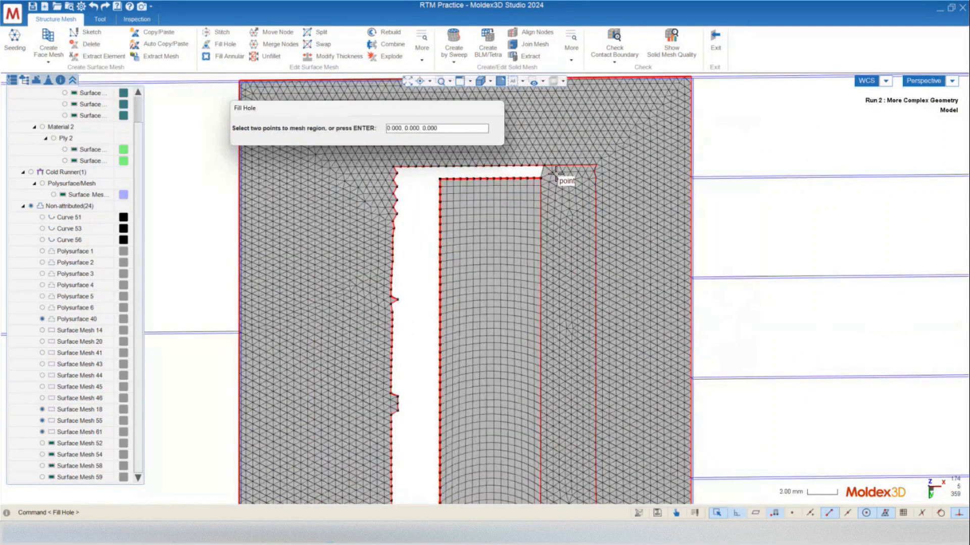
# Step: Fill the strip above the bar's upper end, splitting the loop between the bar's other upper corner and the plate node above it
pyautogui.scroll(-2, 580, 353)
pyautogui.scroll(6, 585, 357)
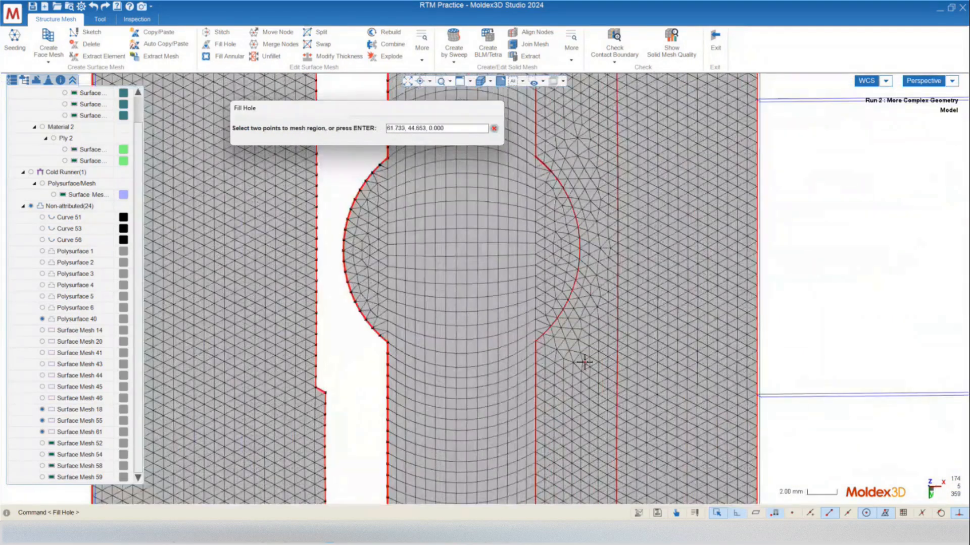
pyautogui.scroll(-3, 606, 262)
pyautogui.scroll(8, 590, 182)
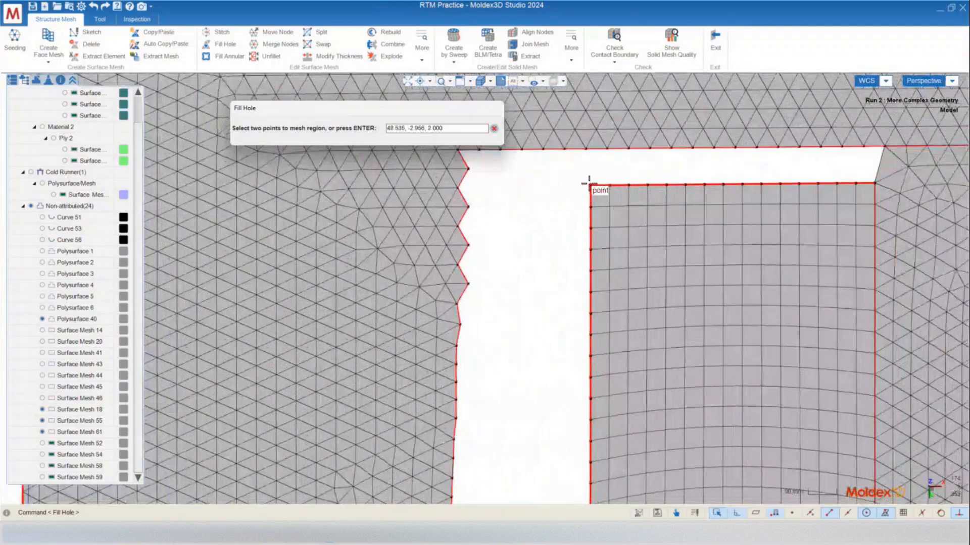
pyautogui.click(589, 184)
pyautogui.click(589, 147)
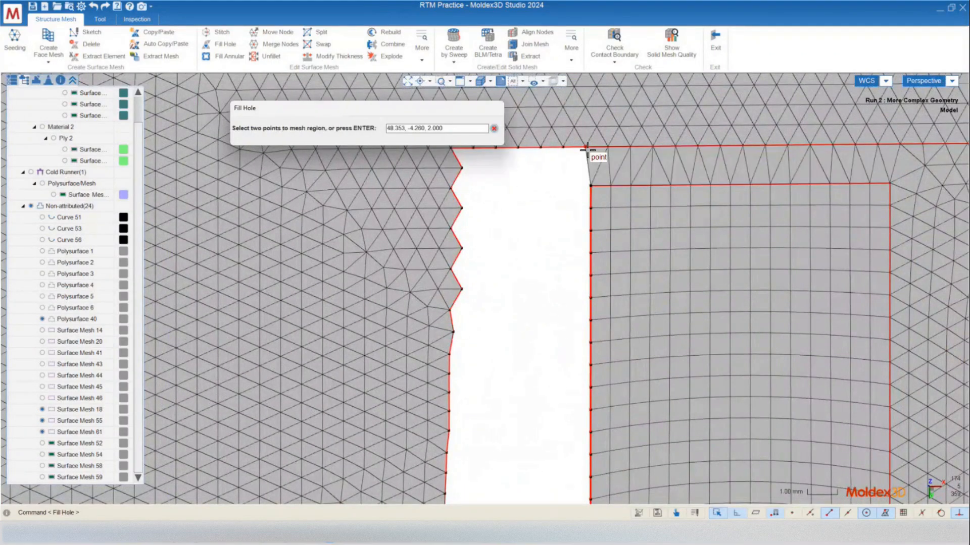
# Step: Fill the lower part of the jagged-side gap, splitting the loop between the cylinder outline's outermost node and the plate edge beside it
pyautogui.scroll(-4, 573, 174)
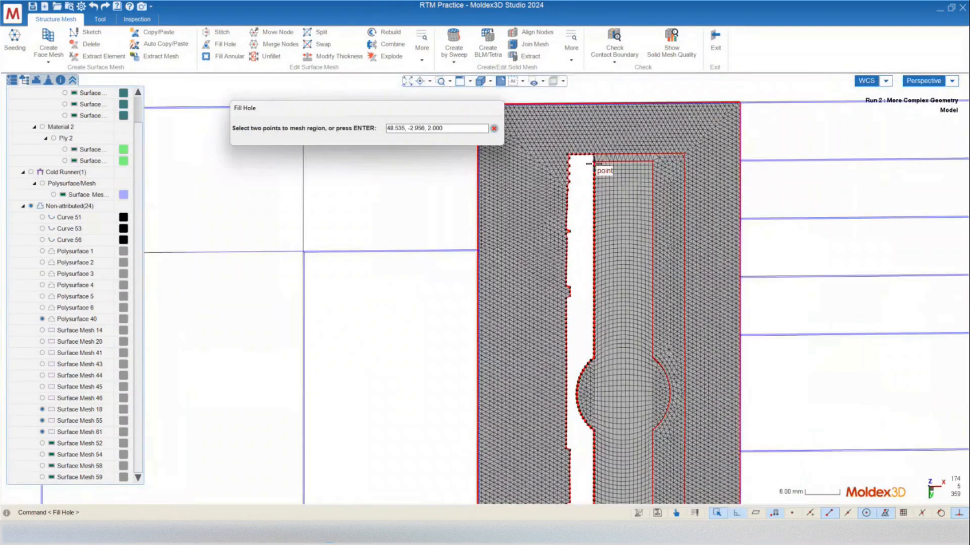
pyautogui.scroll(-5, 577, 370)
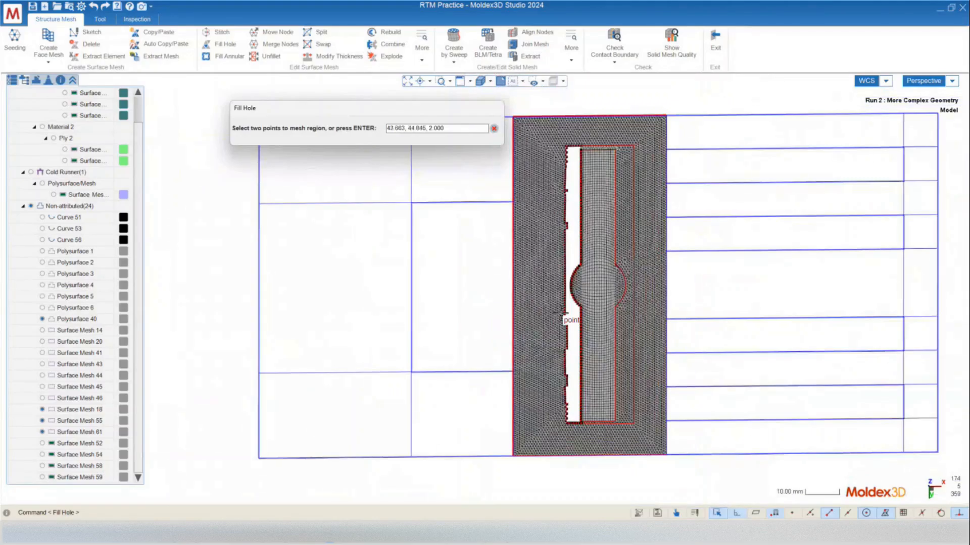
pyautogui.scroll(8, 570, 303)
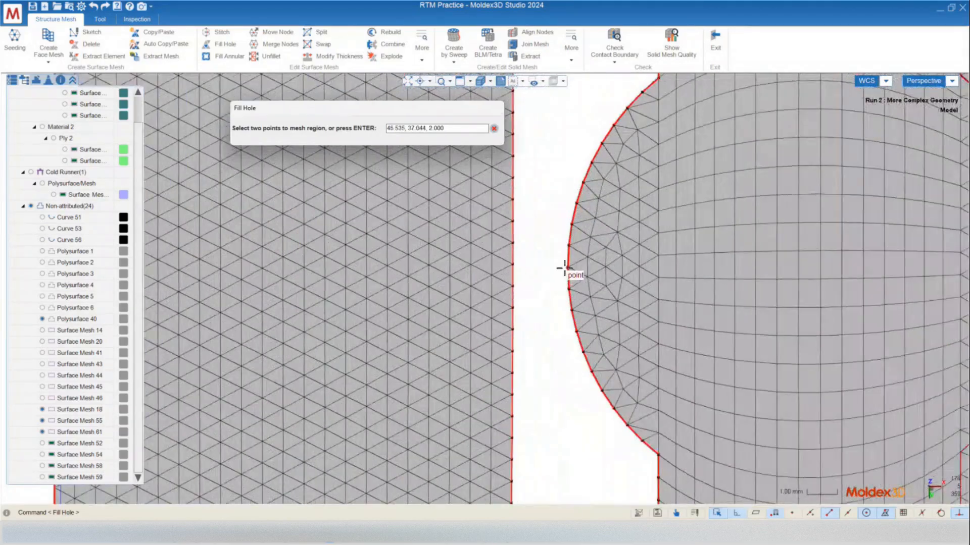
pyautogui.scroll(-3, 520, 268)
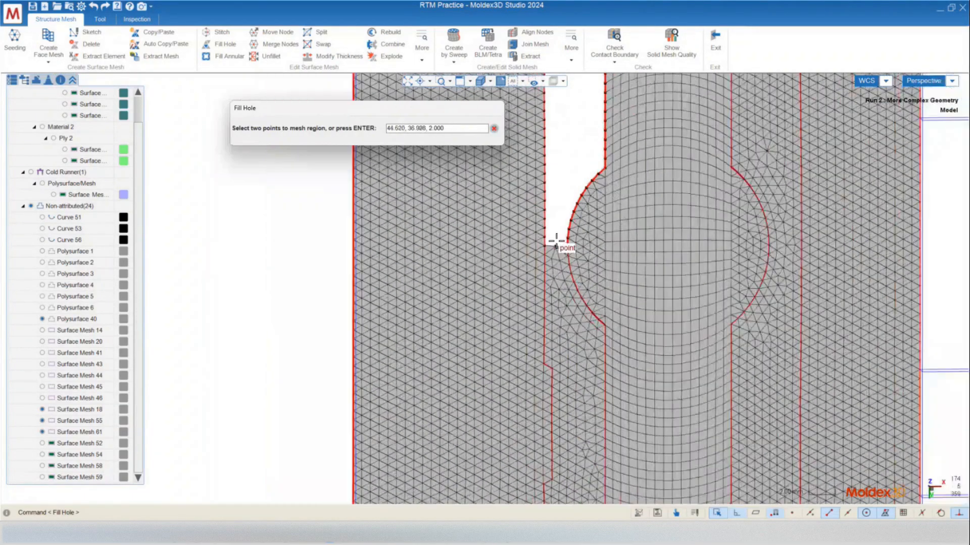
# Step: Fill the remaining upper part of the jagged-side gap to complete the Fill Hole operation
pyautogui.scroll(-2, 551, 256)
pyautogui.press('Return')
pyautogui.scroll(-3, 578, 338)
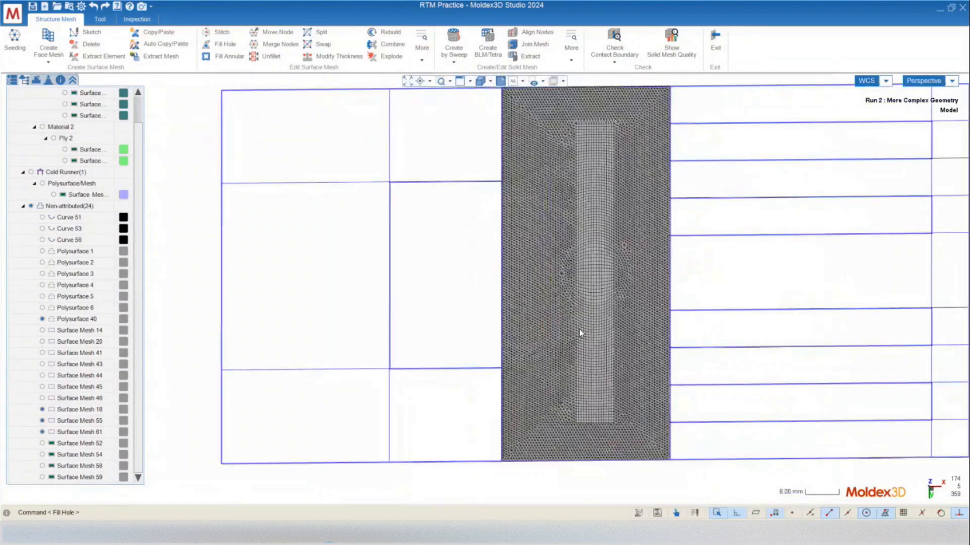
pyautogui.scroll(1, 594, 214)
pyautogui.scroll(2, 594, 215)
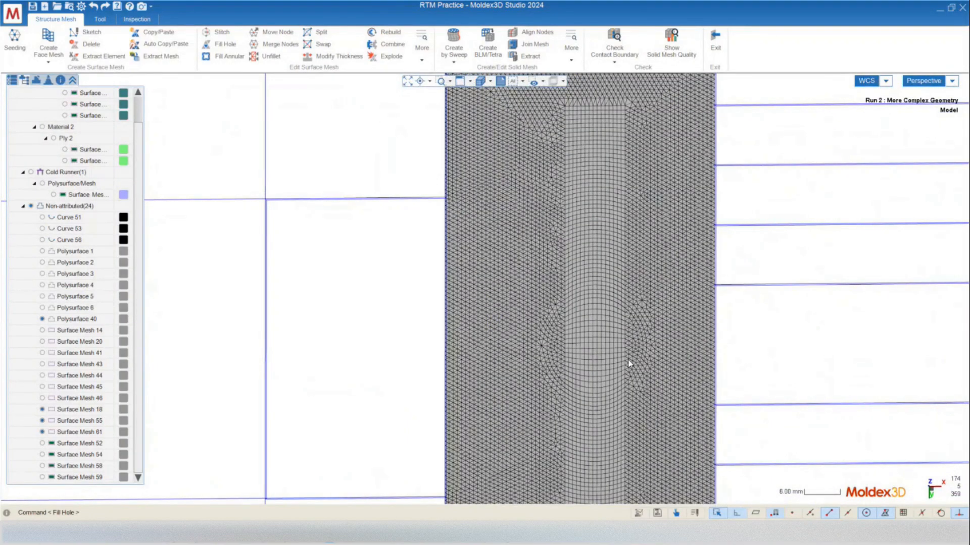
pyautogui.scroll(-3, 567, 241)
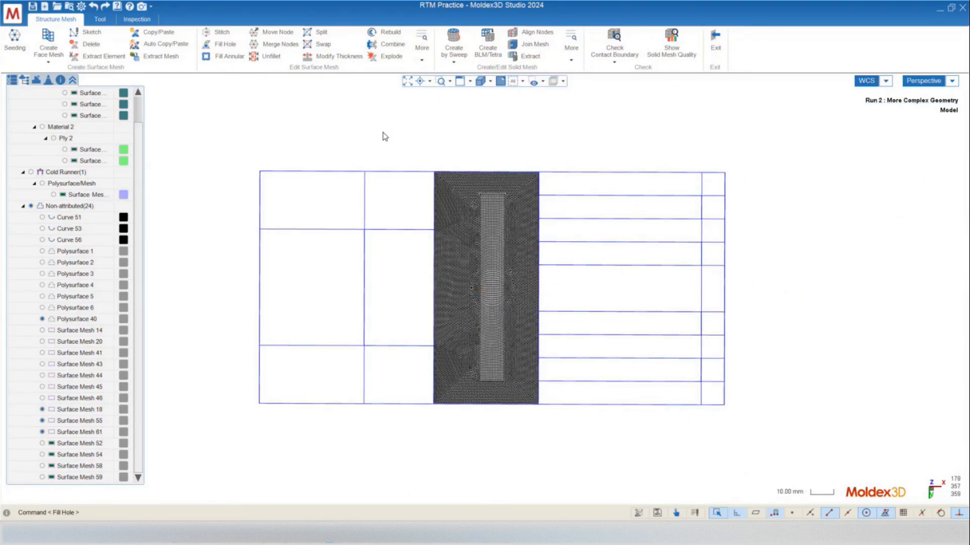
# Step: Examine the filled middle-section mesh from several angles, checking the bar face, the surrounding fill and the plate edges for leftover gaps
pyautogui.moveTo(493, 447); pyautogui.dragTo(506, 287, button='middle')
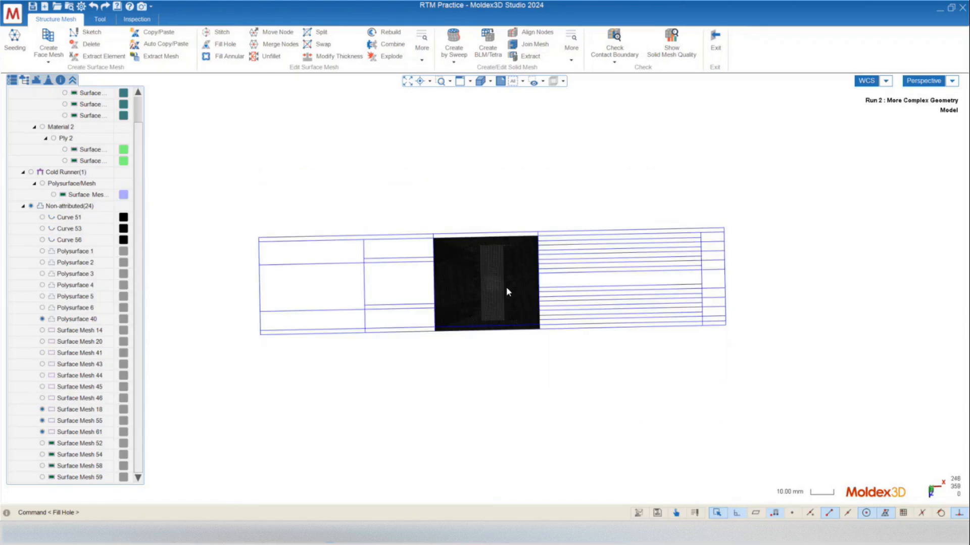
pyautogui.scroll(6, 459, 364)
pyautogui.scroll(2, 437, 325)
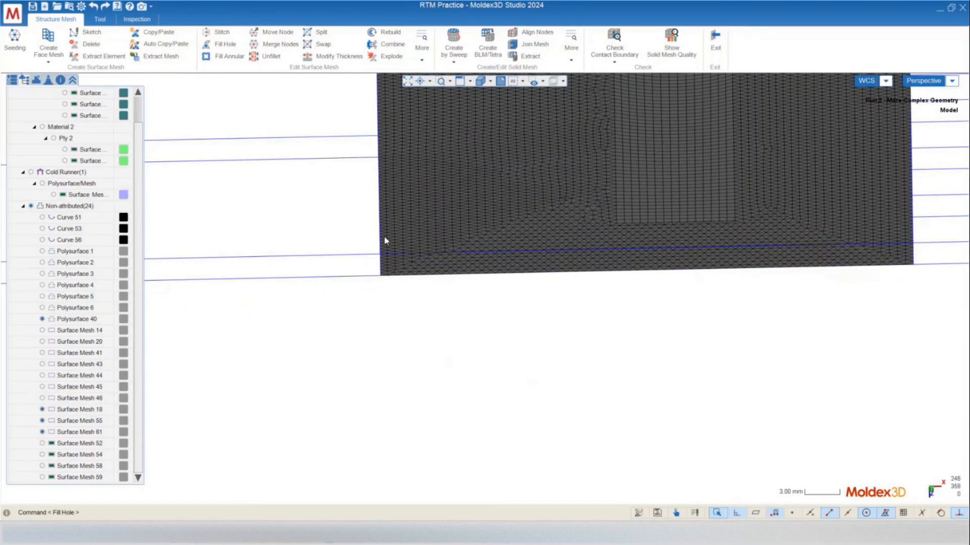
pyautogui.scroll(-6, 420, 433)
pyautogui.moveTo(470, 323); pyautogui.dragTo(495, 444, button='middle')
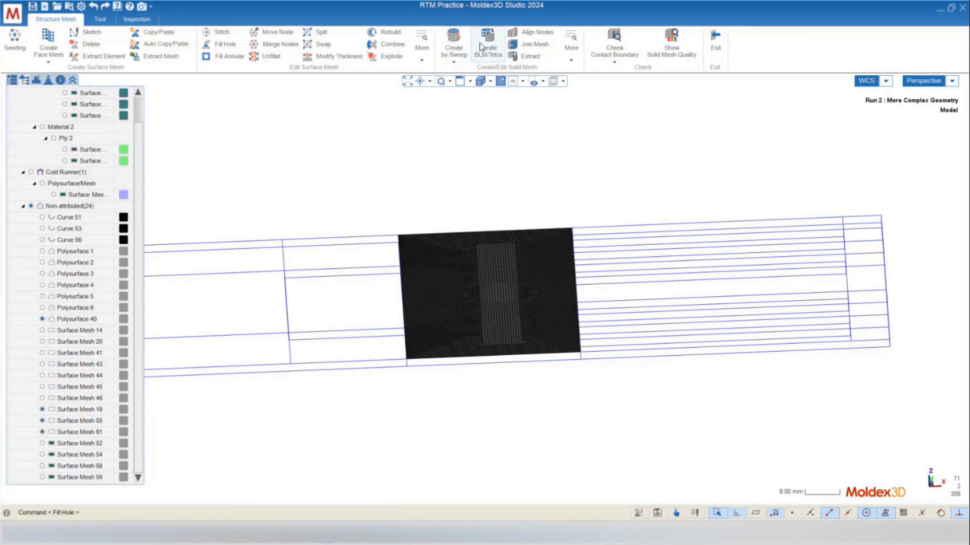
pyautogui.moveTo(531, 304)
pyautogui.mouseDown(button='middle')
pyautogui.moveTo(529, 332)
pyautogui.moveTo(549, 342)
pyautogui.mouseUp(button='middle')
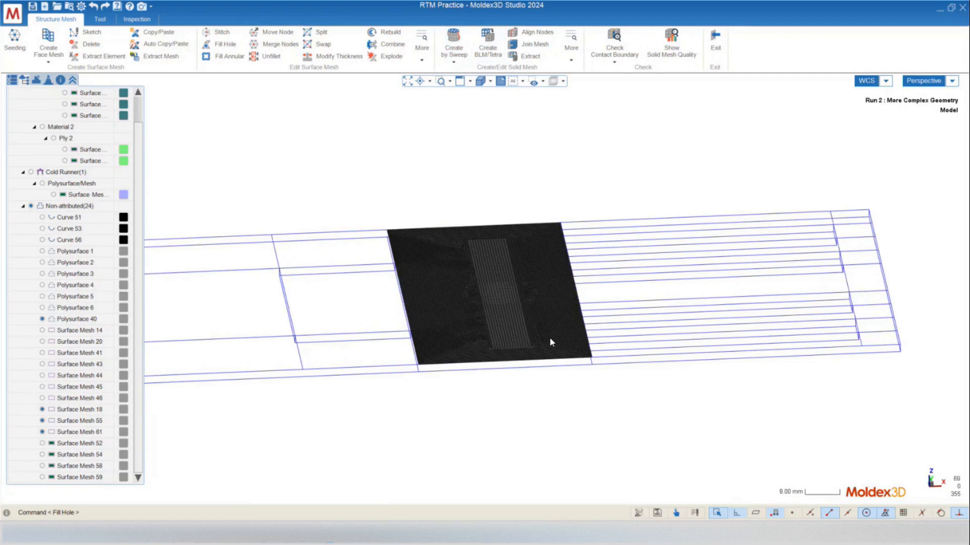
pyautogui.scroll(8, 574, 351)
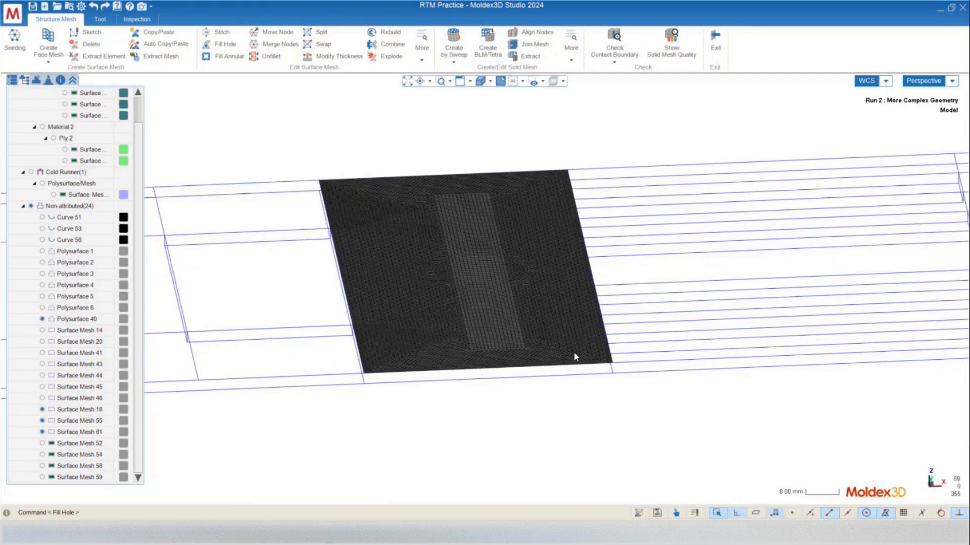
pyautogui.moveTo(578, 359); pyautogui.dragTo(599, 329, button='middle')
pyautogui.scroll(-6, 596, 326)
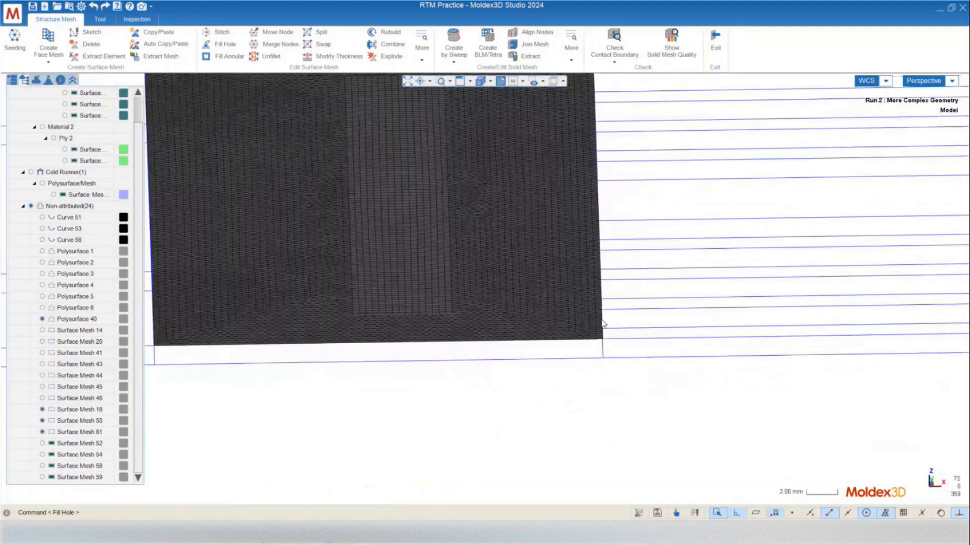
pyautogui.moveTo(532, 338); pyautogui.dragTo(478, 355, button='middle')
pyautogui.scroll(-2, 399, 325)
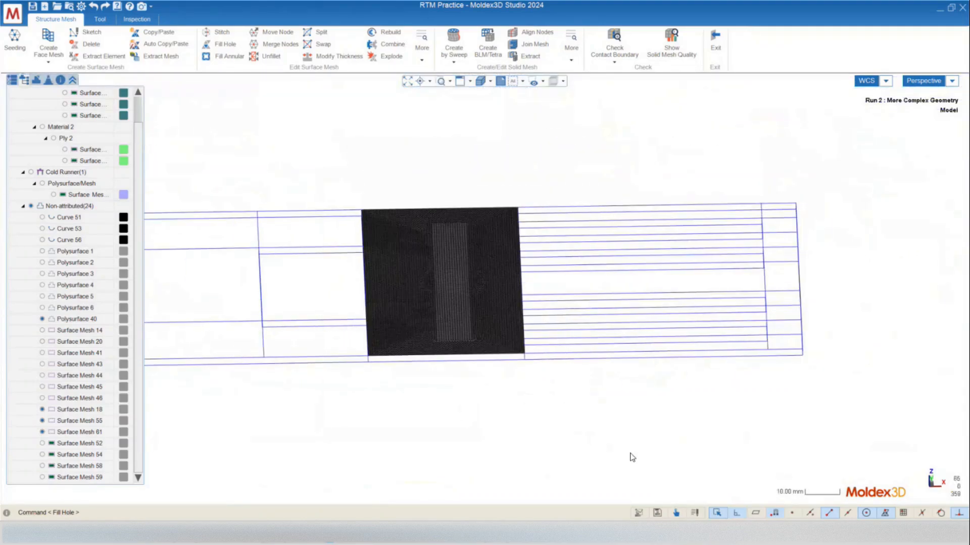
# Step: Combine the middle section's separate surface meshes into one surface mesh with Merge nodes enabled
pyautogui.moveTo(528, 404); pyautogui.dragTo(380, 239, button='middle')
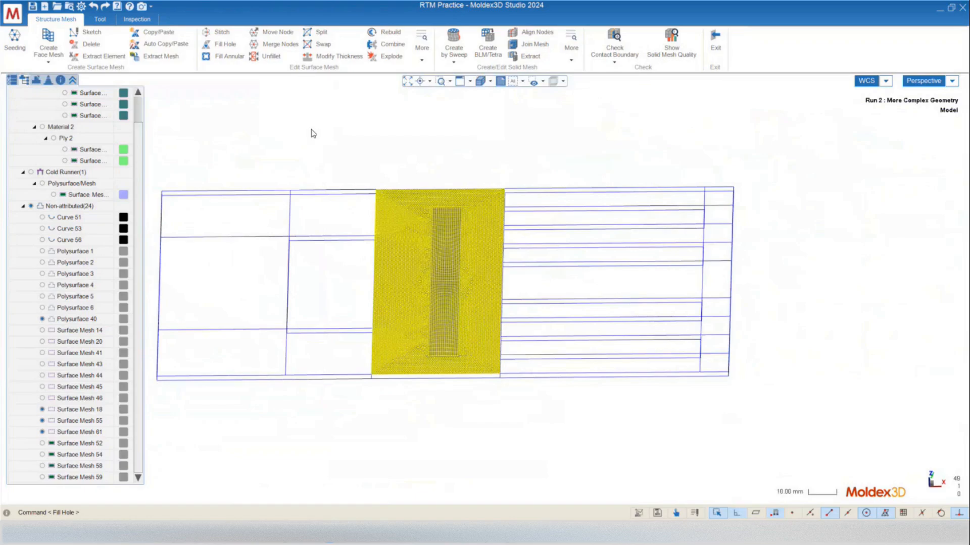
pyautogui.moveTo(580, 450); pyautogui.dragTo(454, 291, button='middle')
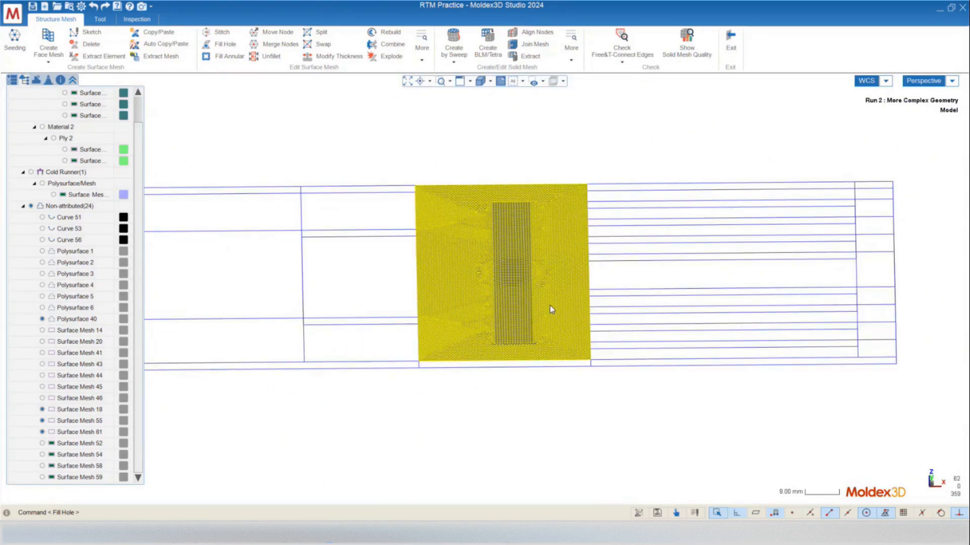
pyautogui.click(386, 46)
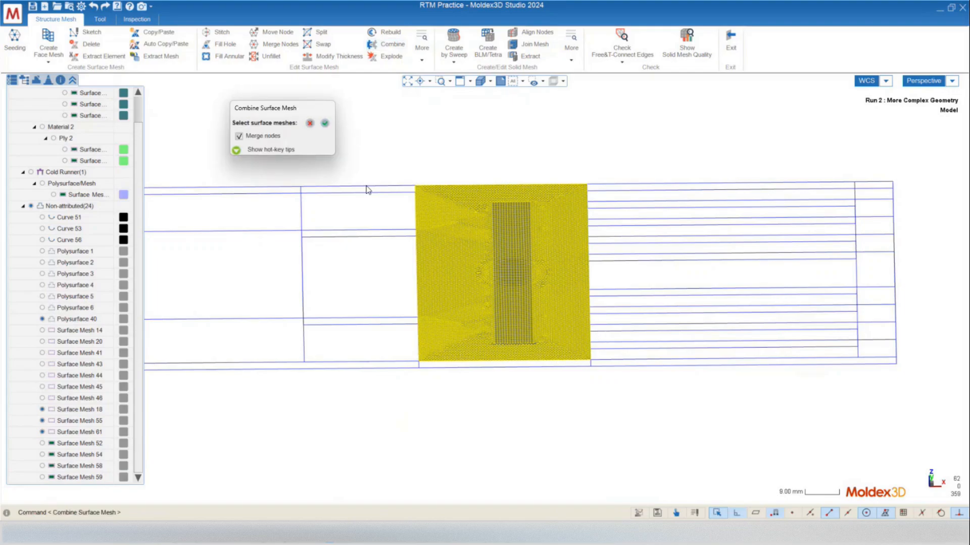
pyautogui.click(328, 126)
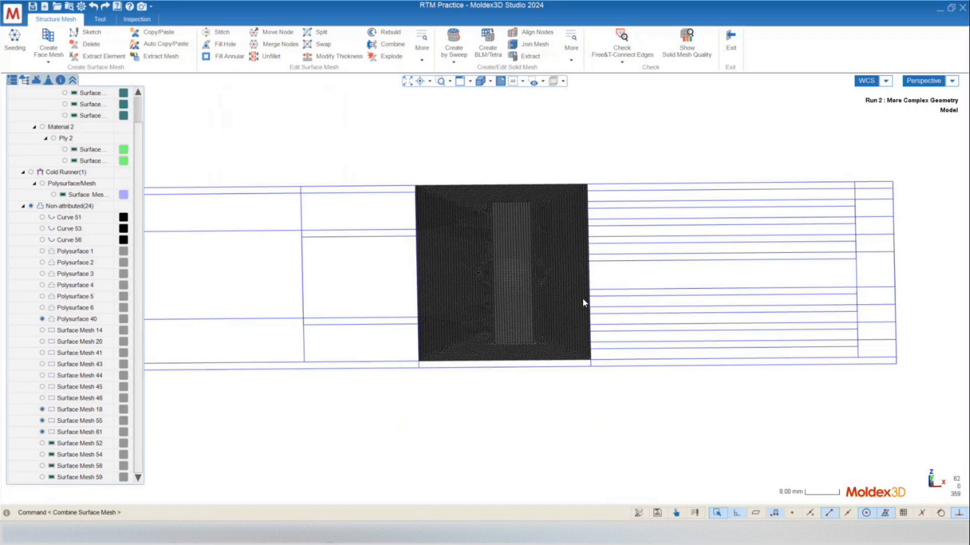
pyautogui.moveTo(582, 298); pyautogui.dragTo(578, 335, button='middle')
pyautogui.scroll(3, 499, 232)
pyautogui.moveTo(596, 396); pyautogui.dragTo(509, 278, button='middle')
pyautogui.scroll(-5, 498, 232)
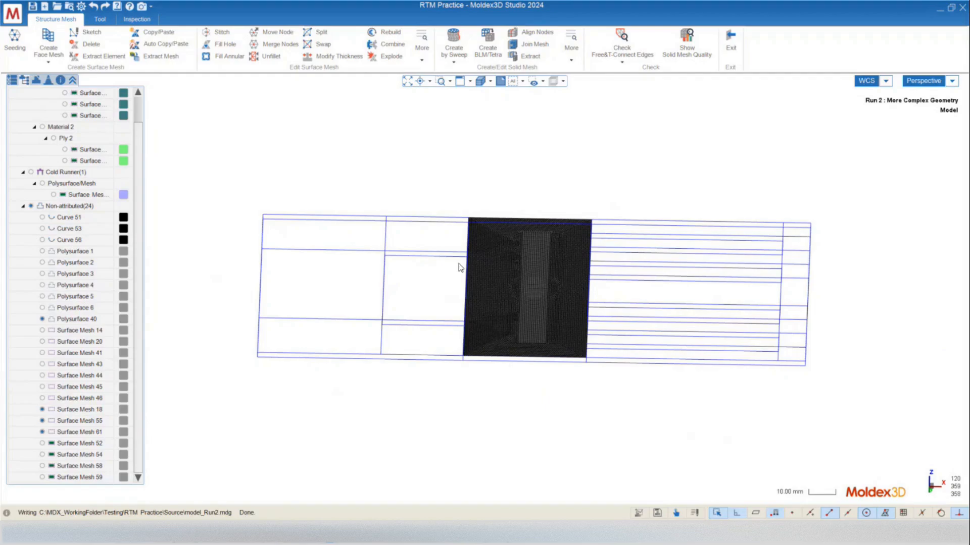
# Step: Set up Map to Face with the combined middle-section mesh as the source and Polysurface 40's opposite face as the target surface
pyautogui.moveTo(460, 268); pyautogui.dragTo(448, 319, button='middle')
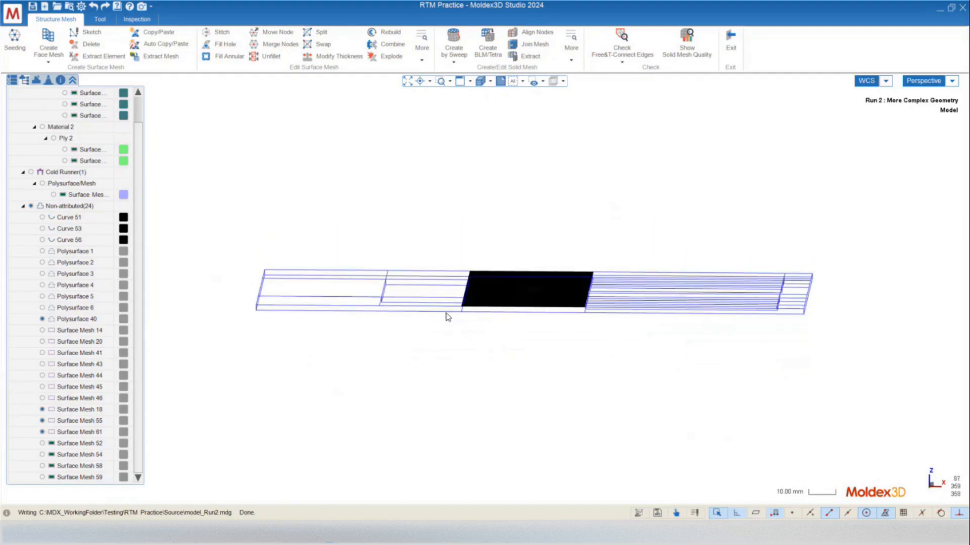
pyautogui.click(49, 58)
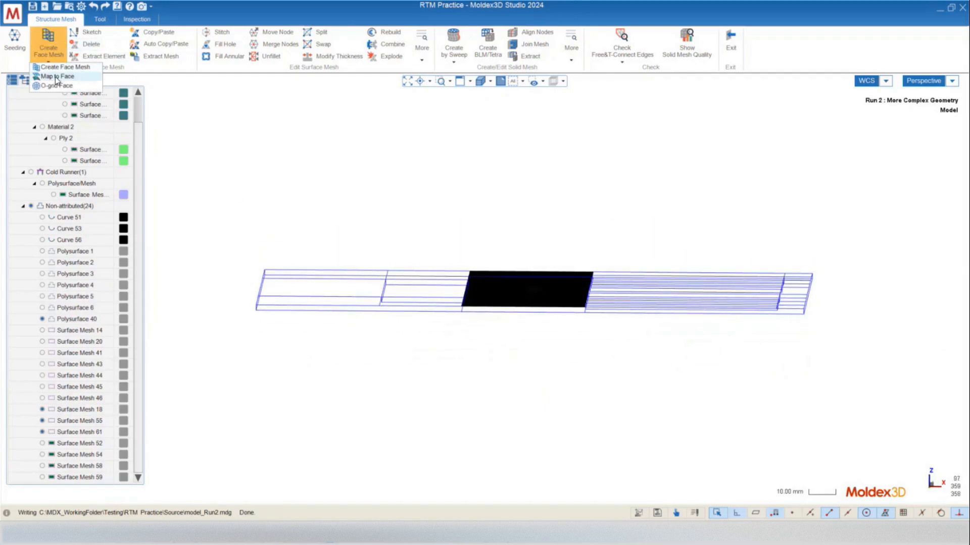
pyautogui.click(56, 78)
pyautogui.scroll(8, 528, 289)
pyautogui.click(576, 326)
pyautogui.moveTo(575, 327); pyautogui.dragTo(522, 348, button='middle')
pyautogui.scroll(8, 596, 283)
# Step: Pair the first mesh nodes with the matching face points at the strip boundaries along the plate's multi-strip side
pyautogui.click(595, 210)
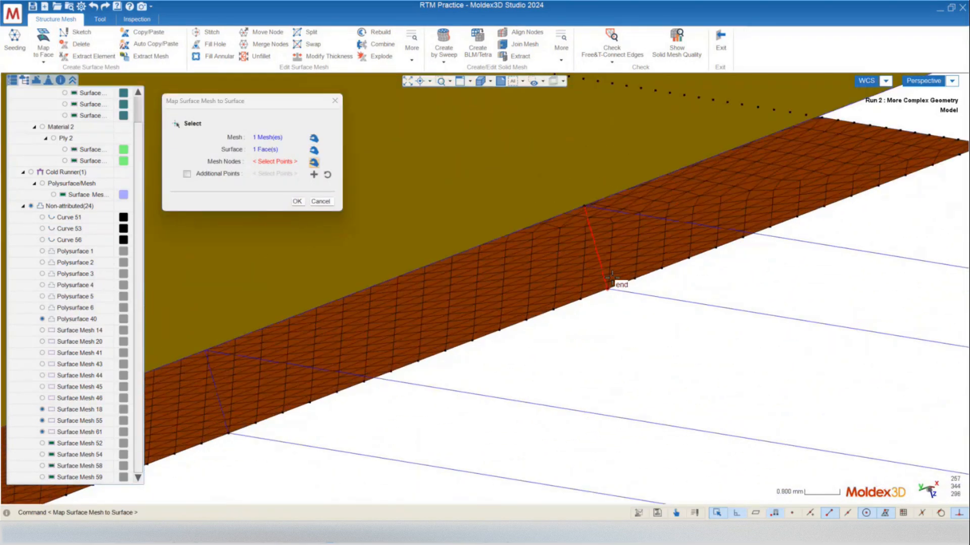
pyautogui.click(615, 283)
pyautogui.click(940, 126)
pyautogui.click(959, 194)
pyautogui.scroll(-8, 865, 325)
# Step: Continue pairing mesh nodes with face points around the section's corners and along the side with fewer divisions
pyautogui.click(677, 101)
pyautogui.scroll(2, 805, 156)
pyautogui.moveTo(805, 156); pyautogui.dragTo(385, 247, button='middle')
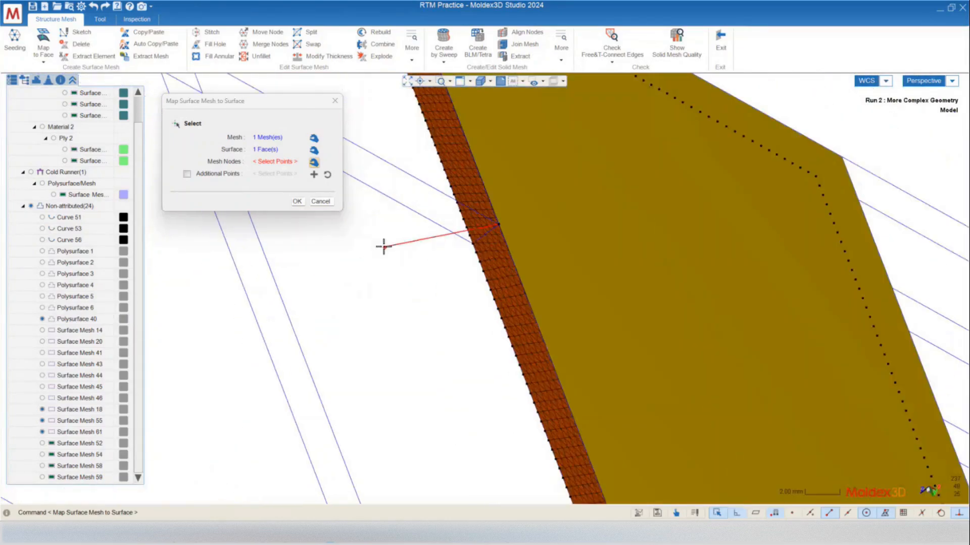
pyautogui.scroll(-4, 503, 195)
pyautogui.moveTo(503, 194); pyautogui.dragTo(608, 309, button='middle')
pyautogui.scroll(4, 608, 309)
pyautogui.click(584, 303)
pyautogui.moveTo(442, 249); pyautogui.dragTo(463, 355, button='middle')
pyautogui.scroll(-4, 464, 355)
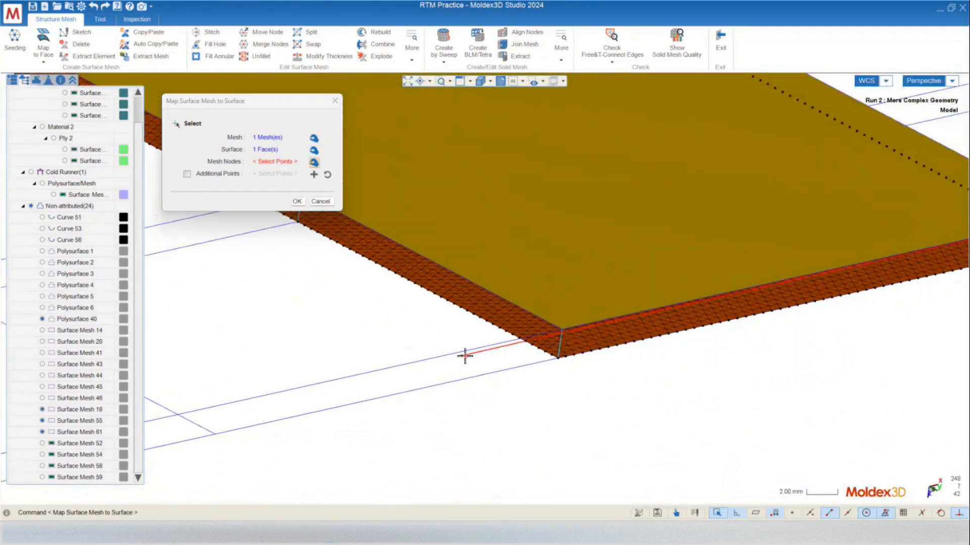
pyautogui.click(771, 166)
pyautogui.moveTo(604, 295); pyautogui.dragTo(394, 318, button='middle')
pyautogui.click(372, 326)
# Step: Pair the remaining strip-boundary nodes with their face points along the multi-strip side, completing 14 sets of points
pyautogui.click(597, 237)
pyautogui.click(604, 282)
pyautogui.click(817, 195)
pyautogui.click(824, 244)
pyautogui.click(563, 232)
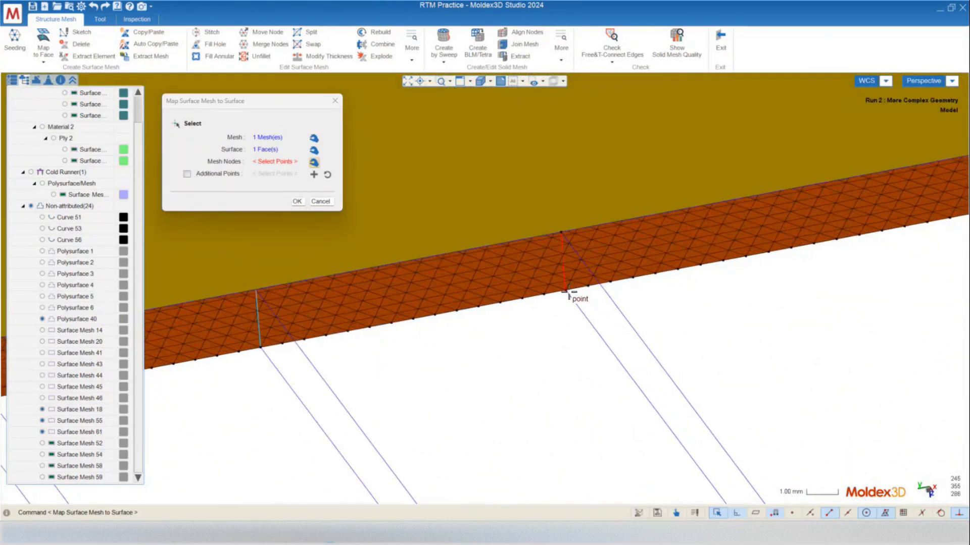
pyautogui.click(569, 290)
pyautogui.click(676, 301)
pyautogui.scroll(-10, 695, 321)
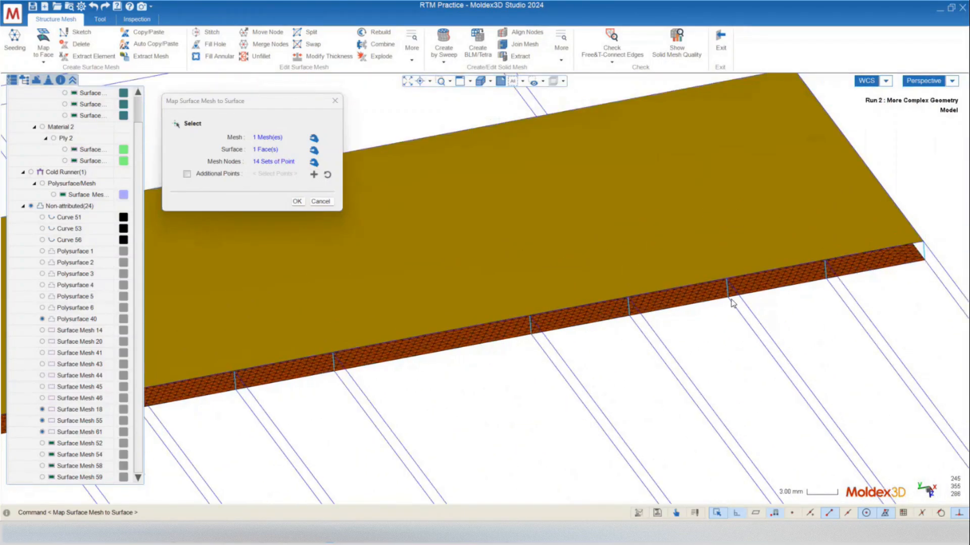
# Step: Generate the mapped mesh on the opposite face and display the Ply 1 and Ply 2 part meshes beside it
pyautogui.scroll(-3, 657, 294)
pyautogui.moveTo(651, 295); pyautogui.dragTo(557, 339, button='middle')
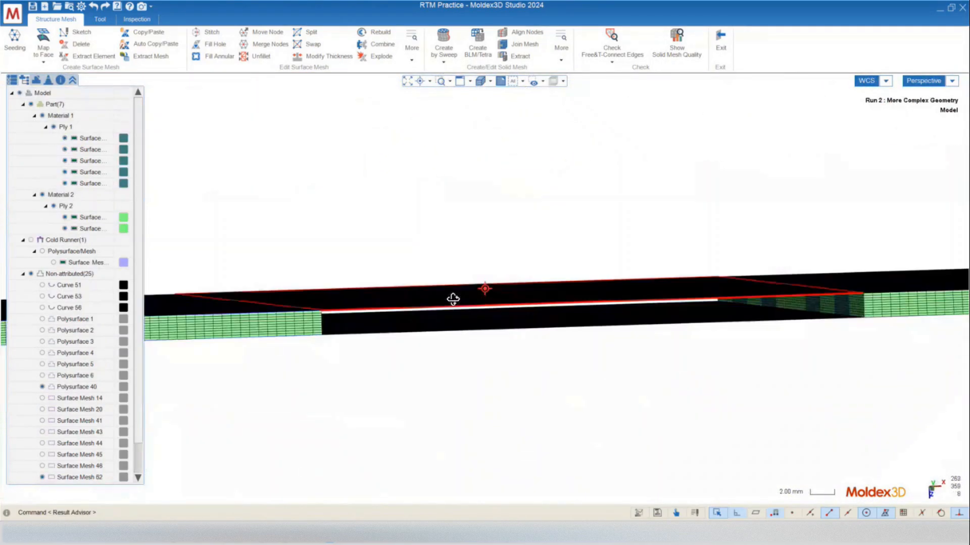
pyautogui.moveTo(452, 299); pyautogui.dragTo(411, 266, button='middle')
pyautogui.scroll(-2, 411, 266)
pyautogui.scroll(3, 658, 363)
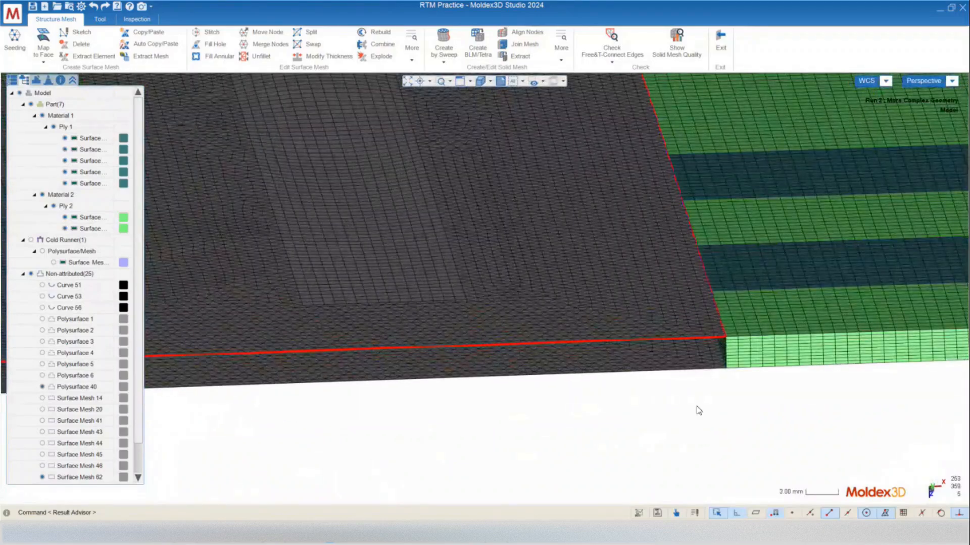
# Step: Set up a solid mesh by 2 faces, using the two opposite middle-section surface meshes as start and end meshes
pyautogui.click(443, 56)
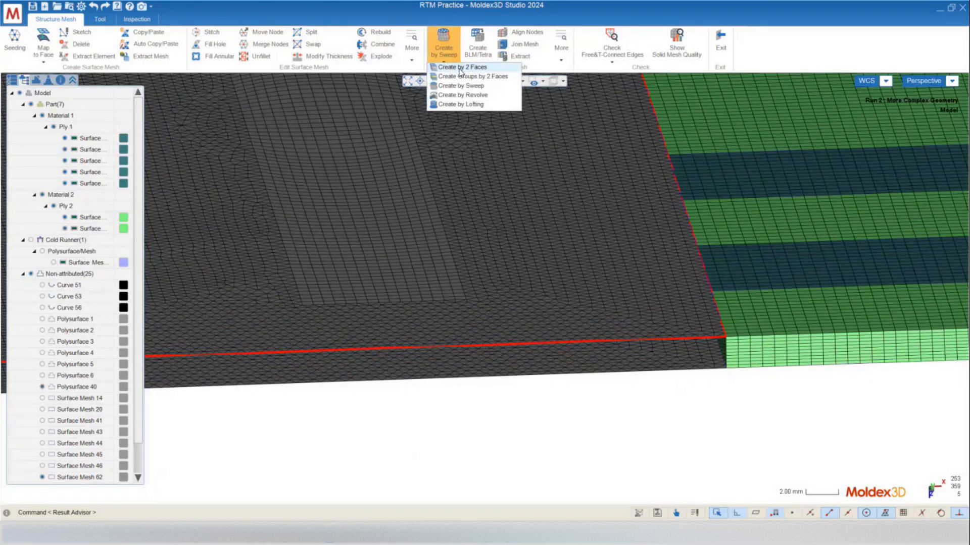
pyautogui.click(460, 67)
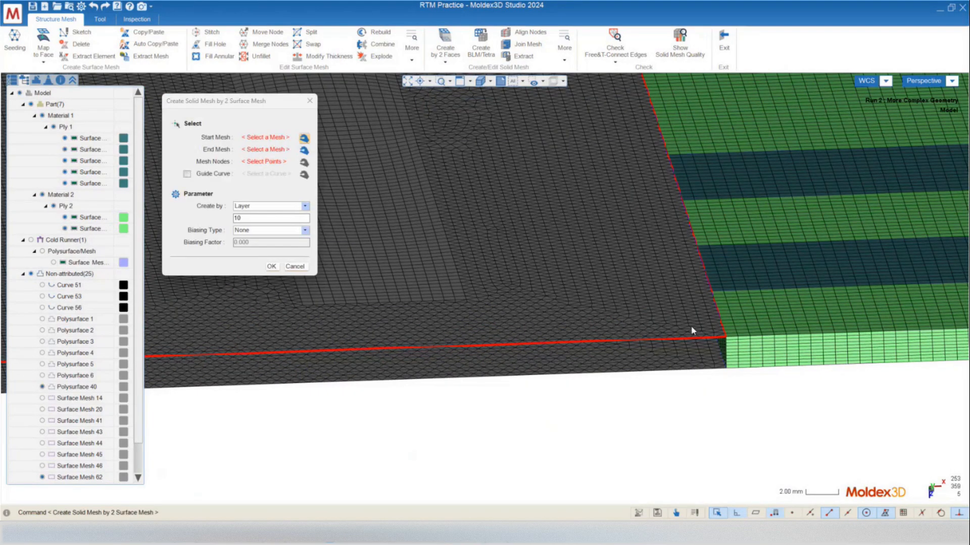
pyautogui.click(692, 328)
pyautogui.click(706, 356)
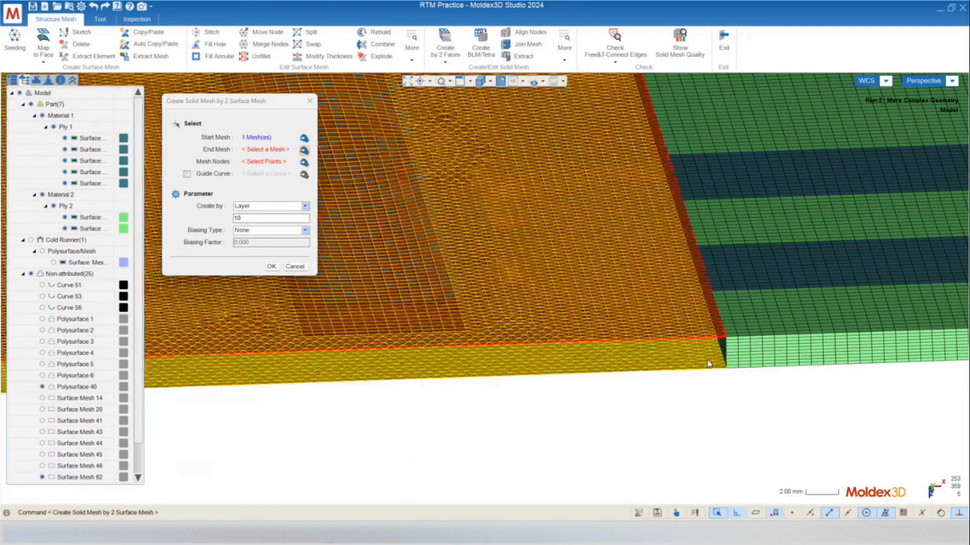
pyautogui.scroll(3, 692, 411)
pyautogui.scroll(3, 639, 424)
pyautogui.scroll(5, 546, 383)
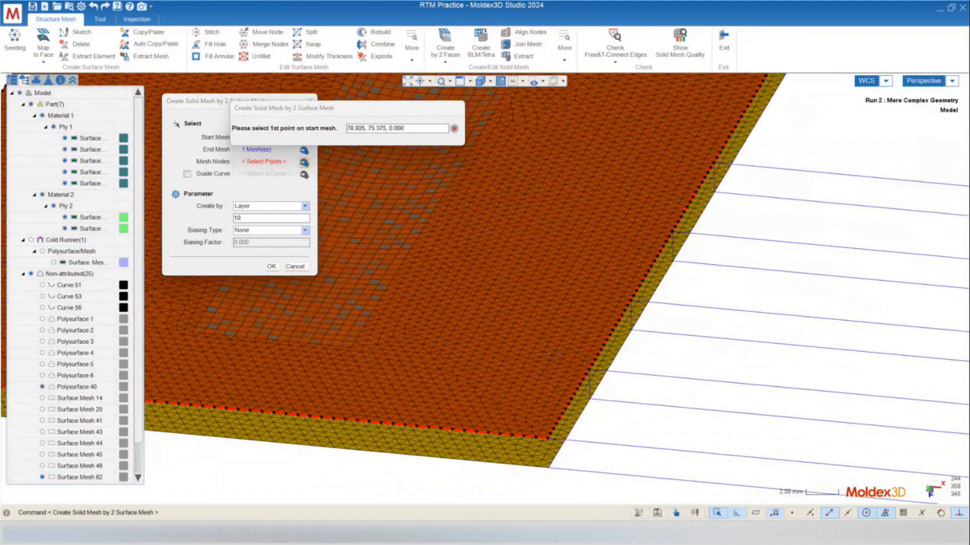
# Step: Match three node pairs at the section's corner on both meshes and create the solid mesh with 10 layers and no biasing
pyautogui.click(541, 339)
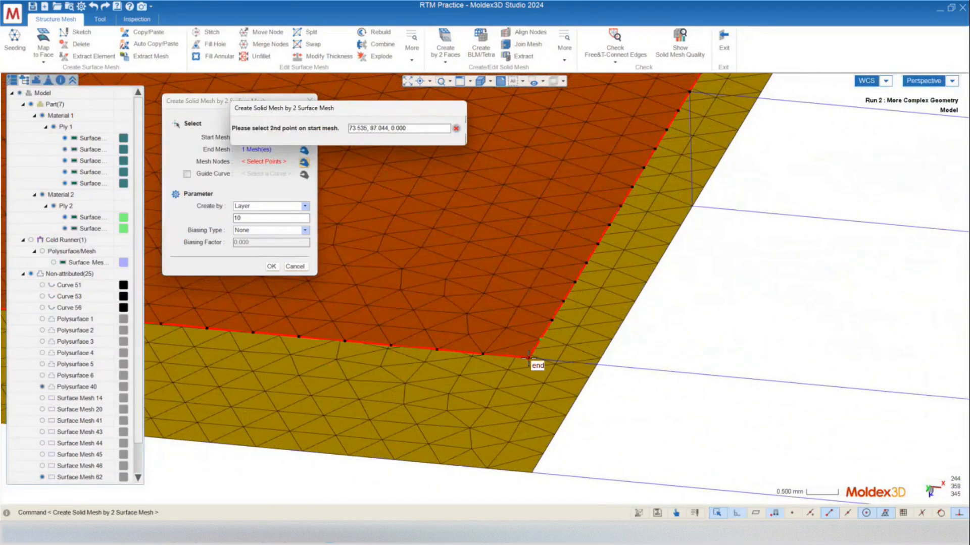
pyautogui.click(529, 358)
pyautogui.click(484, 355)
pyautogui.scroll(-2, 539, 268)
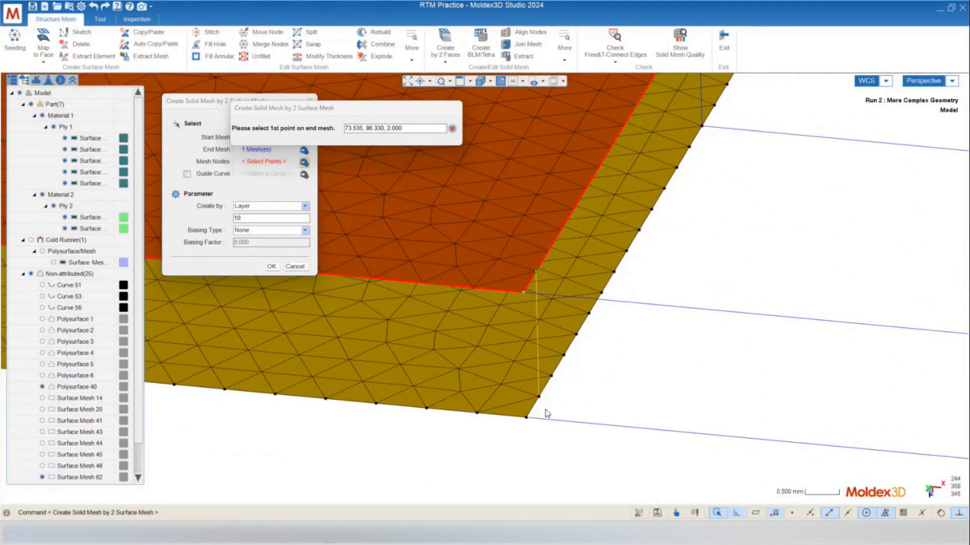
pyautogui.click(534, 418)
pyautogui.click(479, 415)
pyautogui.click(585, 402)
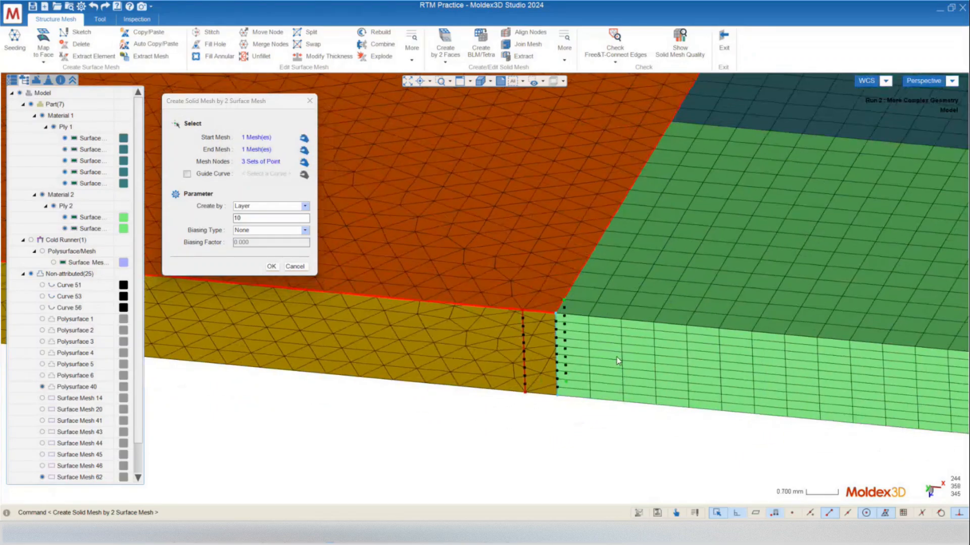
pyautogui.scroll(-5, 599, 330)
pyautogui.scroll(5, 600, 330)
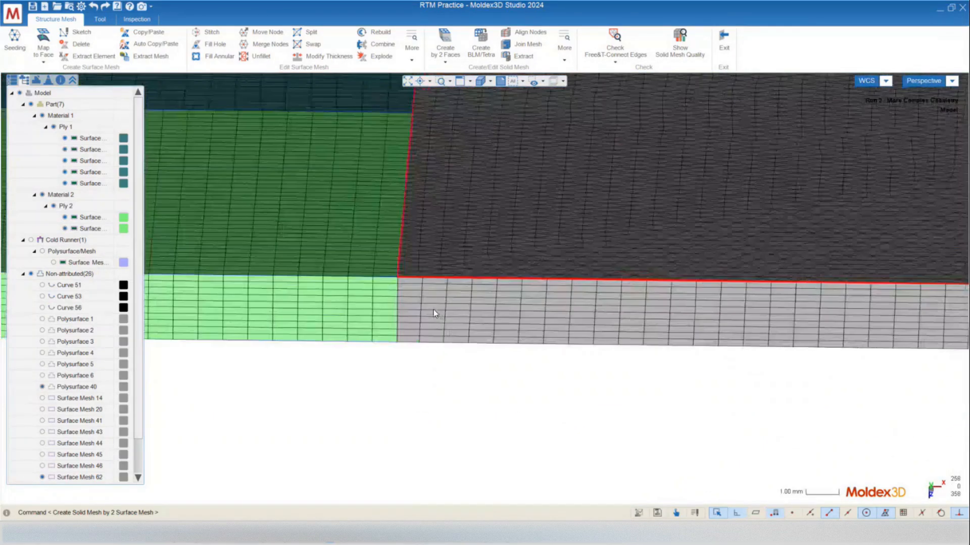
# Step: Assign the new middle-section solid mesh the Part attribute with the ply group Ply 2
pyautogui.click(442, 311)
pyautogui.rightClick(449, 307)
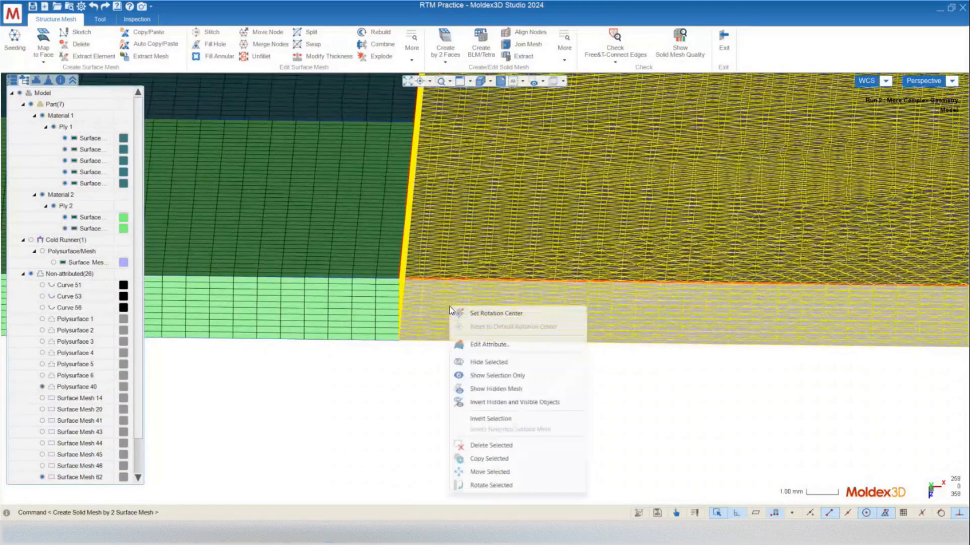
pyautogui.click(471, 346)
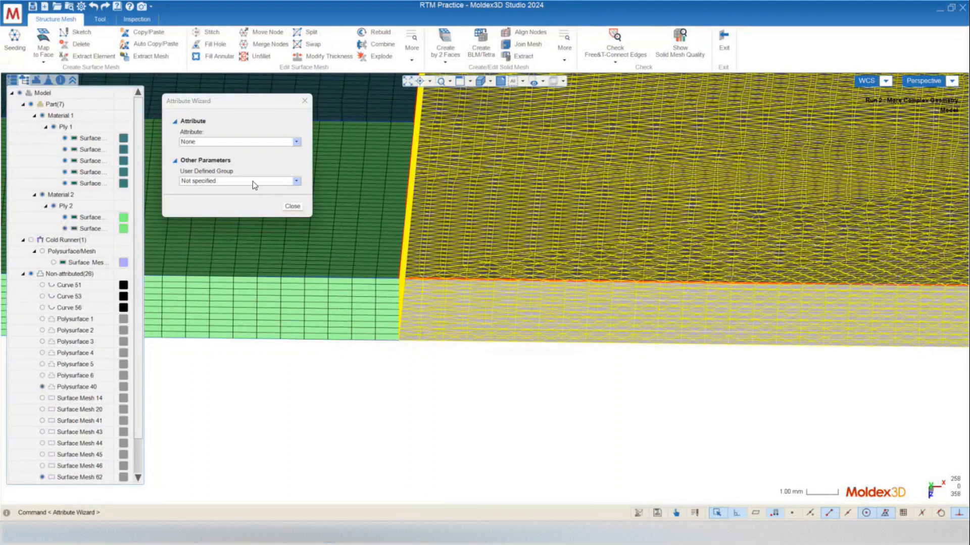
pyautogui.click(201, 142)
pyautogui.click(198, 158)
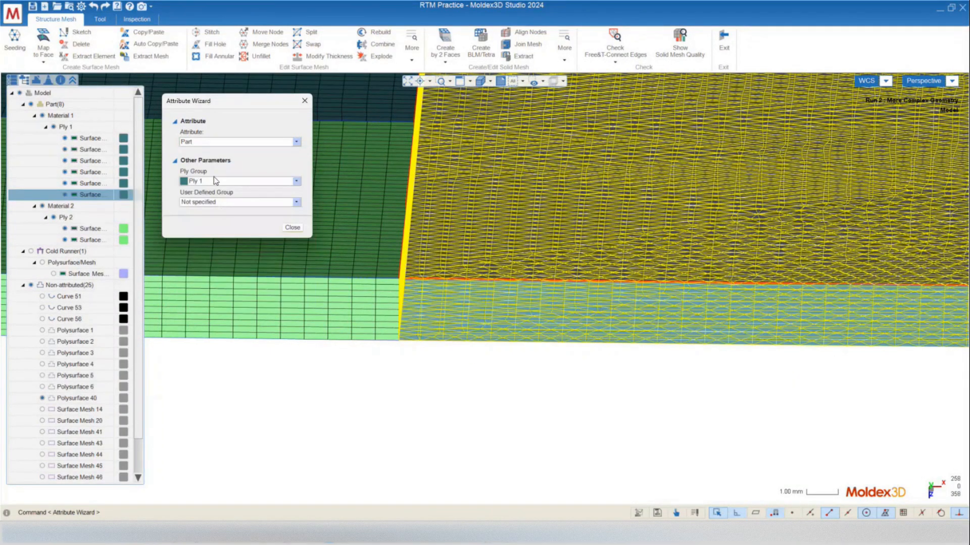
pyautogui.click(213, 181)
pyautogui.click(200, 221)
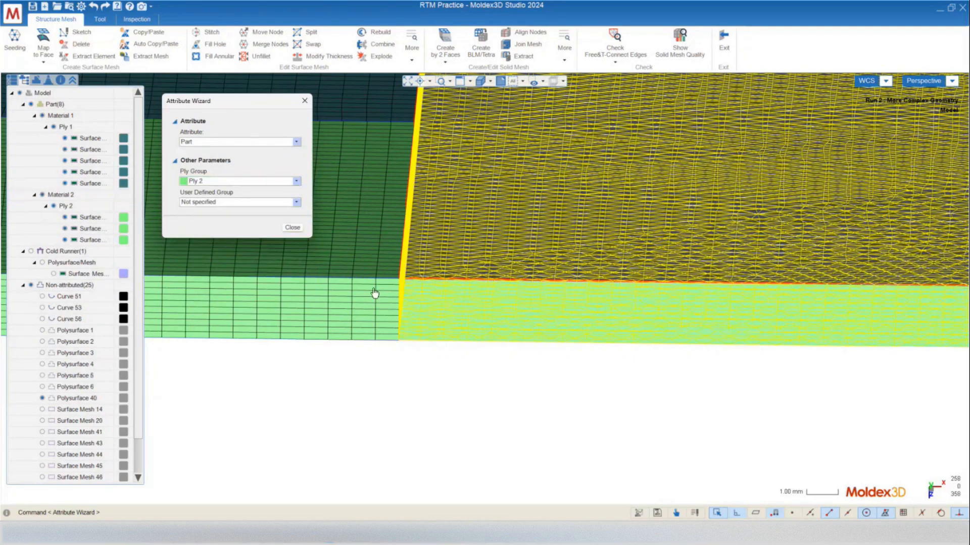